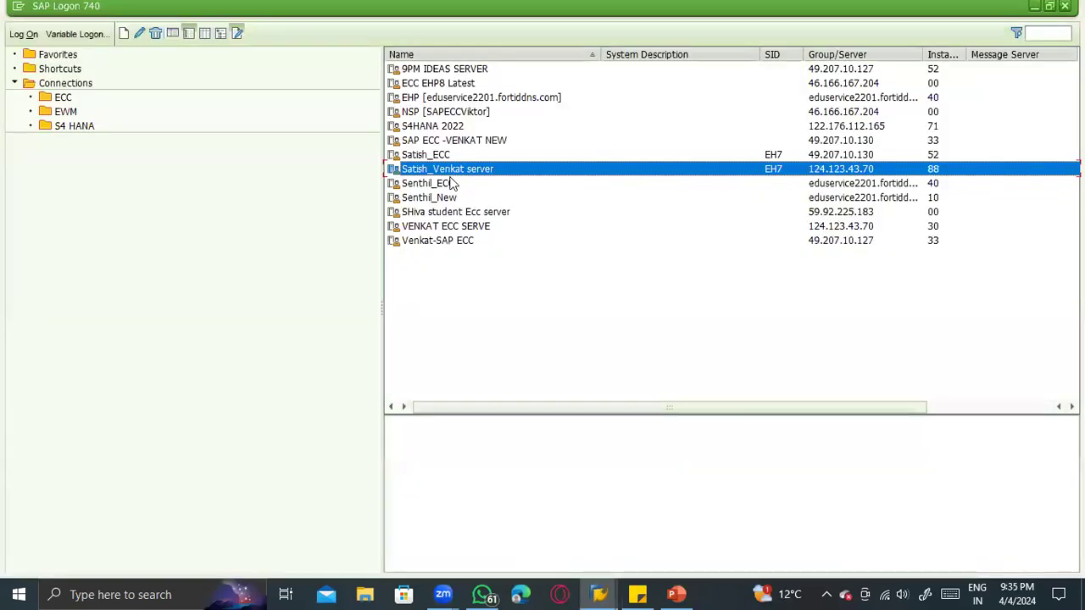
- Log on to SAP client 800 again with the account's user ID and password, consulting the sticky note for the credentials
double_click(447, 168)
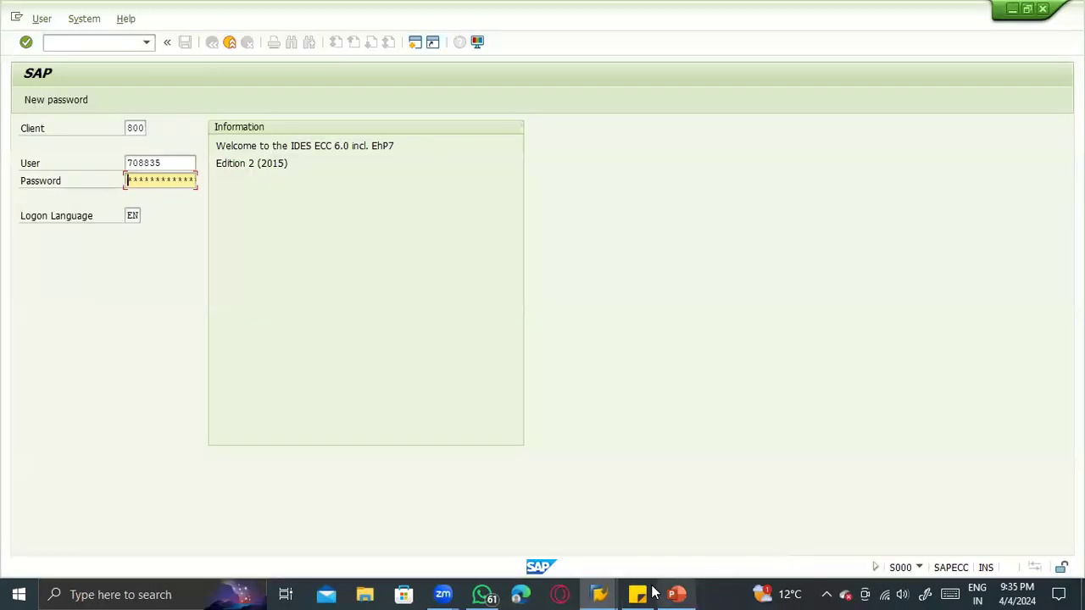
click(639, 593)
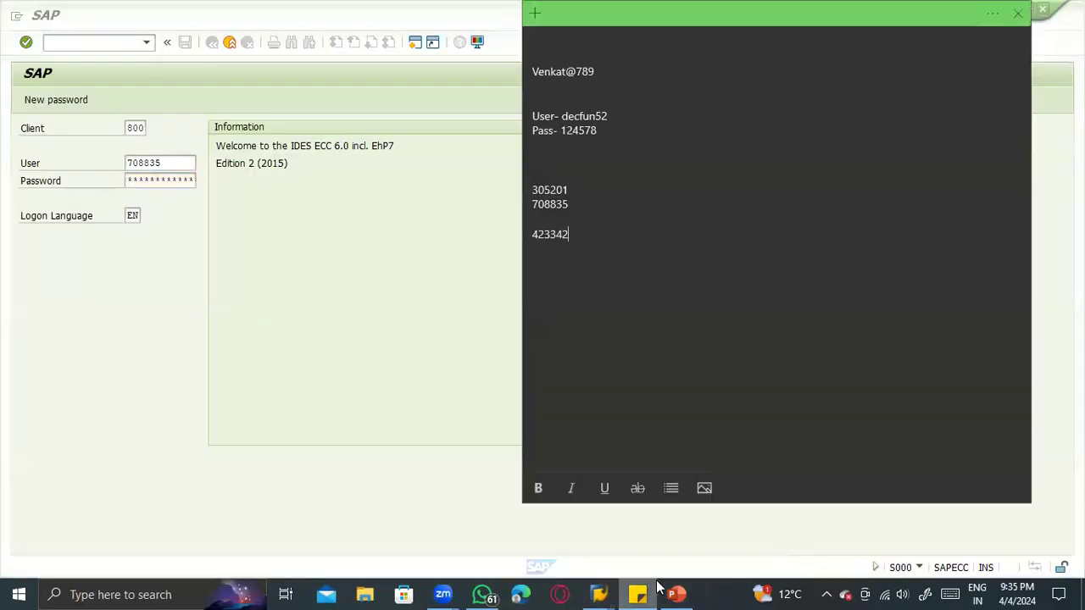
drag(589, 240, 528, 238)
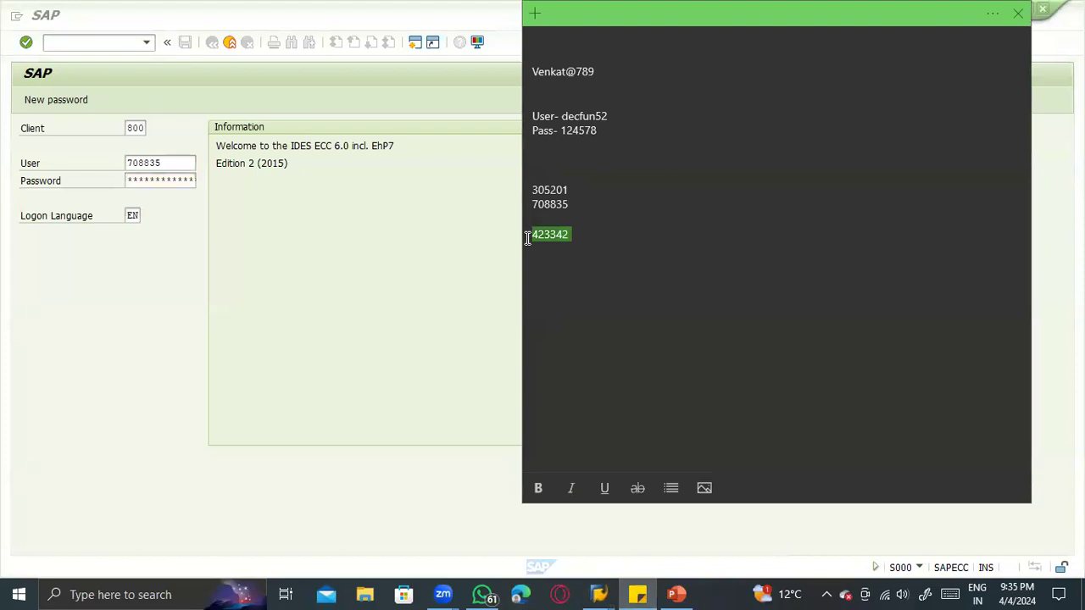
key(alt+Tab)
key(Return)
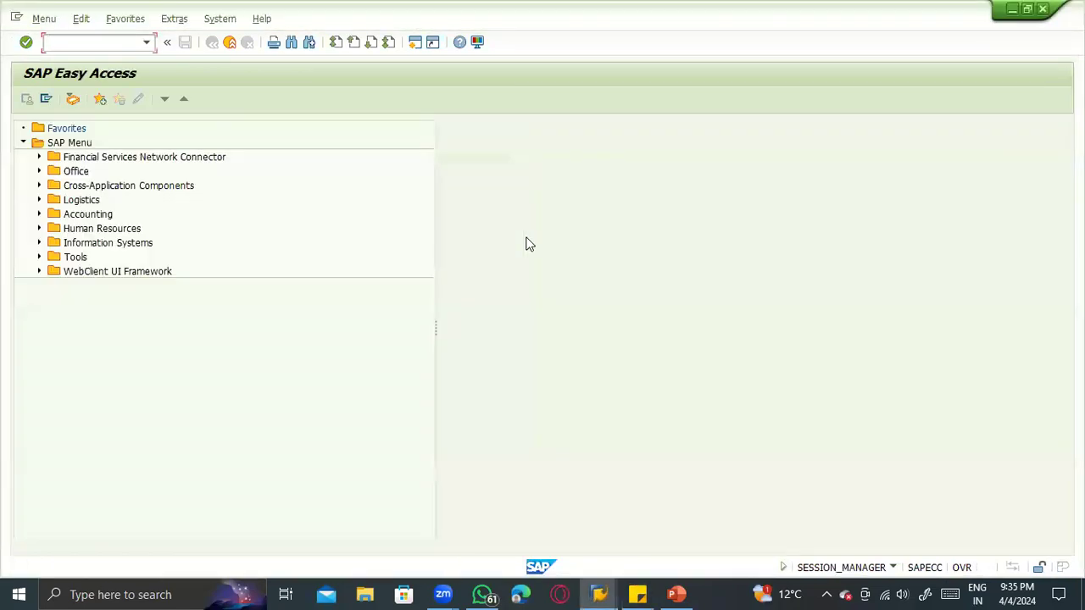
- Open the MIGO goods movement transaction and dismiss the broken-connection error without viewing its details
text(M)
key(Return)
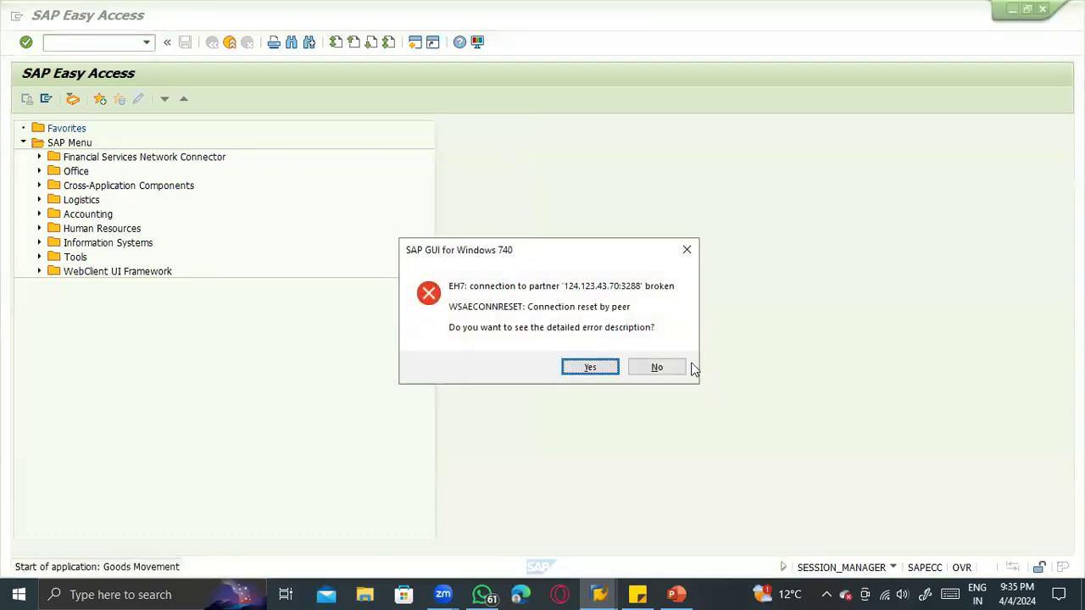
click(678, 370)
- Set the goods movement action to A04 Display, with R02 Material Document as the reference
click(173, 129)
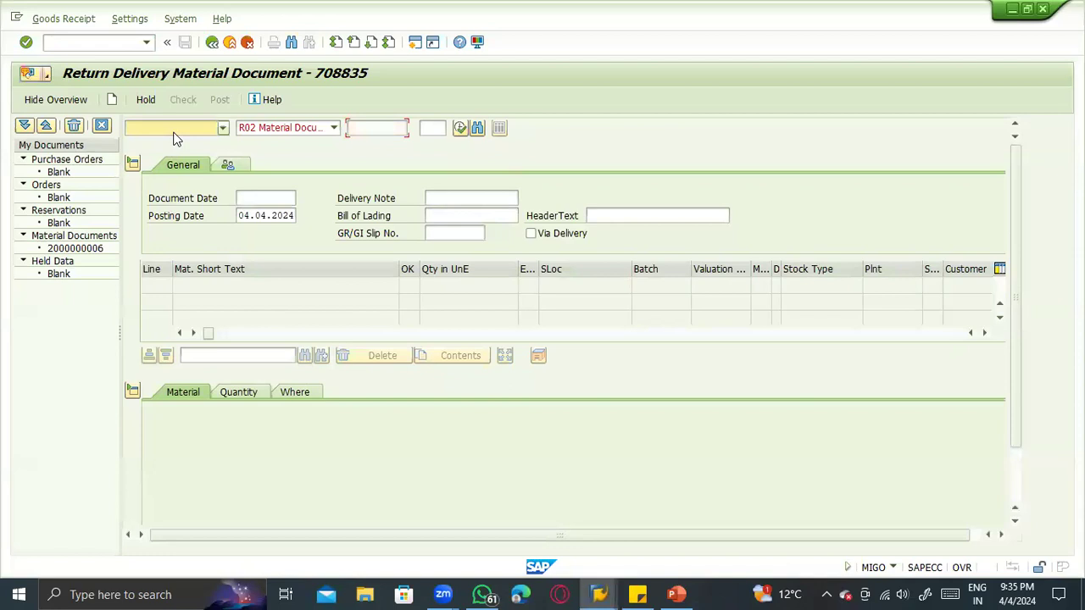
click(138, 180)
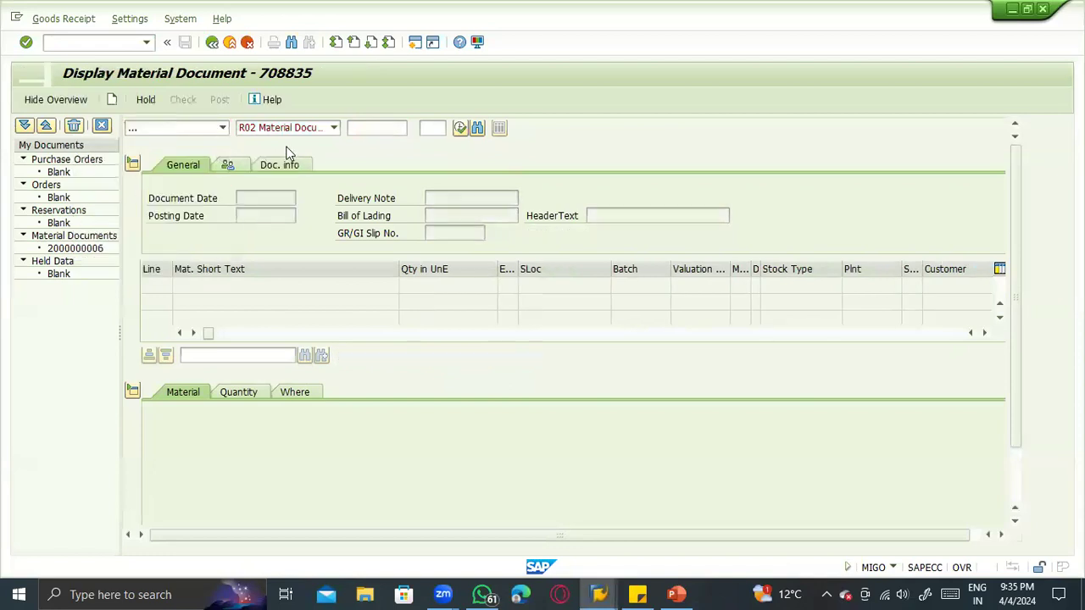
click(349, 129)
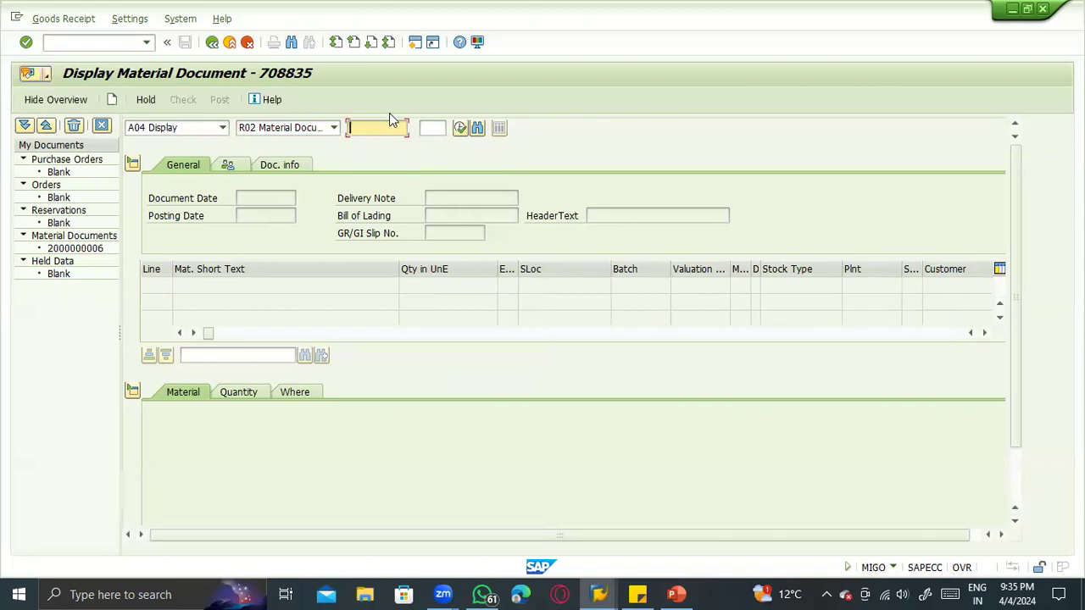
click(60, 102)
click(59, 102)
- Open the material document search and filter it by movement type 101 and material 100-200
click(477, 127)
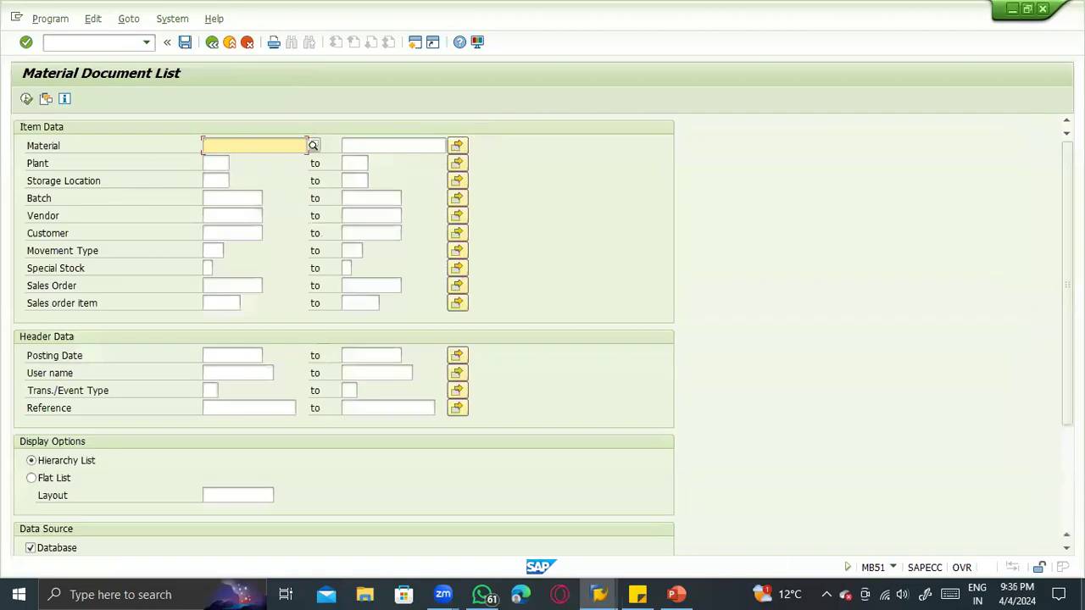
click(892, 567)
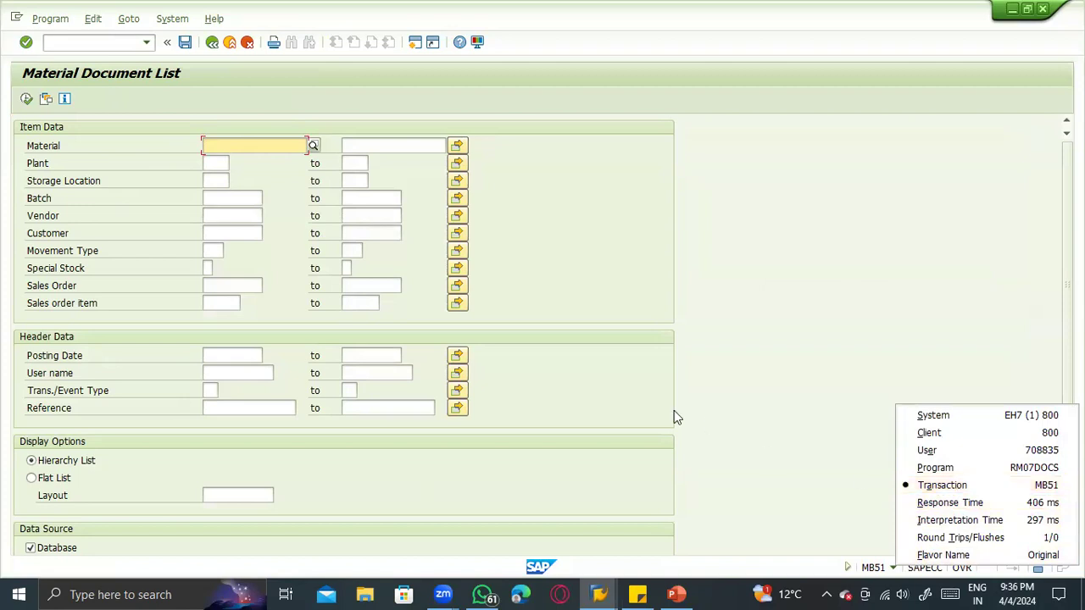
click(211, 249)
click(206, 247)
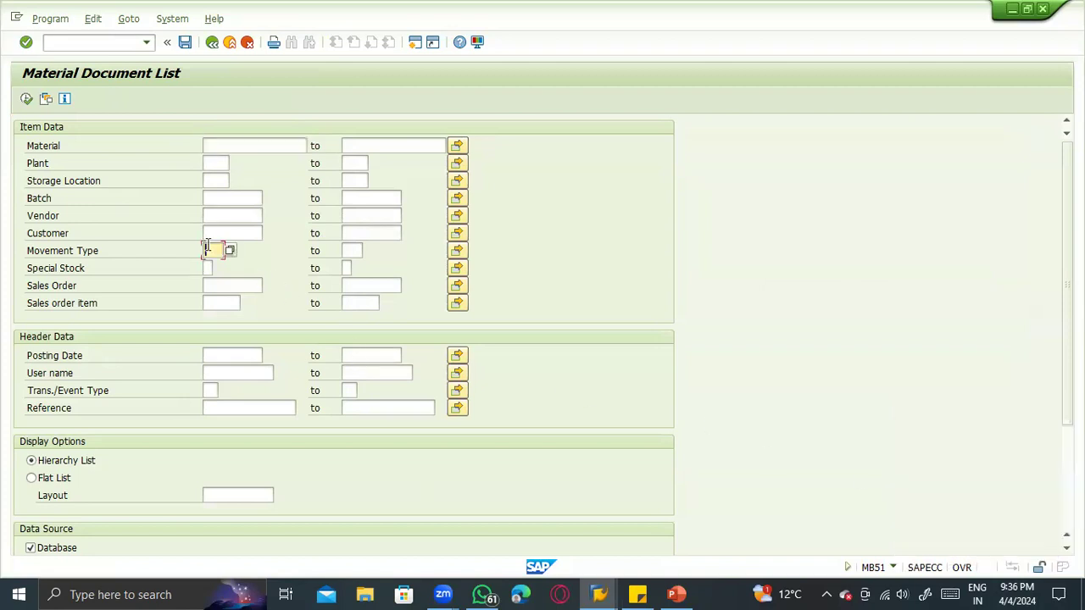
click(231, 149)
text(100-200)
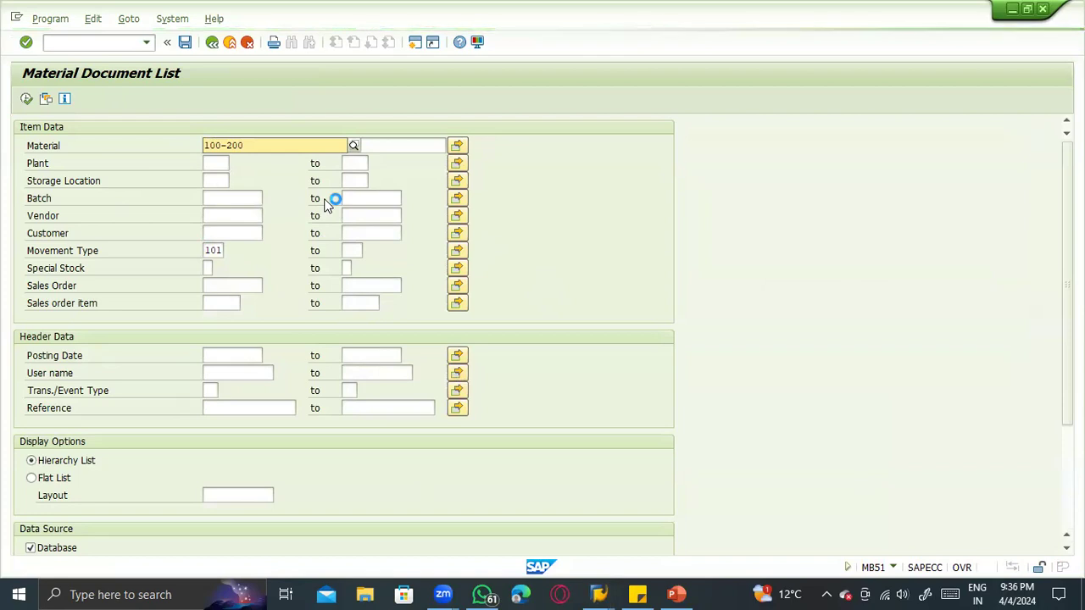
- Restrict the search to posting date 03.04.2024 and run the material document list
click(249, 354)
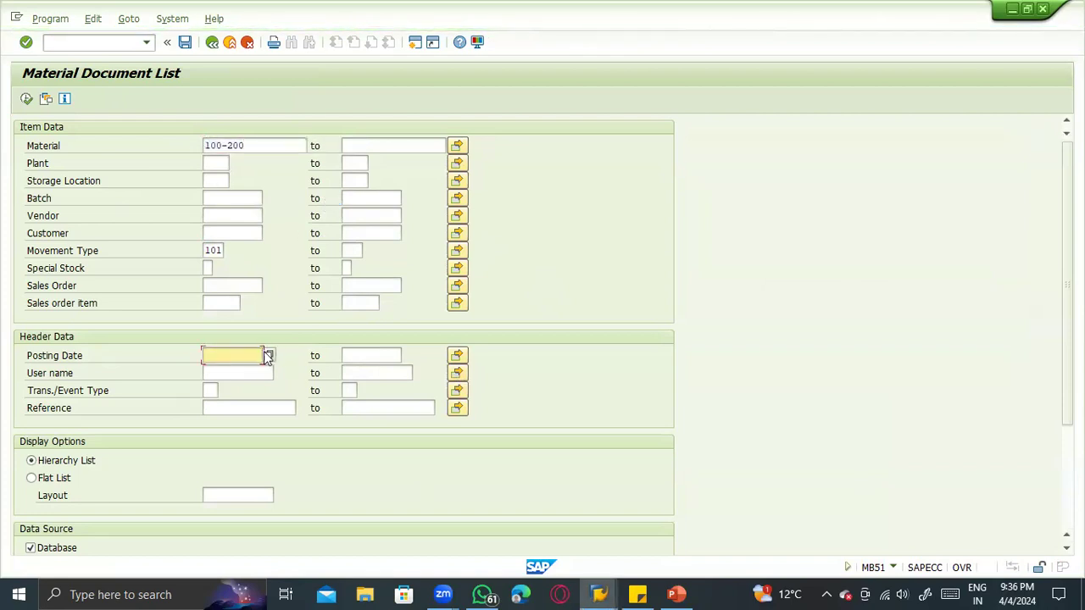
double_click(264, 353)
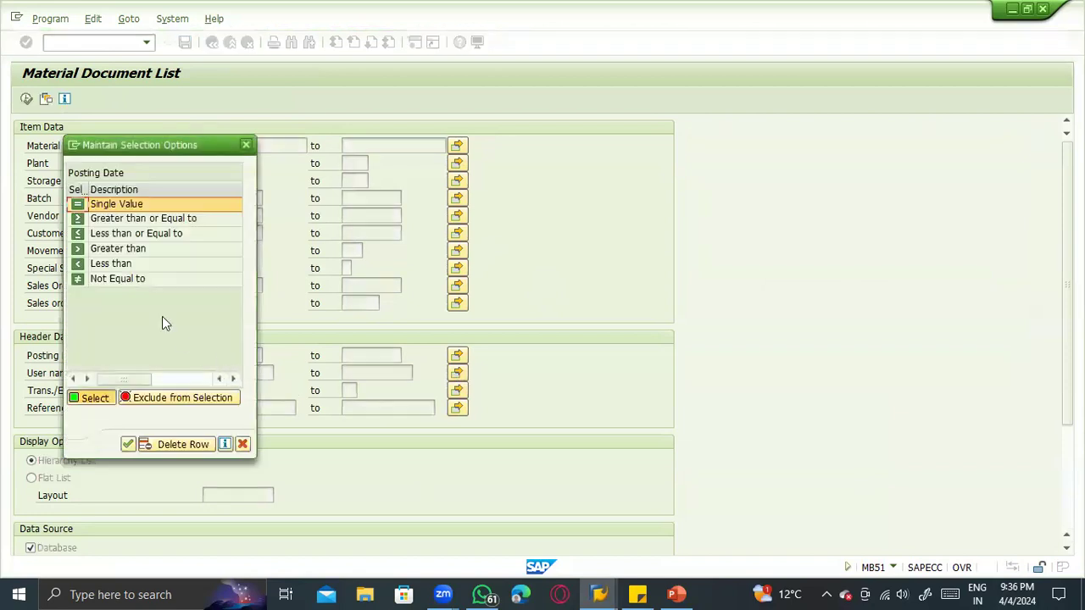
key(Escape)
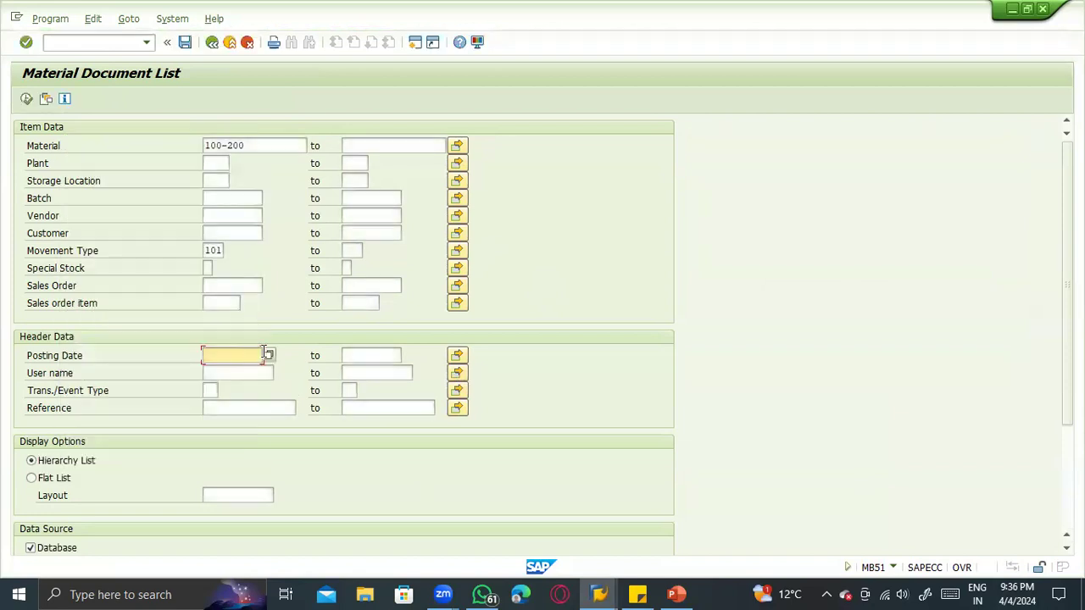
click(268, 356)
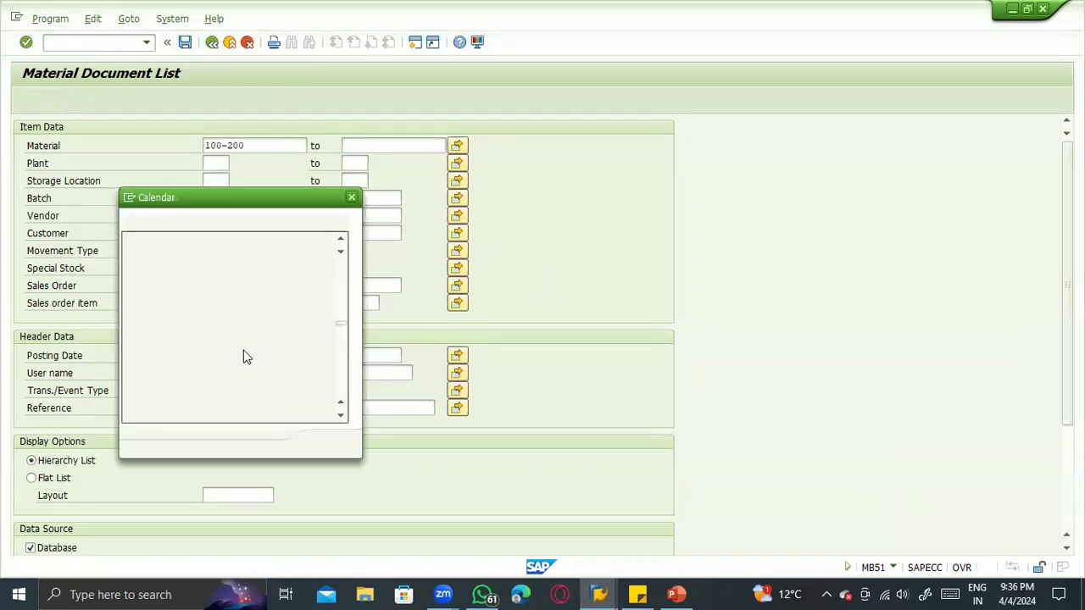
double_click(231, 332)
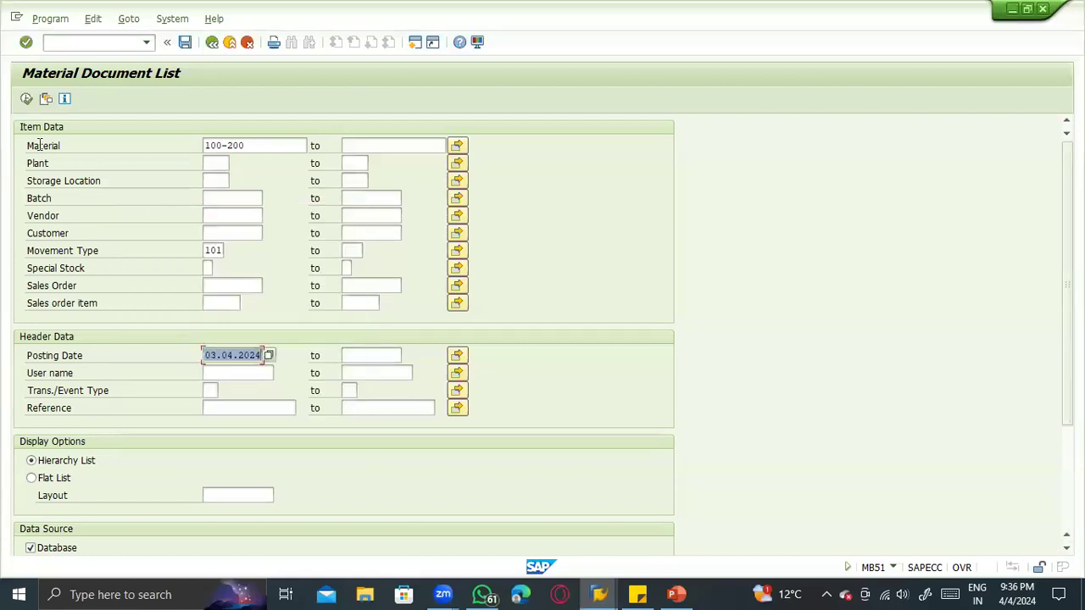
click(26, 99)
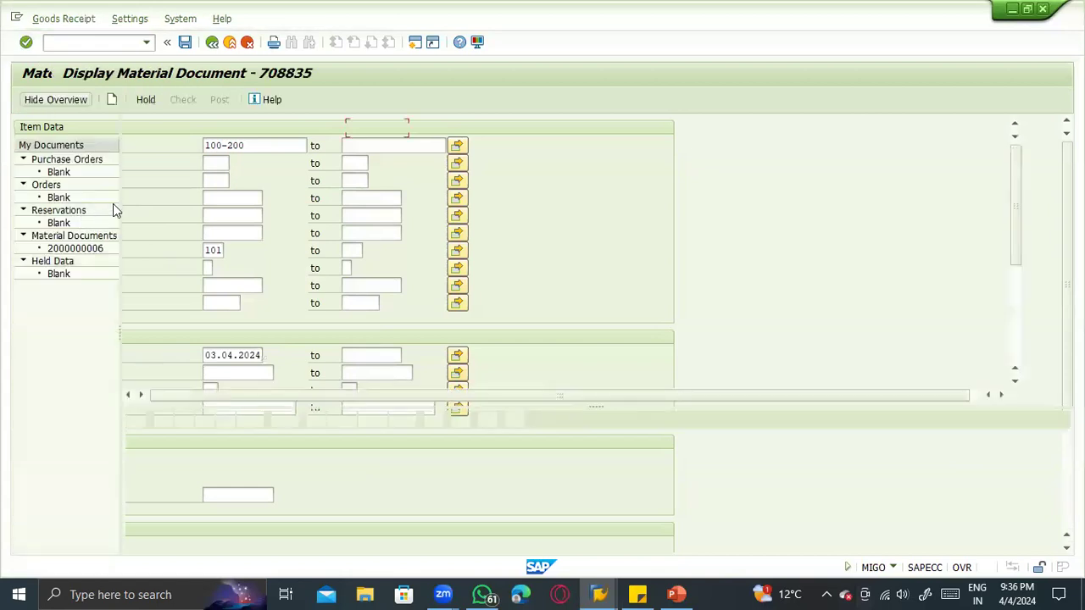
- Open the listed goods receipt document for material 100-200 and review its location and material details
click(167, 454)
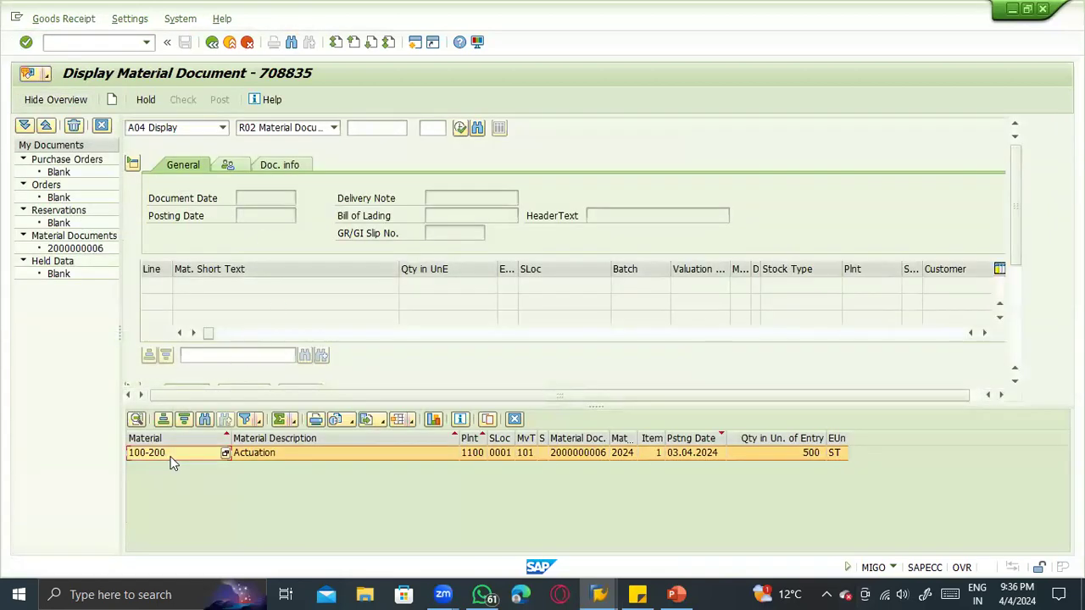
double_click(583, 451)
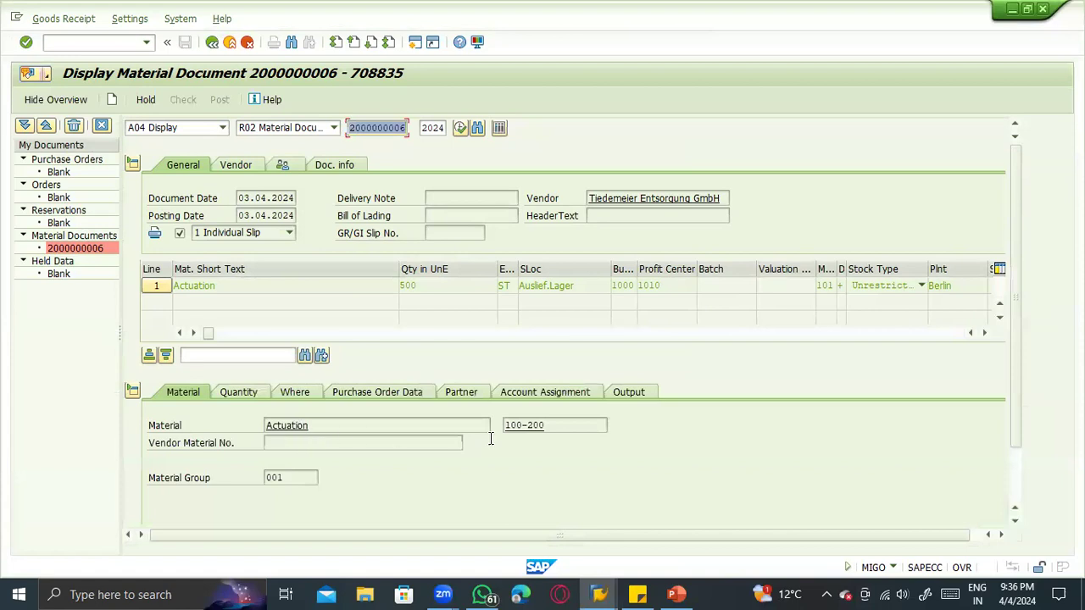
click(289, 393)
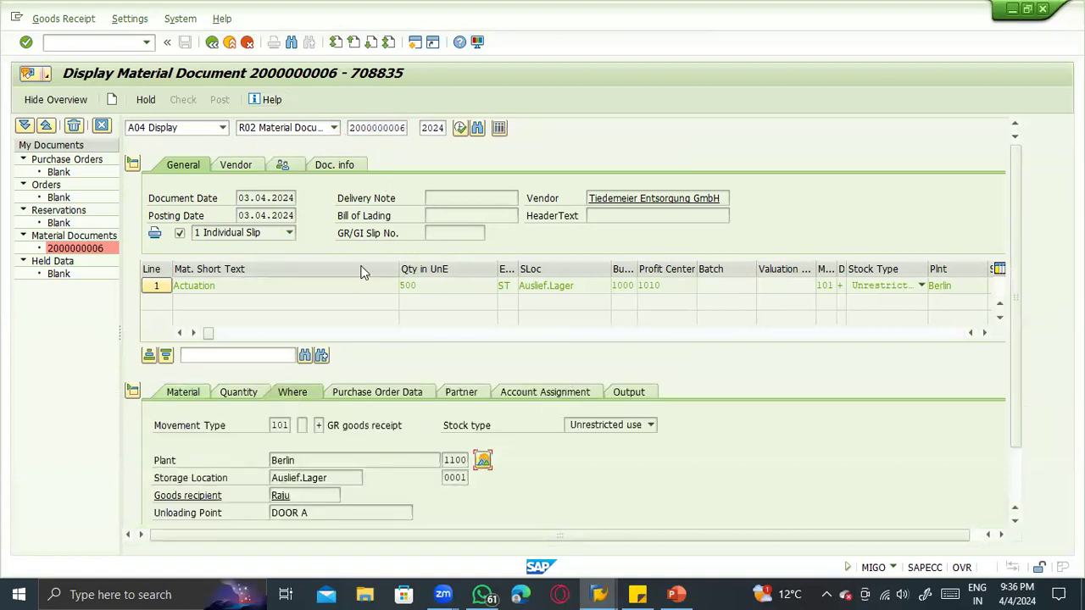
click(183, 392)
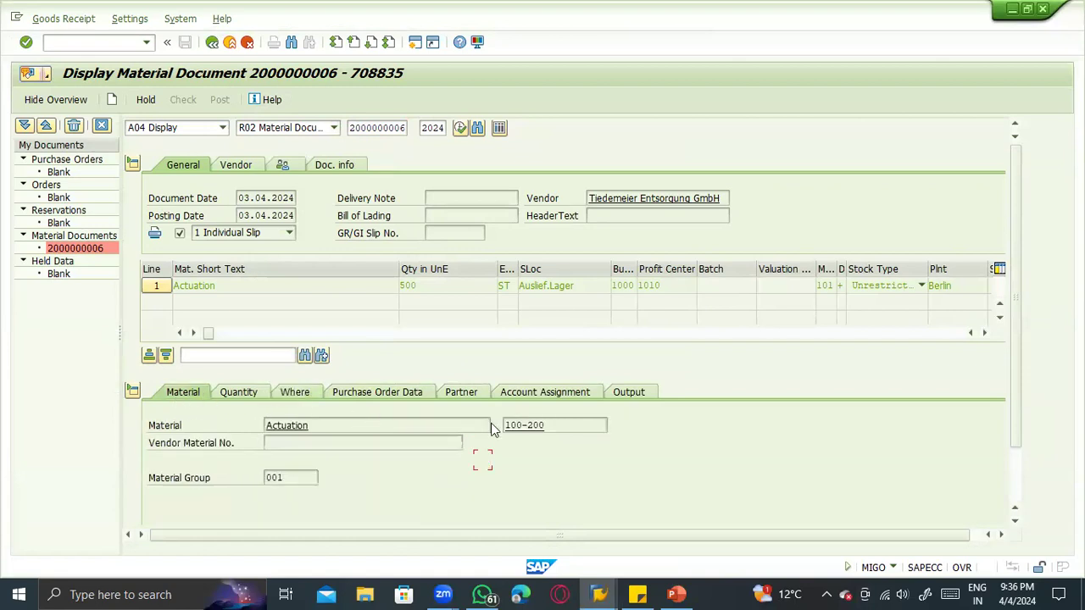
- Copy material number 100-200 from the goods receipt item and check the item's plant and storage location
drag(556, 424, 465, 426)
key(ctrl+c)
click(334, 392)
click(283, 396)
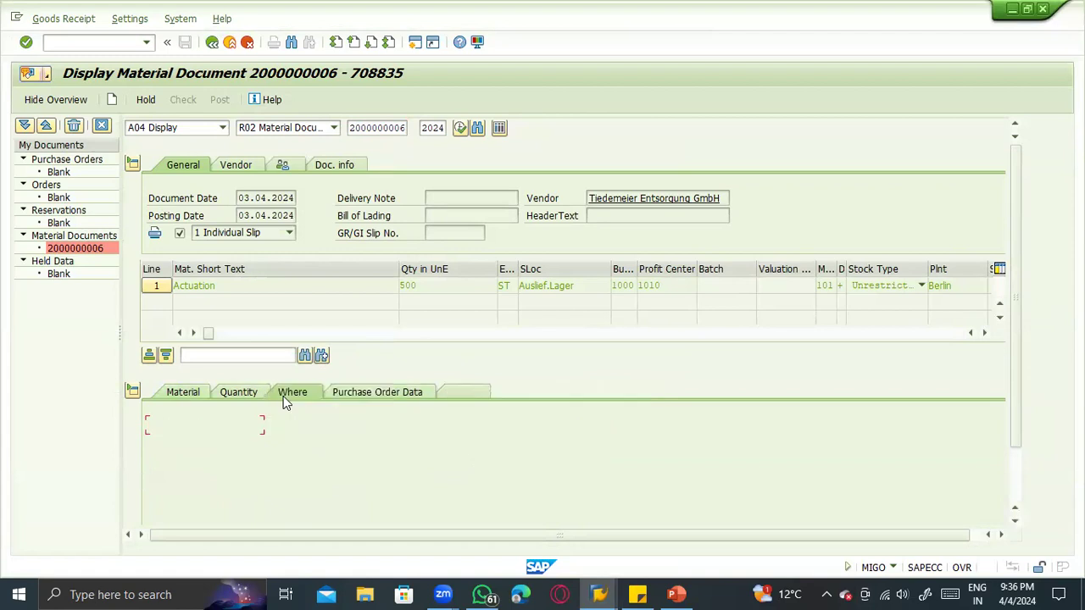
click(322, 478)
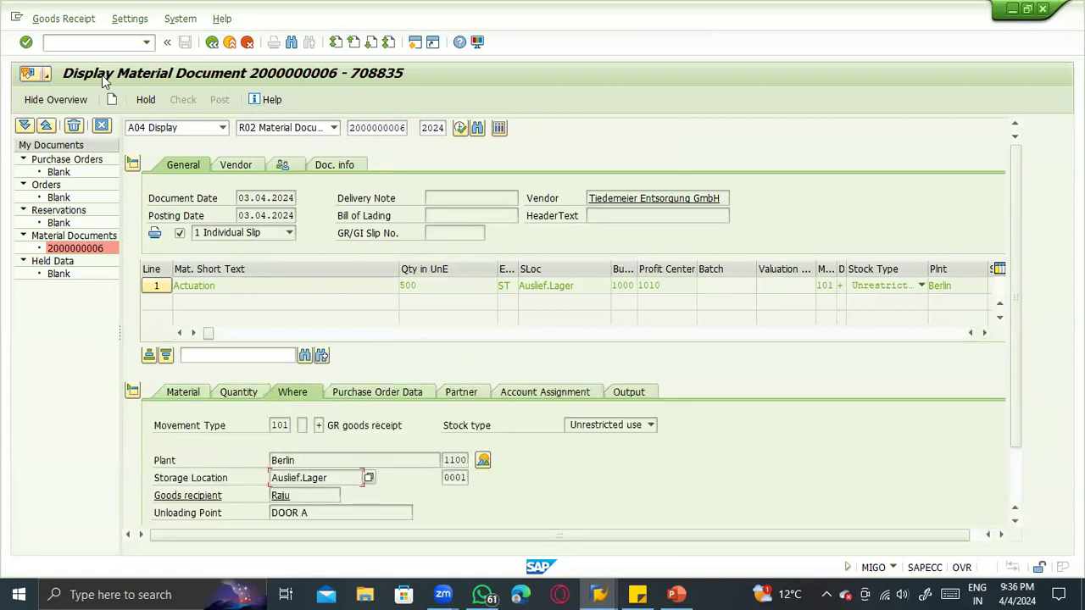
- Open the MMBE stock overview and run it for material 100-200, leaving plant, storage location and batch empty
click(98, 47)
key(Return)
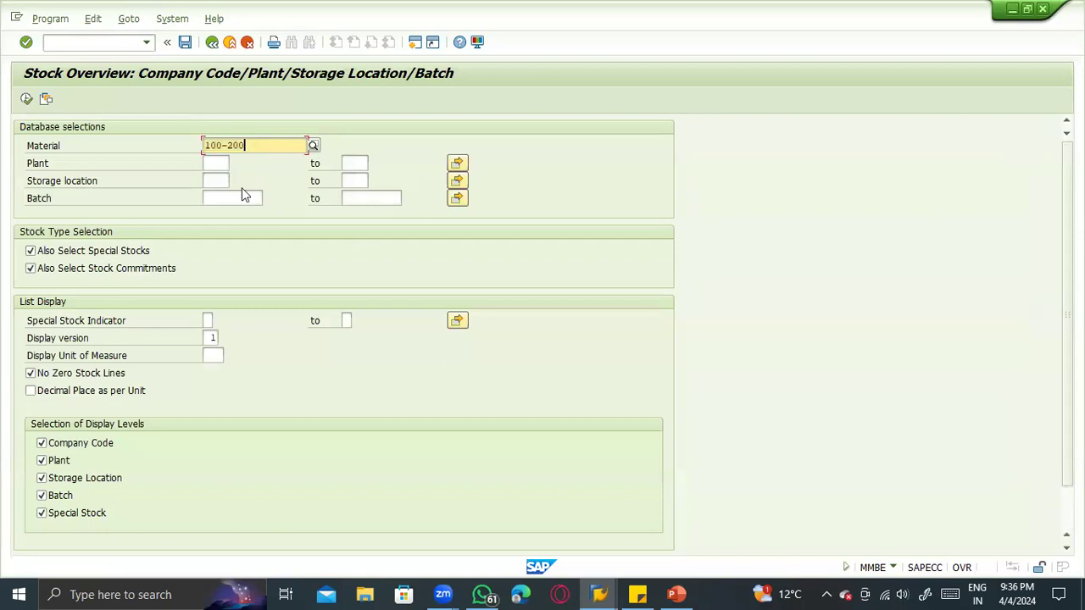
click(214, 165)
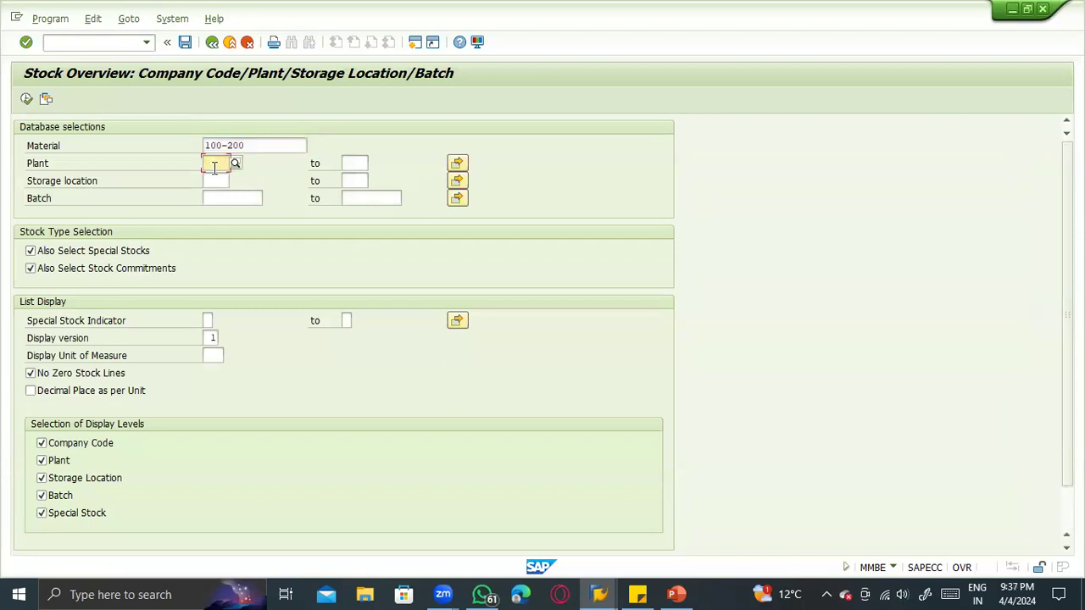
click(220, 182)
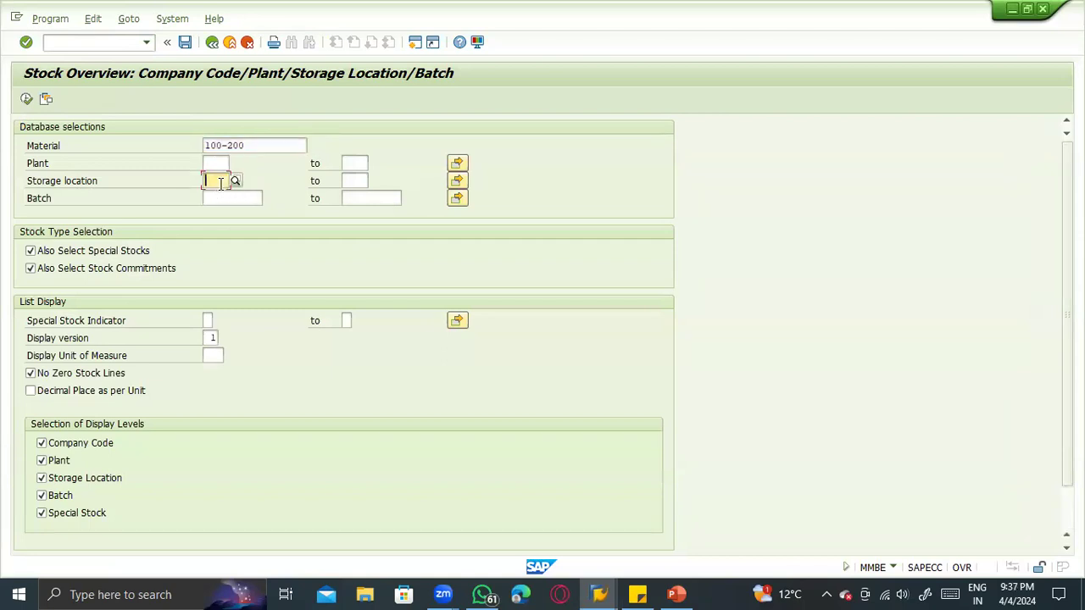
click(230, 199)
click(215, 165)
click(213, 178)
click(214, 163)
click(214, 180)
drag(253, 146, 193, 147)
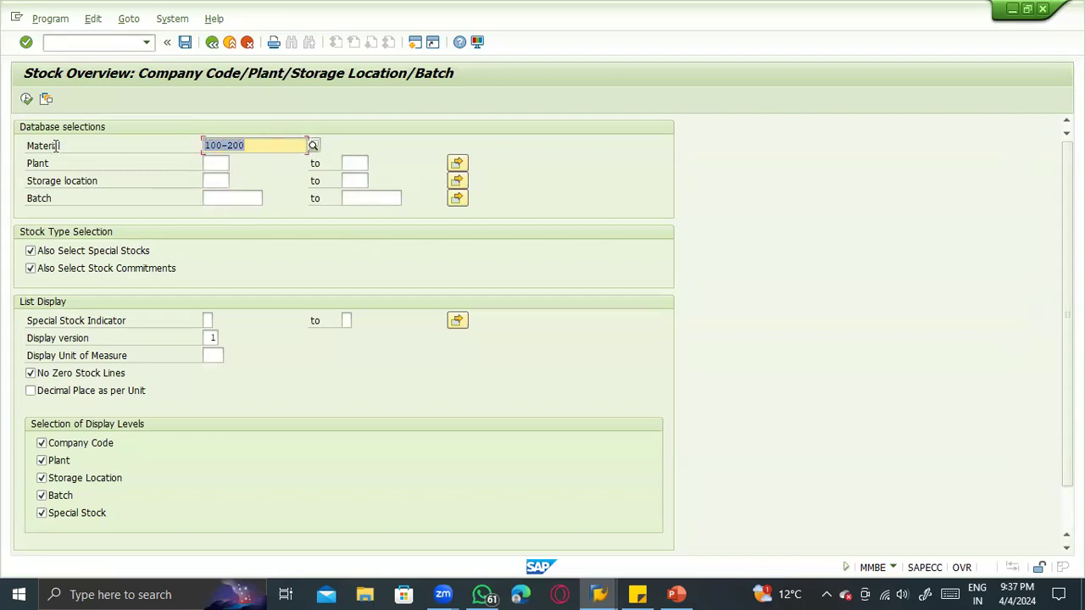
click(26, 99)
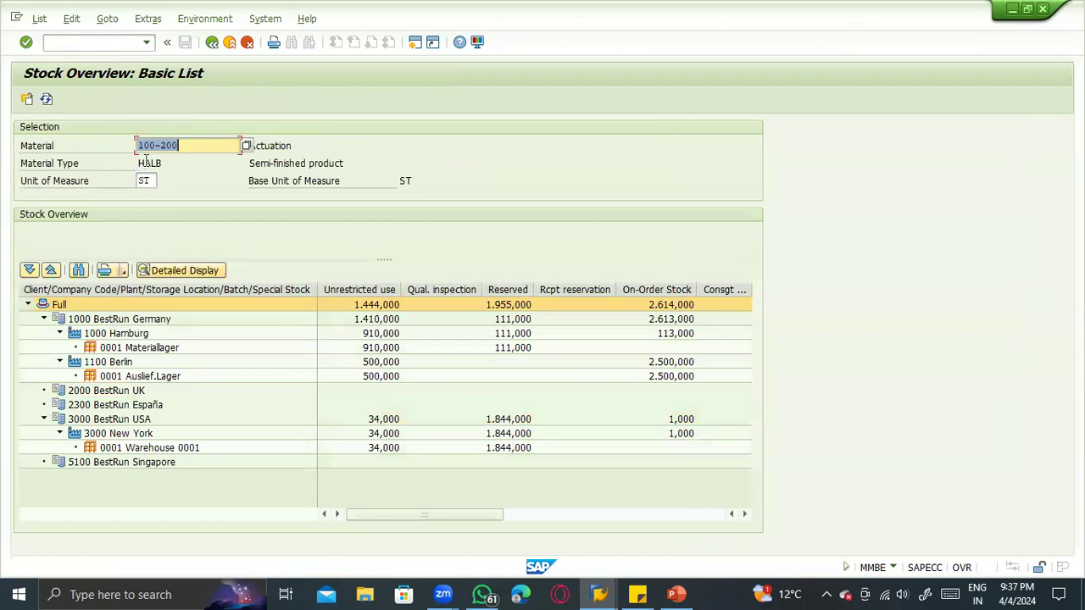
- Examine the stock of material 100-200 by company code and plant, and return to the stock overview selection
click(106, 319)
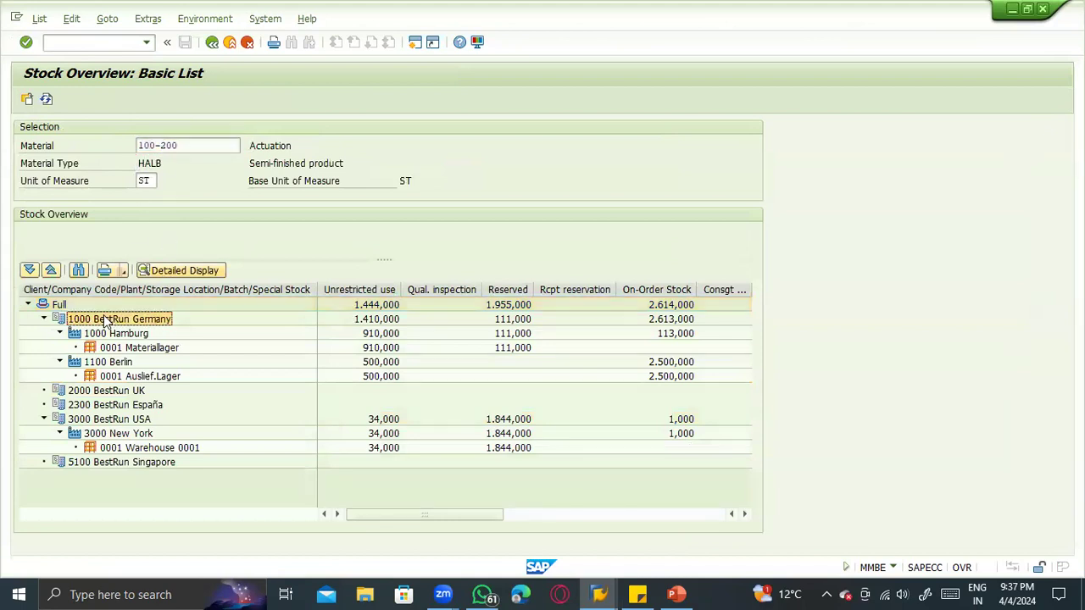
click(109, 362)
click(98, 391)
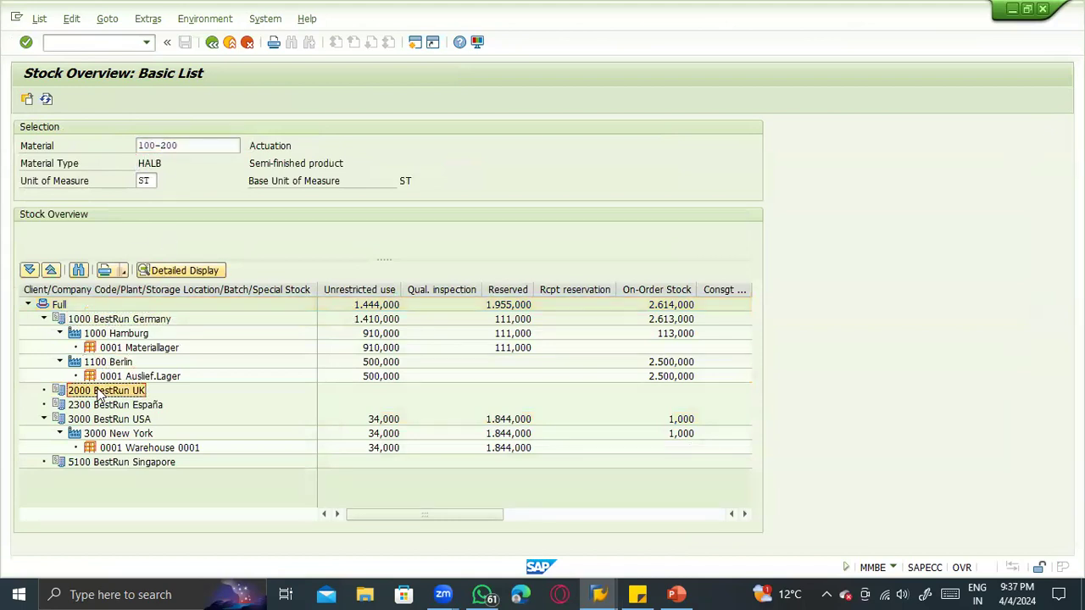
click(100, 407)
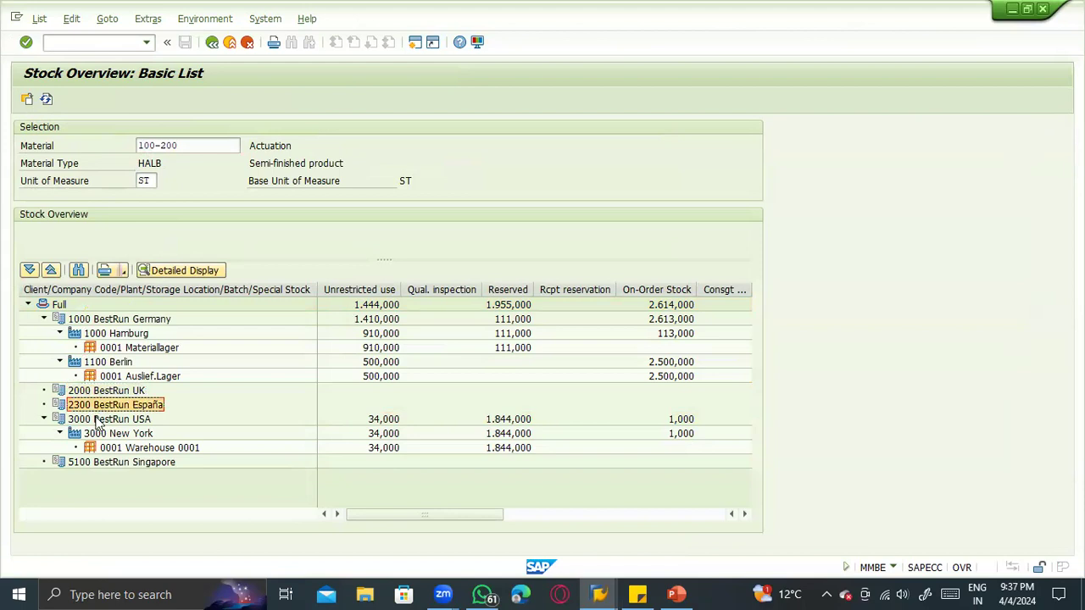
click(100, 418)
click(93, 462)
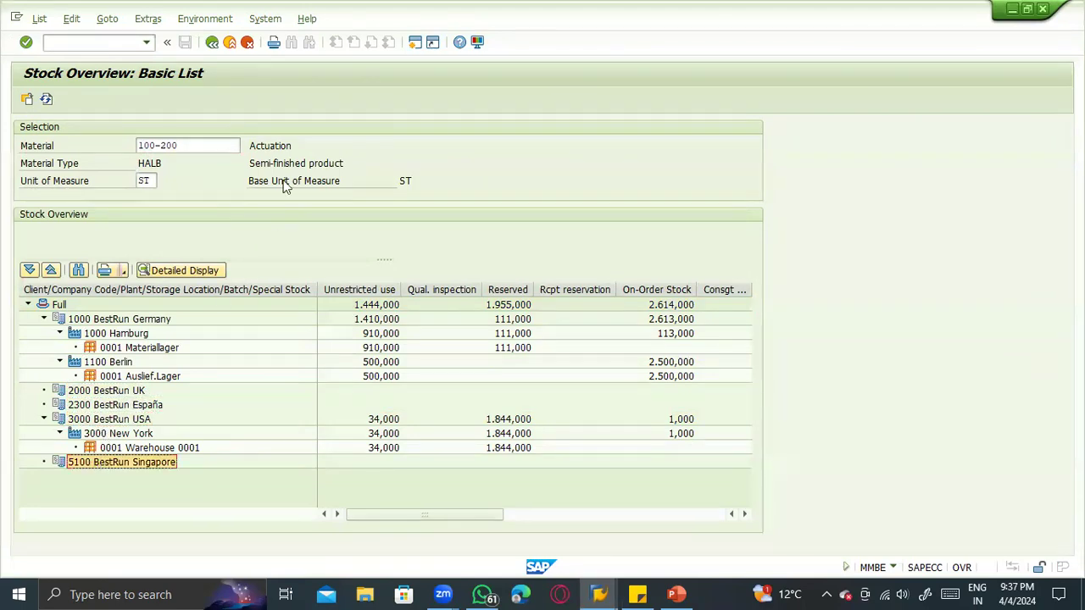
click(212, 42)
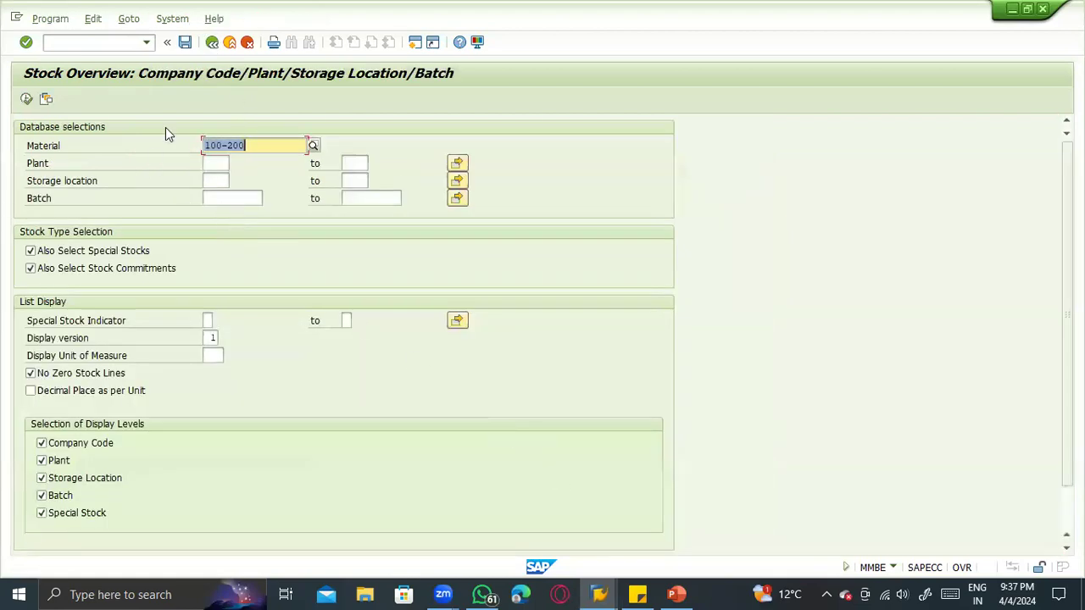
- Restrict the stock overview of material 100-200 to plant 1100 and run it
click(213, 163)
text(11)
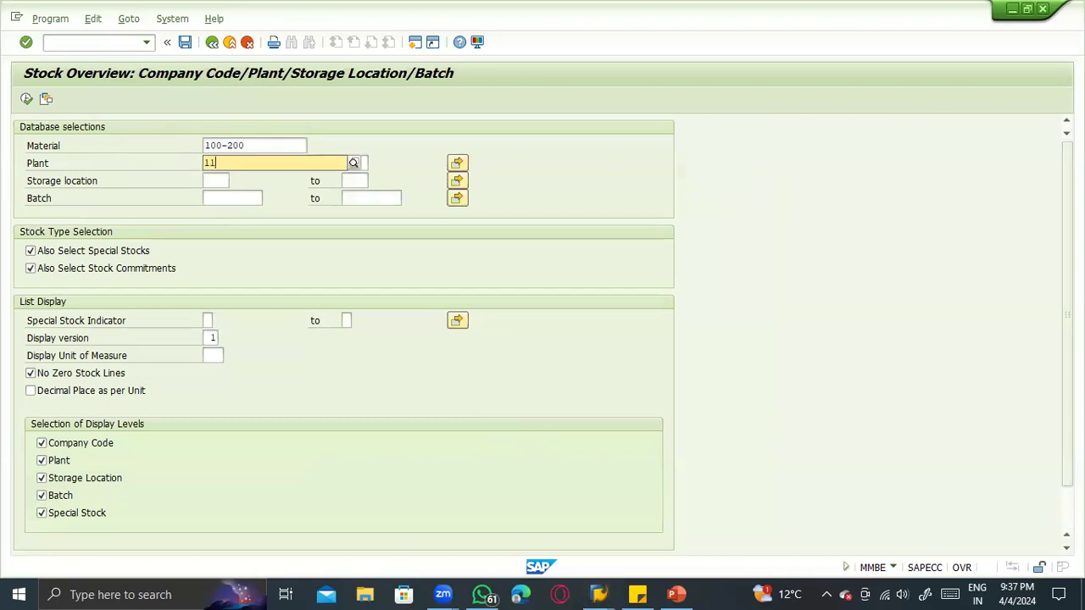
text(00)
key(Down)
key(Return)
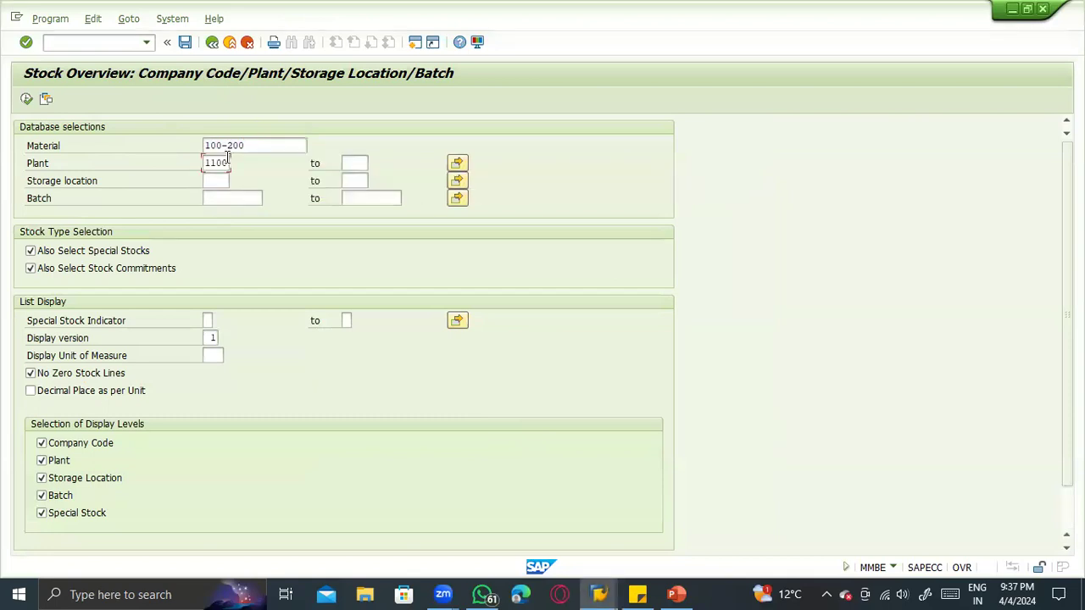
click(26, 98)
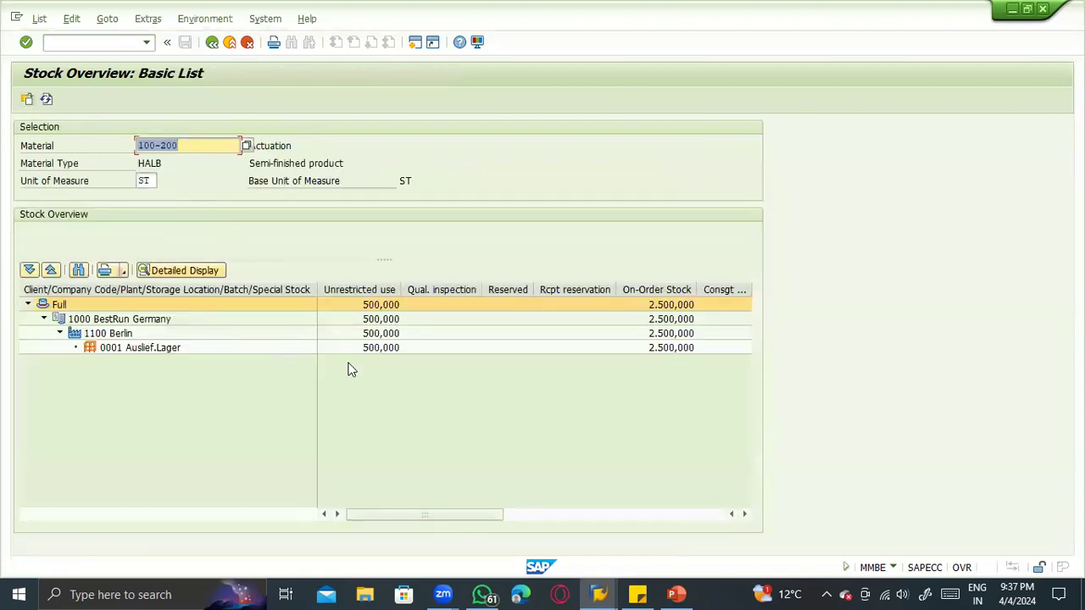
- Examine the unrestricted-use, quality inspection, reserved, on-order and remaining stock columns for the plant's storage location
click(359, 349)
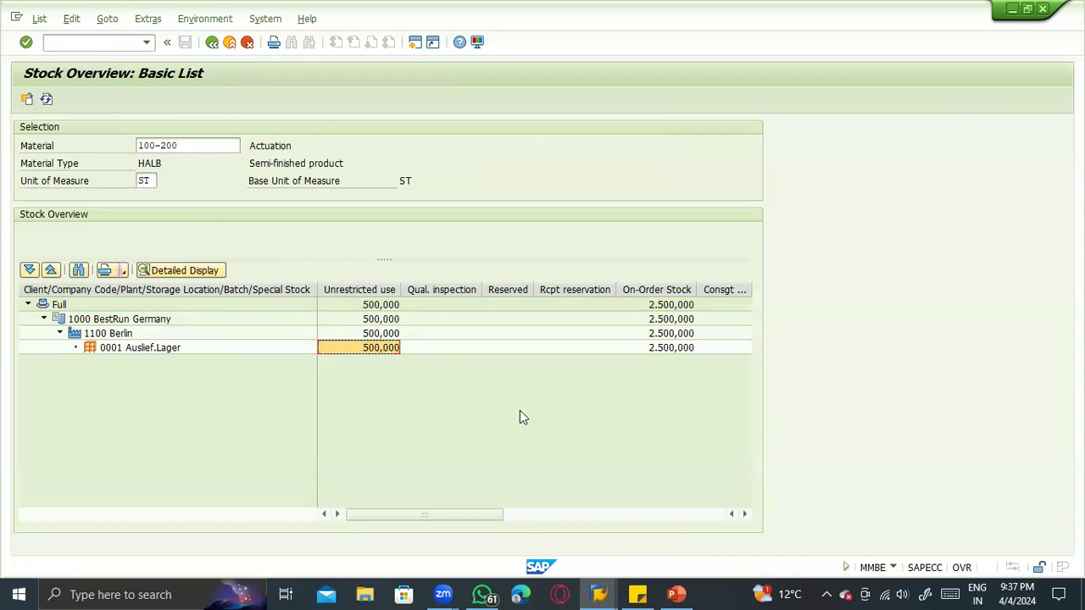
click(669, 291)
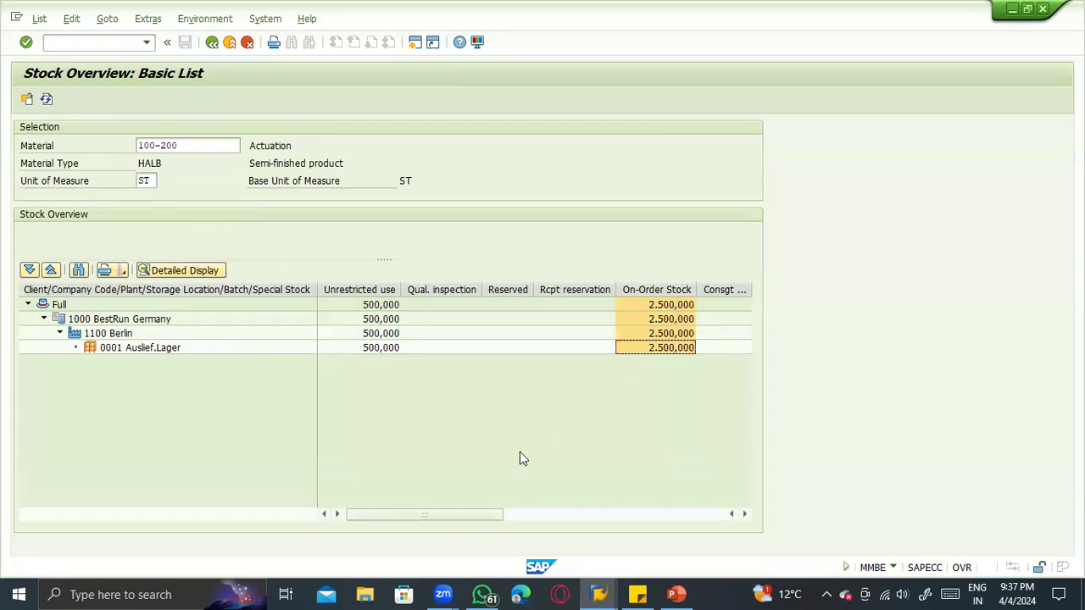
drag(496, 514, 364, 513)
click(379, 290)
click(380, 290)
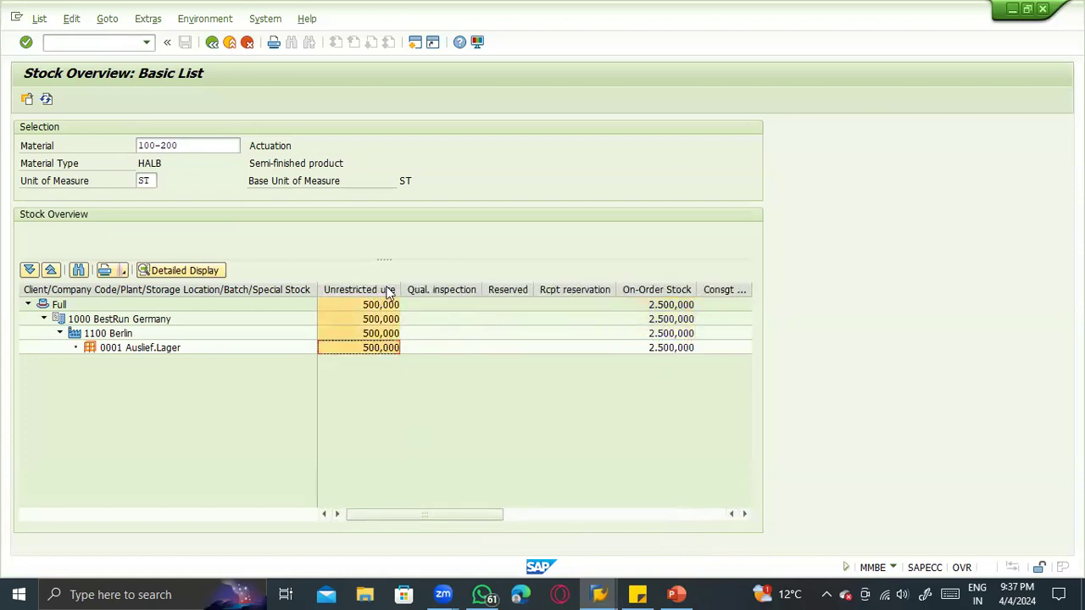
click(439, 290)
click(505, 290)
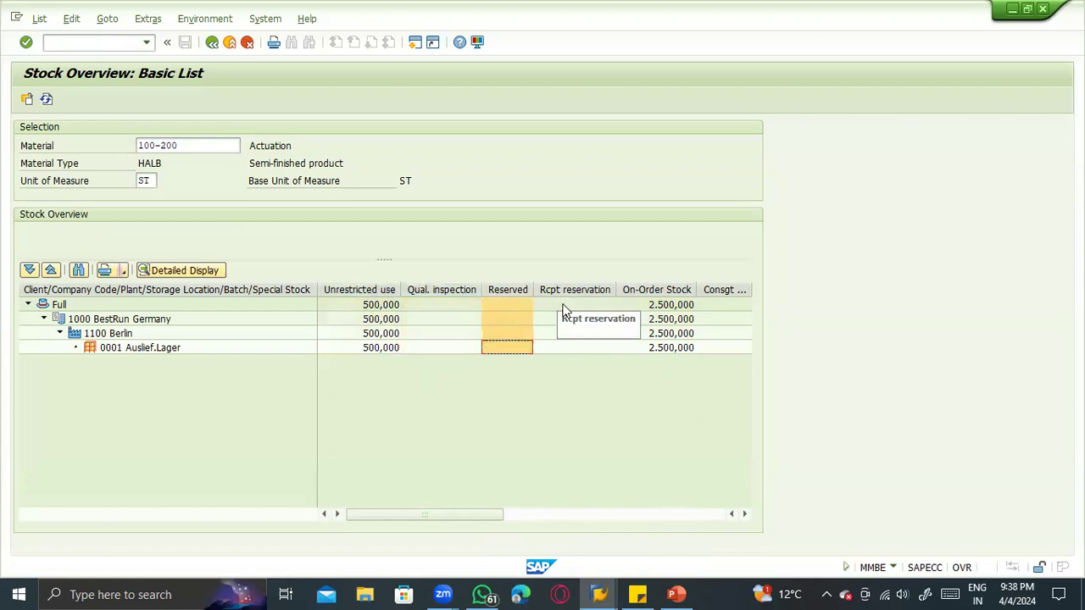
click(507, 514)
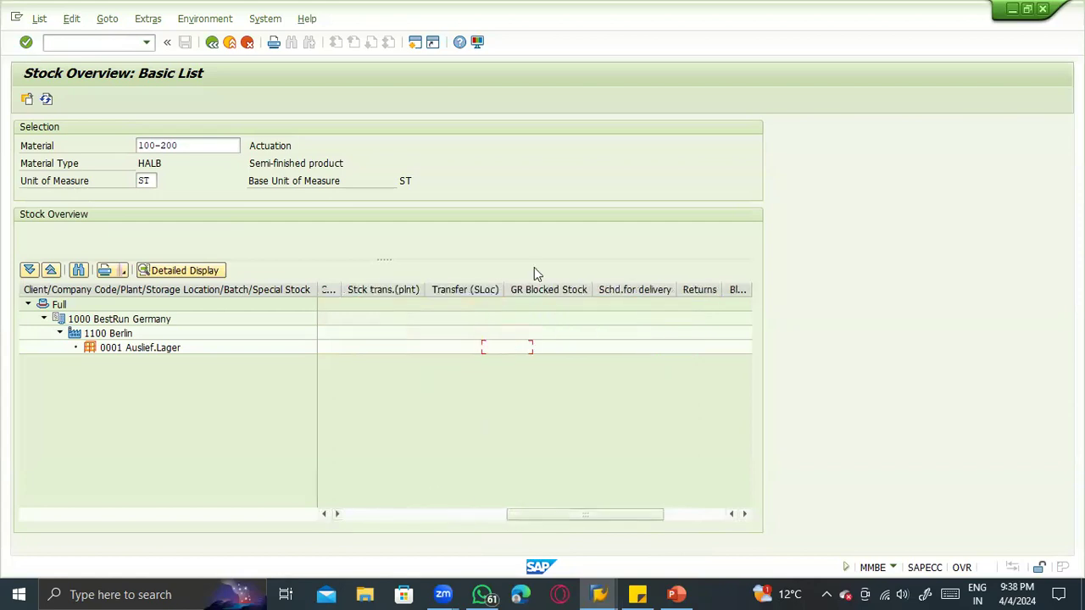
drag(584, 514, 422, 513)
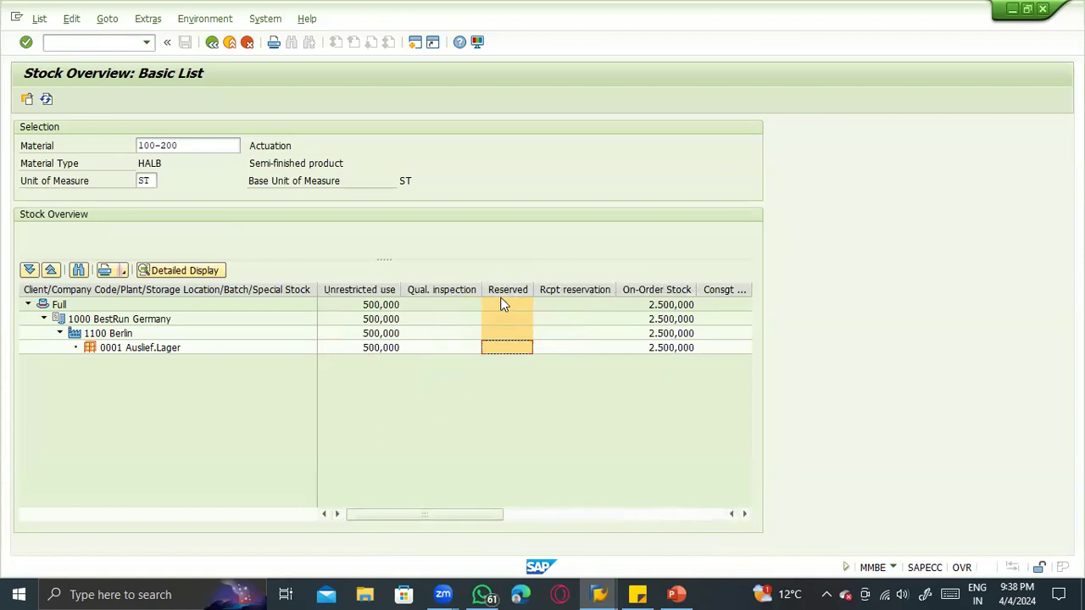
- Switch to the PowerPoint slide on stock movements and compare its unrestricted-to-quality transfer posting with the SAP unrestricted-use stock
click(683, 592)
click(78, 432)
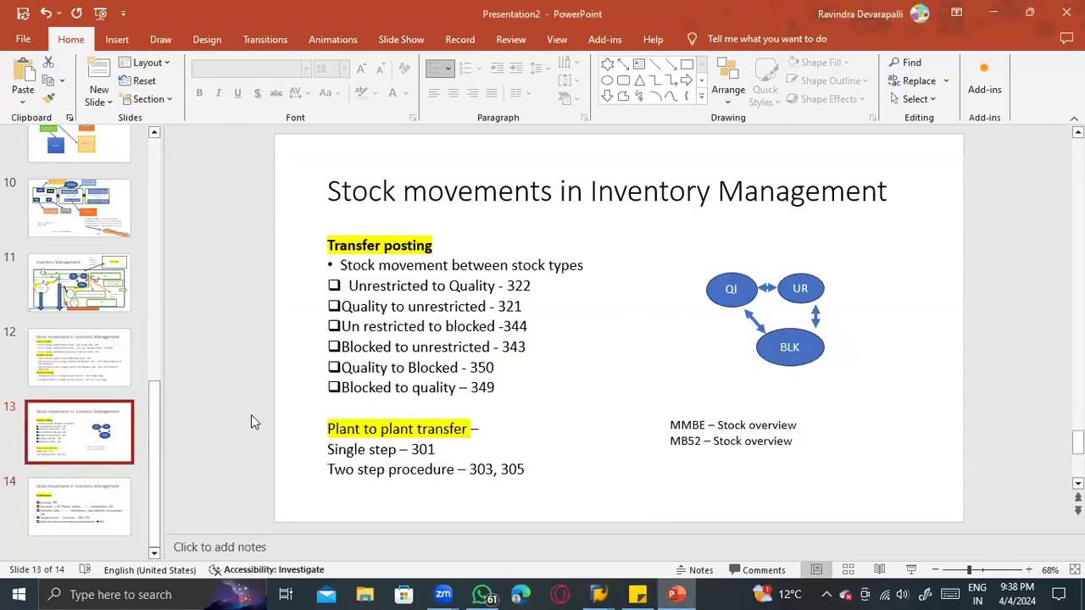
click(394, 289)
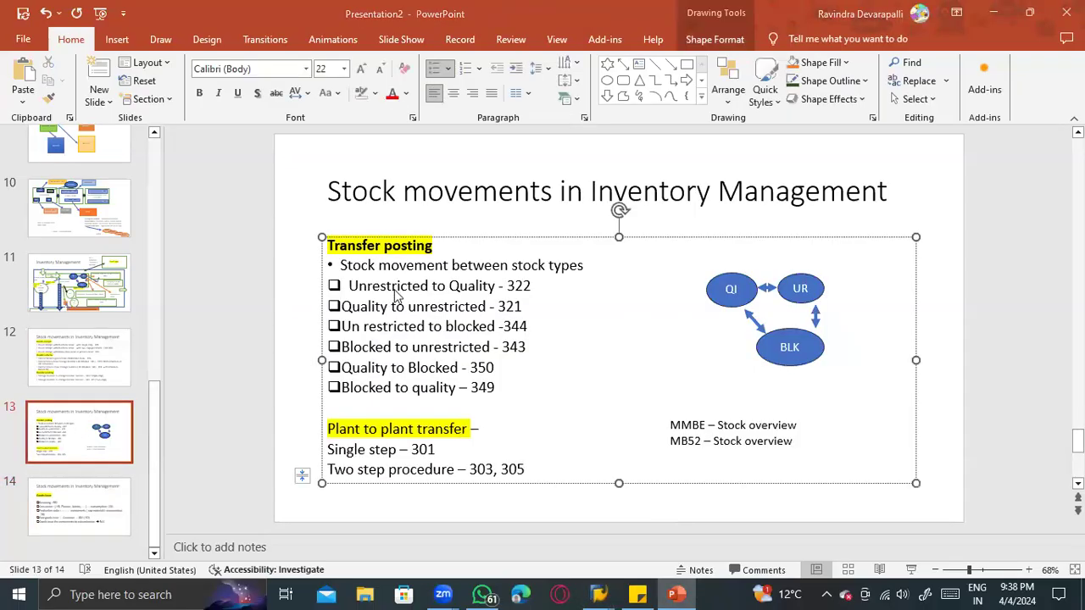
key(alt+Tab)
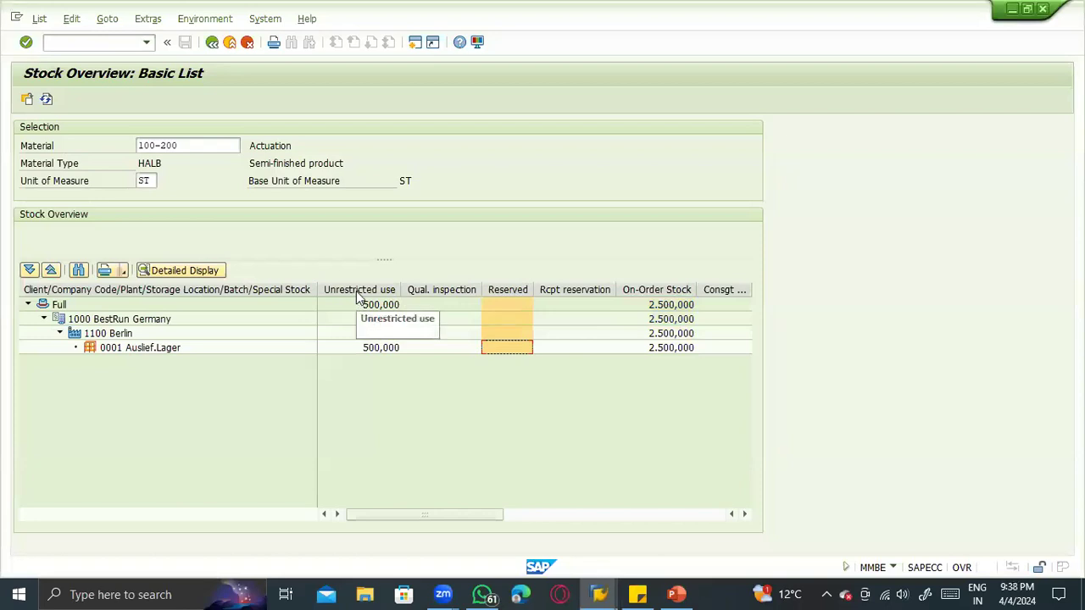
click(377, 352)
key(alt+Tab)
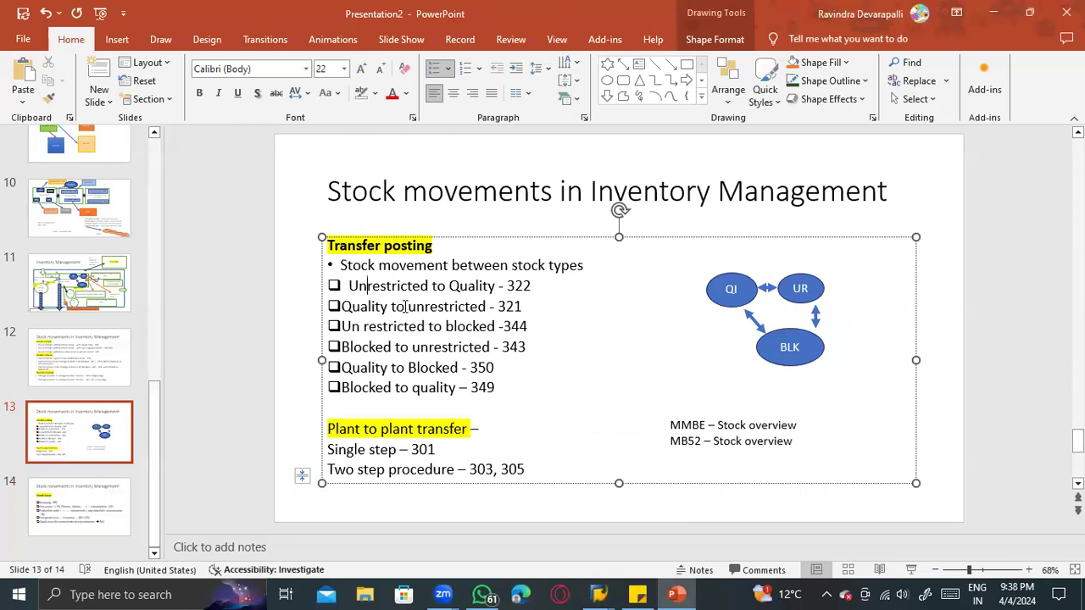
drag(497, 285, 387, 289)
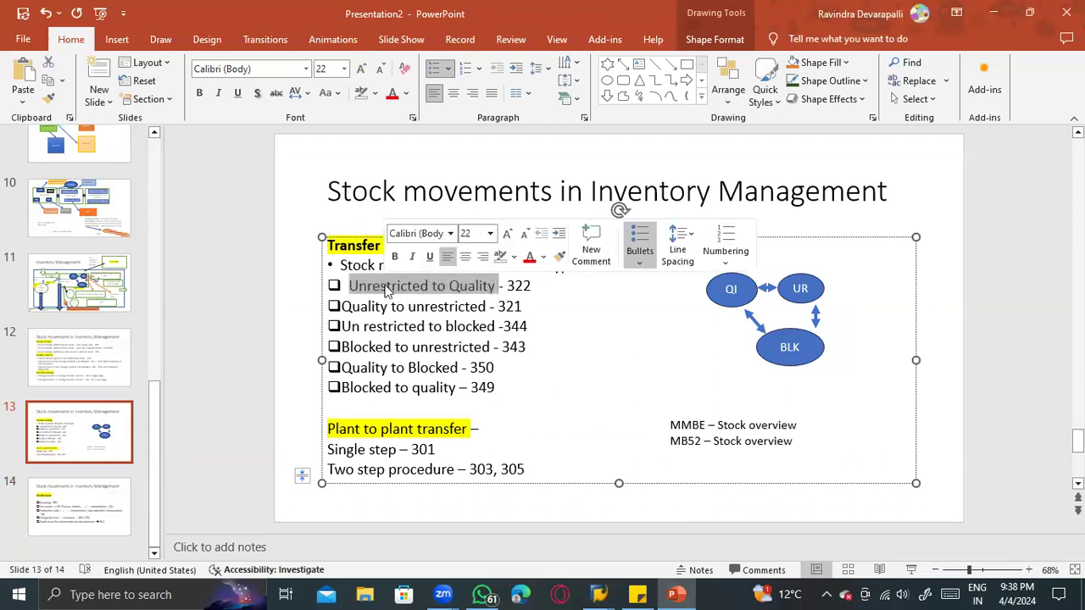
- Return to SAP, open MIGO in a new session and choose A08 Transfer Posting with reference R10 Other
key(alt+Tab)
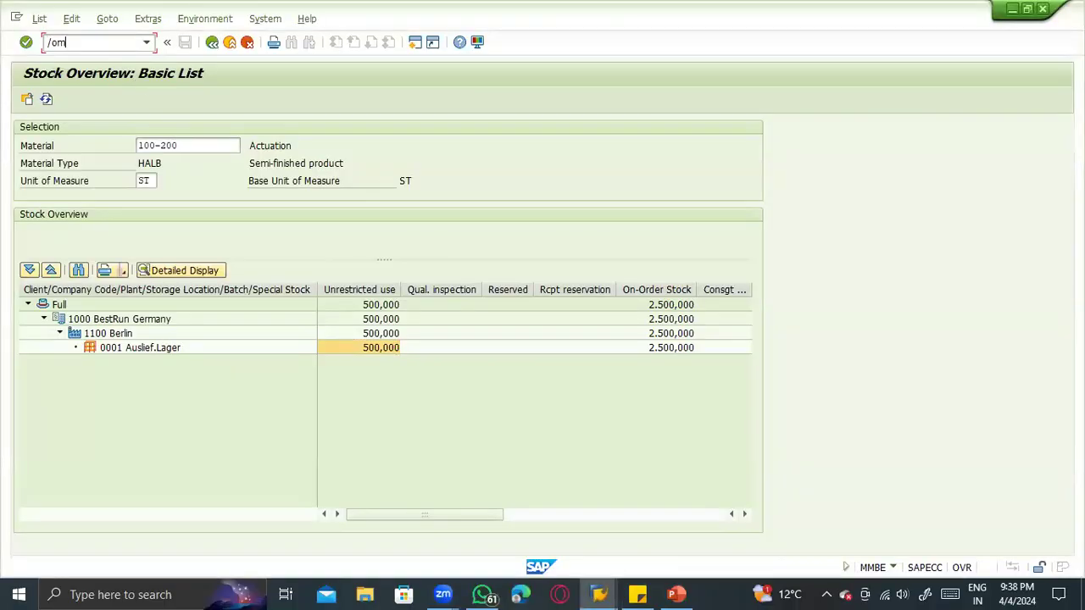
click(111, 42)
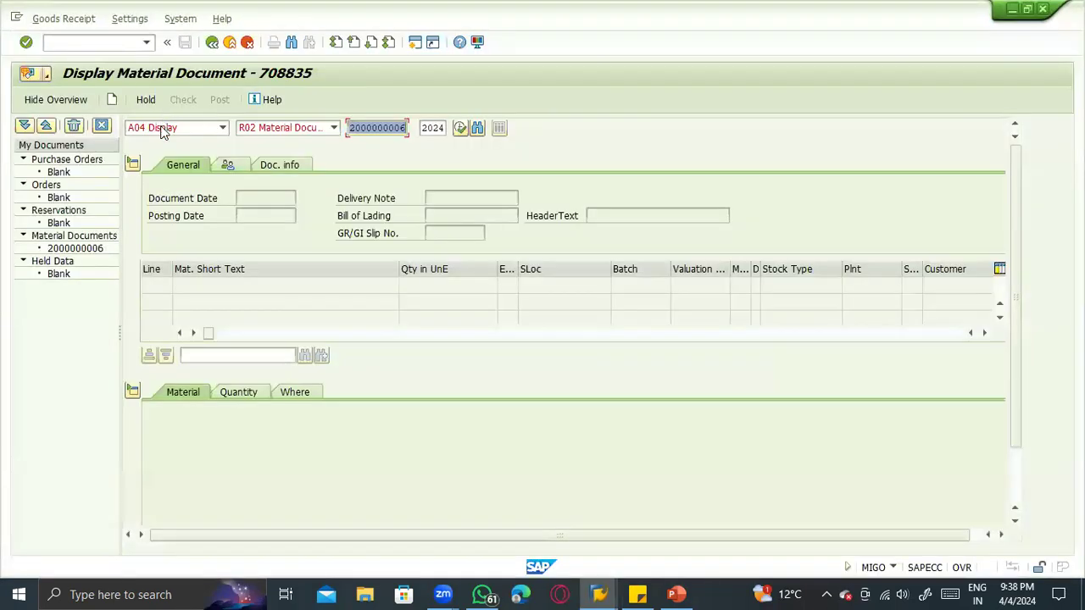
click(164, 132)
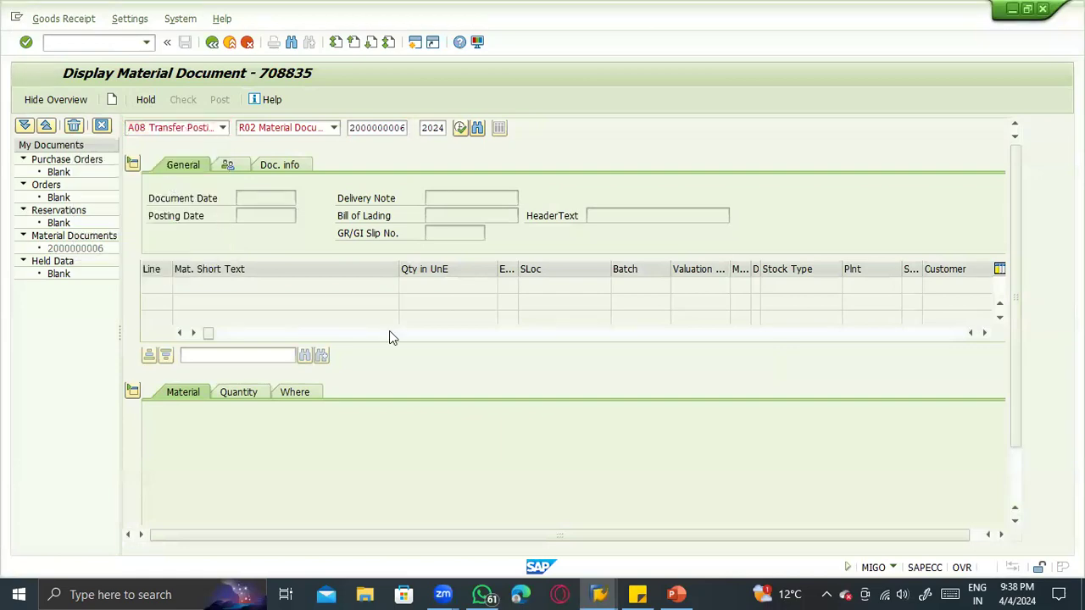
key(alt+Tab)
key(alt+Tab)
key(alt+Tab)
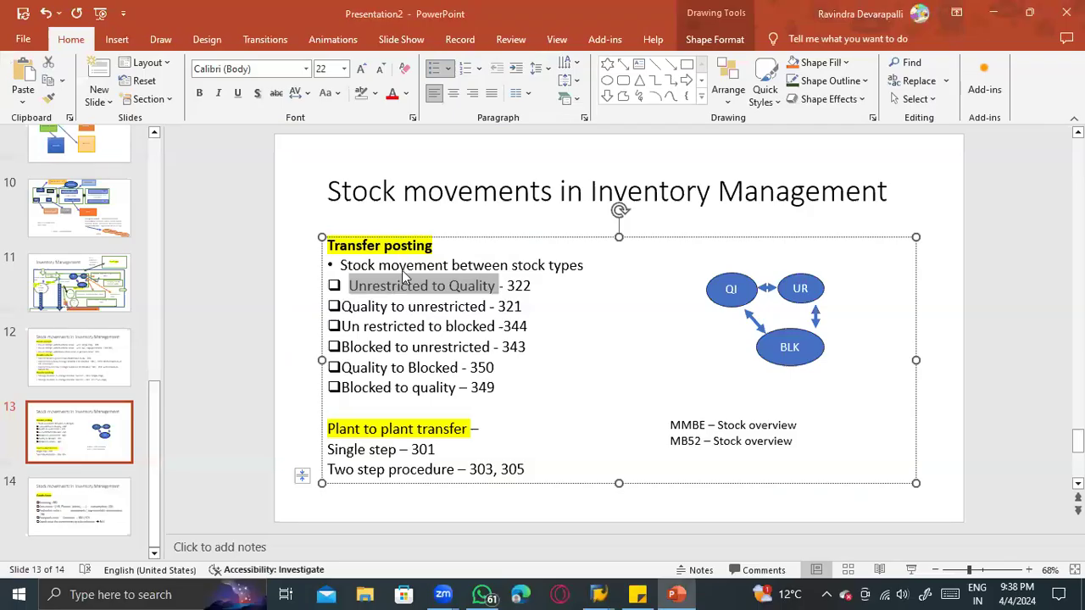
key(alt+Tab)
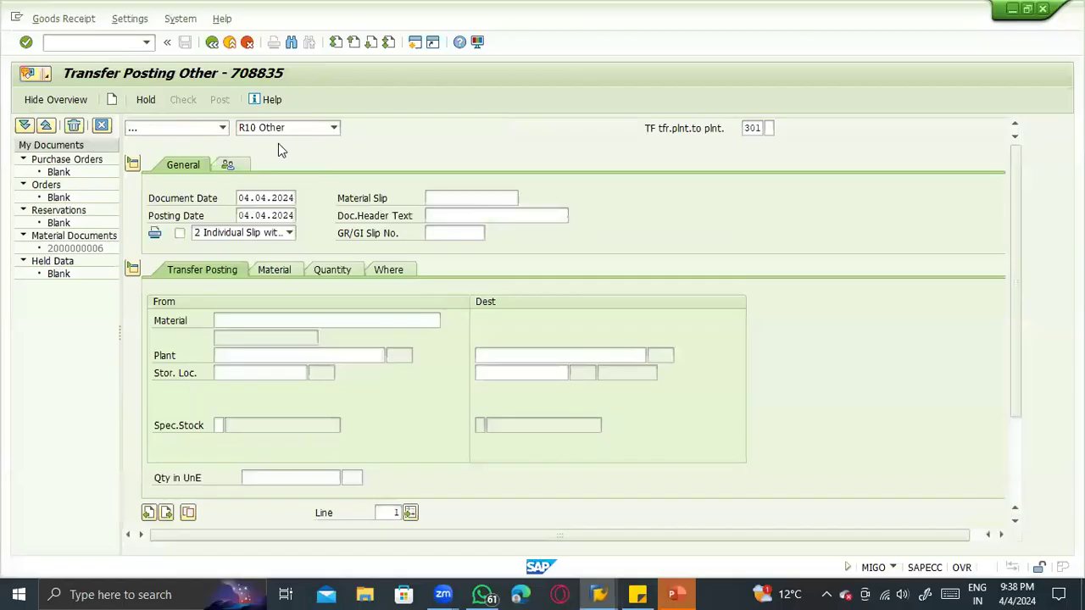
click(222, 127)
click(262, 140)
click(268, 128)
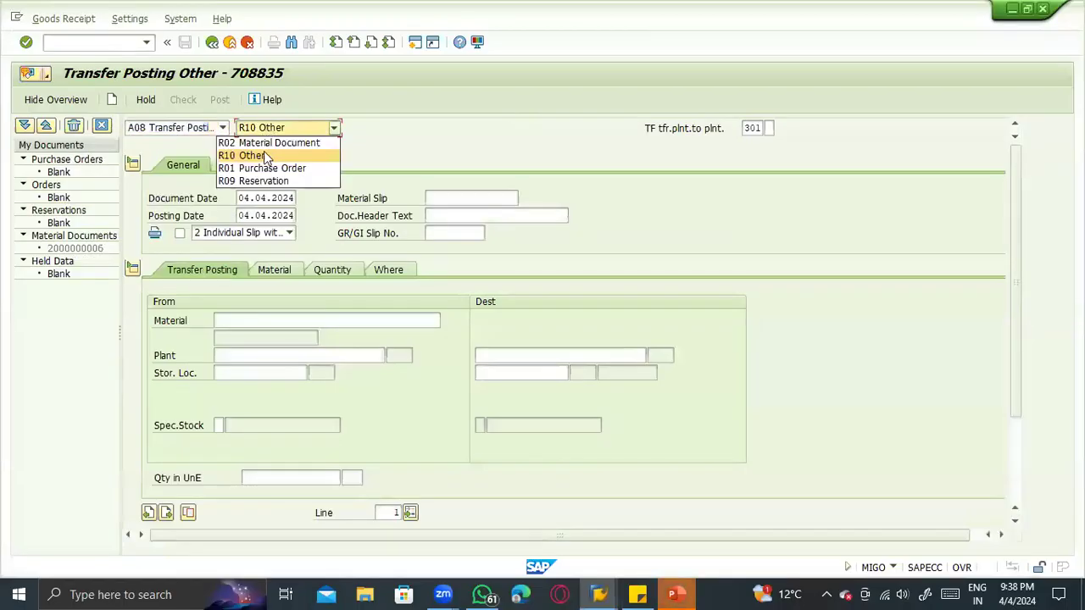
click(268, 157)
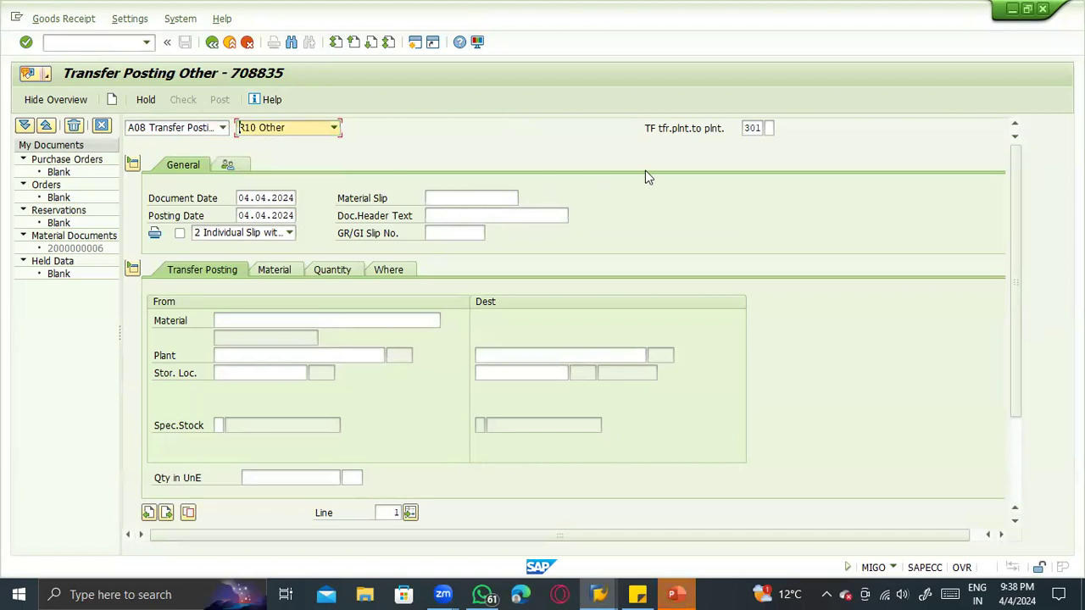
- Set the movement type to 322, check it against the slide's unrestricted-to-quality entry, and accept the change to the default values
double_click(745, 127)
text(322)
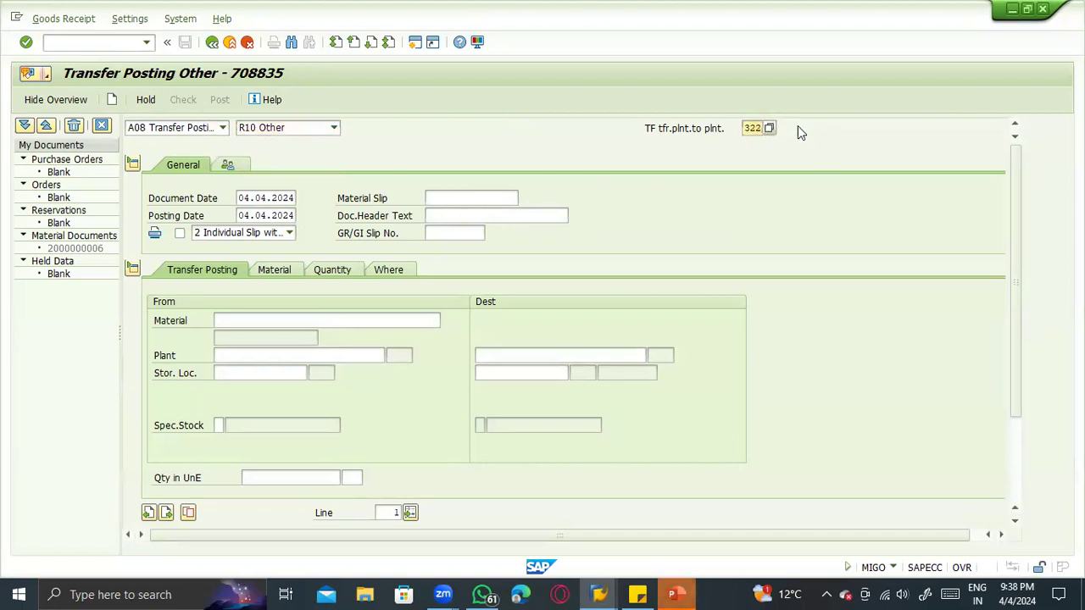
key(alt+Tab)
click(514, 284)
click(412, 288)
click(449, 288)
drag(434, 287, 352, 290)
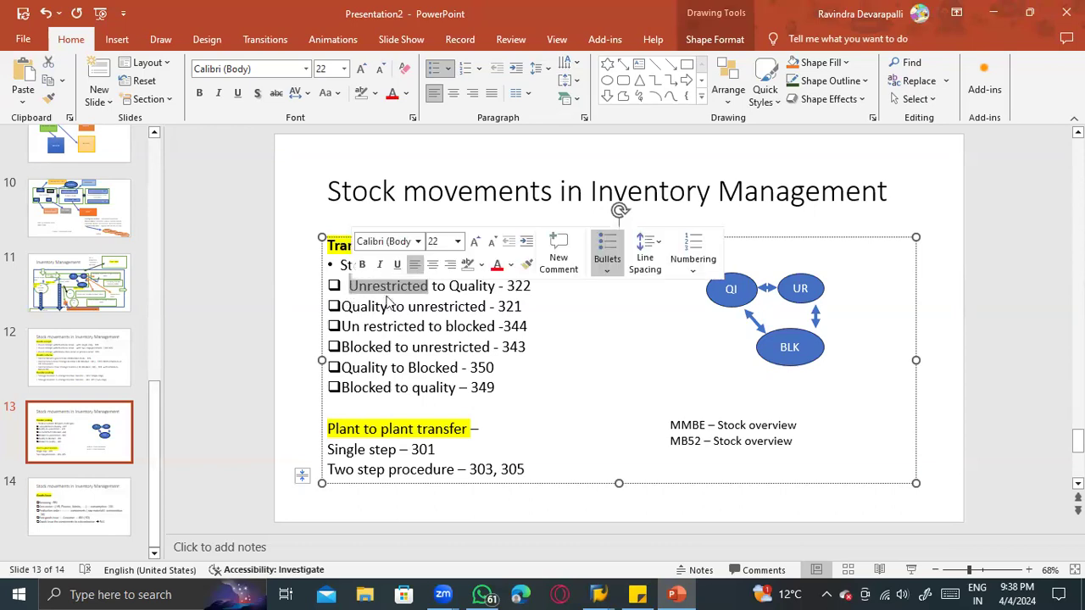
click(458, 289)
key(alt+Tab)
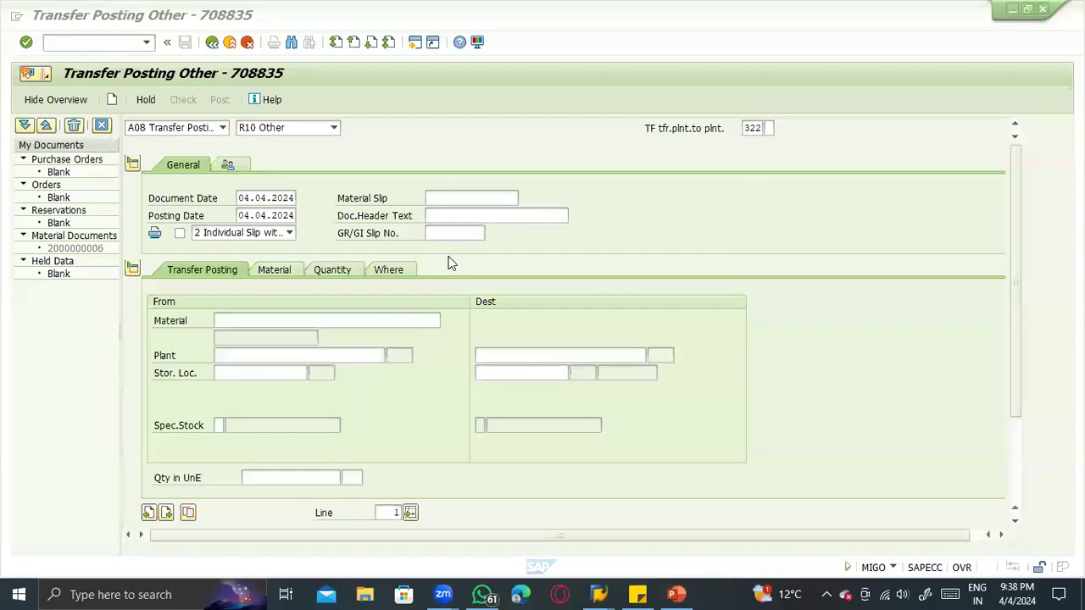
key(Return)
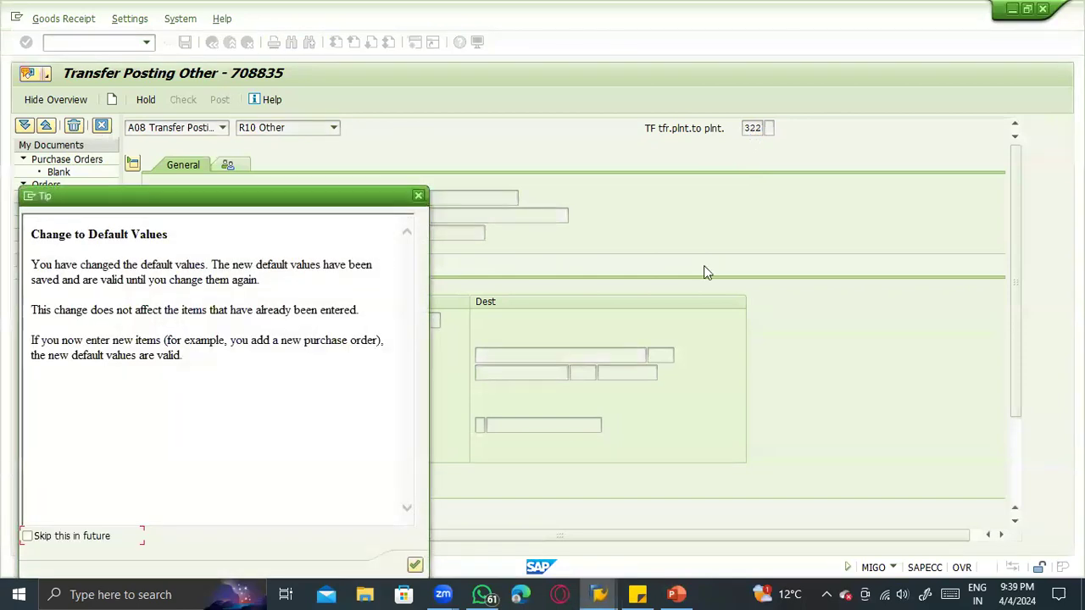
click(413, 558)
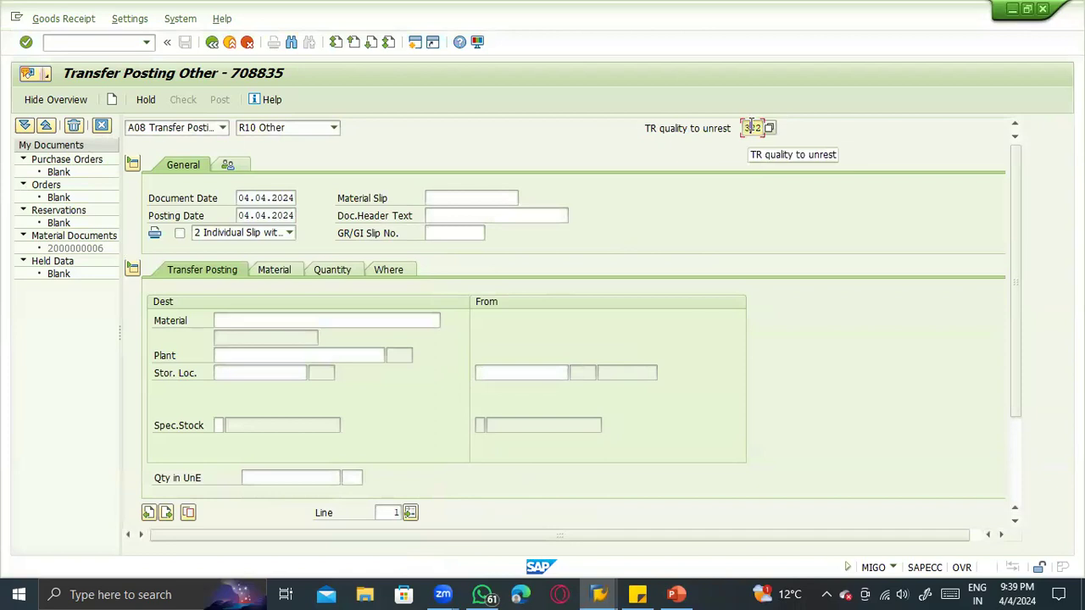
- Check the movement type in the item's location details and enter material 100-200 and plant 1100 in the transfer posting
click(381, 271)
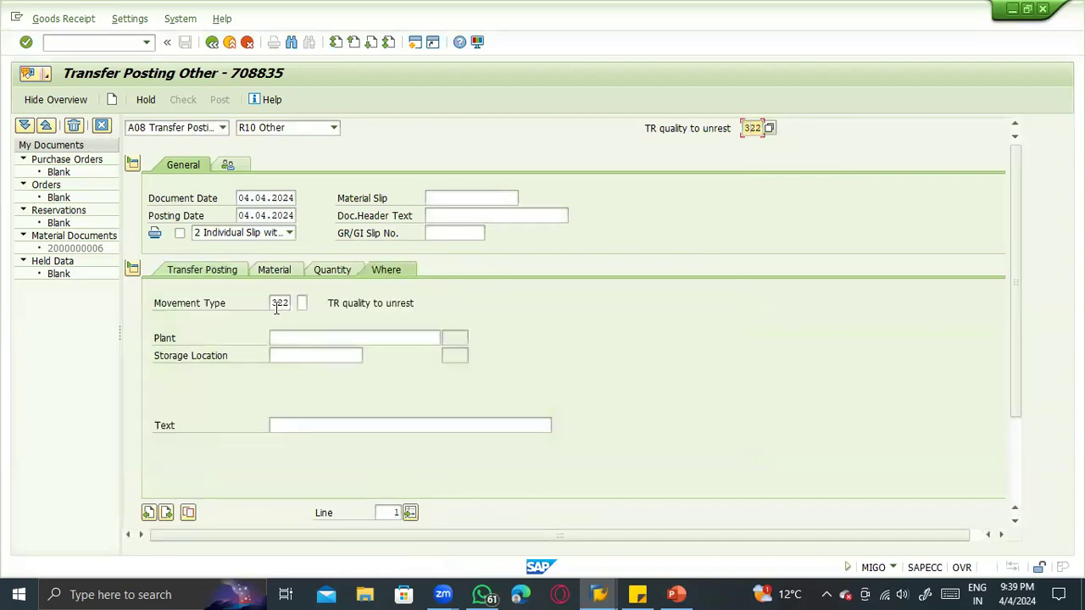
click(202, 272)
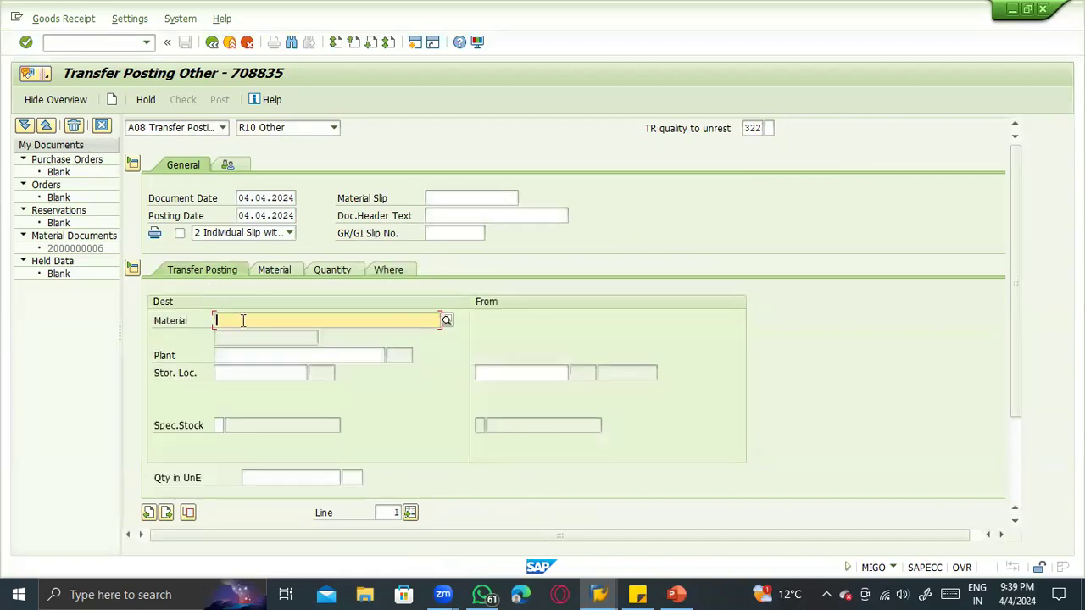
text(100-200)
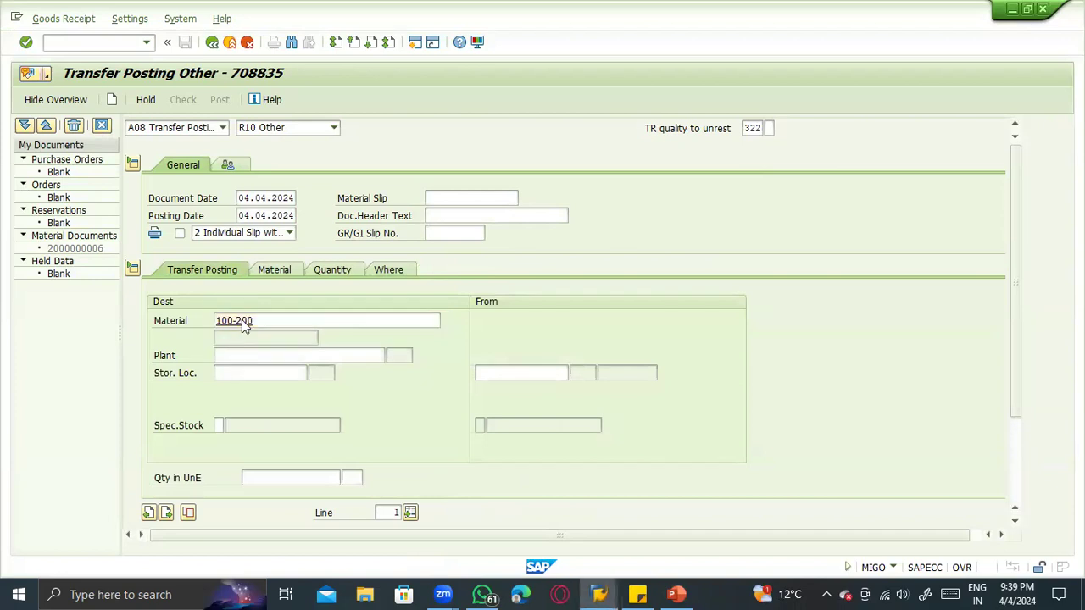
key(Return)
click(283, 323)
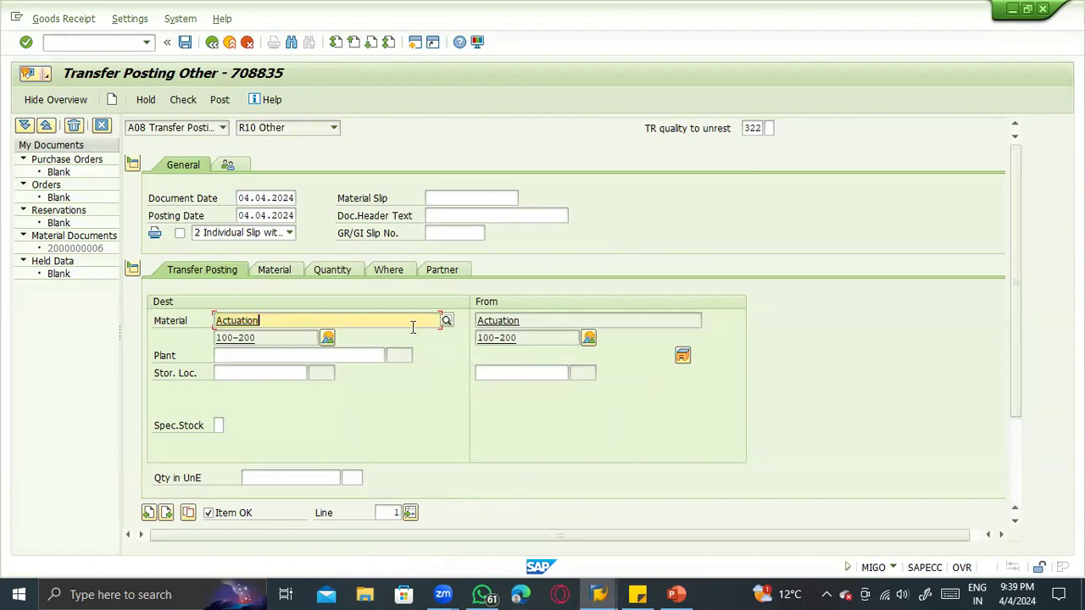
click(274, 357)
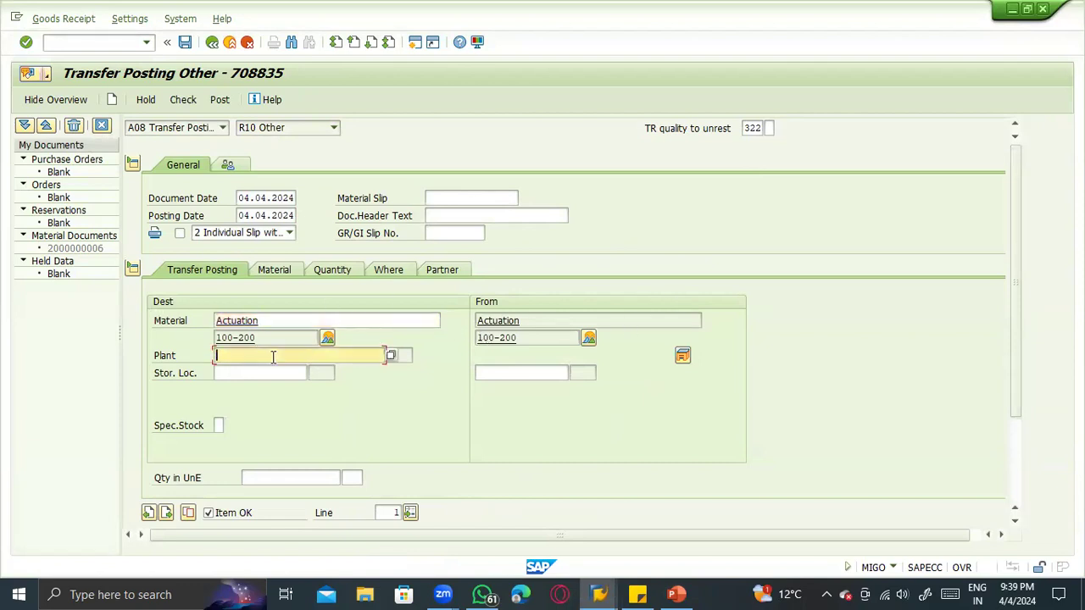
text(111)
text(00)
key(Return)
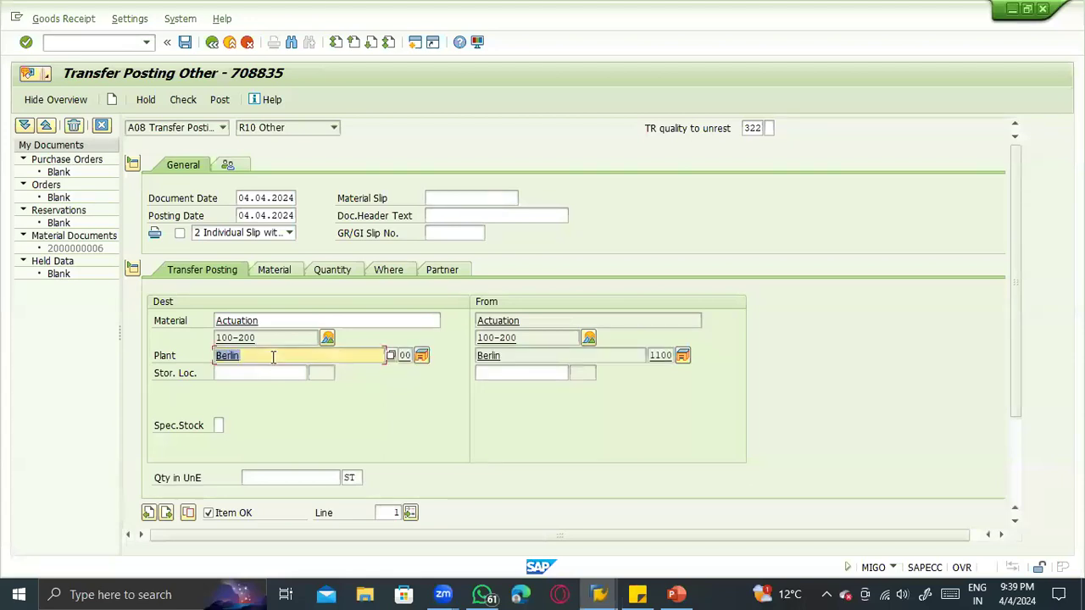
- Look up the storage location in the stock overview and enter 0001 as the destination storage location of the transfer posting
click(219, 373)
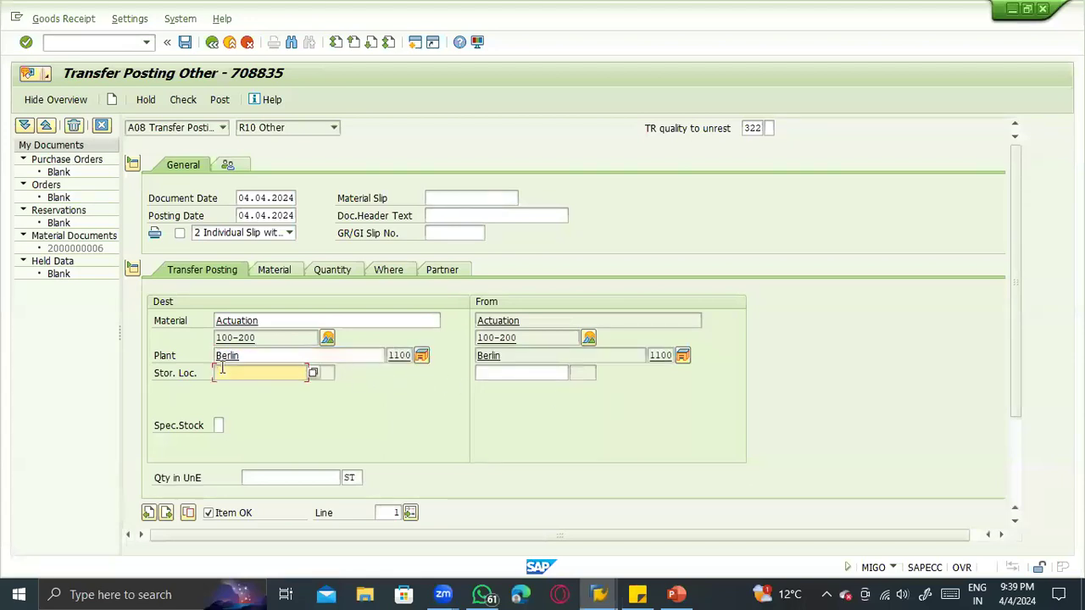
key(alt+Tab)
key(Tab)
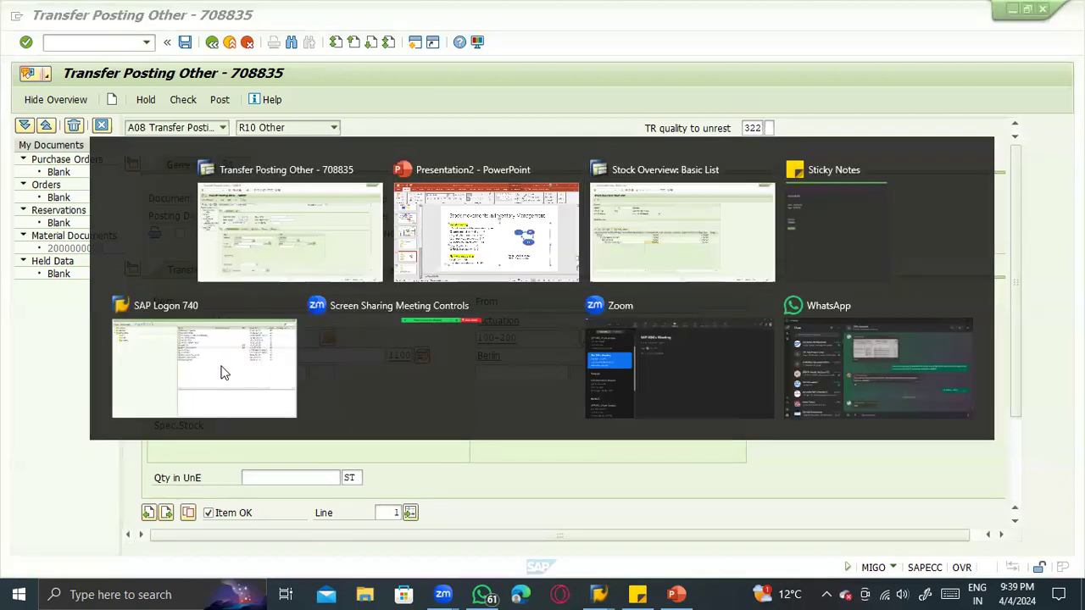
click(167, 349)
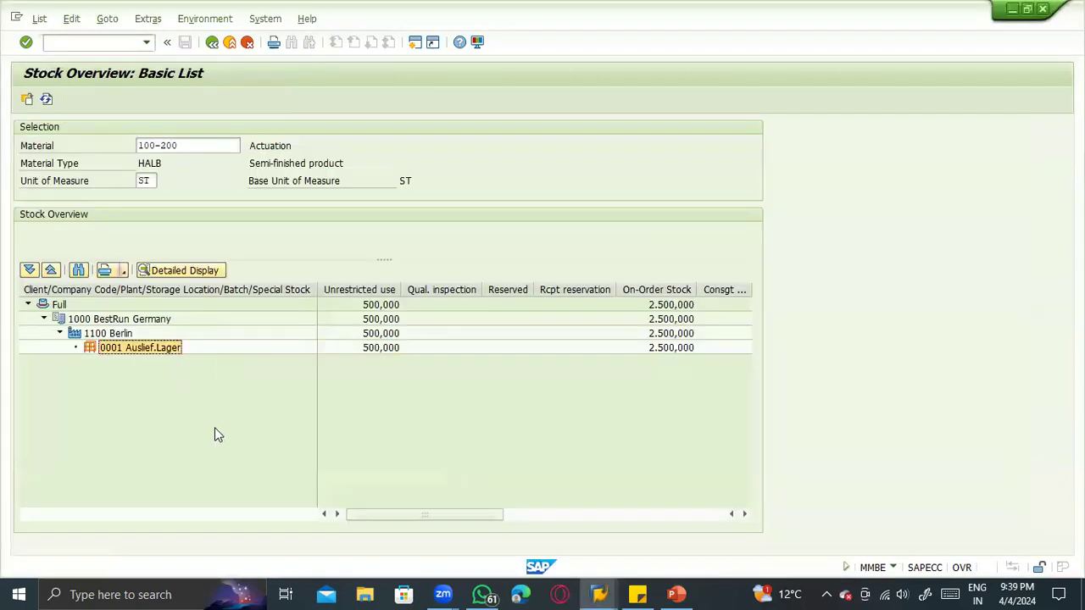
key(alt+Tab)
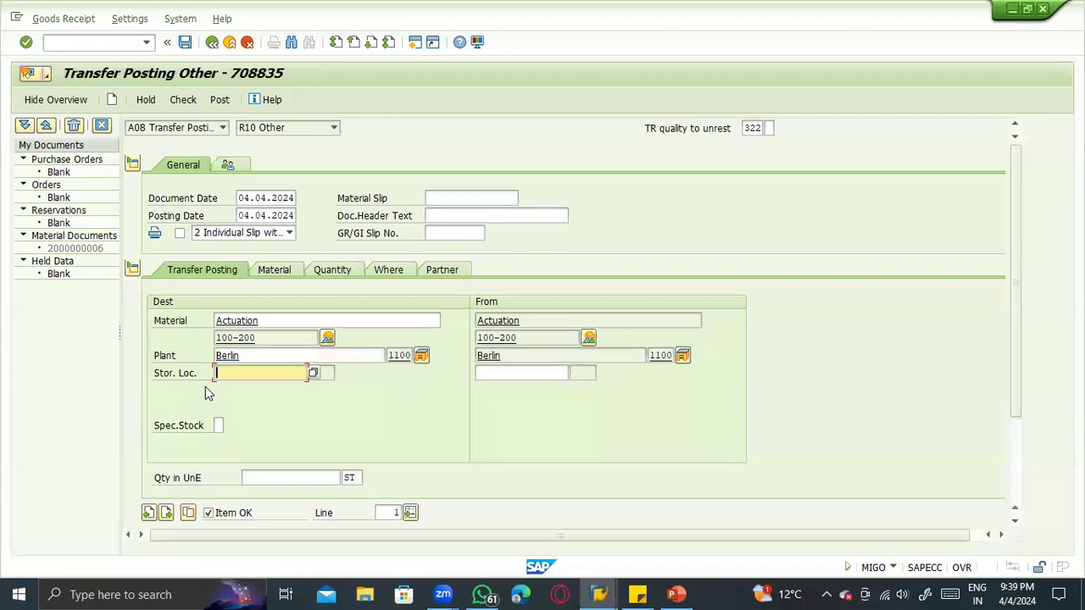
text(0001)
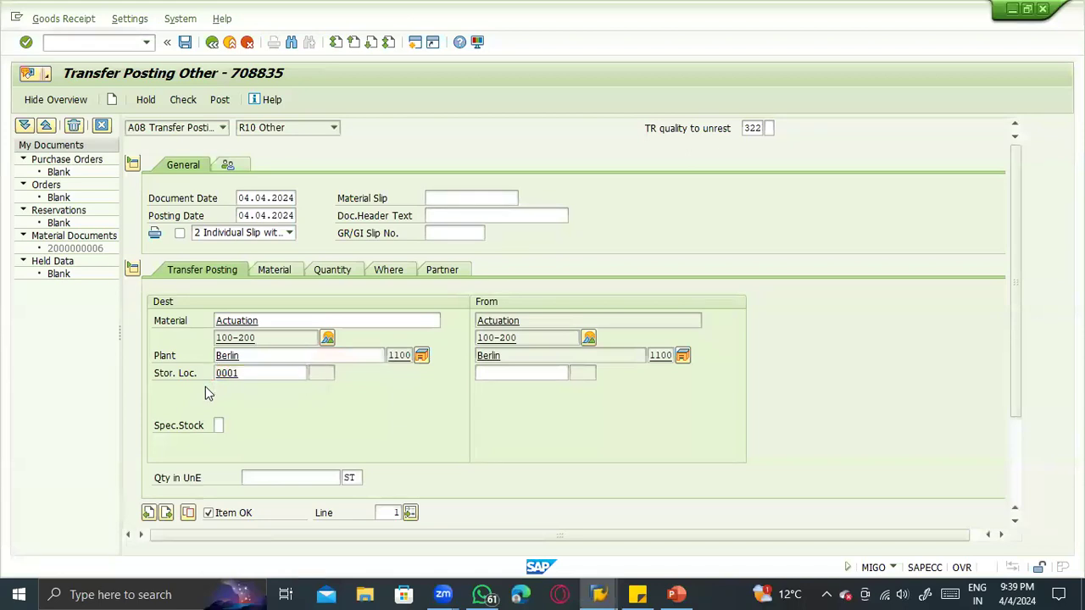
key(Return)
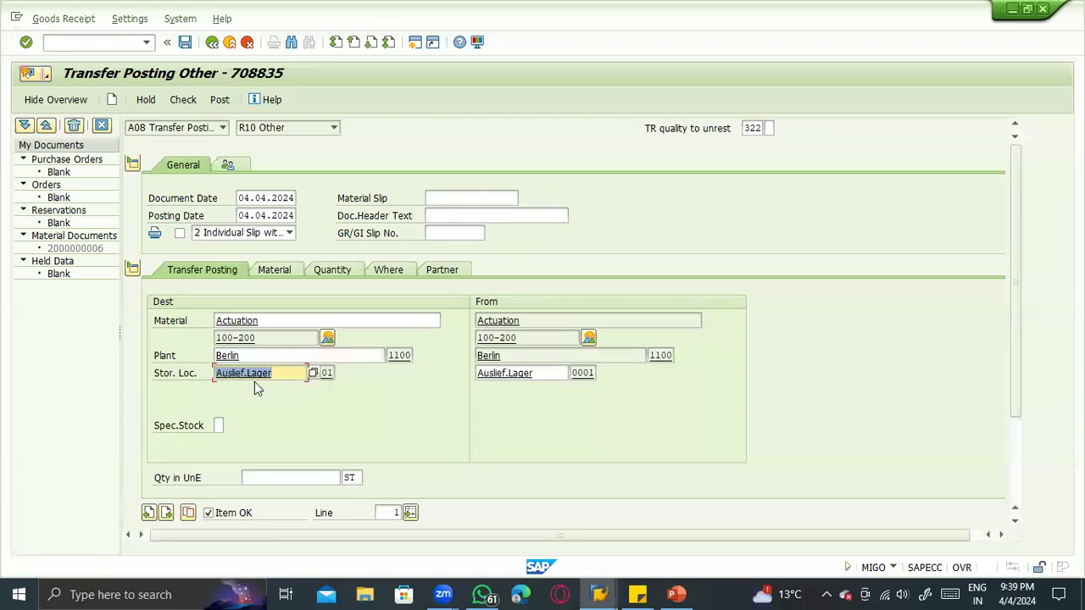
- Compare movement type 322 with the unrestricted-to-quality entry on the PowerPoint slide and return to the SAP transfer posting
click(759, 128)
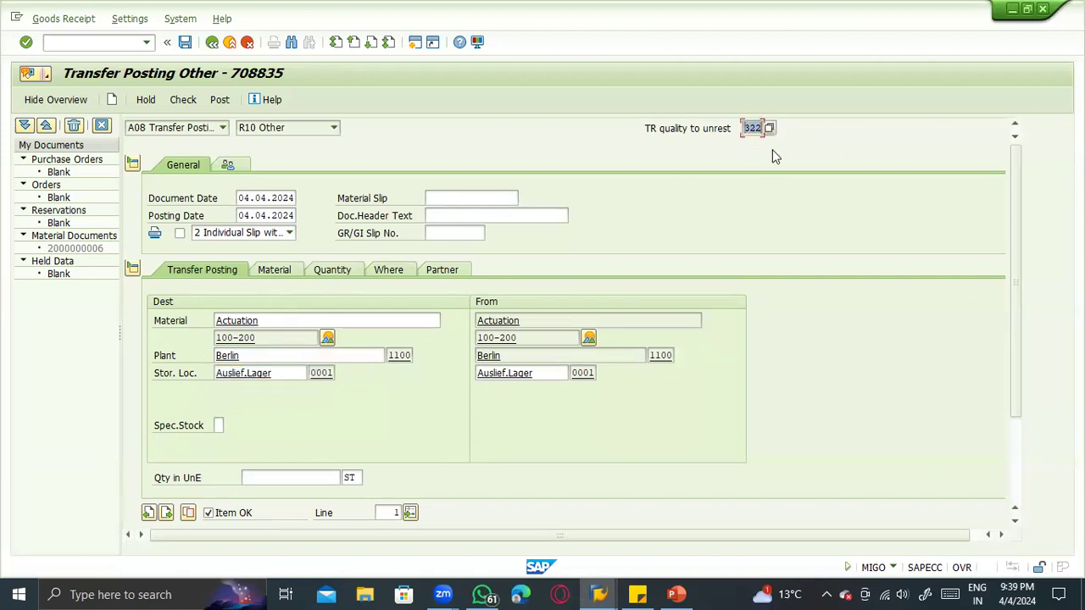
key(alt+Tab)
key(alt+Tab)
key(Tab)
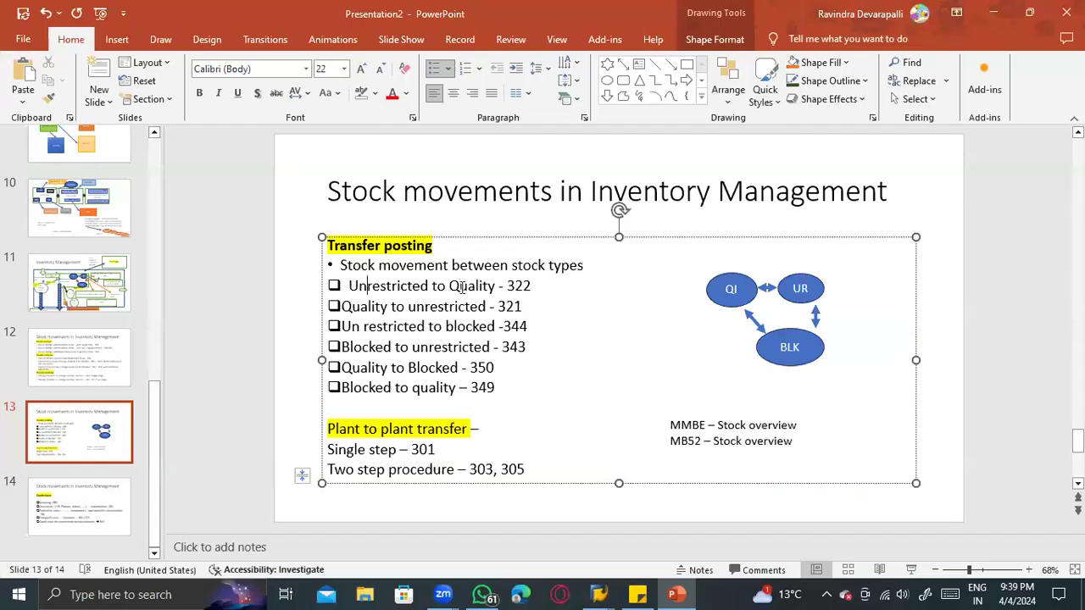
key(alt+Tab)
key(alt+Tab)
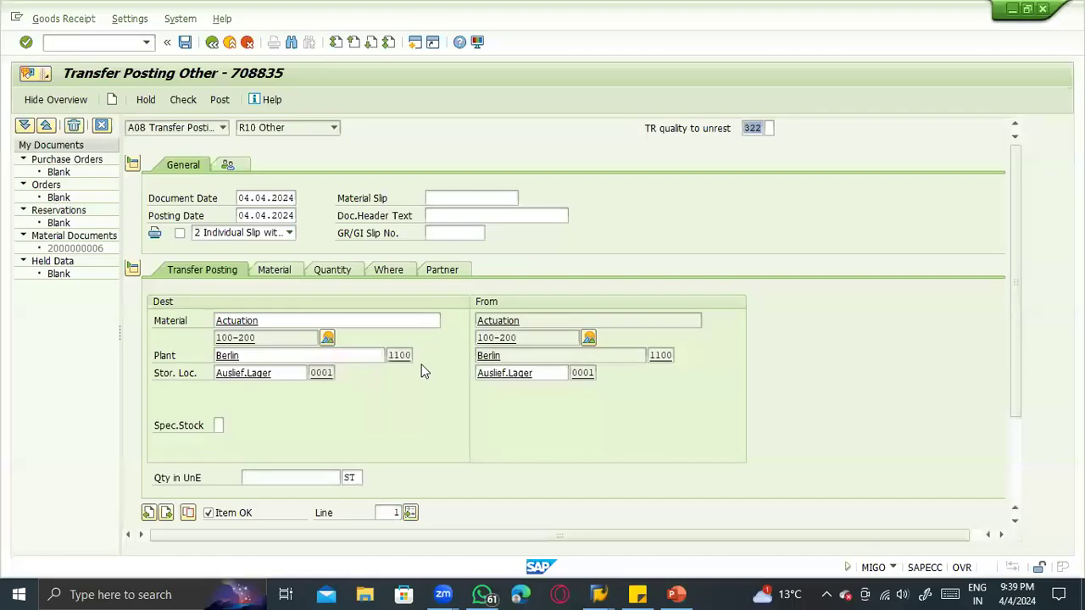
- Enter a quantity of 100, review the movement type in the item's location details, and mark the item as OK
click(278, 476)
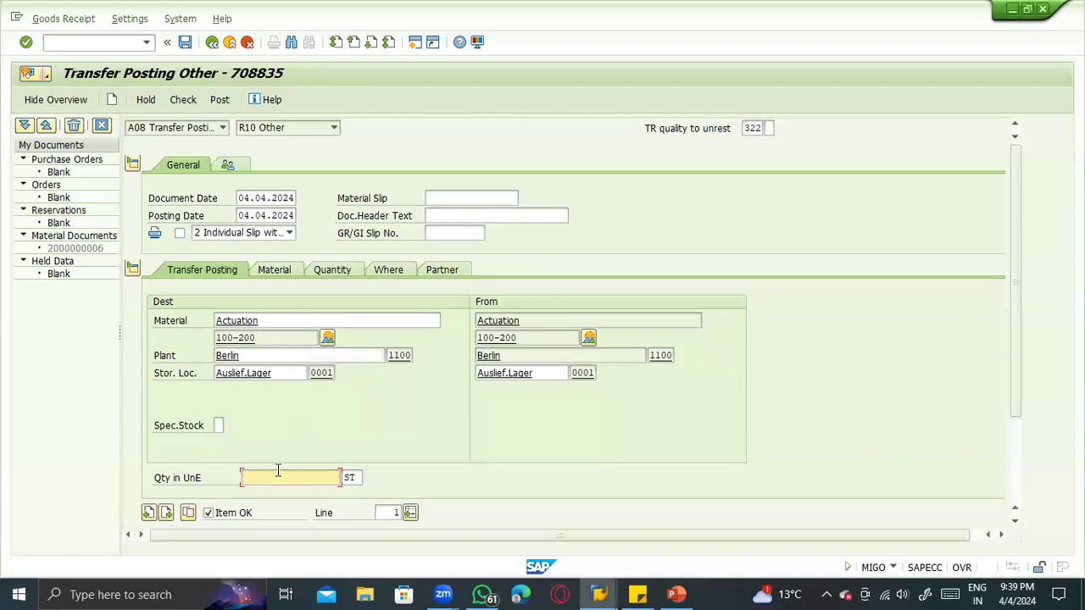
double_click(278, 472)
click(387, 270)
double_click(288, 303)
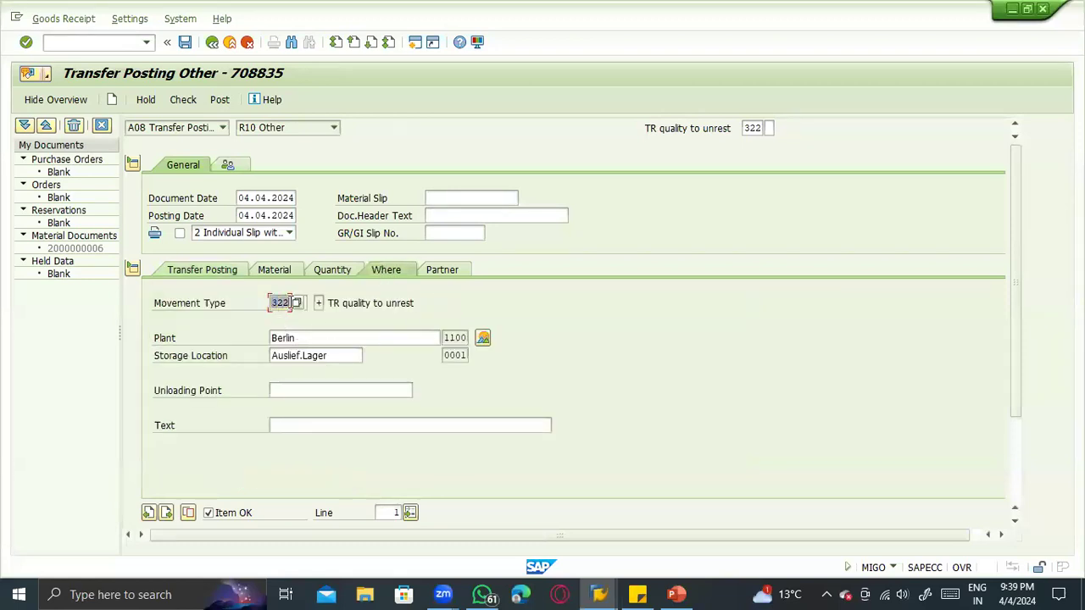
click(280, 305)
click(206, 514)
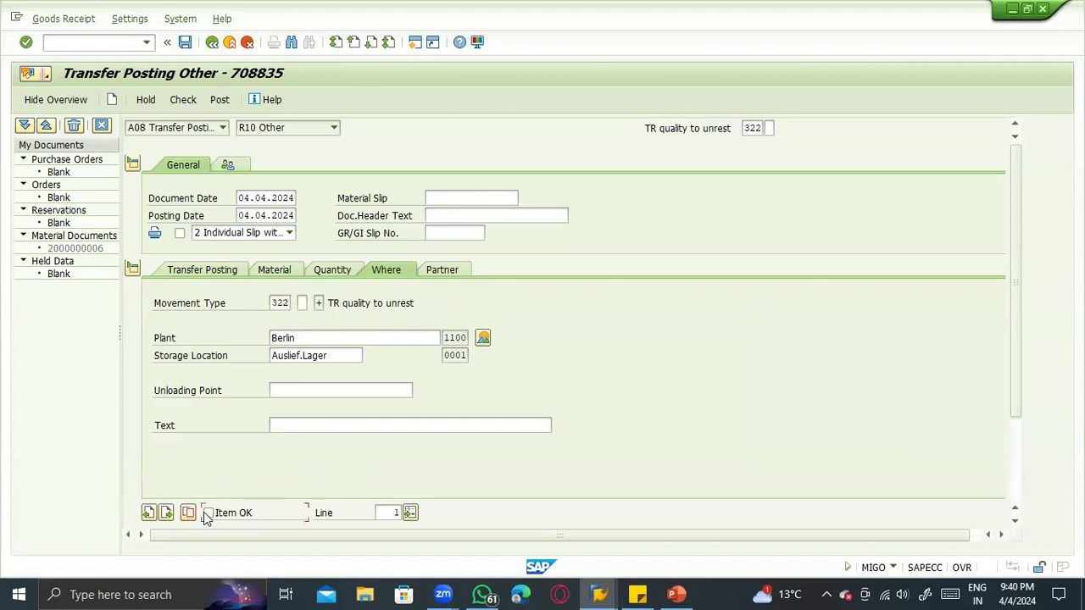
- Run the document check, close its log, and enter vendor 1000 in the item's partner details
click(182, 102)
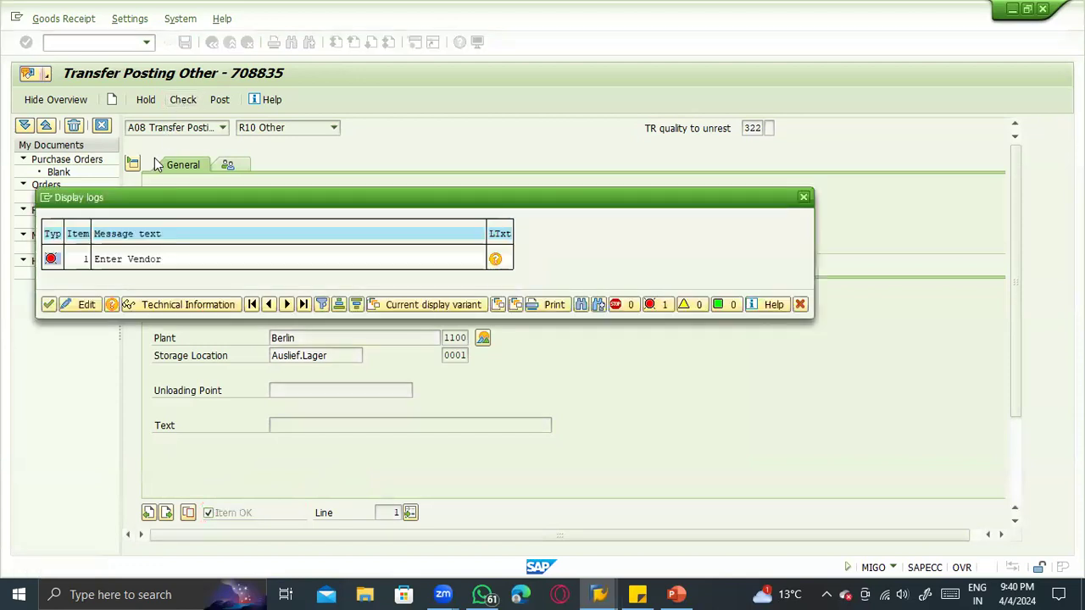
click(48, 305)
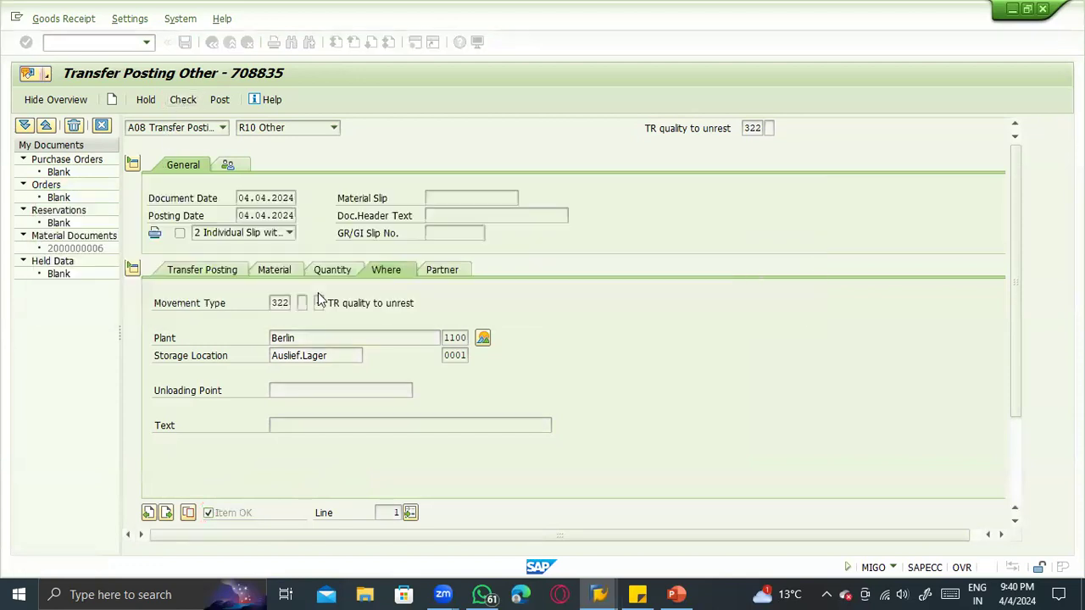
click(437, 272)
click(318, 305)
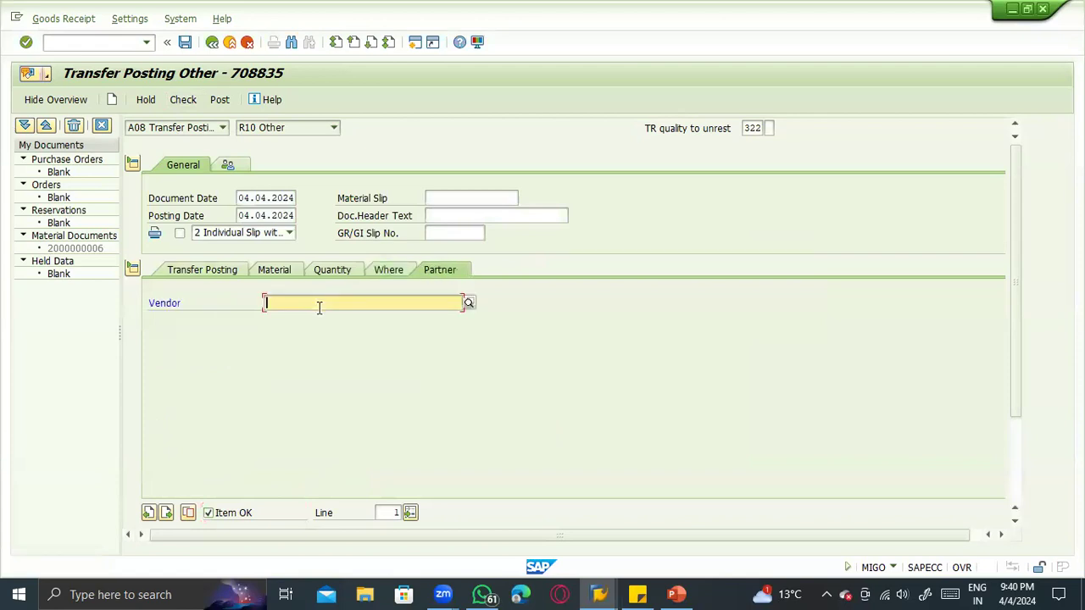
text(1000)
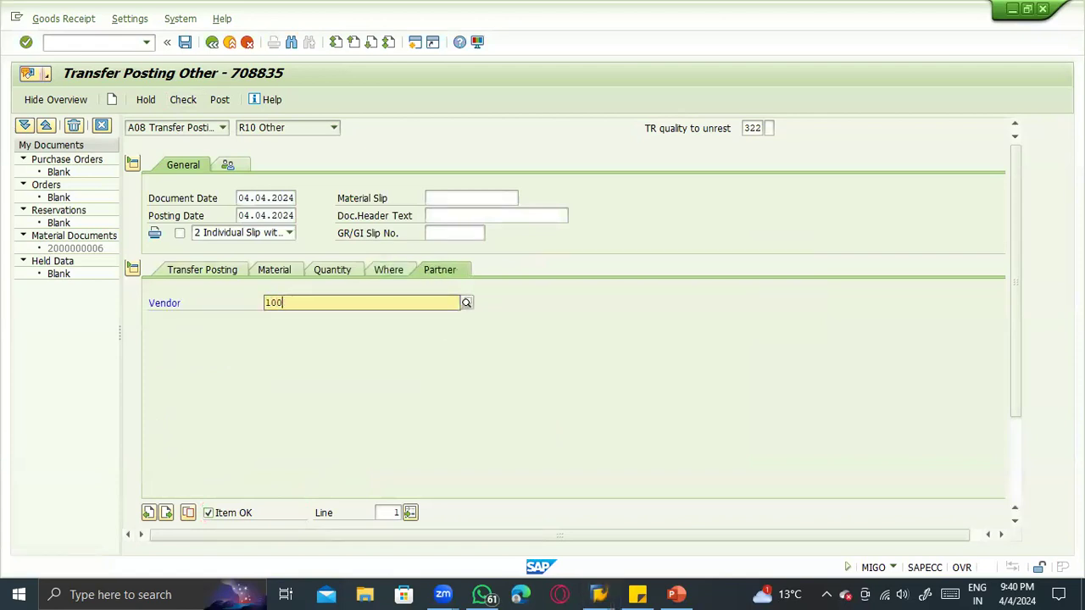
key(Return)
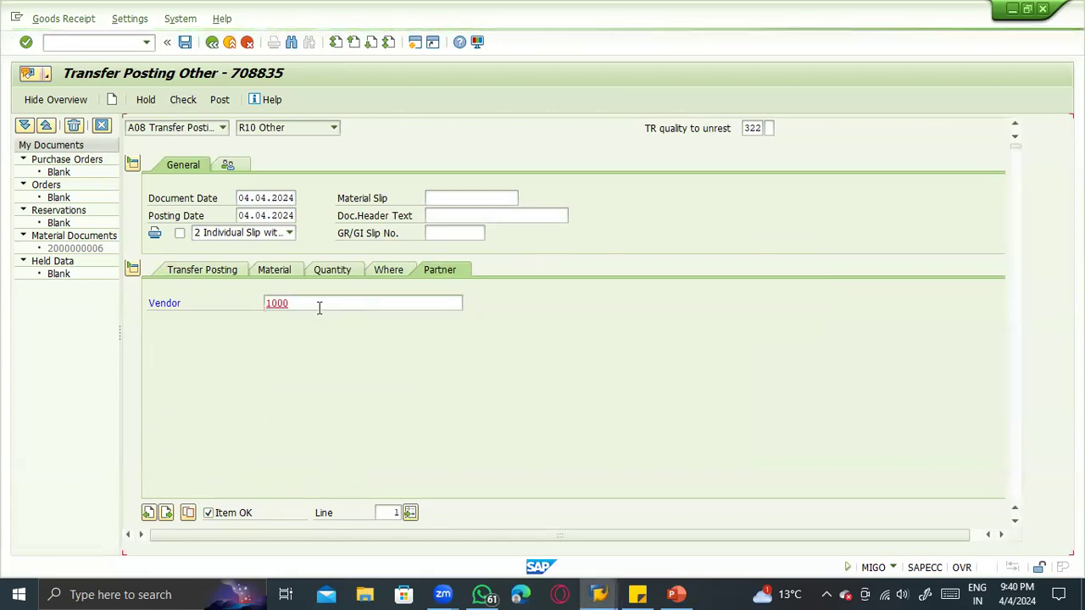
- Check the transfer posting again and post it
click(318, 307)
click(182, 100)
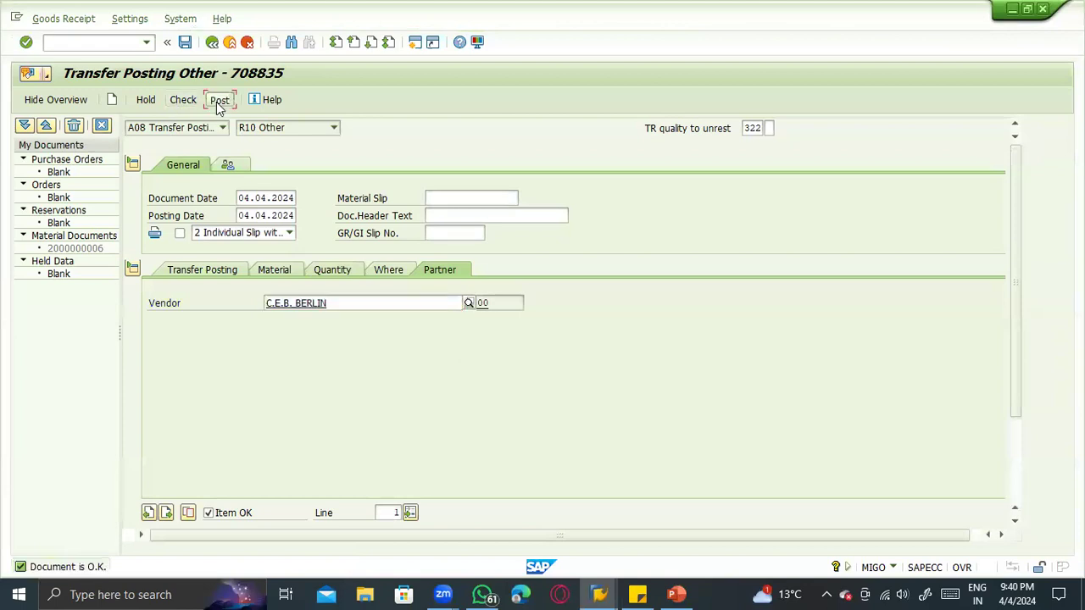
click(218, 100)
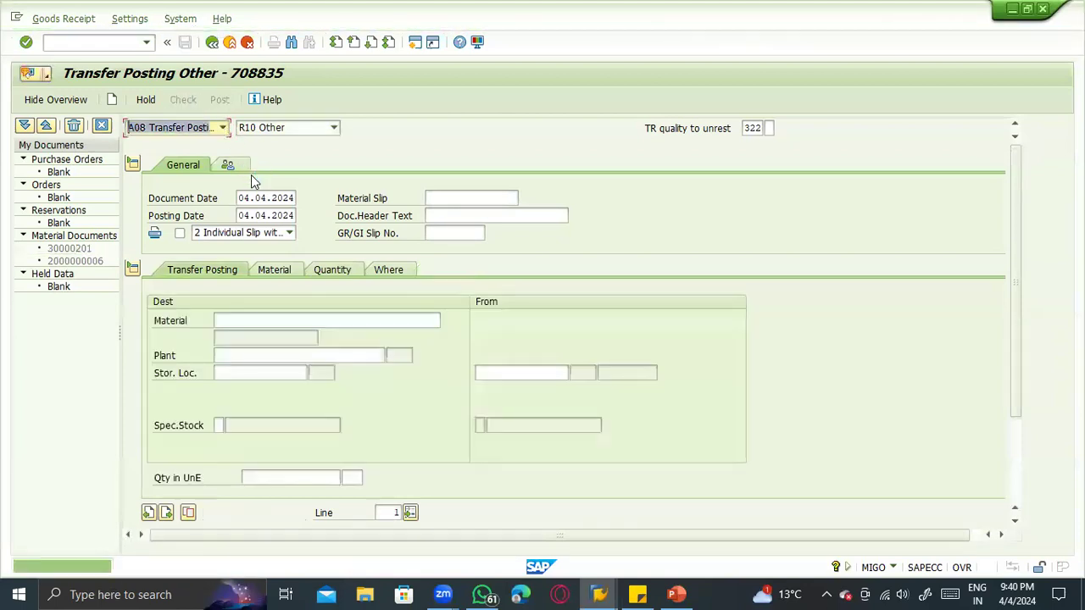
- Display the newly posted material document and look up its FI documents in the document information
click(216, 129)
click(178, 158)
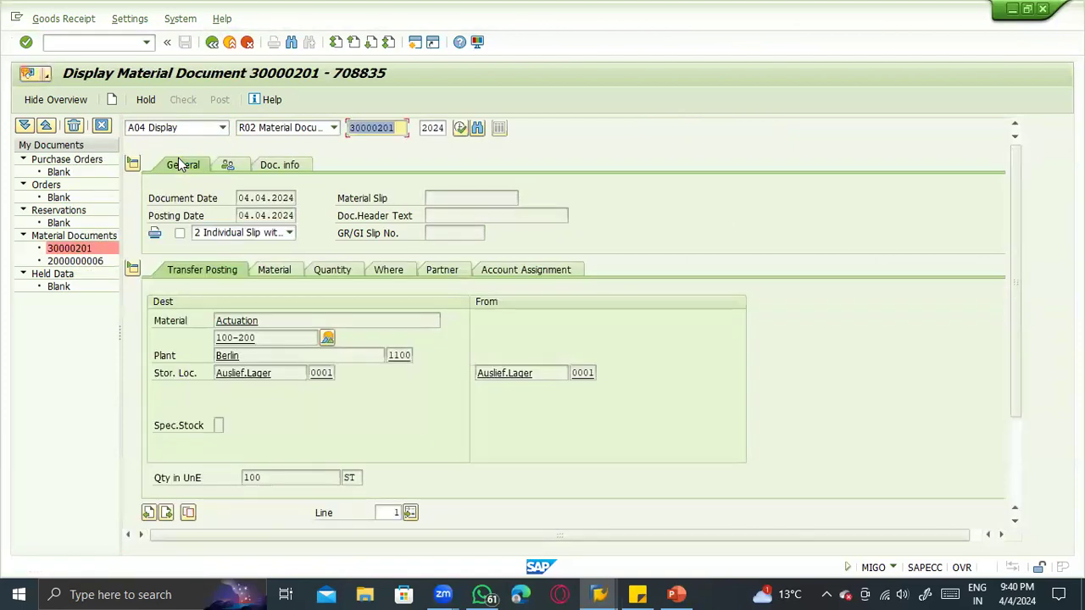
click(284, 165)
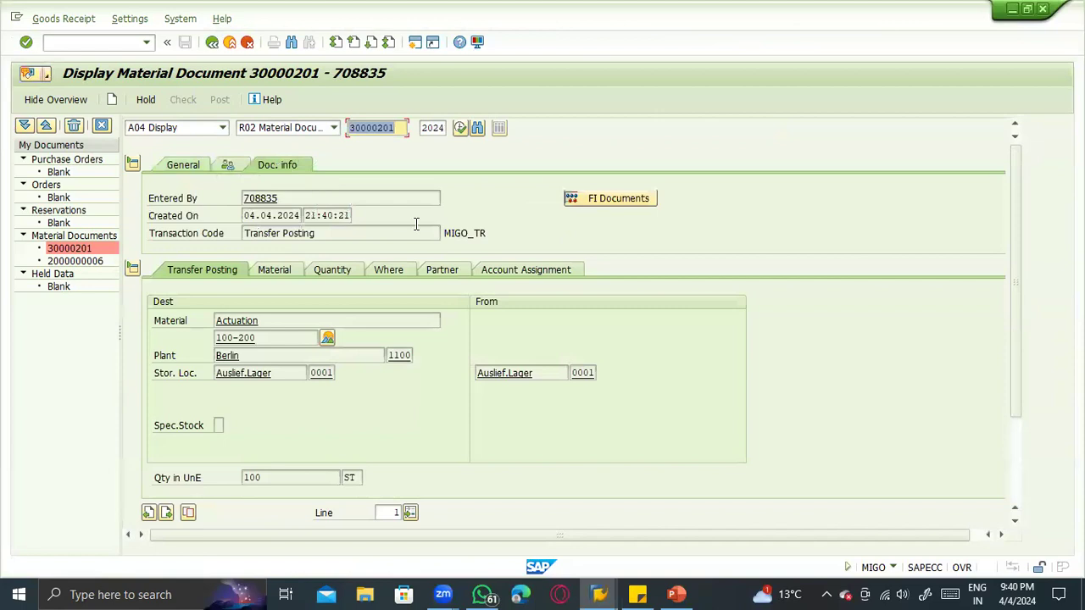
click(634, 203)
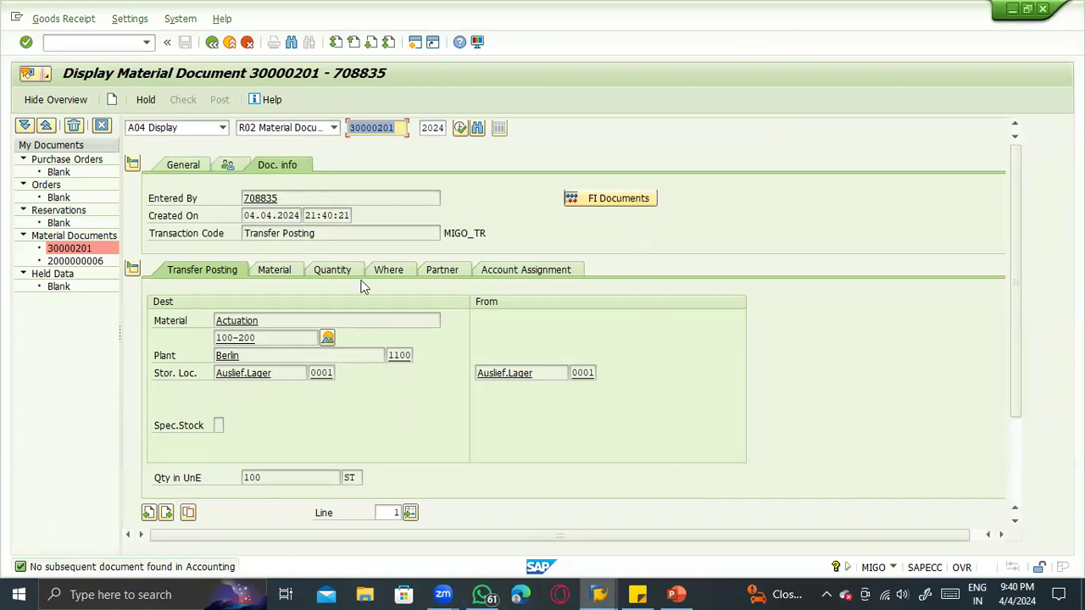
- Refresh the stock overview of material 100-200 and compare its quality inspection and unrestricted-use stock
click(607, 592)
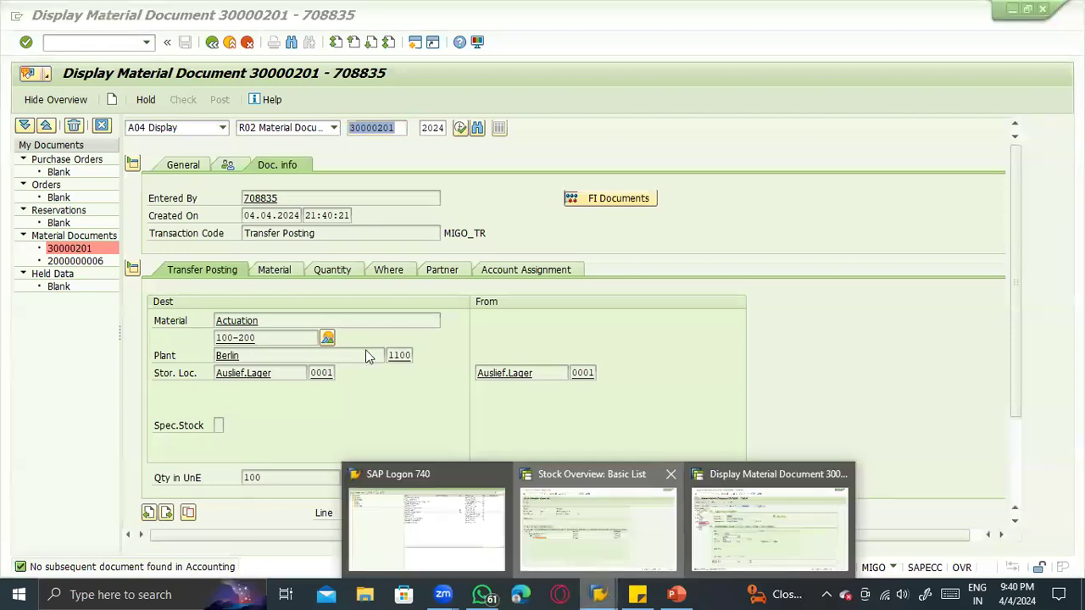
click(598, 529)
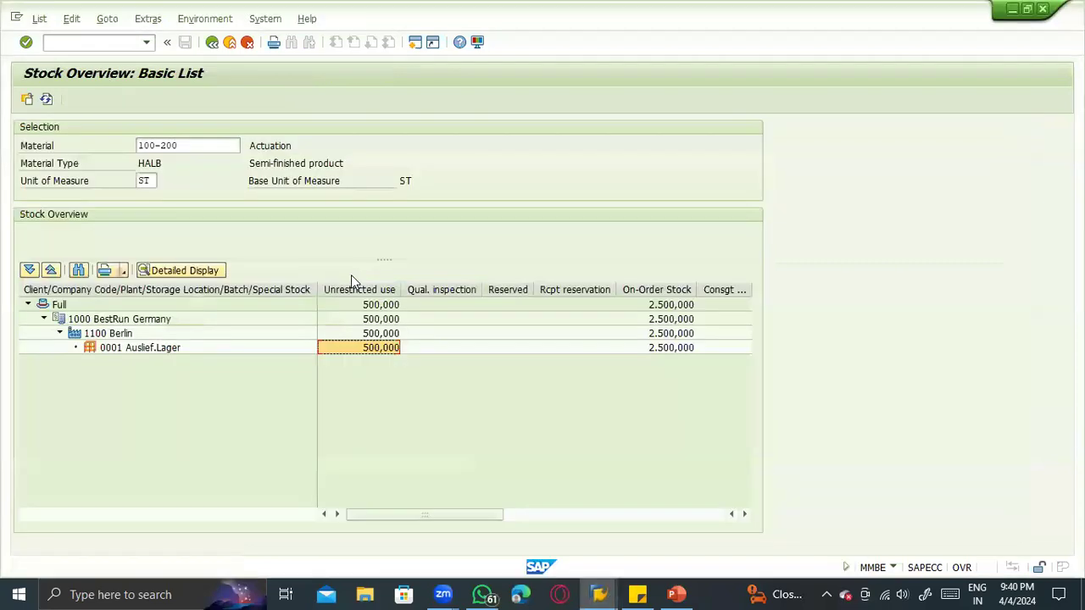
click(46, 100)
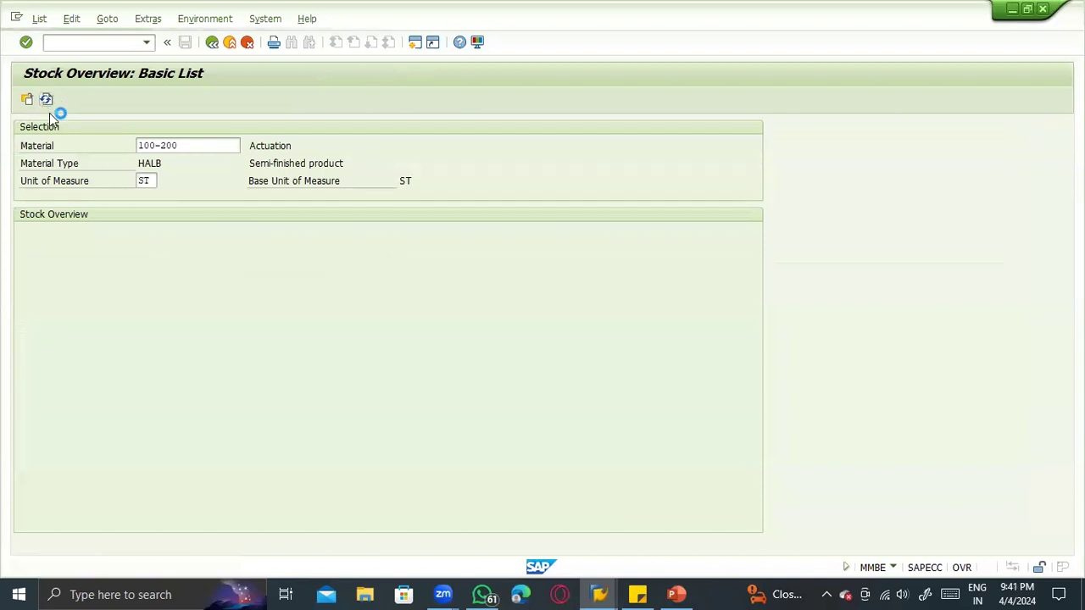
click(461, 350)
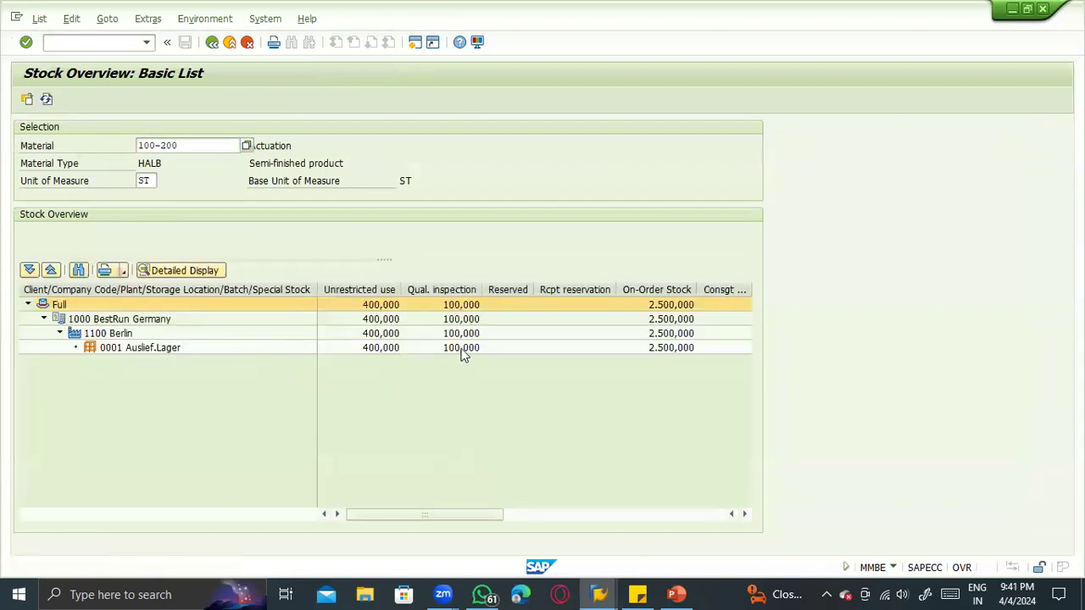
click(458, 294)
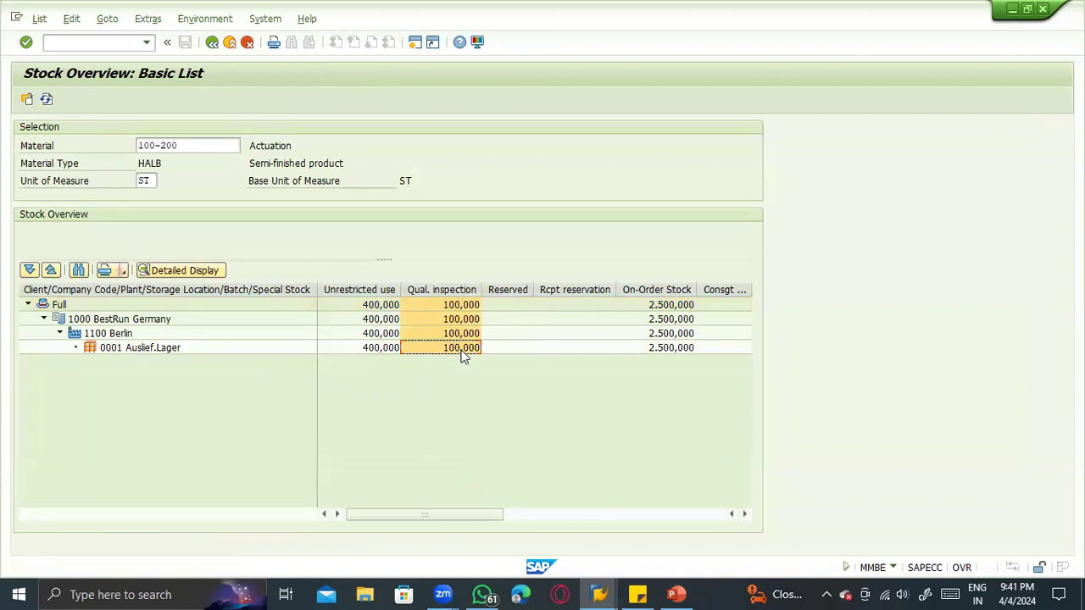
click(363, 292)
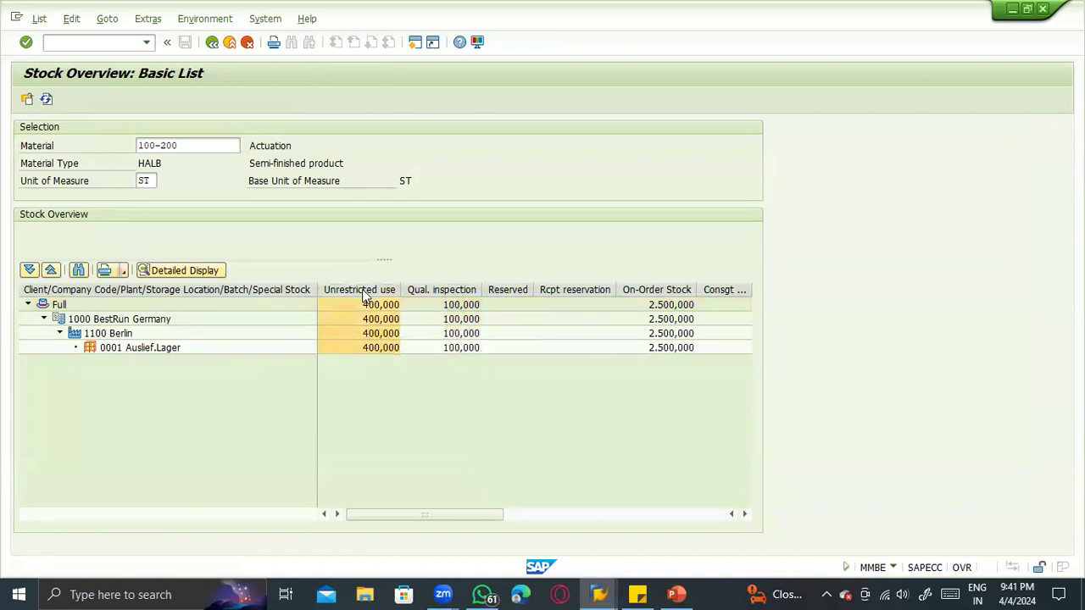
click(432, 292)
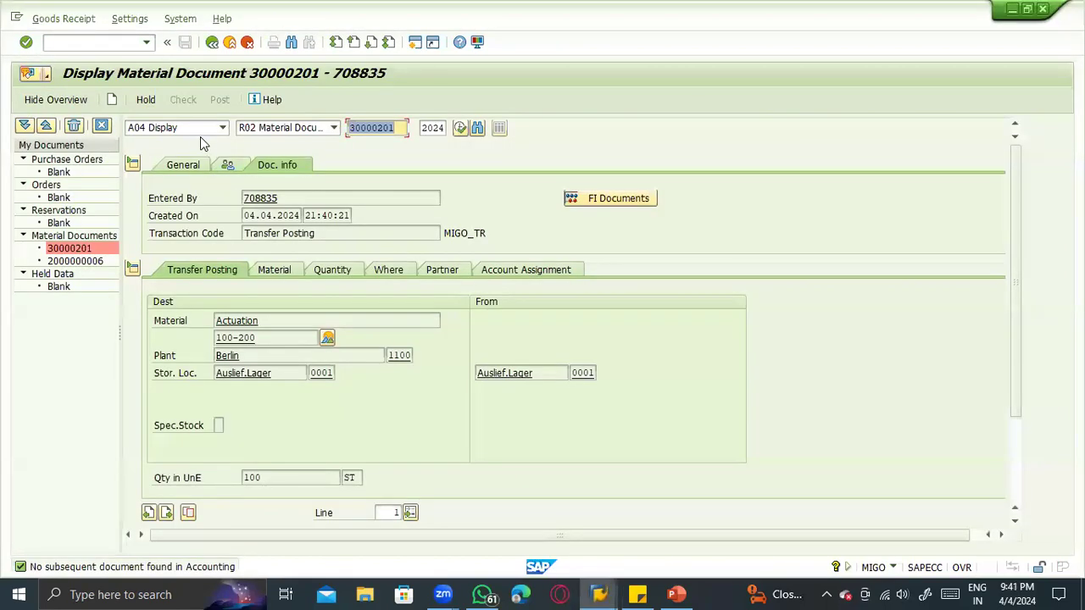
- Start a new transfer posting, look up the unrestricted-to-blocked code on the PowerPoint slide, and set movement type 344
click(200, 132)
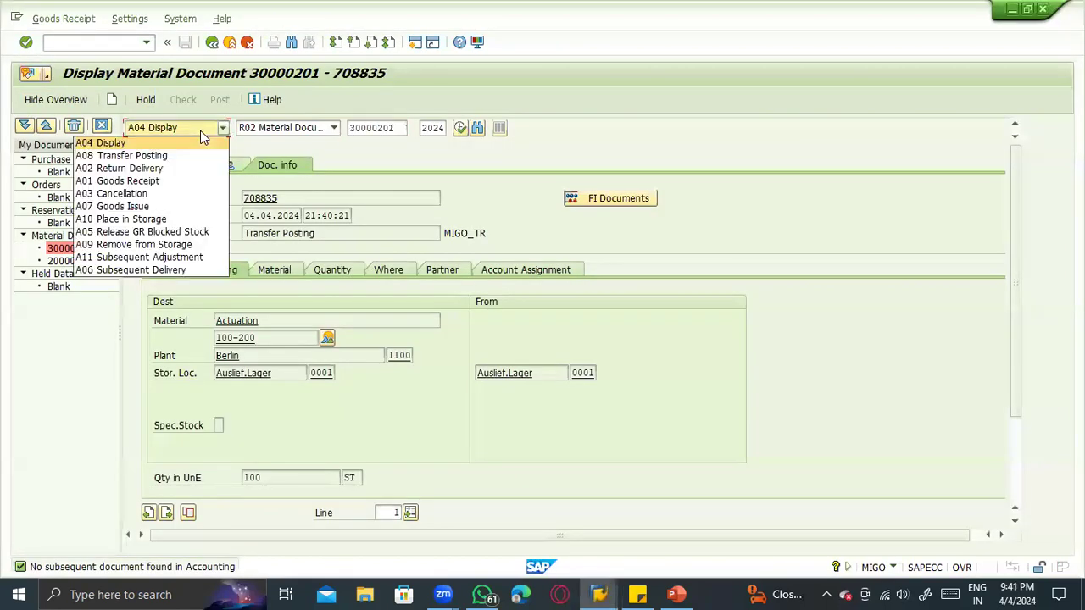
click(175, 155)
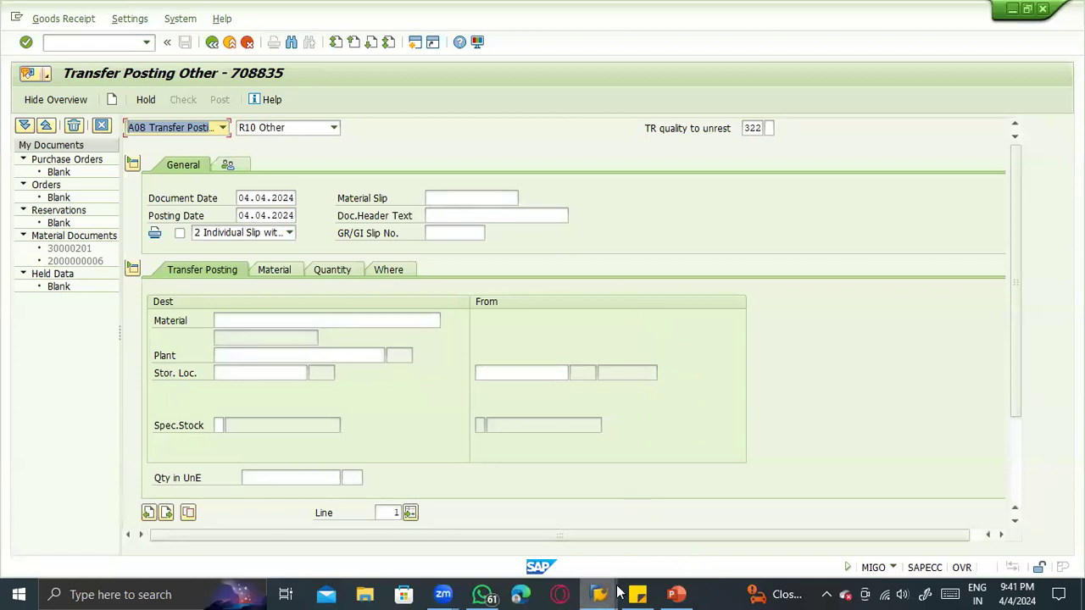
click(675, 594)
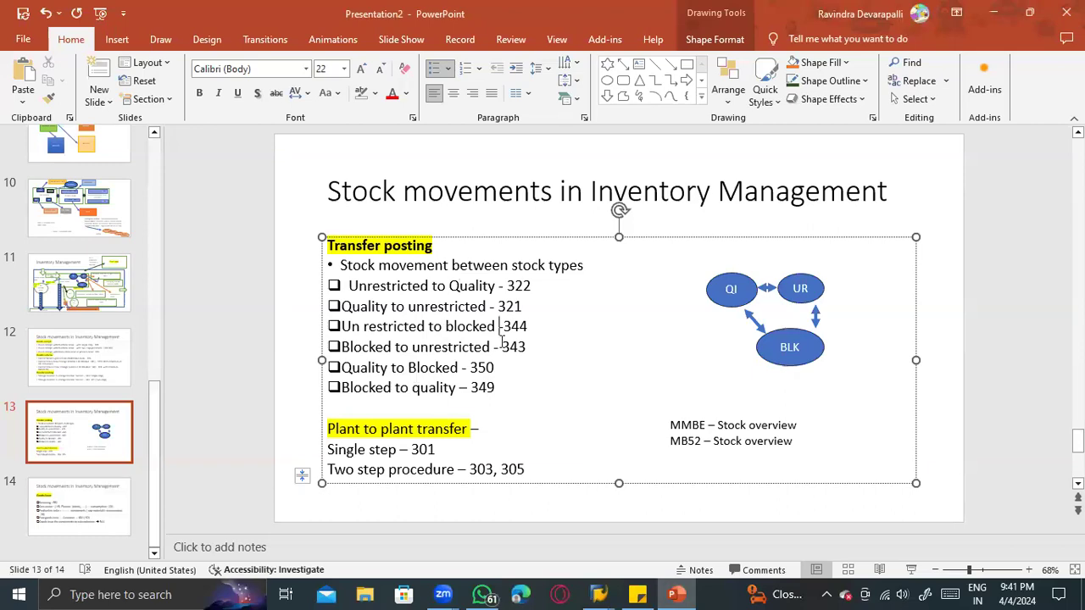
key(alt+Tab)
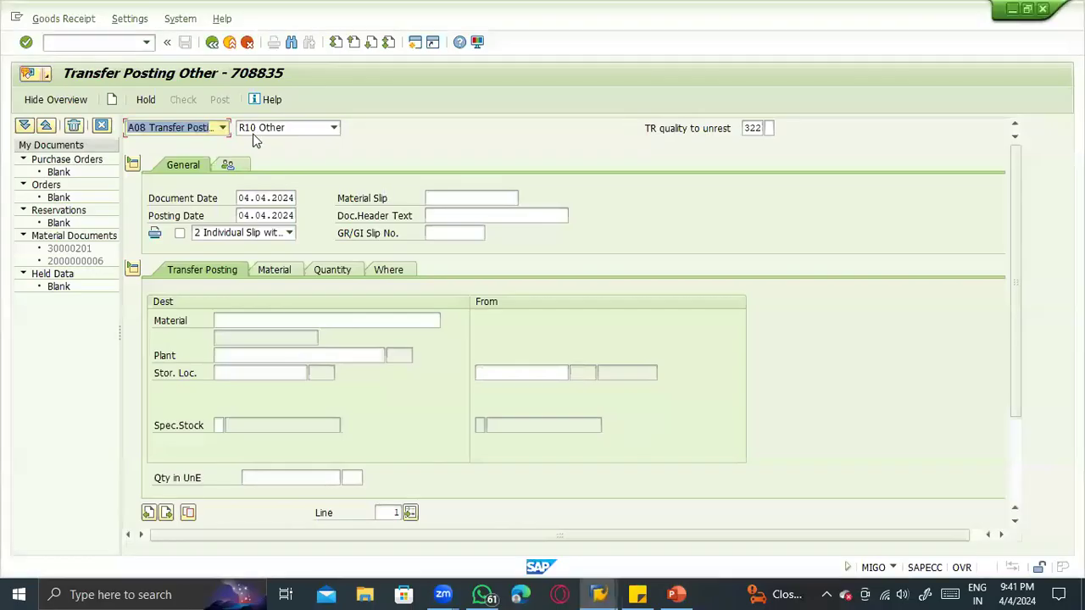
text(344)
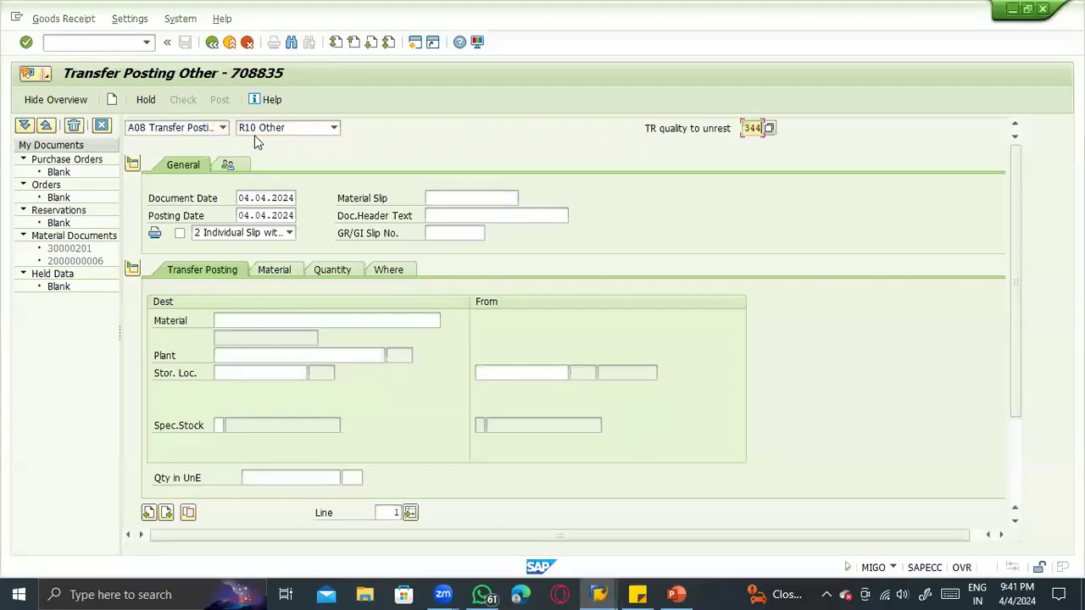
key(Return)
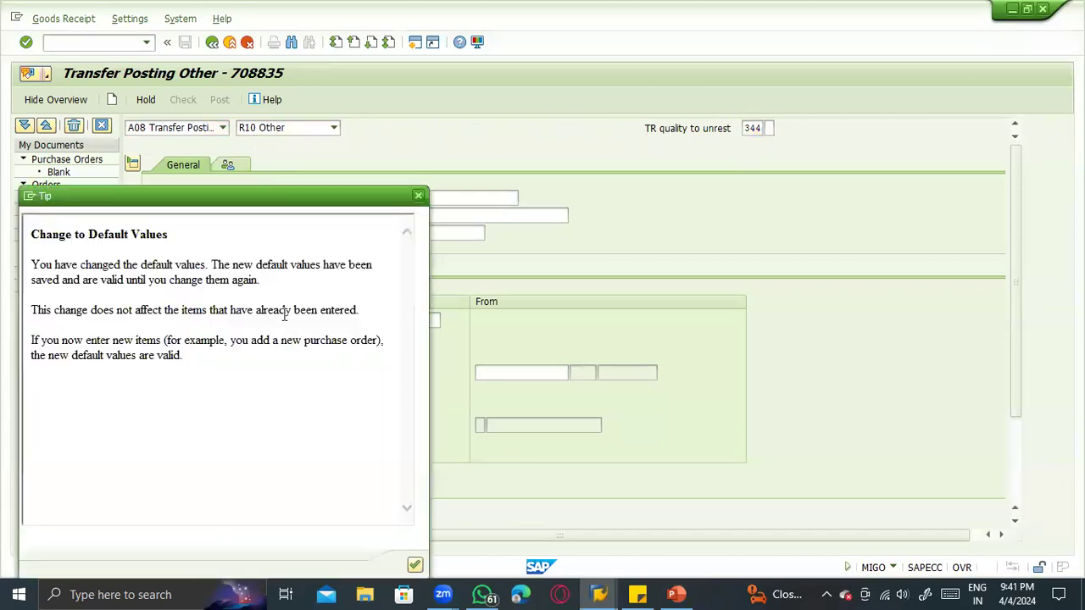
click(405, 561)
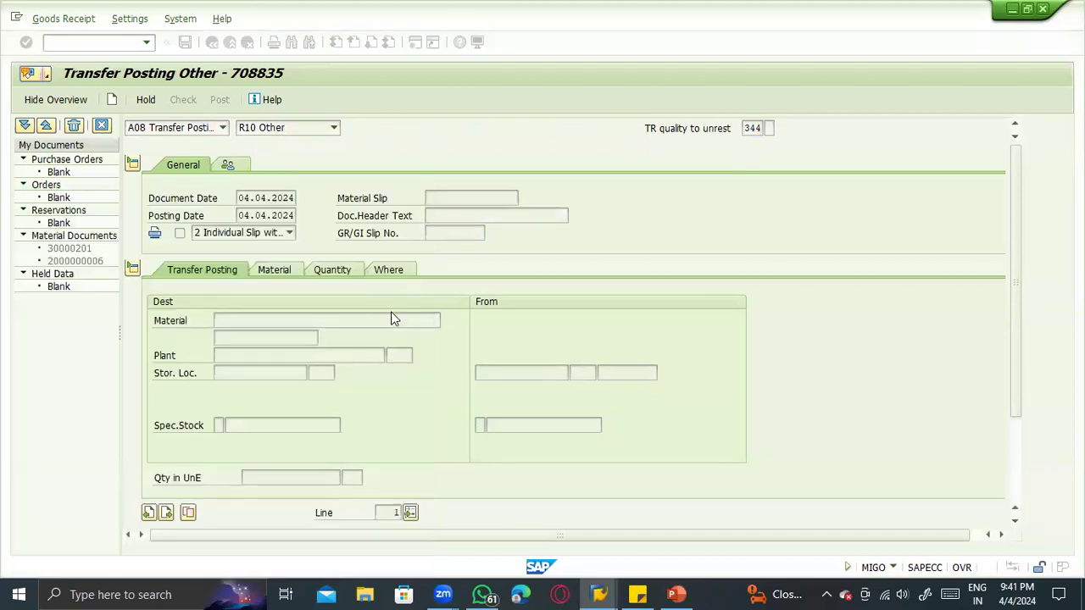
click(377, 269)
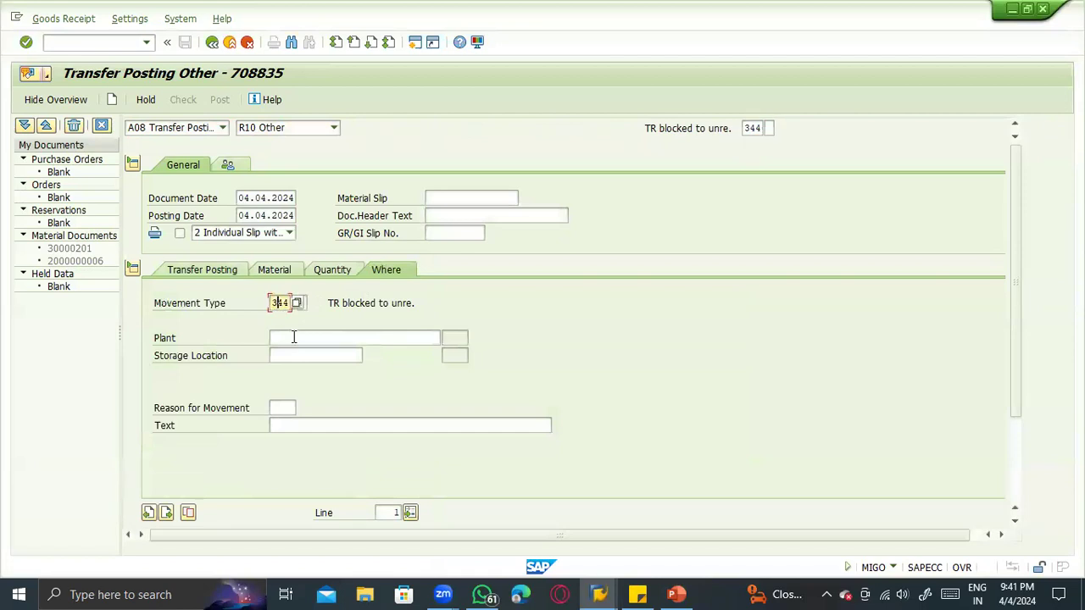
- Enter material 100-200, plant 1100 and storage location 0001 as destination, with 0001 also as the issuing storage location
click(214, 271)
click(266, 322)
click(242, 334)
click(253, 355)
click(254, 371)
click(254, 373)
click(255, 389)
click(486, 370)
click(494, 393)
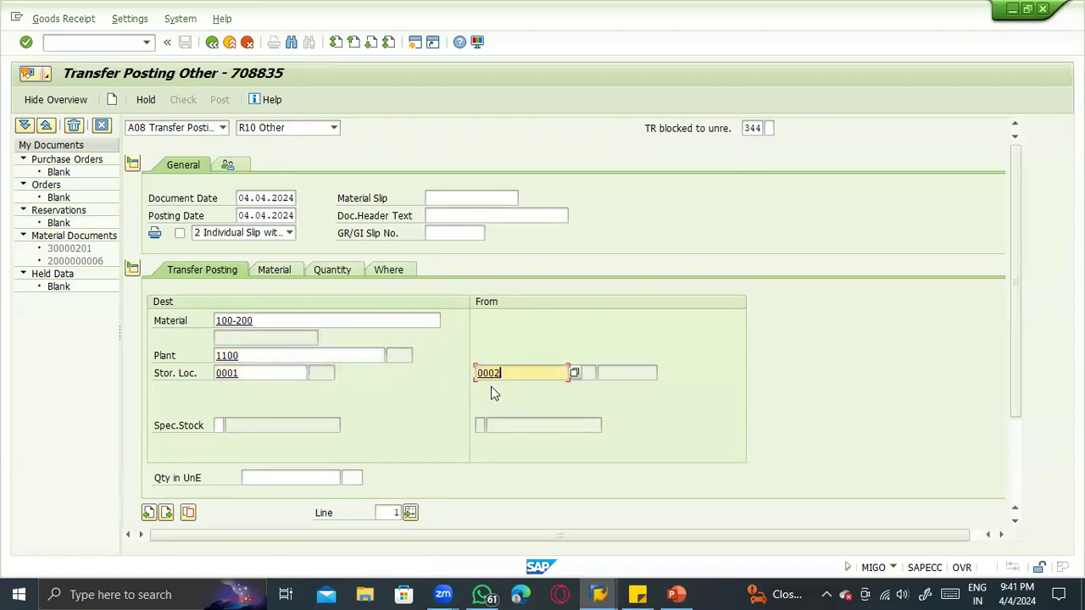
key(BackSpace)
text(1)
key(Return)
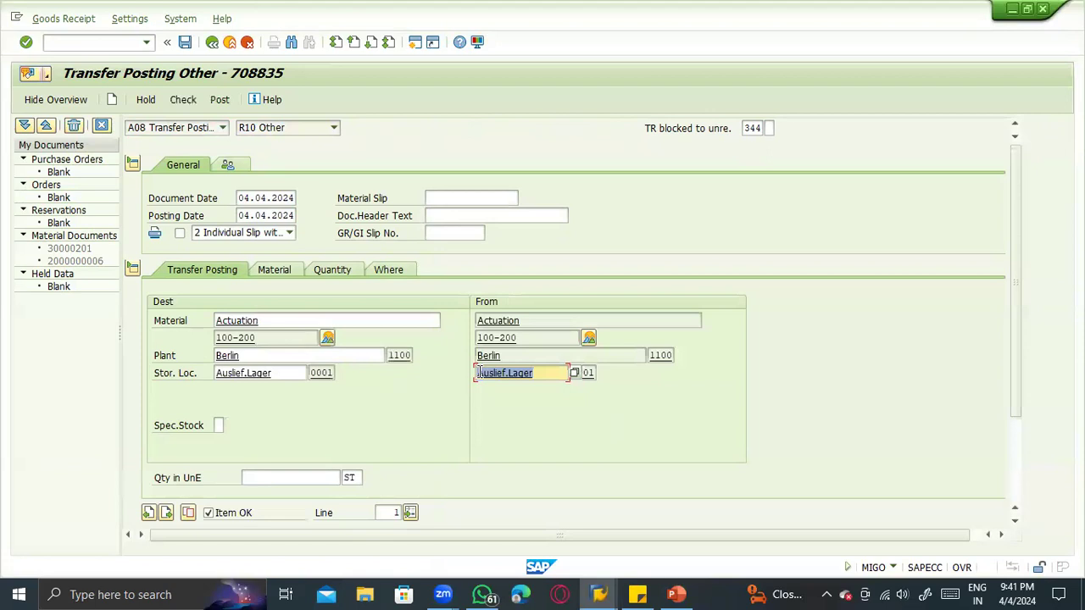
- Set the item quantity to 50 ST, then check and post the 344 transfer posting
click(273, 476)
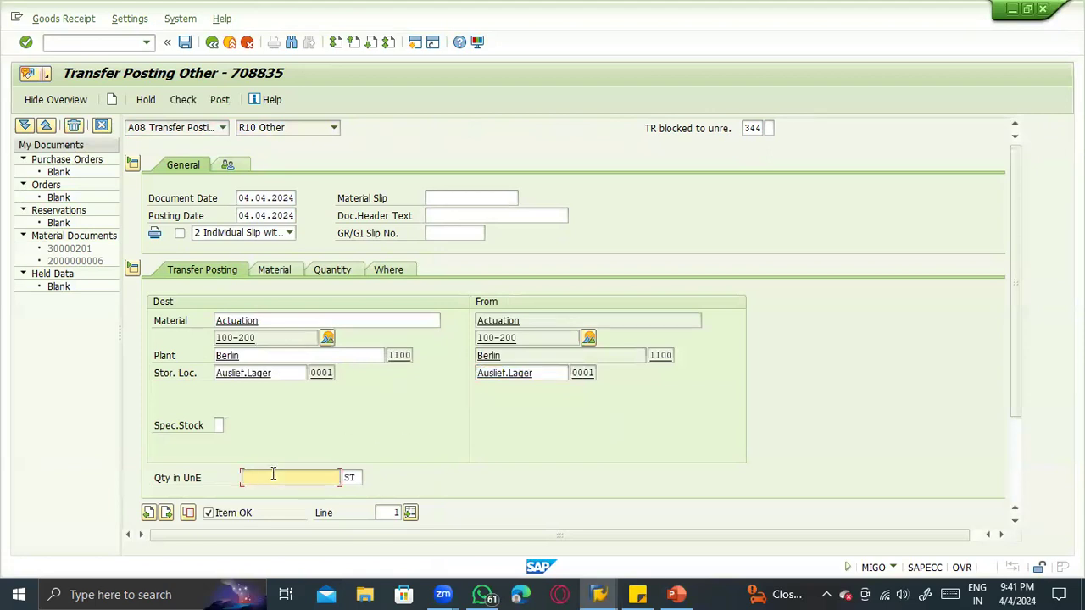
text(10)
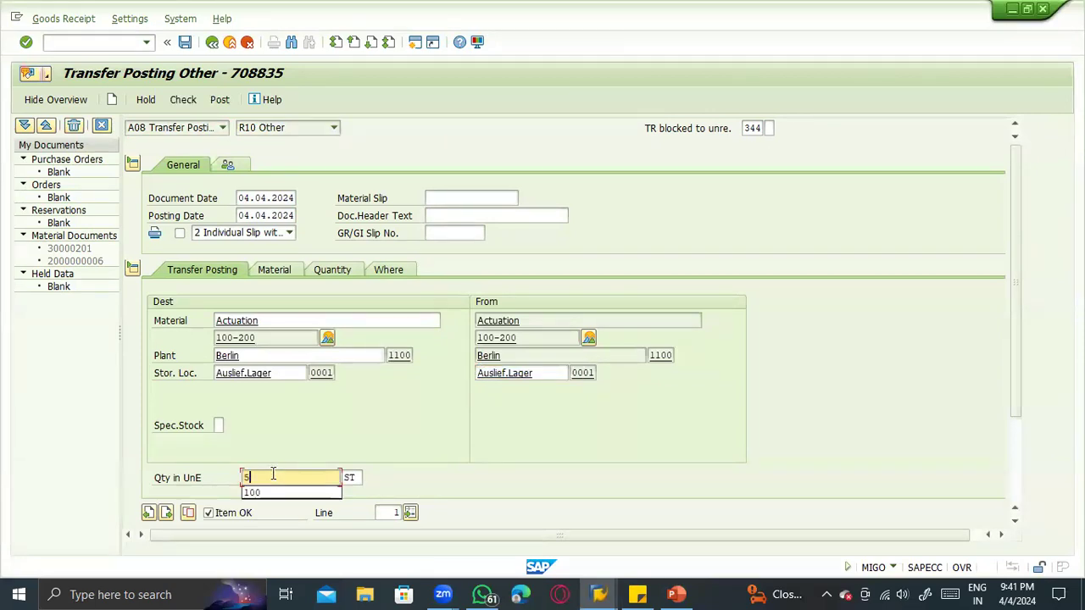
text(0)
key(Return)
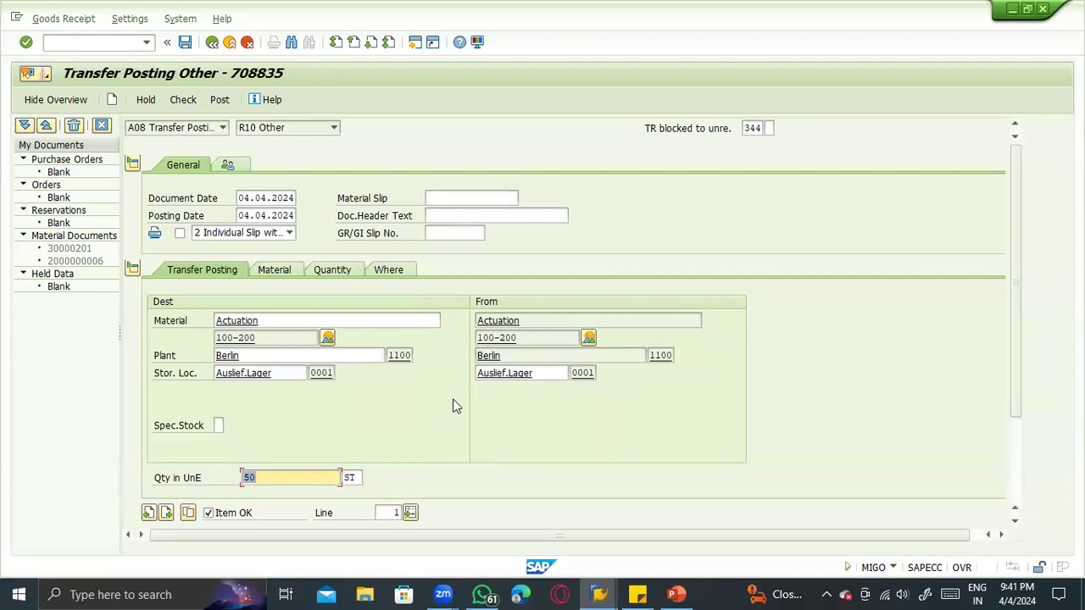
drag(747, 130, 778, 128)
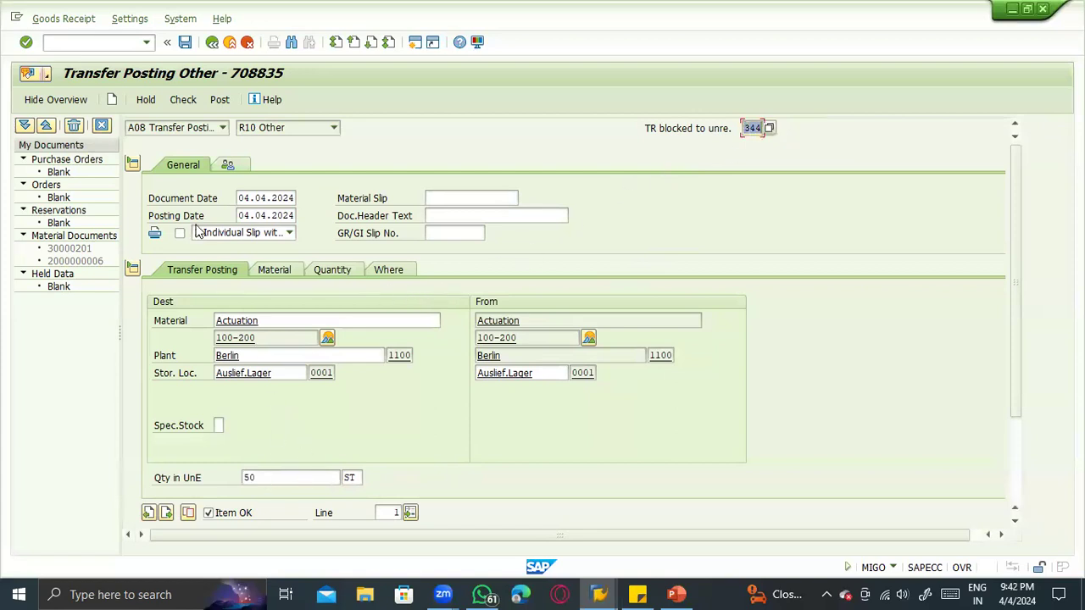
click(195, 100)
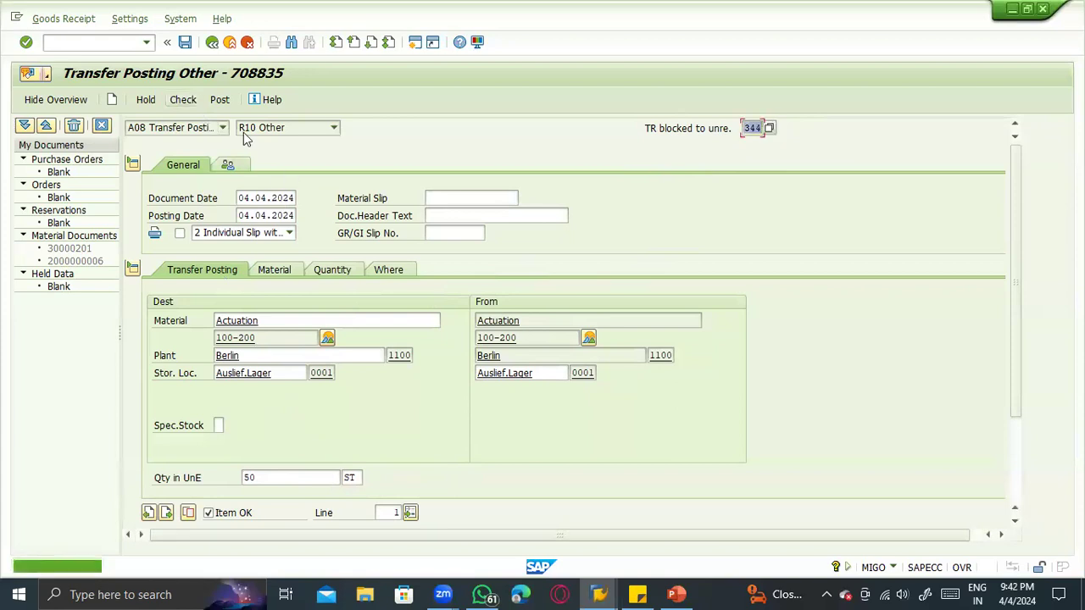
click(220, 100)
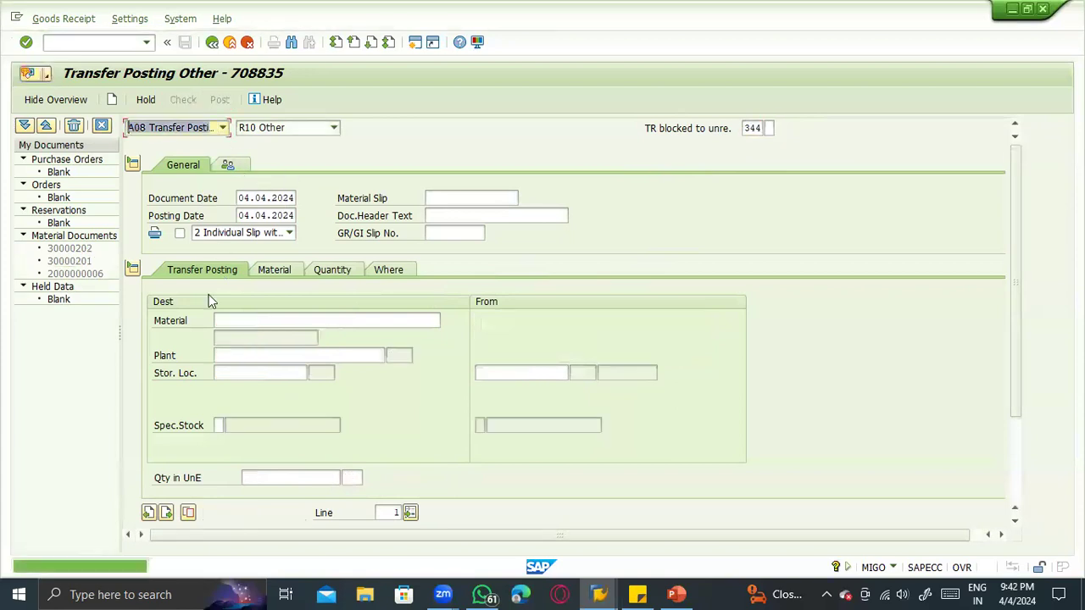
- Display the material document of the 344 posting and look up its FI documents in the document information
click(193, 128)
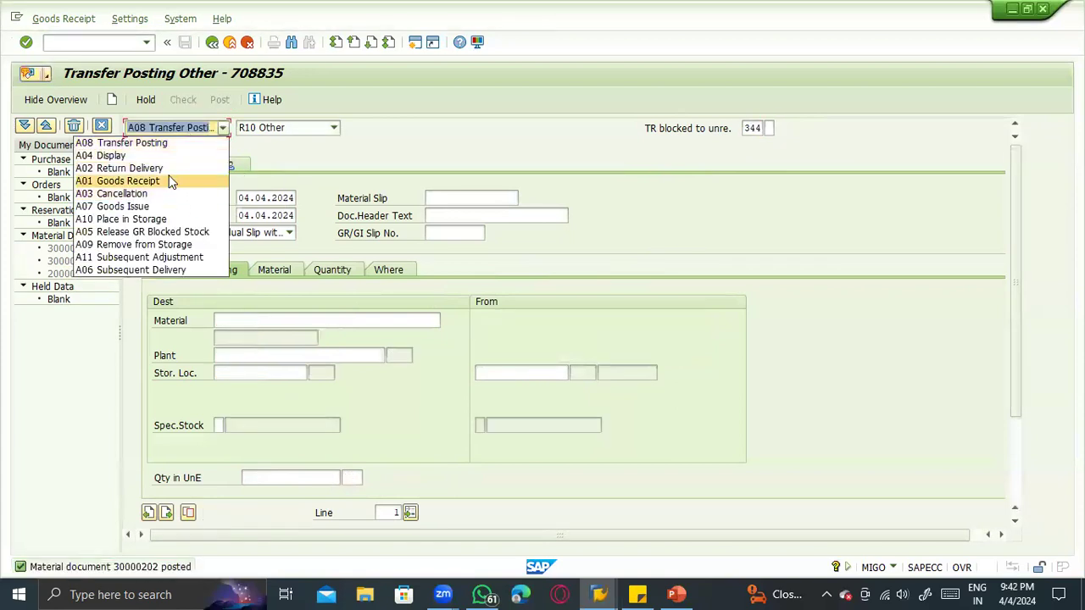
click(168, 156)
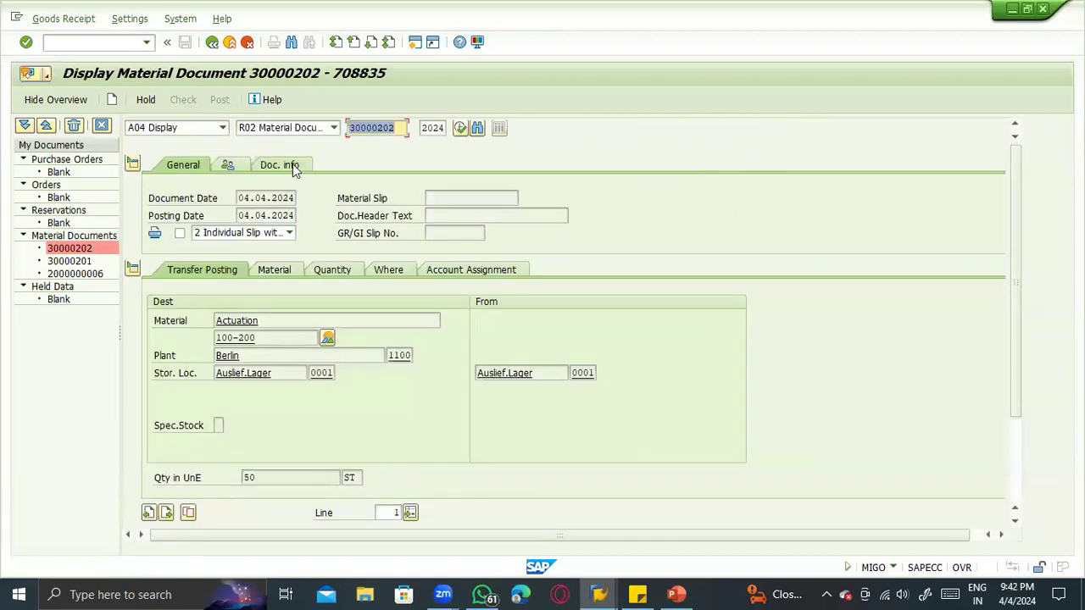
click(288, 164)
click(600, 202)
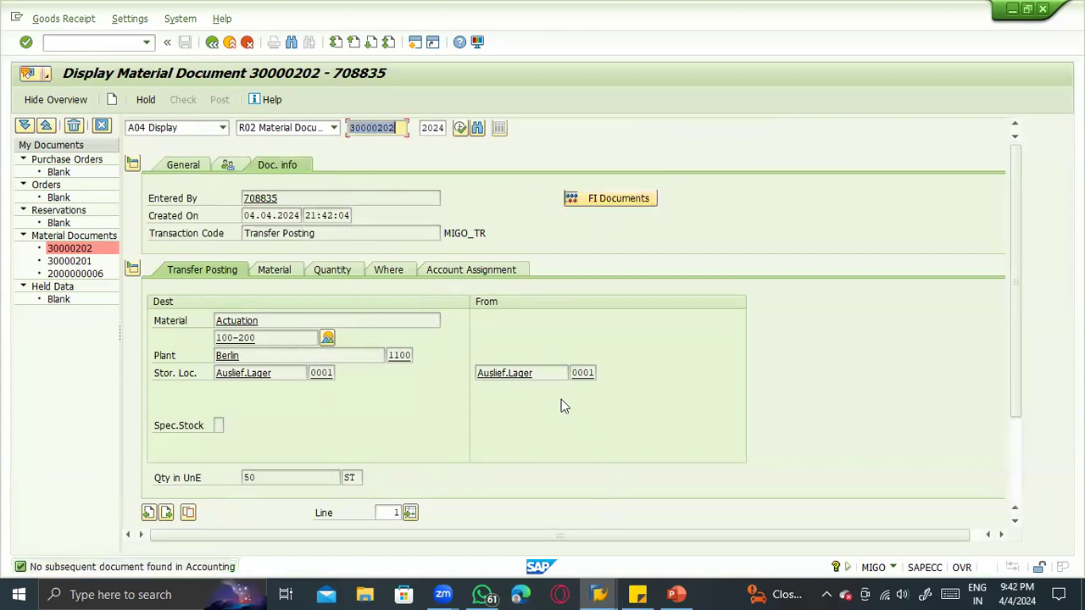
- Refresh the stock overview of material 100-200 and examine its unrestricted-use and blocked stock
click(599, 594)
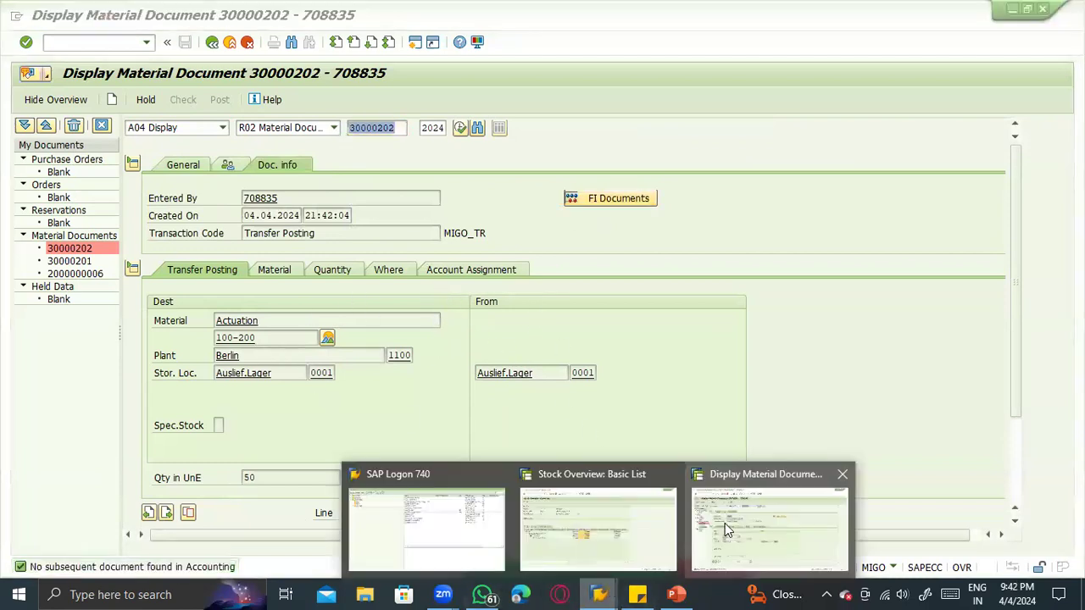
click(633, 521)
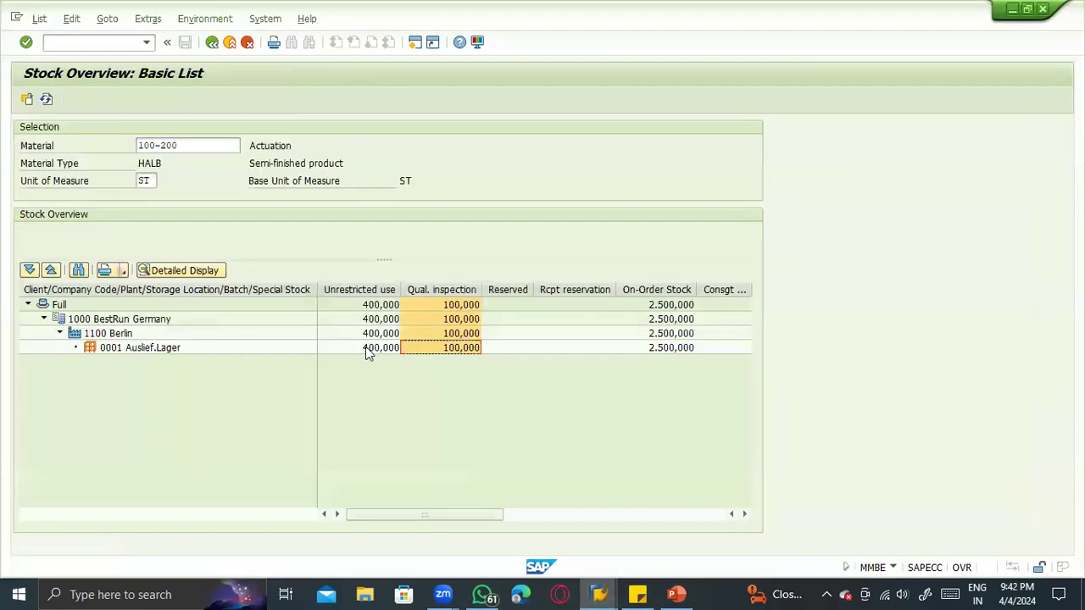
click(363, 349)
click(46, 100)
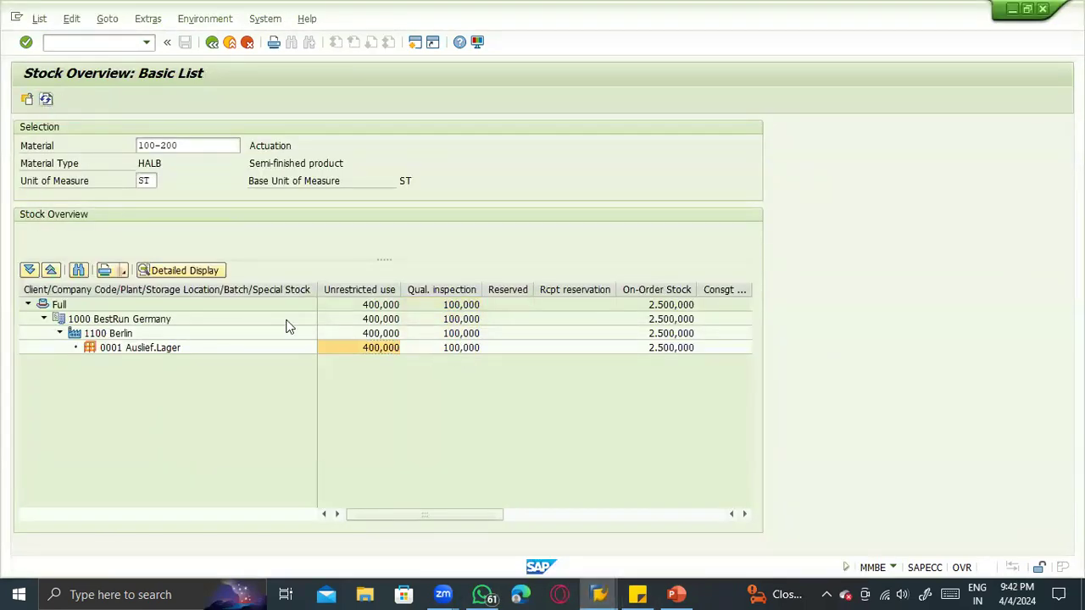
click(356, 347)
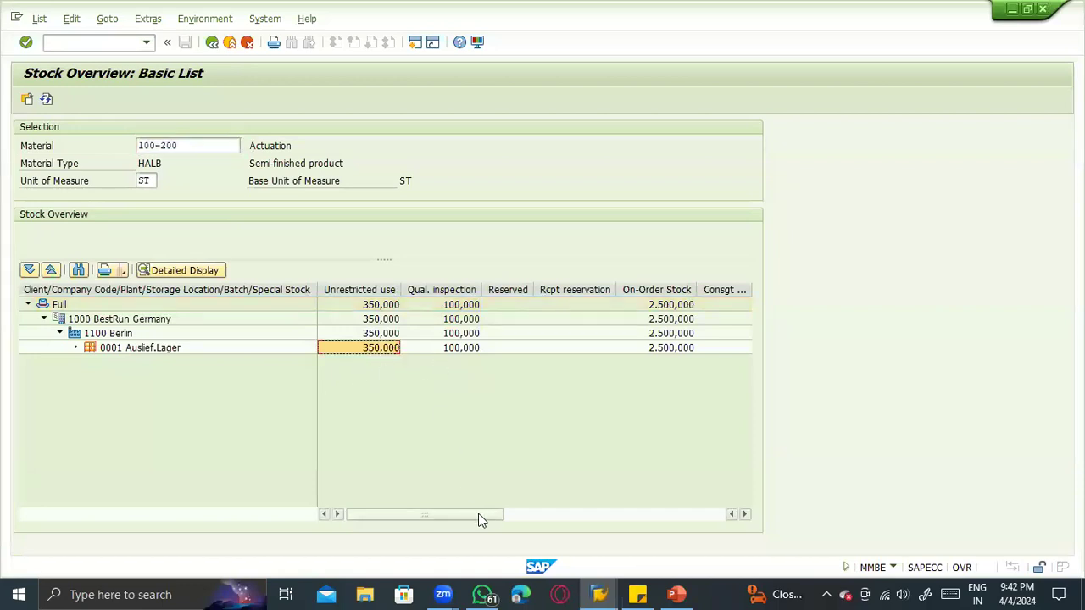
click(745, 515)
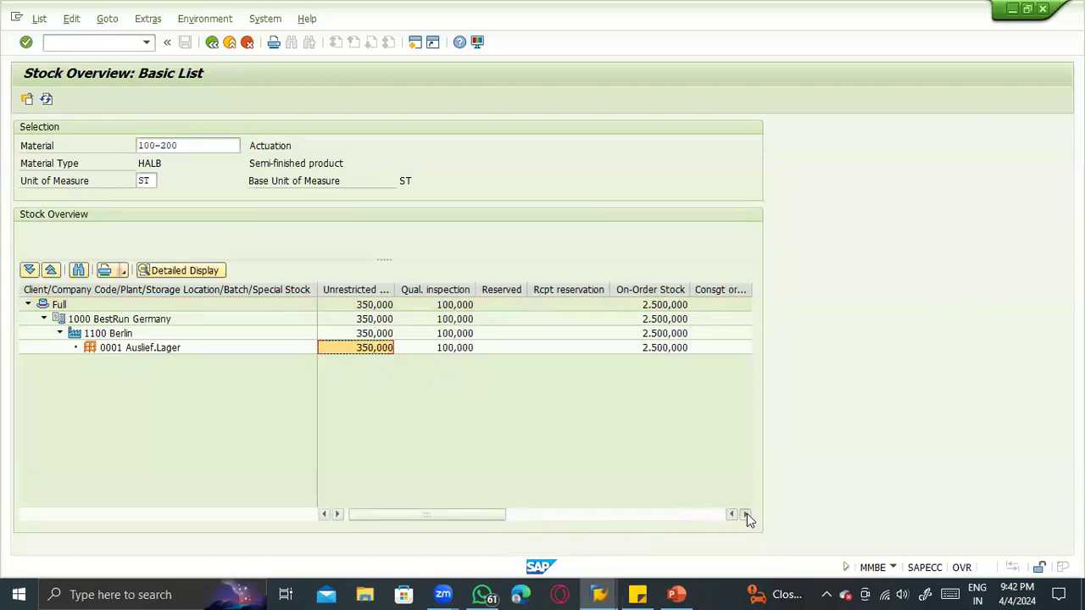
click(715, 514)
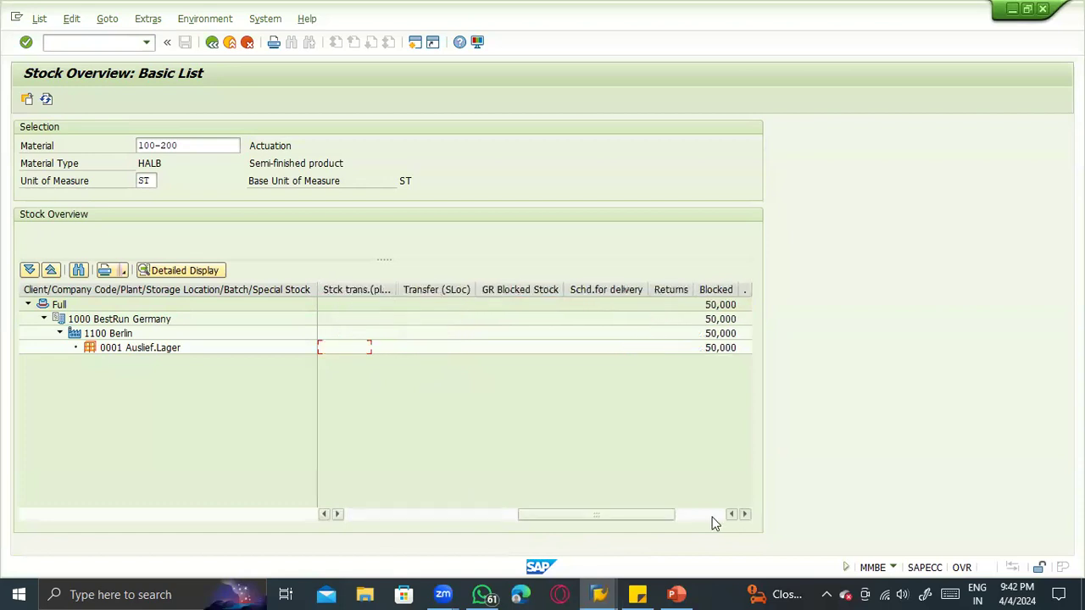
- Move the Blocked column of the stock overview directly after the Reserved column
click(714, 514)
click(584, 291)
drag(585, 302, 332, 296)
drag(586, 517, 456, 510)
drag(723, 294, 354, 305)
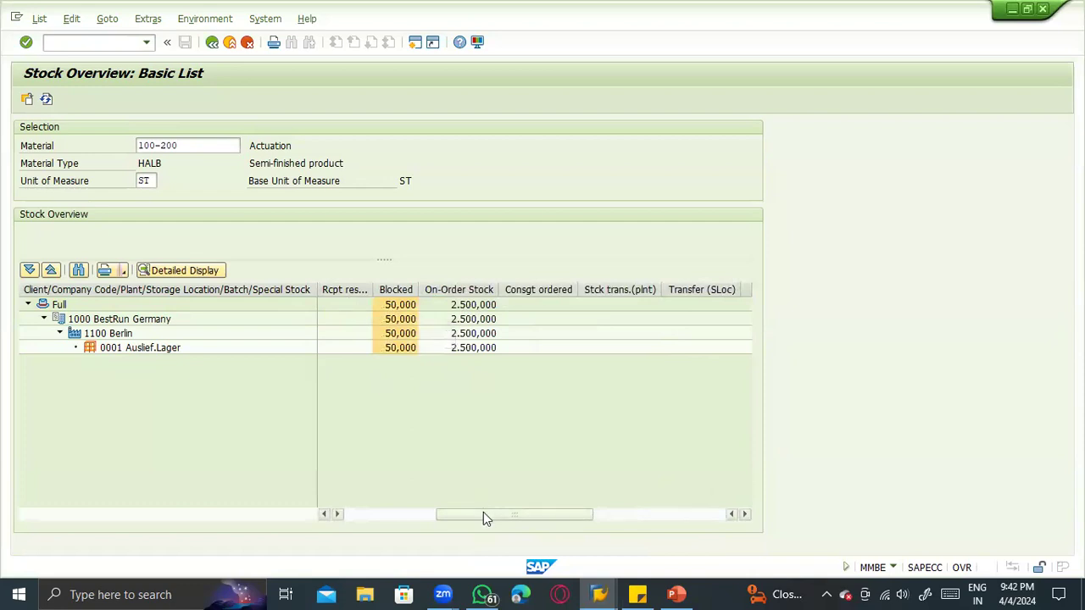
drag(484, 514, 361, 521)
drag(597, 289, 518, 294)
click(532, 383)
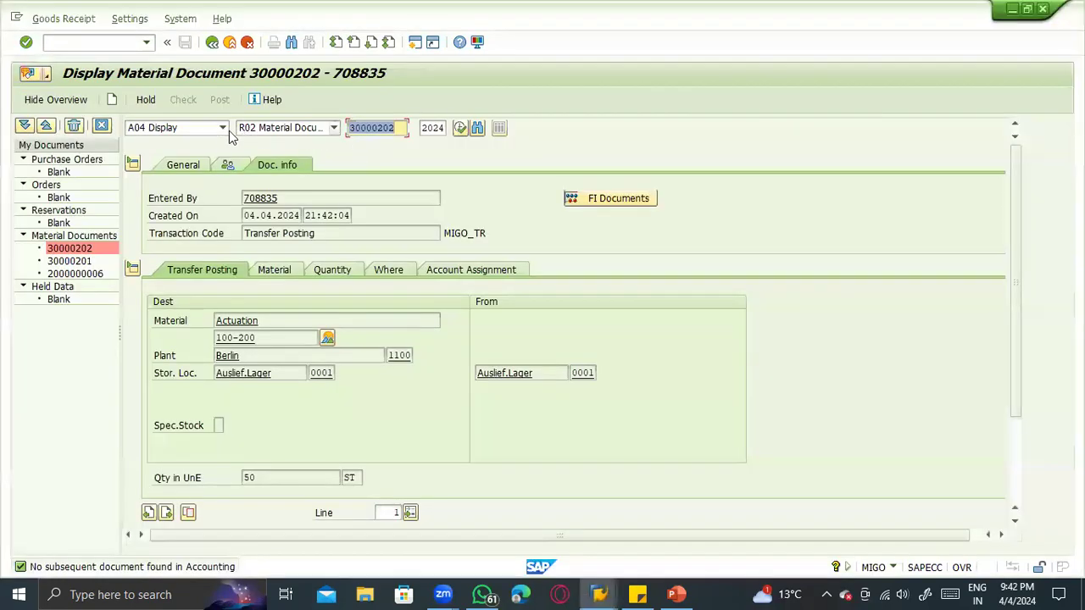
- Start another transfer posting in MIGO with movement type 343 and acknowledge the default values tip
click(222, 127)
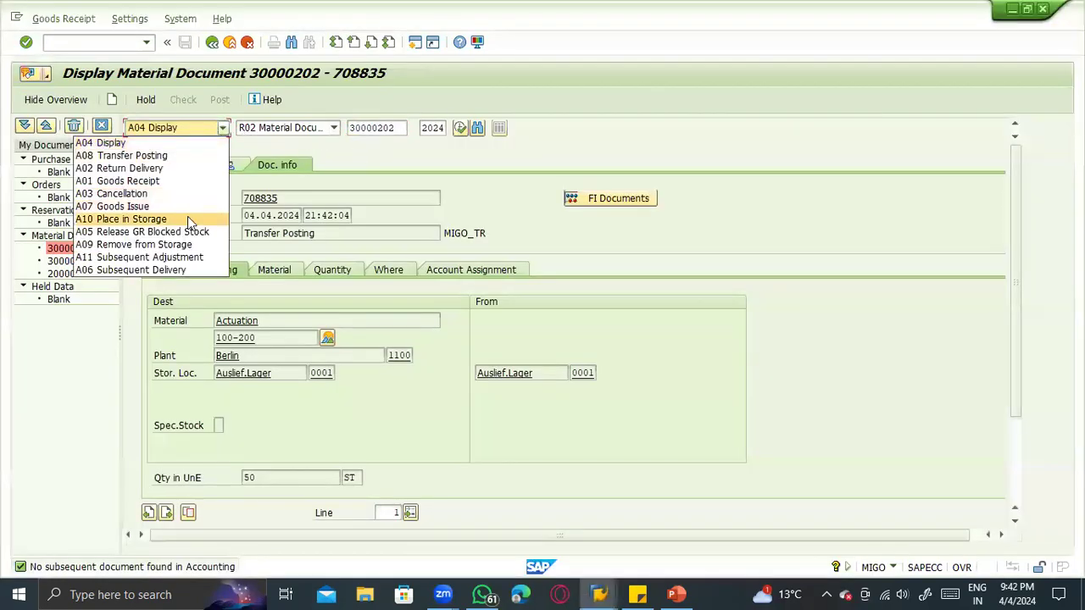
click(181, 156)
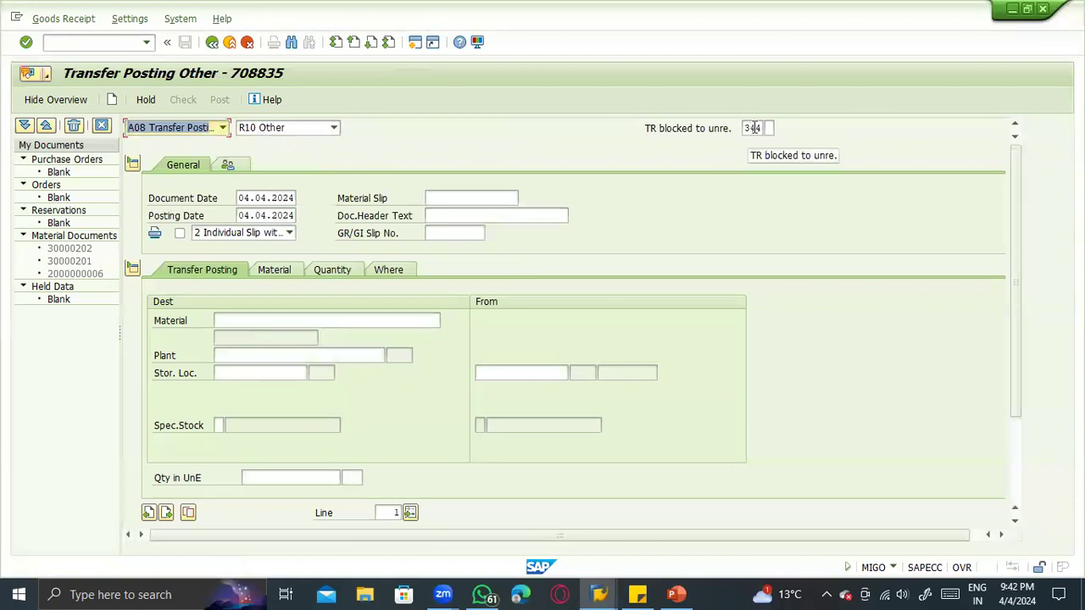
click(751, 128)
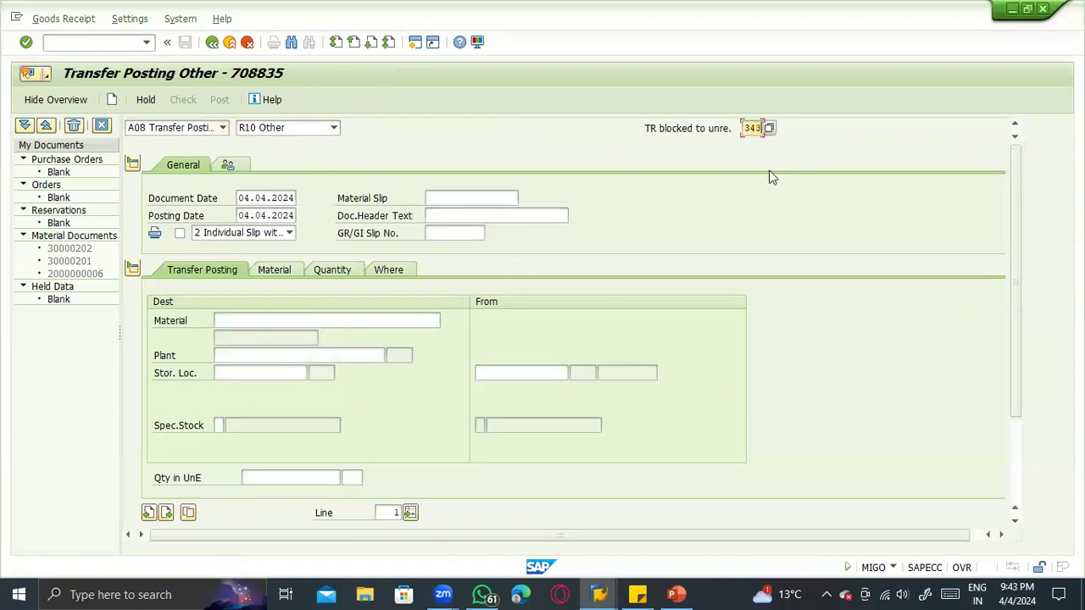
key(Return)
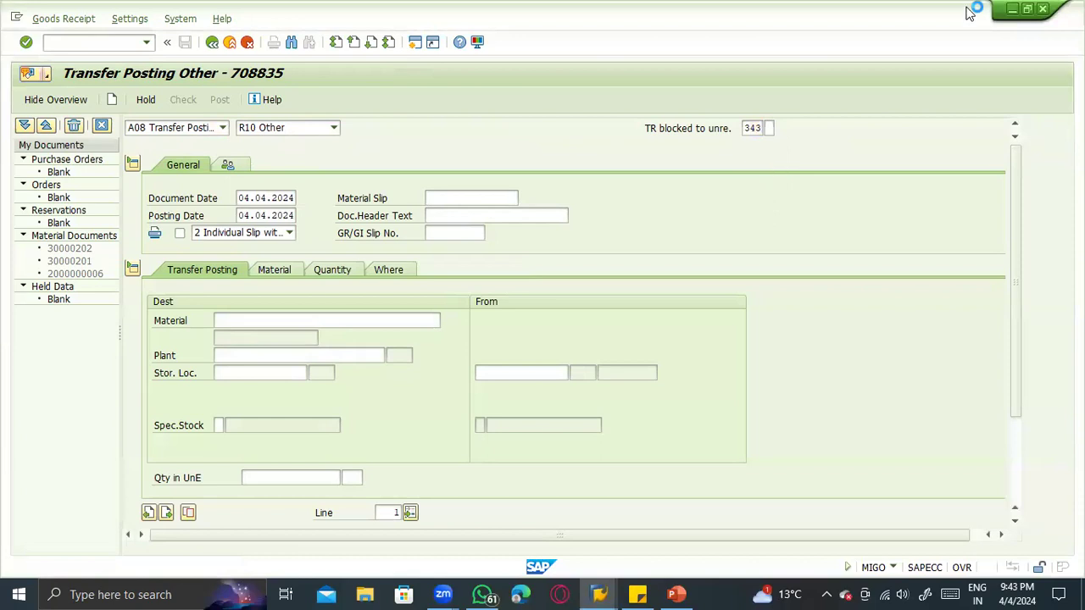
key(Return)
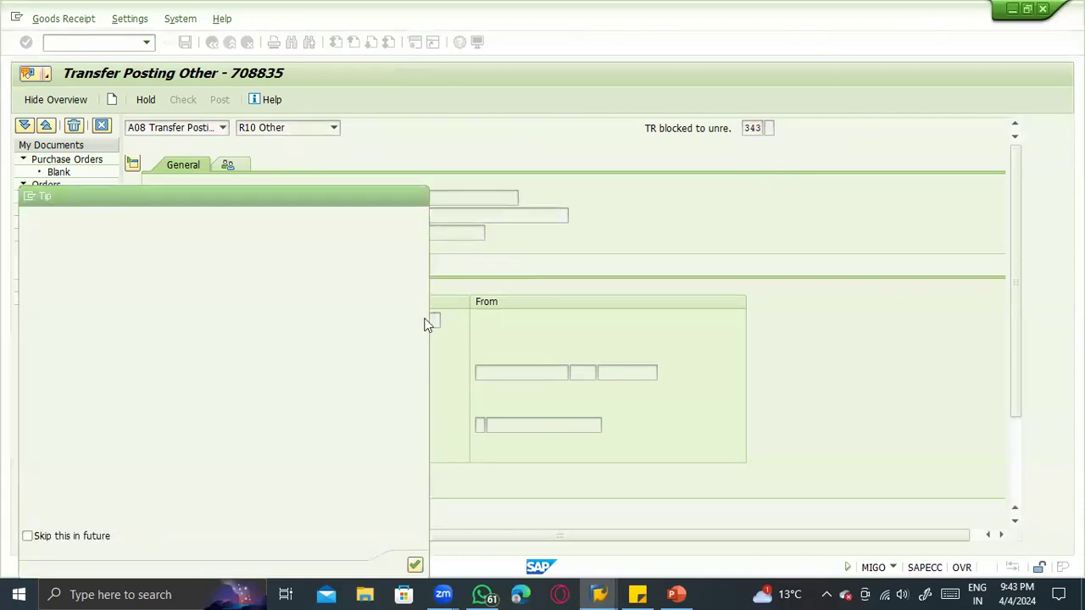
- Enter material 100-200, plant 1100 and storage location 0001 as the source of the 343 posting
click(293, 320)
click(293, 336)
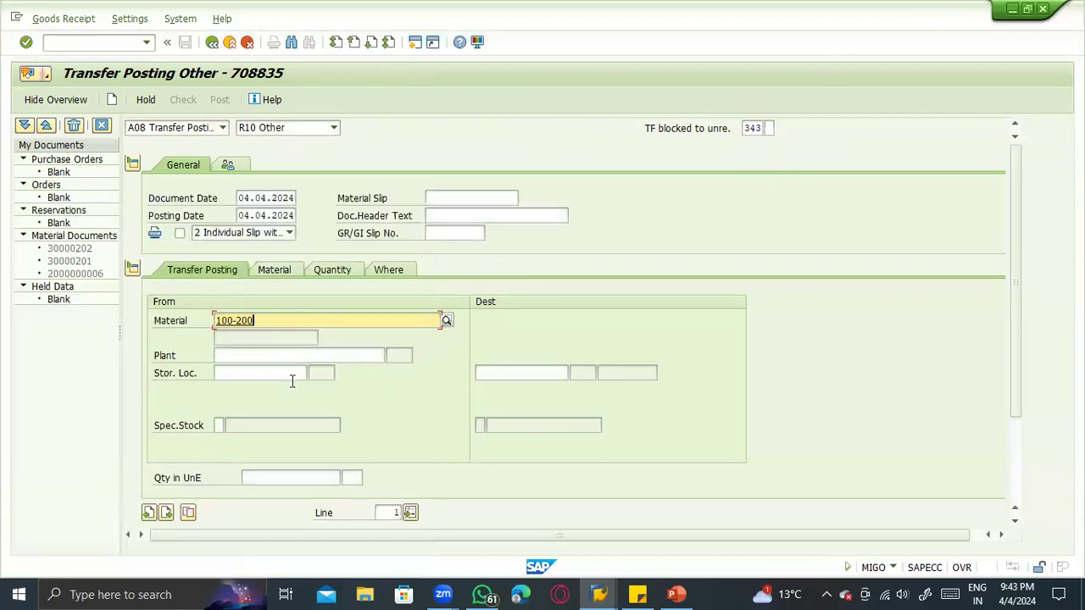
click(289, 356)
click(286, 380)
drag(239, 362, 211, 363)
key(BackSpace)
click(247, 371)
click(247, 374)
key(BackSpace)
click(250, 388)
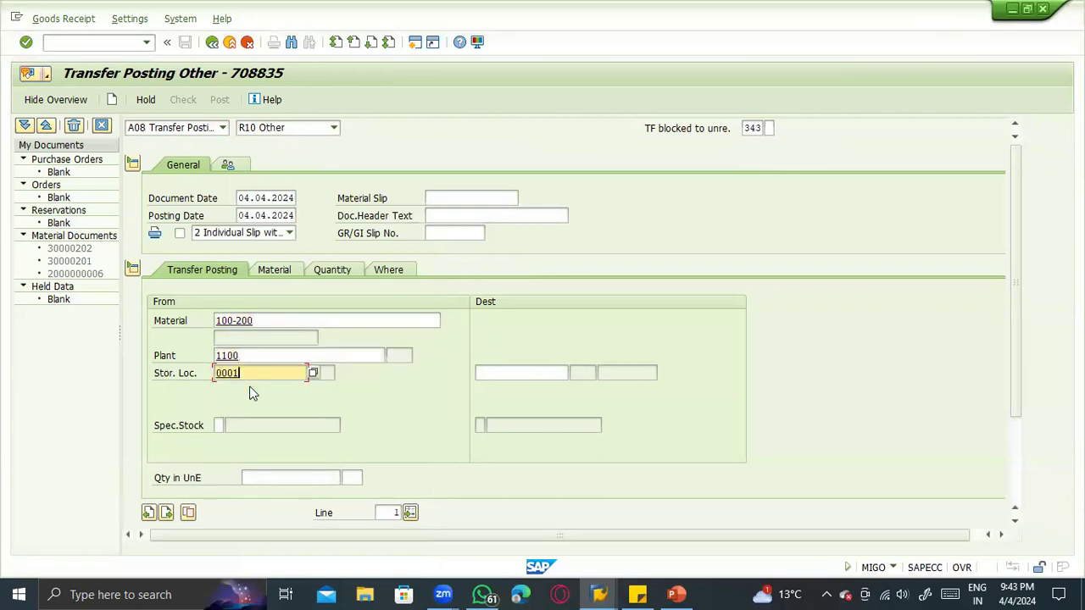
key(Return)
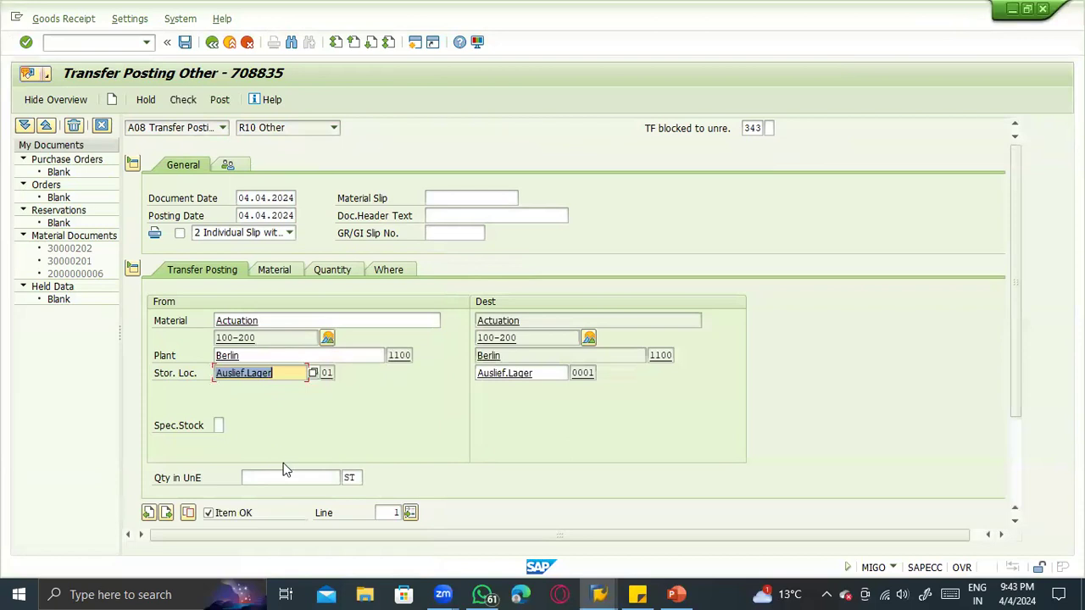
- Set the quantity of the 343 transfer posting to 10 ST and post the document
click(280, 475)
text(10)
key(Return)
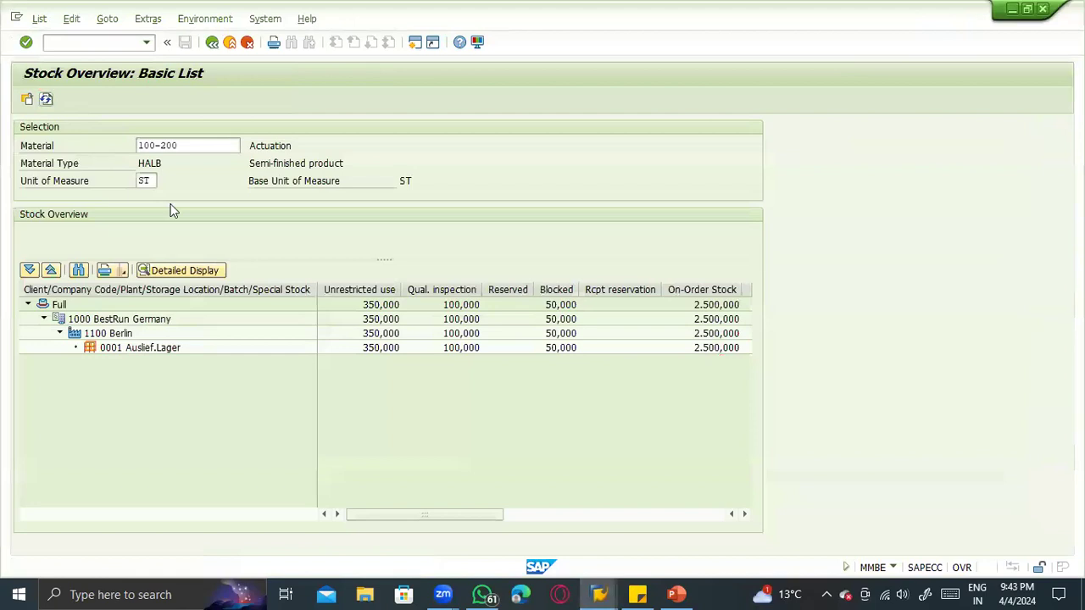
- Check the unrestricted-use and blocked stock of material 100-200 in storage location 0001 in the refreshed stock overview
click(381, 348)
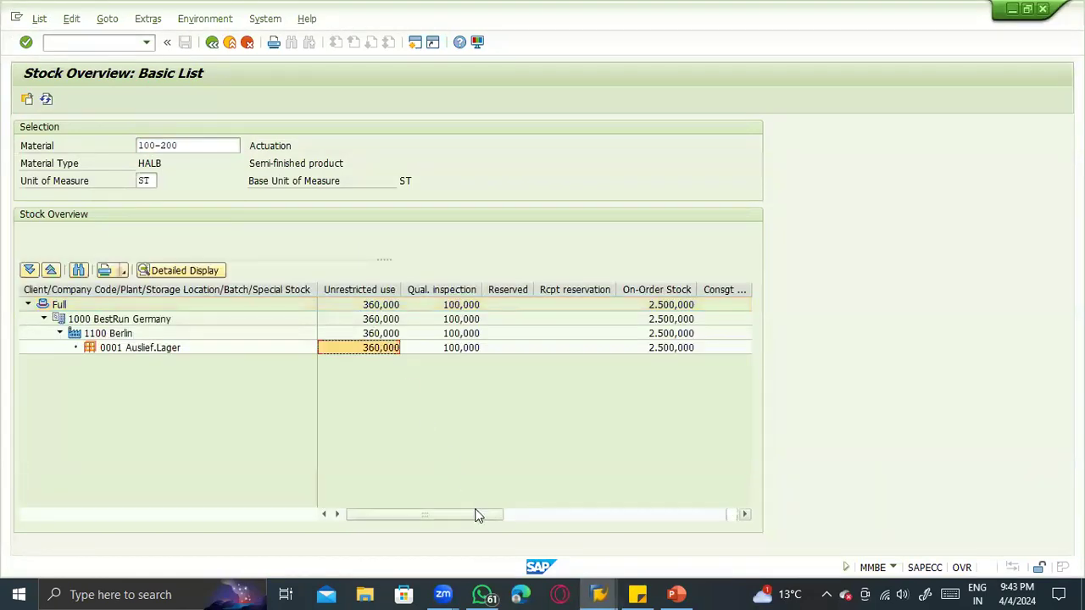
click(518, 514)
drag(518, 515, 565, 514)
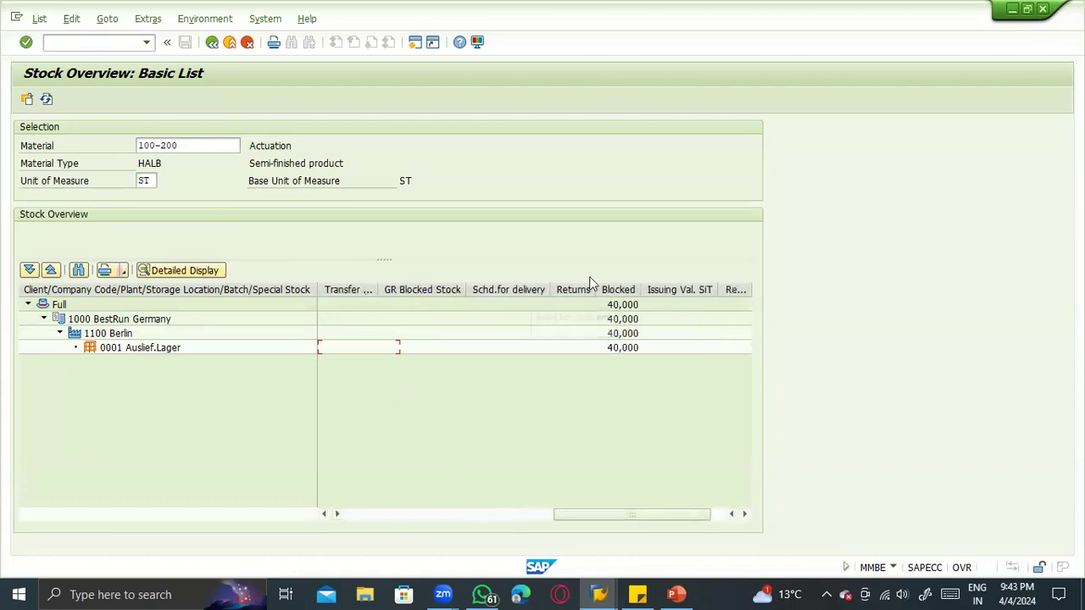
click(620, 289)
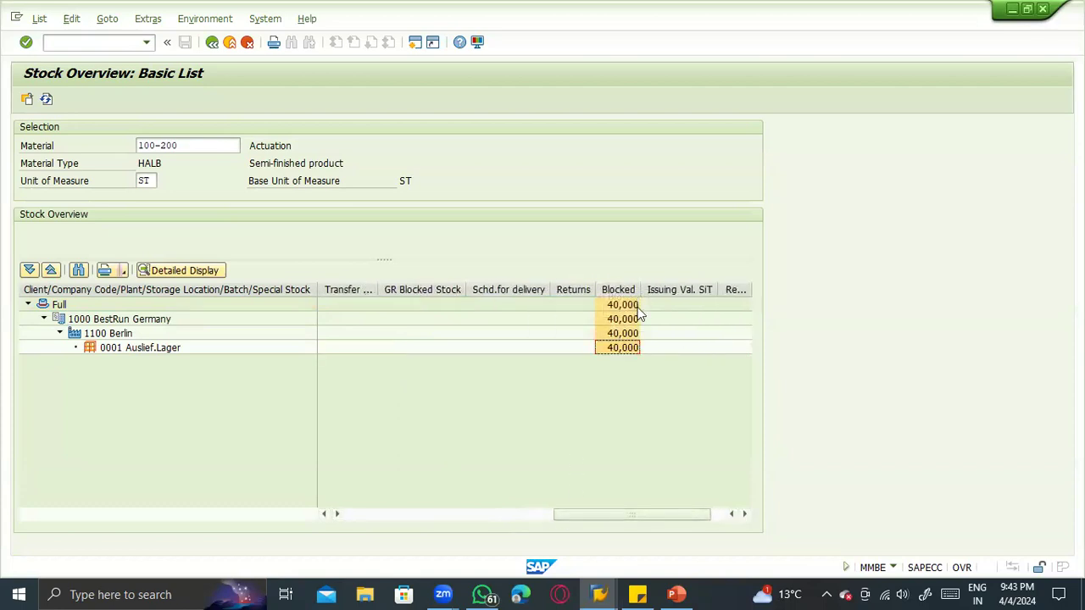
- Switch to the PowerPoint presentation and review the stock type movements on slide 13 and the storage location transfers on slide 12
key(alt+Tab)
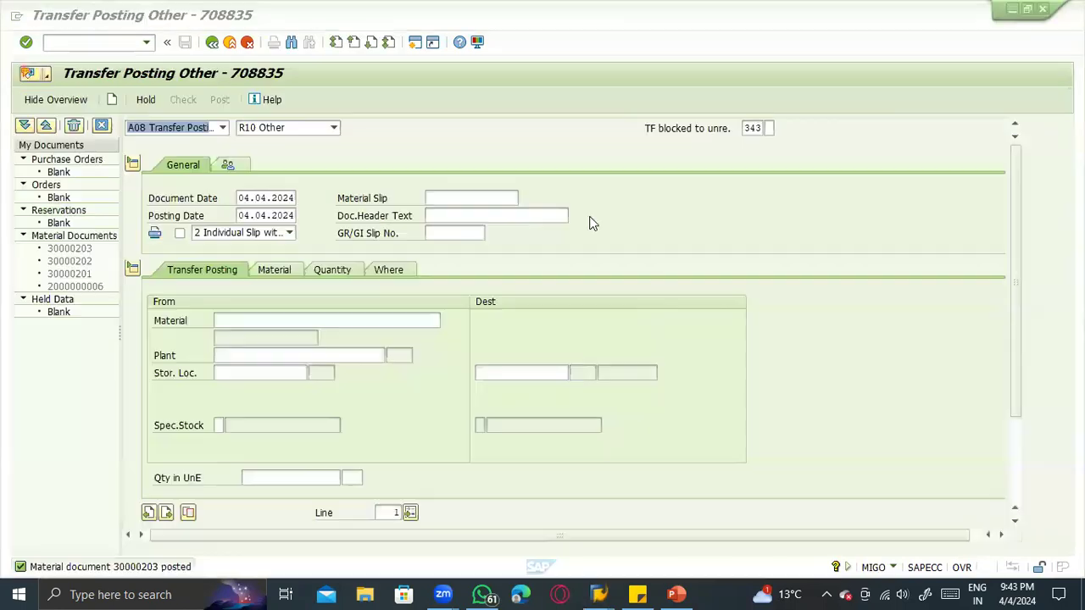
key(alt+Tab)
key(Tab)
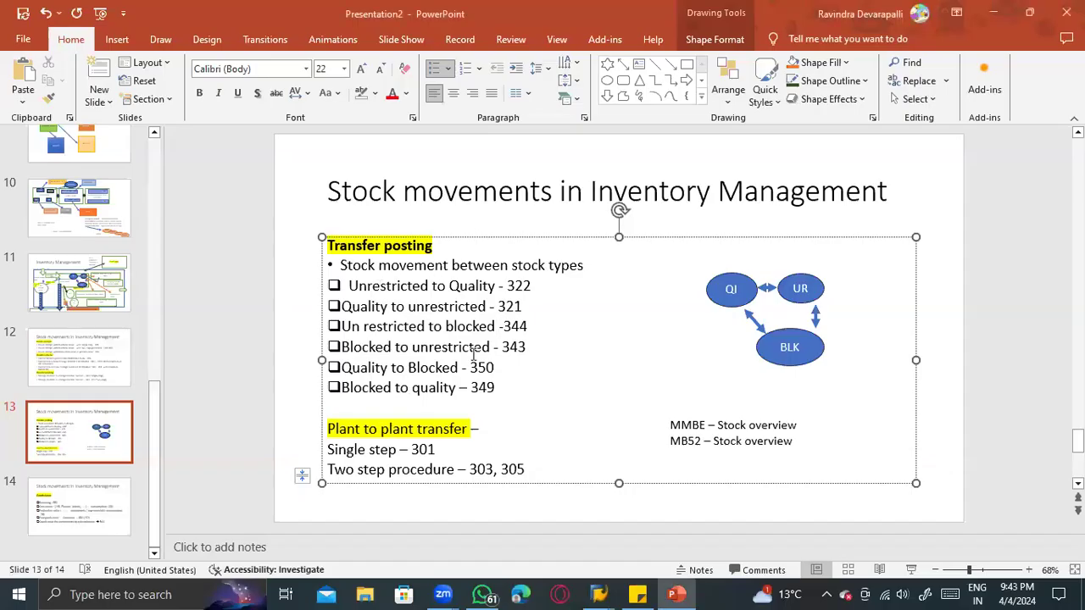
drag(507, 392, 356, 284)
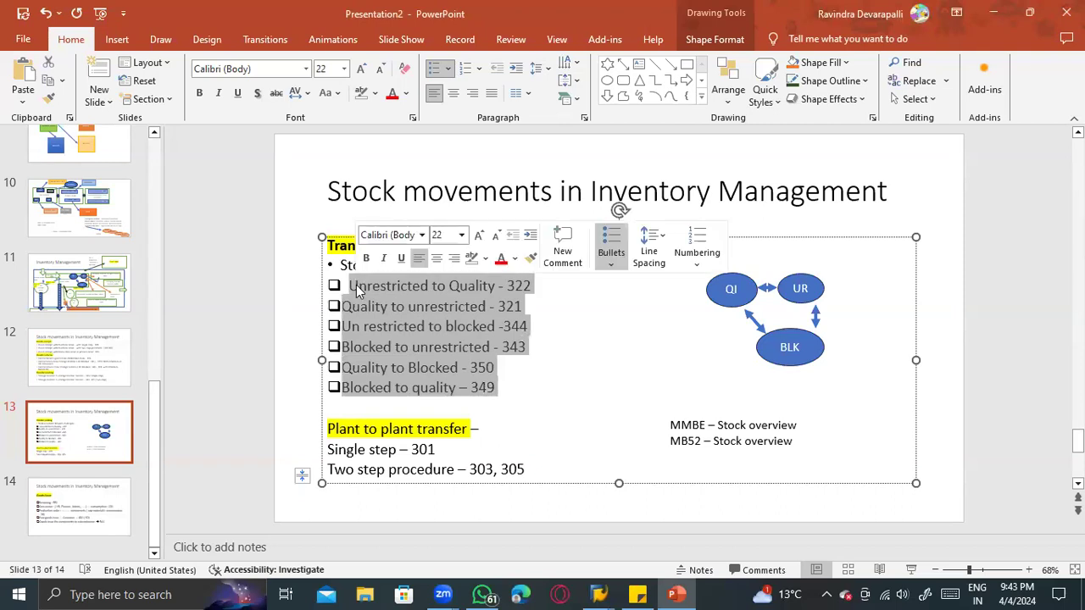
click(249, 260)
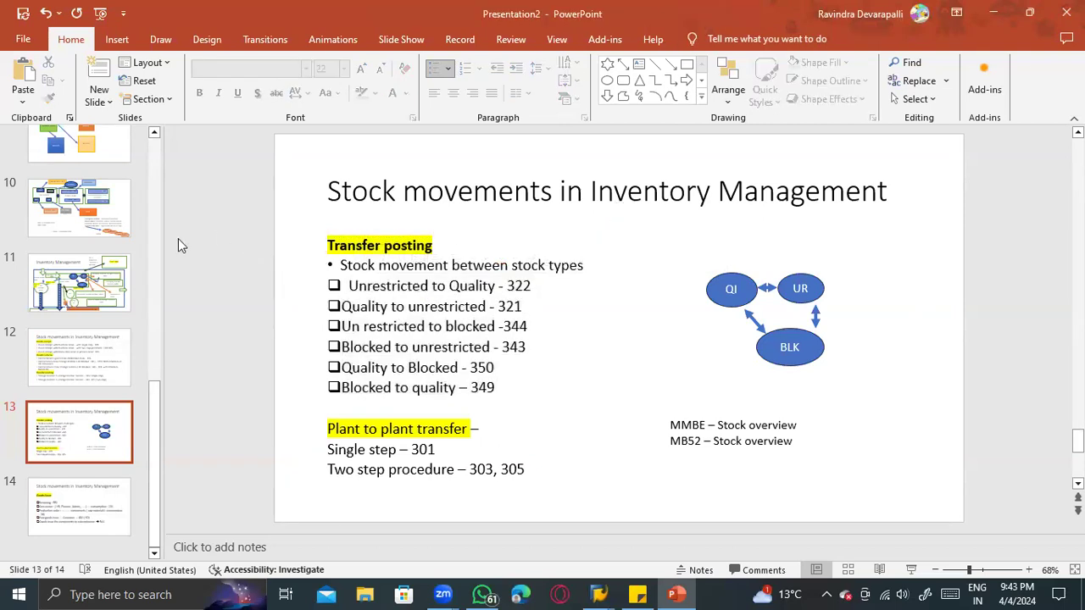
click(97, 378)
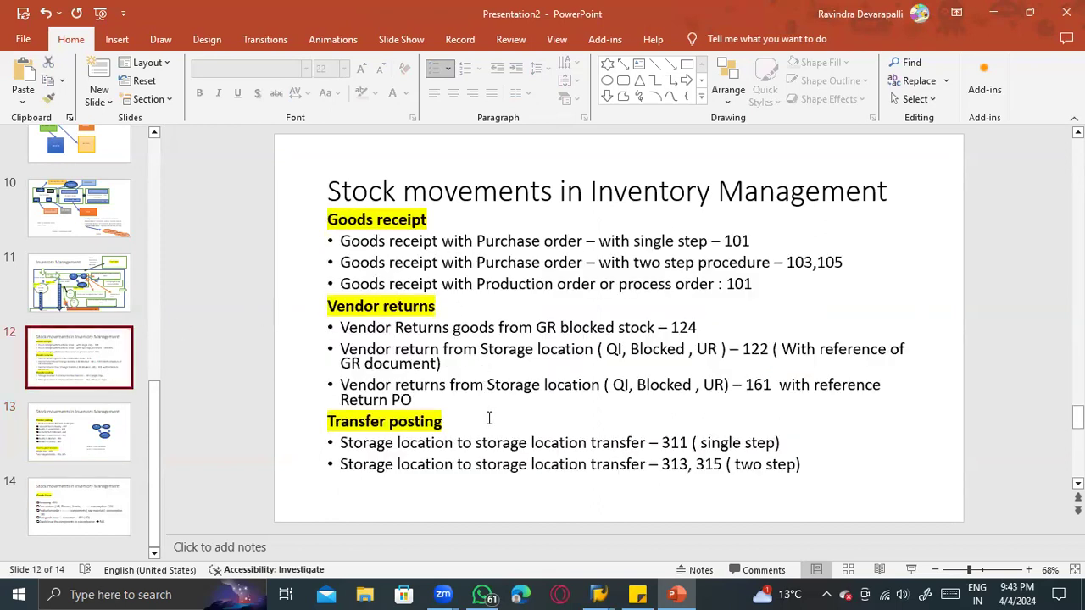
click(345, 441)
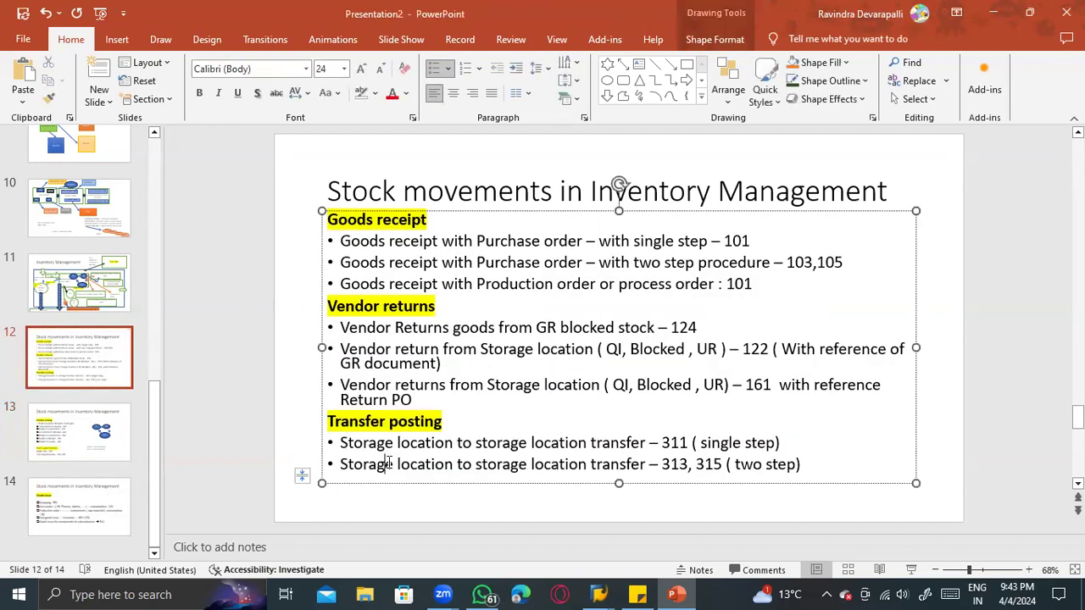
- Return to the MIGO transfer posting in SAP, set movement type 311 and acknowledge the tip
key(alt+Tab)
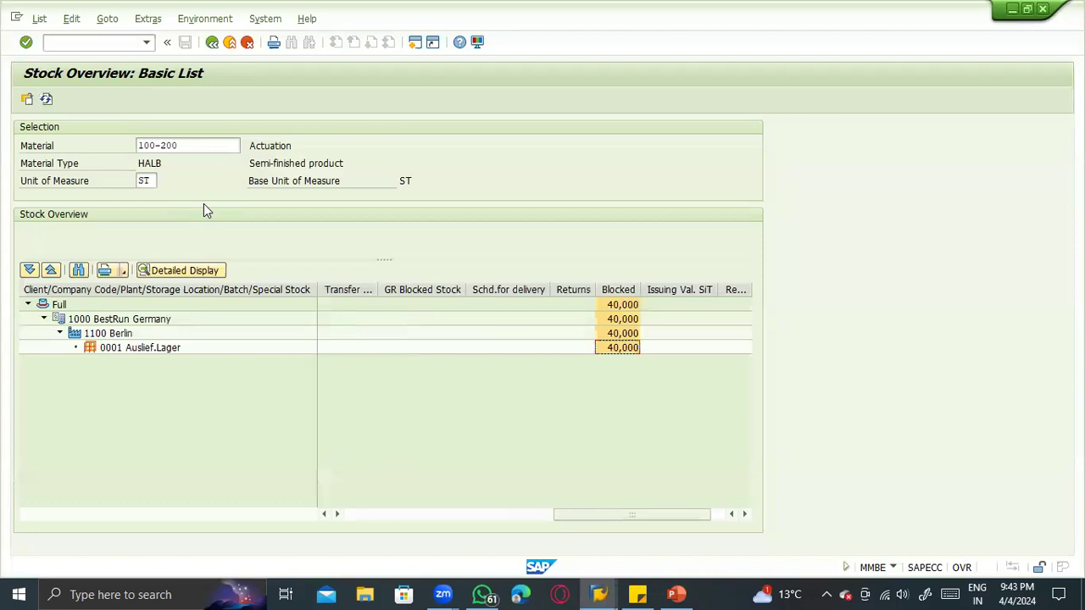
key(alt+Tab)
key(Tab)
key(alt+Tab)
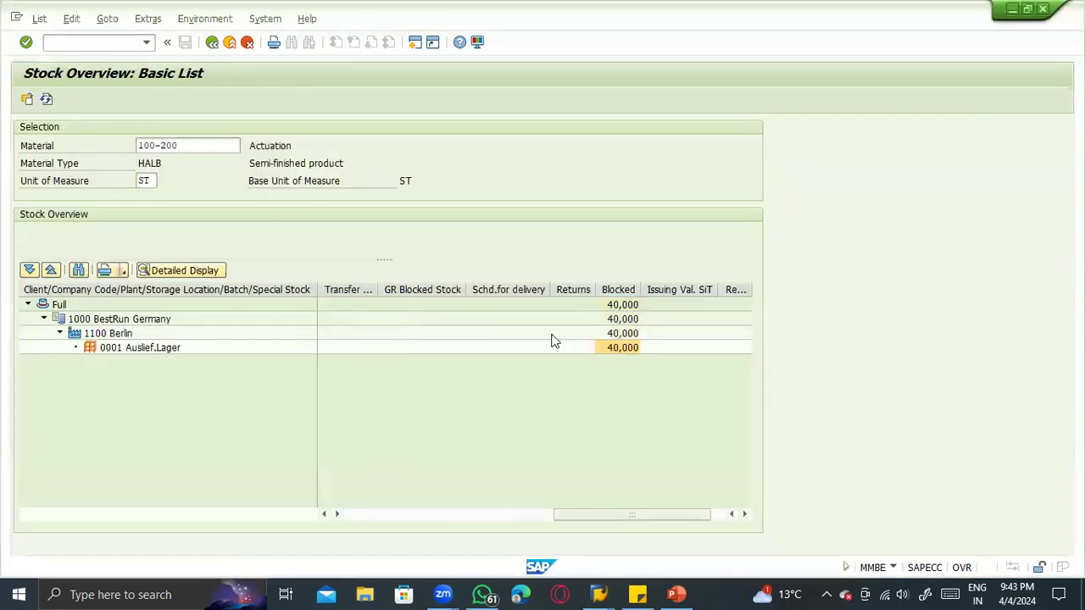
key(alt+Tab)
key(alt+Tab)
key(Tab)
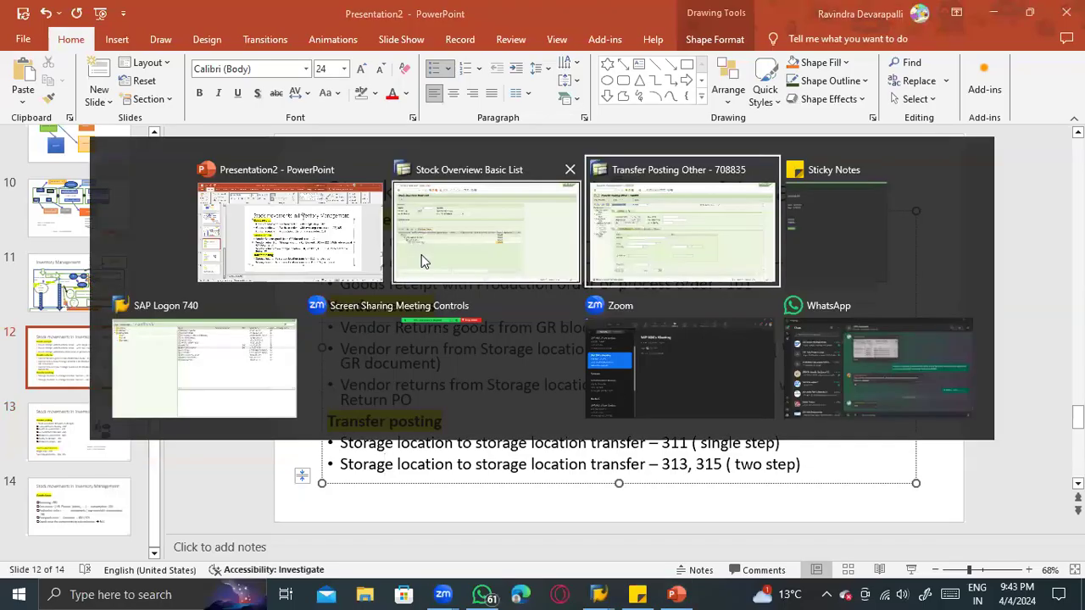
click(205, 129)
click(273, 142)
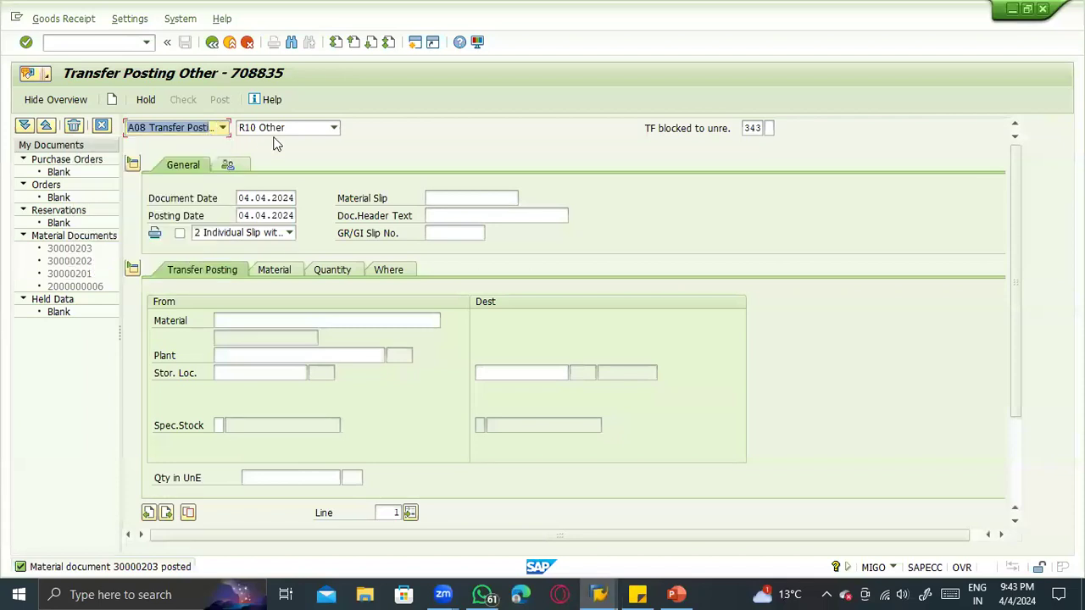
click(284, 128)
click(757, 130)
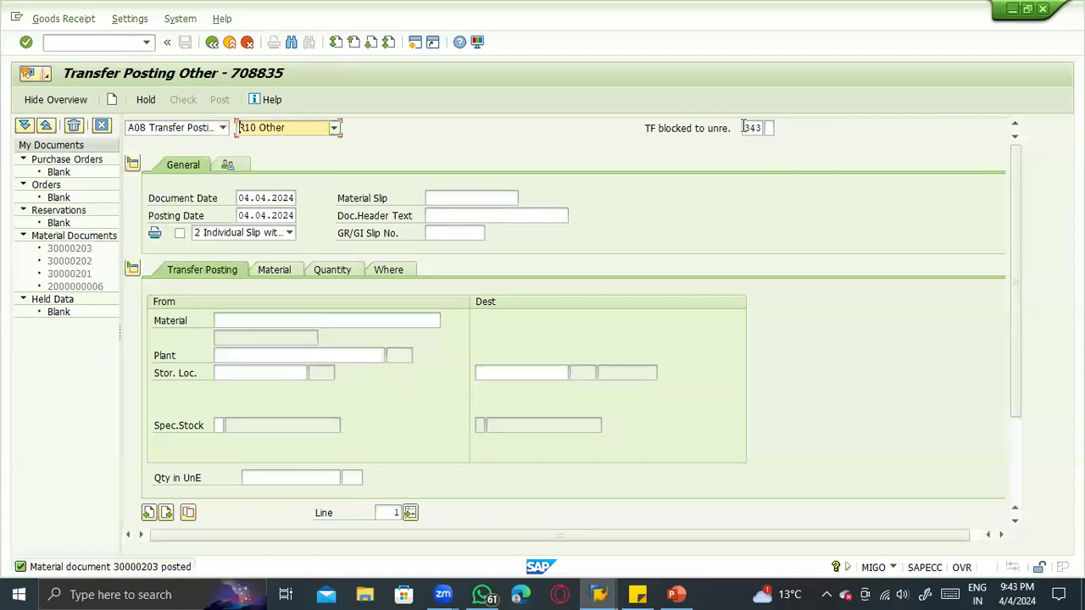
double_click(753, 128)
text(311)
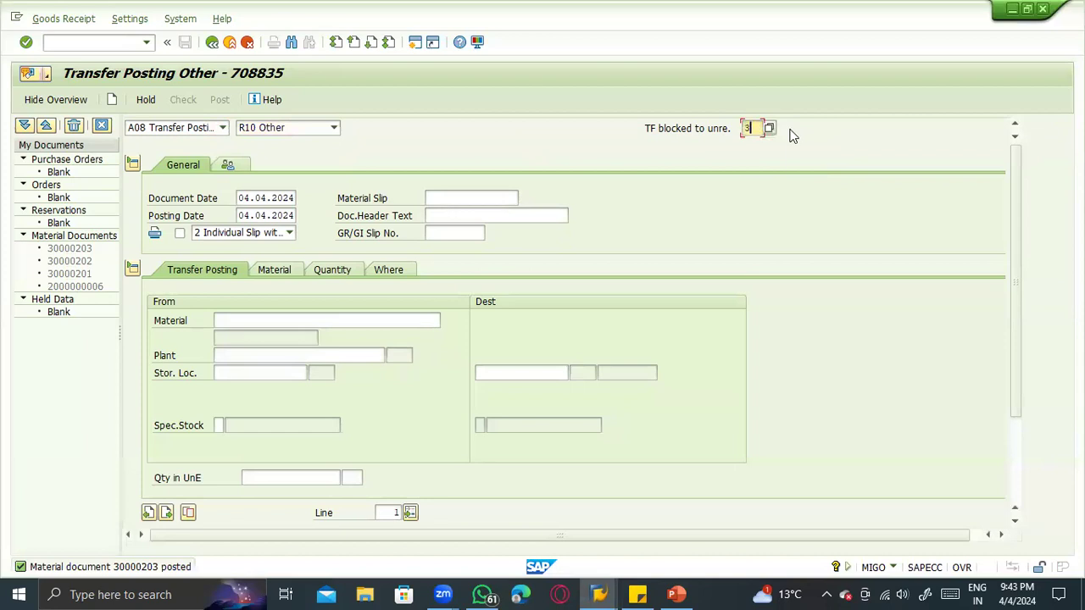
key(Return)
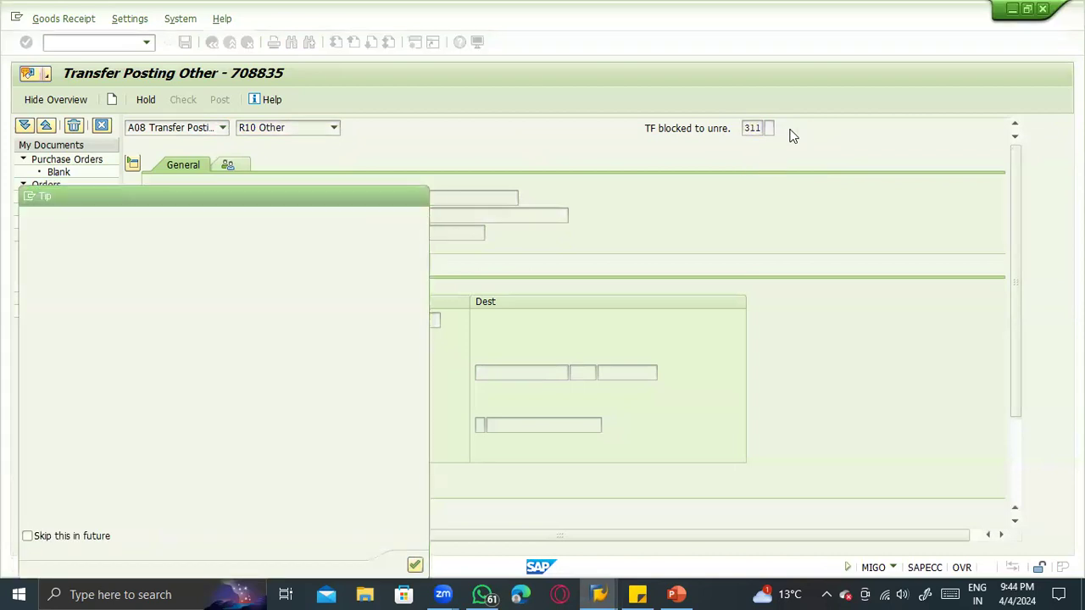
key(Return)
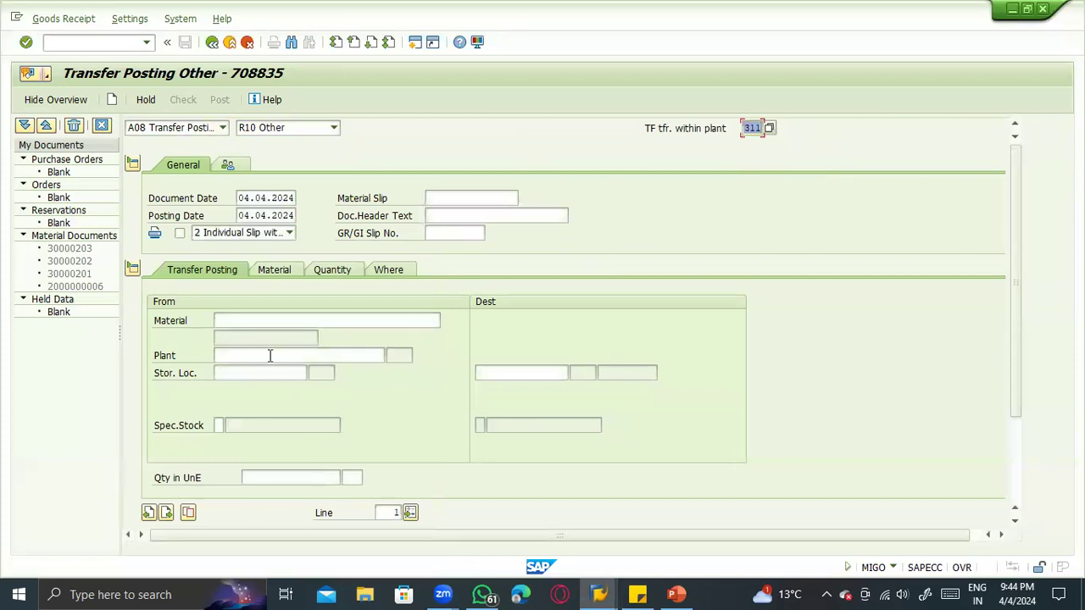
- Enter material 100-200, plant 1100 and storage location 0001 as the source of the 311 posting
click(258, 322)
click(253, 332)
click(245, 355)
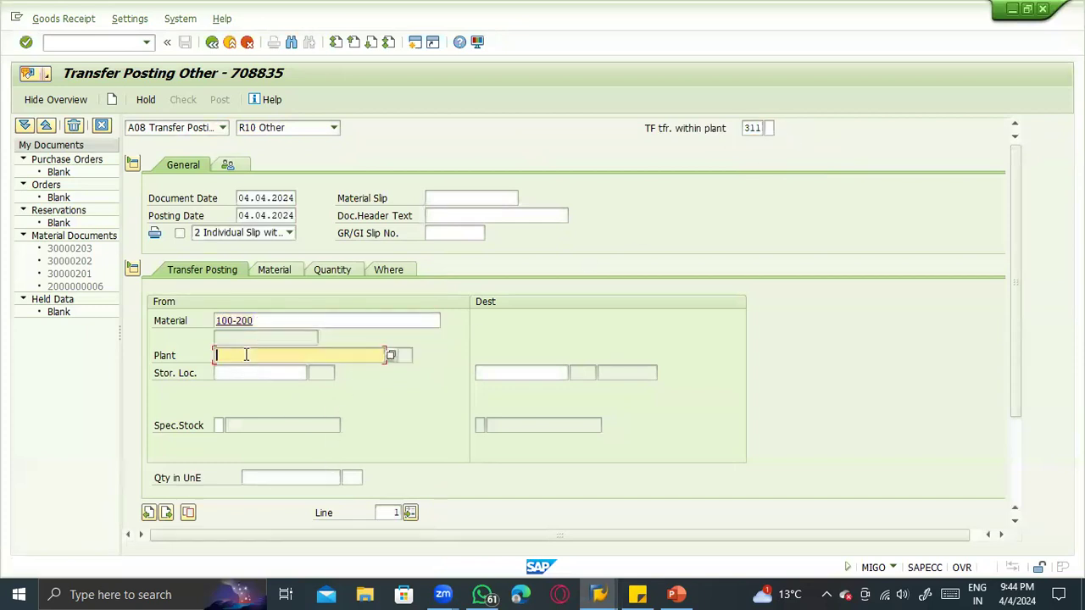
click(246, 366)
click(247, 373)
click(250, 383)
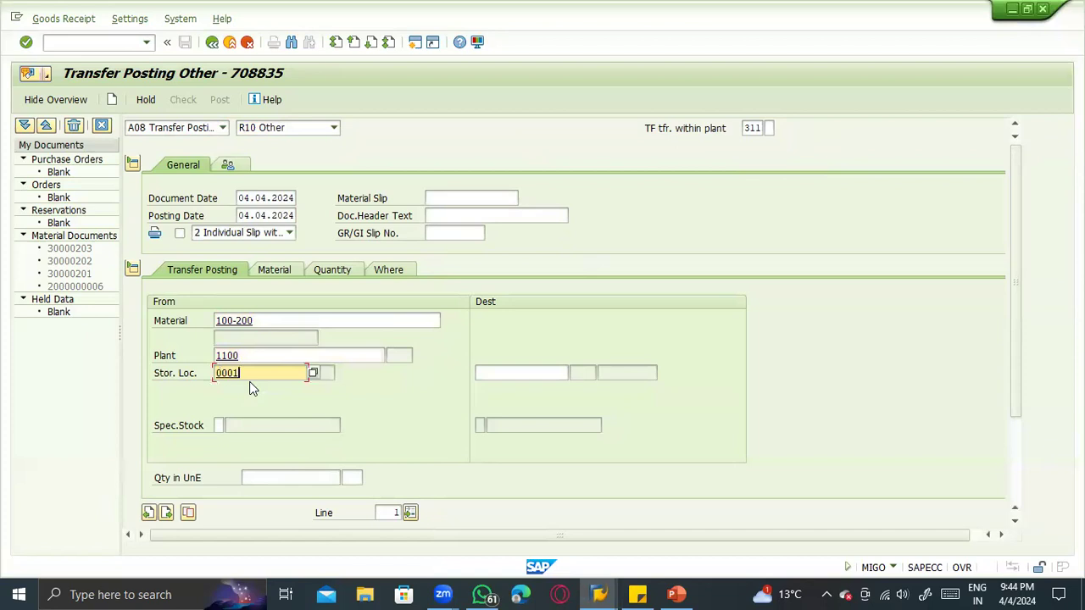
key(Return)
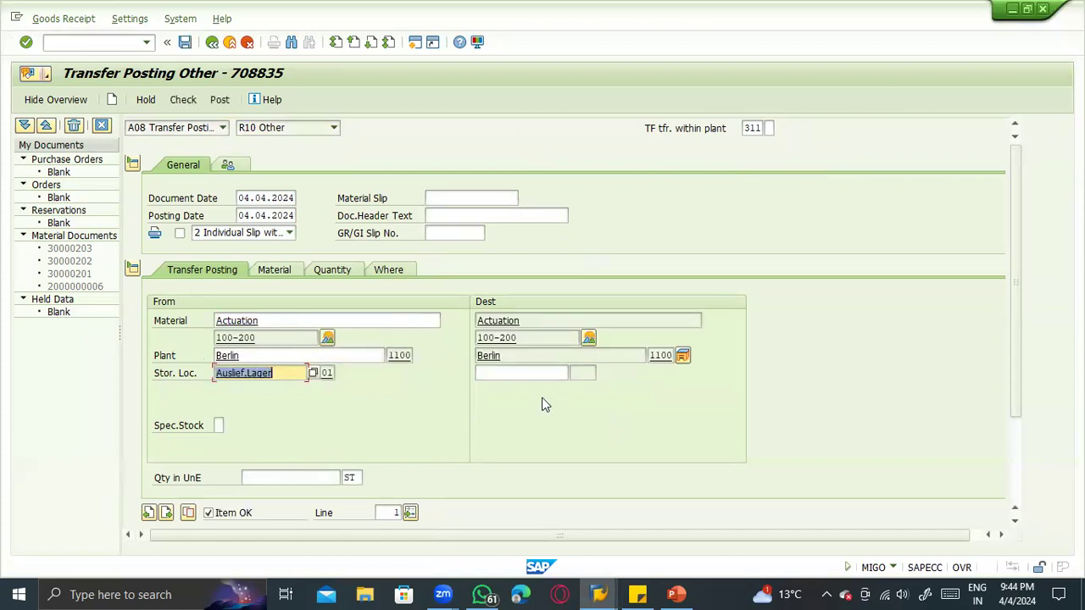
- Enter storage location 0002 as the destination of the 311 transfer and compare it with the source location
click(534, 371)
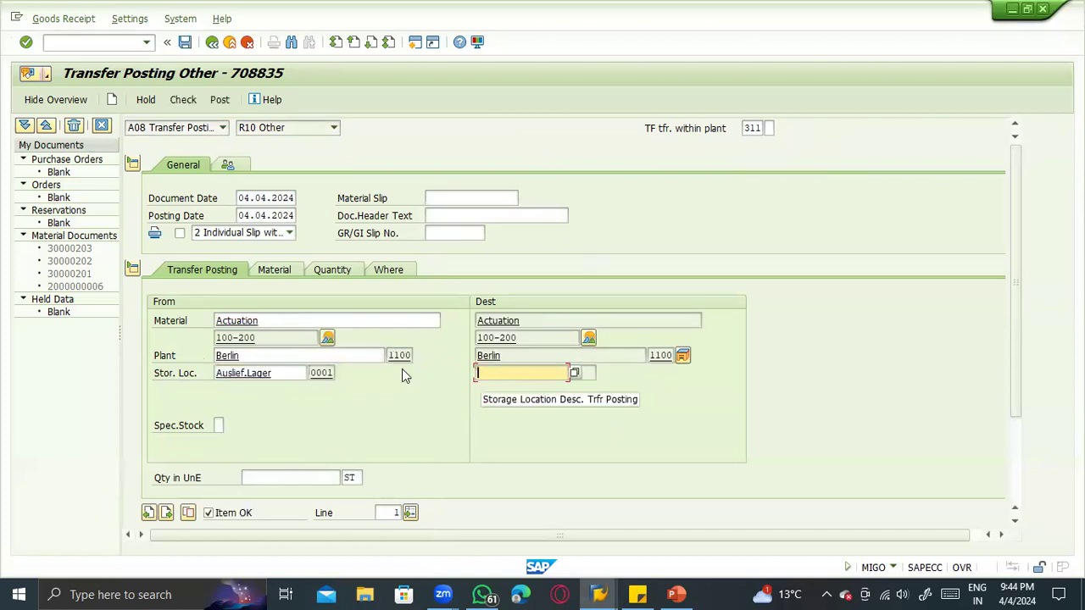
click(254, 368)
click(501, 376)
text(0002)
key(Return)
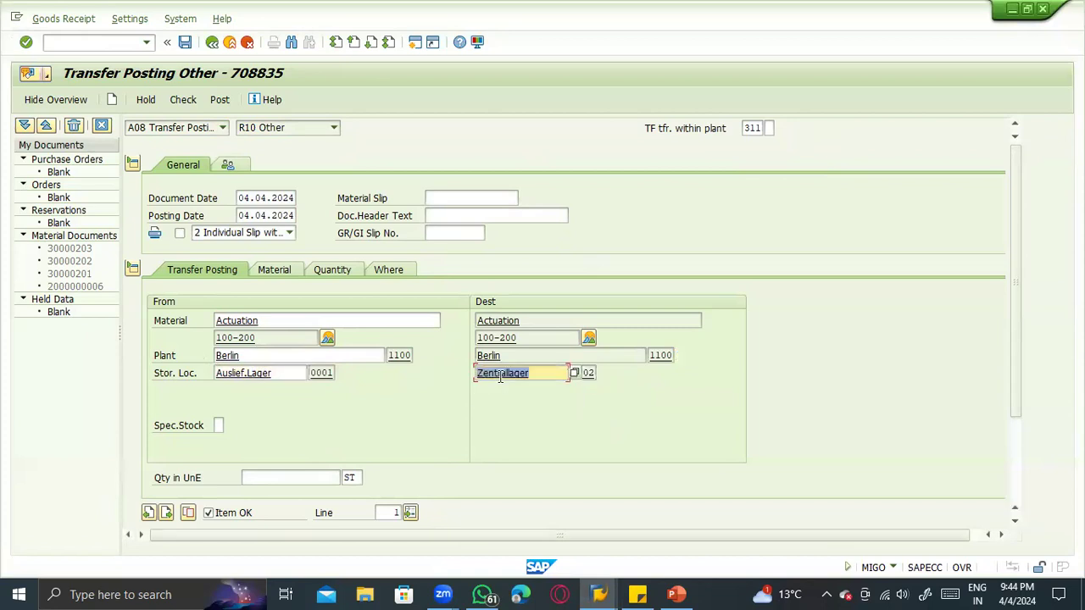
click(269, 372)
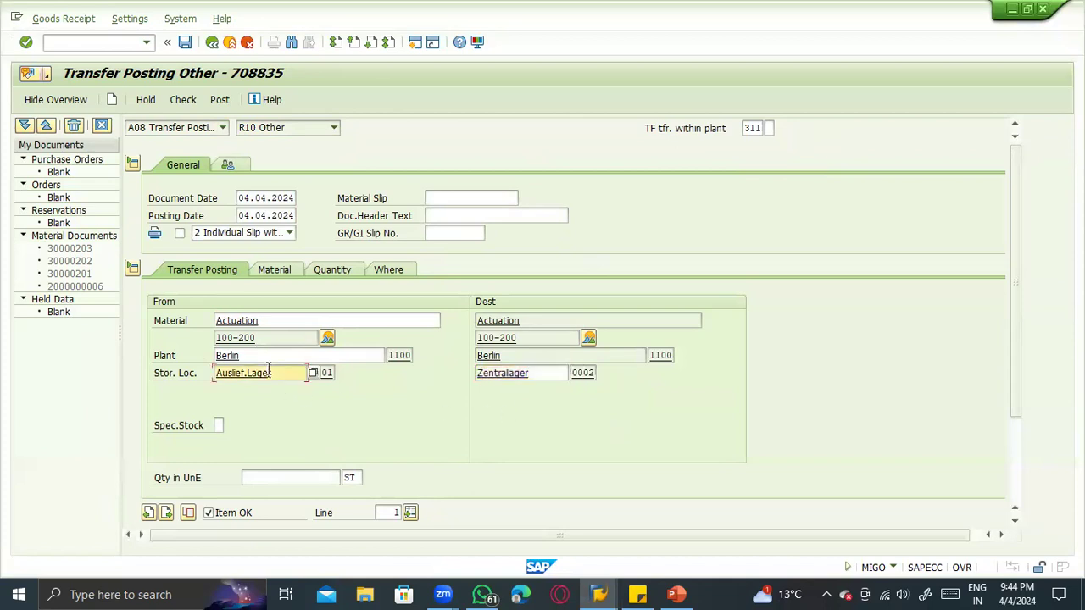
click(554, 373)
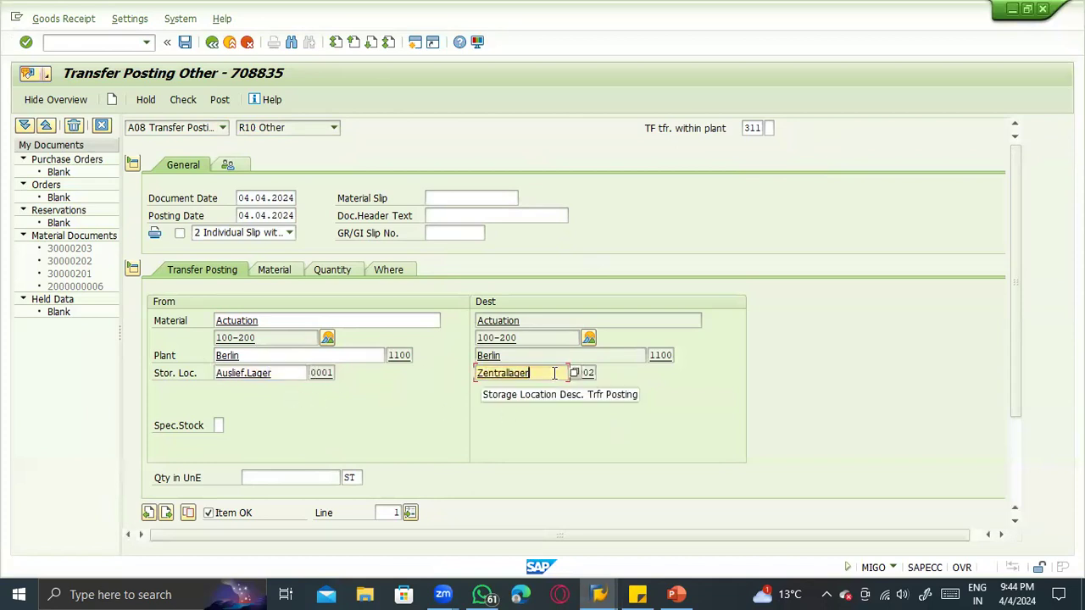
- Set the quantity of the 311 transfer posting to 100 ST
click(320, 475)
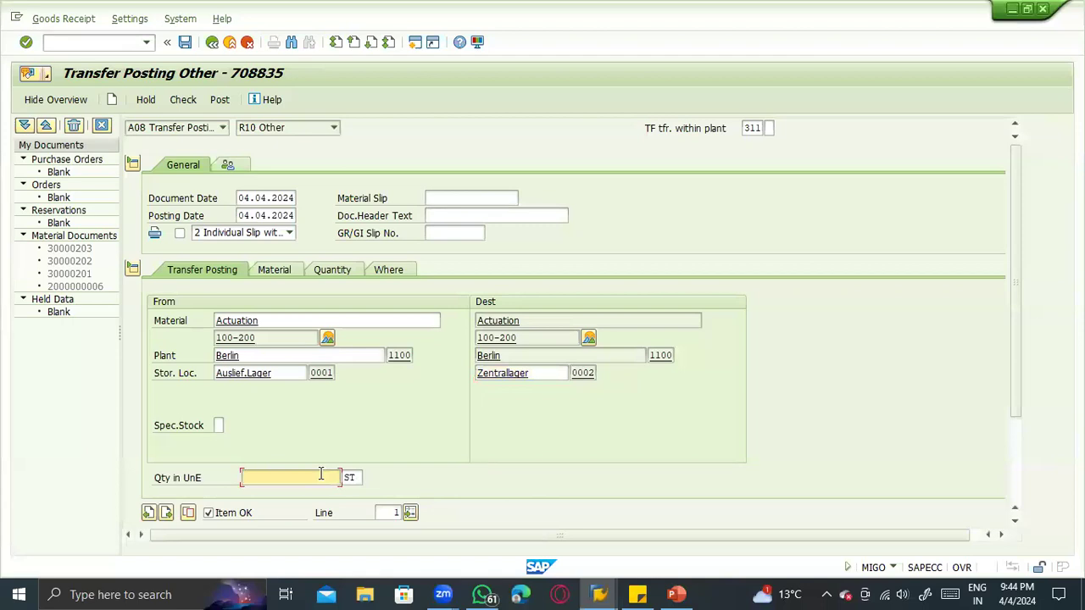
text(100)
key(Return)
- Compare the transfer quantity with the unrestricted-use stock of storage location 0001 in the stock overview
key(alt+Tab)
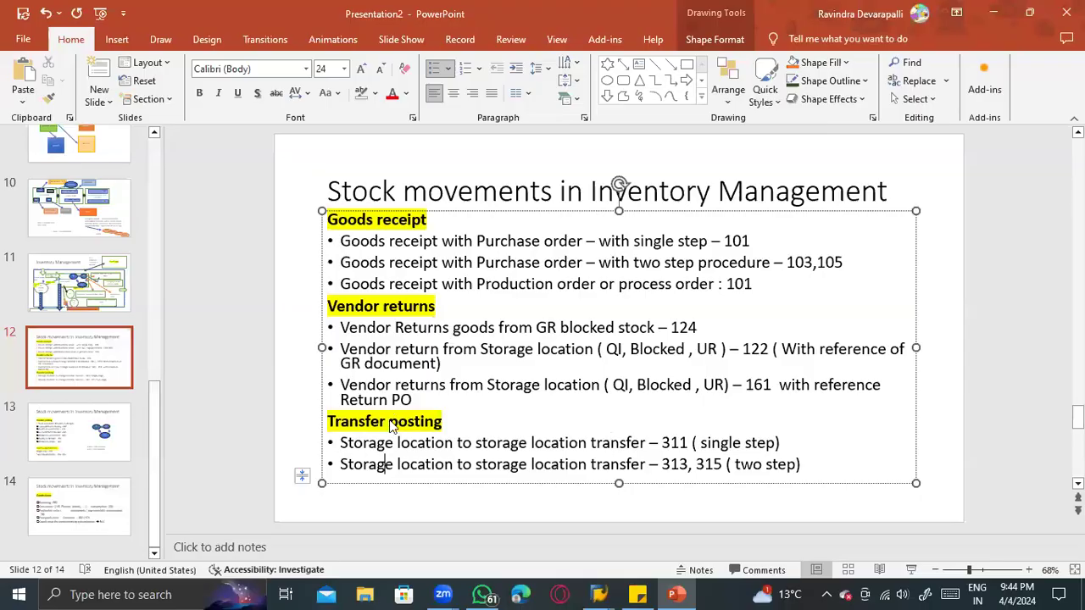
key(alt+Tab)
key(Tab)
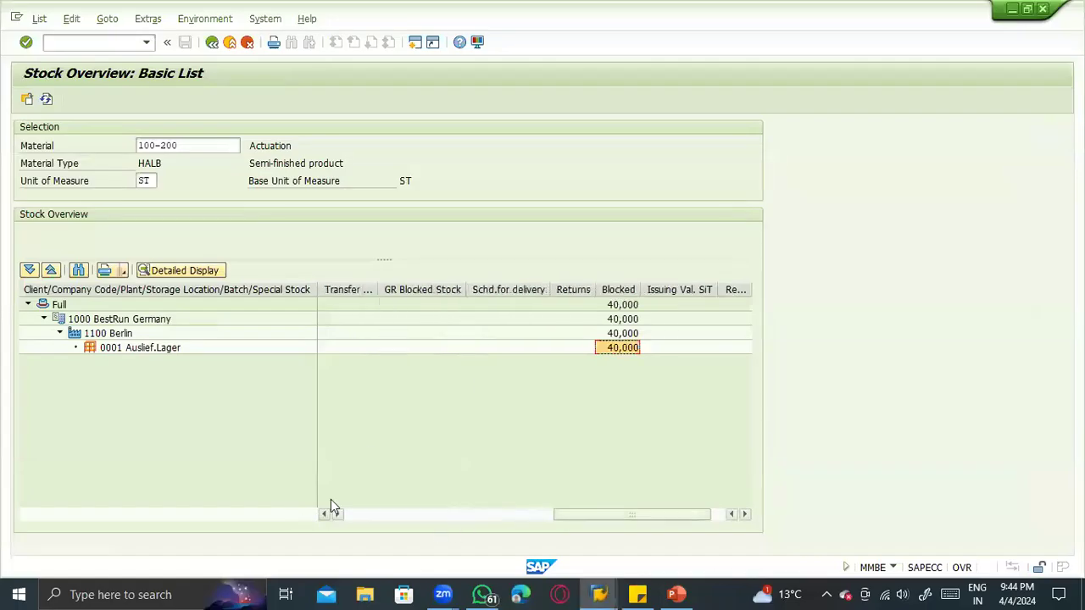
click(358, 513)
click(359, 513)
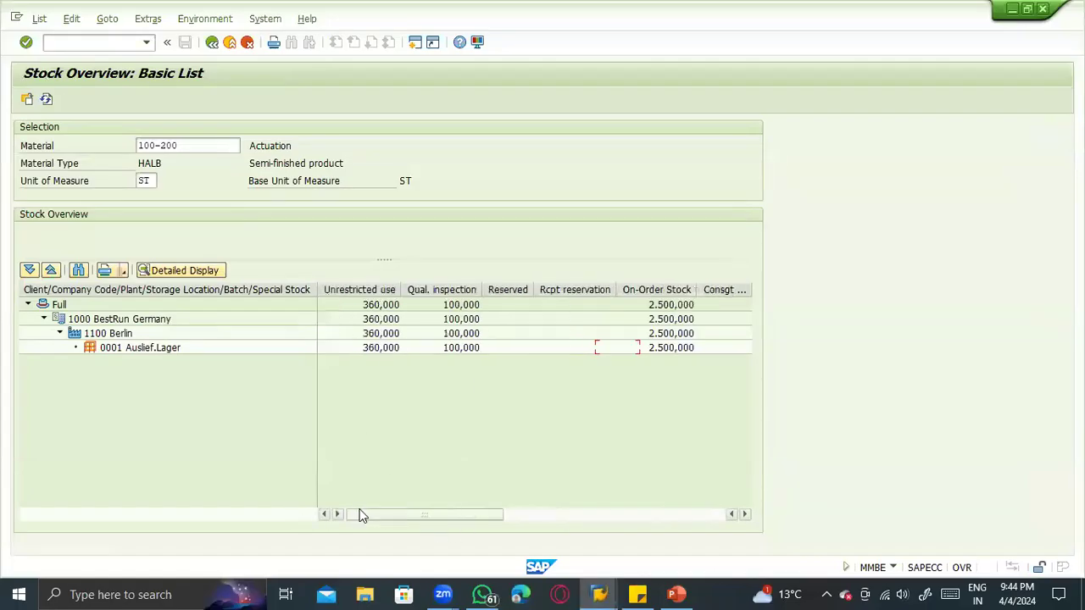
click(379, 349)
key(alt+Tab)
key(alt+Tab)
key(Tab)
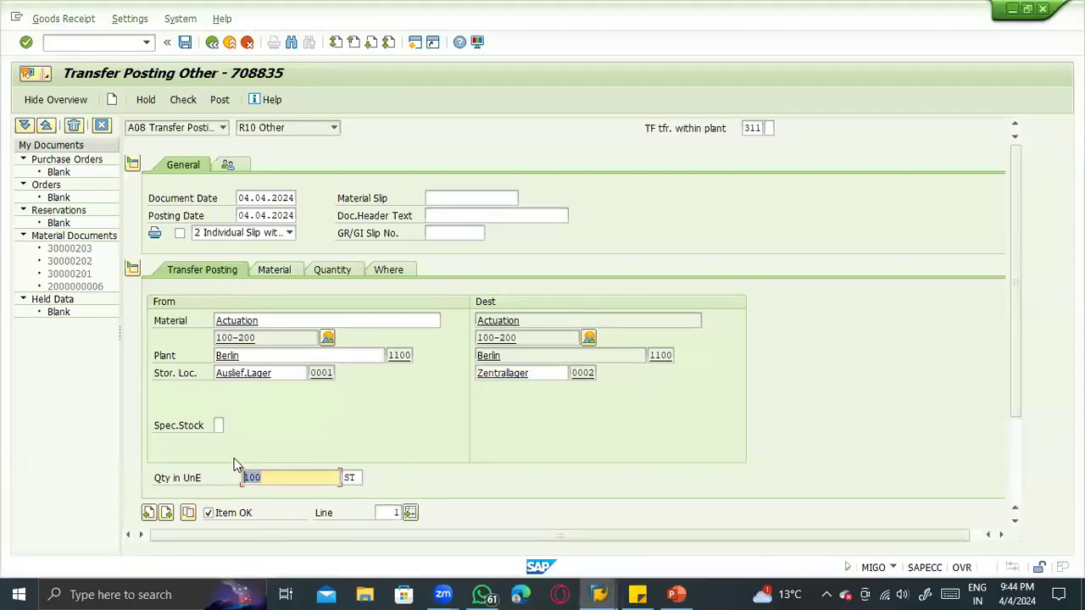
key(alt+Tab)
key(Tab)
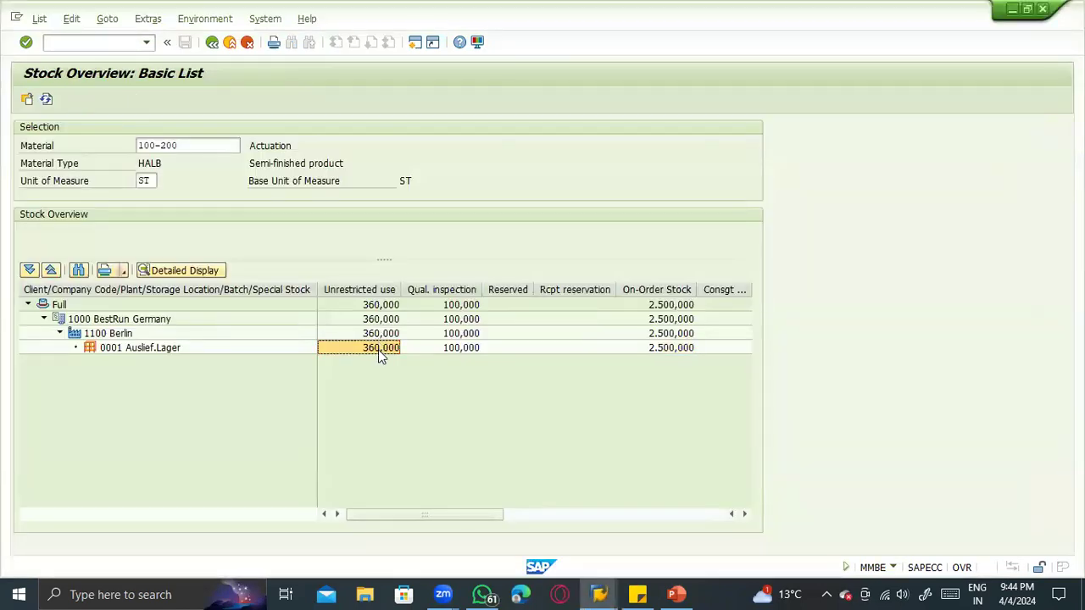
key(alt+Tab)
- Review the quantity and the plant and storage location details of the 311 item, and return to its transfer posting details
click(339, 271)
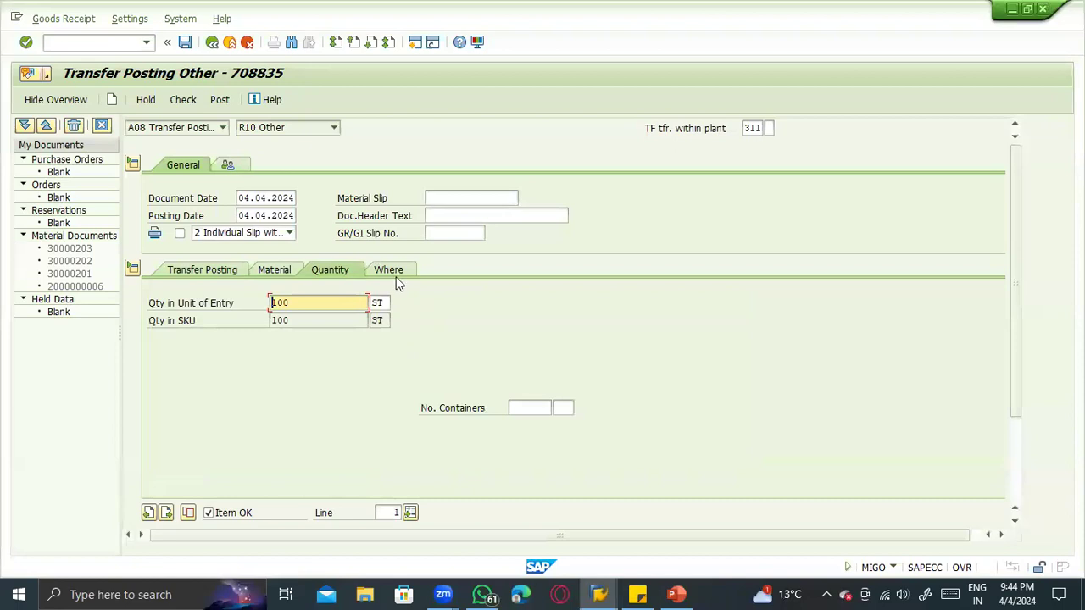
click(389, 270)
click(319, 334)
click(332, 355)
click(321, 372)
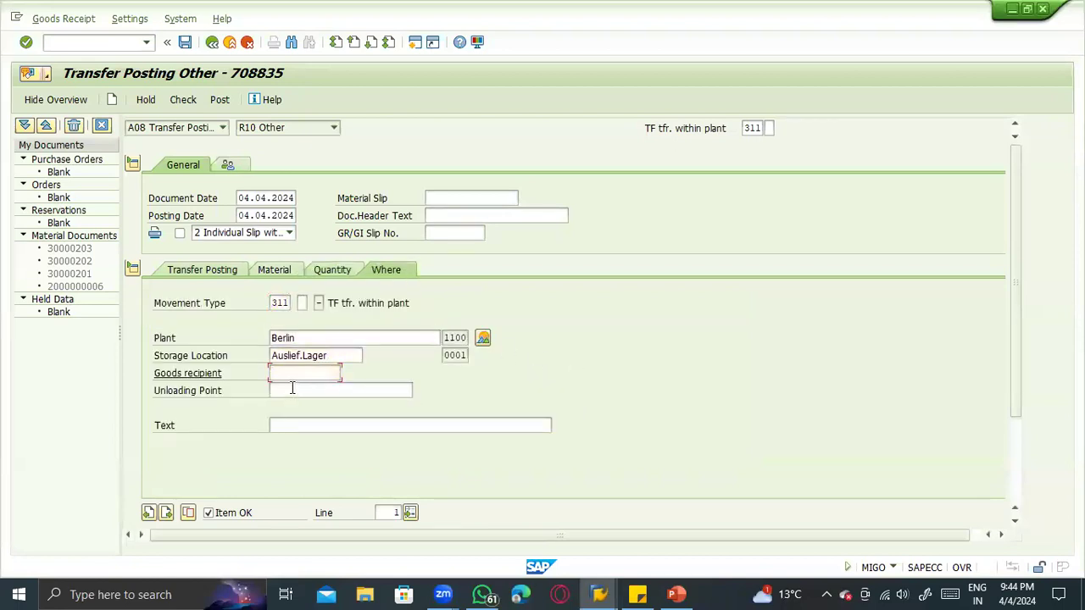
click(294, 425)
click(284, 390)
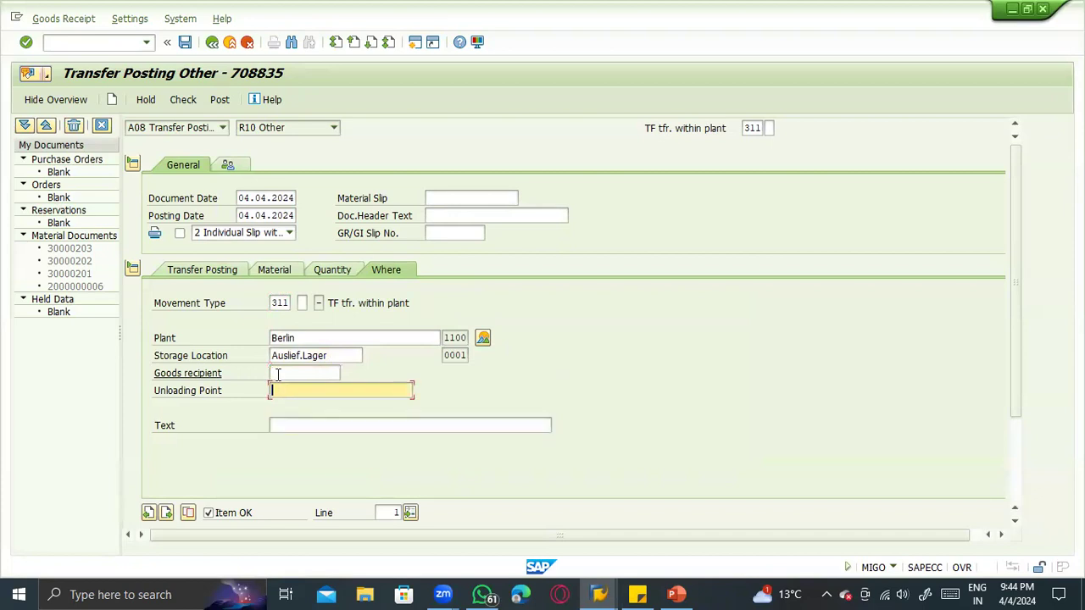
click(190, 276)
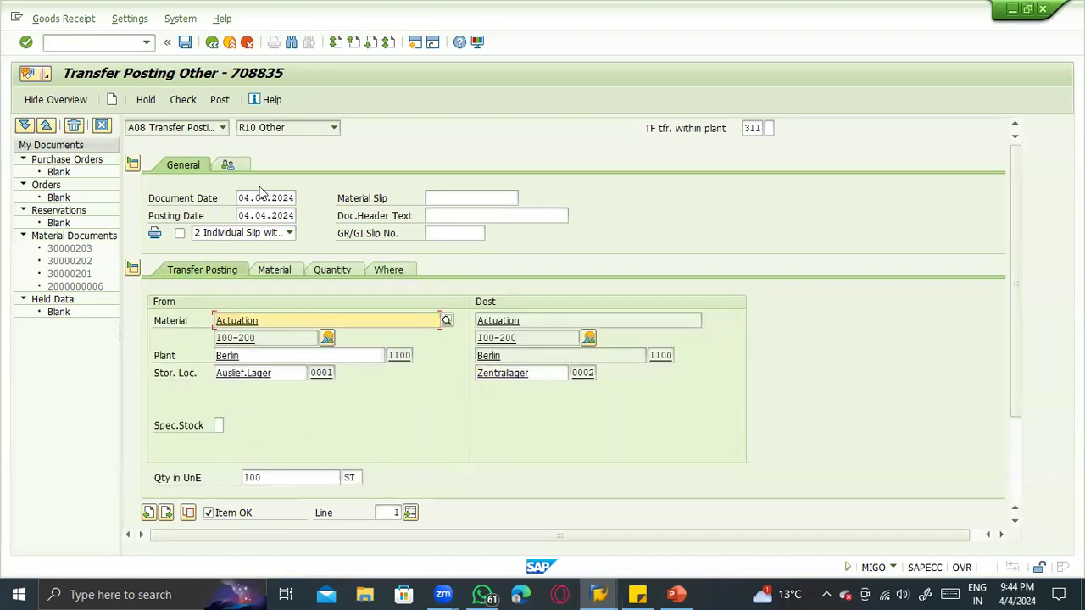
- Check the 311 transfer posting of 100 ST from storage location 0001 to 0002, verify its entries and post it
click(183, 100)
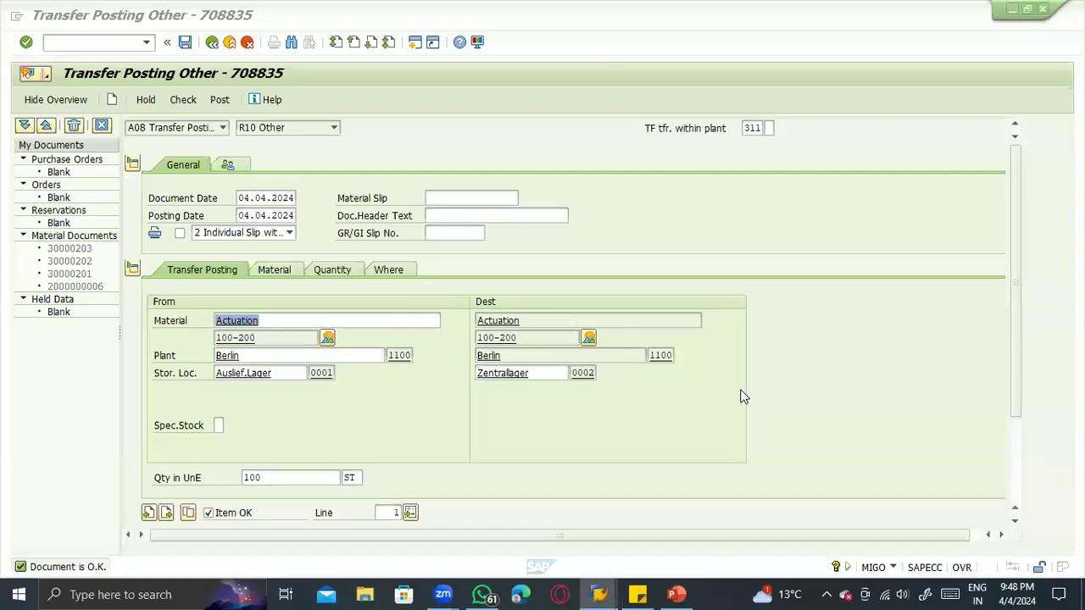
click(297, 477)
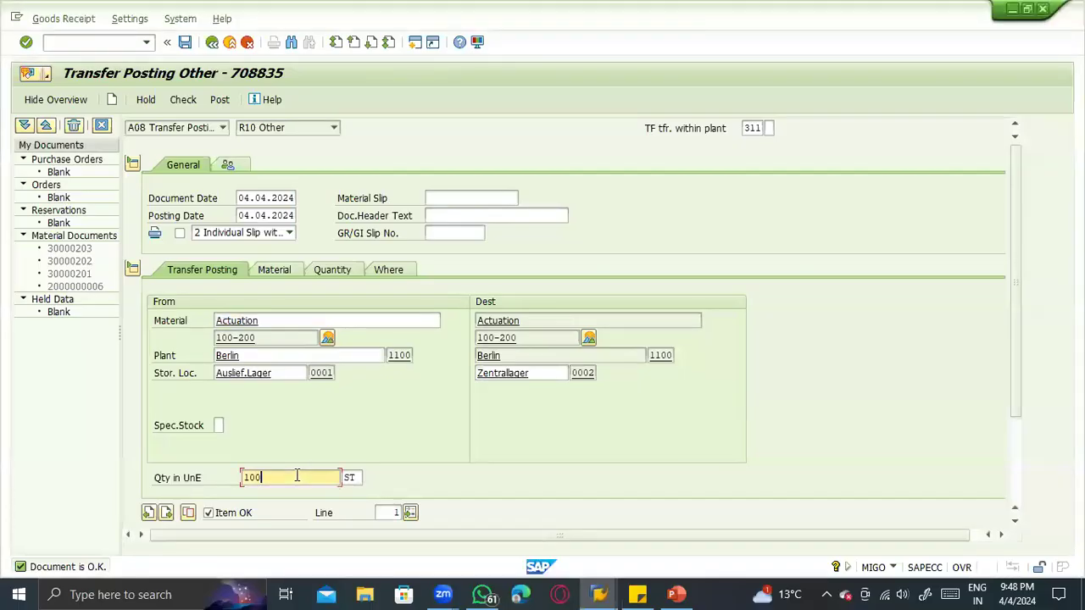
click(293, 374)
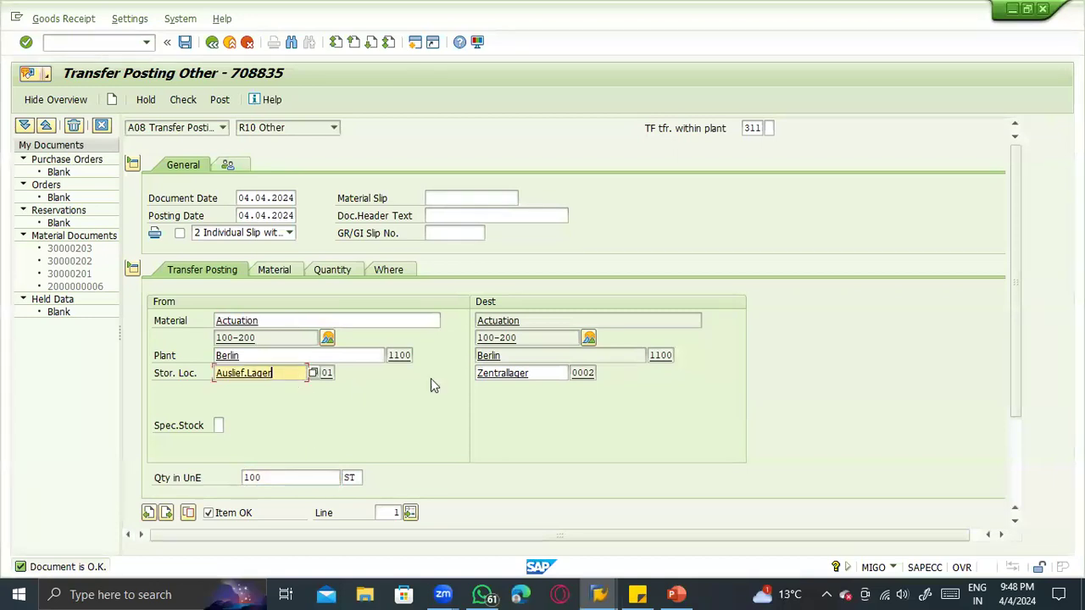
click(538, 372)
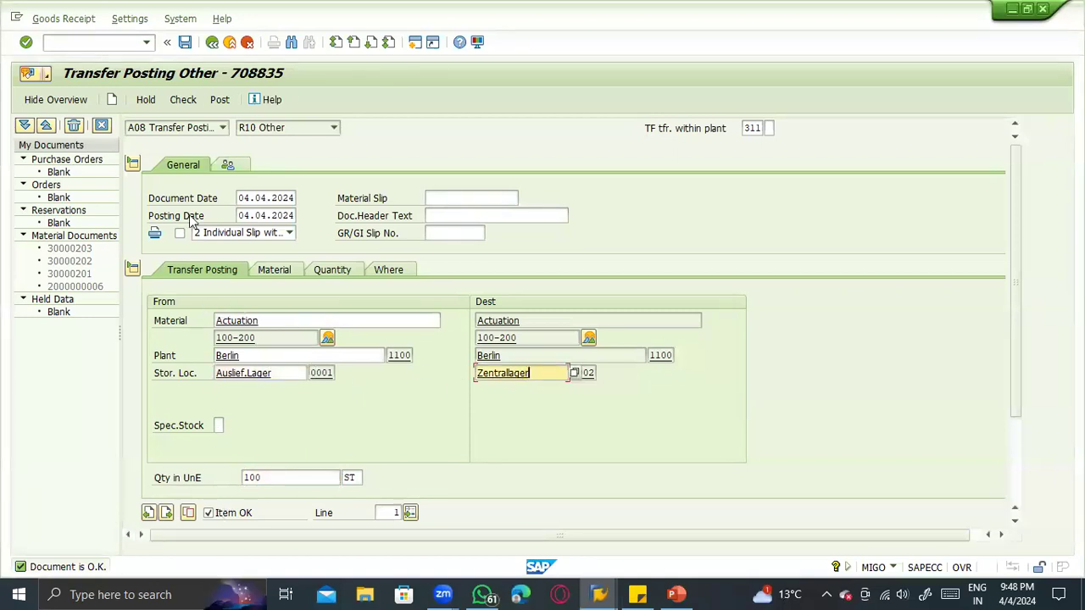
click(190, 105)
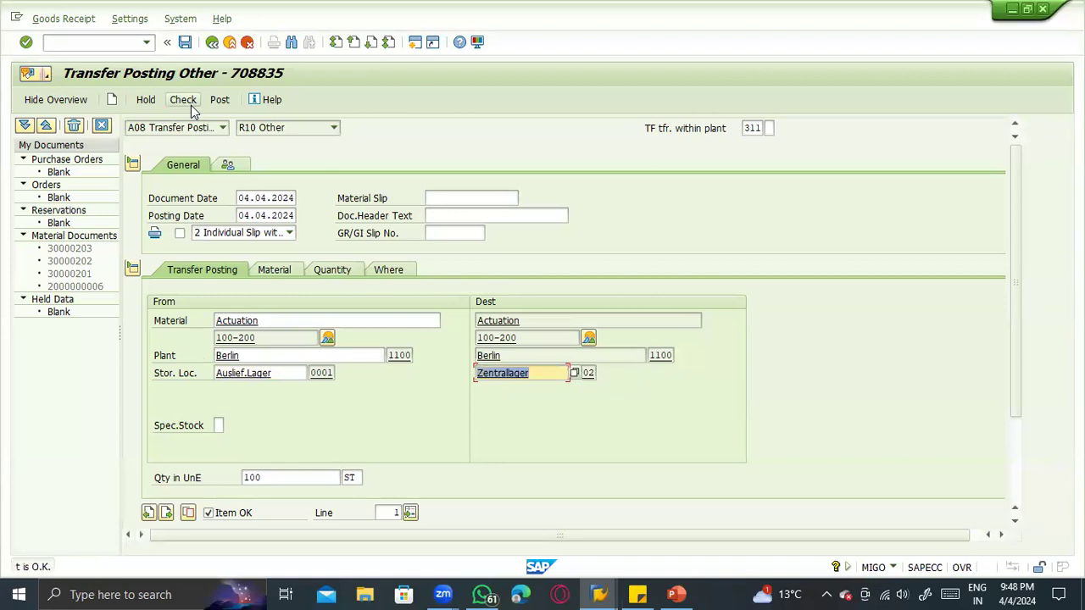
click(220, 99)
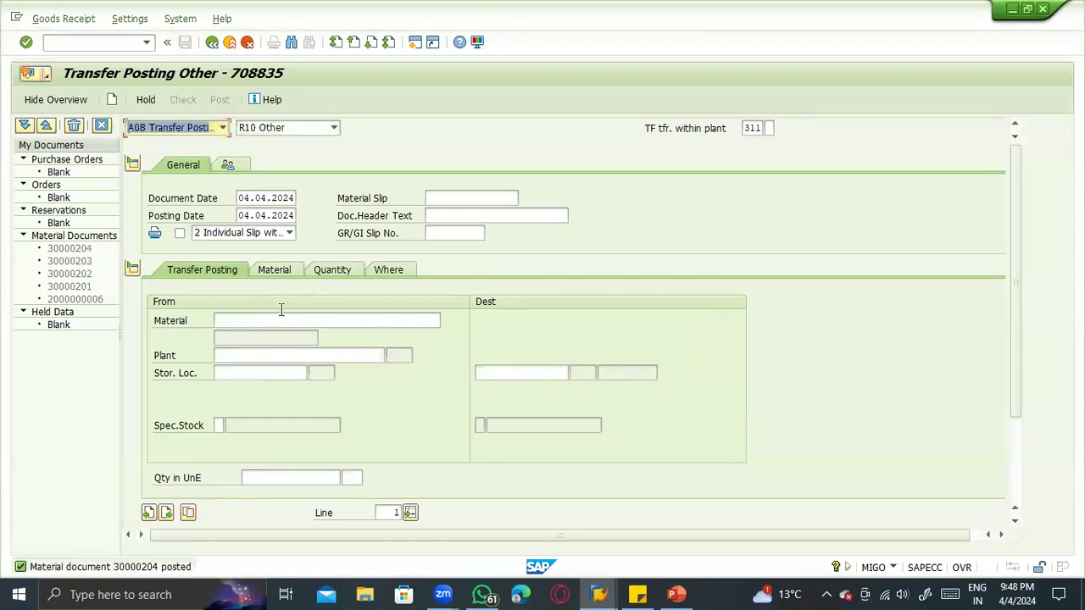
- Refresh the stock overview of material 100-200 and compare the unrestricted-use stock of storage locations 0001 and 0002
key(alt+Tab)
key(alt+Tab)
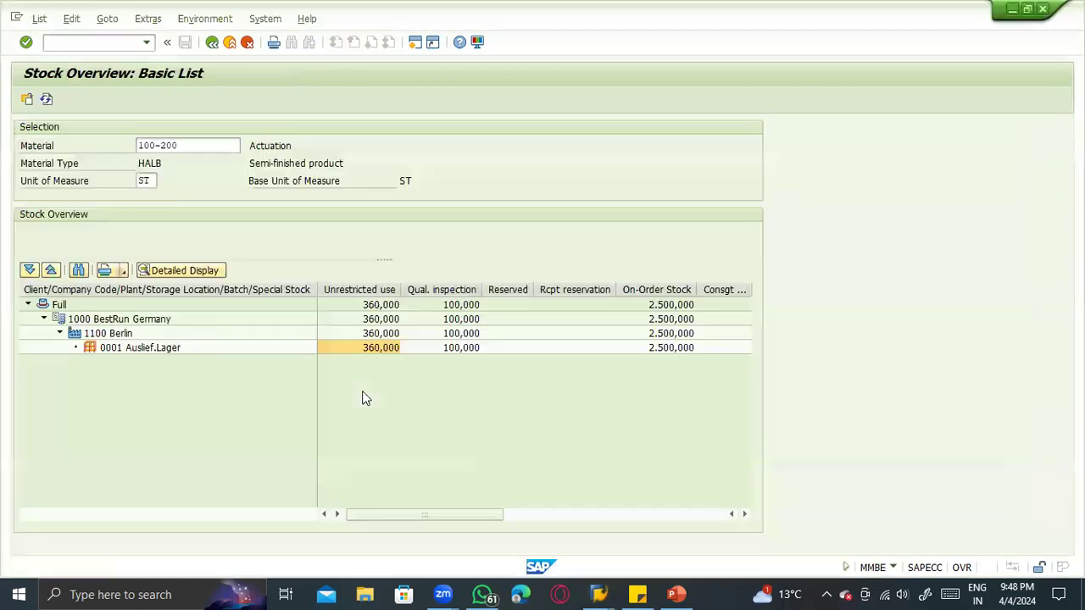
click(377, 355)
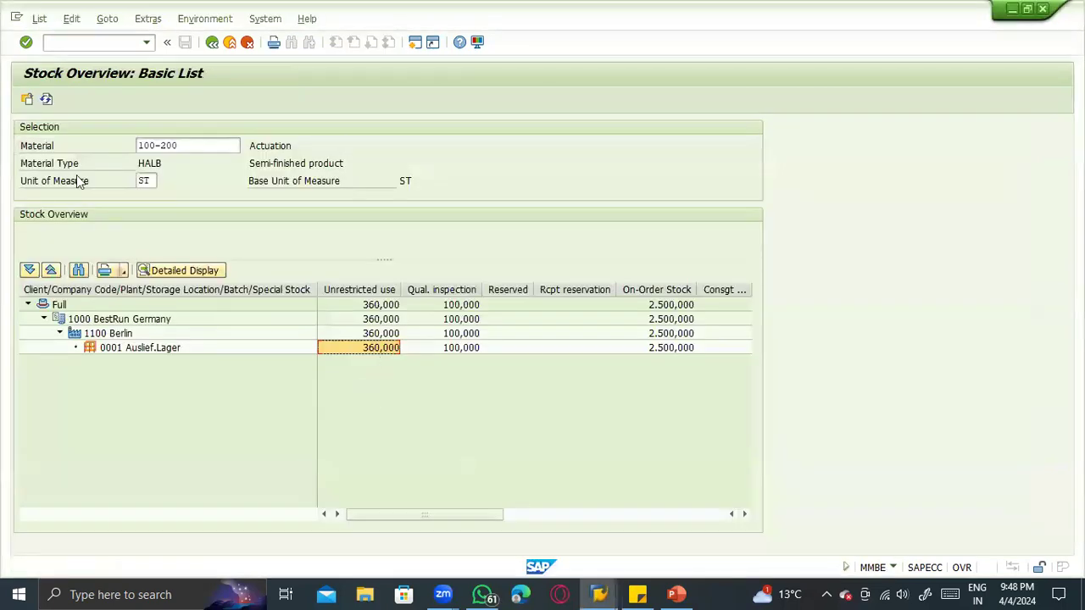
click(47, 100)
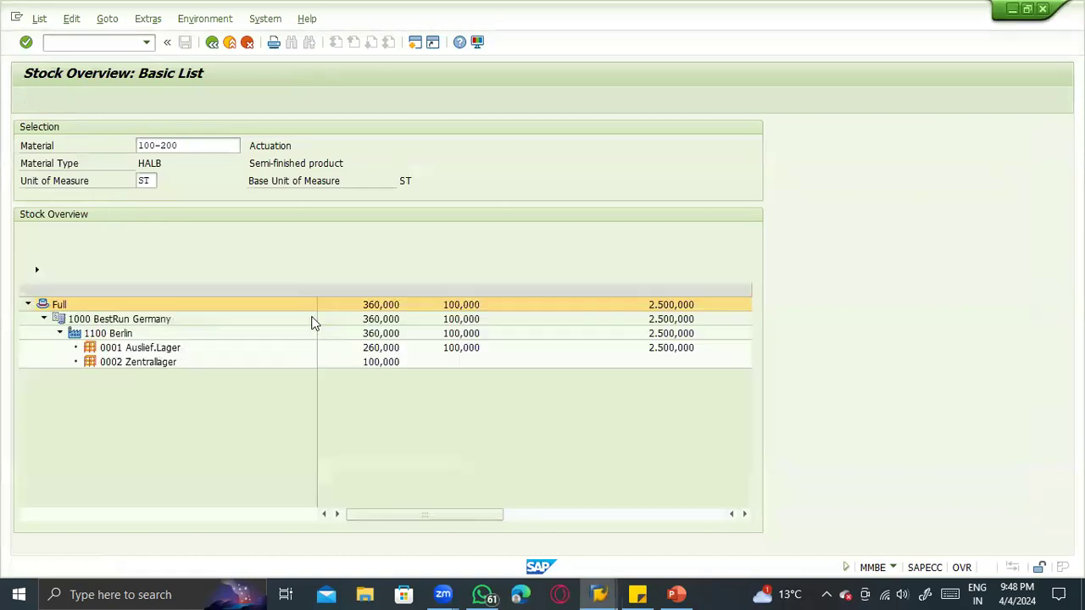
click(373, 348)
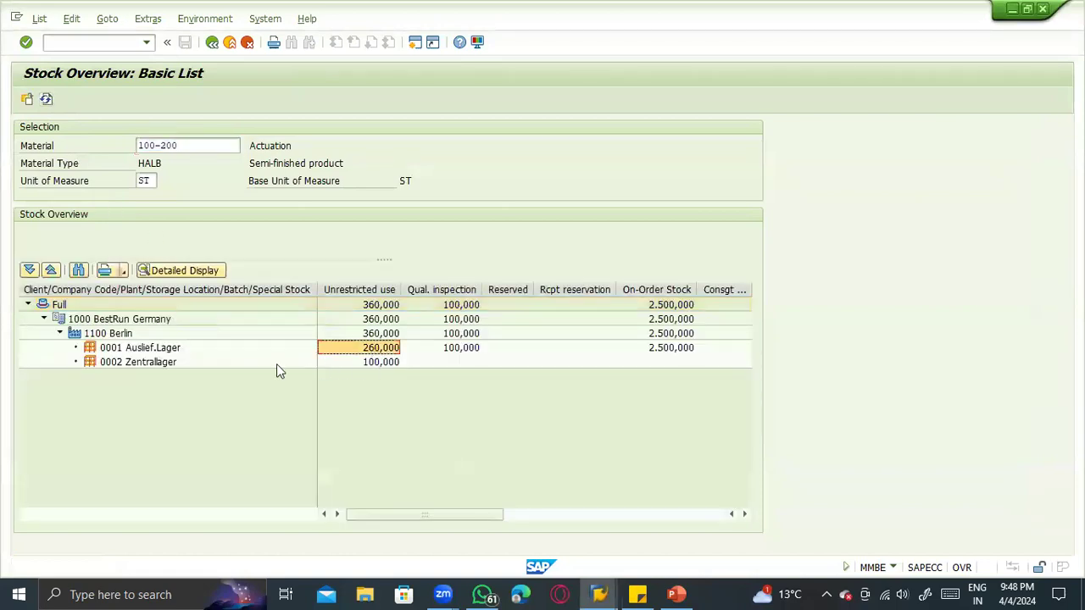
click(129, 363)
click(369, 363)
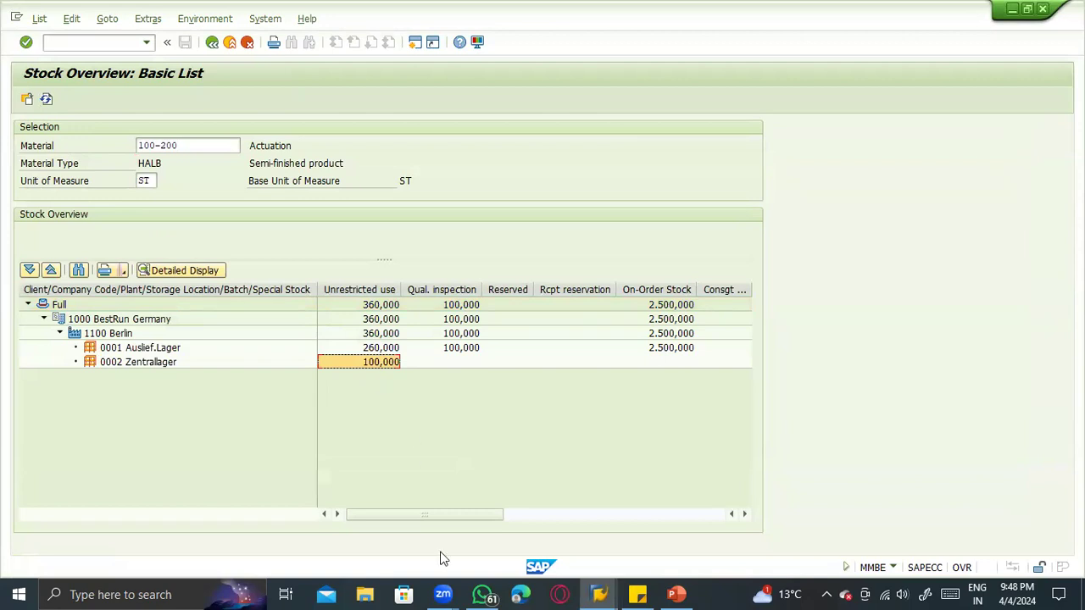
- Switch to the PowerPoint presentation and examine storage locations 0001 and 0002 on the Inventory Management slide
click(674, 594)
click(126, 309)
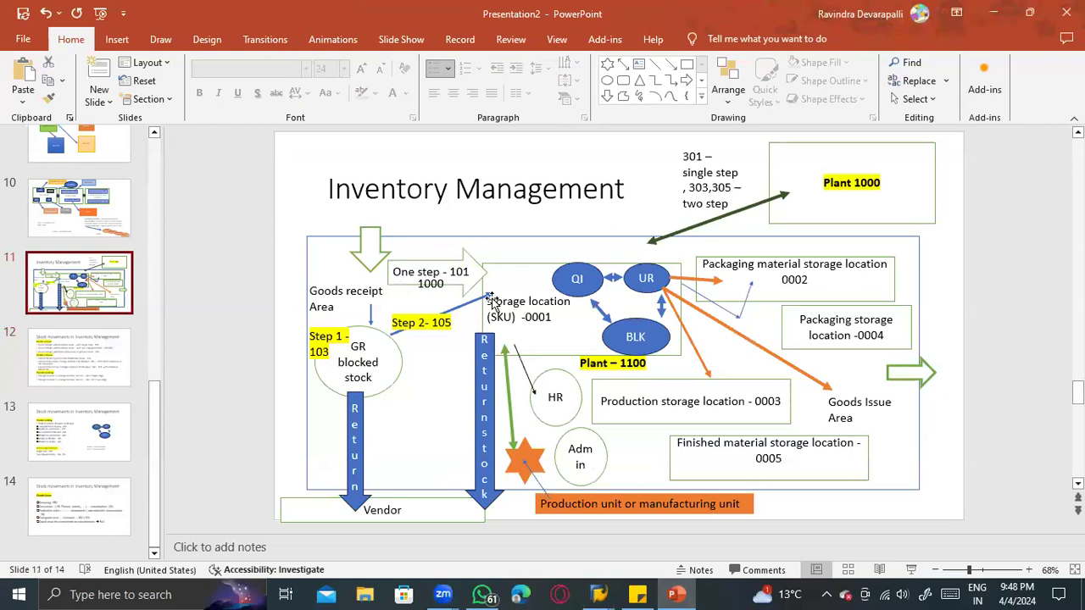
click(549, 315)
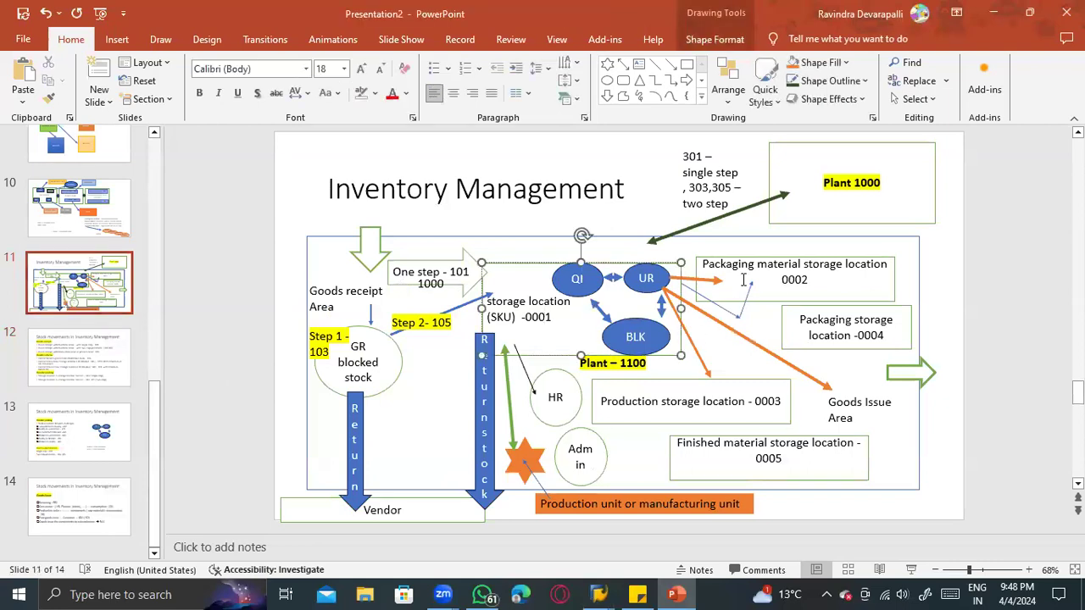
click(743, 280)
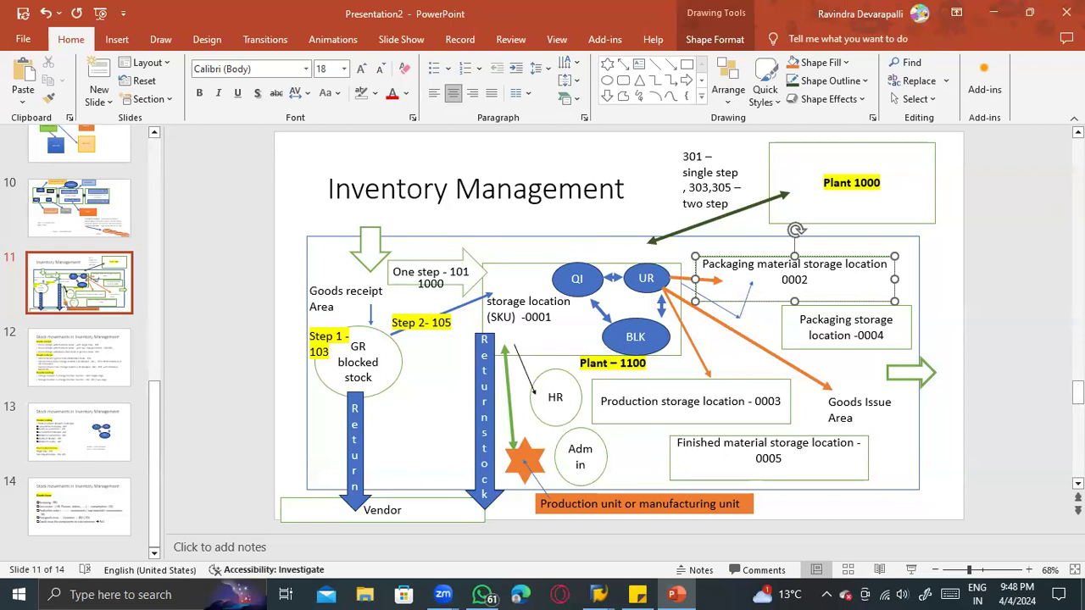
- Return to the MIGO transfer posting in SAP and set the movement type to 313 with R10 Other as reference
key(alt+Tab)
key(alt+Tab)
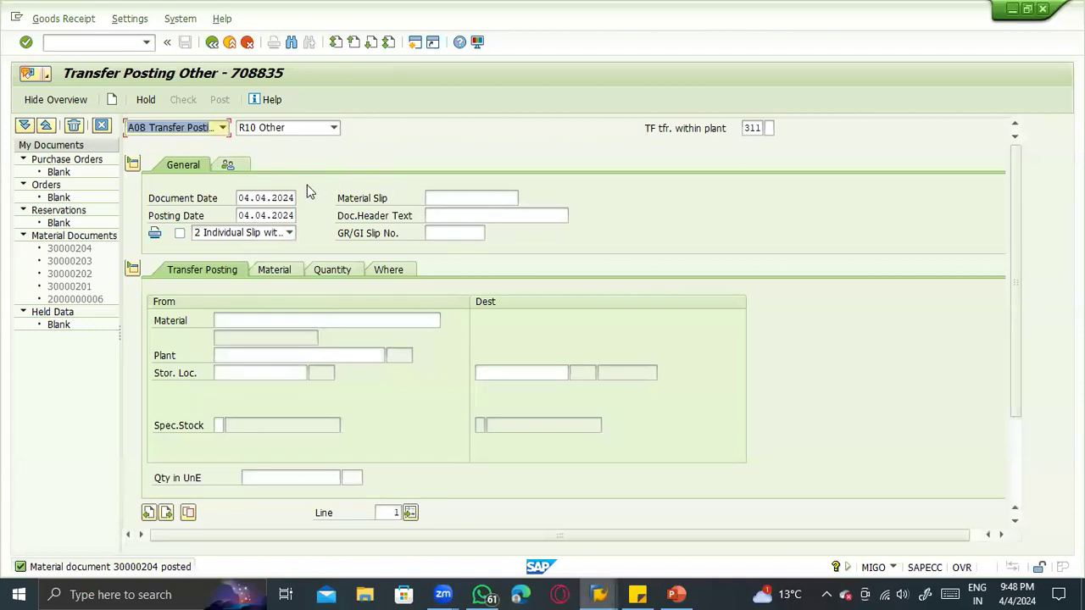
click(198, 129)
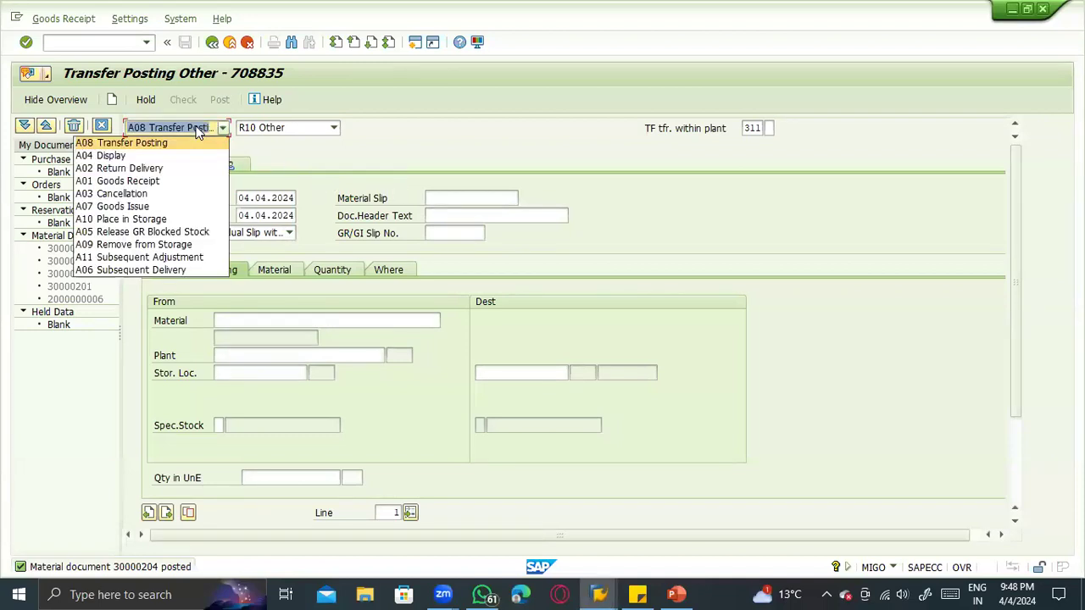
click(187, 139)
click(294, 129)
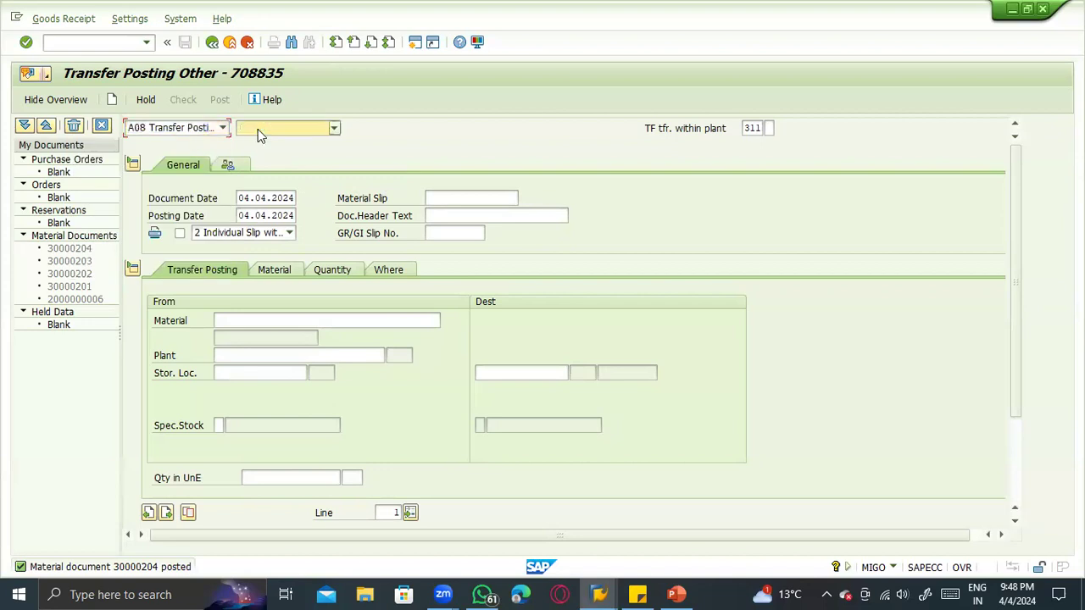
click(312, 136)
text(313)
key(Return)
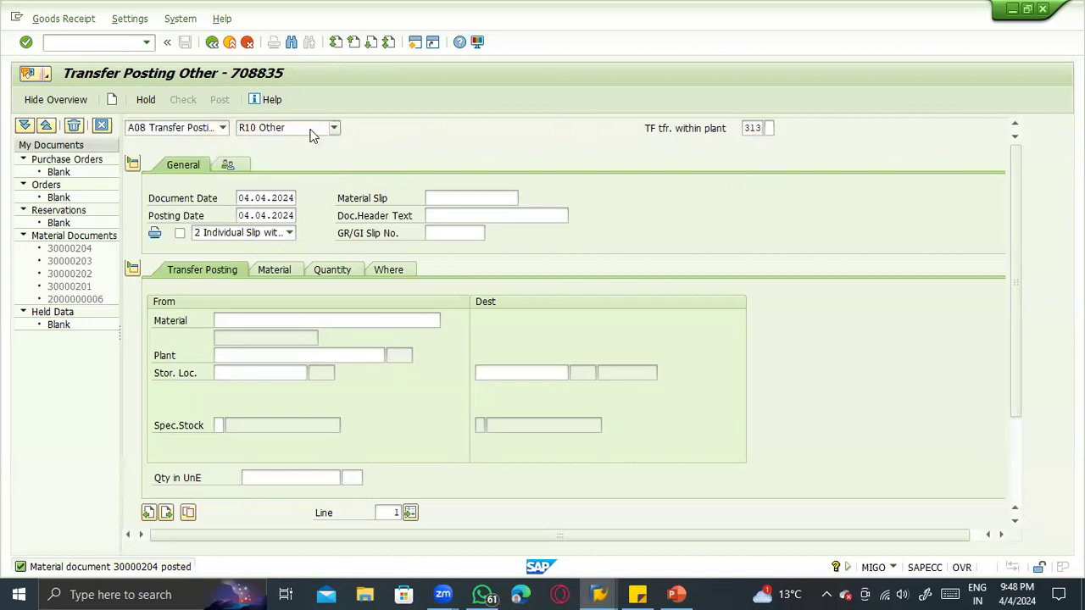
key(Return)
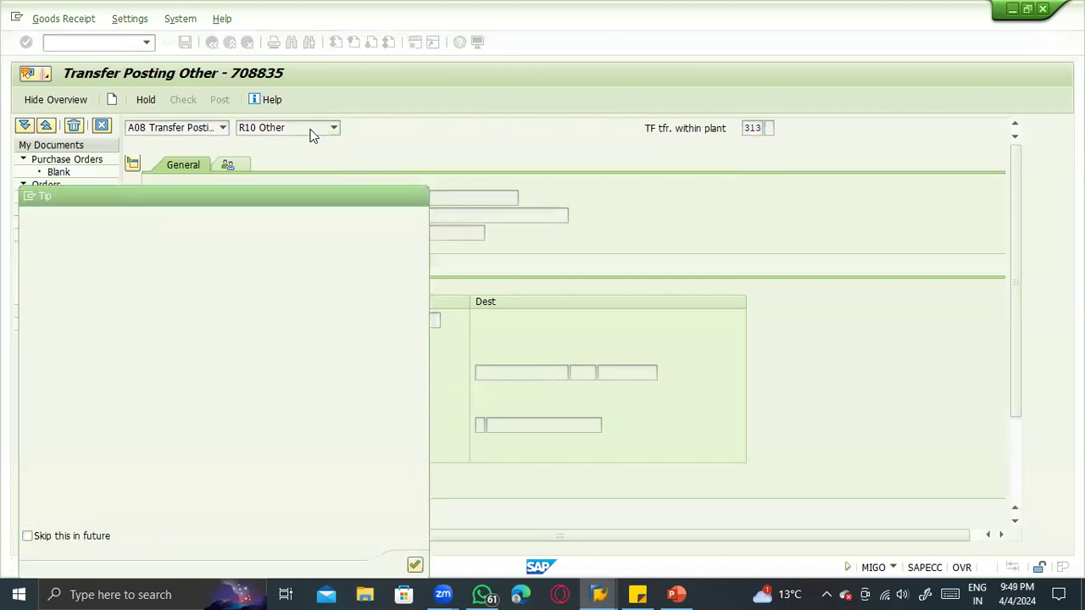
- Enter material 100-200, plant 1100 and storage location 0001 as the source of the 313 transfer posting
click(378, 271)
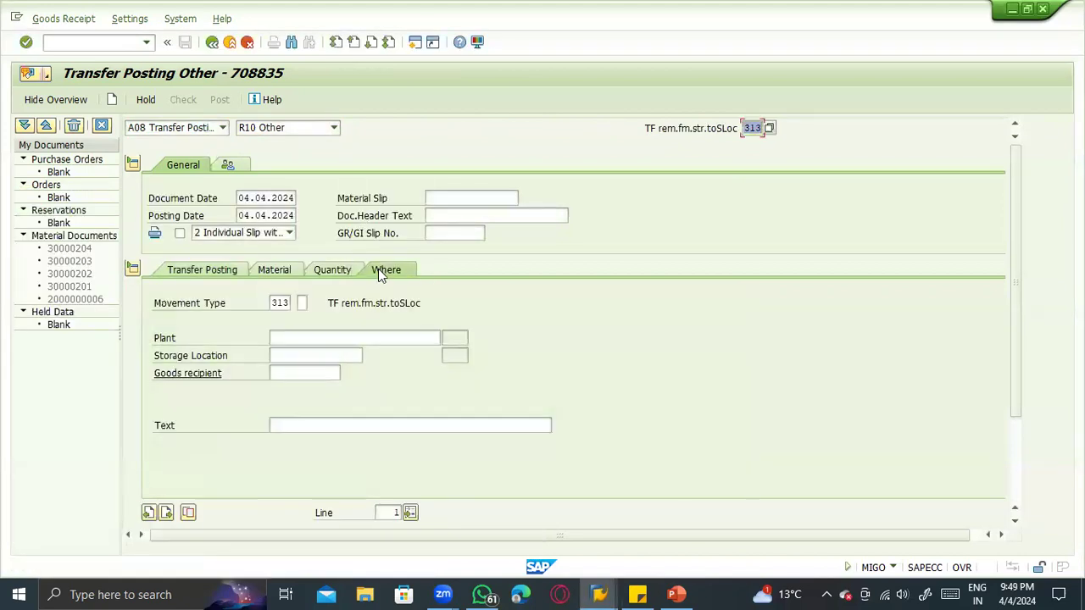
click(278, 332)
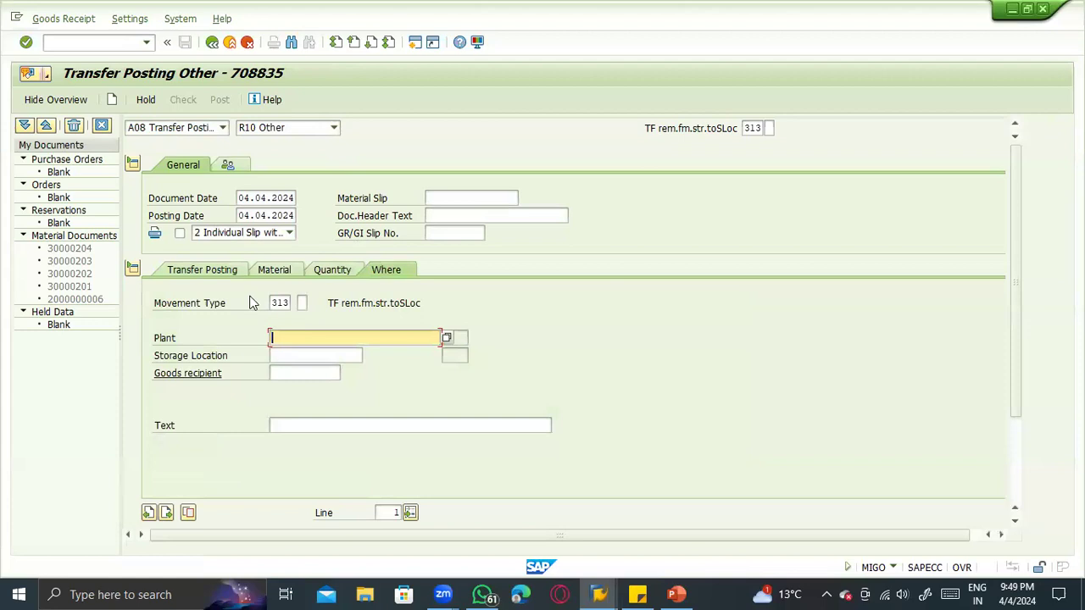
click(213, 269)
click(263, 322)
click(246, 335)
click(254, 357)
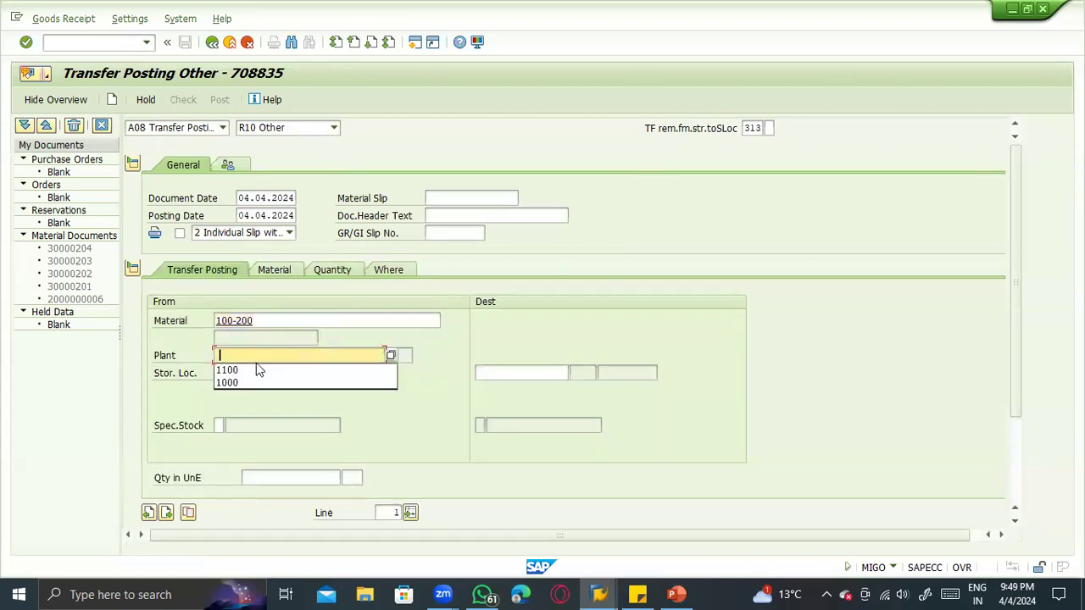
click(259, 369)
click(262, 374)
click(262, 374)
click(261, 385)
key(Return)
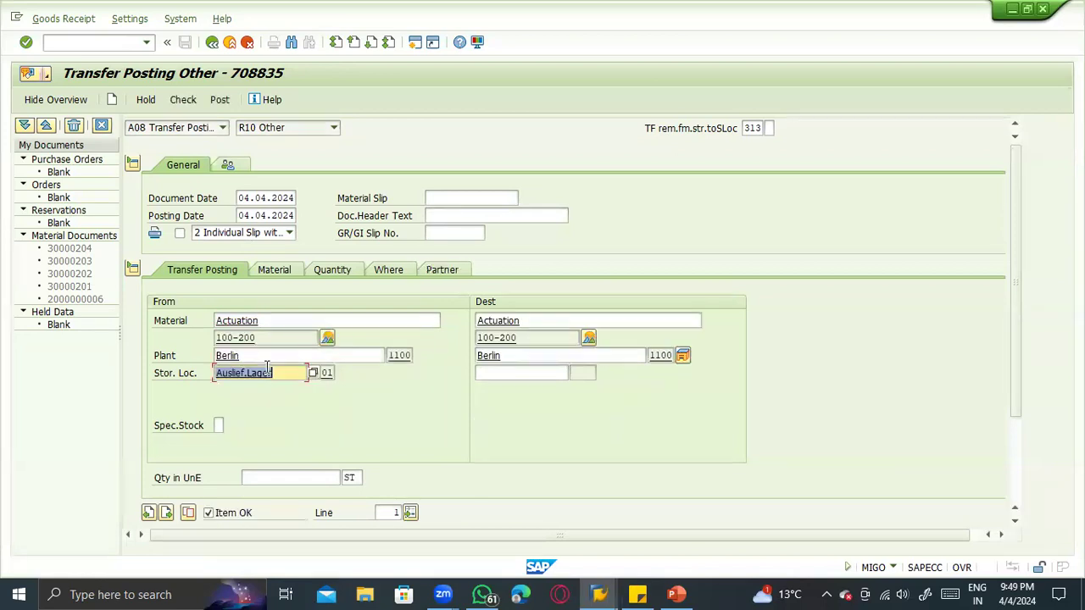
- Set the quantity of the 313 transfer posting to 50 ST
click(280, 475)
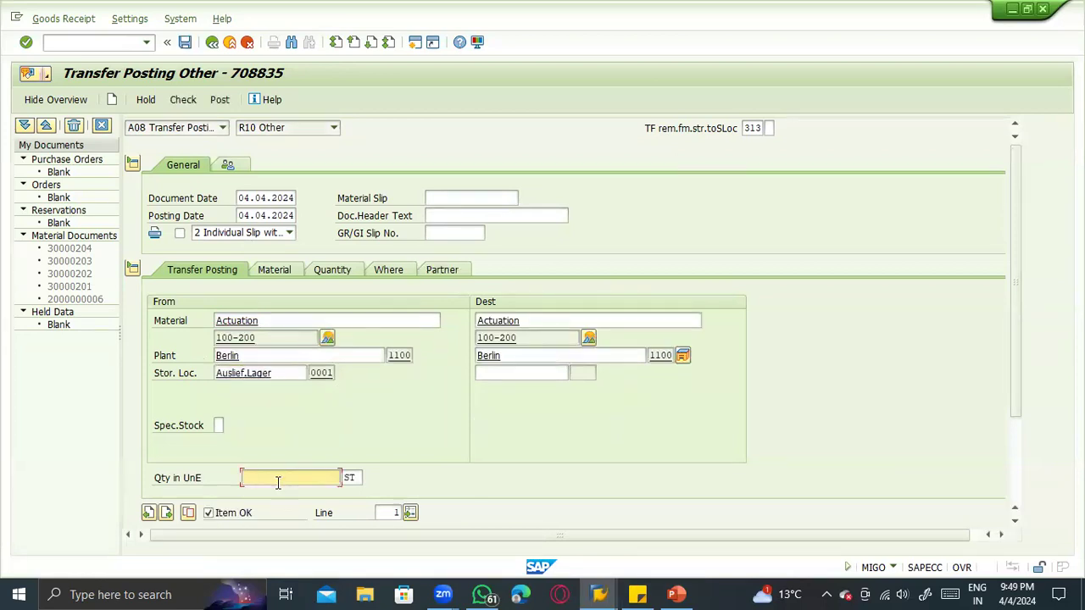
click(277, 482)
click(276, 476)
text(50)
key(Return)
- Enter destination storage location 0002 for the 313 transfer, and check and post the document
click(491, 376)
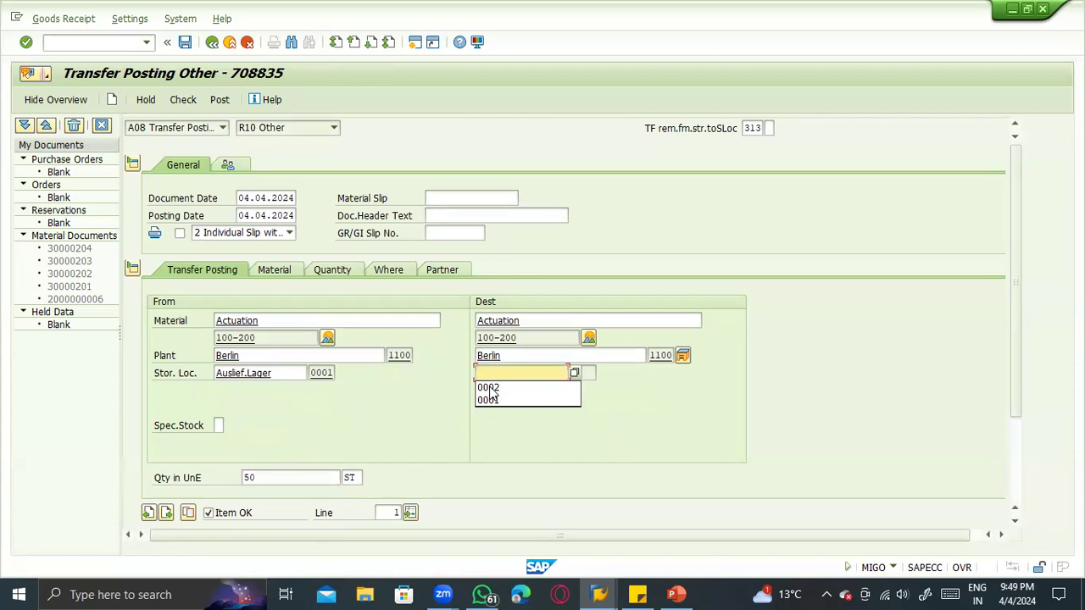
click(494, 387)
key(Return)
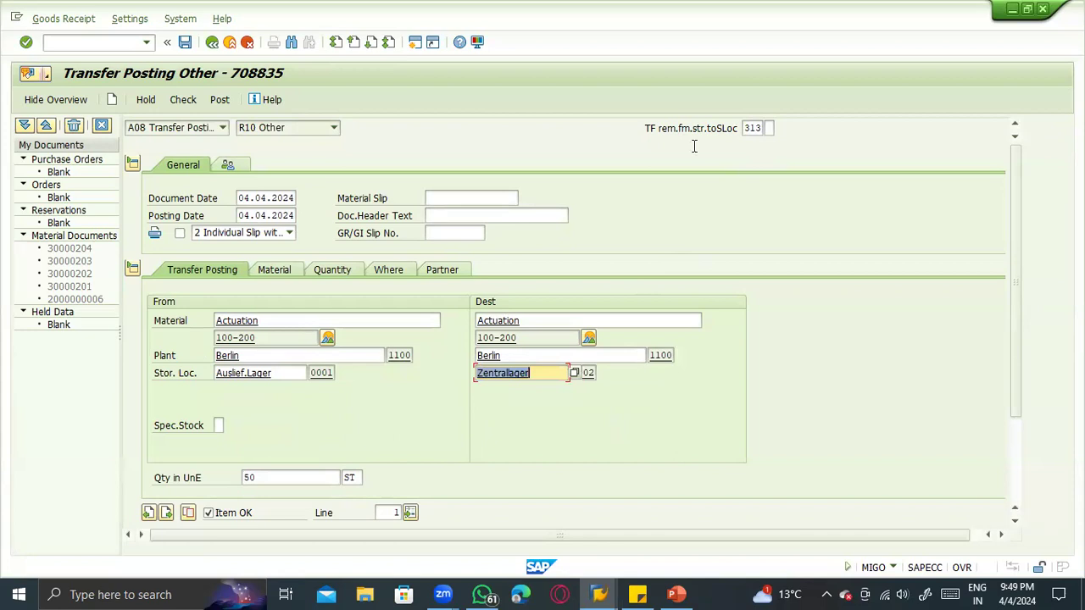
click(184, 102)
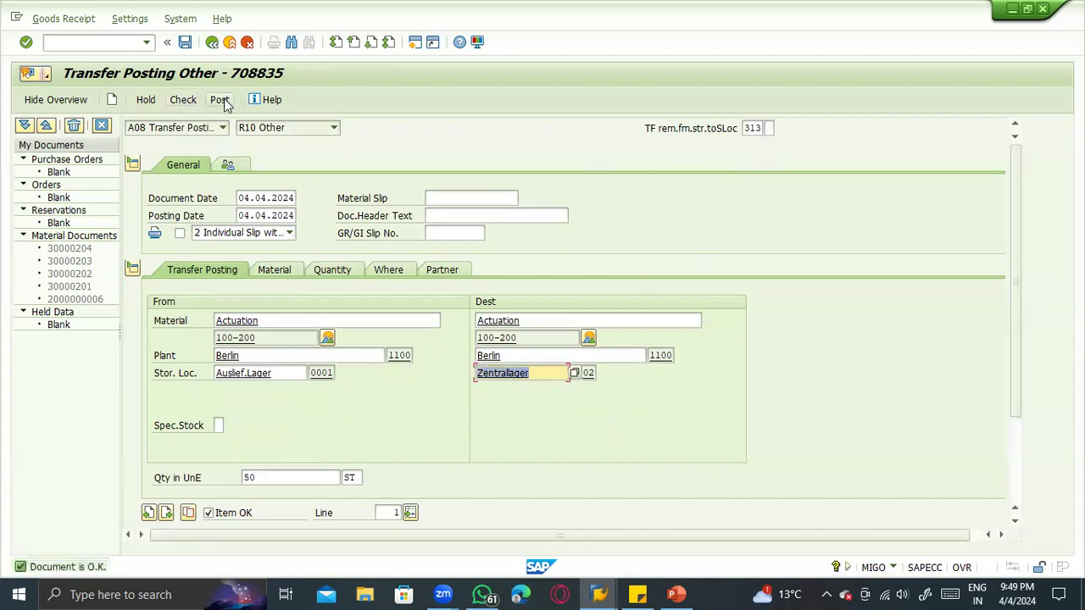
click(222, 101)
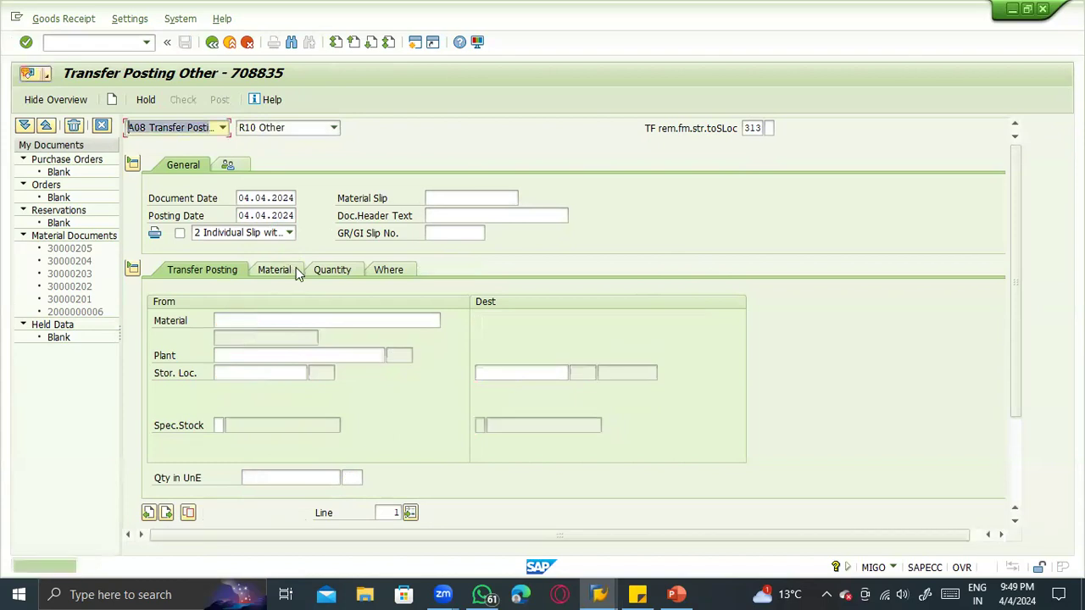
- Refresh the stock overview after the 313 posting and compare the unrestricted-use stock of storage locations 0001 and 0002
key(alt+Tab)
click(377, 367)
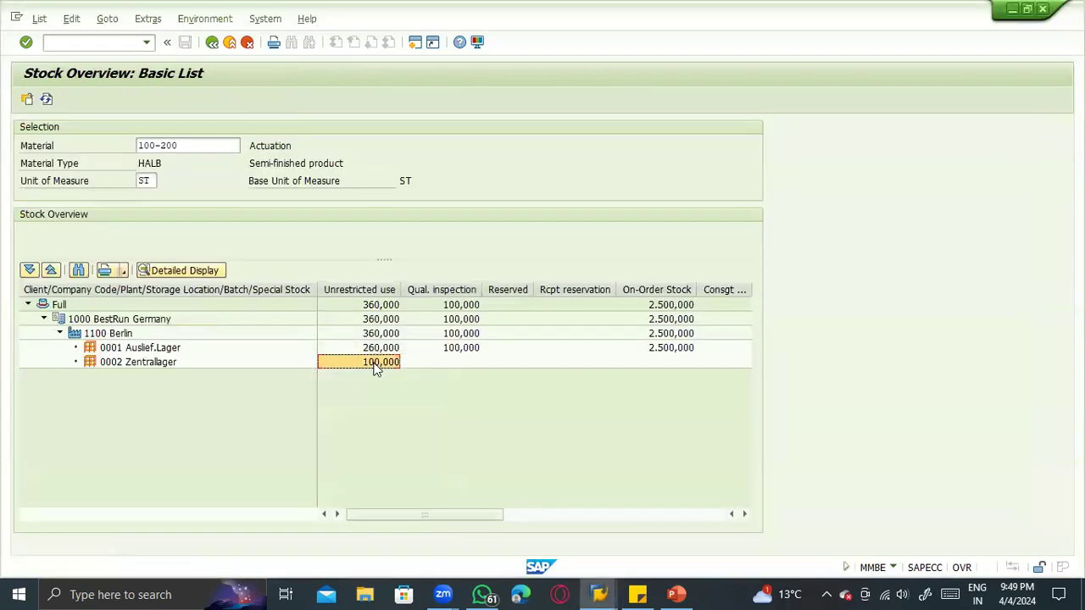
click(47, 100)
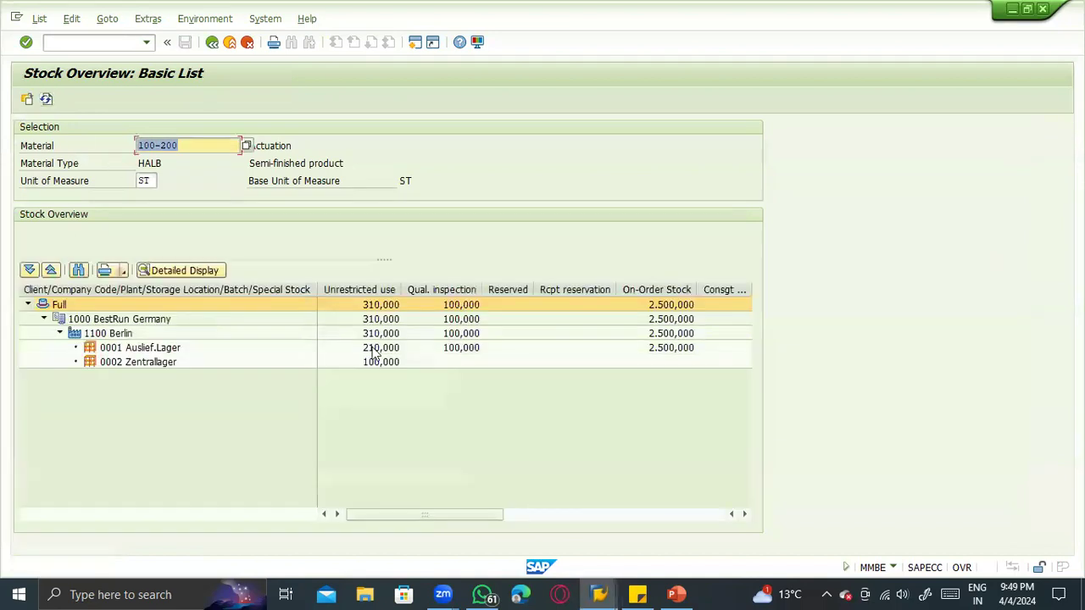
click(378, 349)
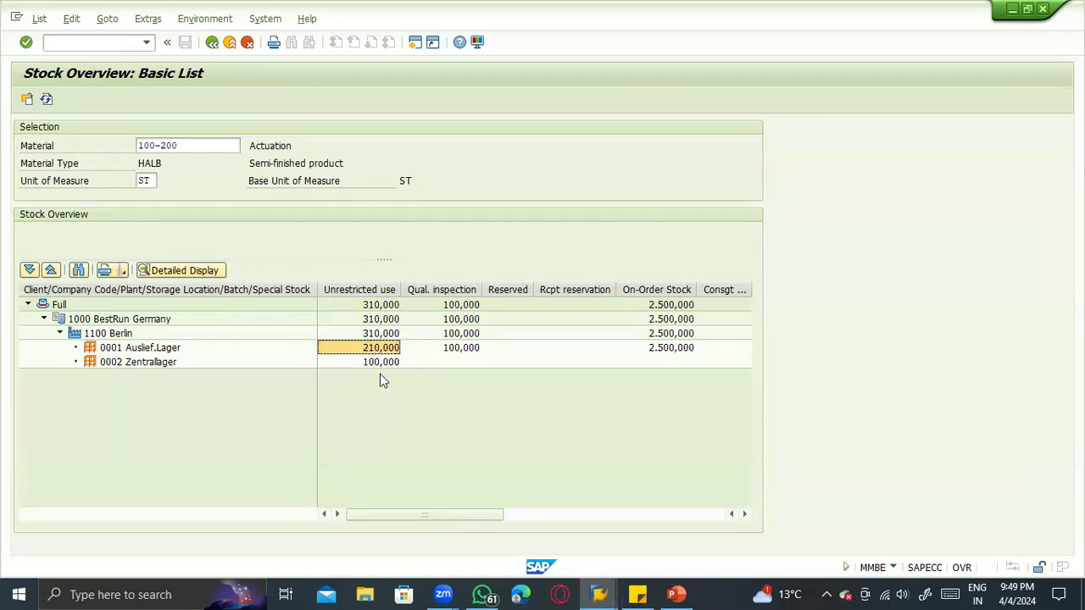
click(380, 366)
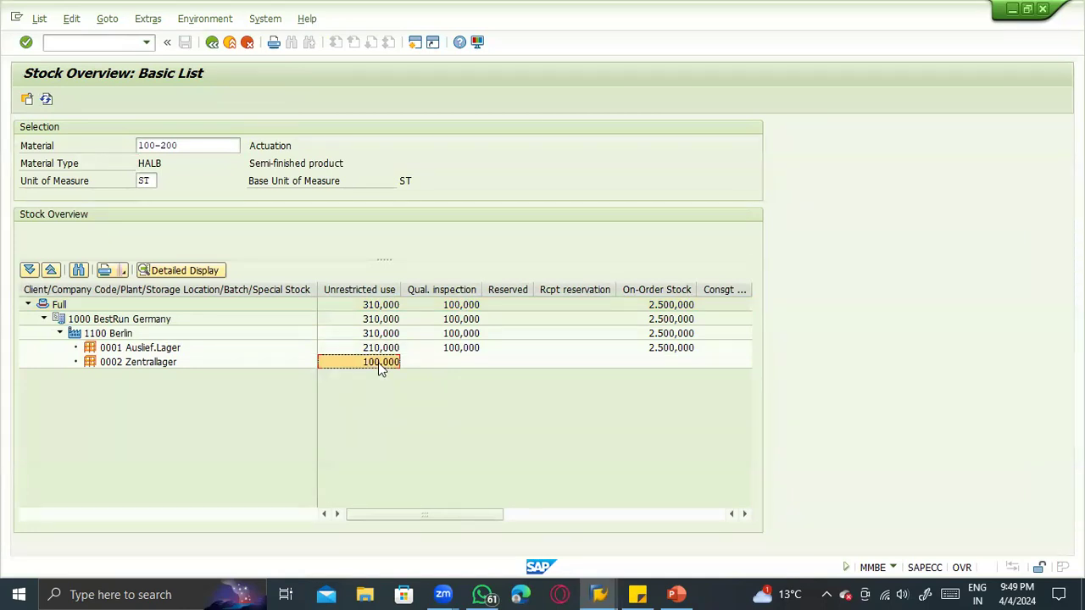
click(381, 348)
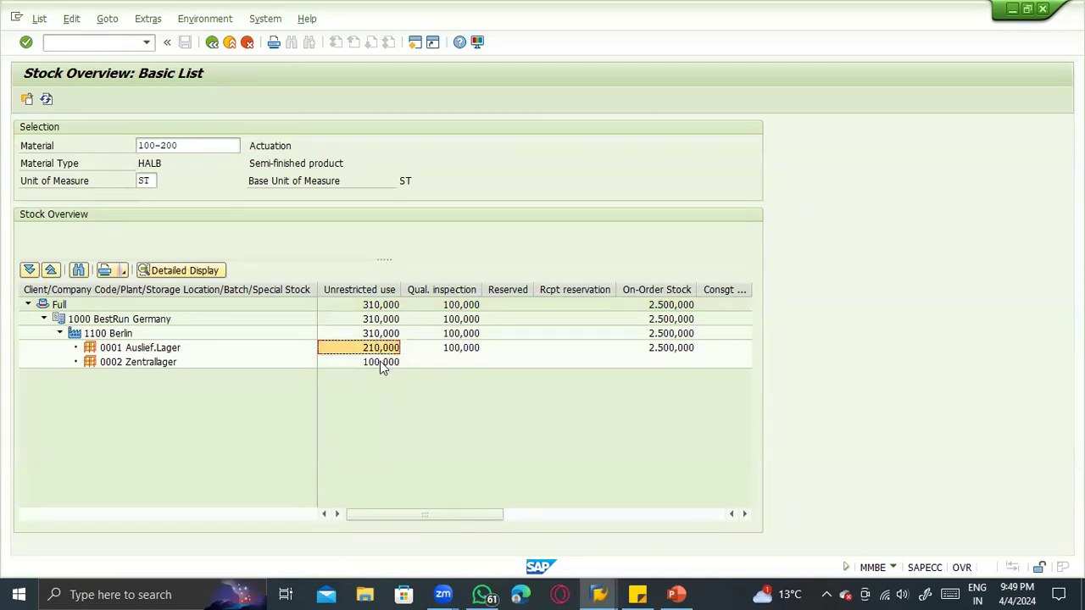
click(383, 362)
click(381, 348)
click(384, 363)
click(381, 349)
click(382, 362)
click(381, 349)
- Examine the Transfer (SLoc) stock of material 100-200 in the stock overview
click(551, 515)
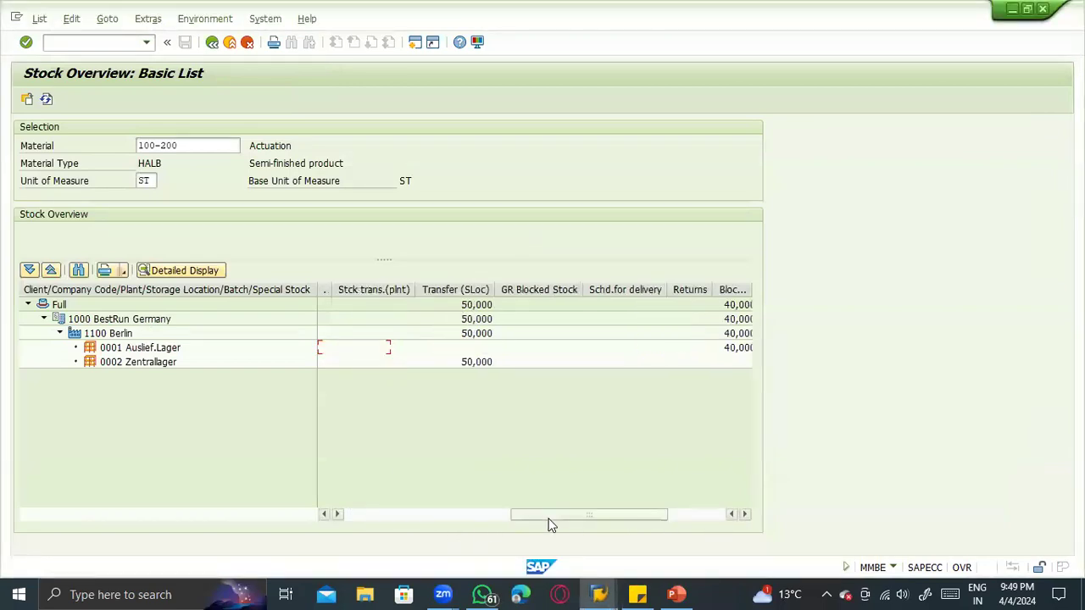
click(449, 291)
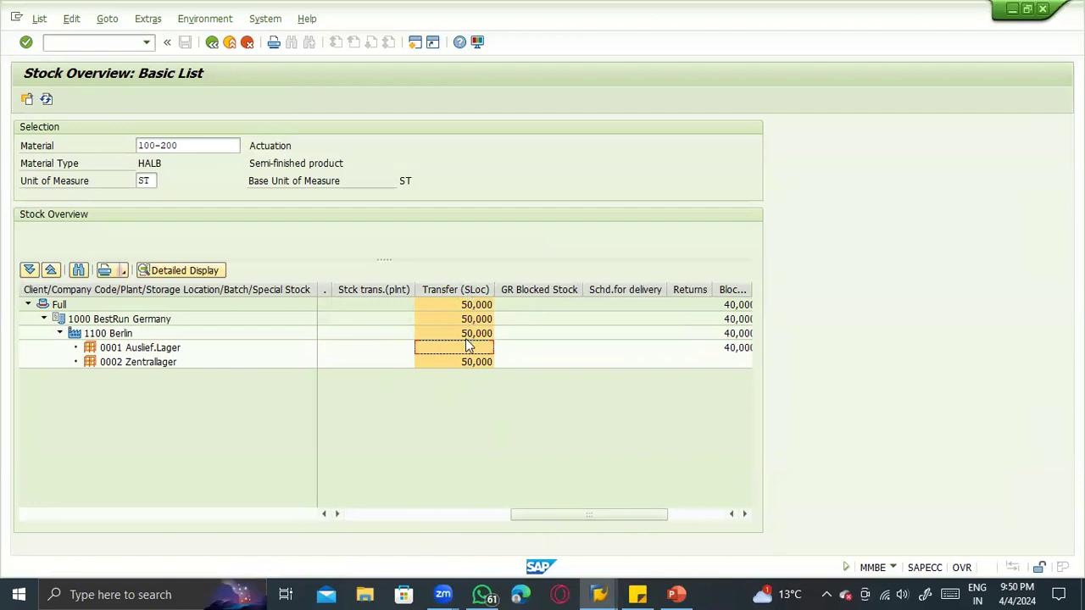
- Start a Place in Storage posting in MIGO with reference to material document 30000205 and load its item
key(F3)
click(222, 127)
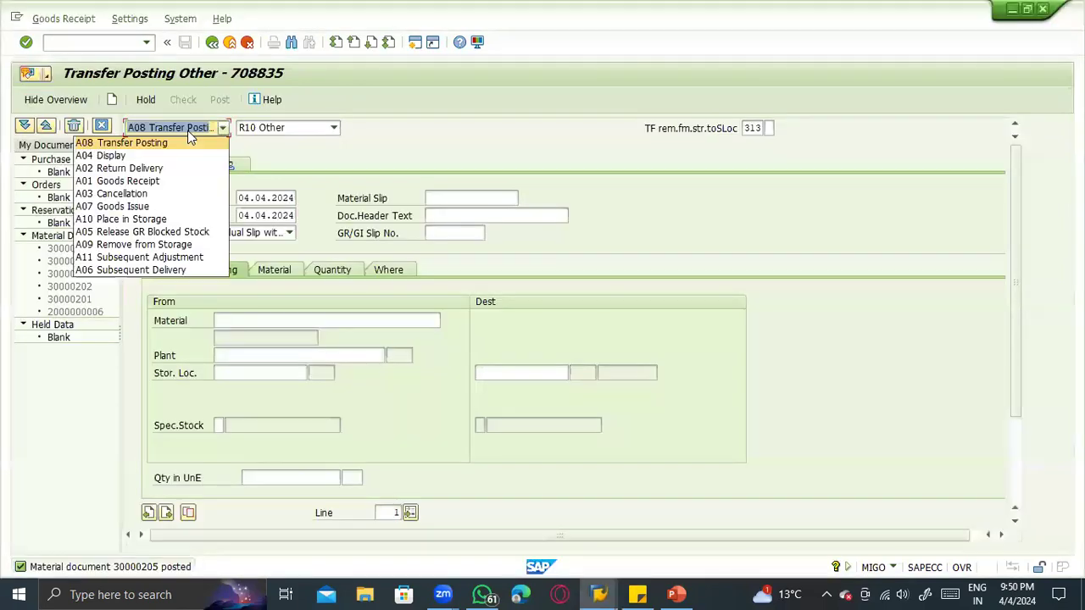
click(174, 218)
click(383, 128)
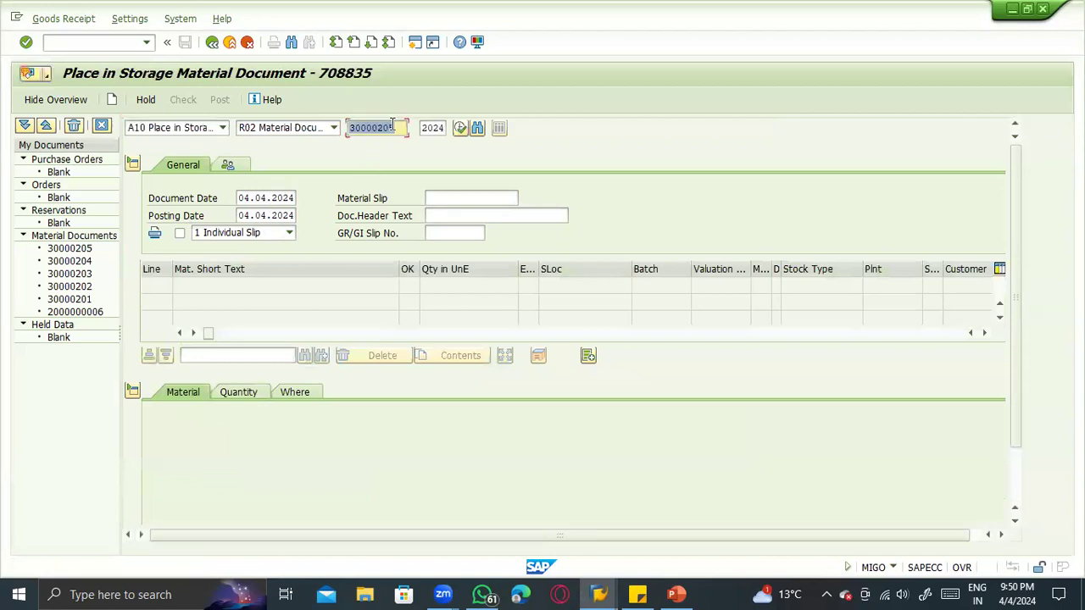
key(Return)
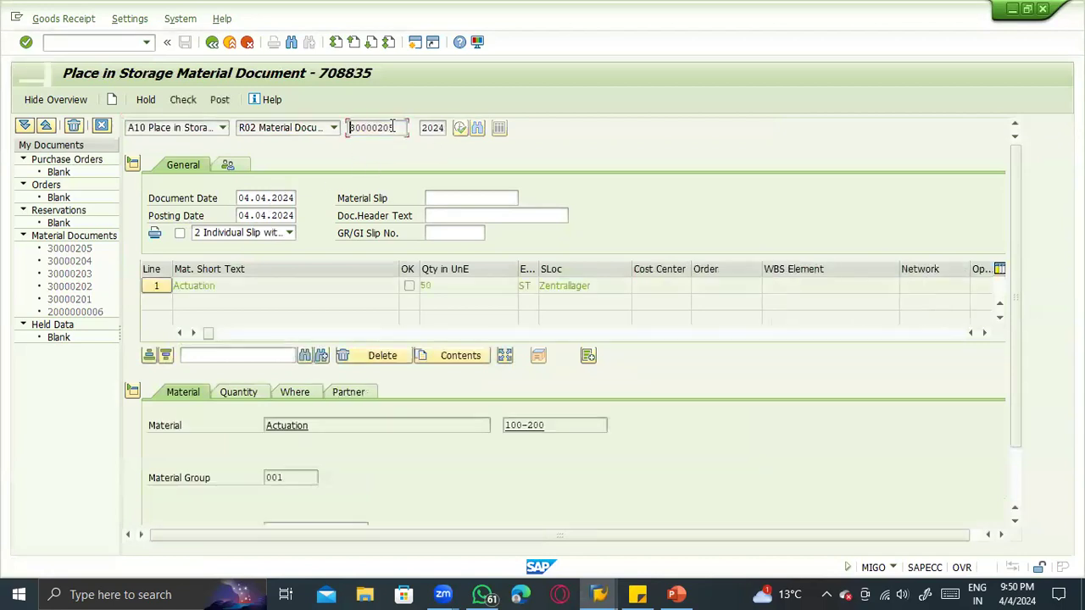
- Review movement type 315 and the storage location of the Place in Storage item, and check and post the document
click(305, 392)
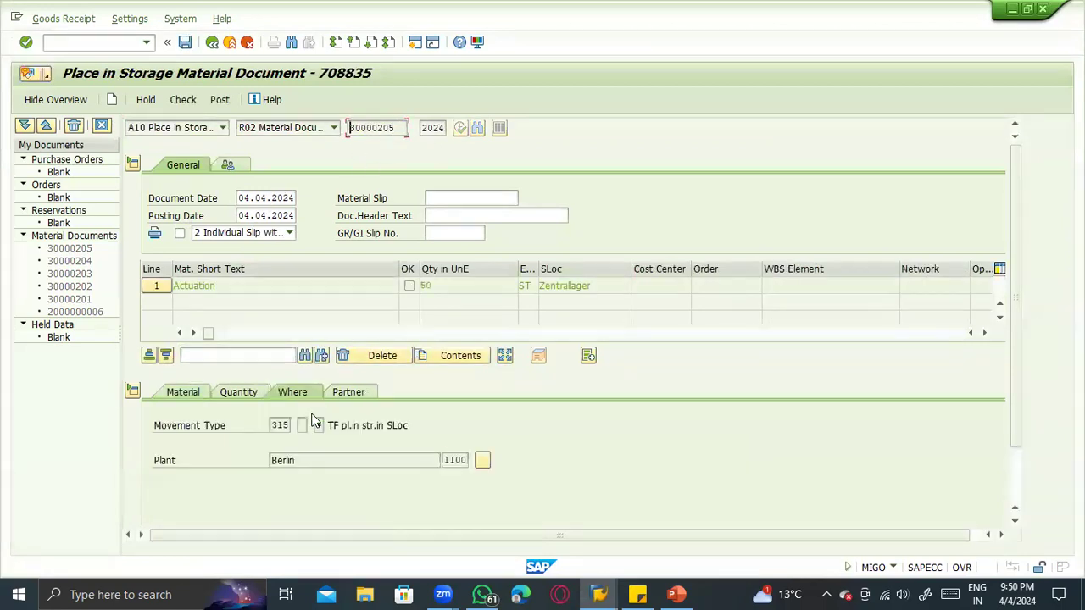
double_click(279, 425)
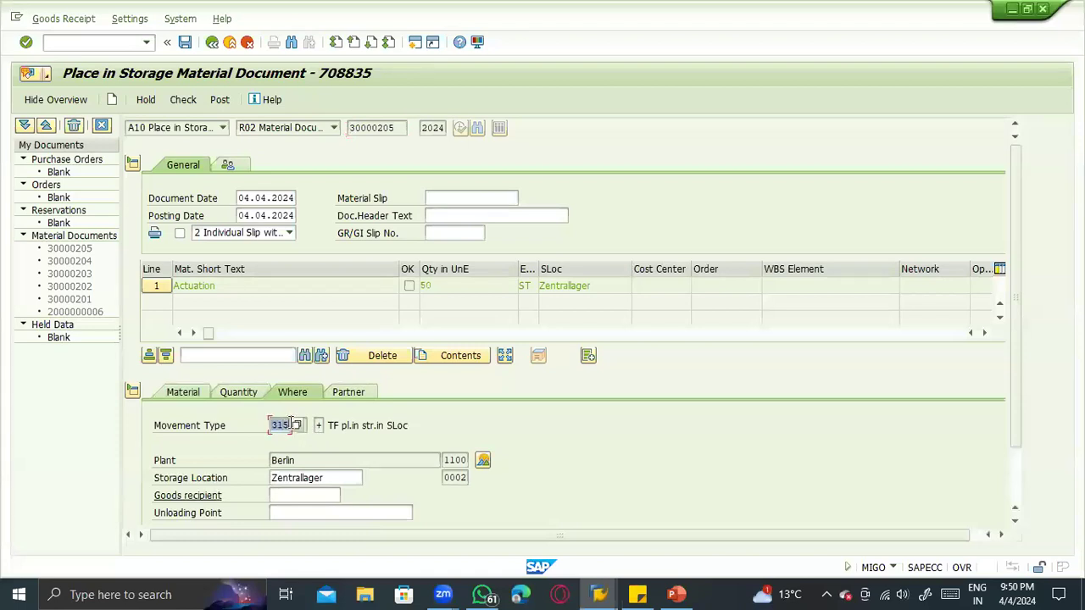
scroll(335, 459, down, 2)
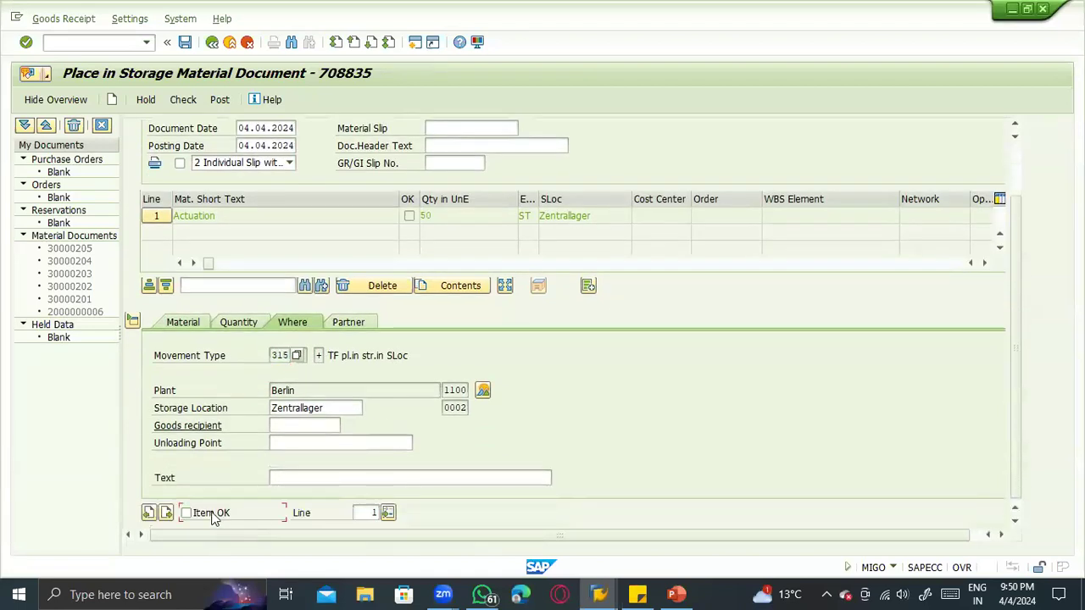
scroll(211, 519, up, 2)
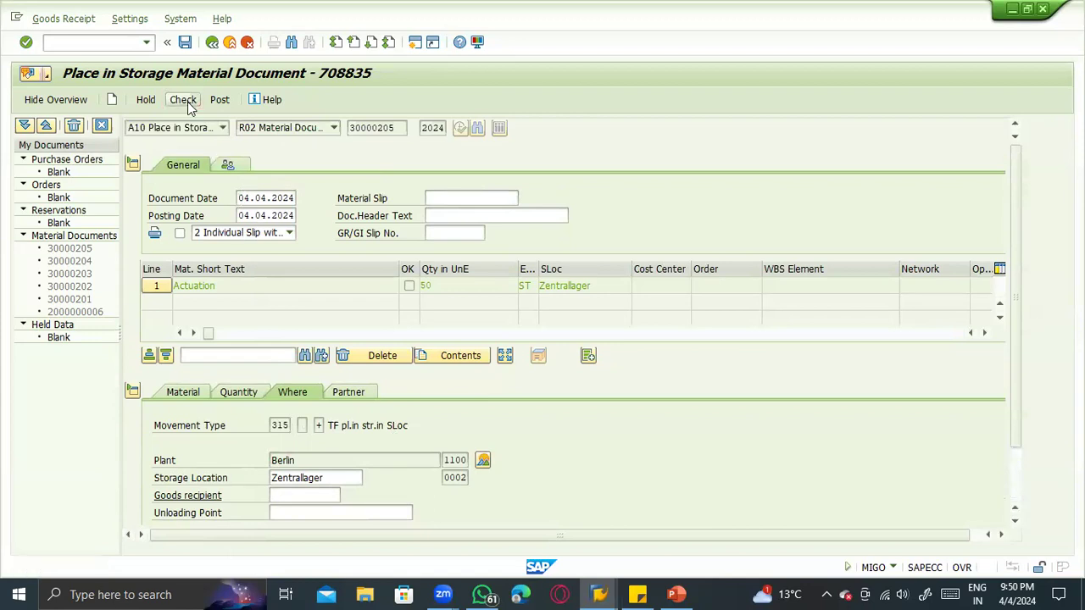
click(188, 102)
click(211, 103)
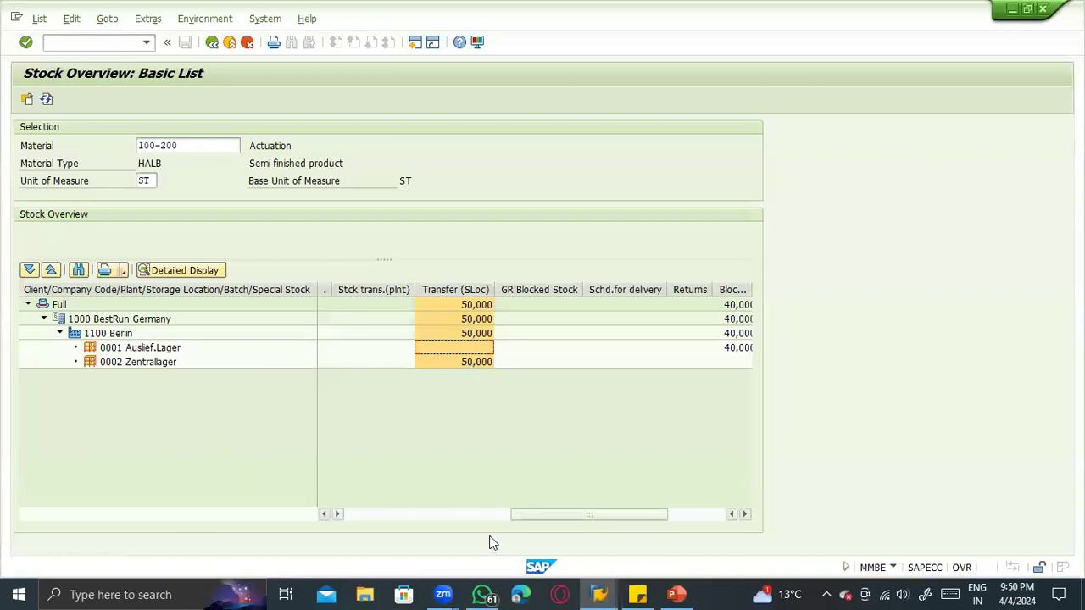
- Refresh the stock overview after the 315 posting and examine the unrestricted-use and Transfer (SLoc) stock of storage locations 0001 and 0002
drag(556, 514, 307, 514)
click(380, 364)
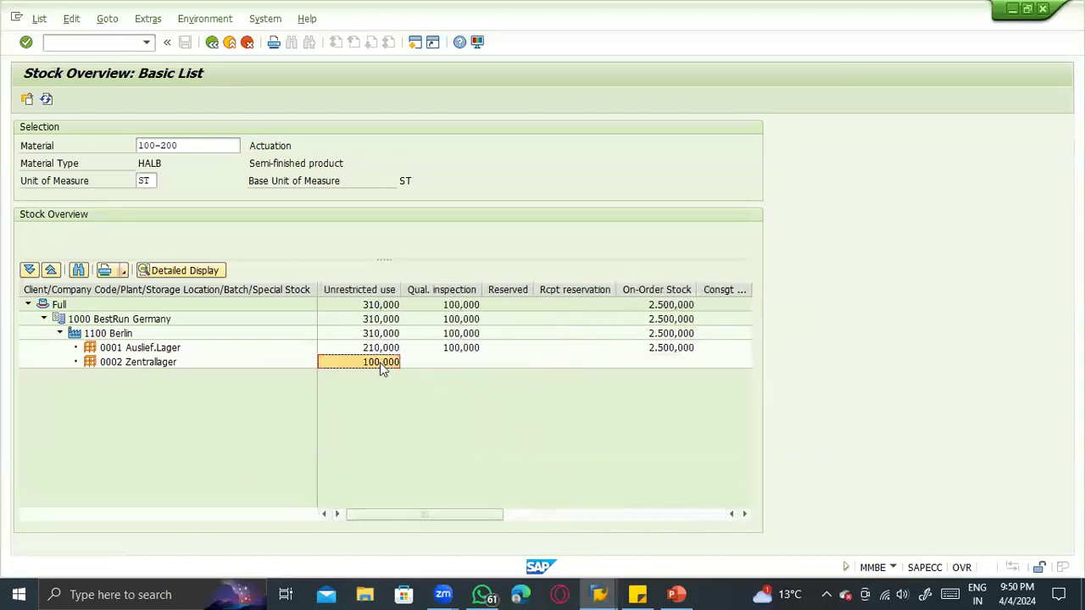
click(46, 99)
key(Up)
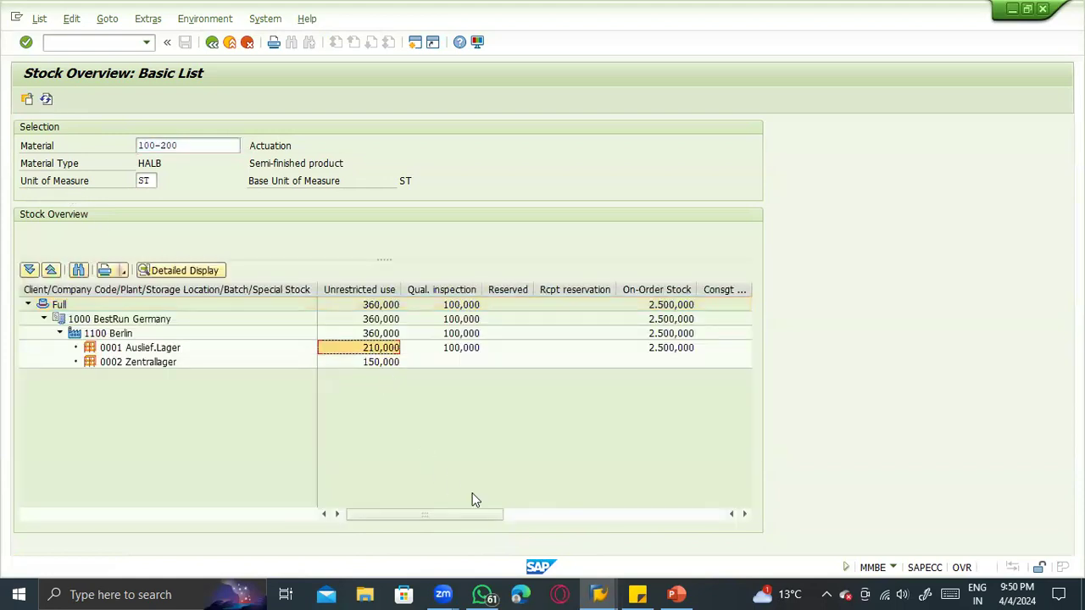
click(508, 515)
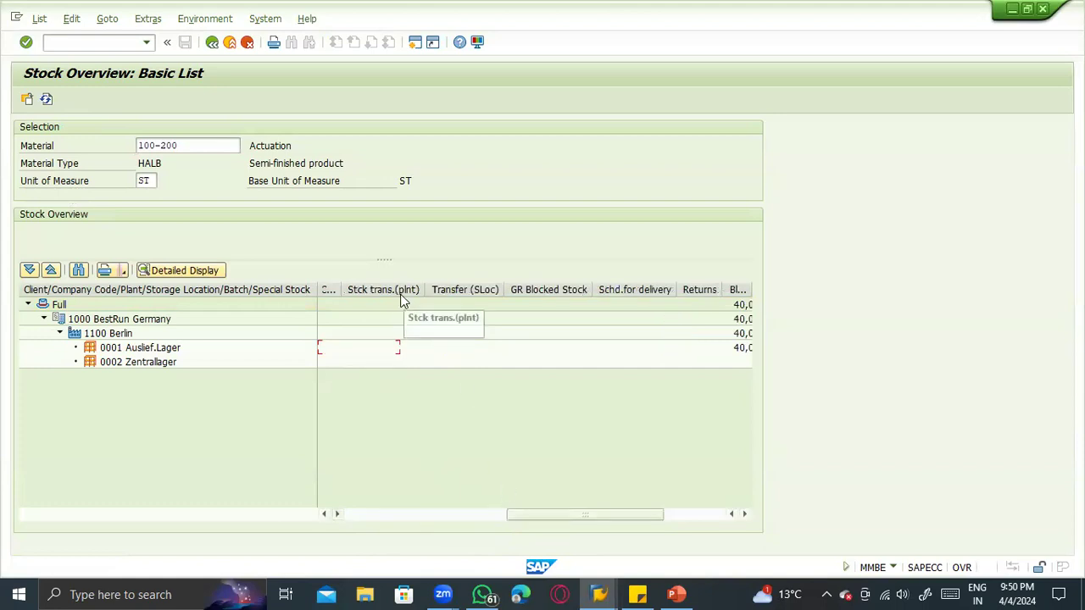
click(453, 291)
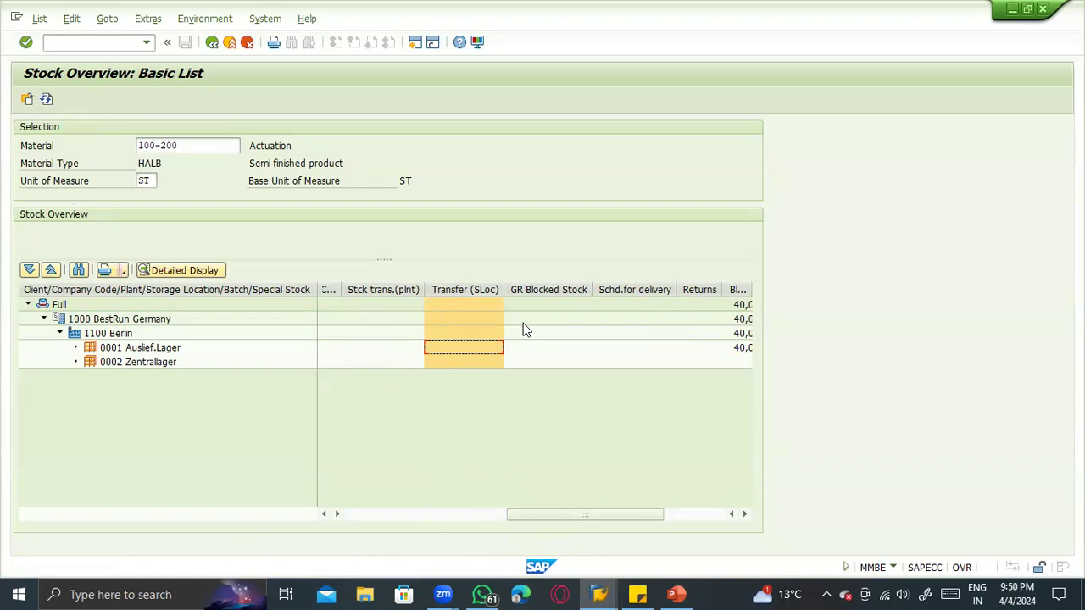
- Switch to the PowerPoint presentation and review the transfer posting and plant-to-plant movement types on slides 12 and 13
key(alt+Tab)
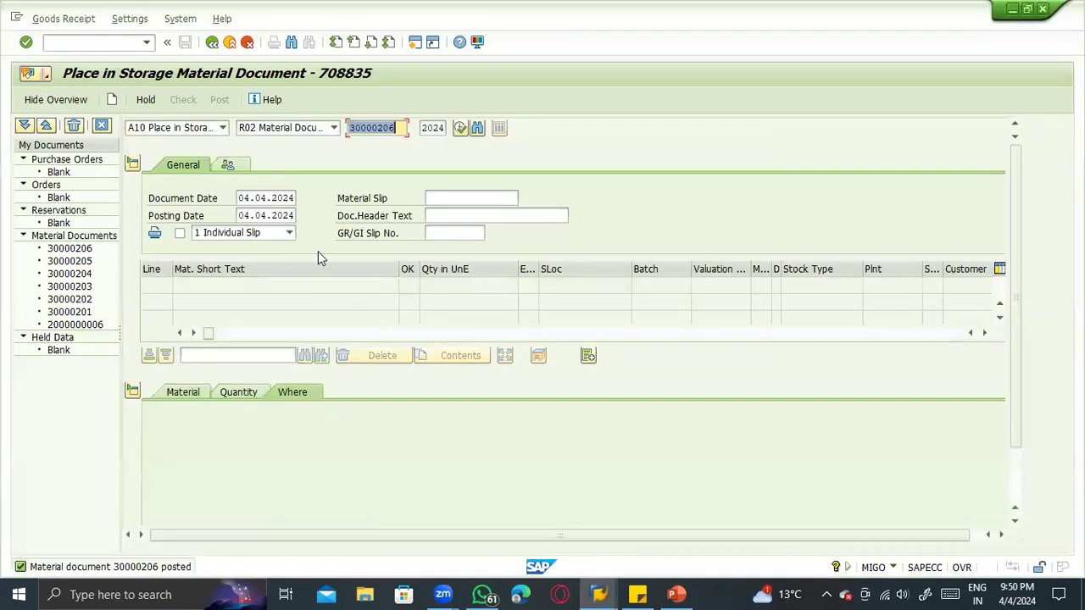
key(alt+Tab)
key(alt+Tab)
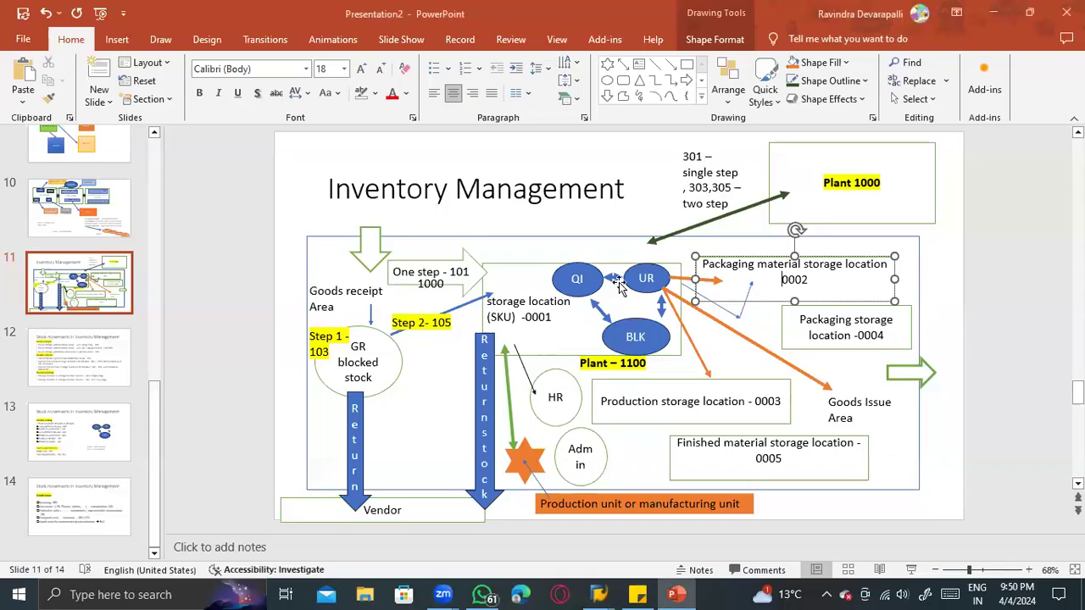
click(51, 385)
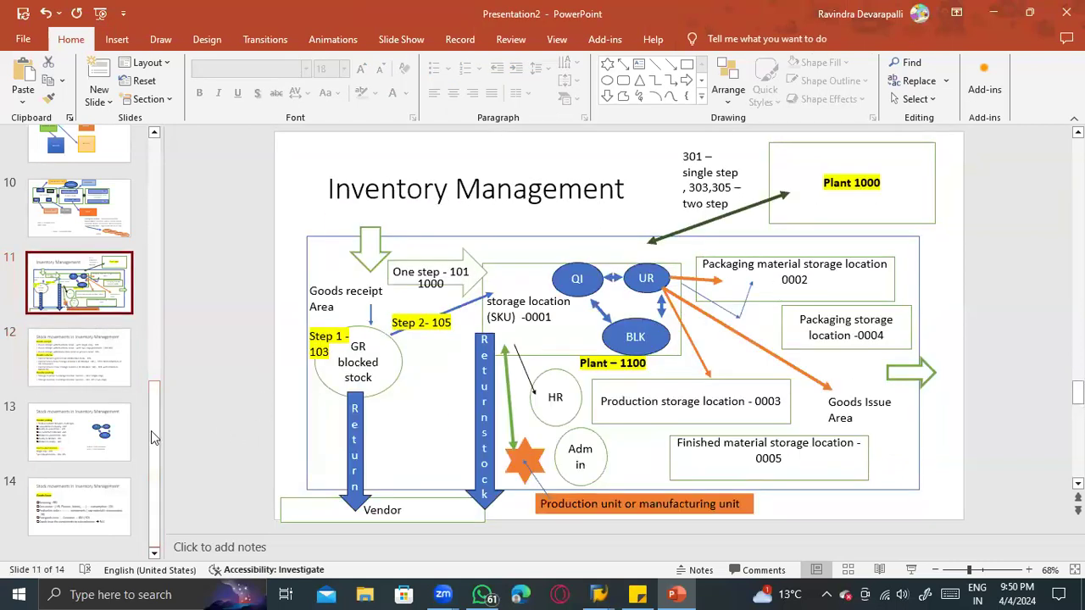
click(89, 373)
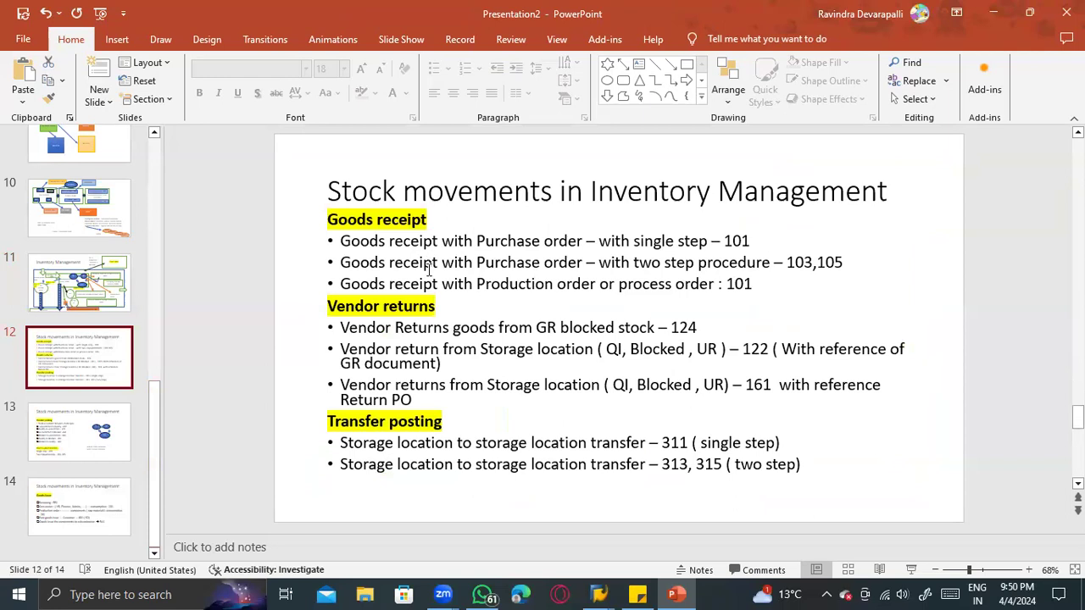
drag(338, 443, 530, 464)
click(53, 445)
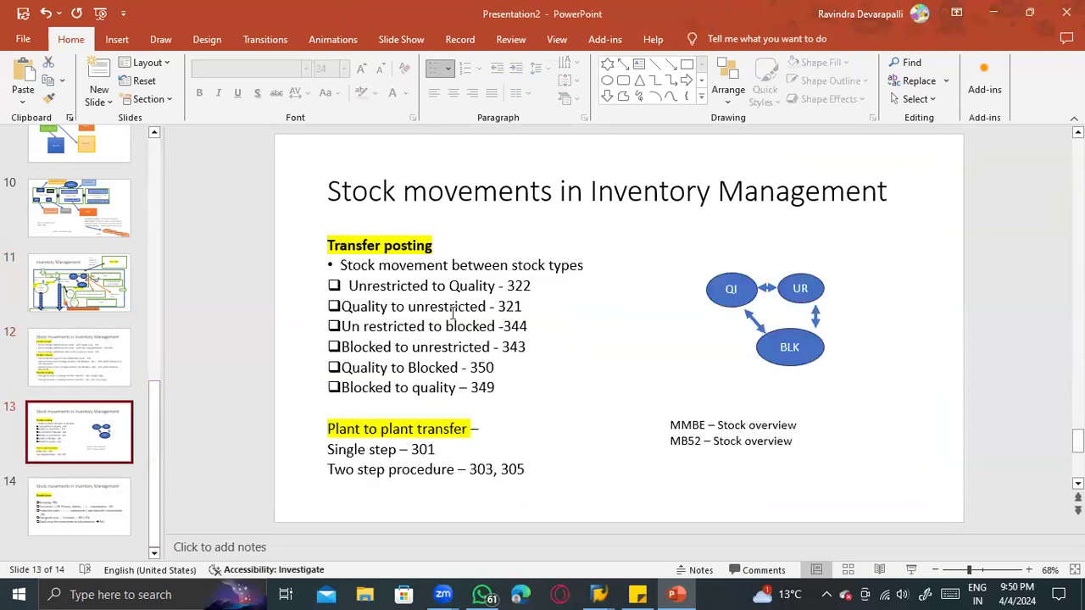
drag(428, 306, 494, 367)
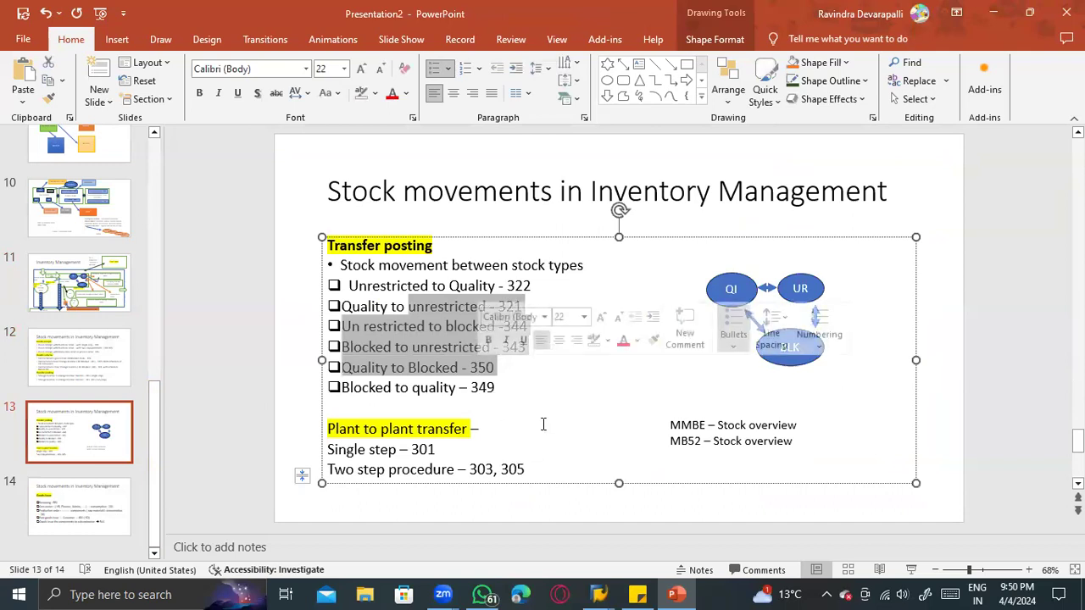
click(515, 456)
drag(523, 467, 328, 448)
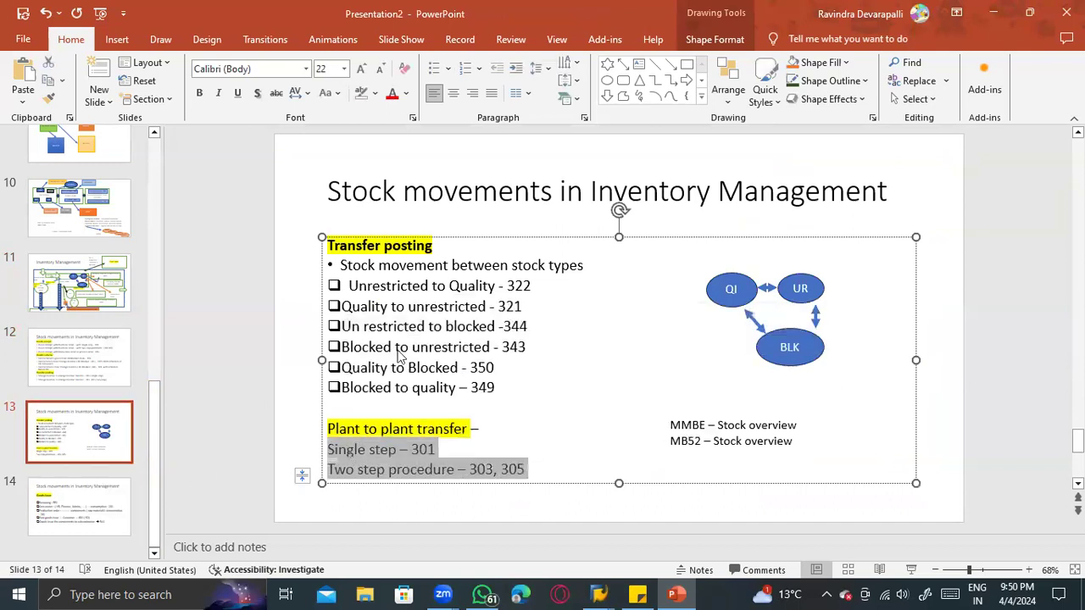
- Return to MIGO in SAP and start a Transfer Posting with movement type 301, accepting the changed default values
key(alt+Tab)
click(178, 129)
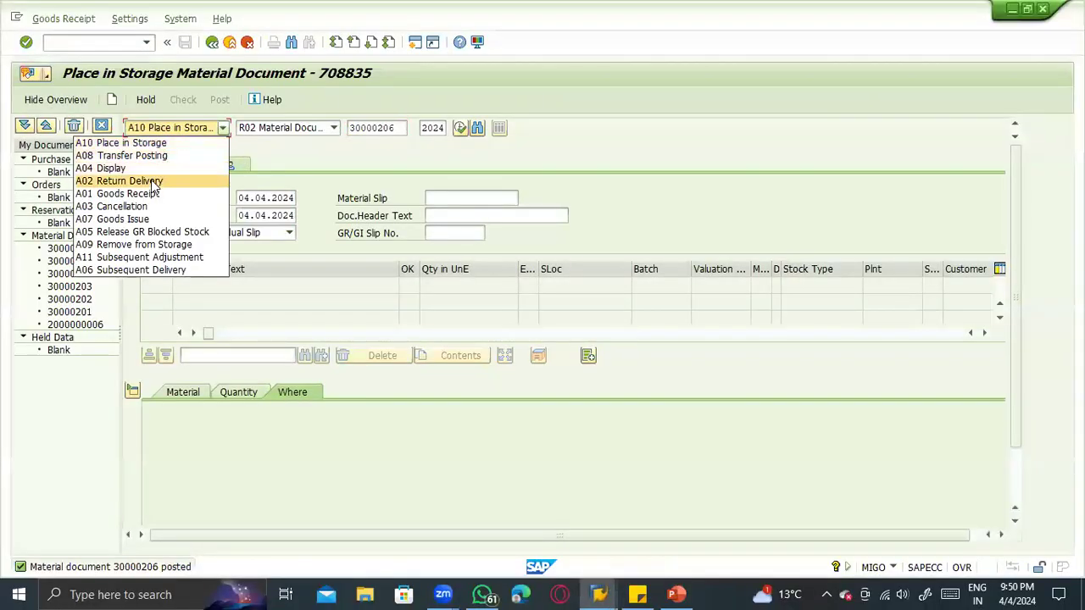
click(158, 157)
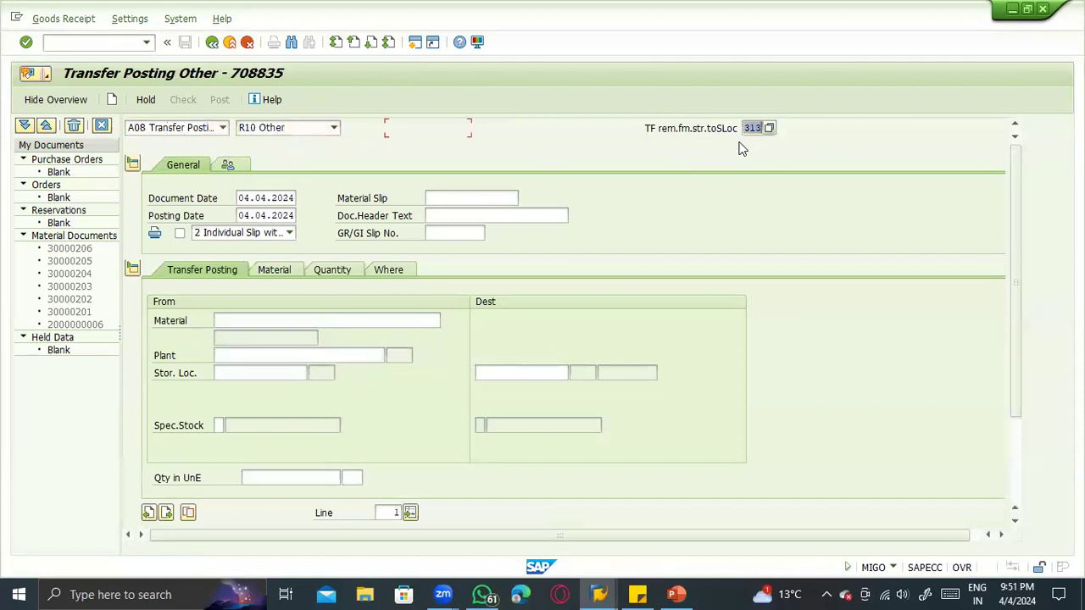
text(301)
key(Return)
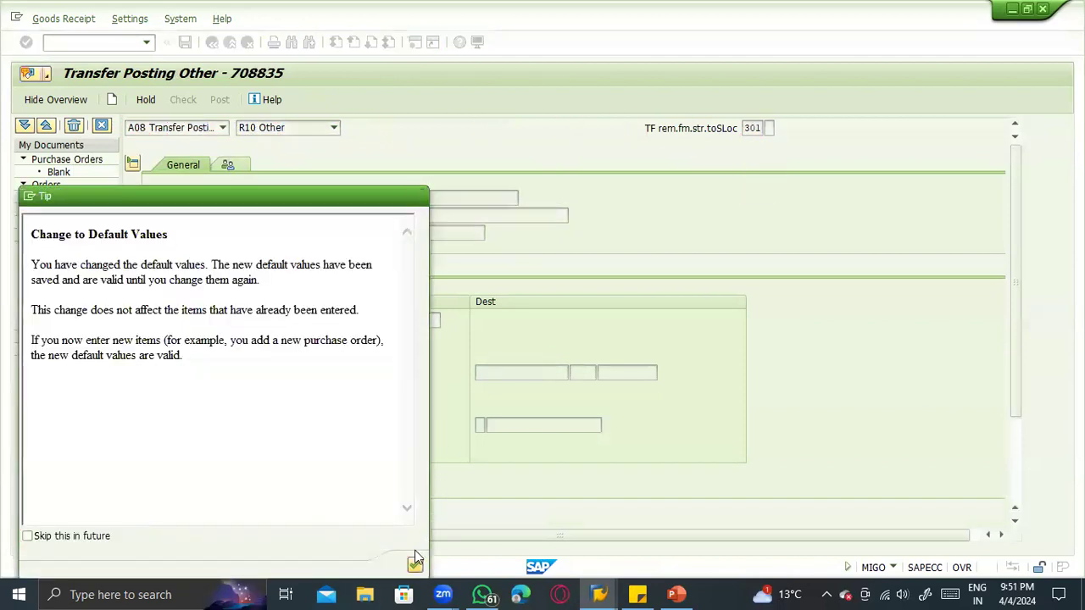
click(415, 552)
- Enter material 100-200, plant 1100 and storage location 0001 as the source of the 301 transfer
text(1)
click(265, 335)
click(255, 355)
click(254, 367)
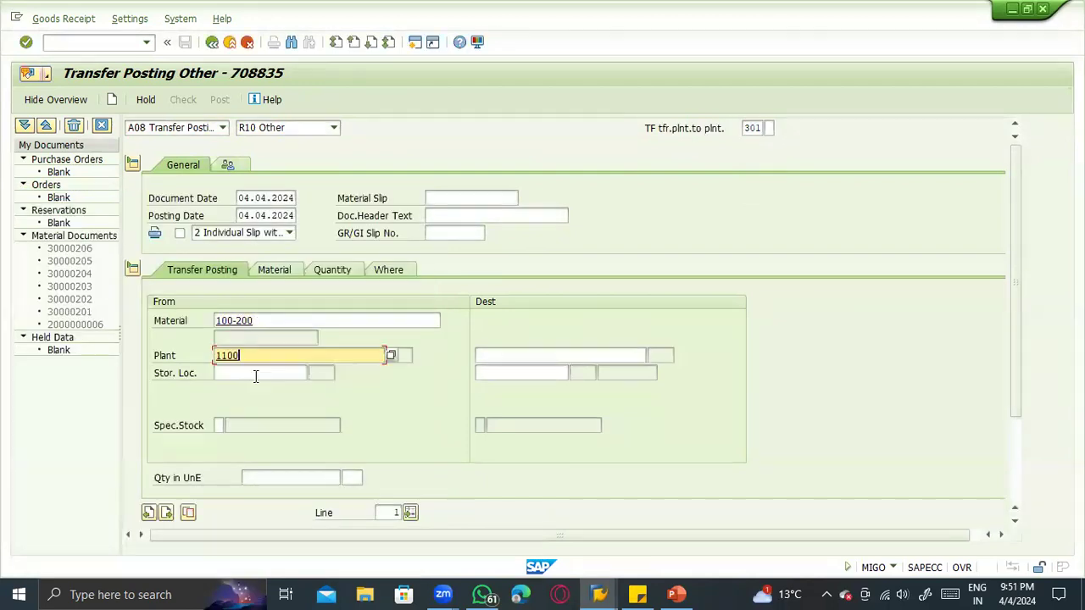
click(257, 374)
click(259, 389)
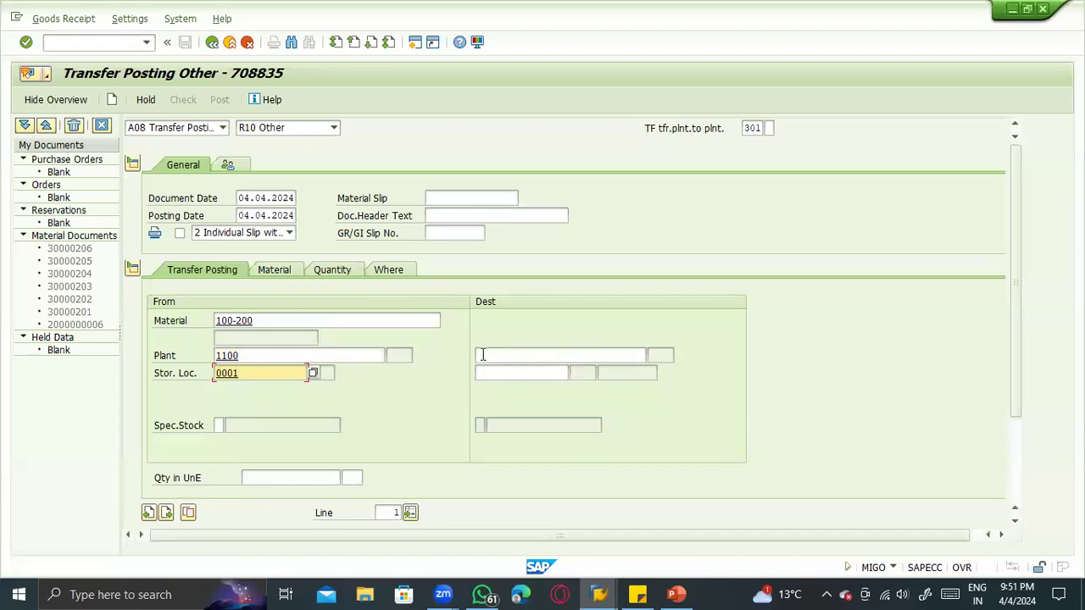
- Enter destination plant 1200 and destination storage location 0001 for the 301 transfer
click(480, 355)
text(12)
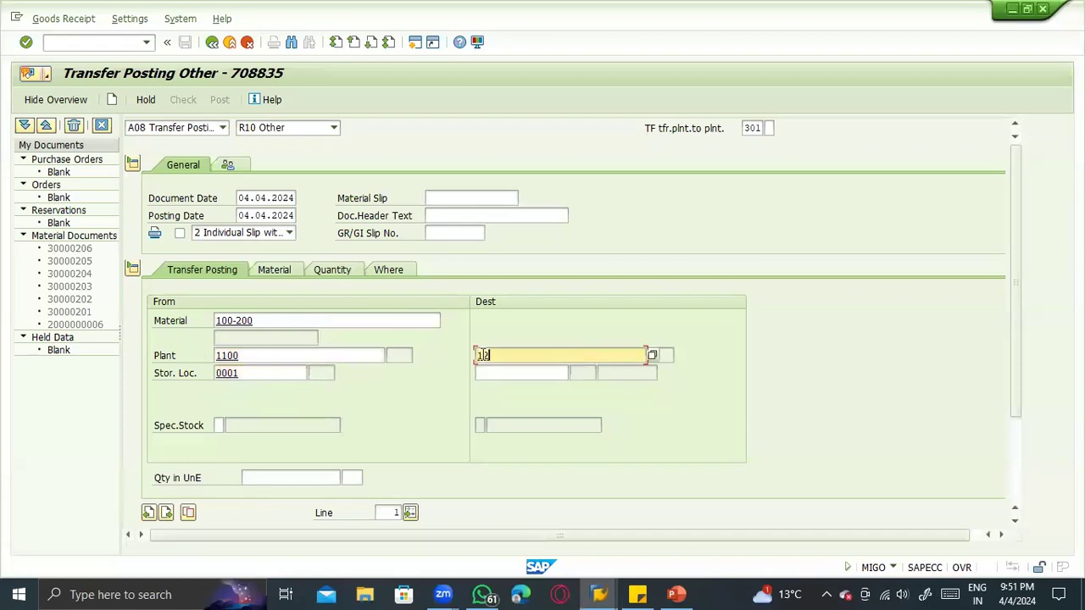
text(00)
key(Return)
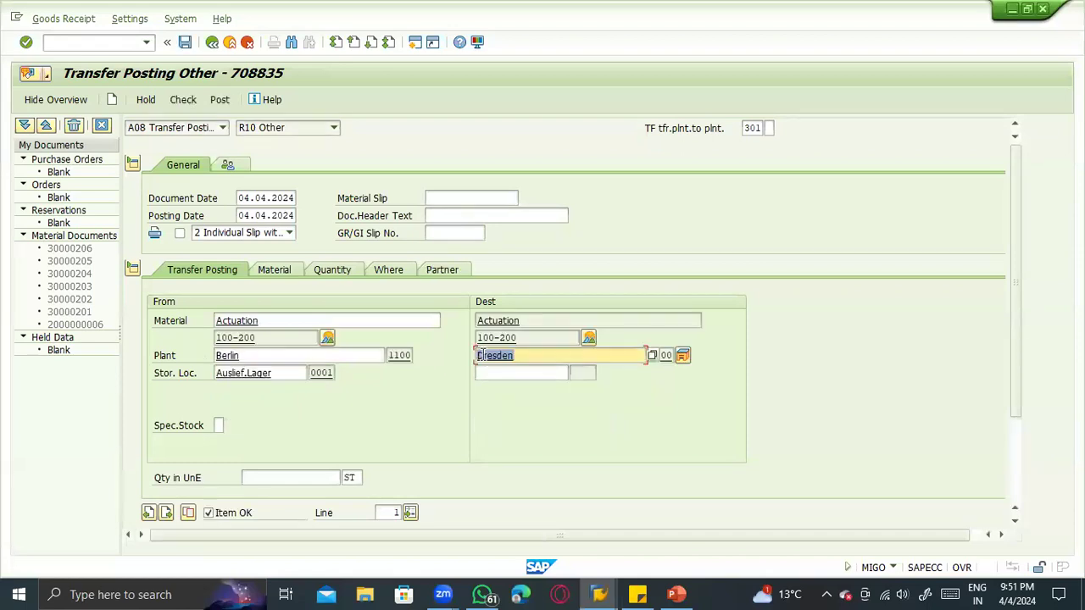
click(498, 373)
text(0001)
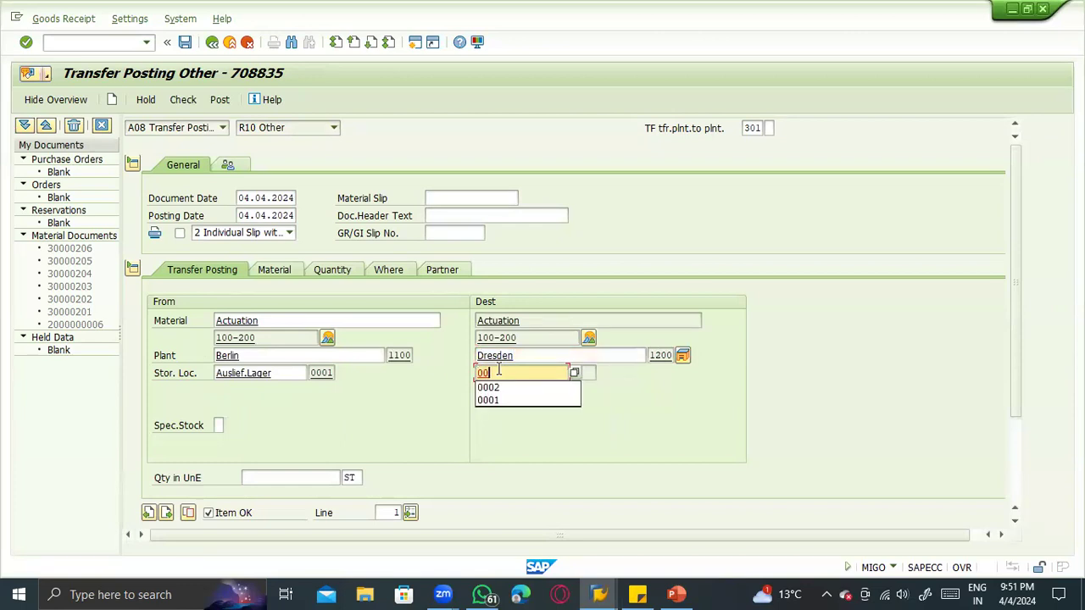
key(Return)
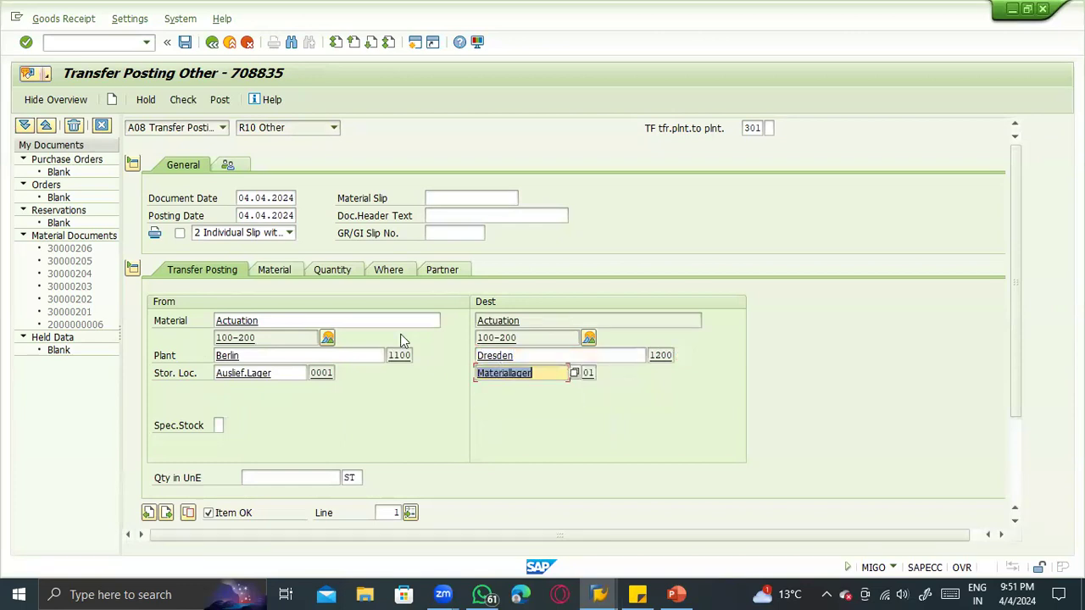
- Change the destination storage location of the 301 transfer to 0002
click(349, 349)
click(288, 372)
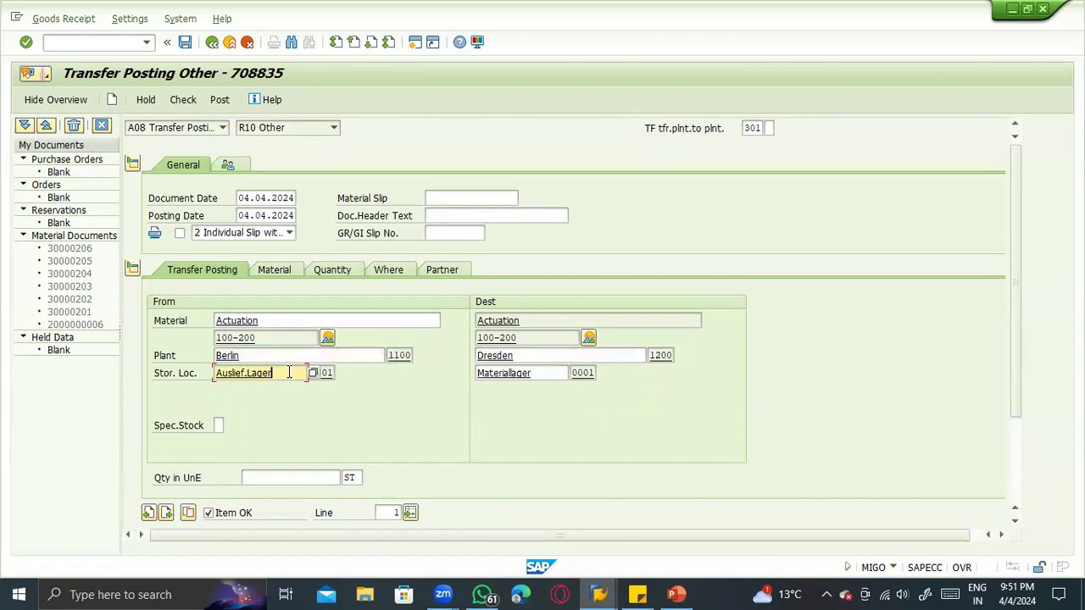
double_click(524, 377)
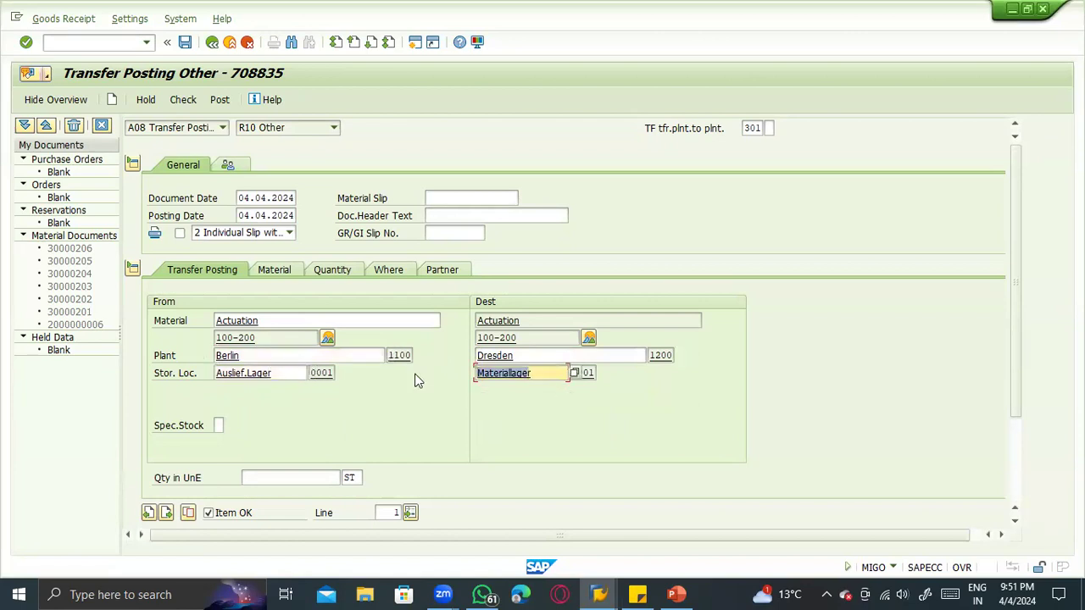
text(0002)
key(Return)
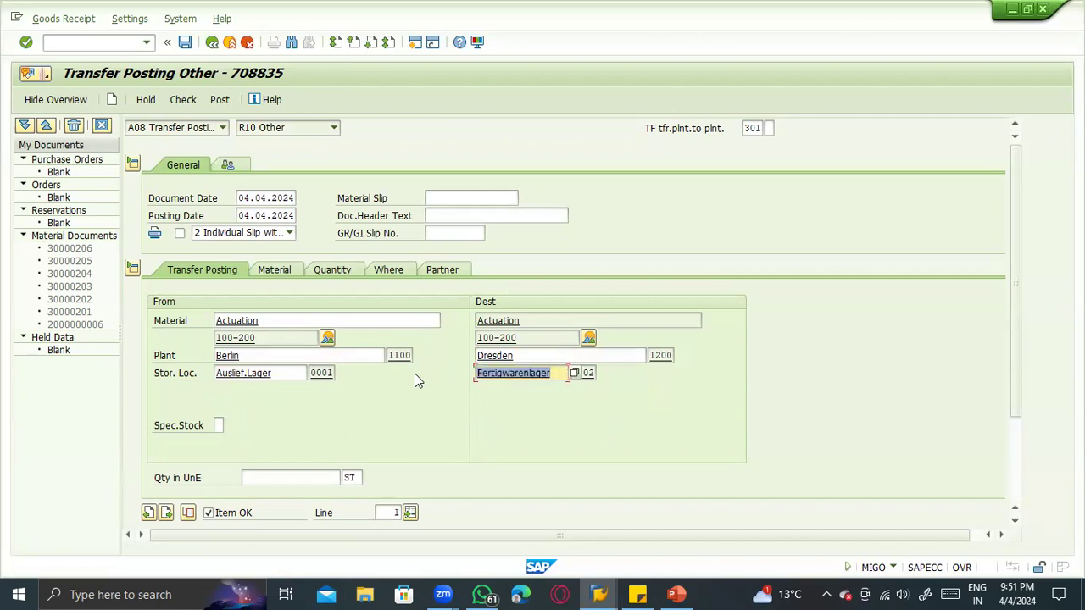
click(268, 376)
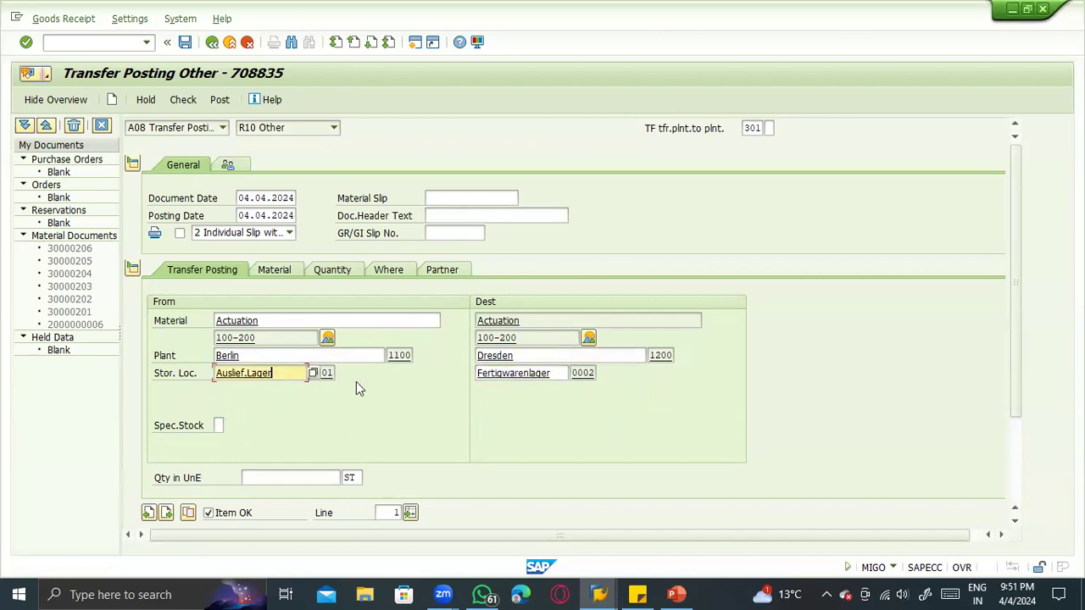
click(543, 371)
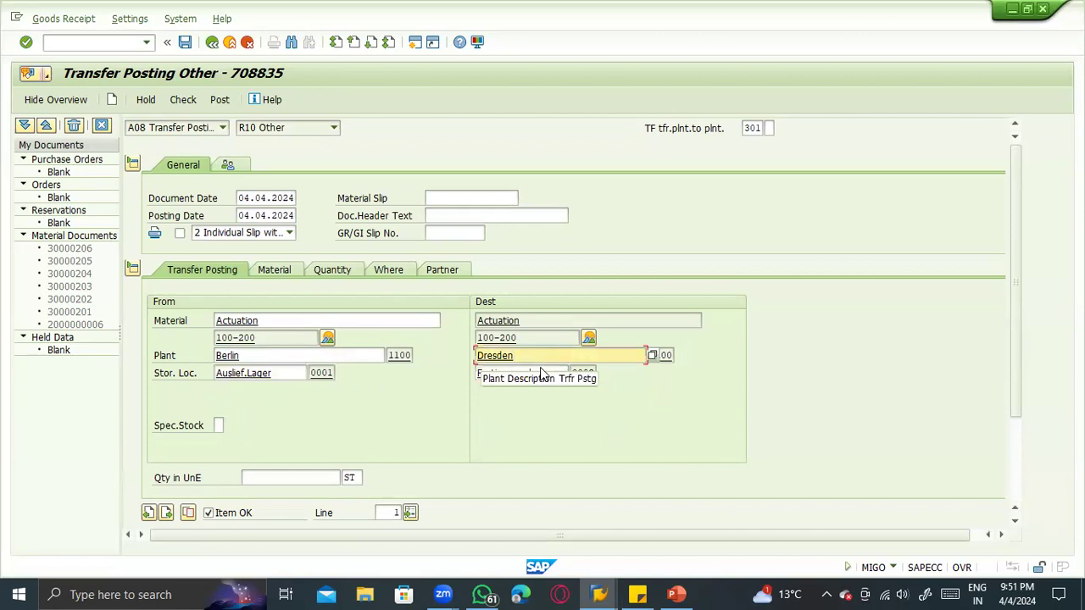
click(250, 356)
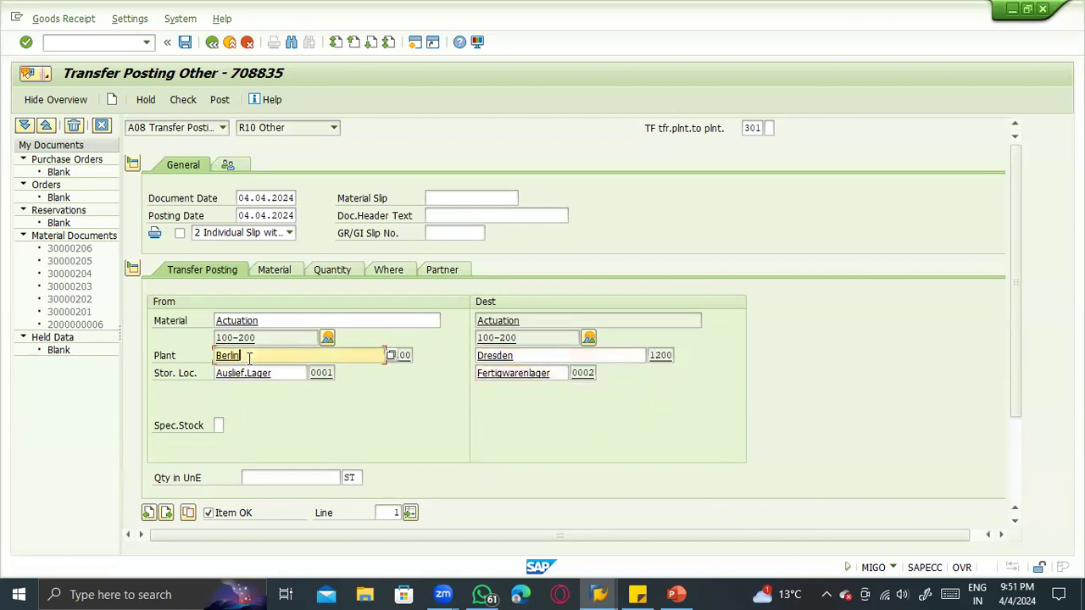
click(263, 374)
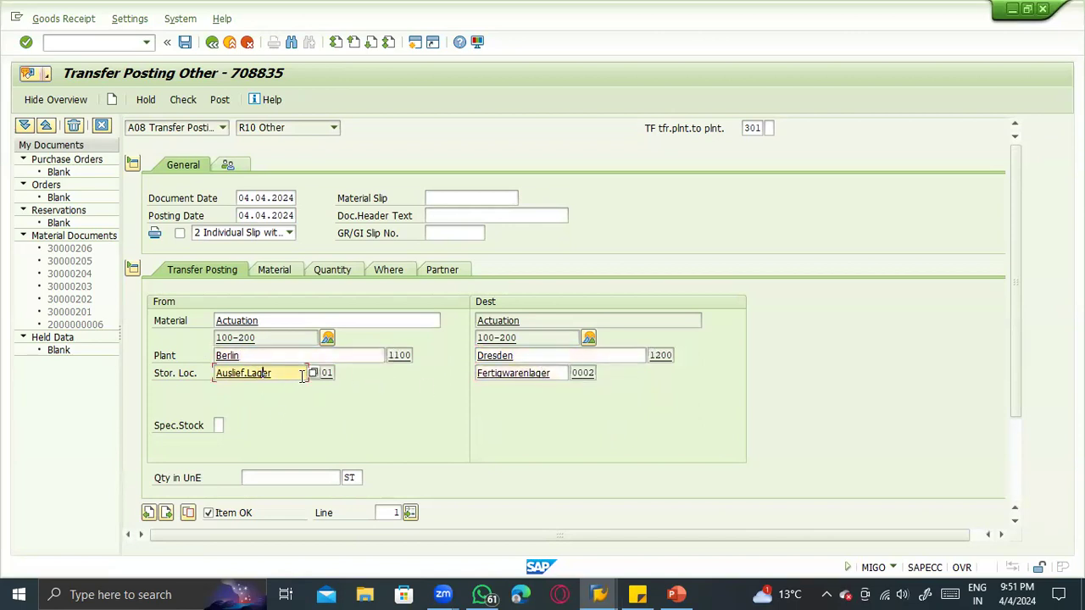
drag(216, 385, 189, 387)
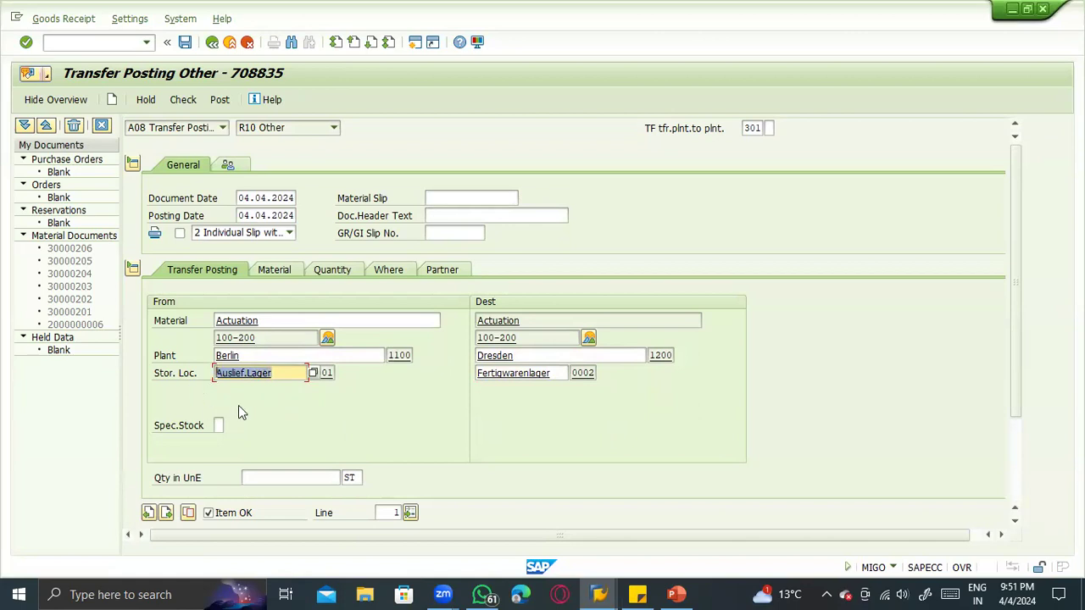
click(246, 355)
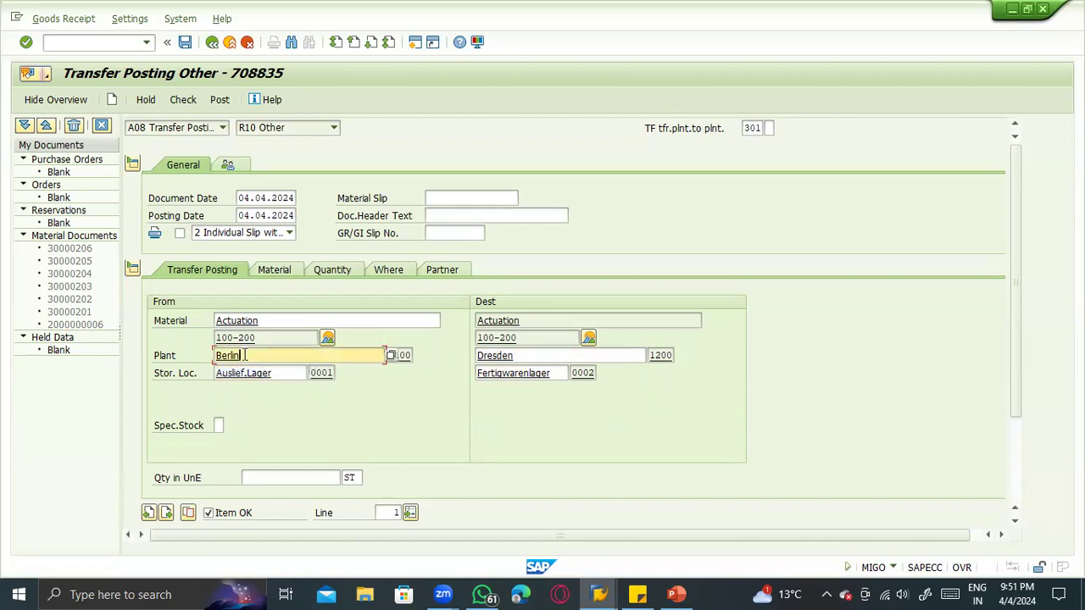
click(578, 352)
click(265, 357)
click(545, 344)
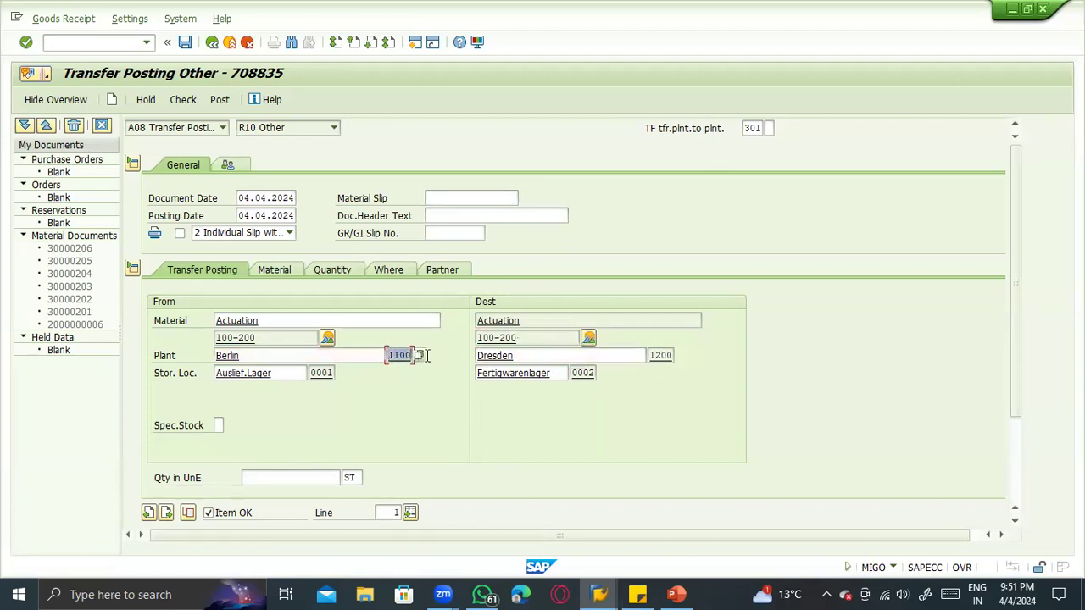
double_click(281, 354)
double_click(567, 354)
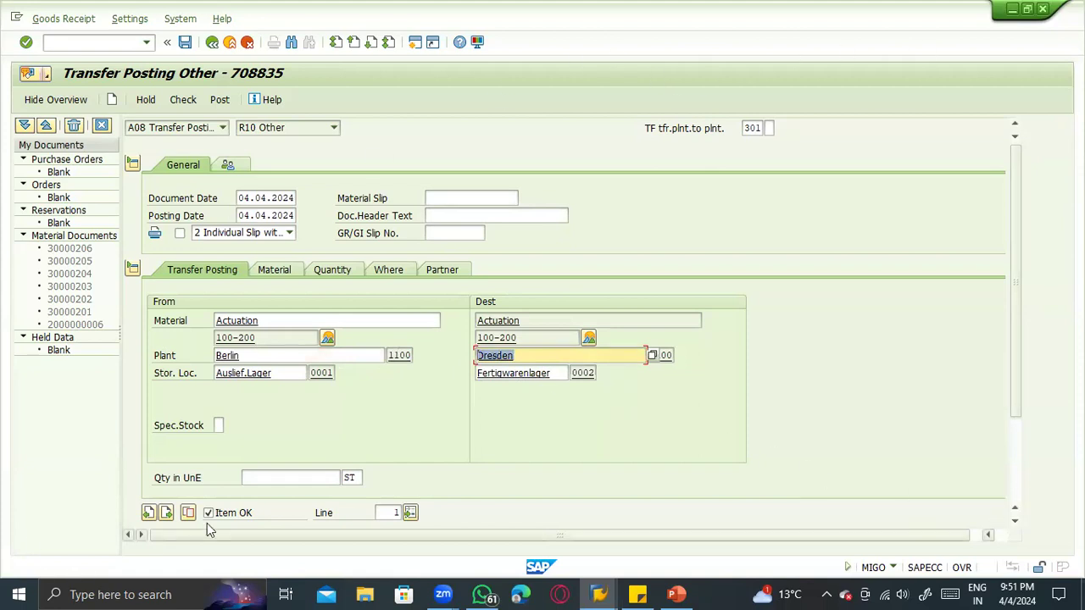
- Switch to the MMBE stock overview of material 100-200 and check the unrestricted-use stock of storage location 0001 in plant 1100
click(255, 475)
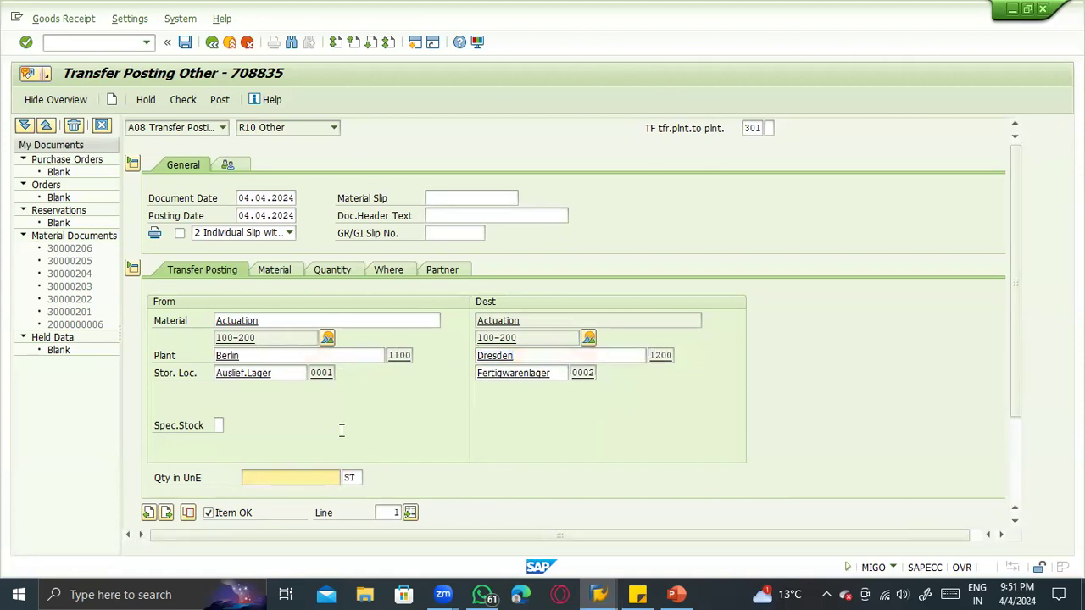
key(alt+Tab)
key(alt+Tab)
key(alt+Tab)
drag(517, 513, 338, 464)
click(350, 513)
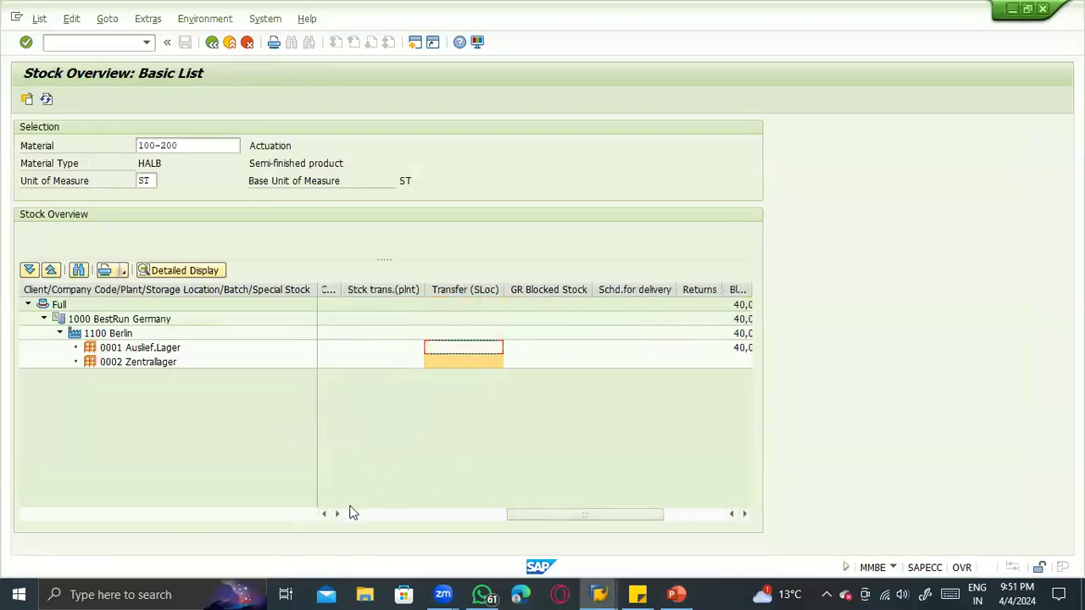
click(370, 349)
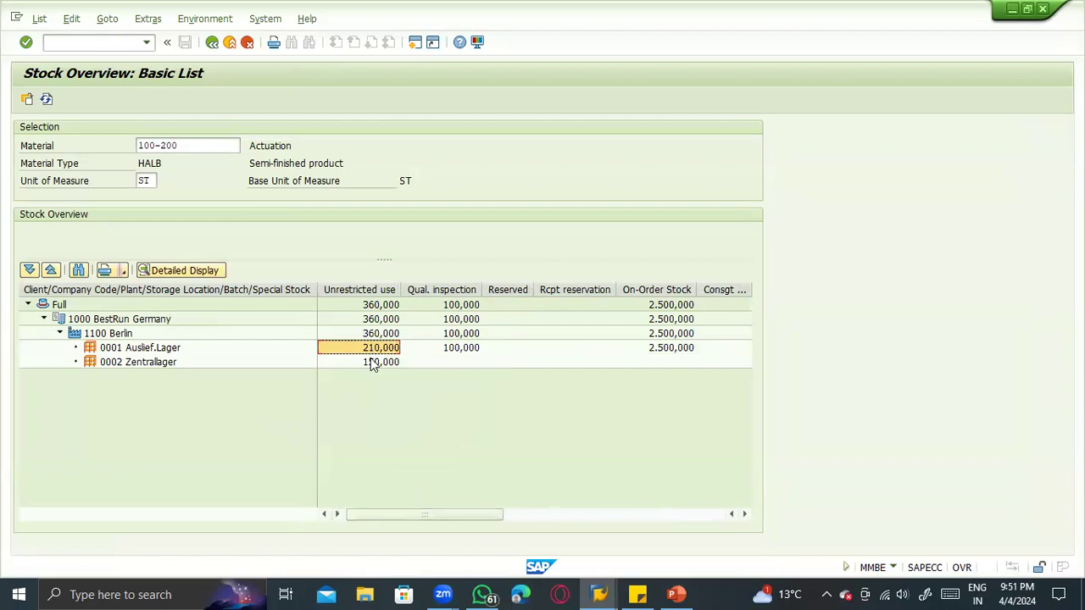
- Return to the MIGO transfer posting and set its quantity to 110 ST
key(alt+Tab)
key(alt+Tab)
key(alt+Tab)
click(293, 475)
text(110)
key(Return)
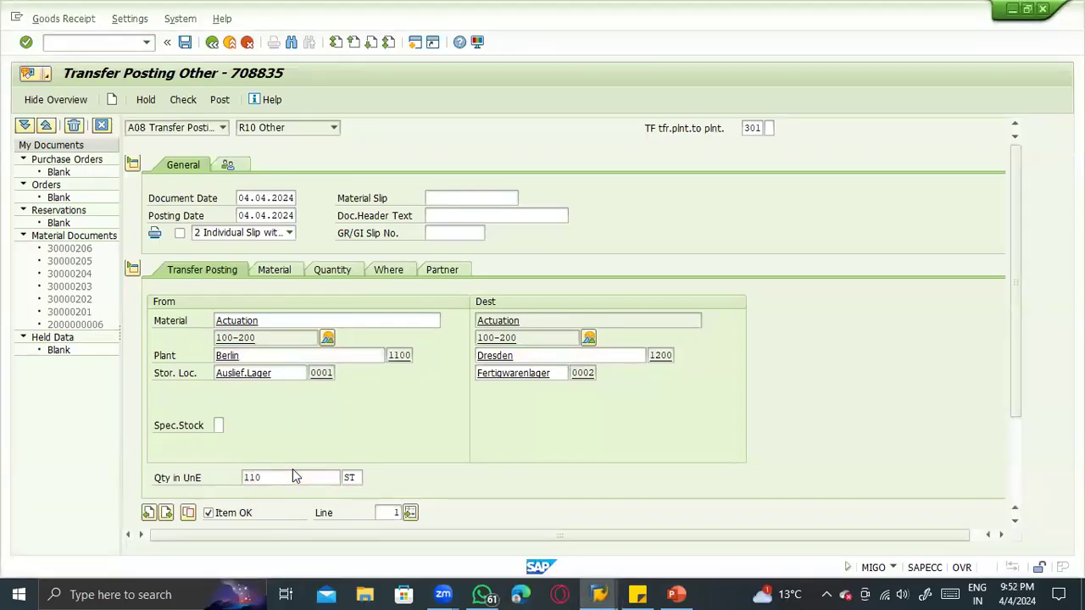
click(632, 358)
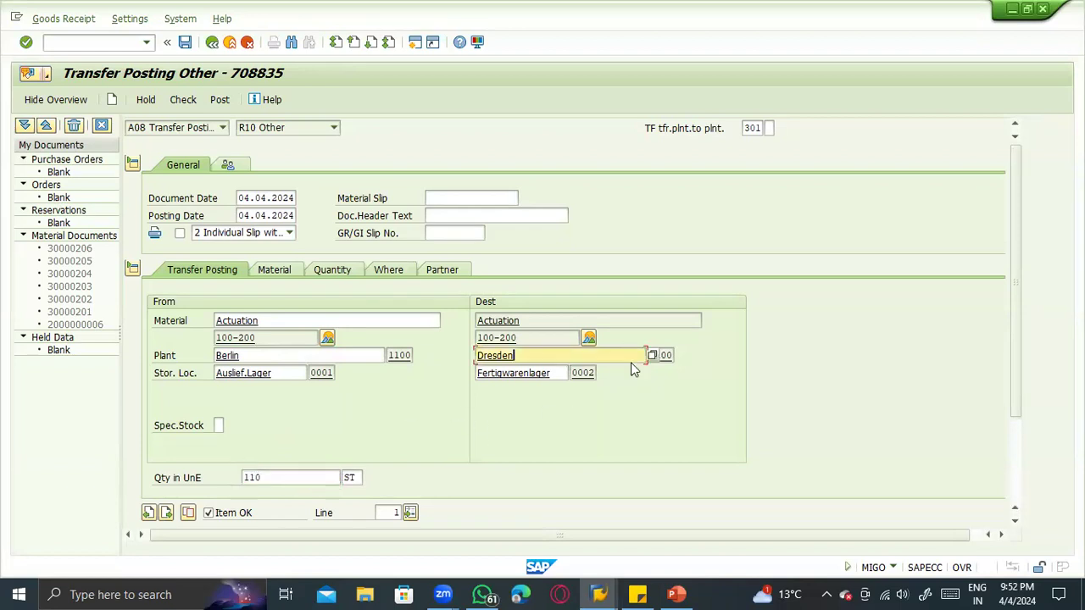
click(342, 356)
drag(280, 319, 198, 319)
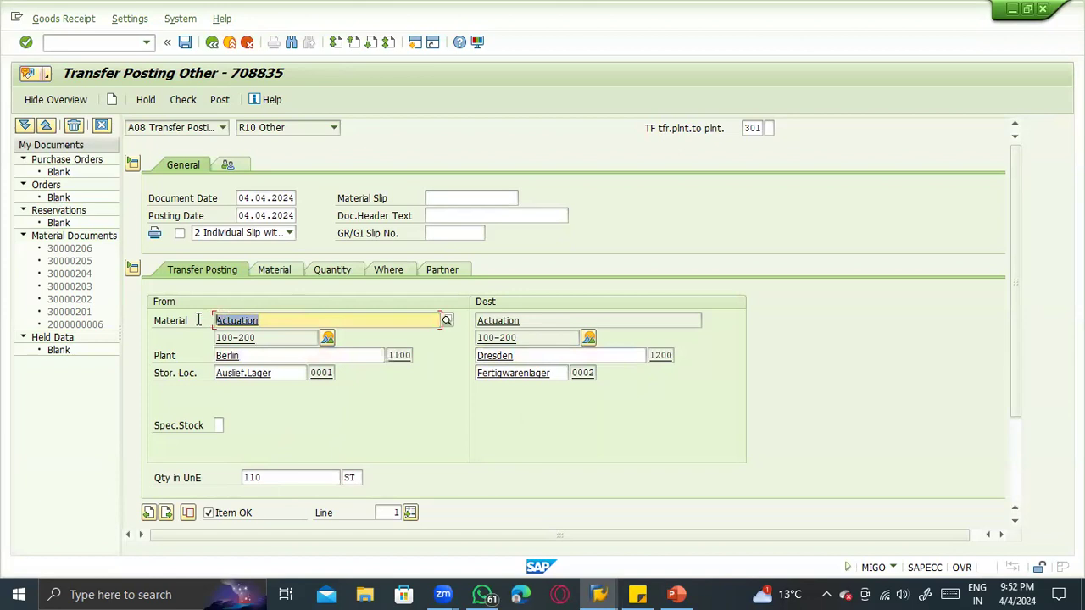
click(367, 360)
click(626, 354)
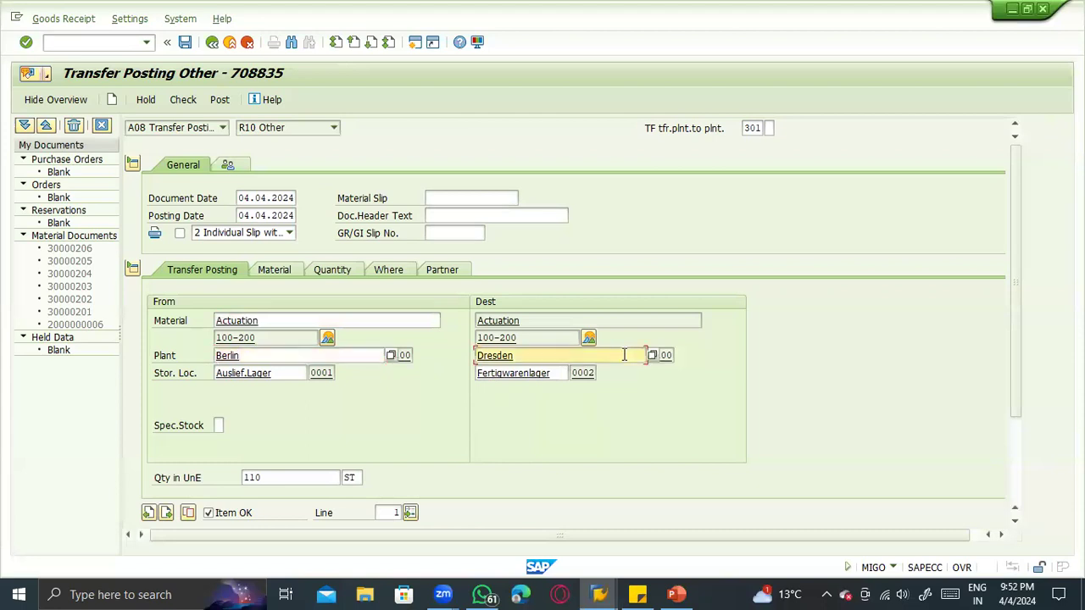
click(293, 321)
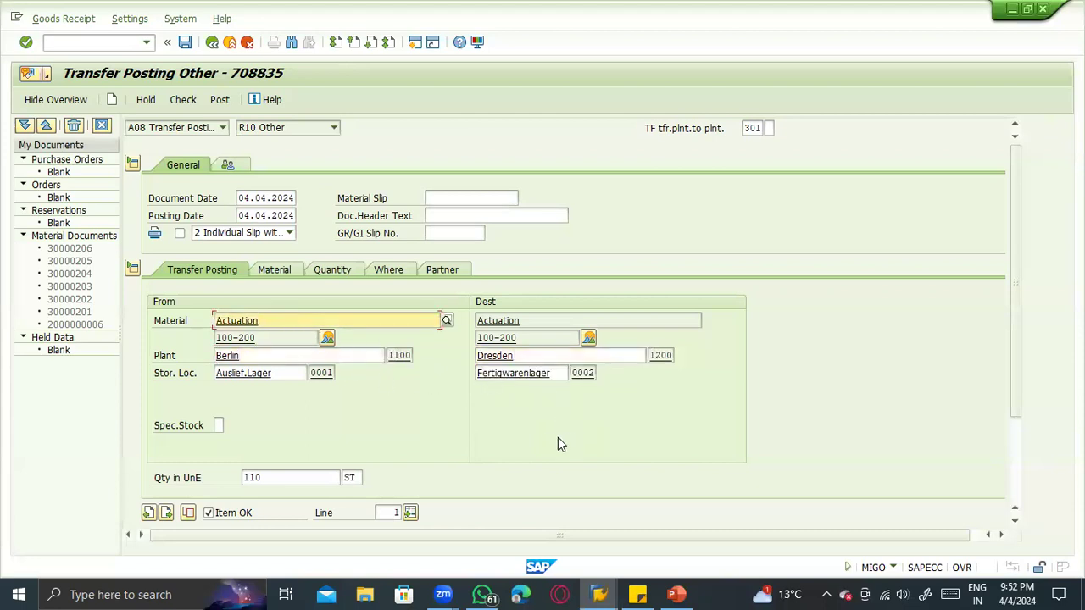
- Check the 301 transfer document, read the message log and close it
click(182, 100)
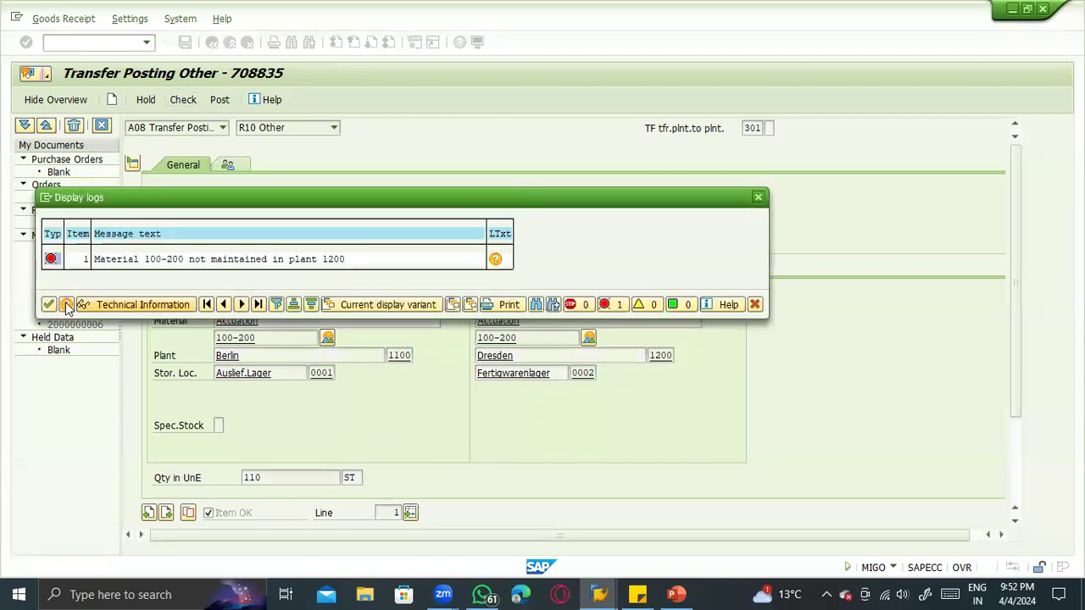
click(198, 259)
click(330, 261)
key(Return)
- Open MM60 in a new session and list material 100-200 for all plants by clearing the plant restriction
click(87, 44)
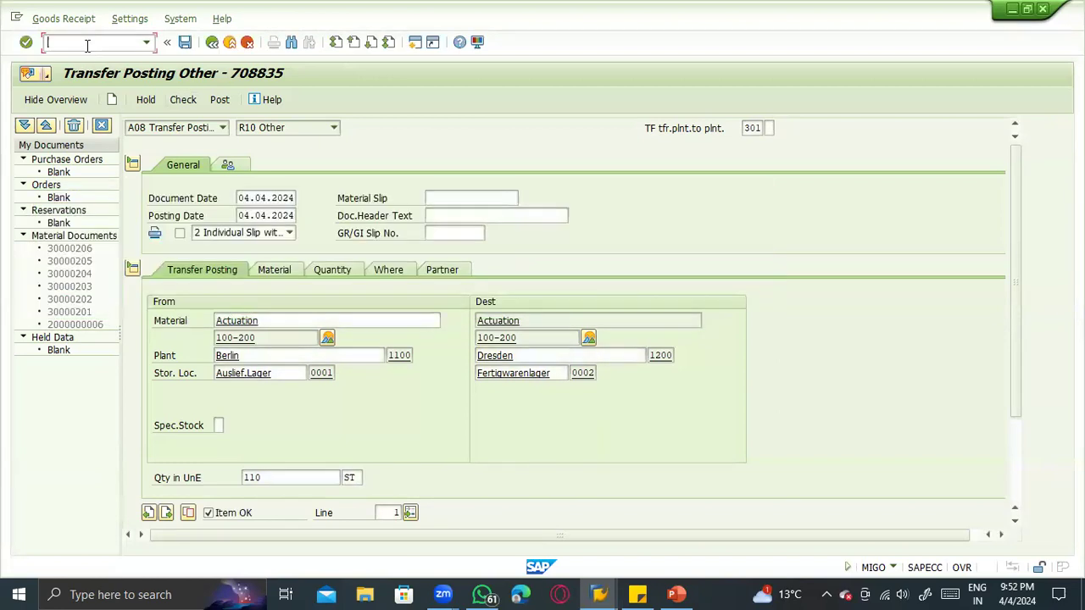
text(/omm60)
key(Return)
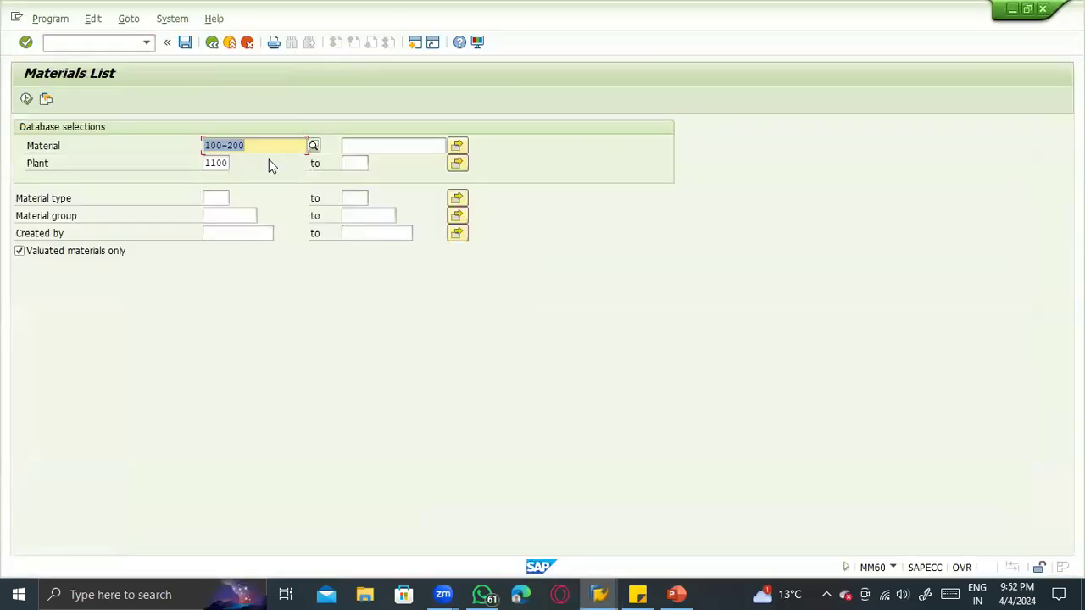
click(215, 162)
double_click(215, 162)
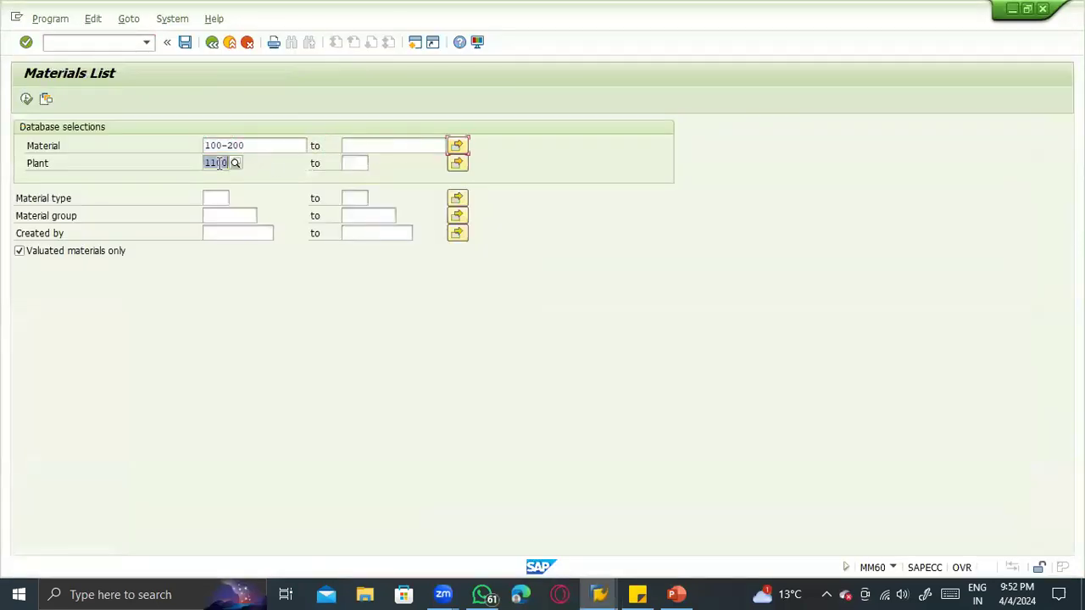
key(BackSpace)
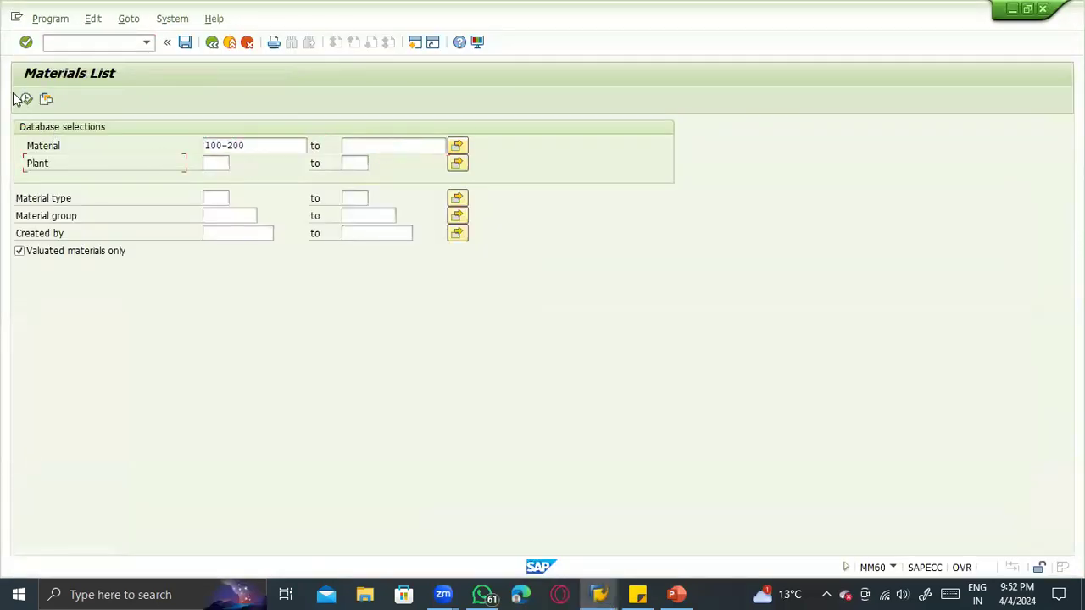
click(26, 99)
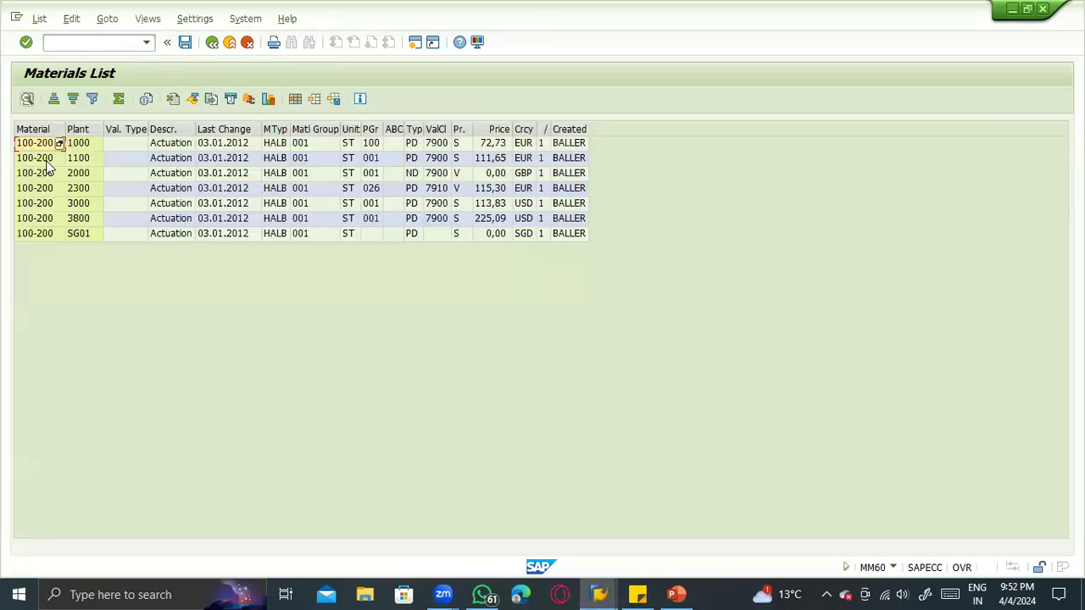
click(79, 160)
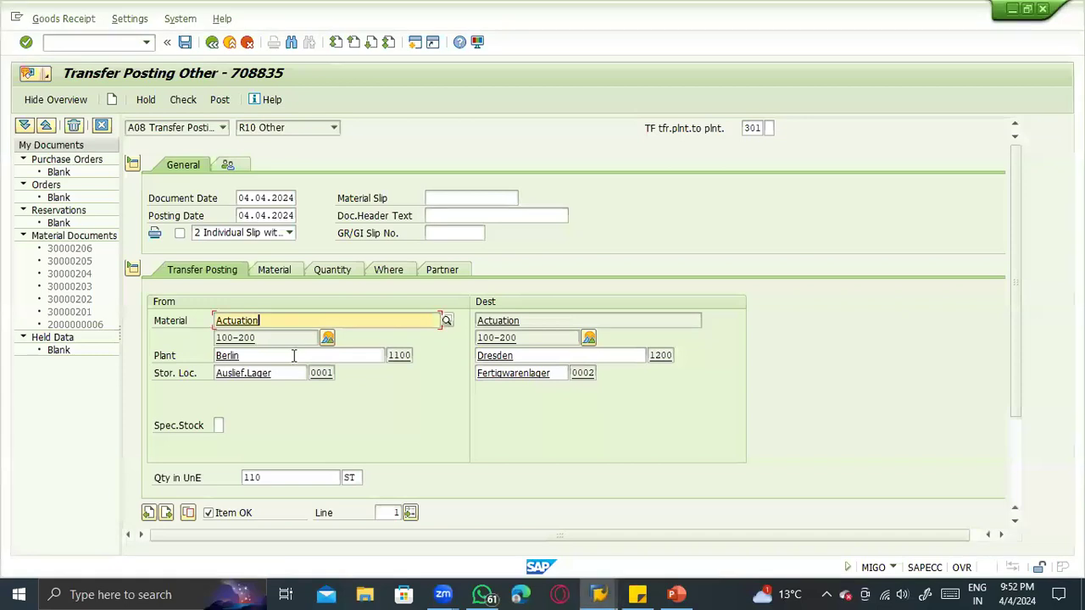
- Return to the MIGO transfer posting and change the destination plant to 1000
click(293, 371)
click(300, 357)
key(Tab)
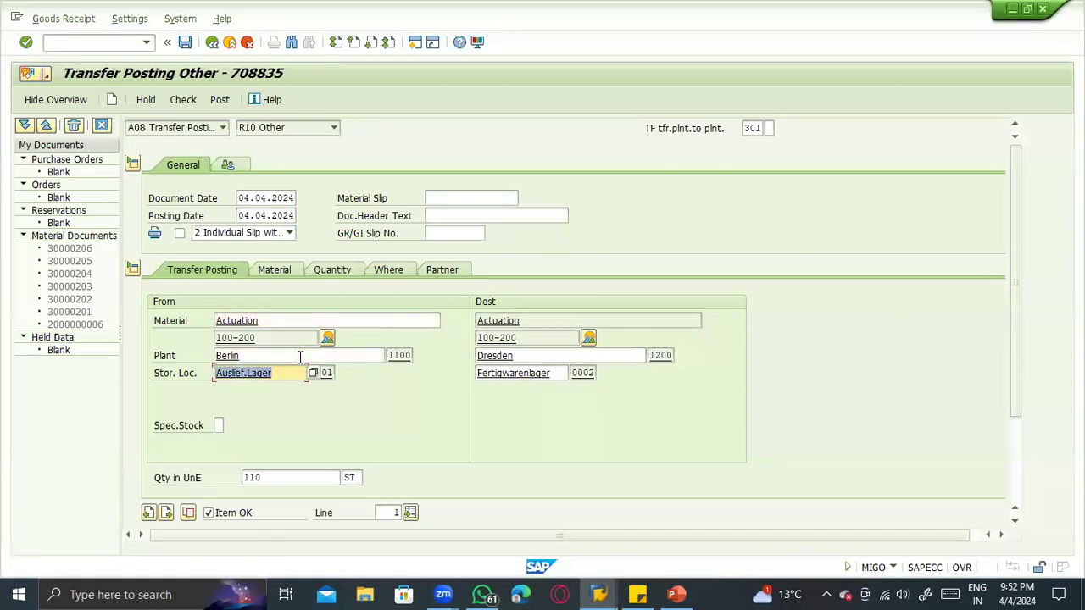
key(Tab)
key(Tab)
text(1000)
key(Return)
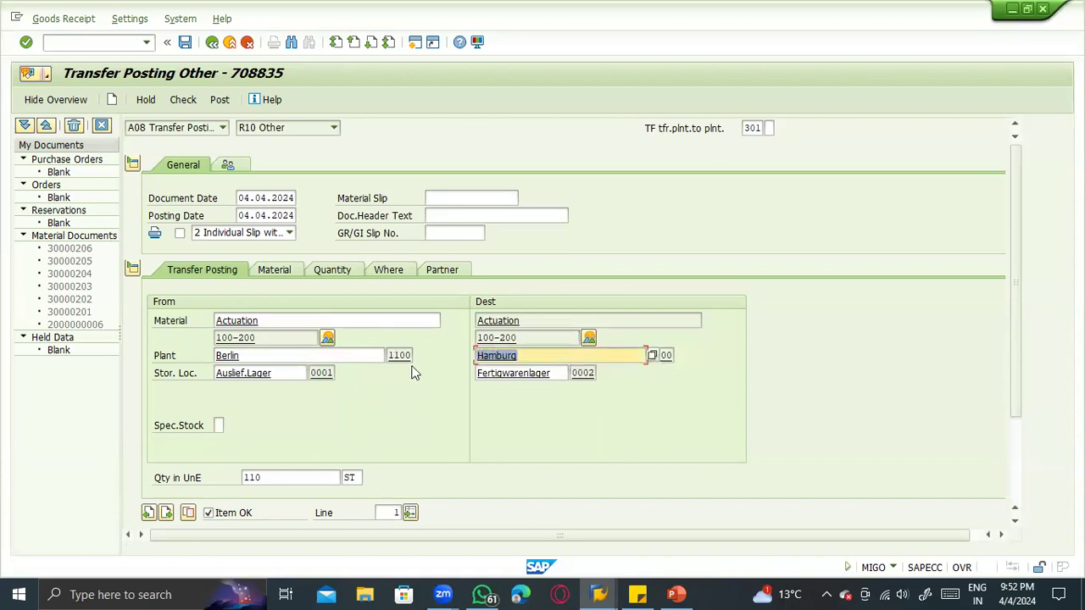
- Check the 301 transfer of 110 ST from plant 1100 to plant 1000 and try to post it
click(184, 110)
click(182, 105)
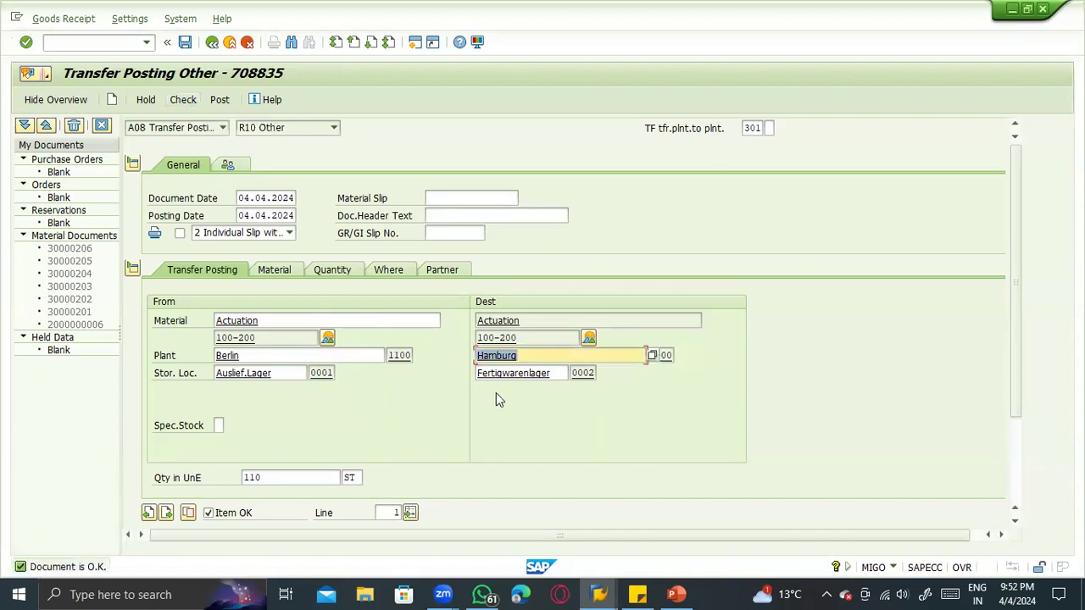
click(302, 358)
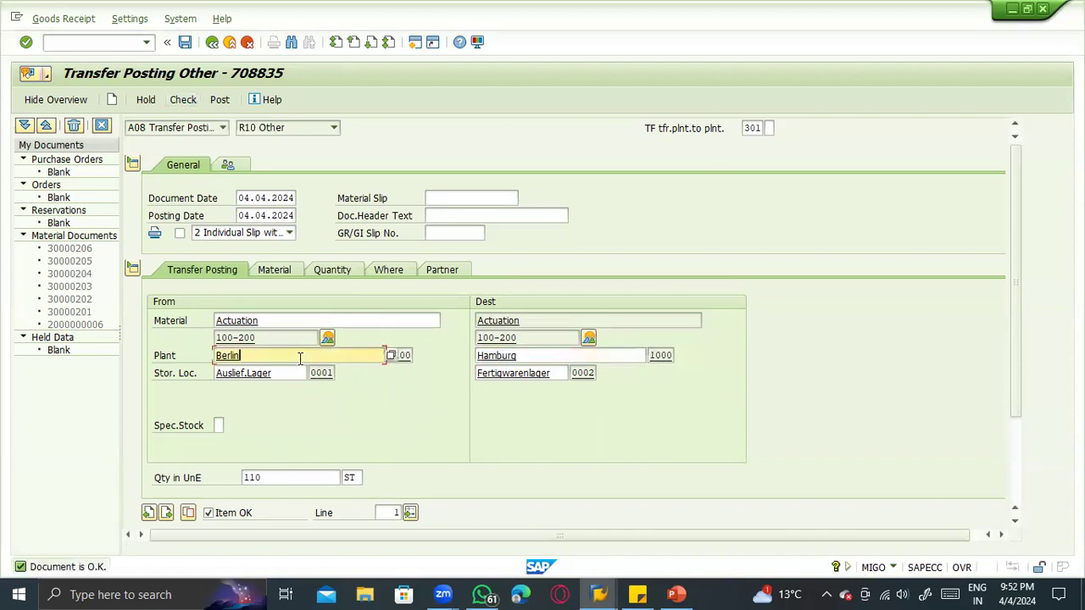
click(519, 356)
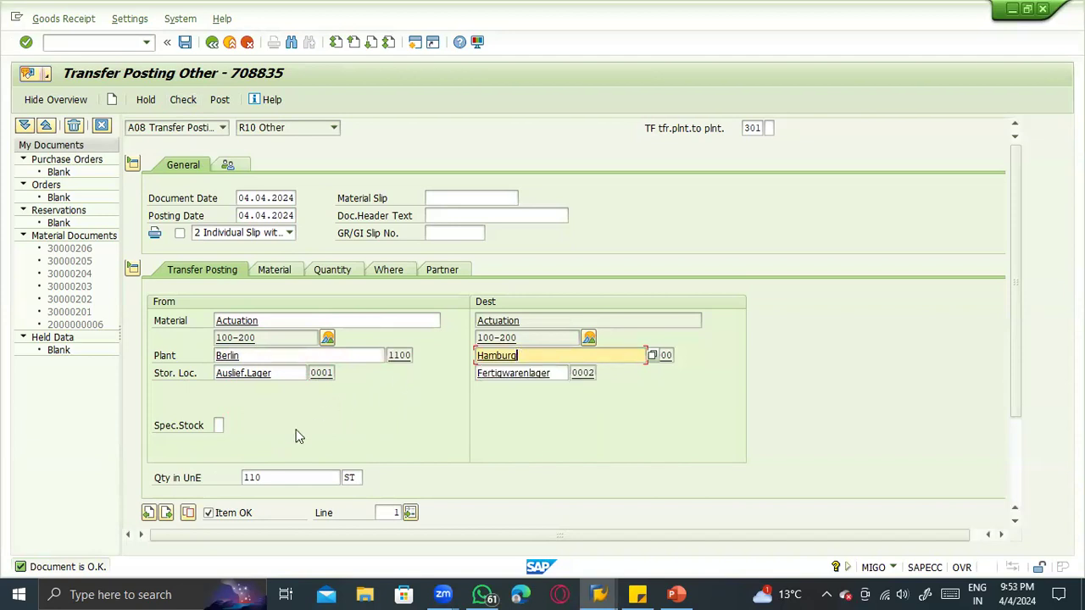
click(258, 478)
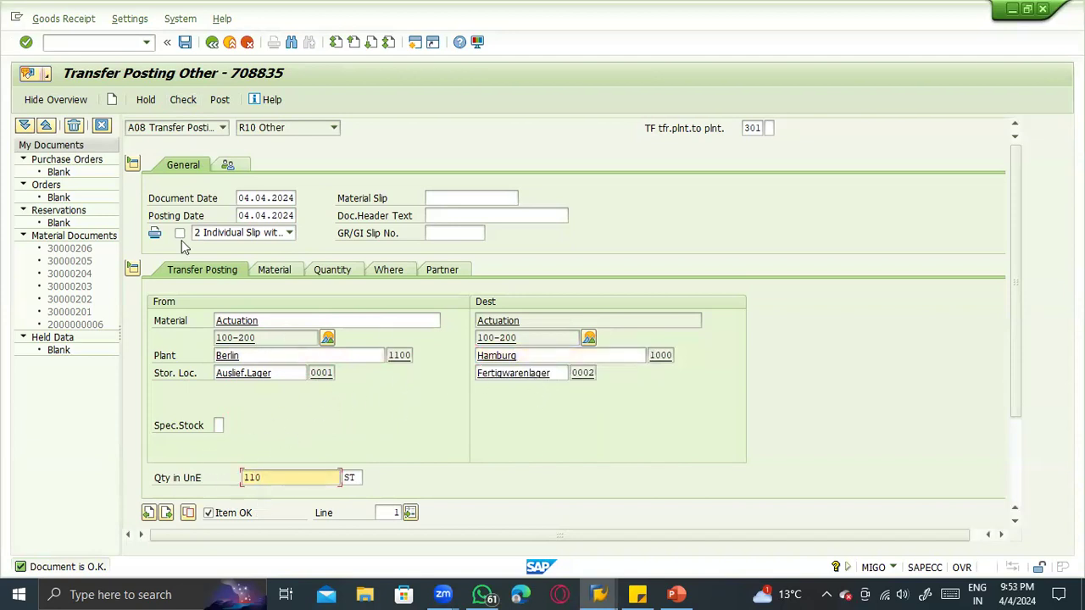
click(183, 99)
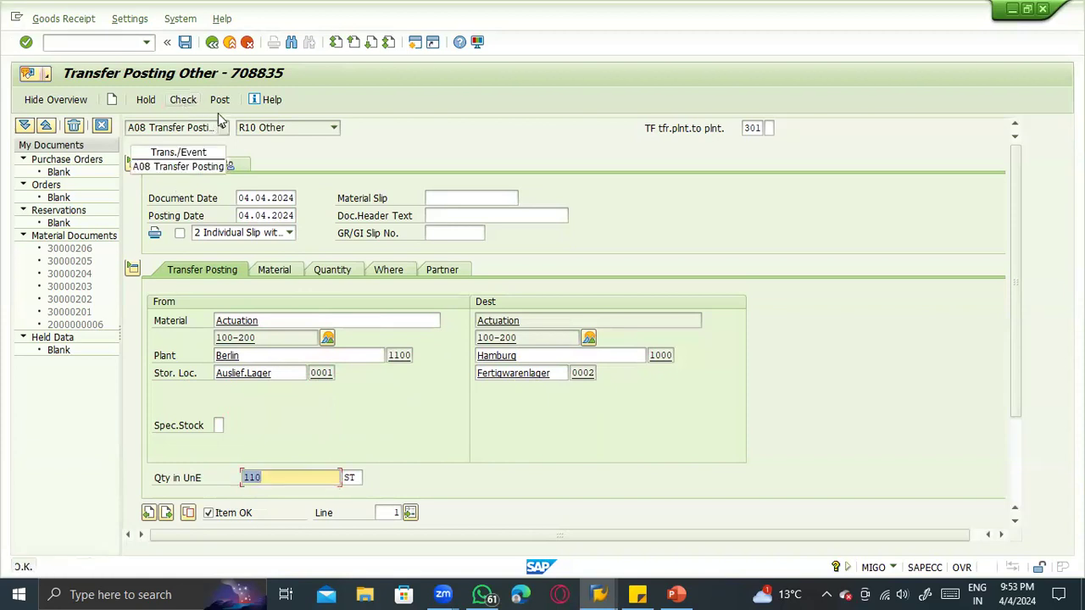
click(220, 99)
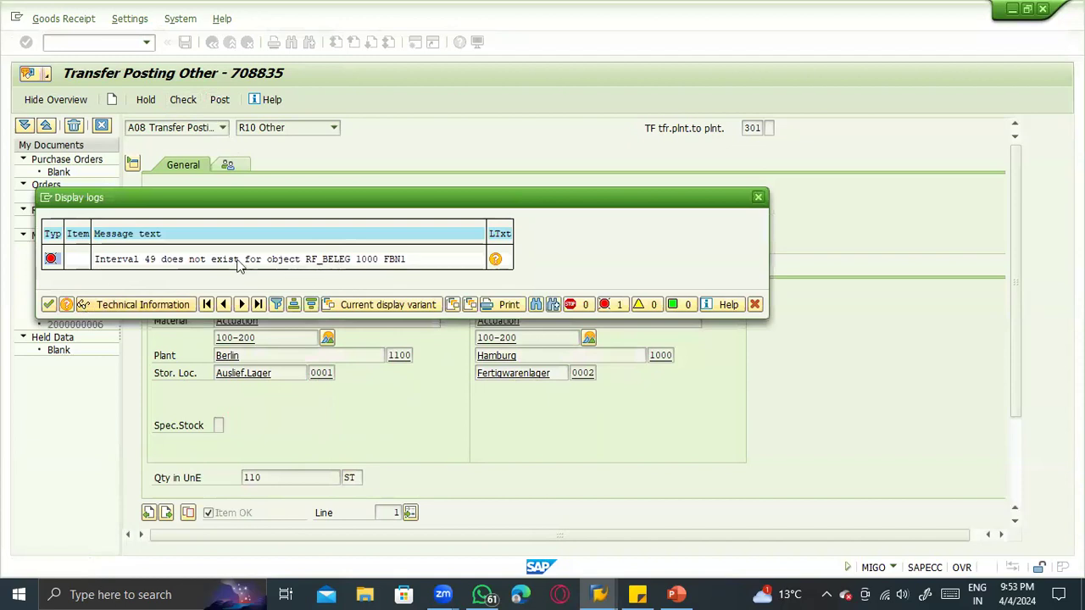
- Create an additional SAP session from the message log window
click(46, 197)
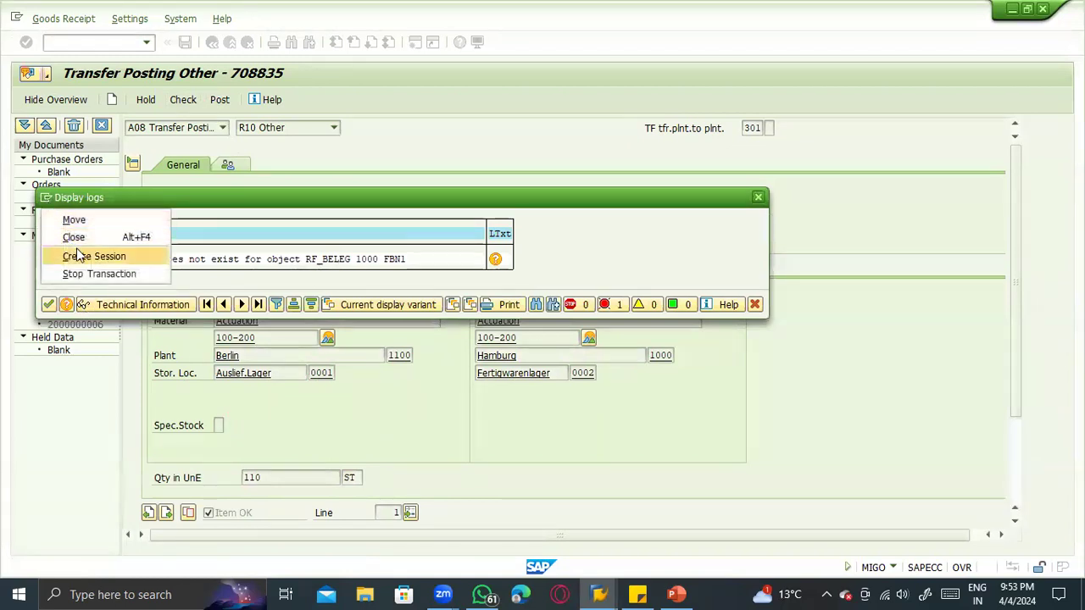
click(79, 255)
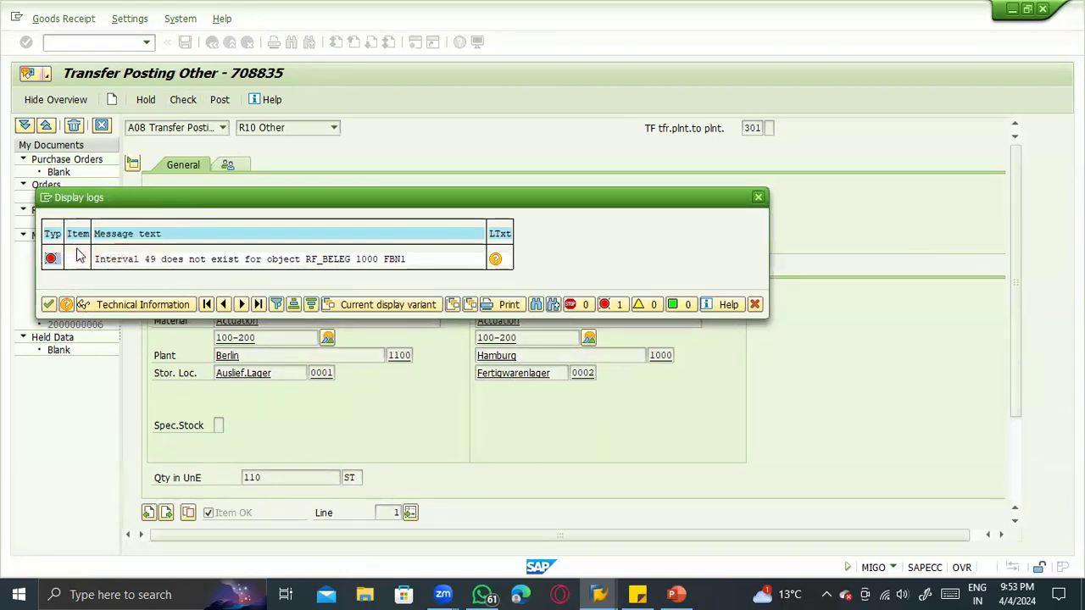
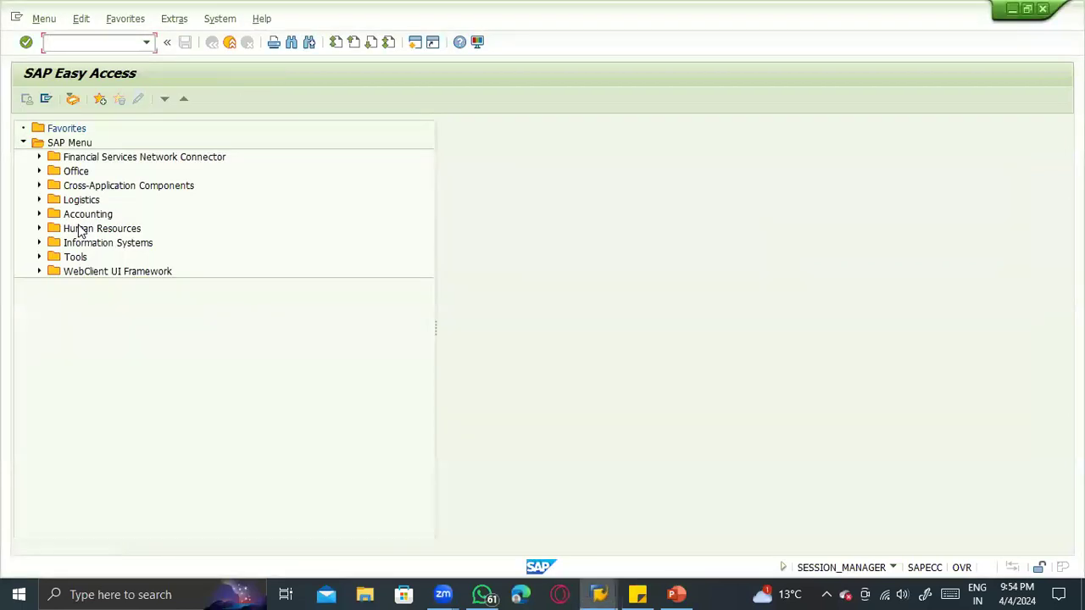
- Run transaction FBN1 for company code 1000 and open the accounting document number intervals in change mode
text(fbn1)
key(Return)
text(100)
key(Return)
text(1000)
key(Return)
click(82, 181)
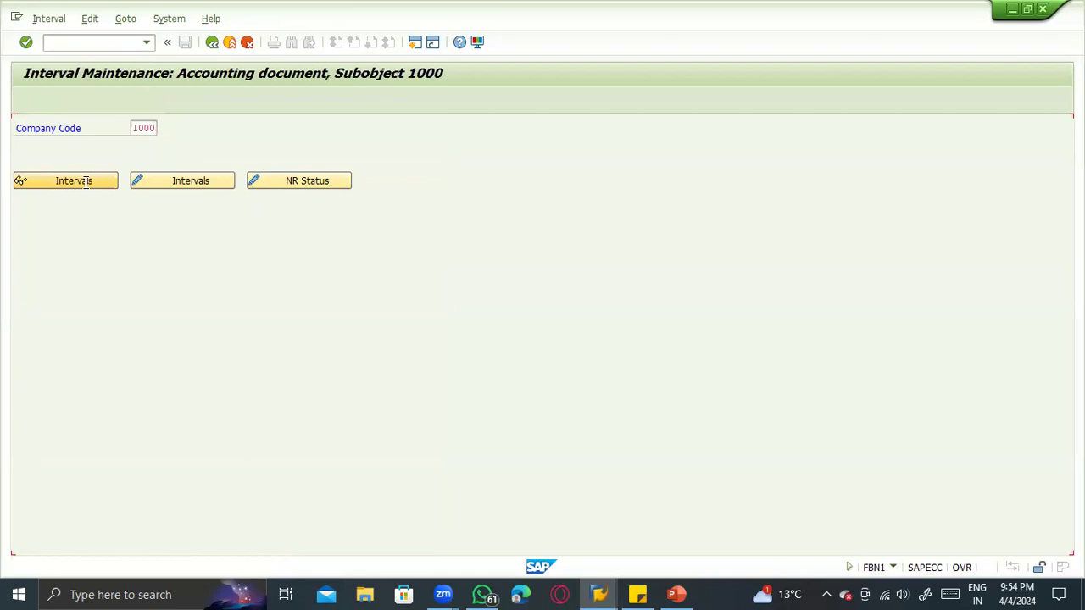
click(212, 42)
click(198, 182)
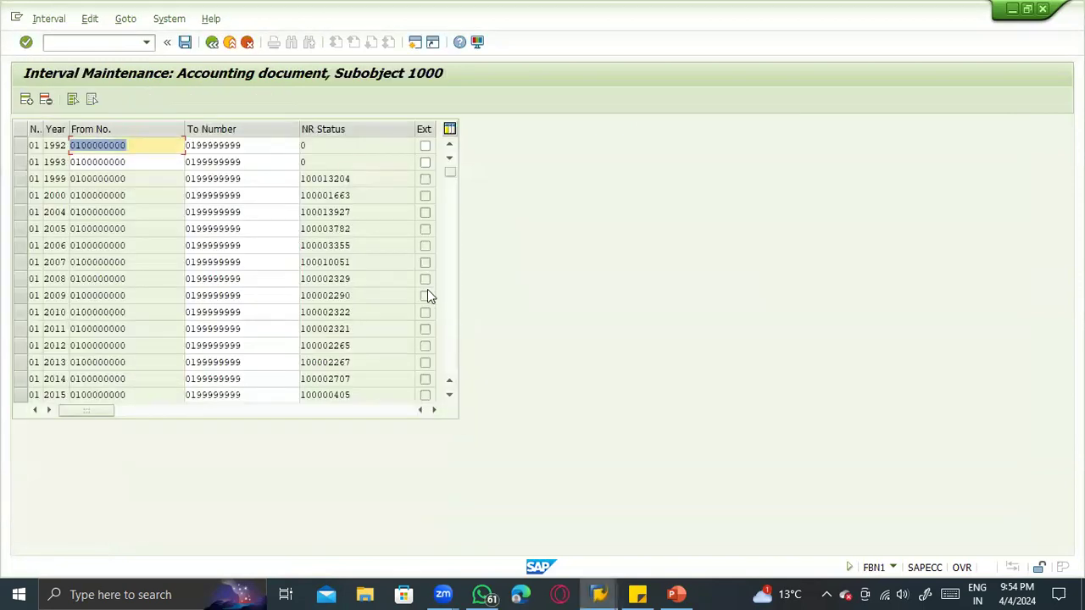
- Copy the from and to numbers of the 2023 entry for interval 49
scroll(427, 289, down, 2)
drag(448, 173, 450, 291)
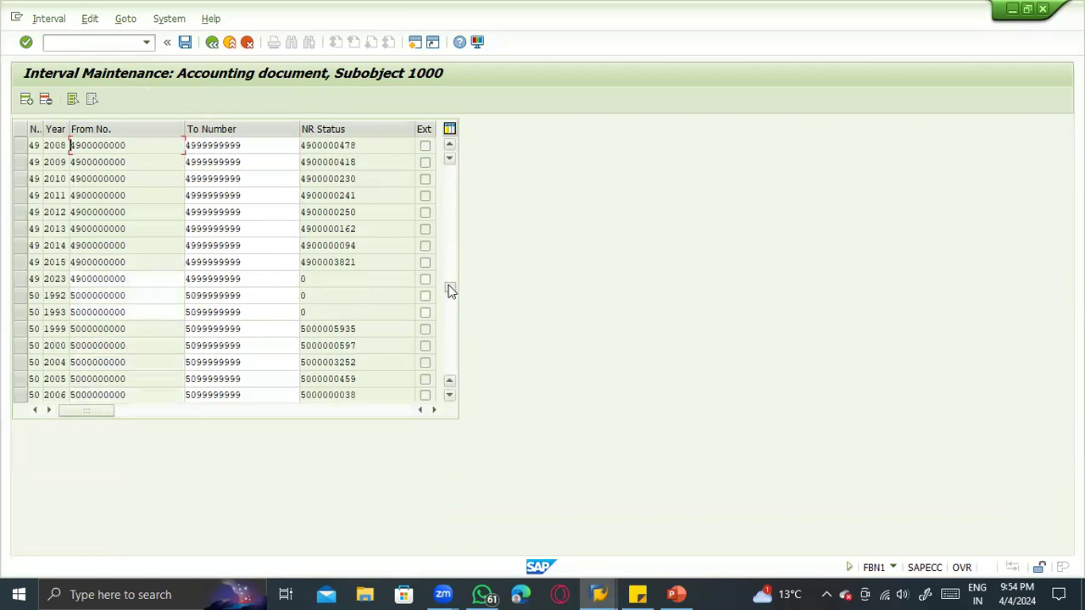
click(87, 273)
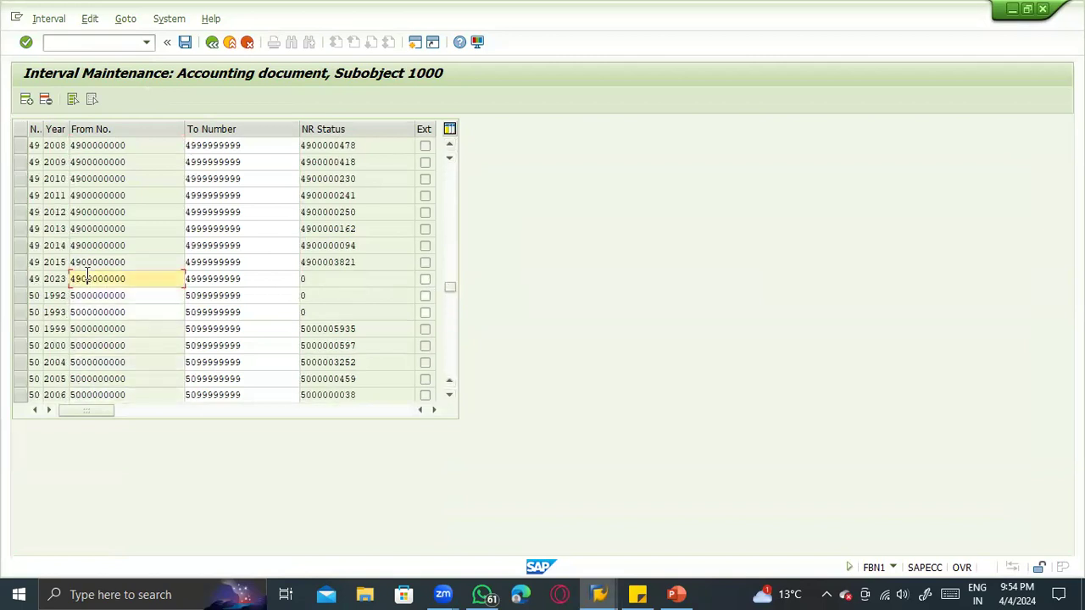
key(ctrl+y)
drag(72, 277, 246, 276)
key(ctrl+c)
click(24, 101)
drag(448, 288, 461, 149)
click(38, 148)
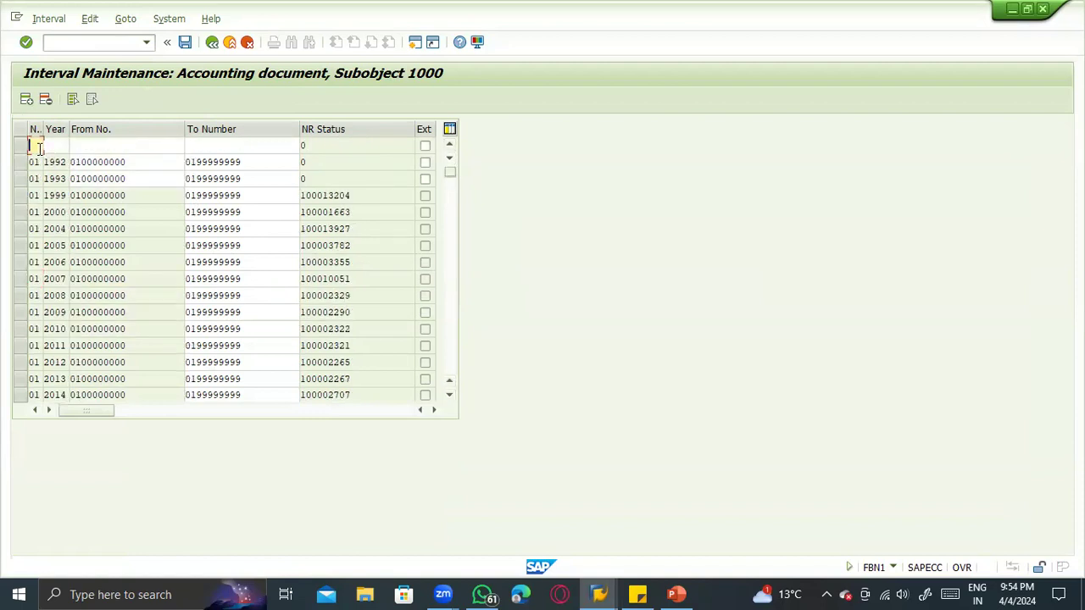
text(2024)
key(ctrl+v)
key(Return)
key(ctrl+s)
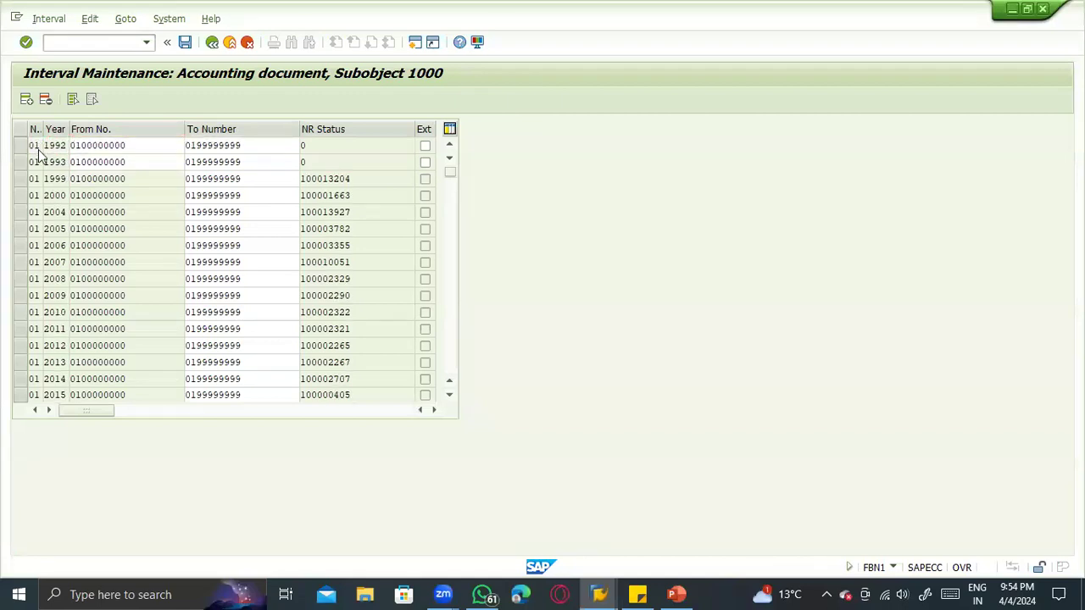
key(Return)
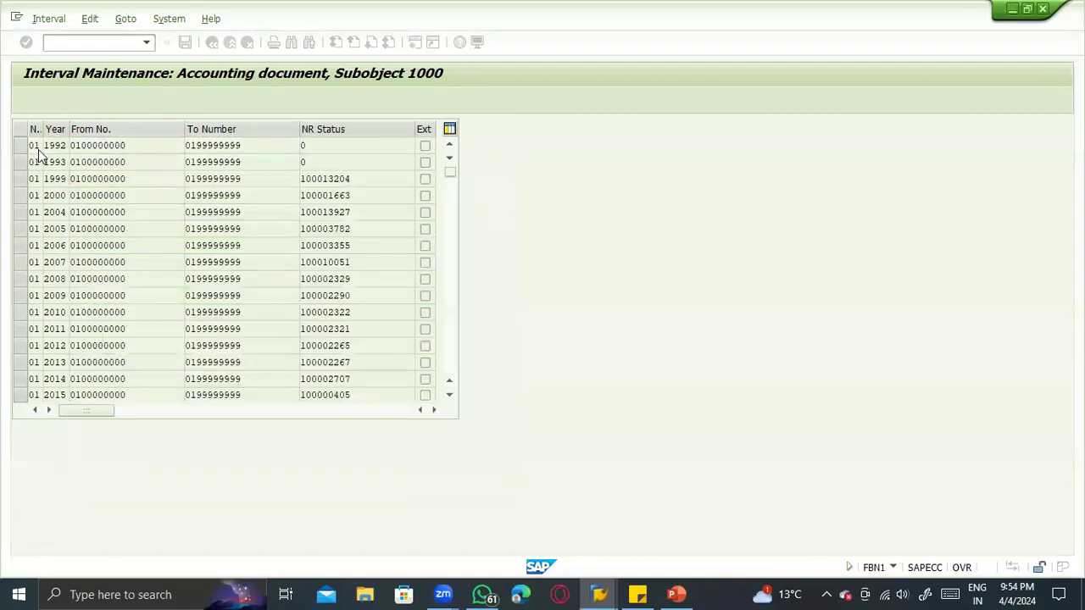
- Return to the MIGO 301 transfer, check it and try to post it again, dismissing the message logs
key(alt+Tab)
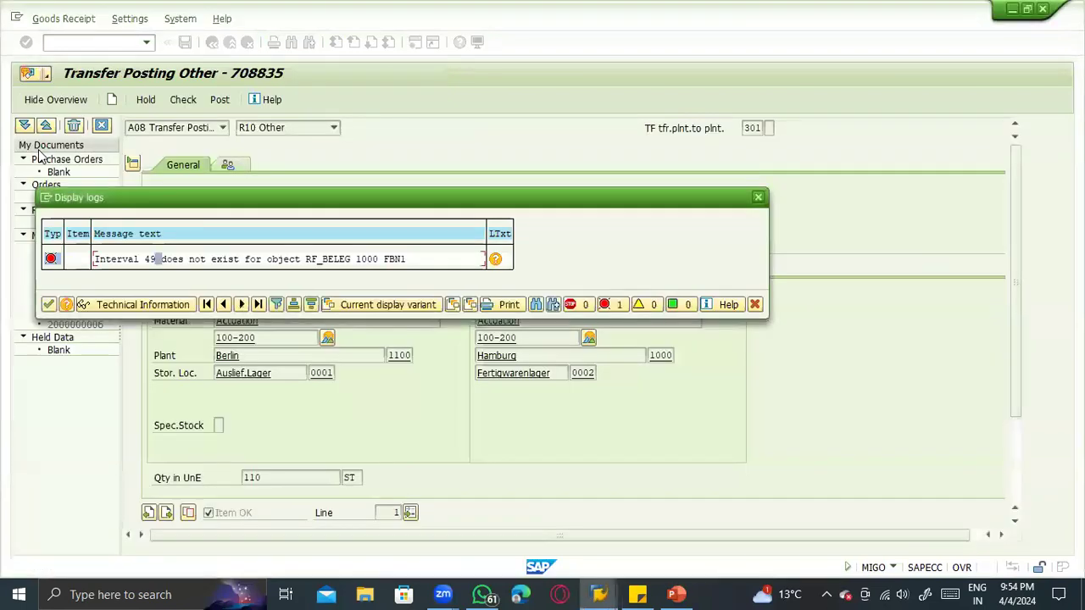
key(Return)
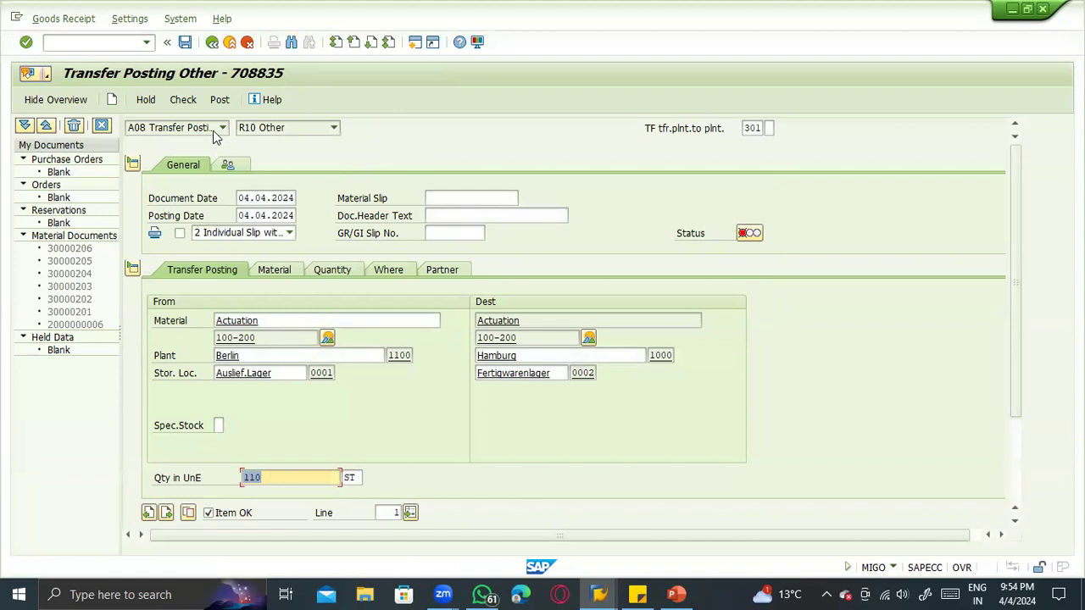
click(184, 100)
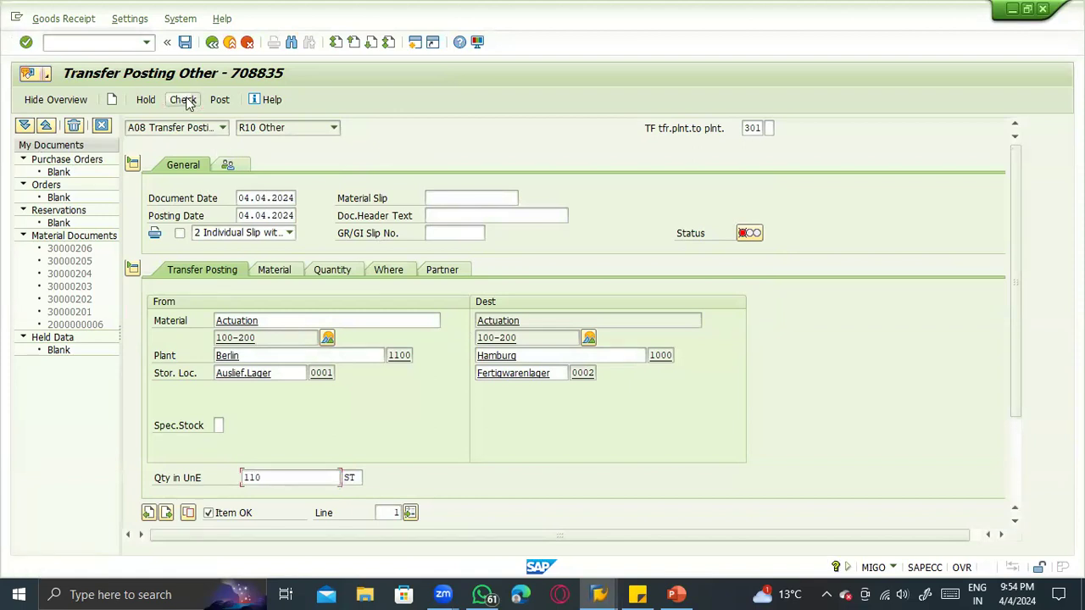
click(220, 103)
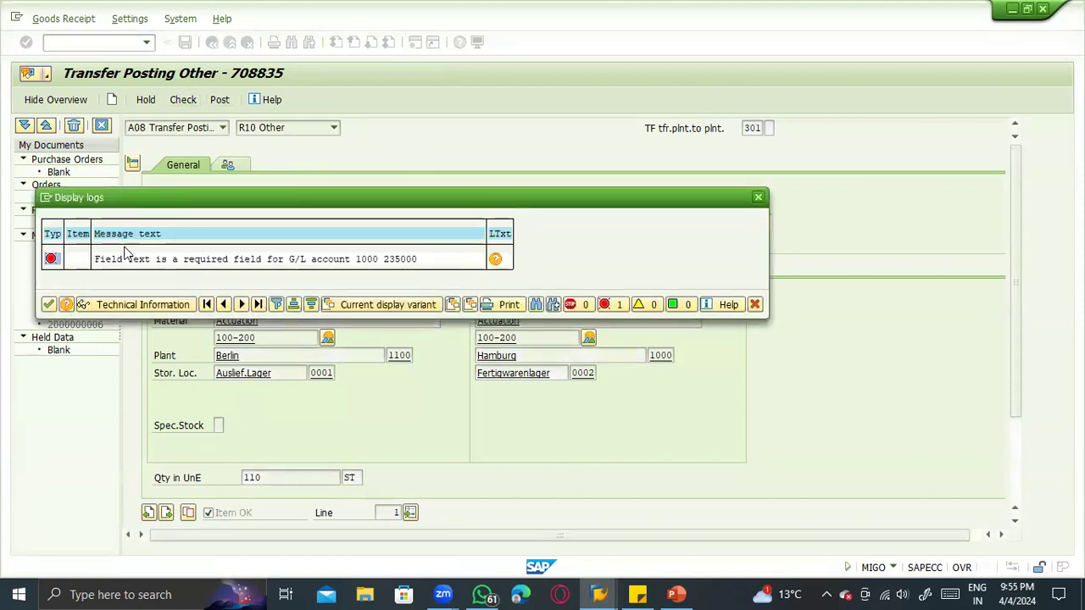
key(Return)
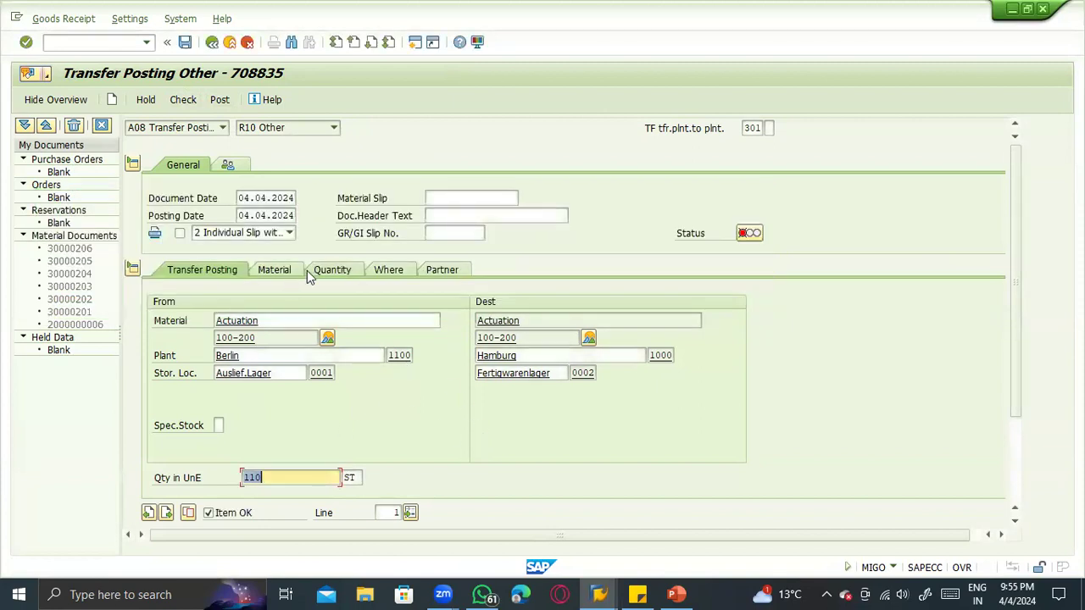
- Enter "test" as the item text in the transfer's Where details, then check and post the document
click(307, 271)
click(373, 268)
click(311, 421)
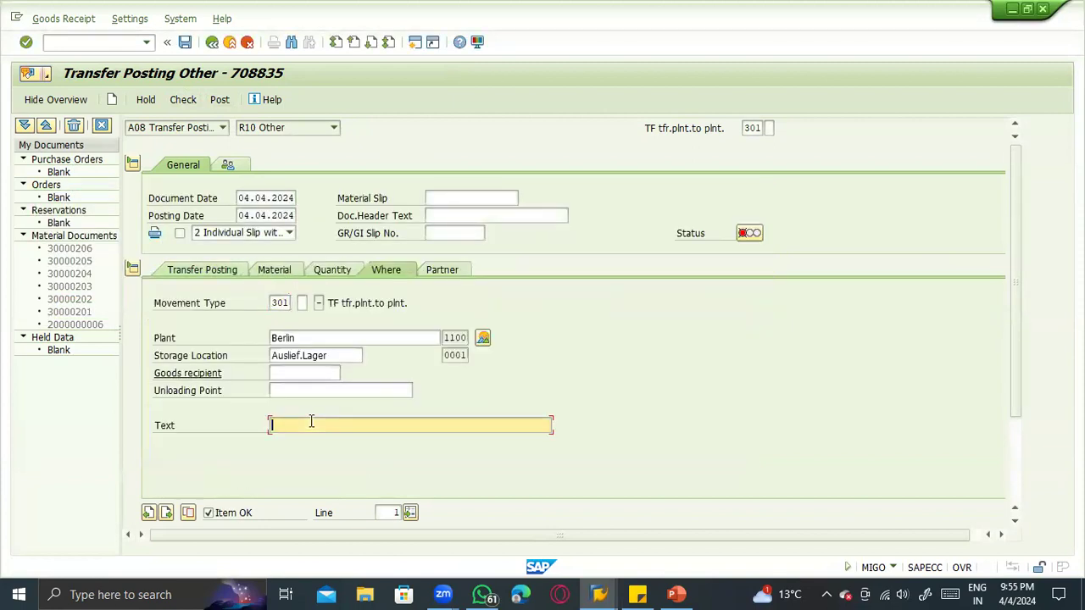
key(Return)
click(181, 100)
click(218, 100)
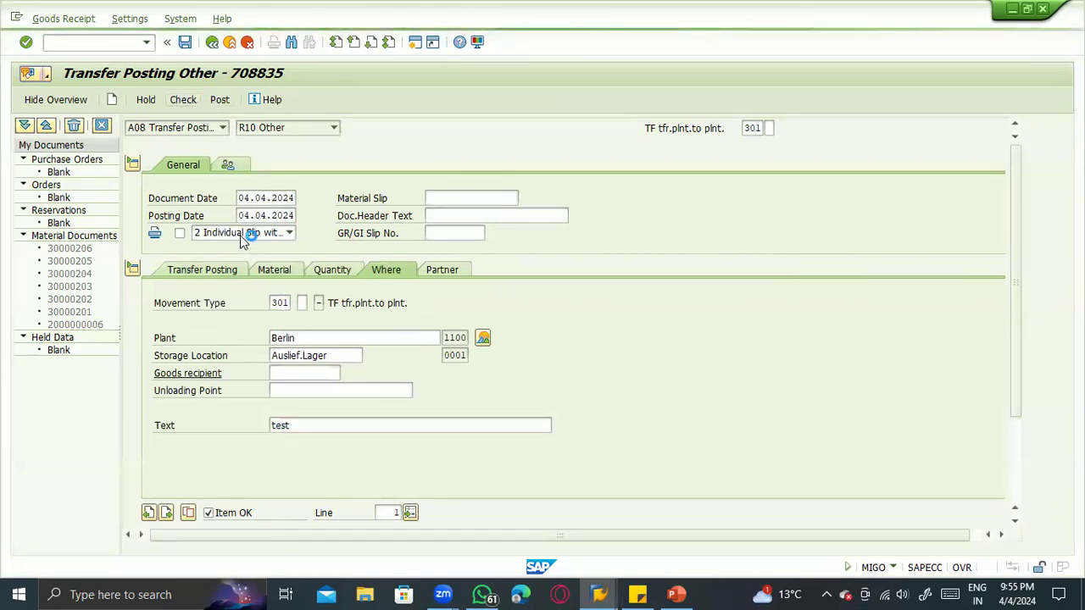
- Display the newly posted material document and show its document info
click(193, 129)
click(164, 169)
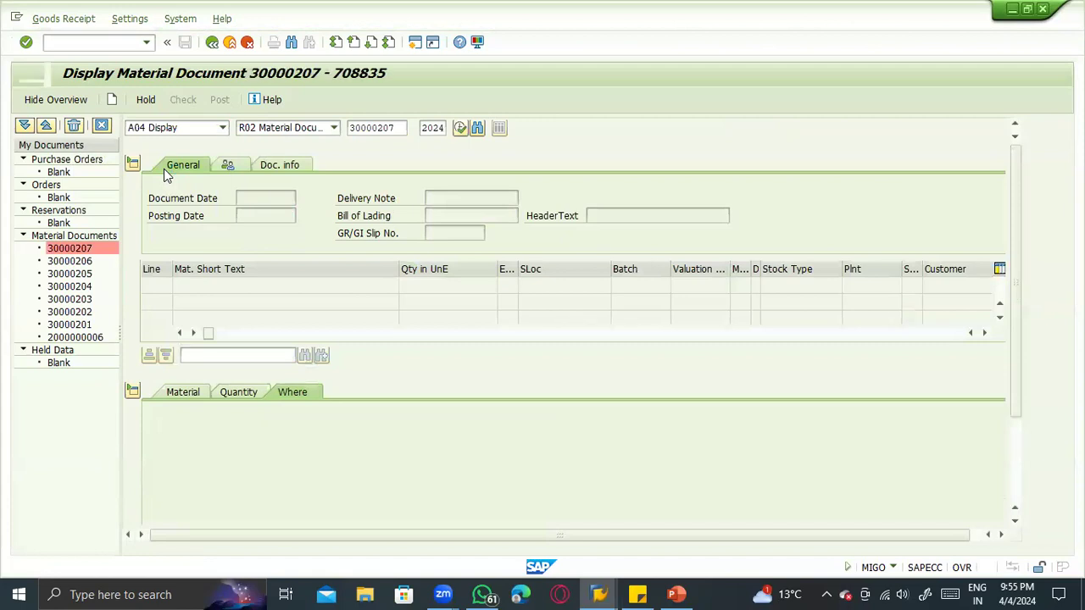
click(288, 165)
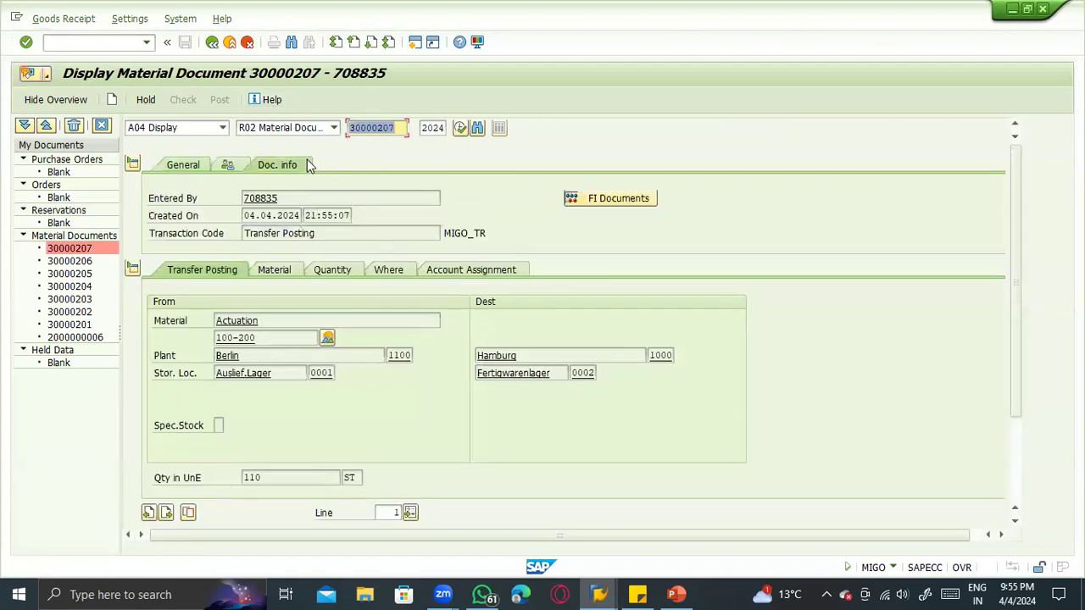
- Look at the stock overview of material 100-200 and return to the material document
key(alt+Tab)
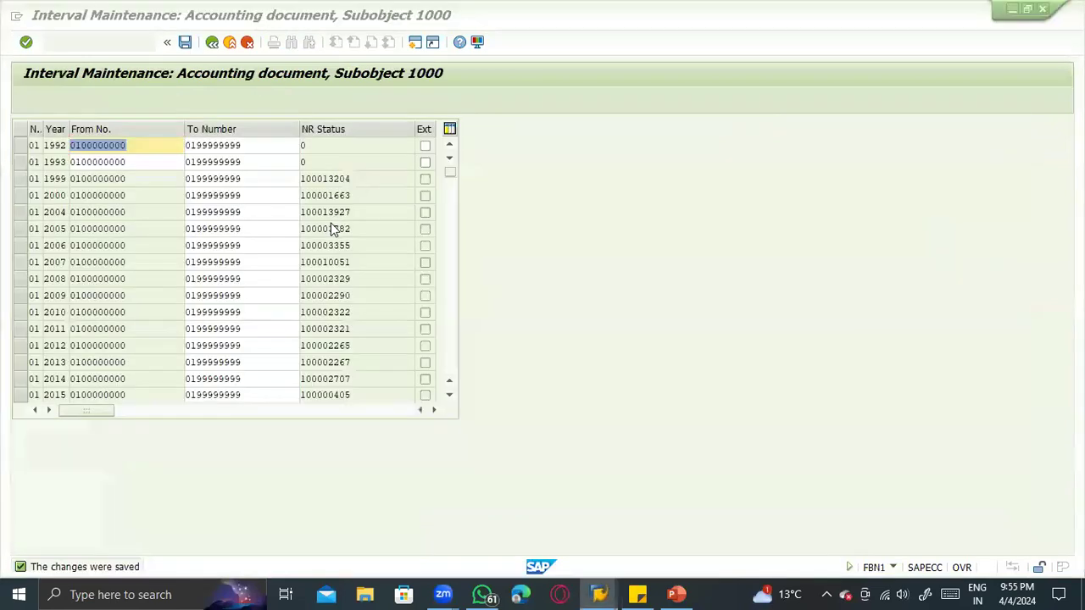
key(alt+Tab)
key(alt+Tab)
key(alt+Tab)
key(alt+Tab)
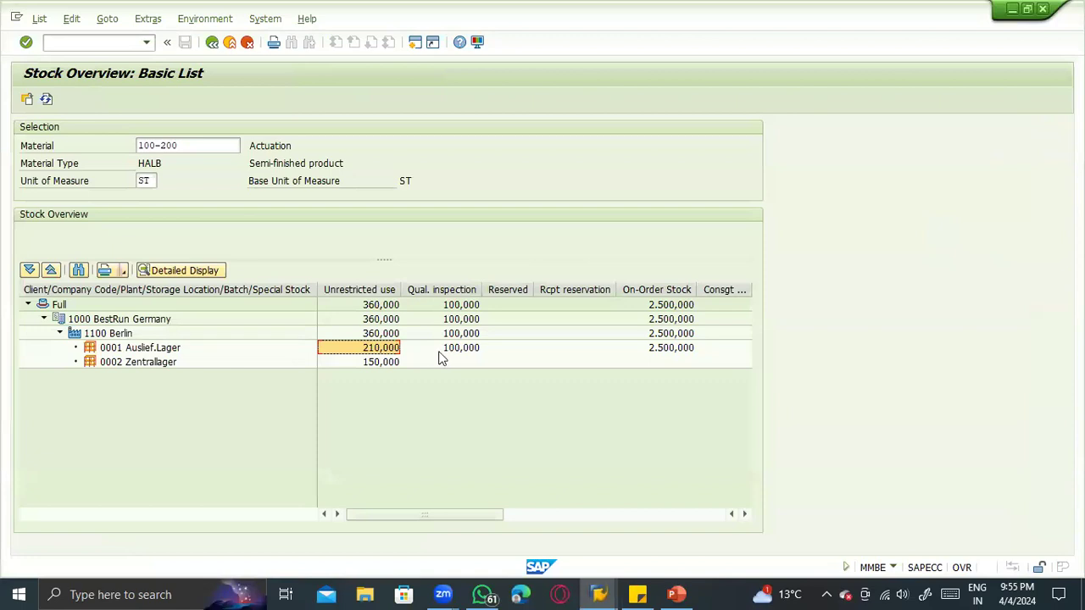
key(alt+Tab)
key(alt+Tab)
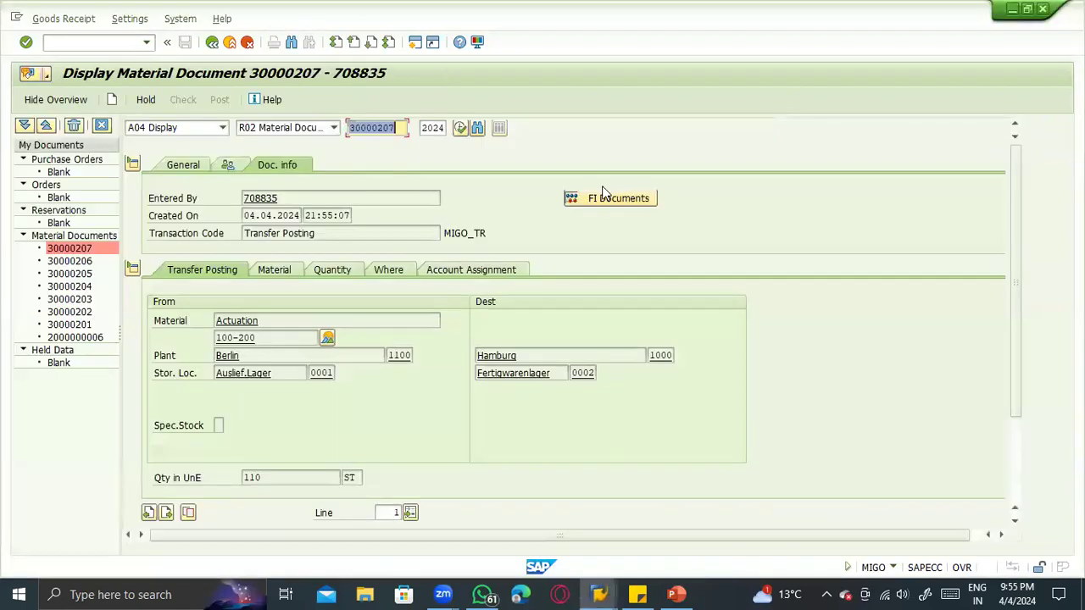
- Open the accounting document of the transfer and examine its line items, including amounts, profit centers and segments
click(603, 195)
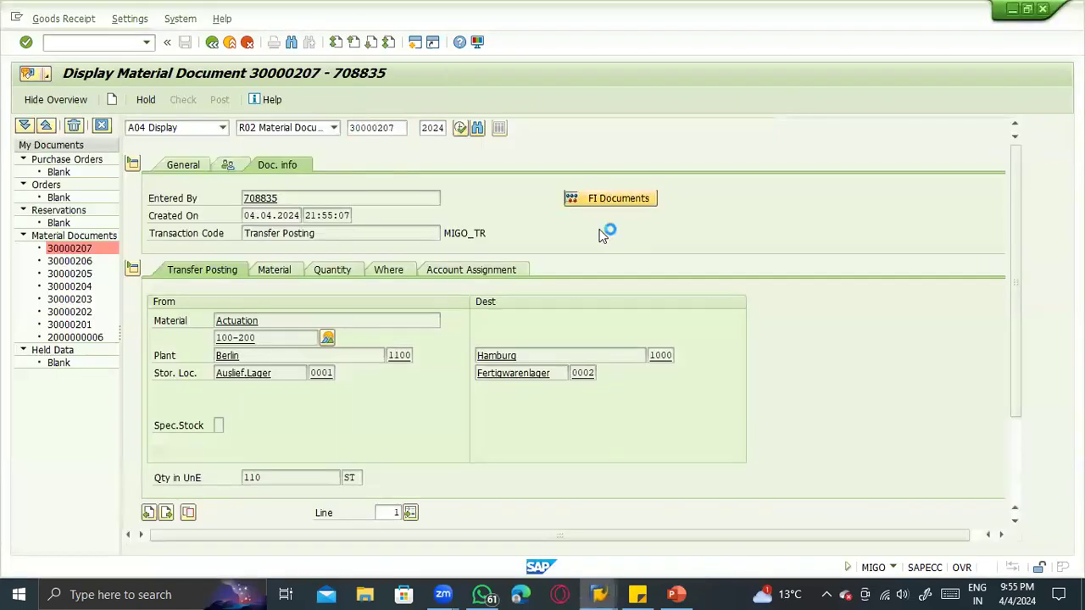
double_click(155, 201)
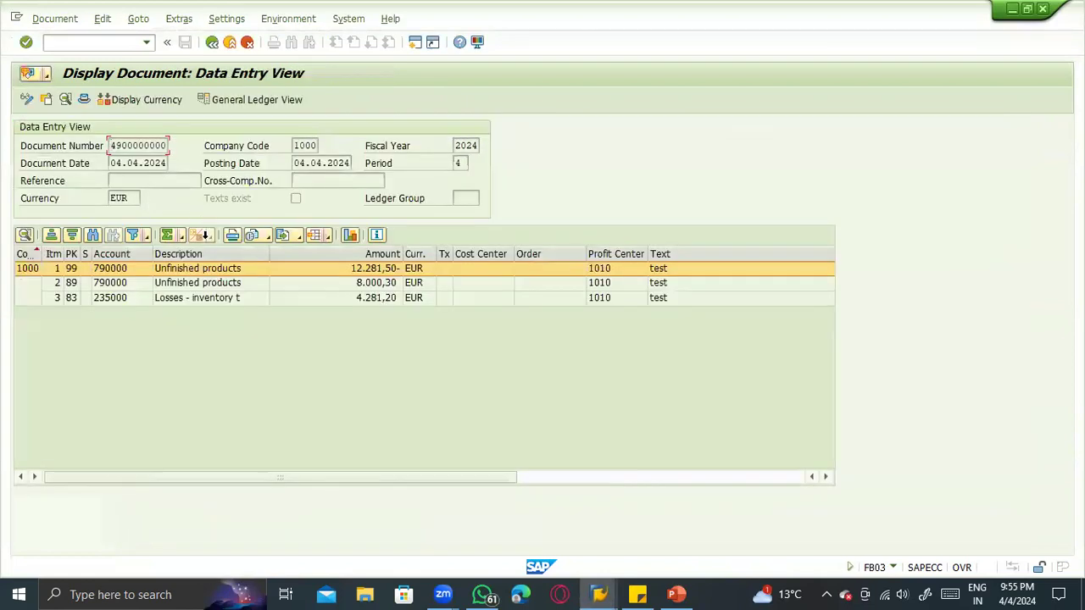
click(195, 285)
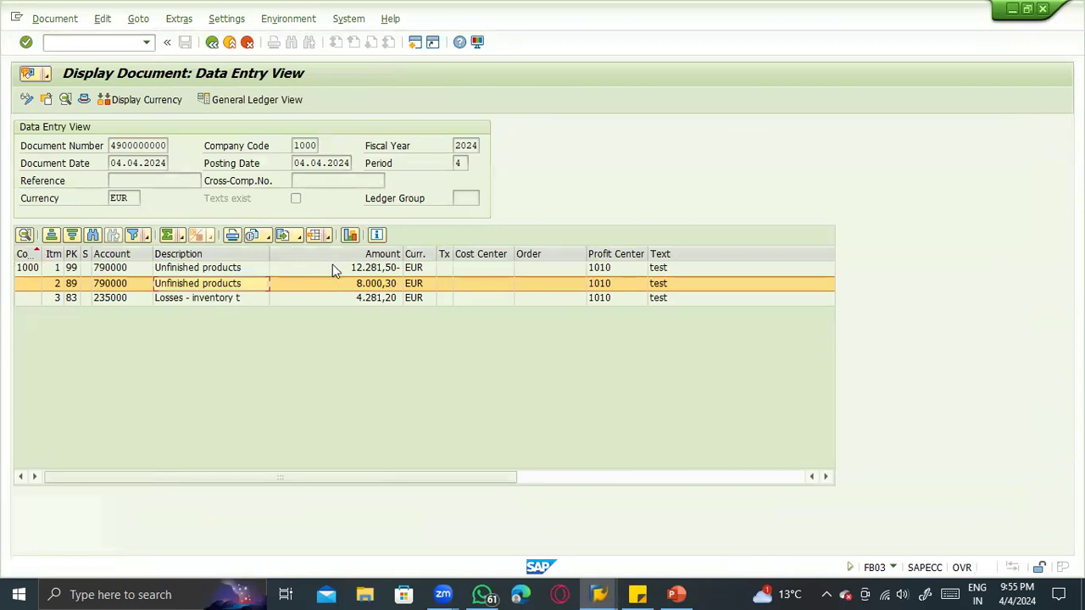
click(598, 270)
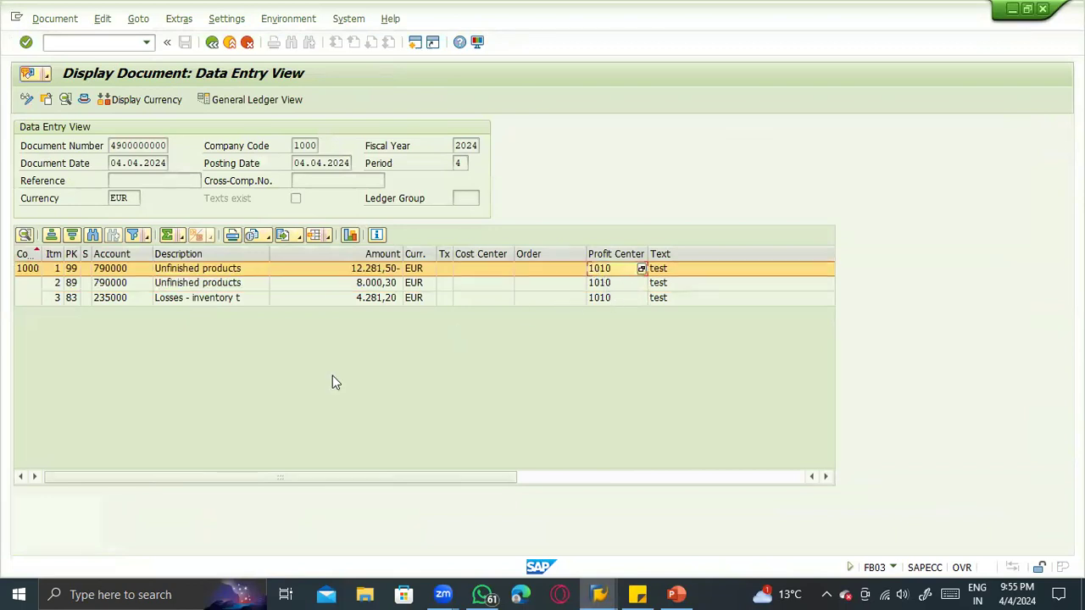
click(587, 480)
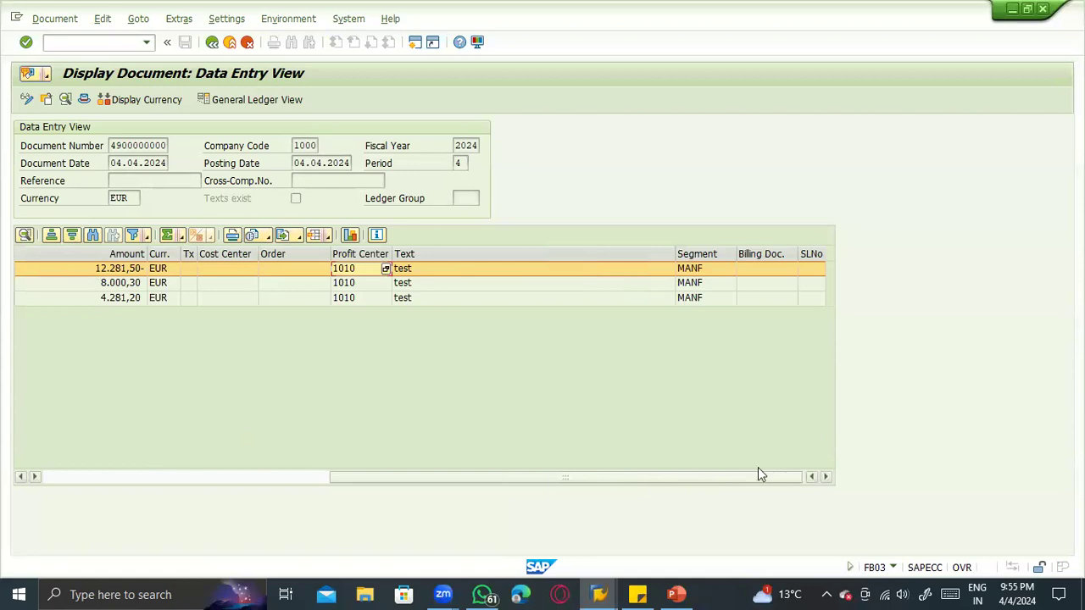
- Open the layout settings of the line item list and review the displayed columns
click(328, 237)
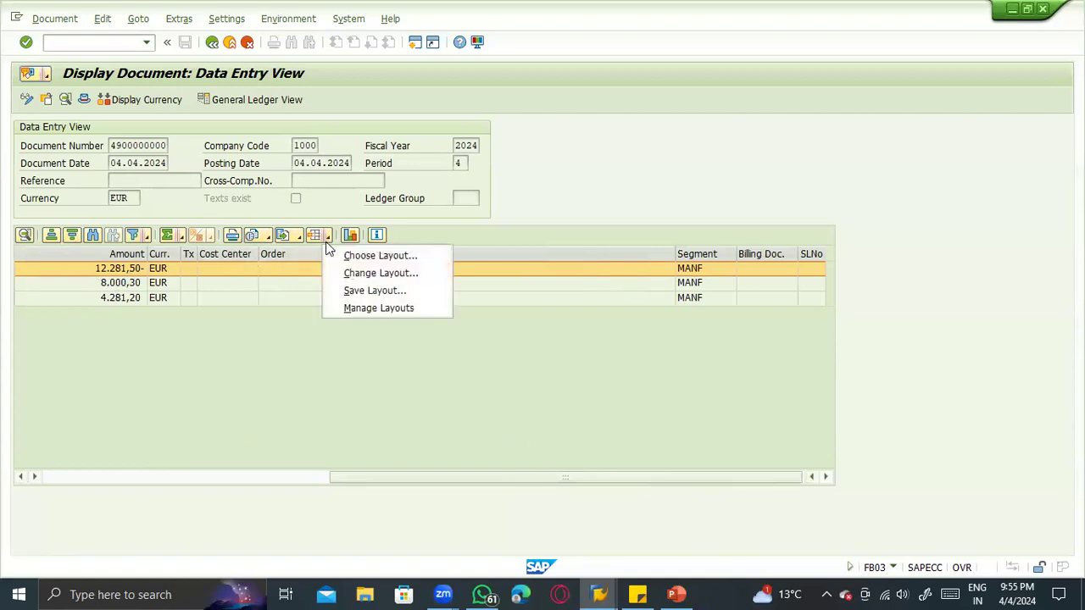
click(345, 270)
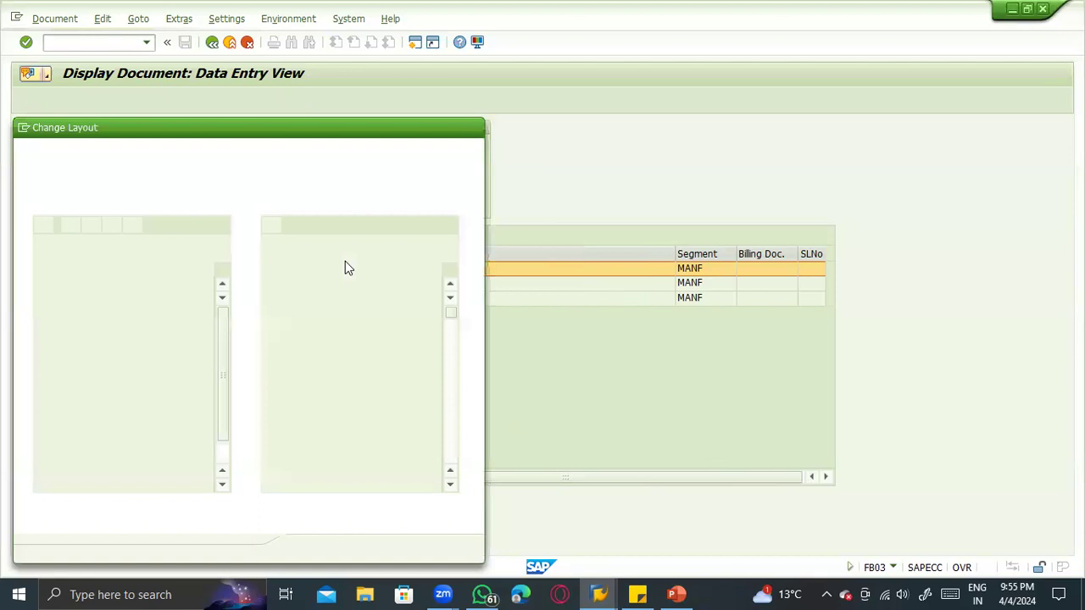
click(114, 359)
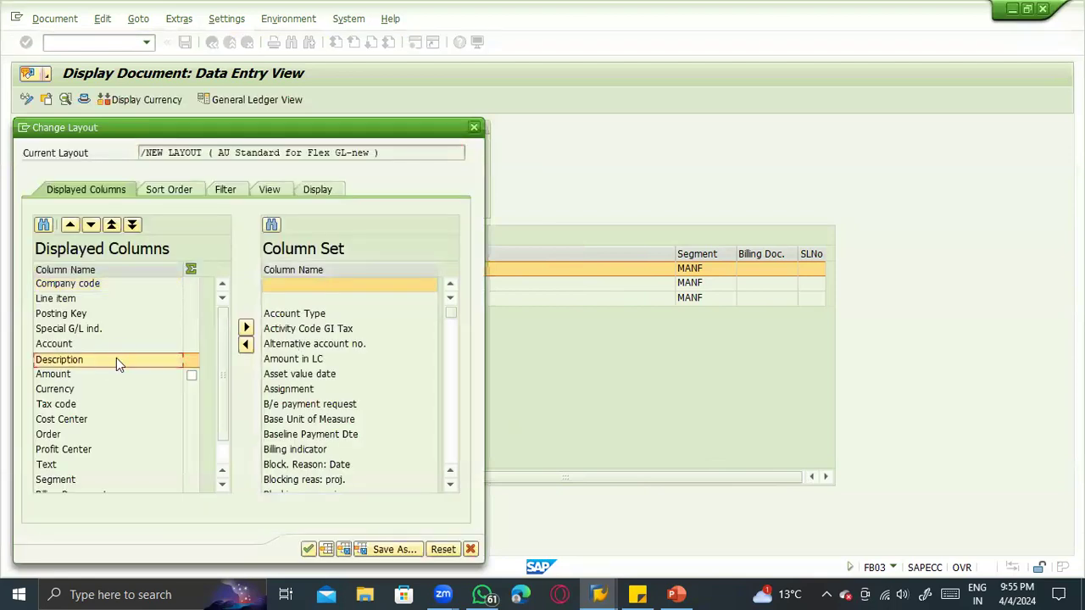
click(78, 287)
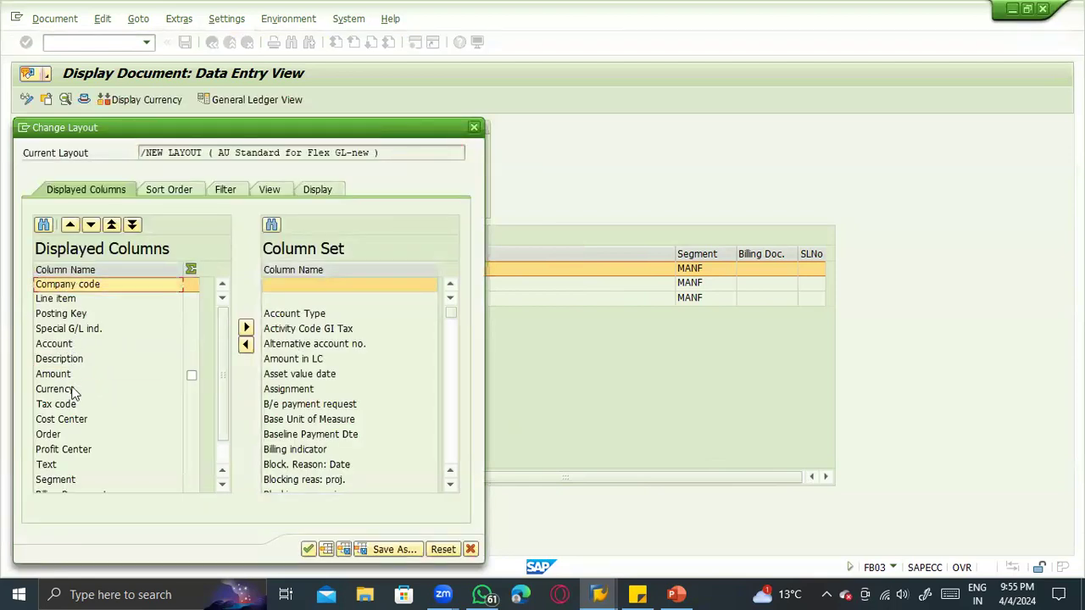
click(68, 420)
scroll(71, 440, down, 1)
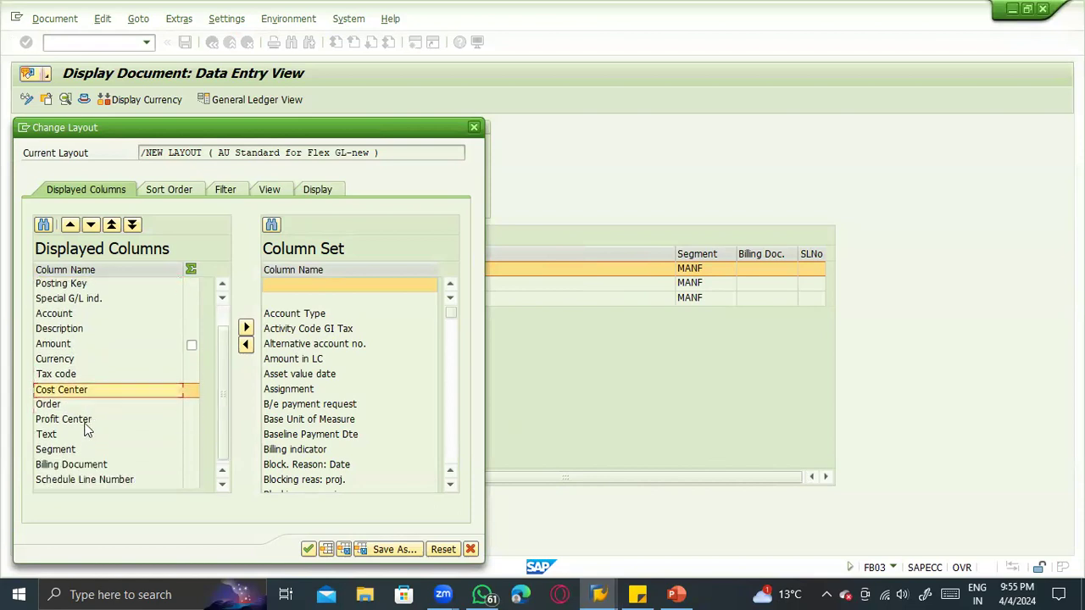
scroll(84, 356, up, 1)
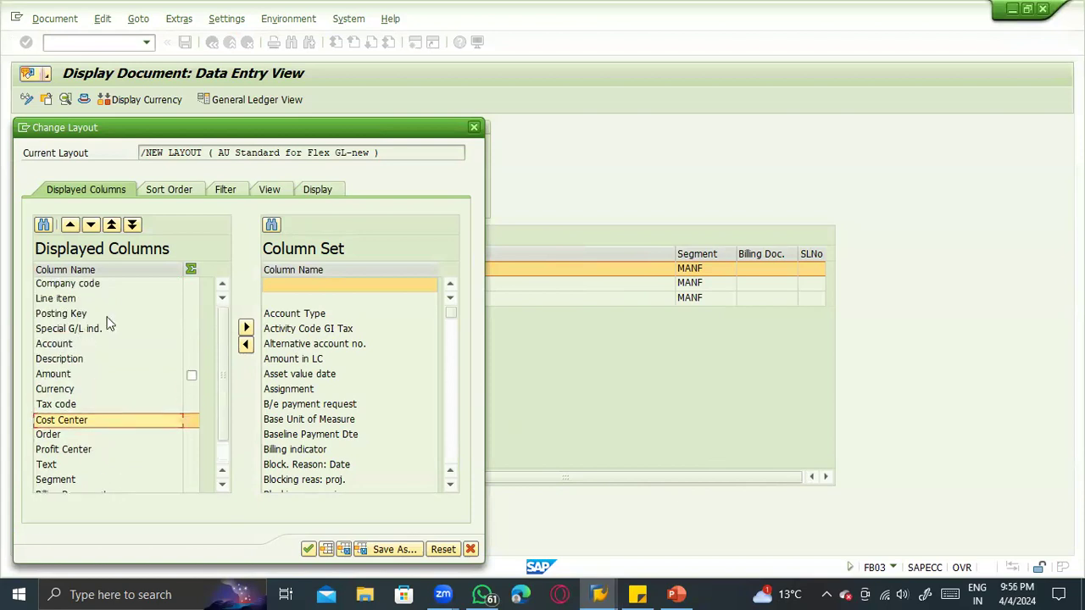
click(107, 327)
scroll(205, 438, down, 1)
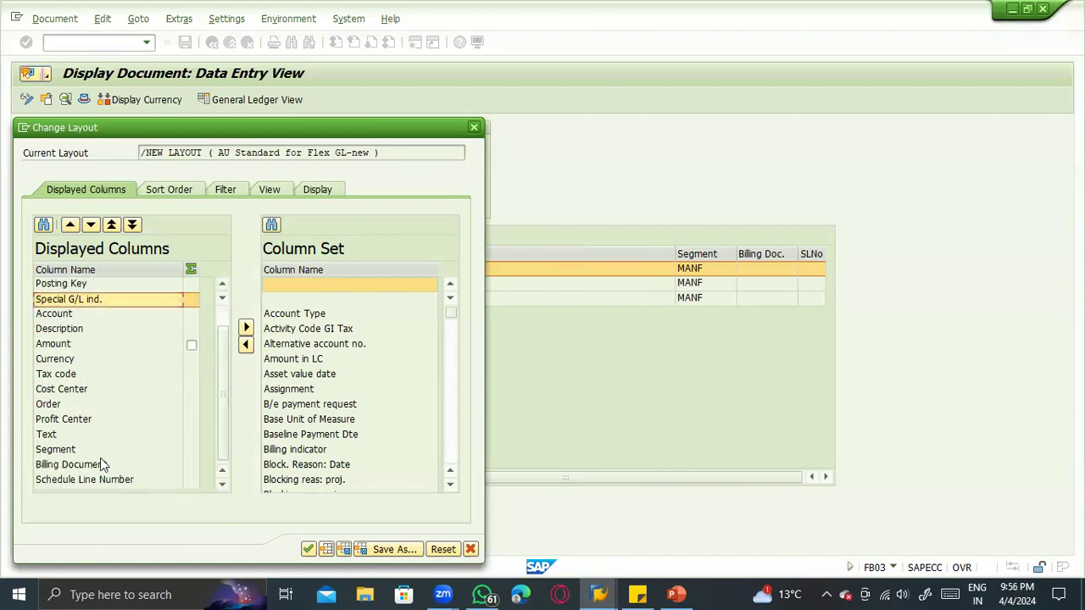
scroll(81, 343, up, 1)
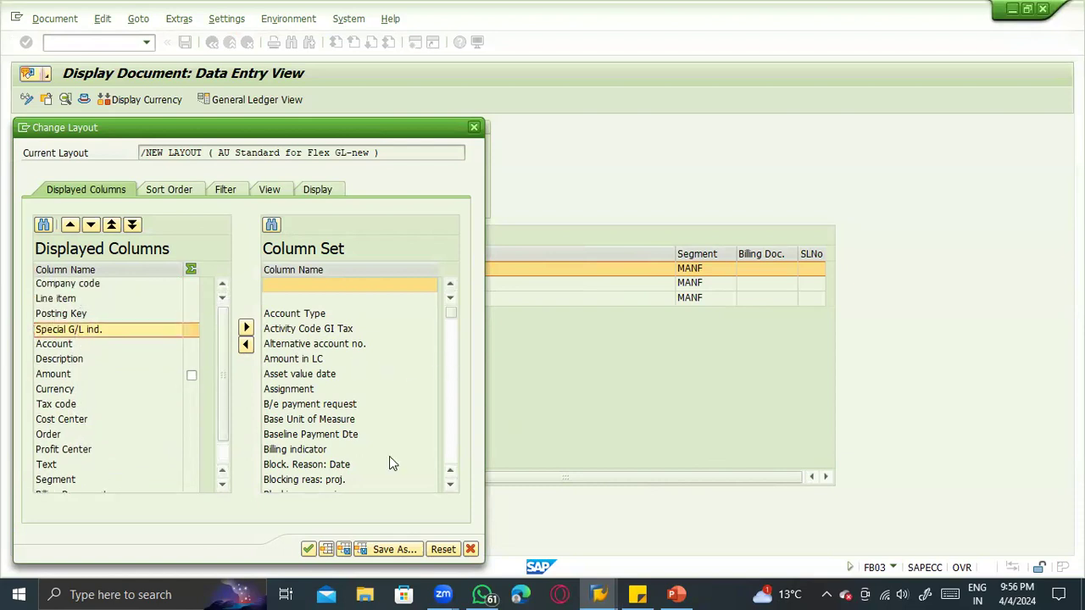
scroll(343, 428, down, 3)
scroll(338, 421, down, 9)
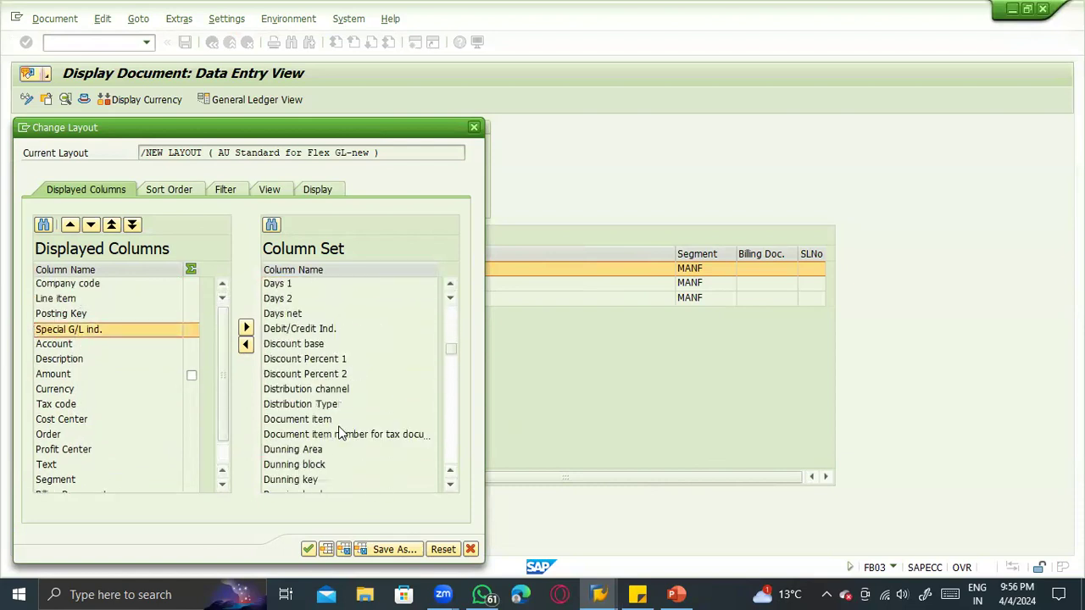
scroll(338, 430, down, 7)
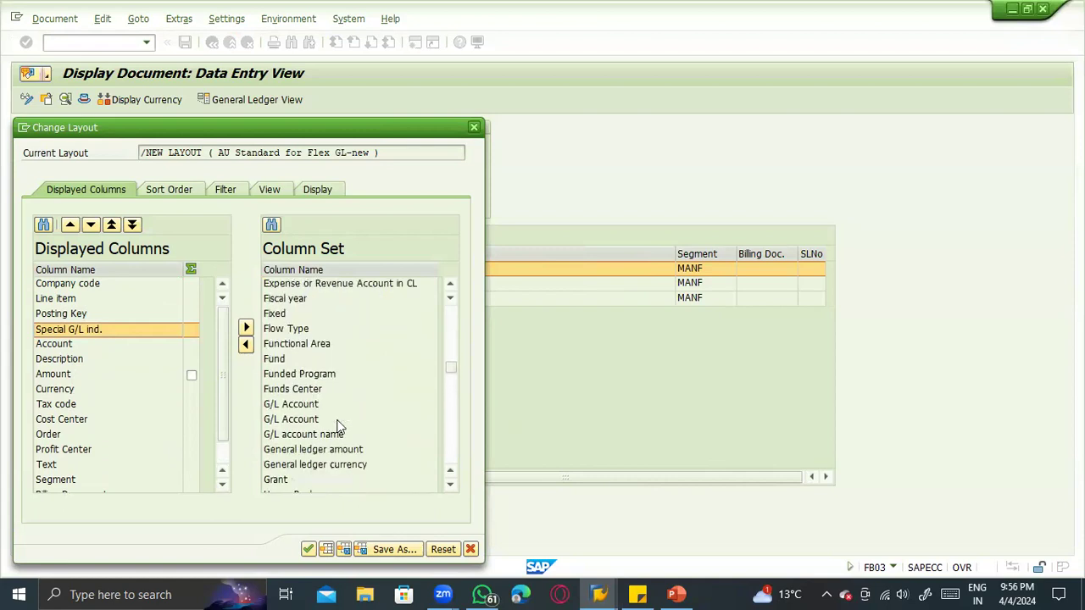
scroll(339, 428, down, 7)
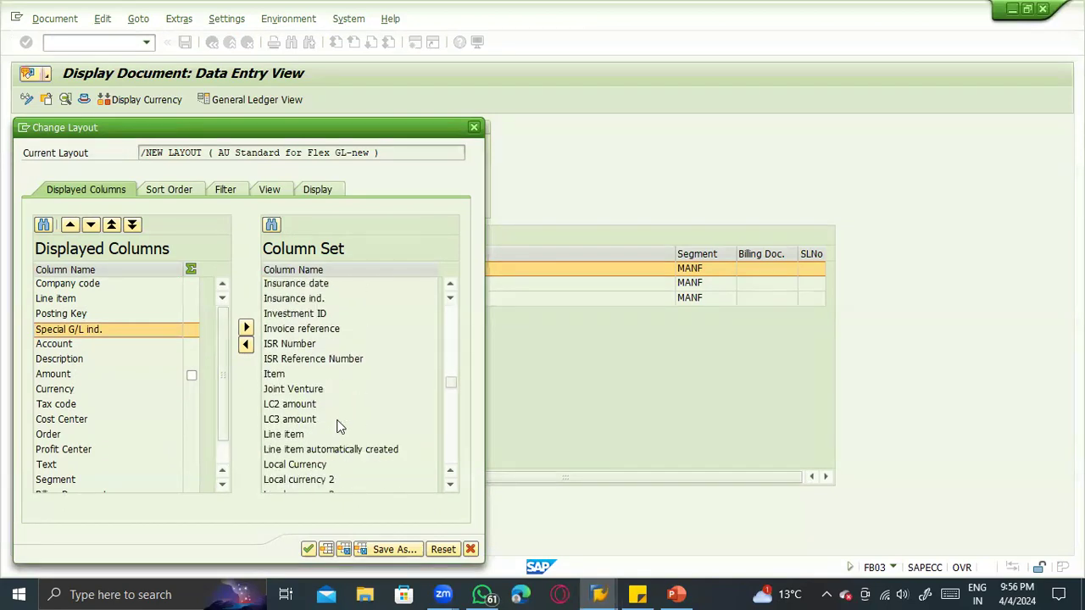
scroll(339, 426, down, 2)
scroll(338, 421, down, 1)
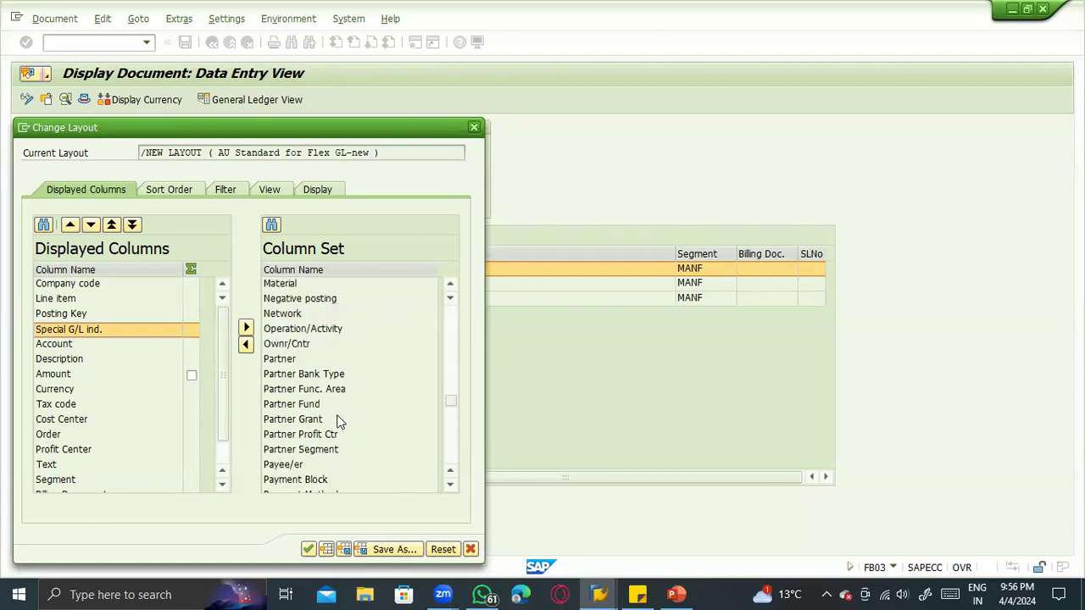
scroll(338, 421, down, 3)
click(288, 456)
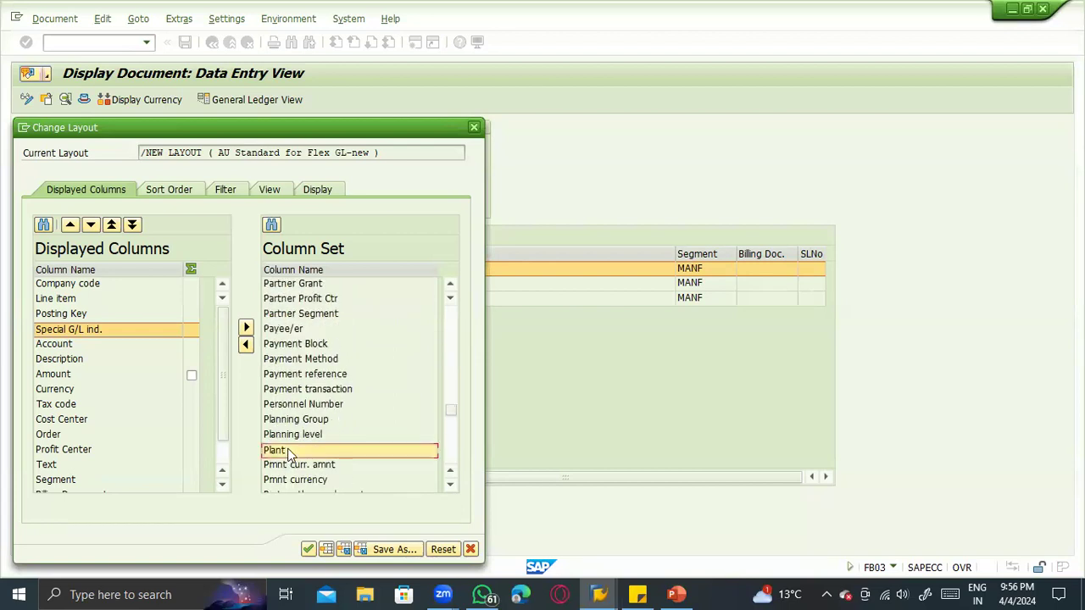
click(474, 127)
click(718, 270)
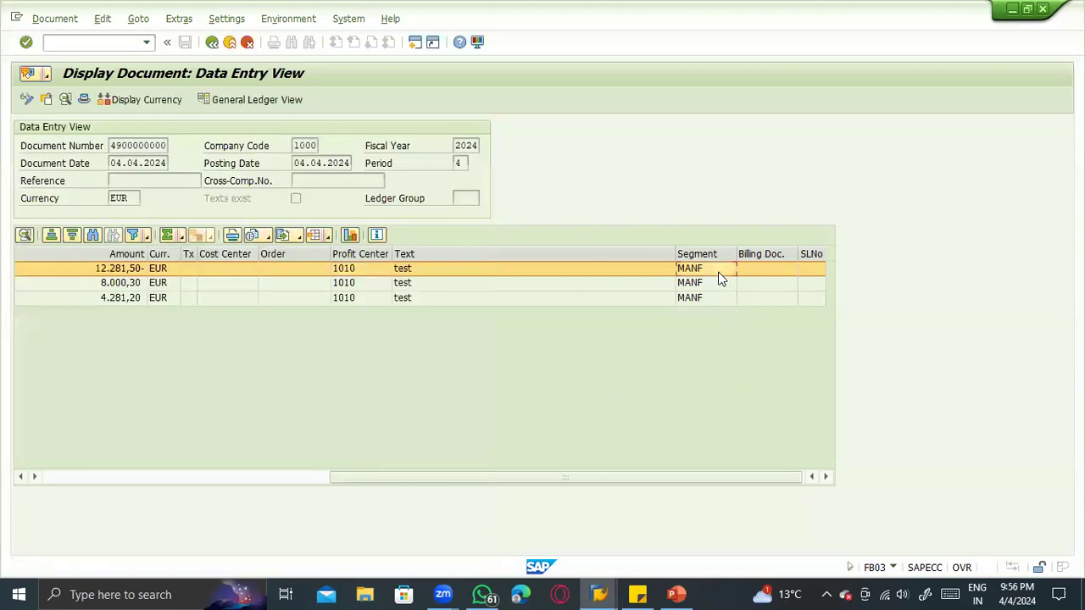
key(Tab)
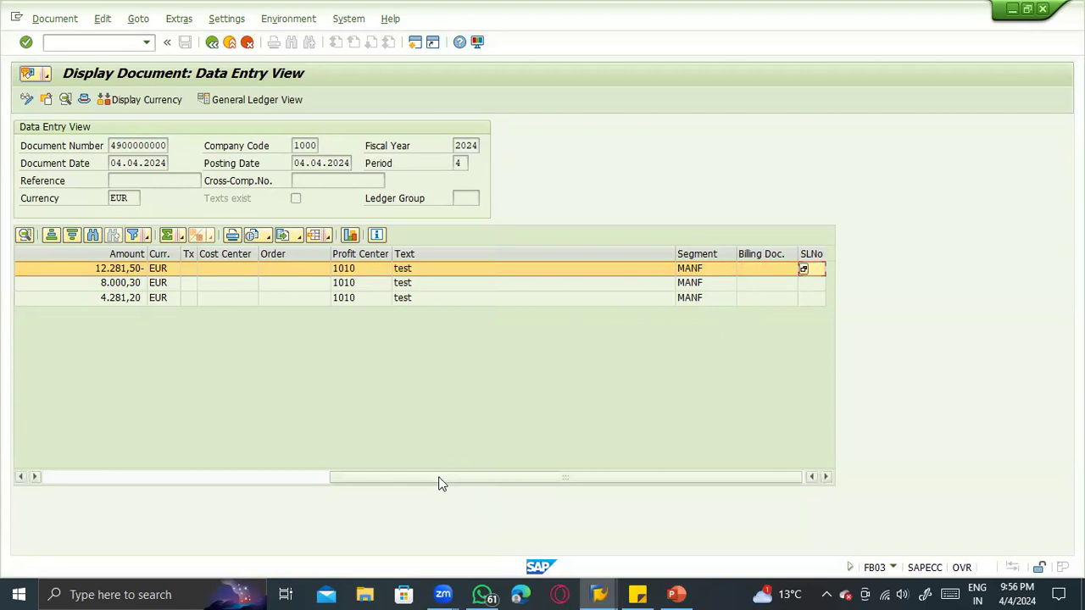
drag(533, 478, 343, 477)
click(349, 235)
click(355, 272)
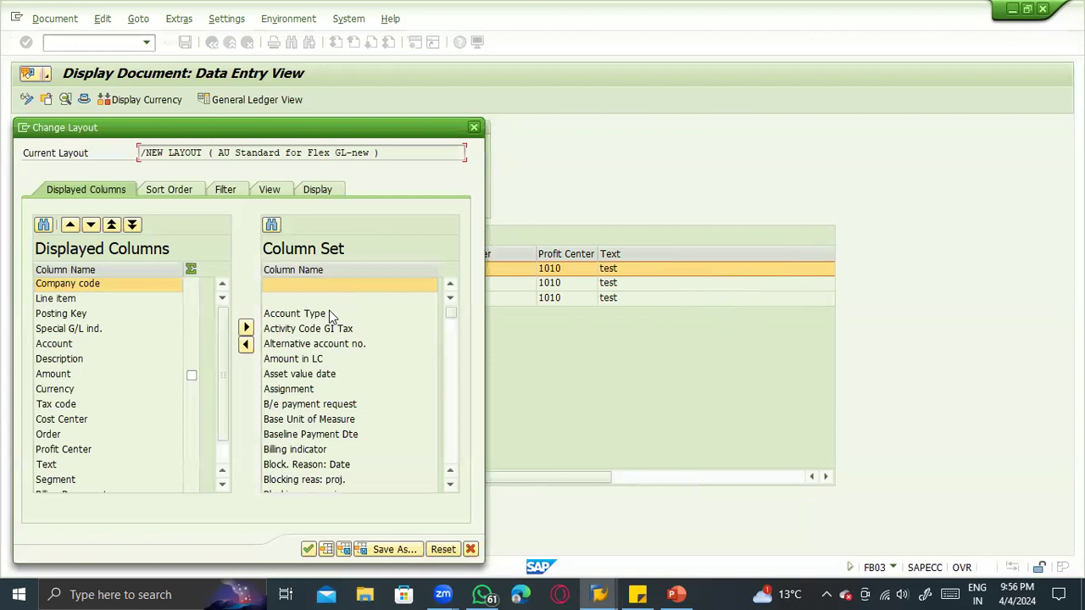
click(330, 314)
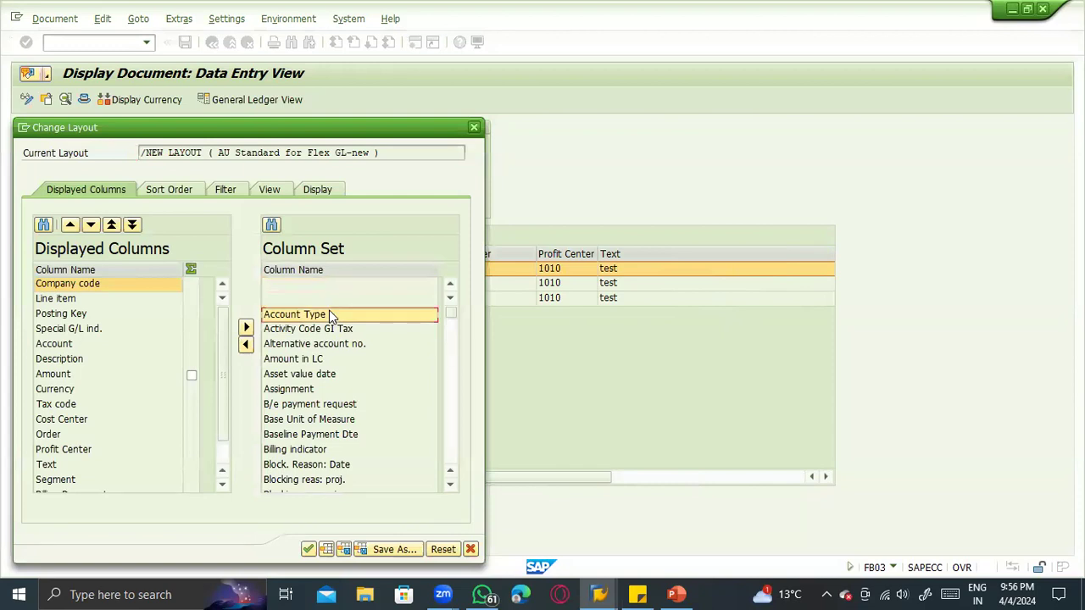
key(ctrl+a)
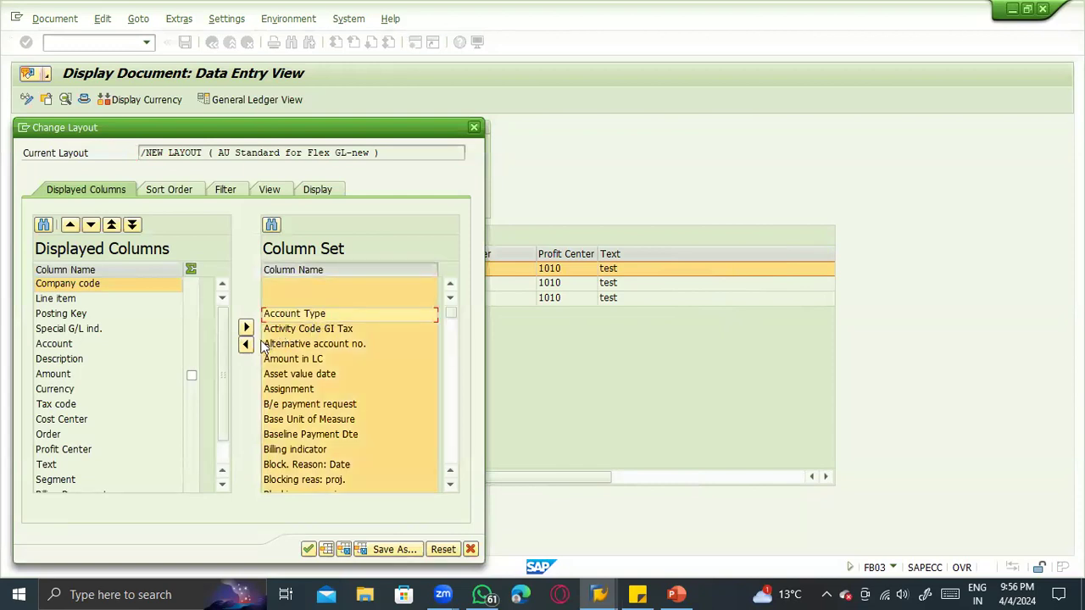
key(Return)
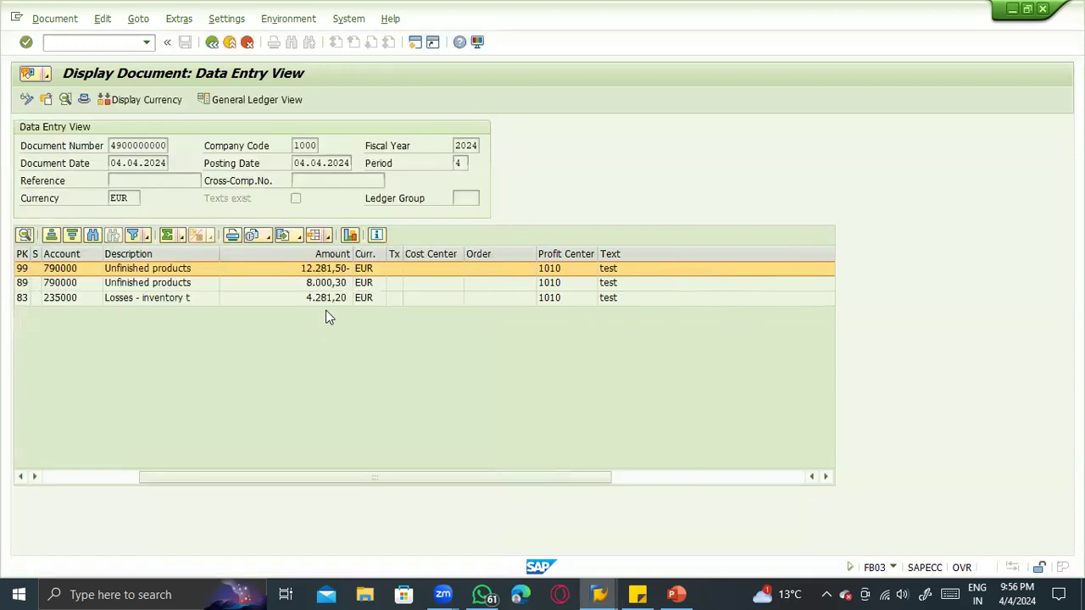
- Add the Plant column to the line item layout directly after the Posting Key column and apply the layout
click(329, 234)
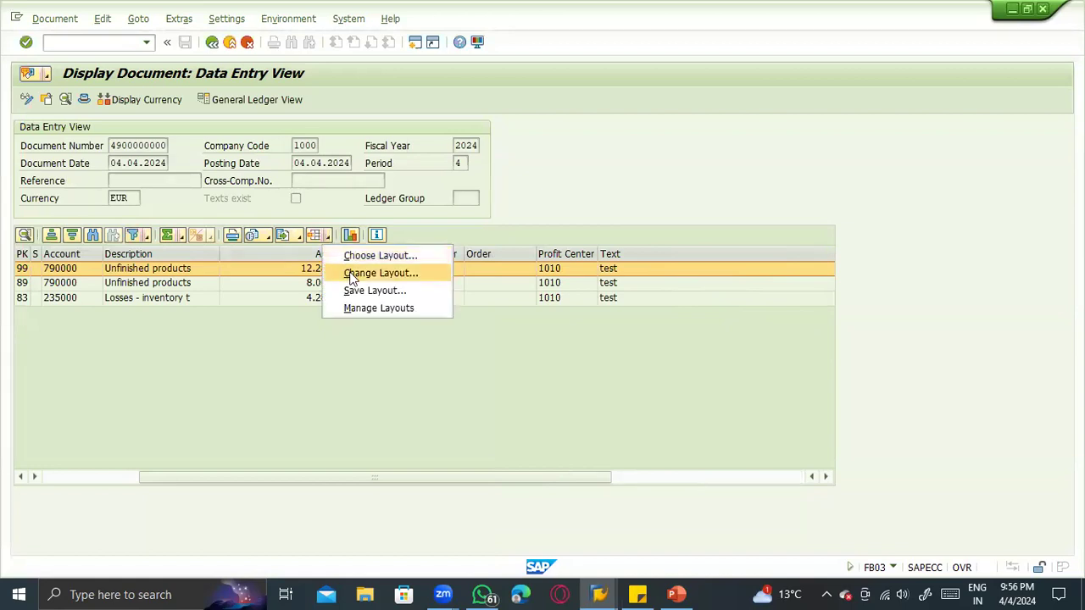
click(352, 272)
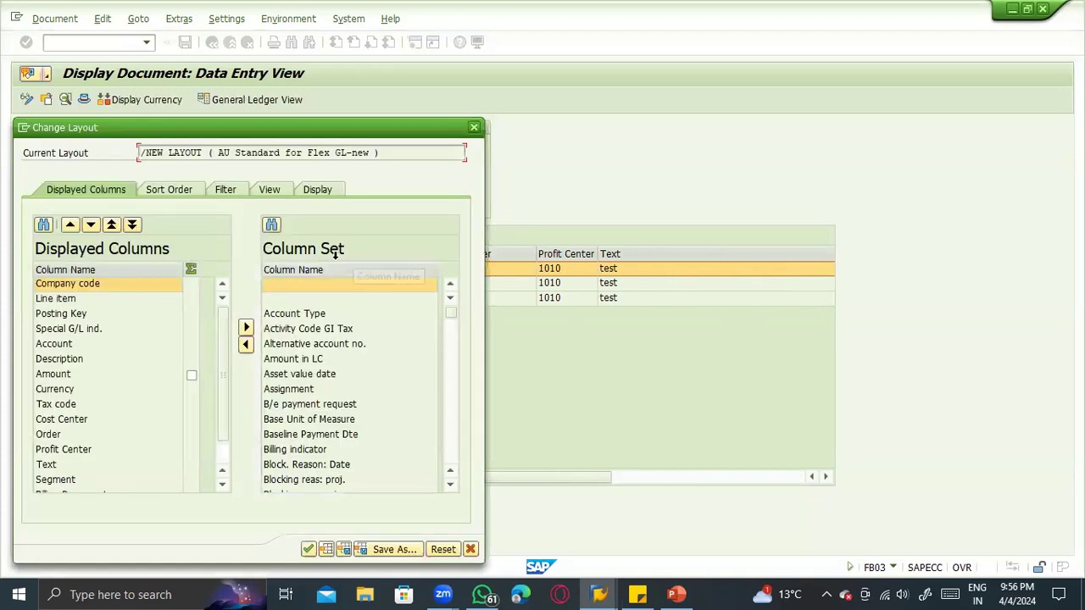
click(181, 188)
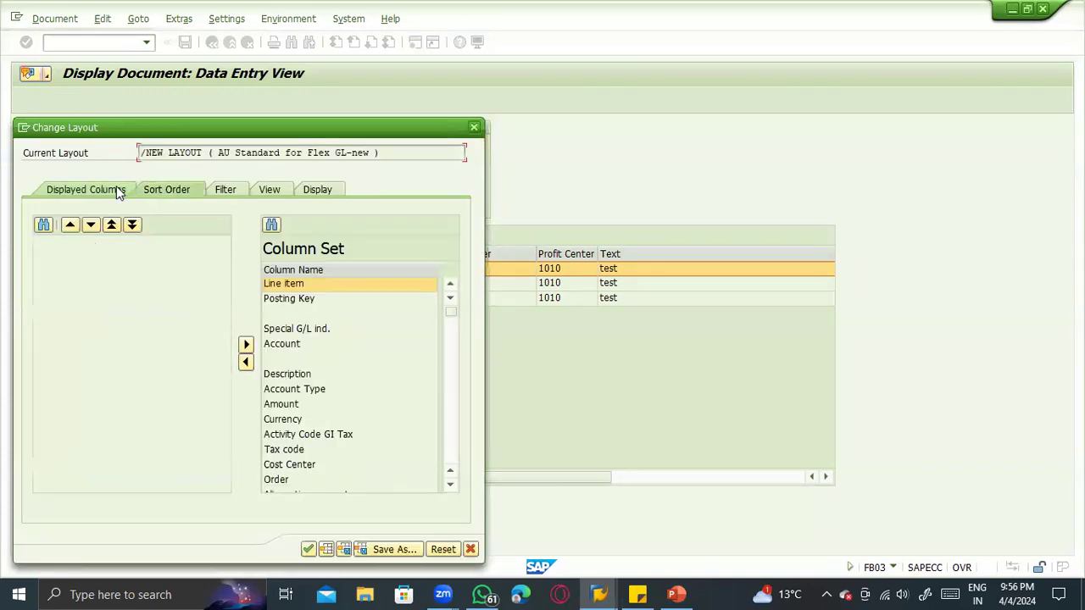
click(322, 329)
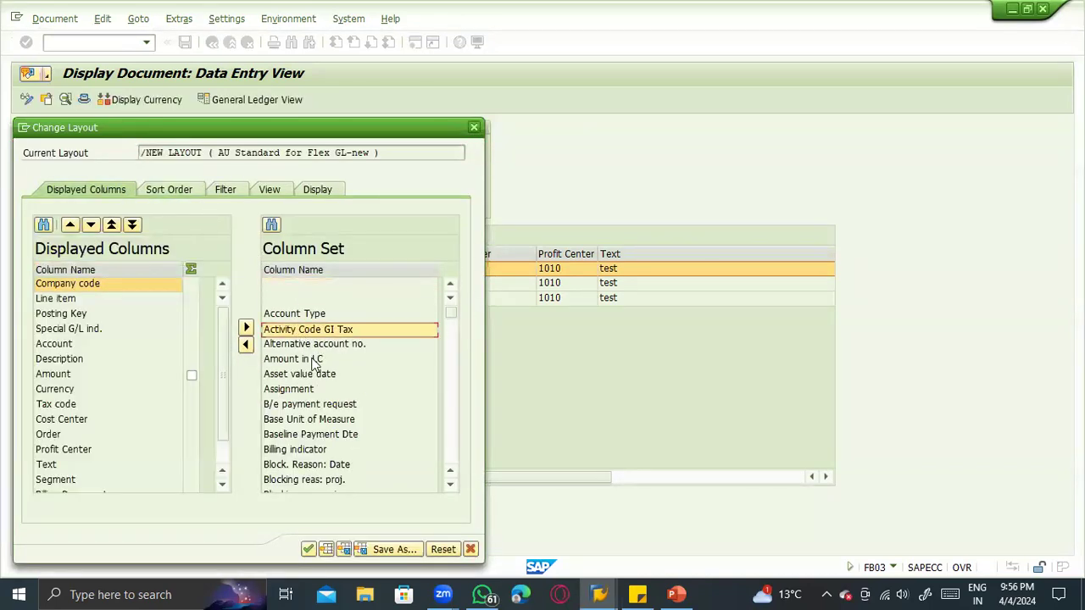
scroll(440, 380, down, 20)
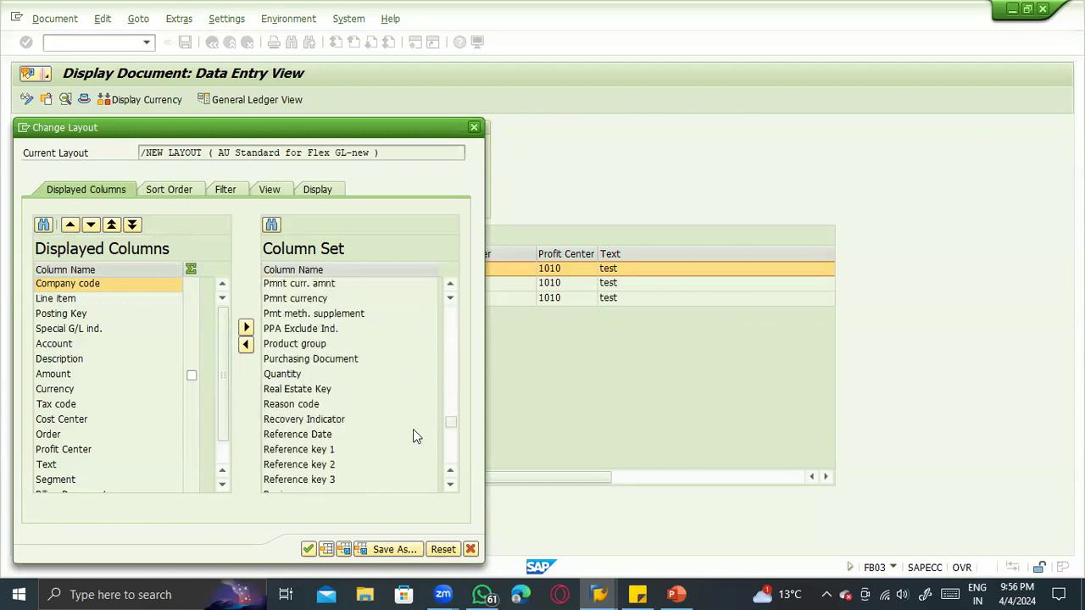
scroll(364, 406, up, 5)
click(334, 359)
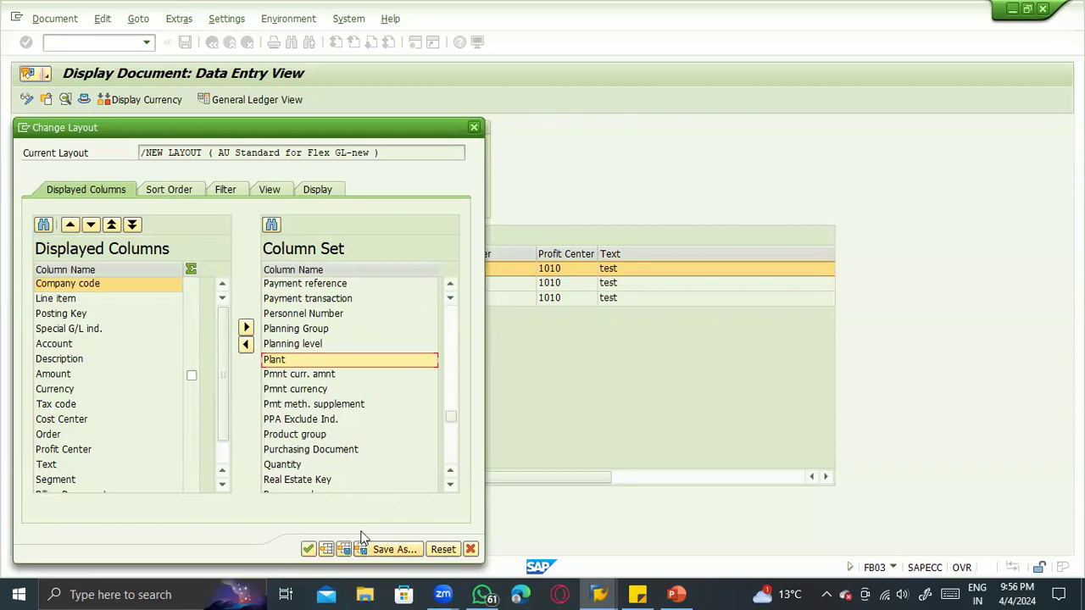
mouse_move(344, 351)
mouse_down()
mouse_move(341, 262)
mouse_move(225, 291)
mouse_move(273, 328)
mouse_move(98, 345)
mouse_move(93, 335)
mouse_up()
click(308, 549)
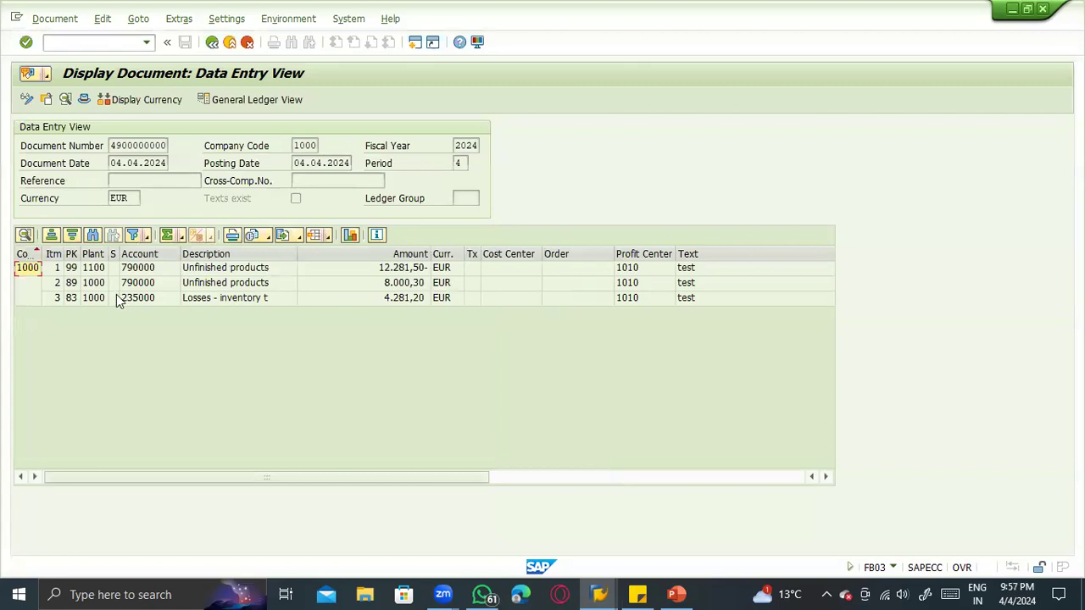
- Widen the Plant column of the line item list and check the plants of the first two items
click(93, 254)
click(98, 272)
click(98, 279)
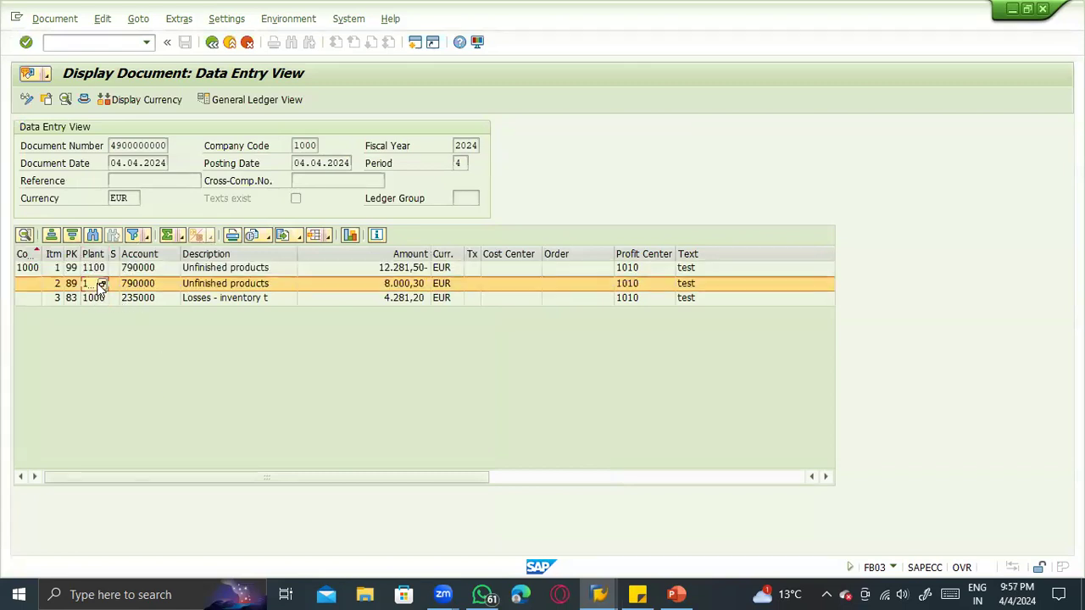
drag(111, 254, 167, 254)
click(136, 274)
click(136, 279)
- Compare the accounts of the stock items, the amount of the inventory loss item, and the sending and receiving plants
click(210, 273)
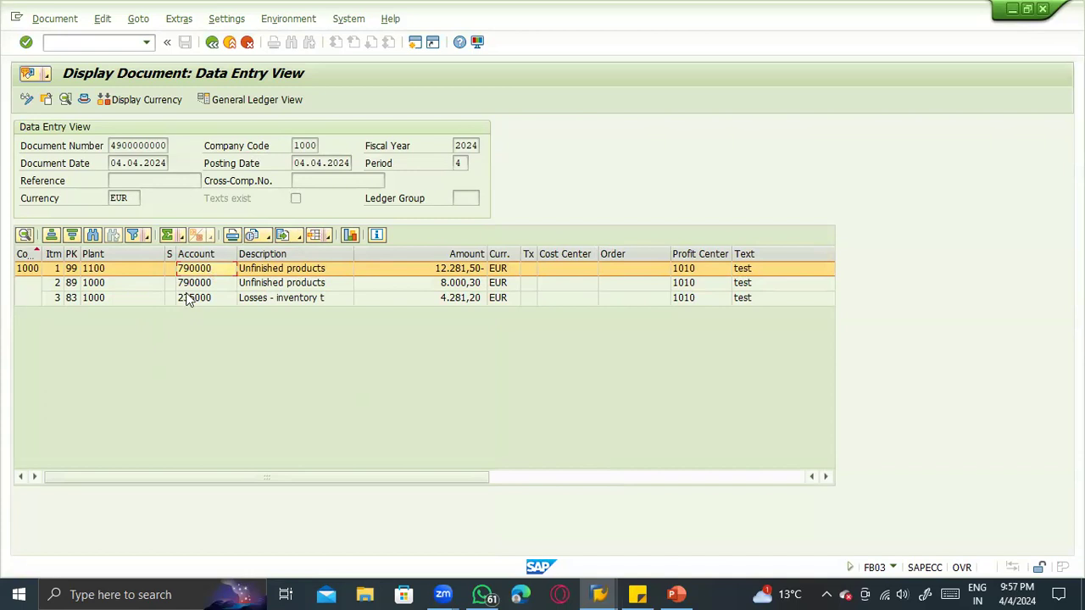
click(190, 289)
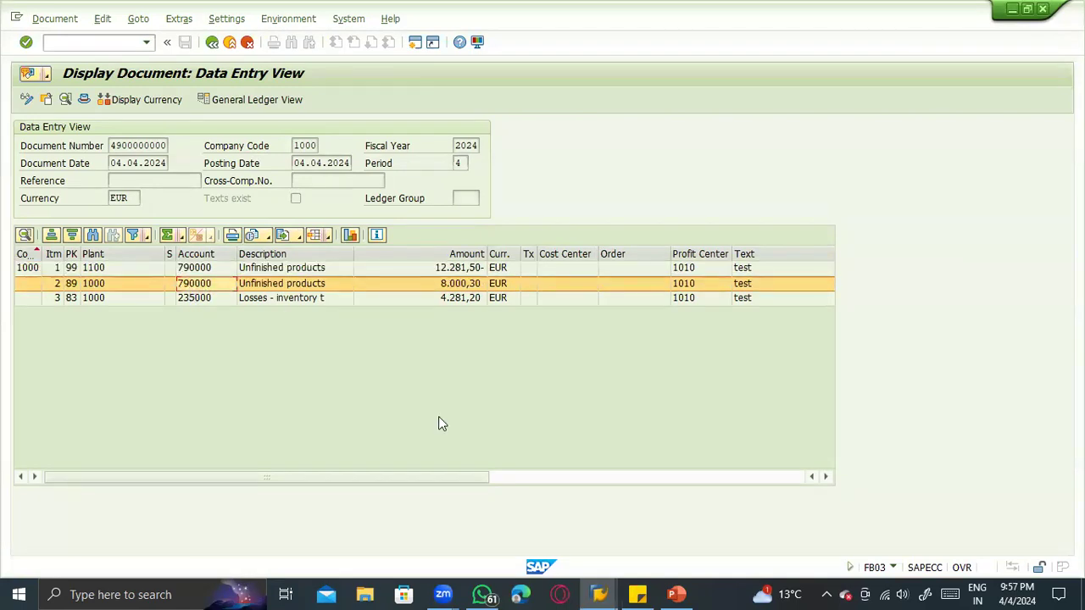
click(267, 297)
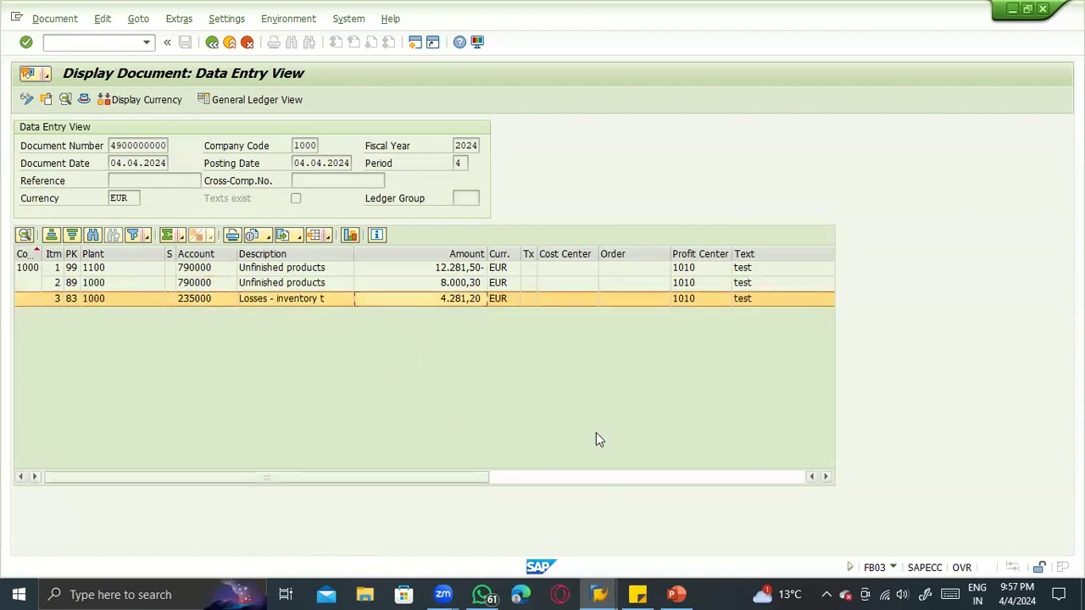
click(96, 269)
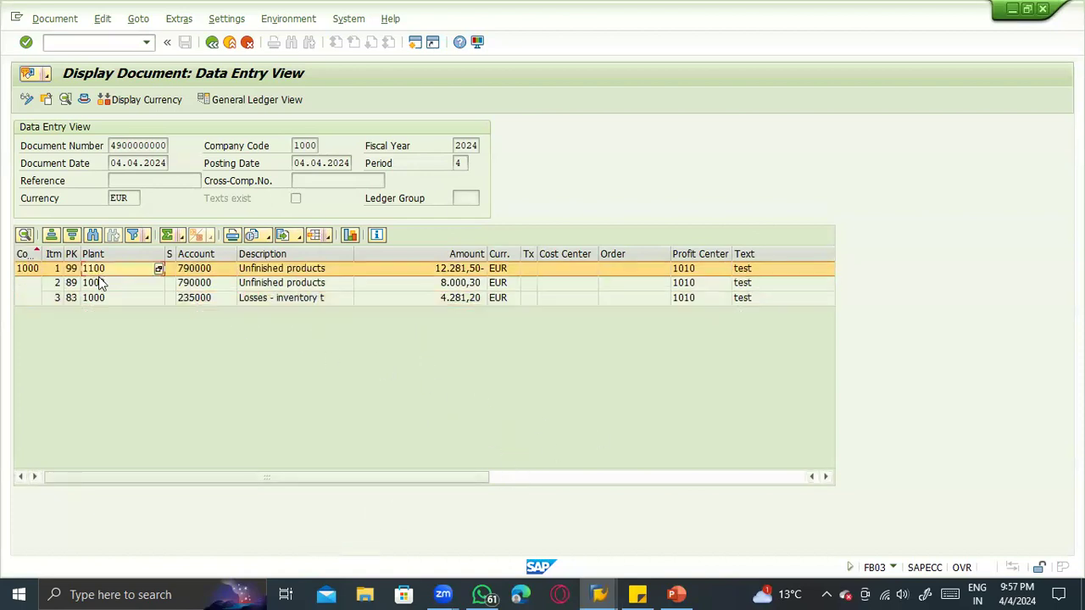
click(99, 283)
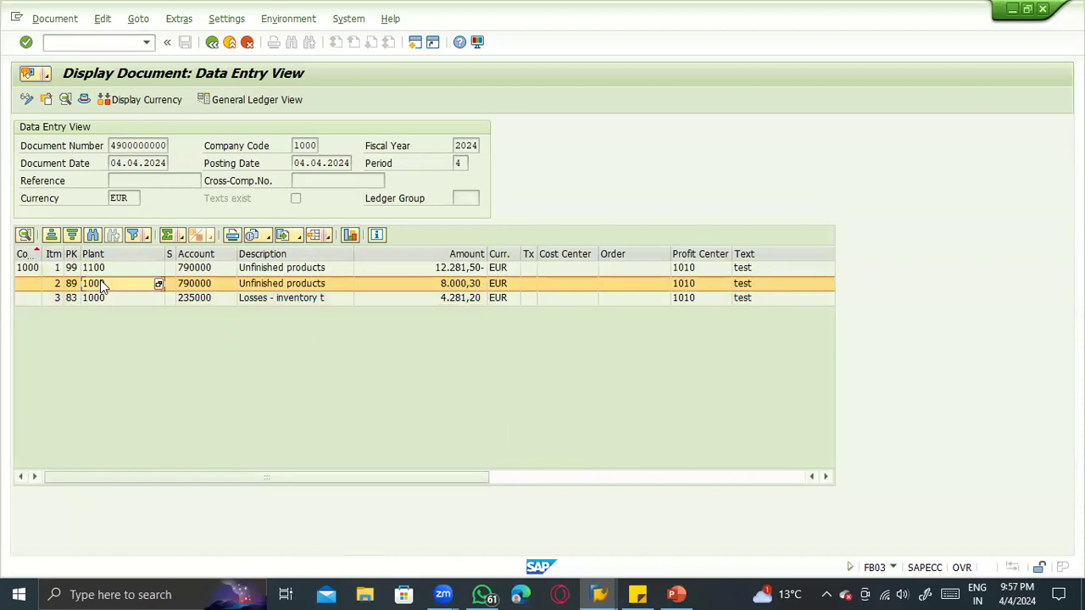
- Leave the accounting document, refresh the stock overview of material 100-200, and check the unrestricted stock in storage location 0001 of plant 1100
click(213, 42)
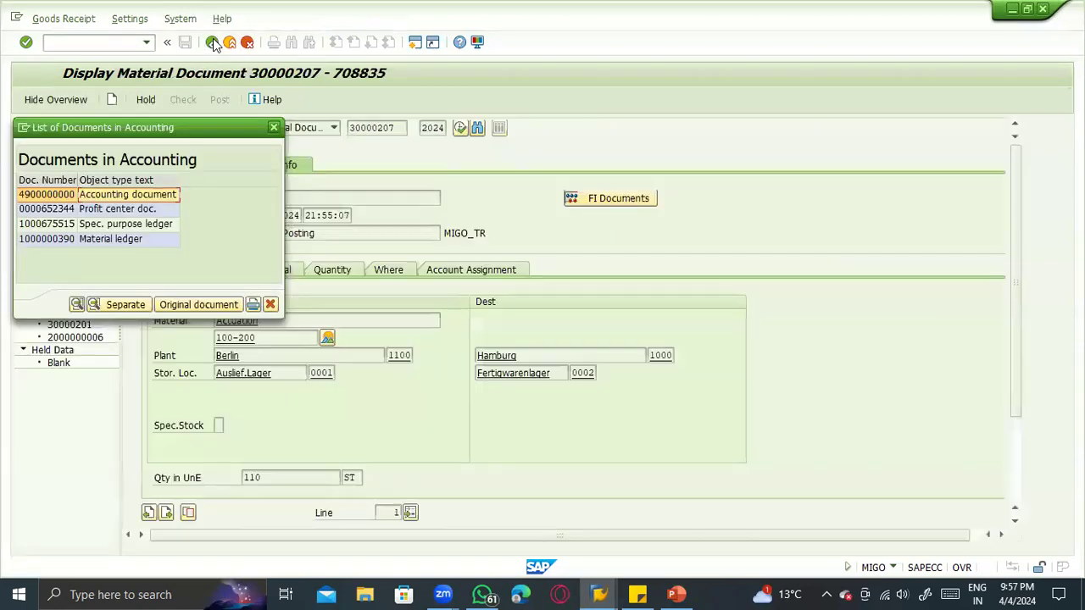
click(212, 42)
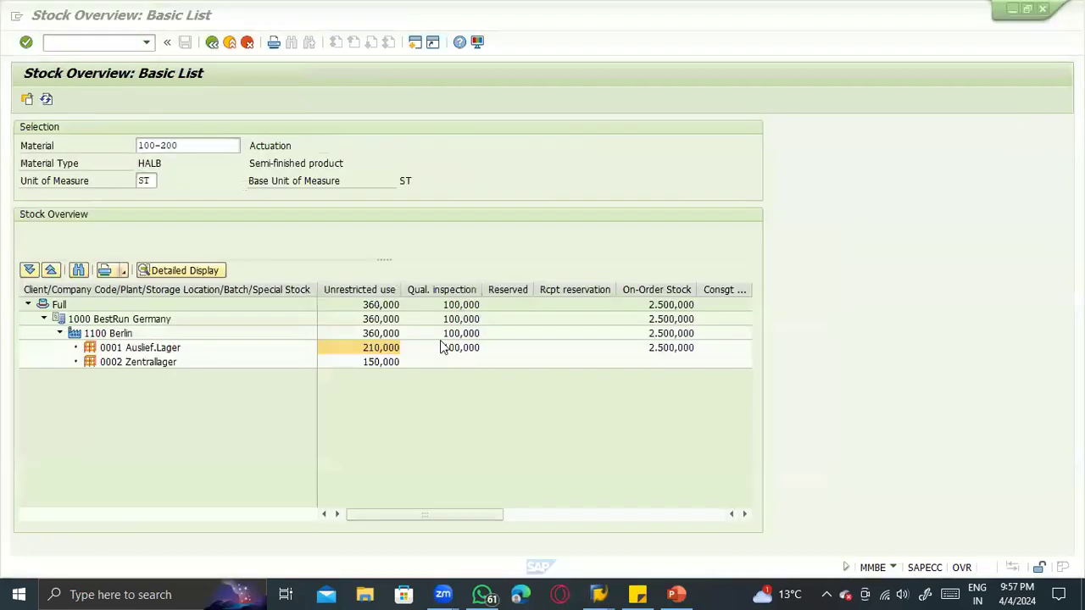
click(46, 100)
click(372, 350)
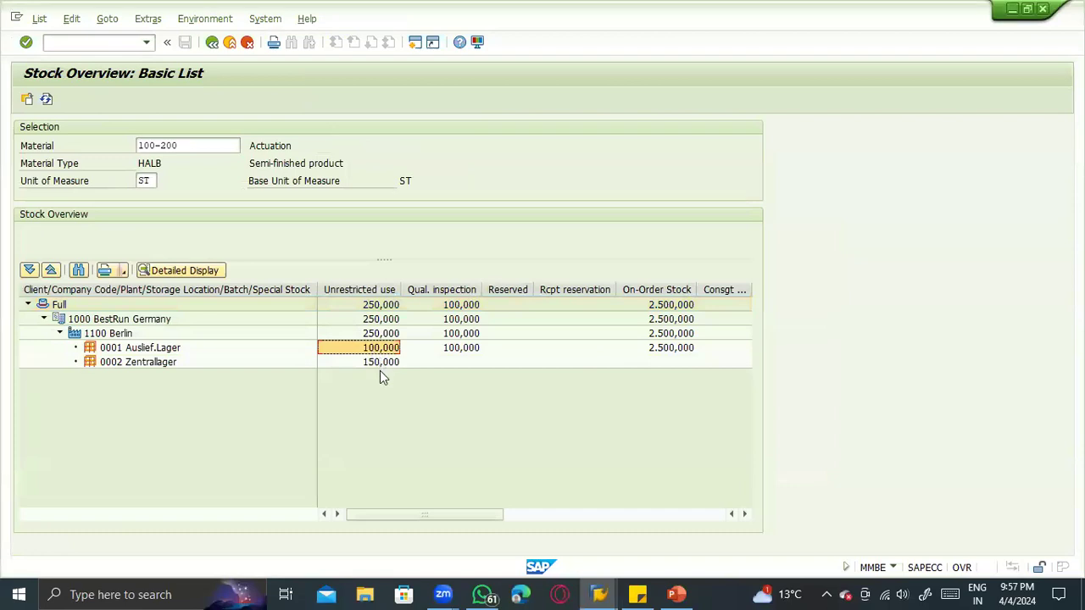
- Return to the stock overview selection, set the plant range to 1000 through 1100, and run the overview for material 100-200
click(213, 43)
click(206, 167)
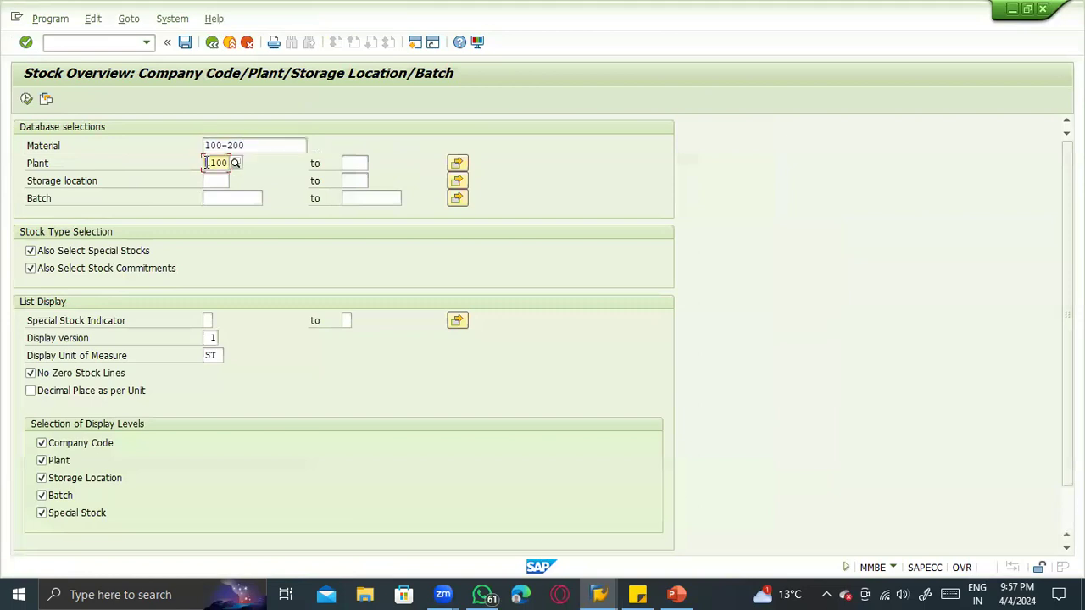
key(Tab)
key(shift+Tab)
text(1000)
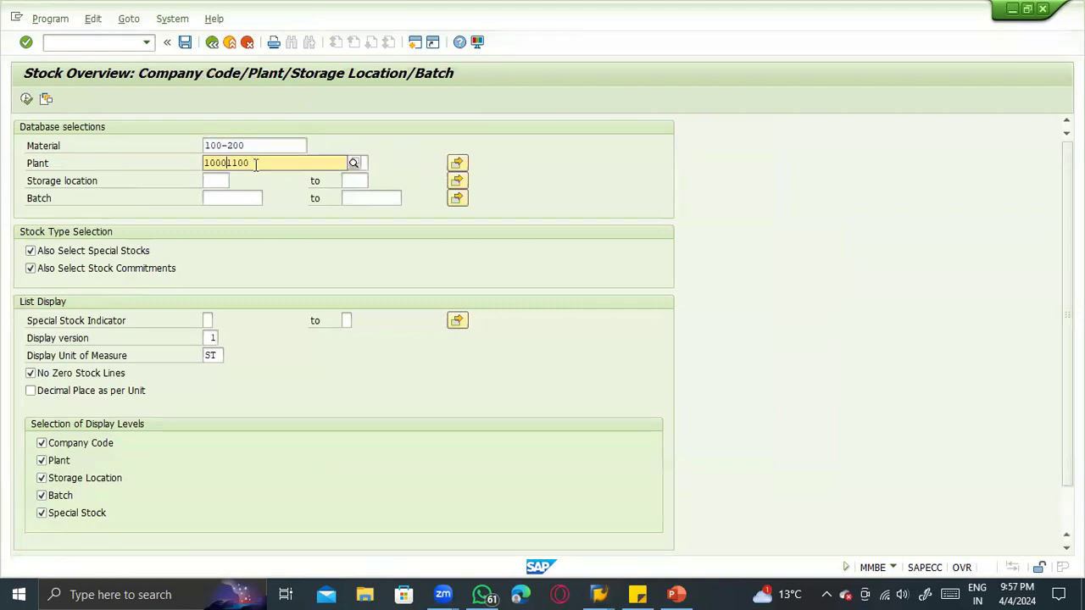
key(F4)
key(Tab)
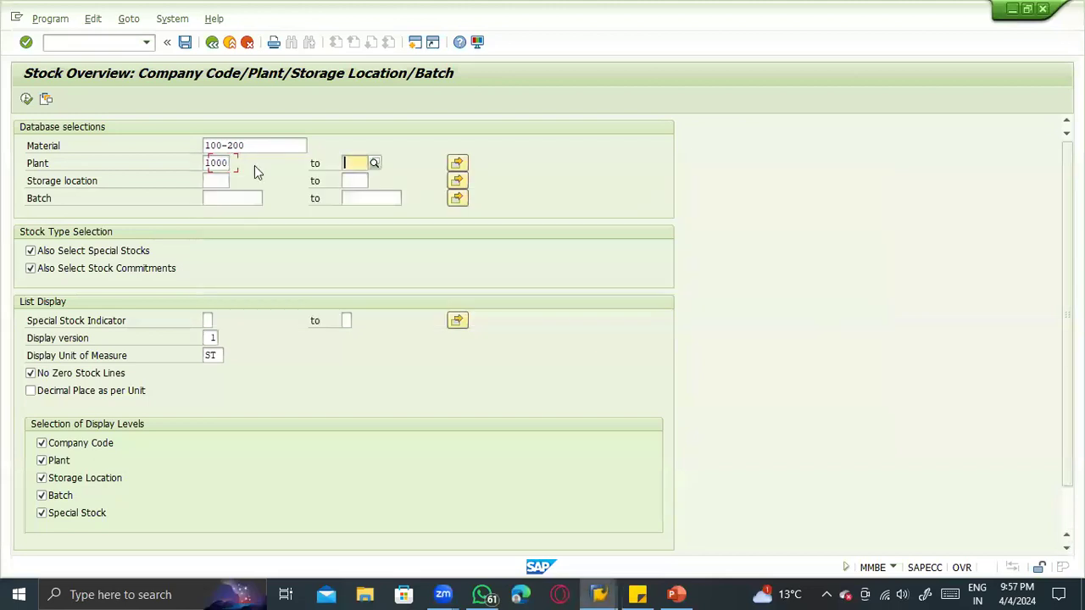
text(1100)
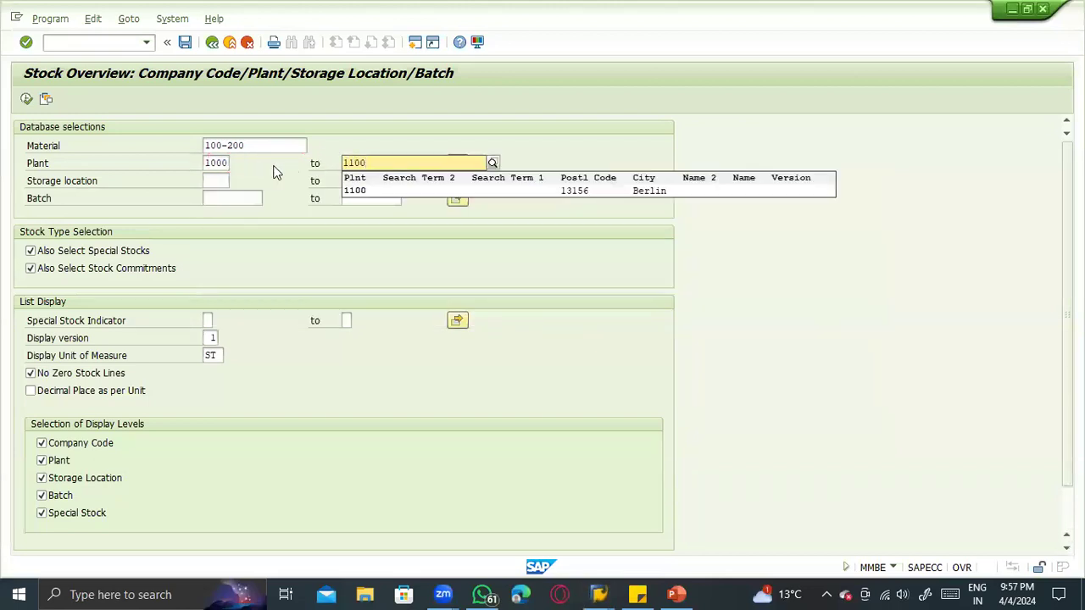
key(Return)
click(23, 99)
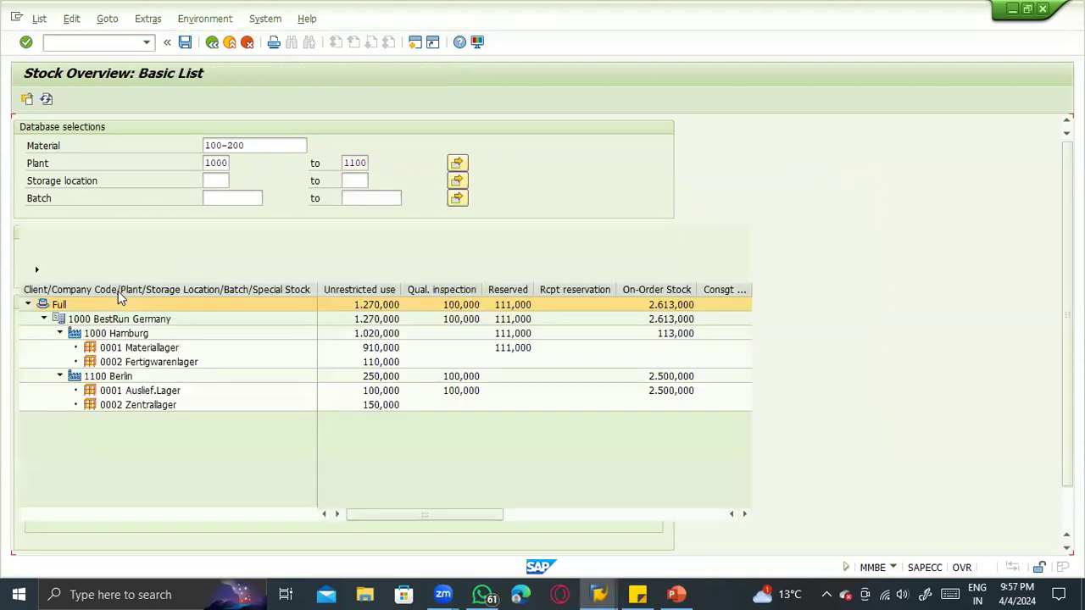
- Check the unrestricted stock in storage location 0002 of plant 1000 Hamburg and storage location 0001 of plant 1100 Berlin
click(112, 333)
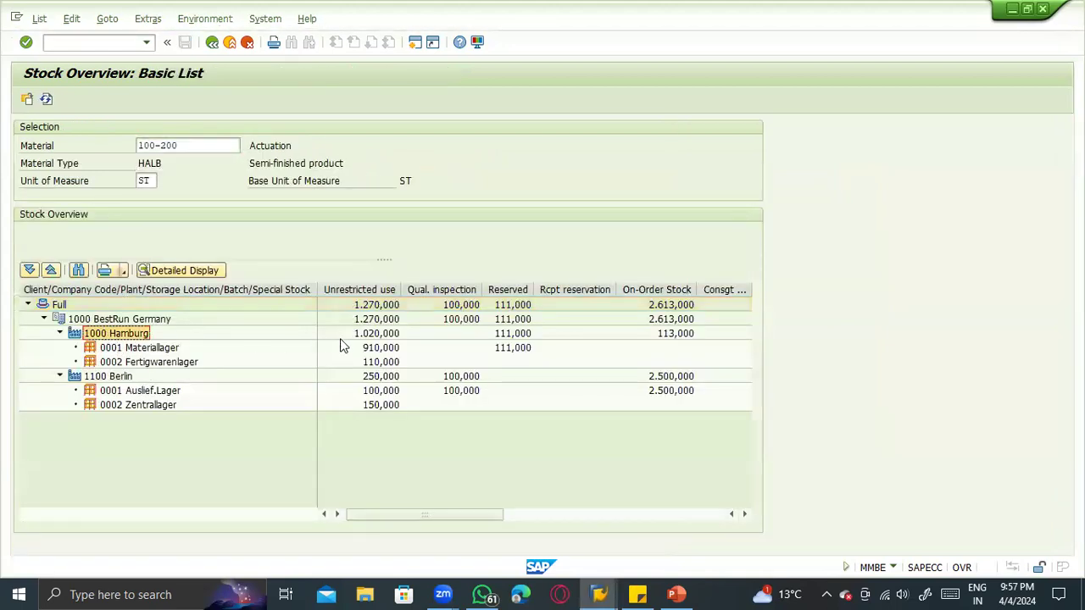
click(379, 365)
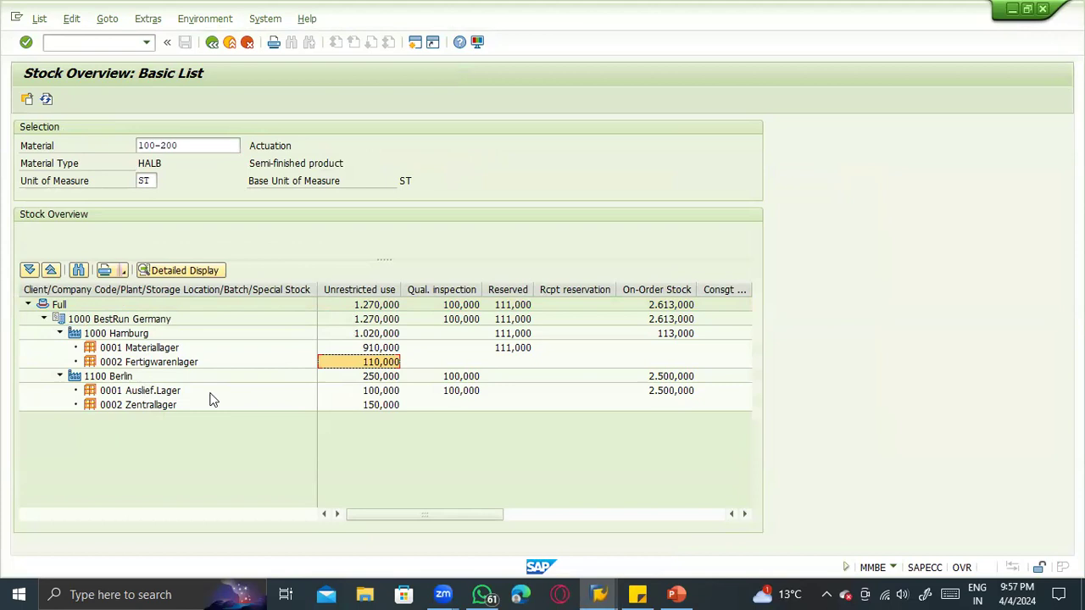
click(391, 396)
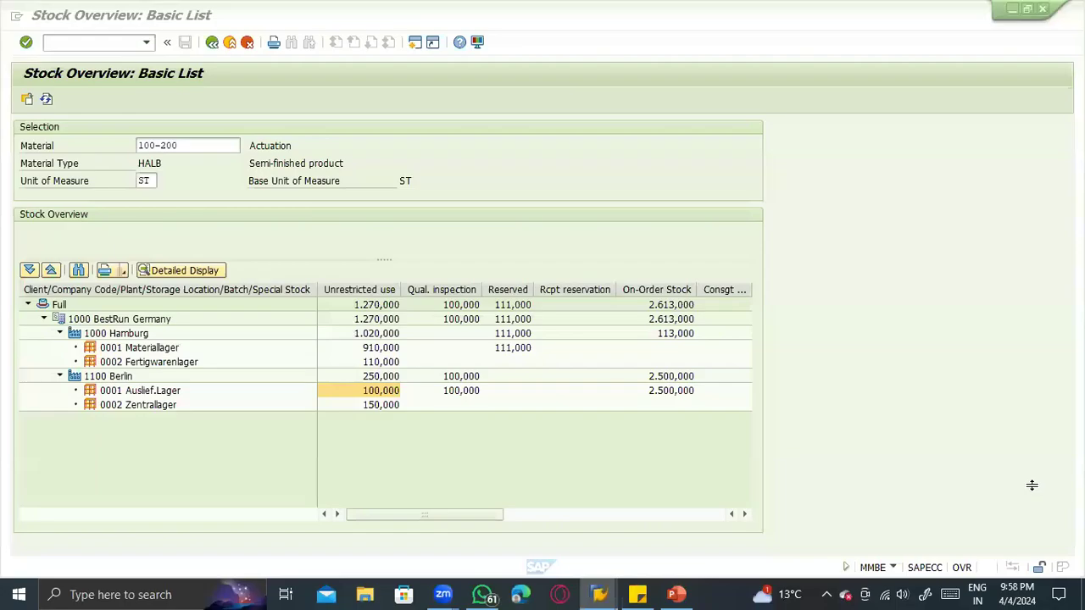
- Switch to PowerPoint and review the stock type and plant-to-plant transfer movement types on slide 13
key(alt+Tab)
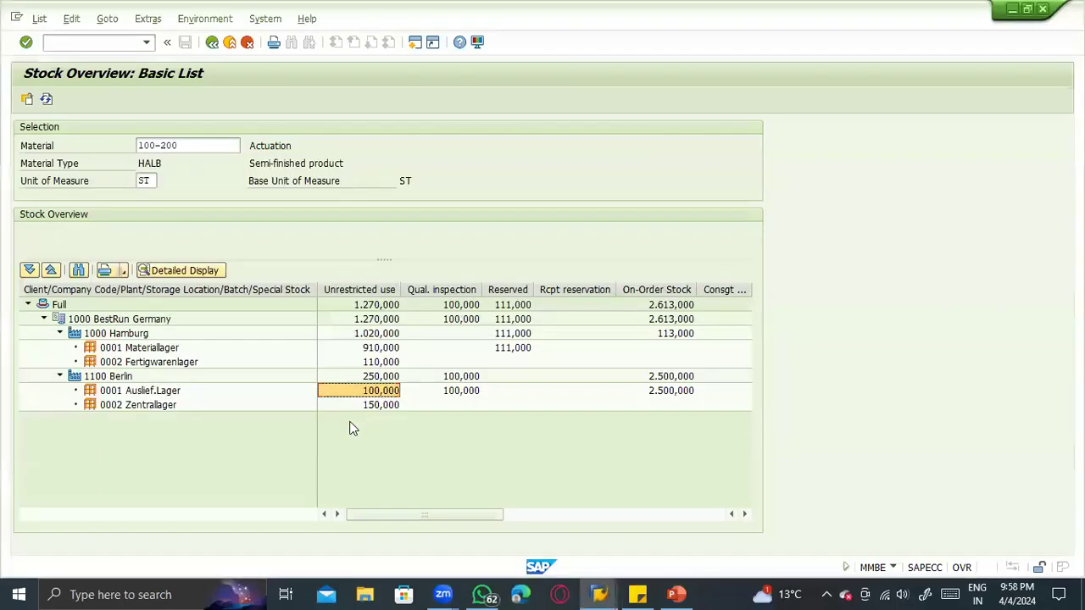
key(alt+Tab)
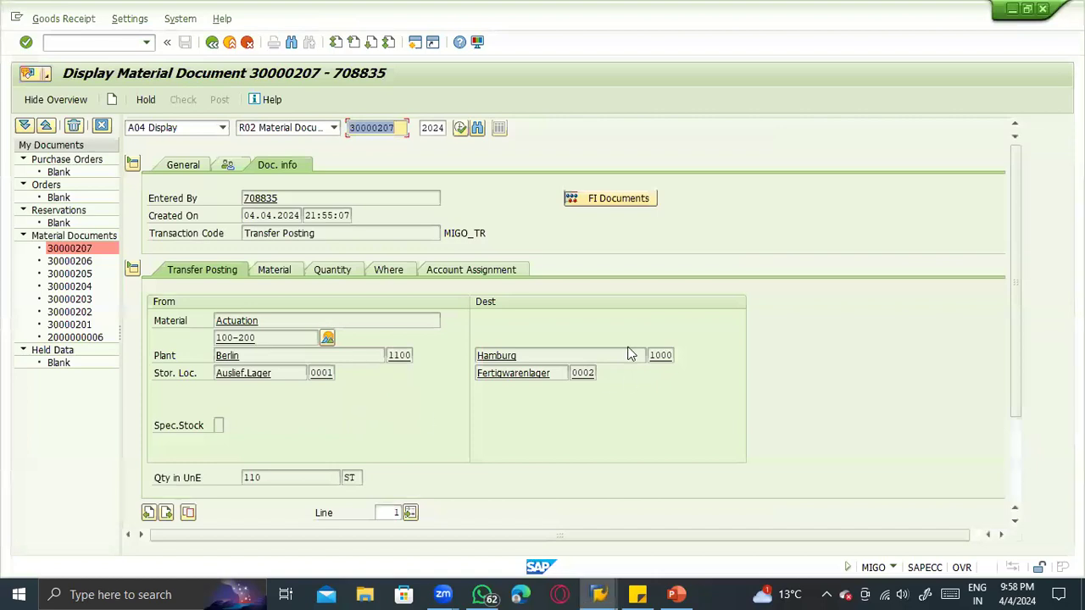
key(alt+Tab)
key(Tab)
key(Tab)
key(Tab)
key(Tab)
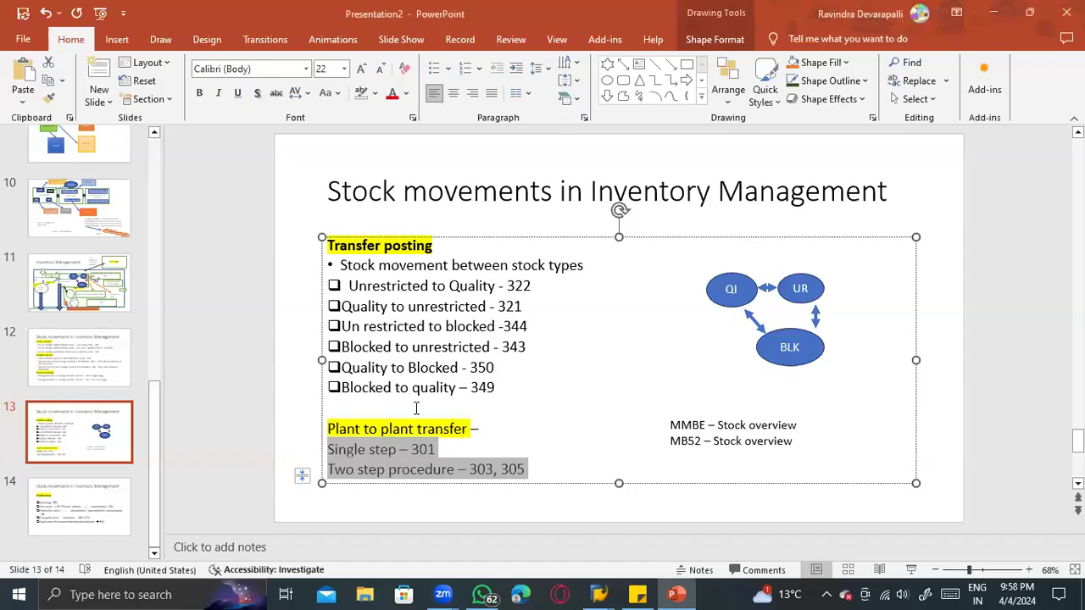
click(91, 438)
click(108, 377)
click(121, 437)
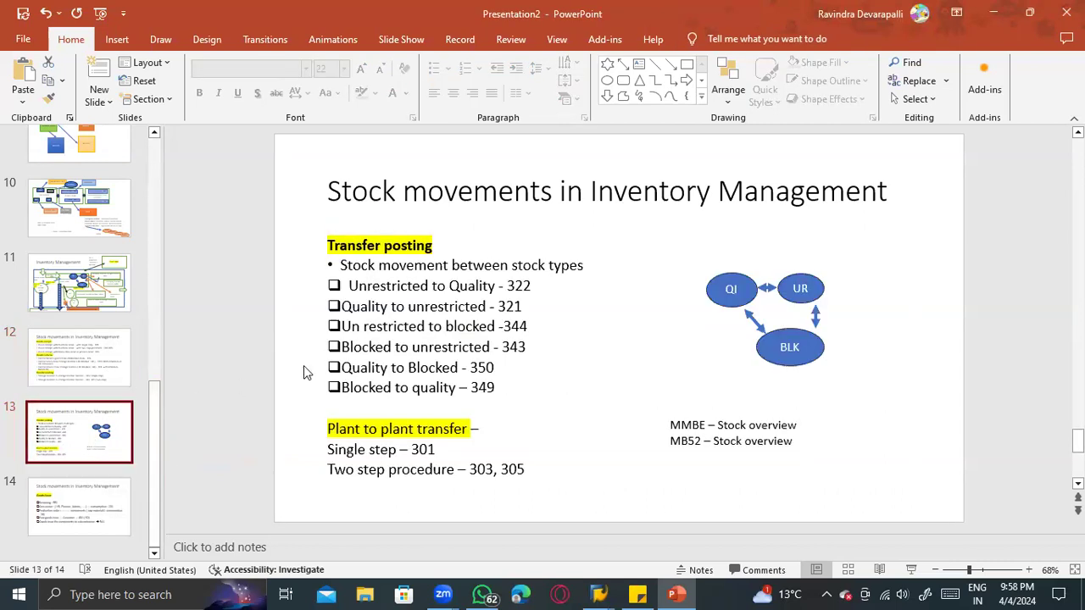
- Go to slide 12 and compare the single-step and two-step goods receipt movement types for purchase orders
click(78, 345)
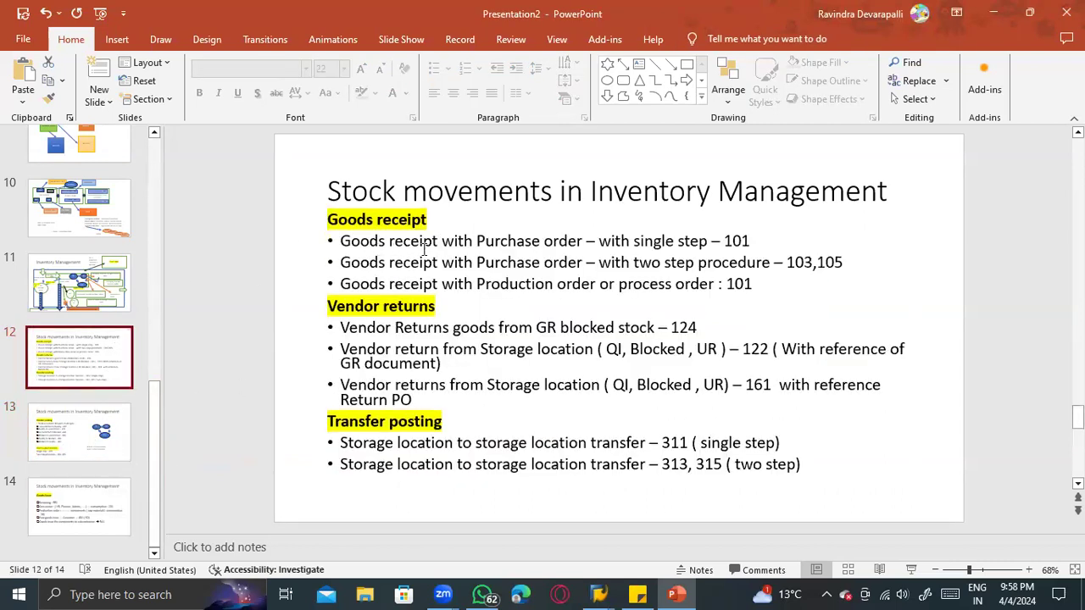
click(631, 241)
drag(756, 242, 416, 242)
click(442, 262)
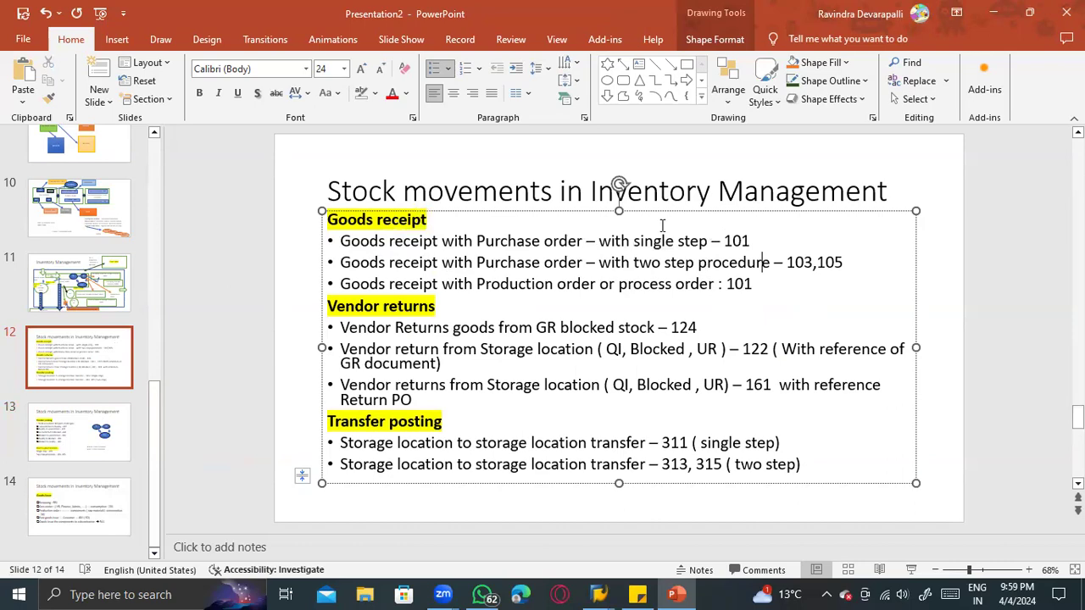
- Switch back to SAP, start a standard purchase order with transaction ME21N, and enter vendor 1000
key(alt+Tab)
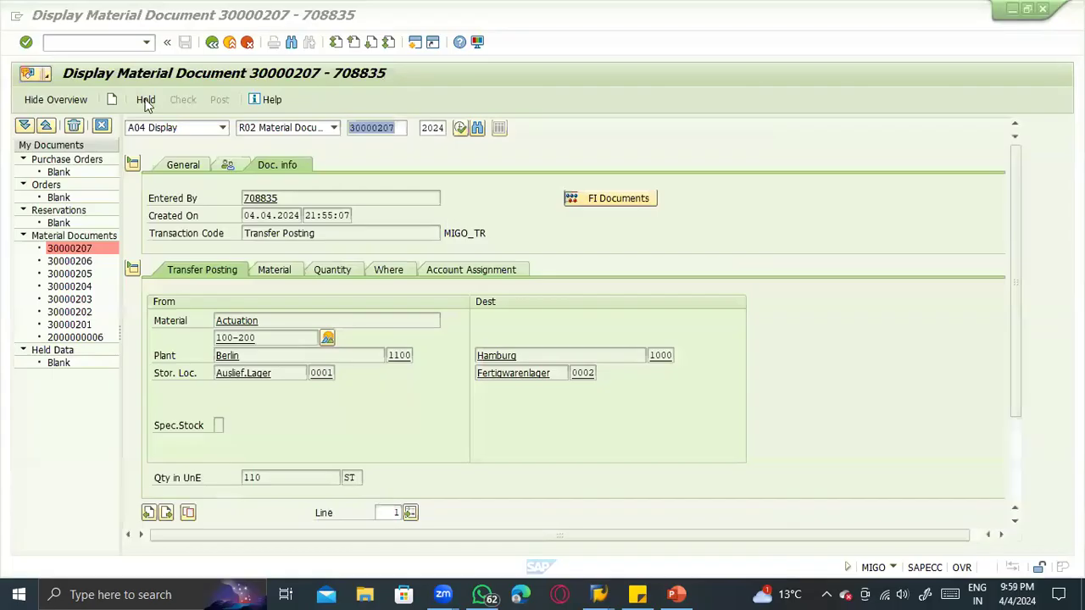
click(206, 129)
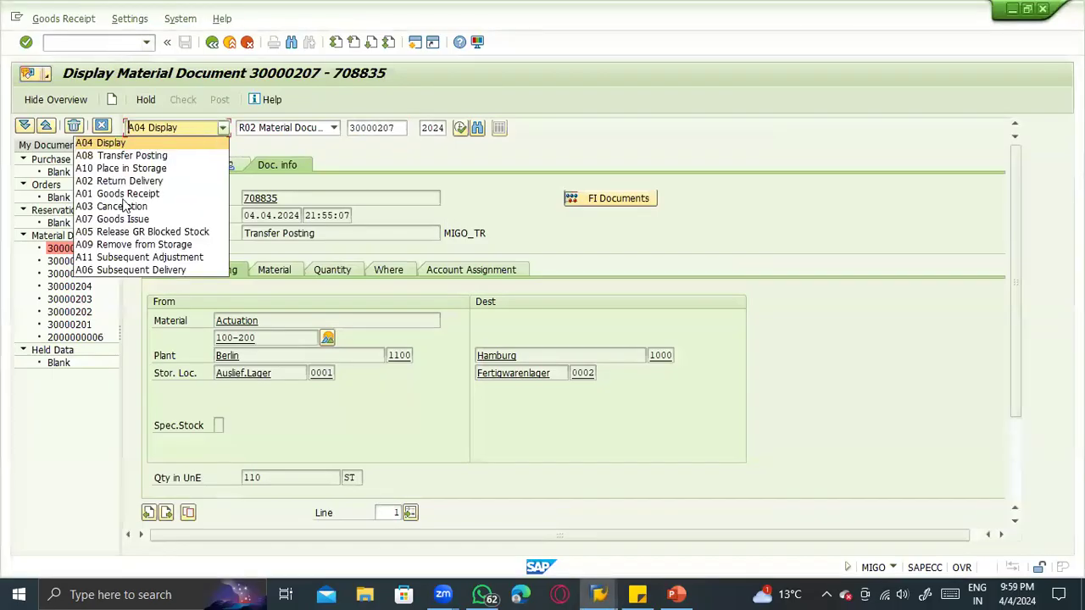
click(87, 335)
click(93, 43)
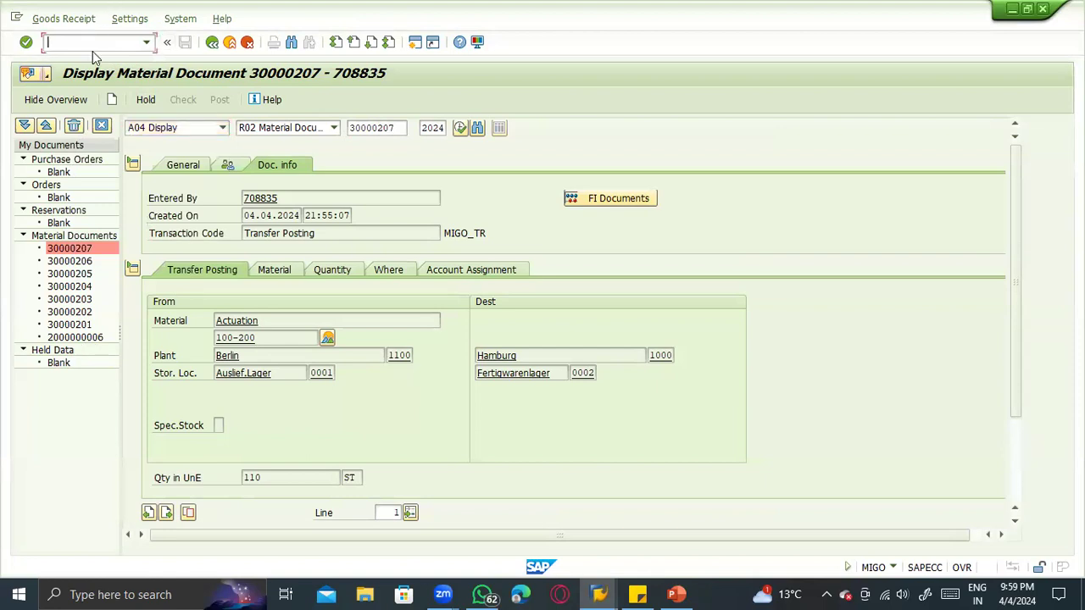
text(/nme21n)
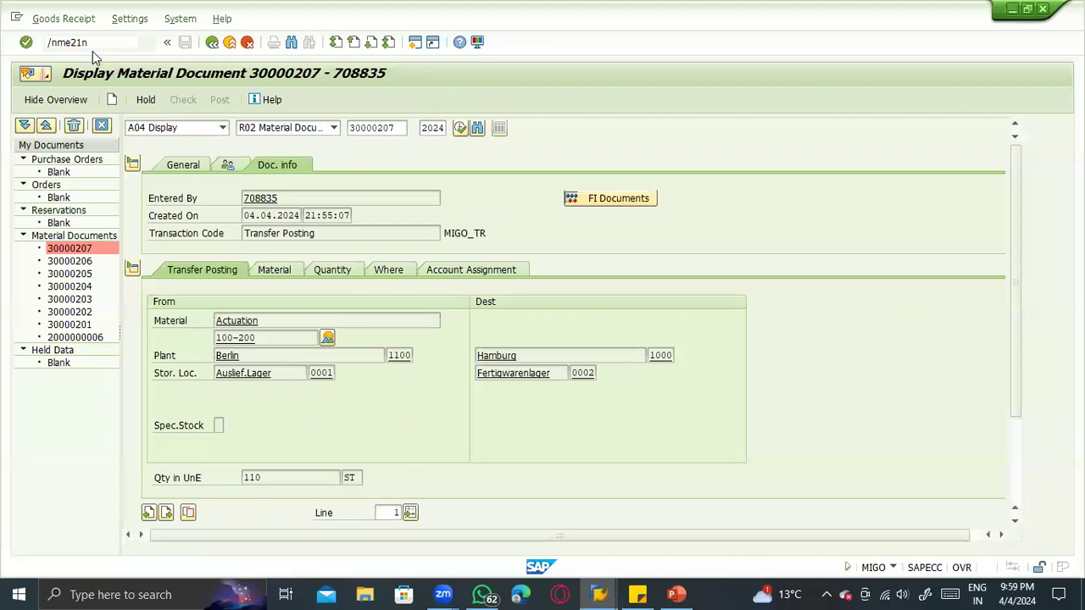
key(Return)
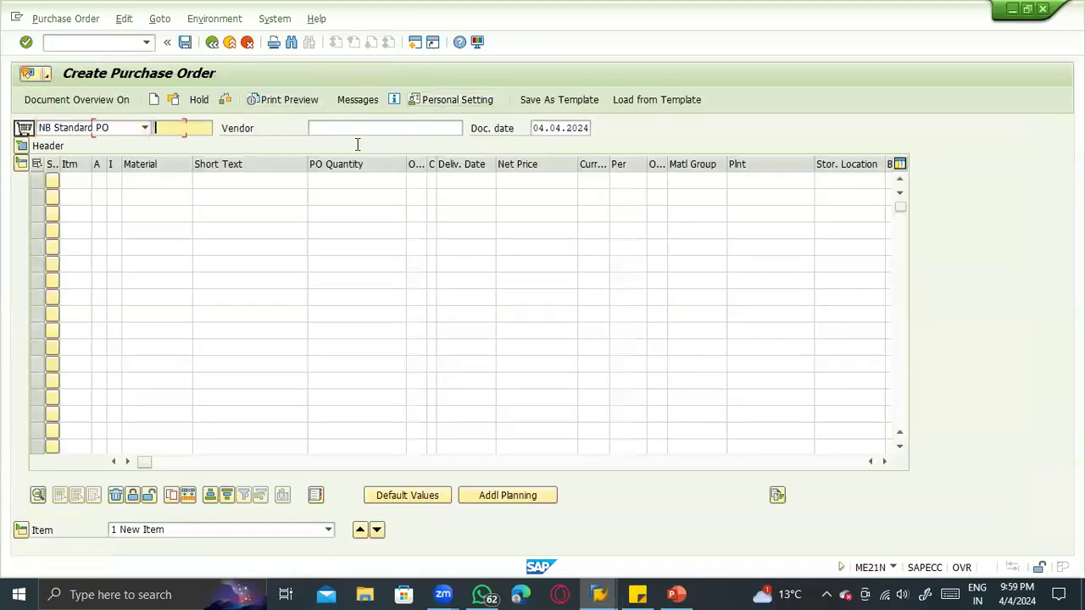
click(344, 129)
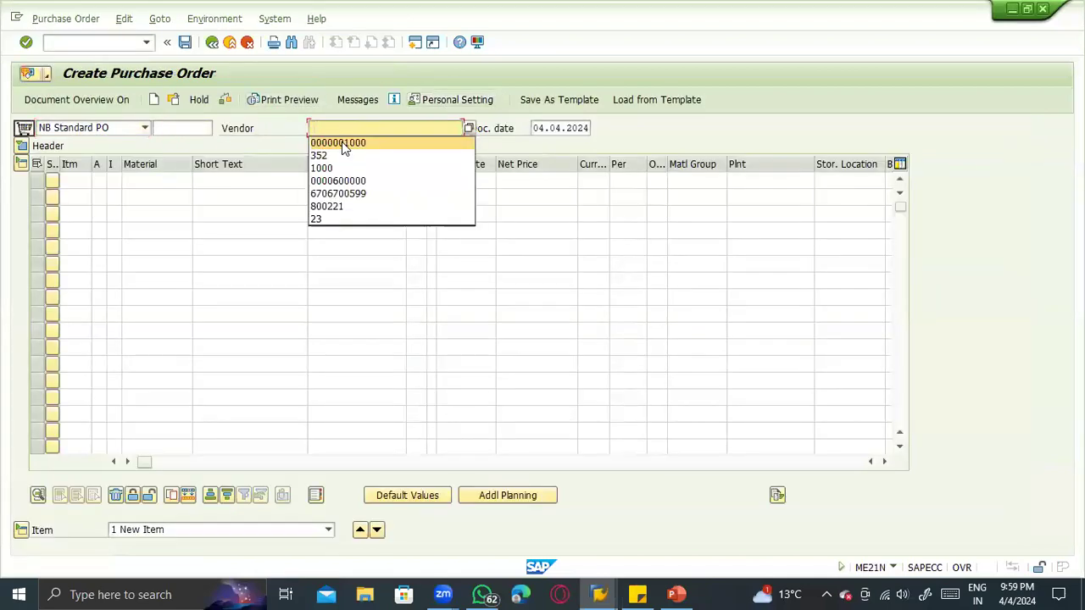
click(341, 143)
key(Return)
- Set the organizational data to purchasing organization 1000, purchasing group 001 and company code 1000
click(141, 182)
click(137, 196)
click(137, 198)
click(137, 214)
click(135, 216)
click(138, 230)
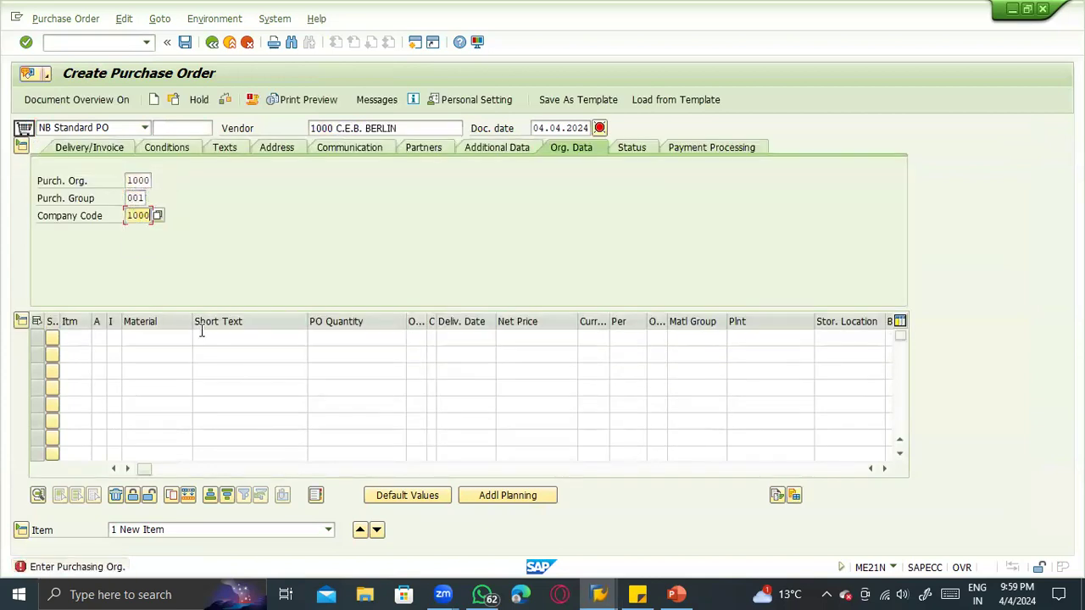
- Enter material 100-200 in the first item line of the purchase order
click(156, 338)
click(156, 338)
click(161, 351)
double_click(169, 337)
key(BackSpace)
text(100-200)
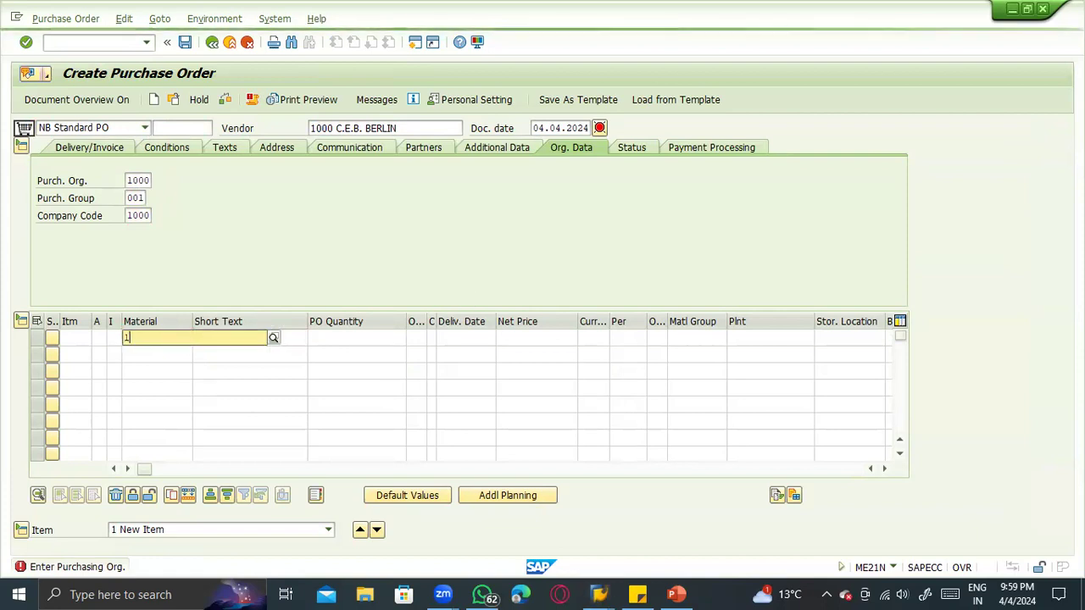
key(Return)
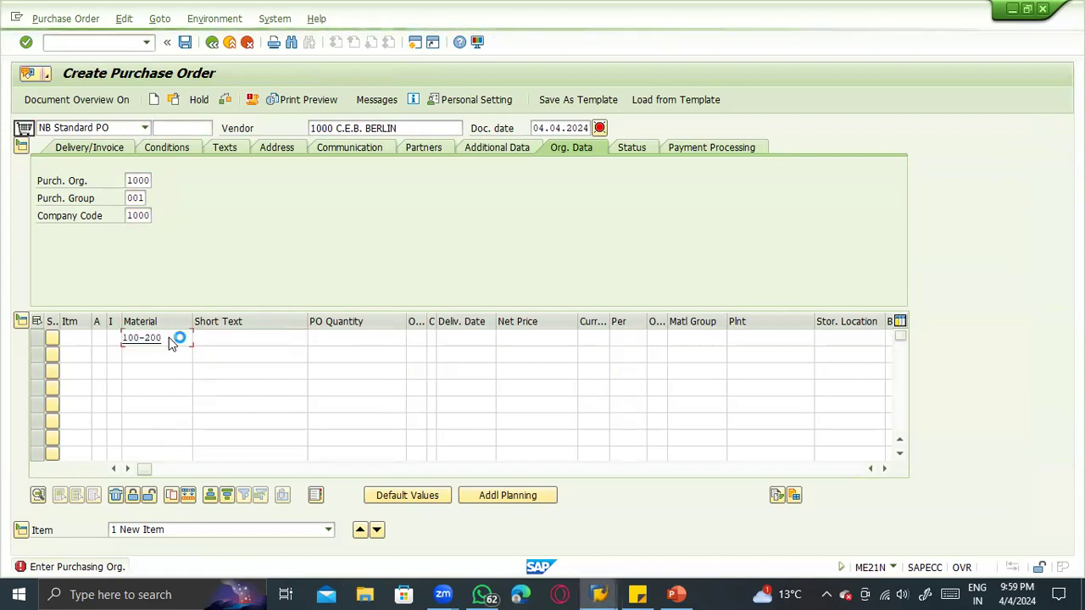
- Set the plant of the item to 1100 and its purchase order quantity to 100
click(745, 337)
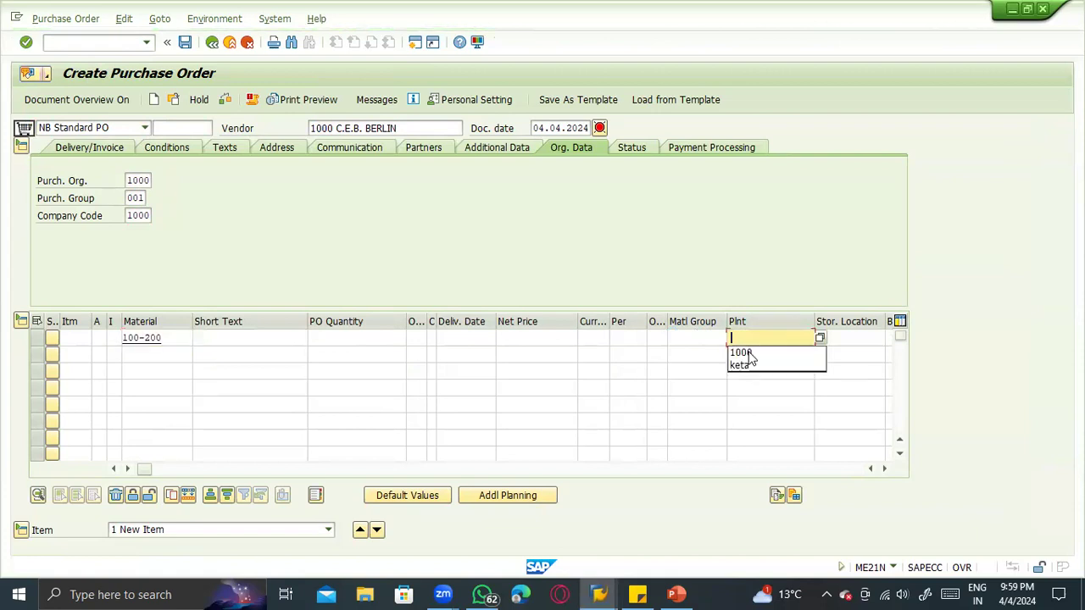
click(749, 339)
text(11)
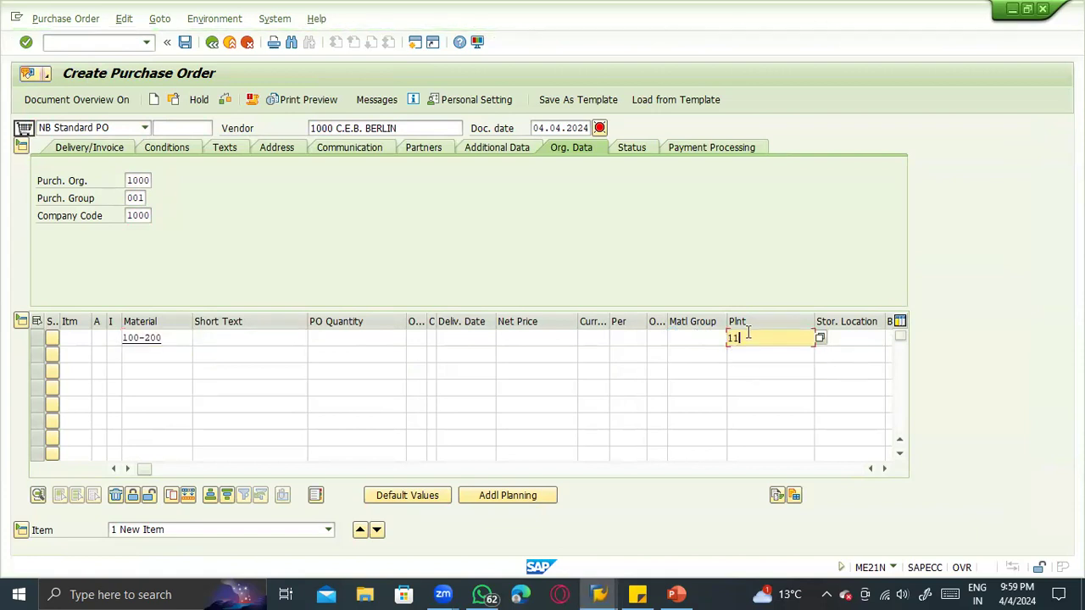
text(00)
key(Return)
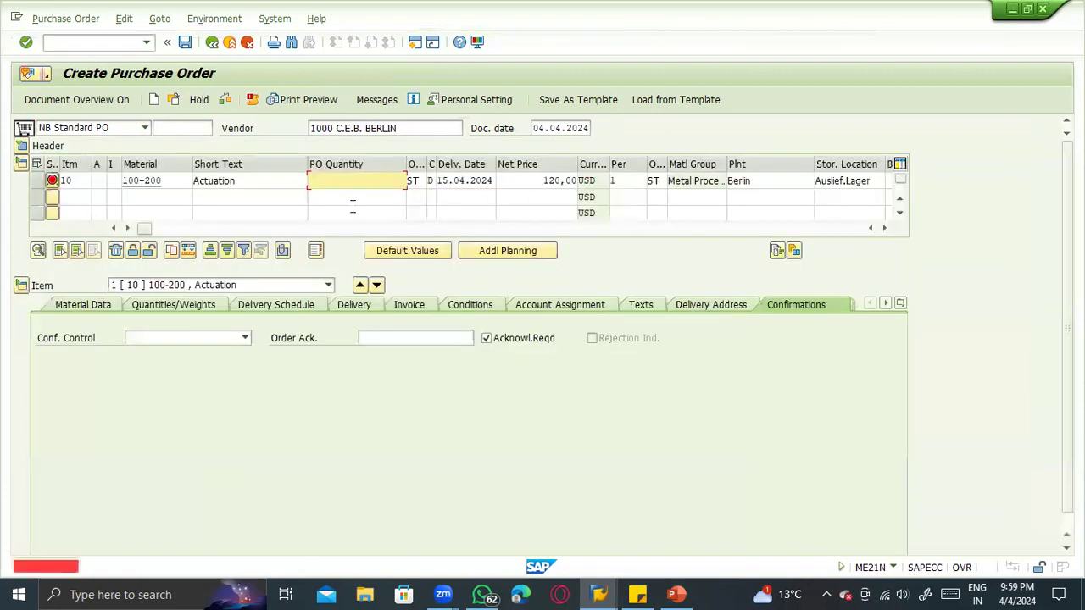
text(100)
key(Return)
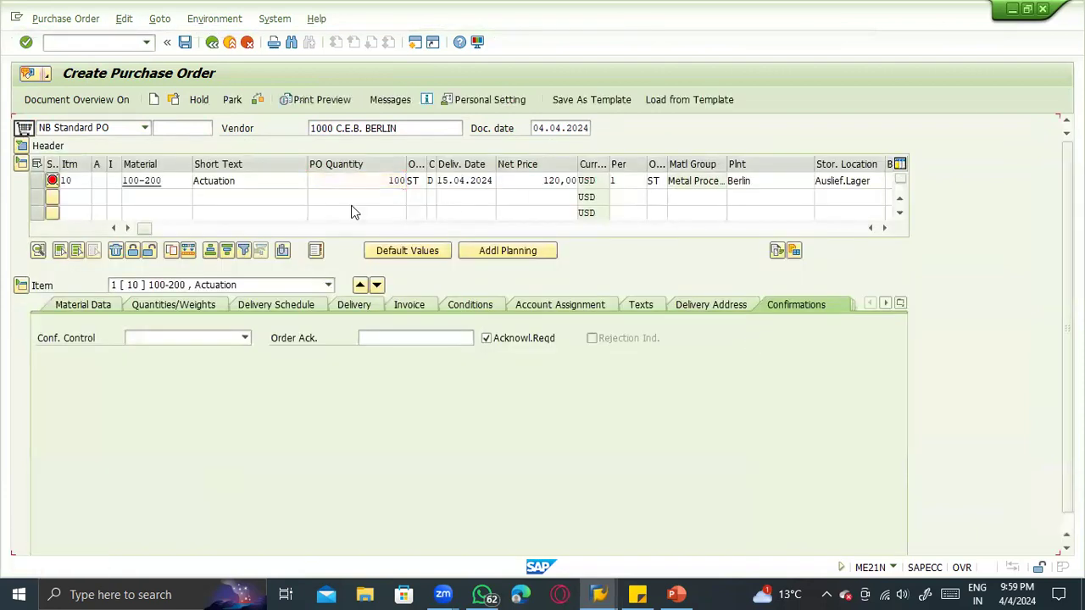
- Change the purchase order's vendor to 15 and save the order with a quantity of 100
drag(393, 128, 252, 123)
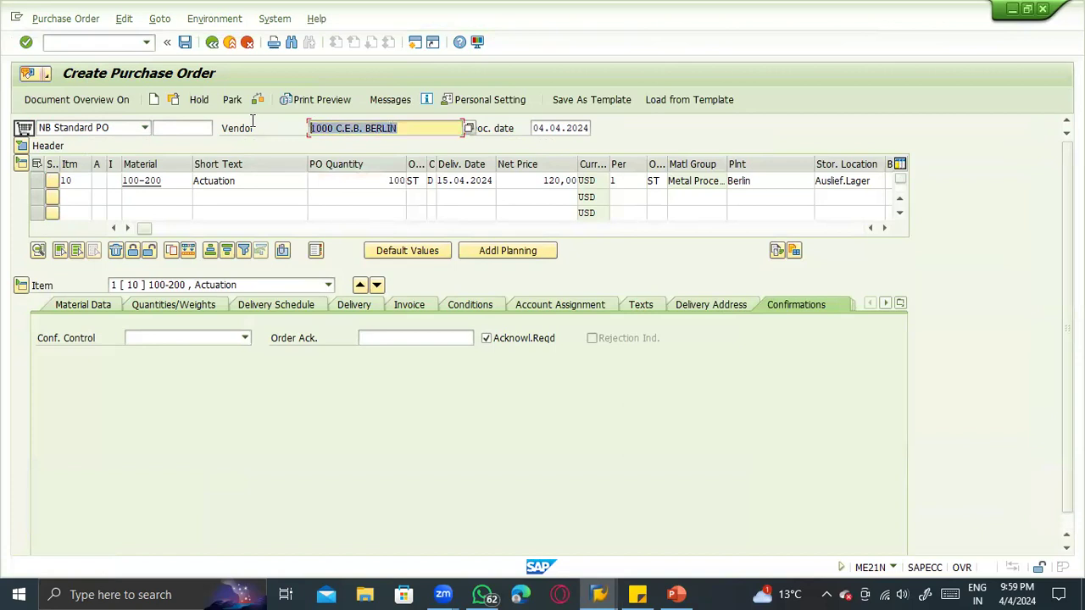
key(BackSpace)
text(15)
key(Return)
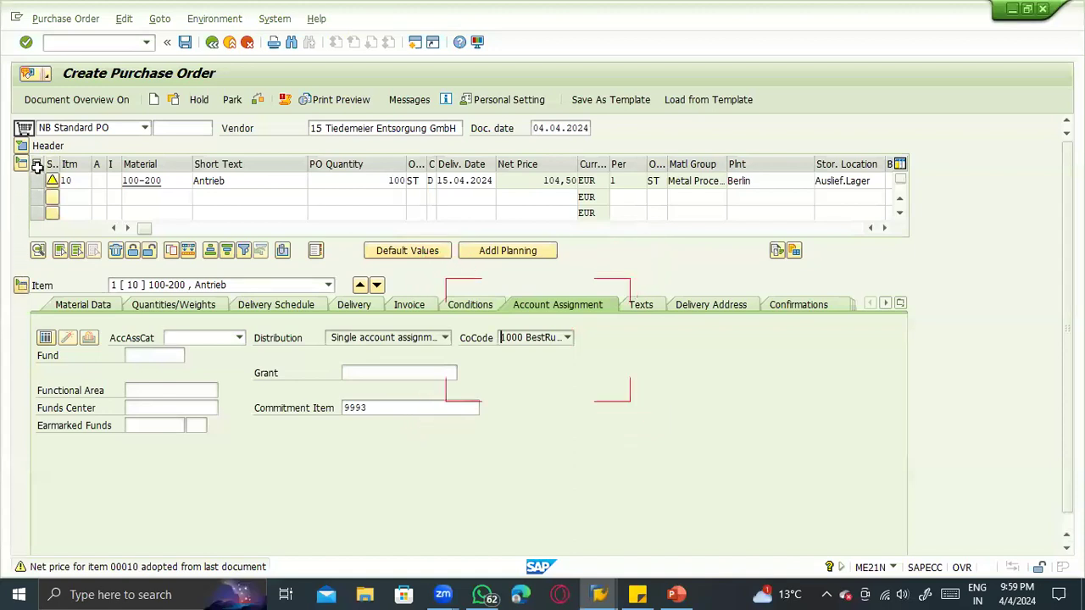
click(402, 179)
text(0)
key(Return)
key(ctrl+s)
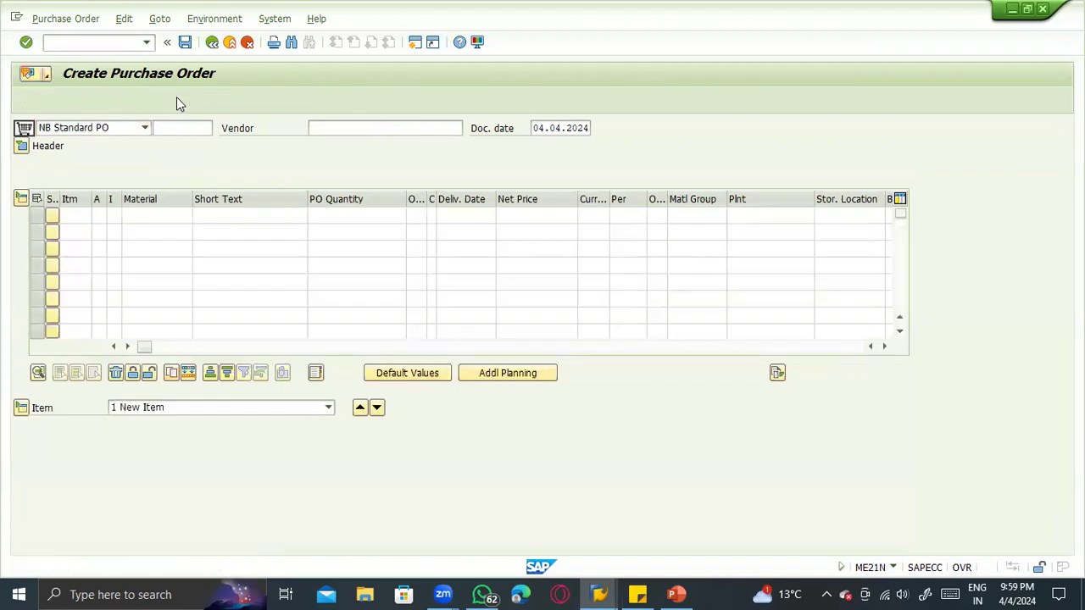
- Open the newly created purchase order and copy its document number
click(174, 99)
key(Return)
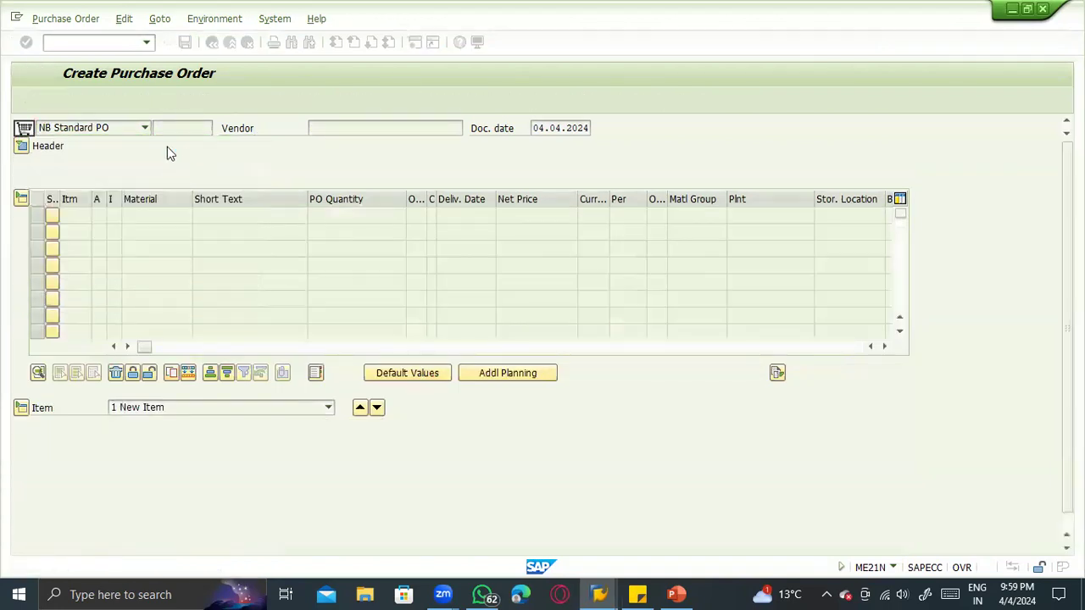
drag(156, 128, 221, 128)
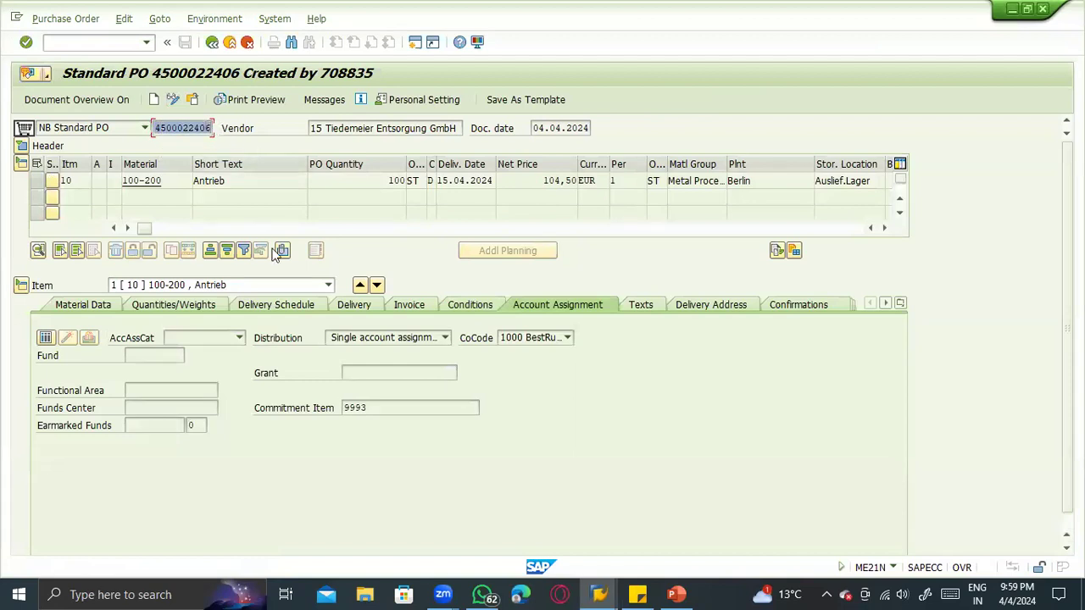
key(ctrl+c)
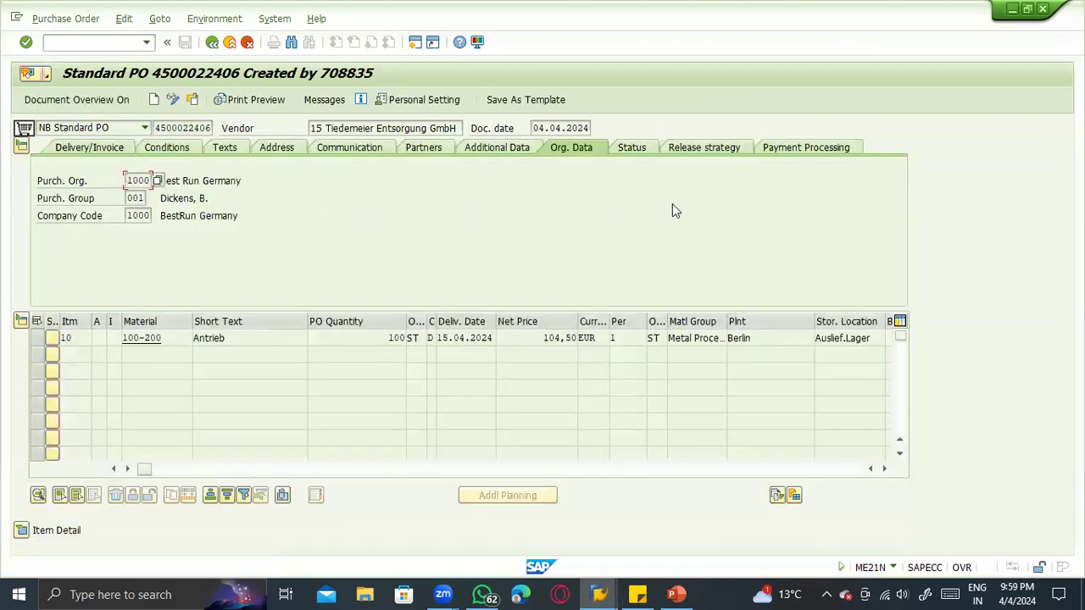
- Check the new purchase order's release strategy, and release the order with code FR in transaction ME29N
click(718, 151)
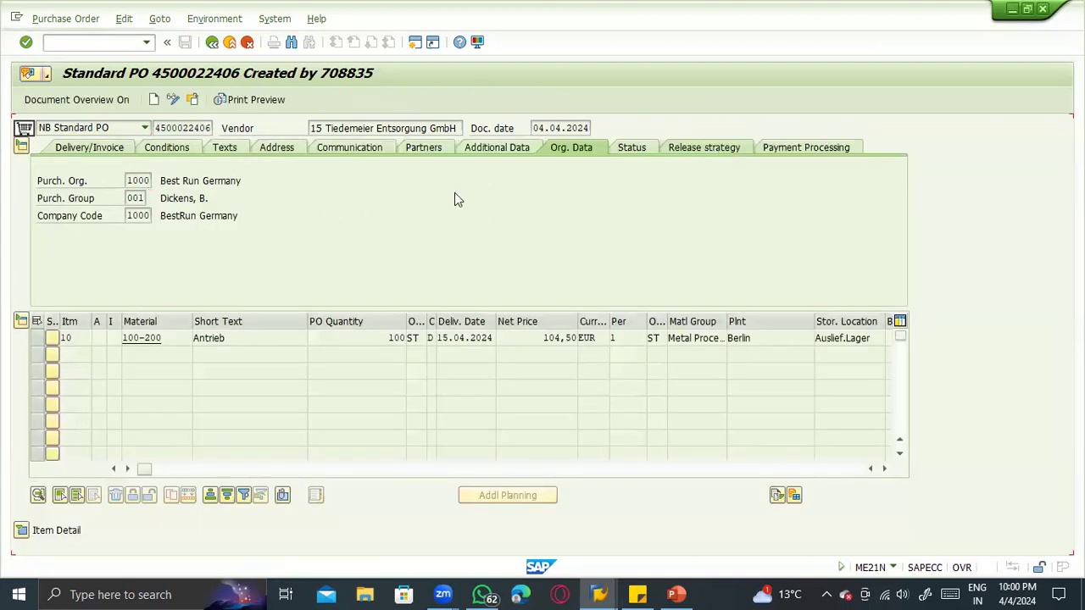
click(106, 47)
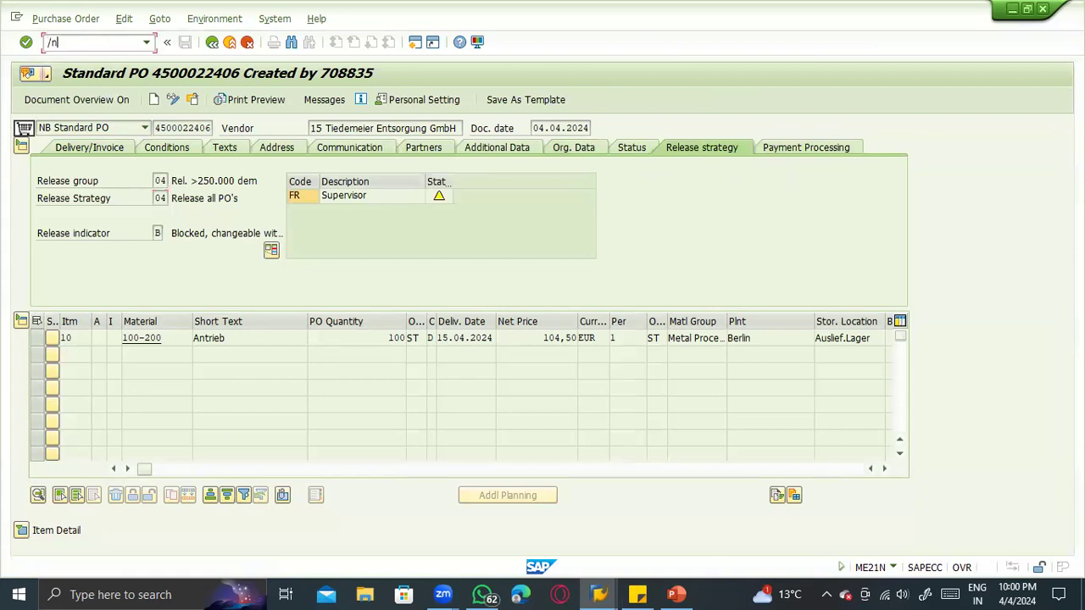
text(/nme29n)
key(Return)
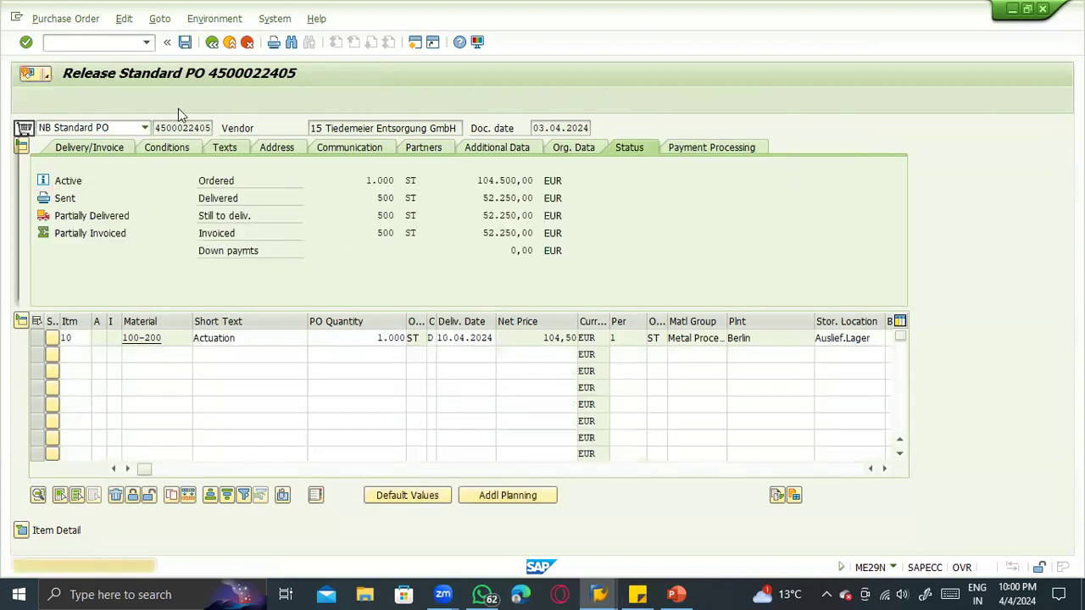
click(178, 108)
key(Return)
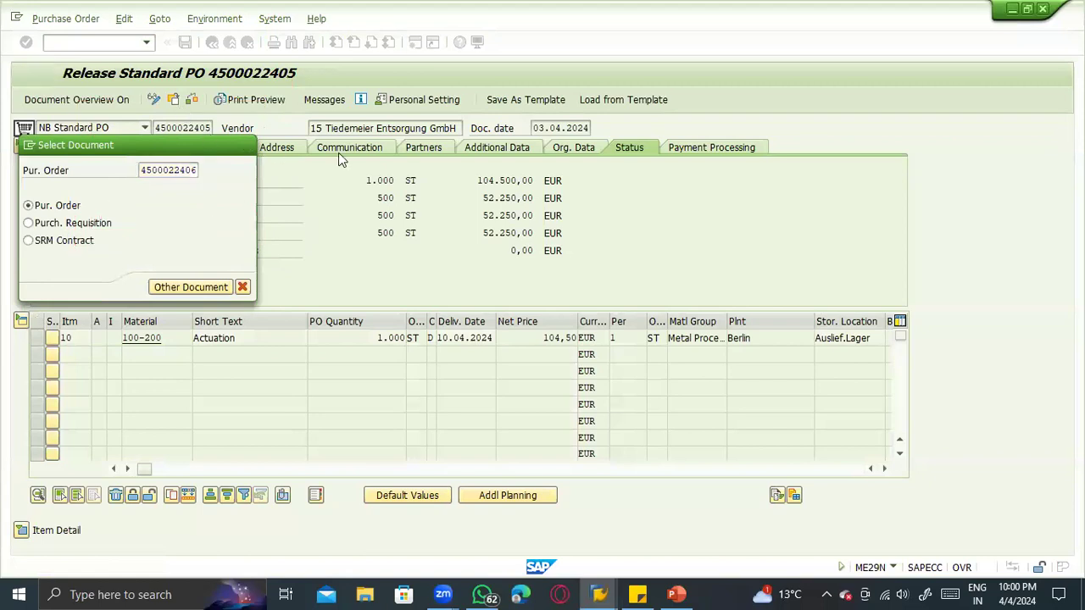
click(700, 149)
click(467, 196)
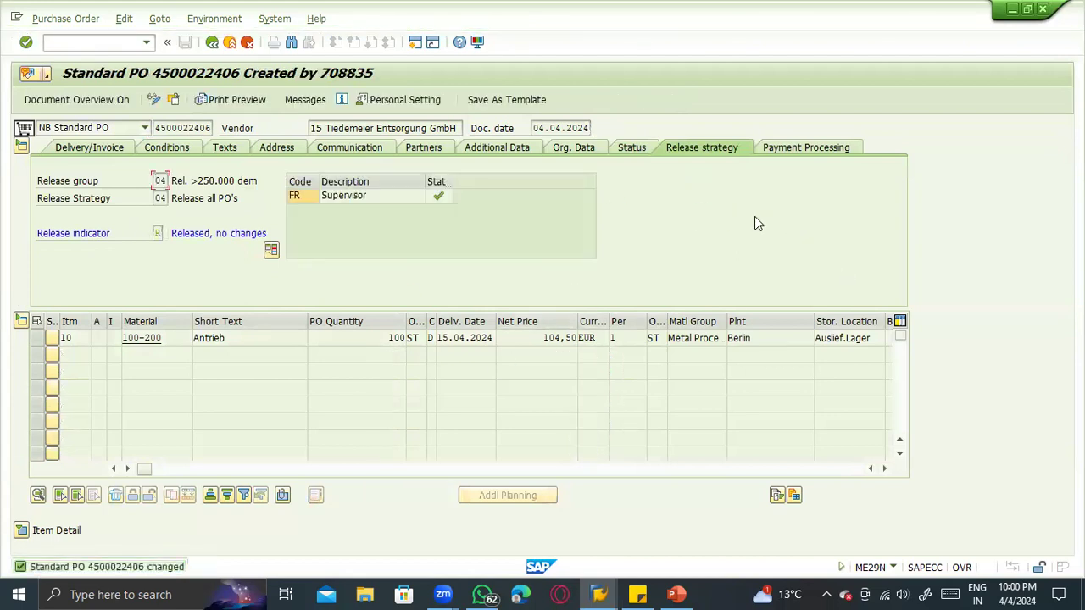
- Leave the released order, start transaction MIGO, and select A01 Goods Receipt as the activity
click(228, 43)
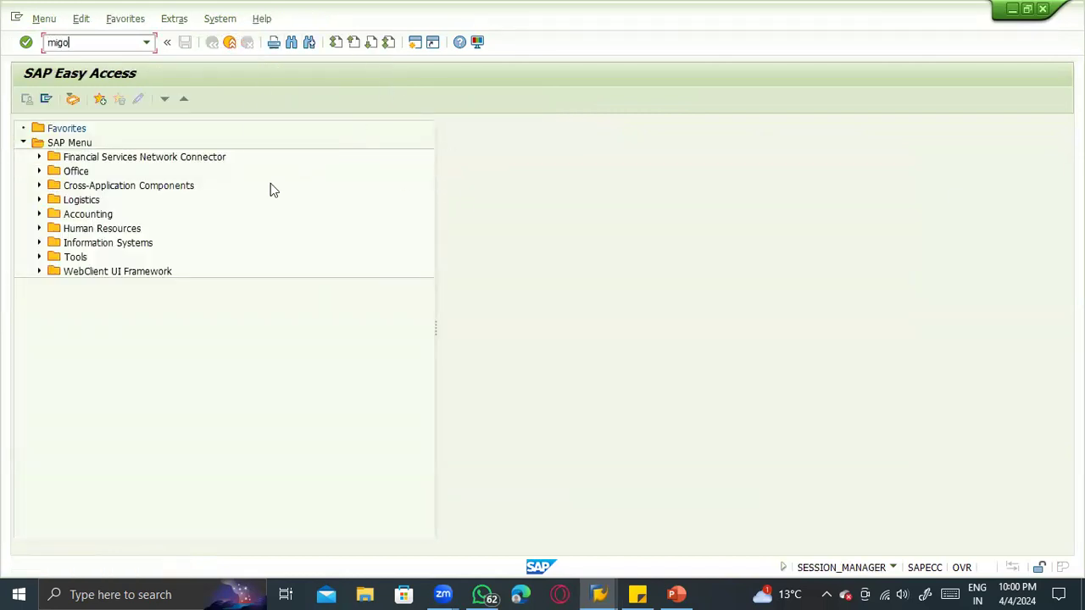
key(Return)
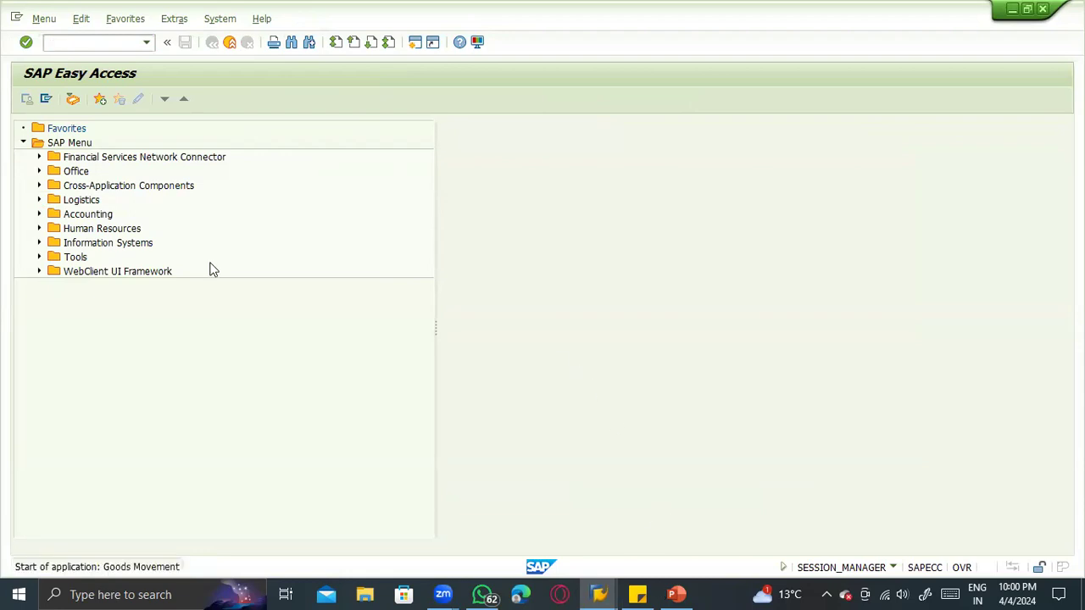
key(alt+Tab)
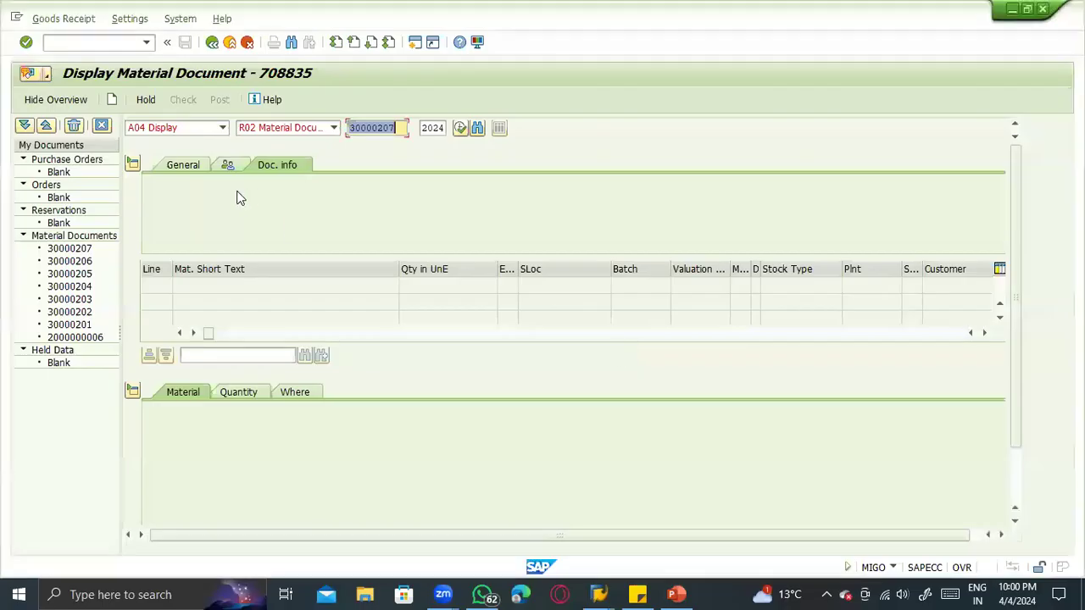
key(alt+Tab)
click(200, 131)
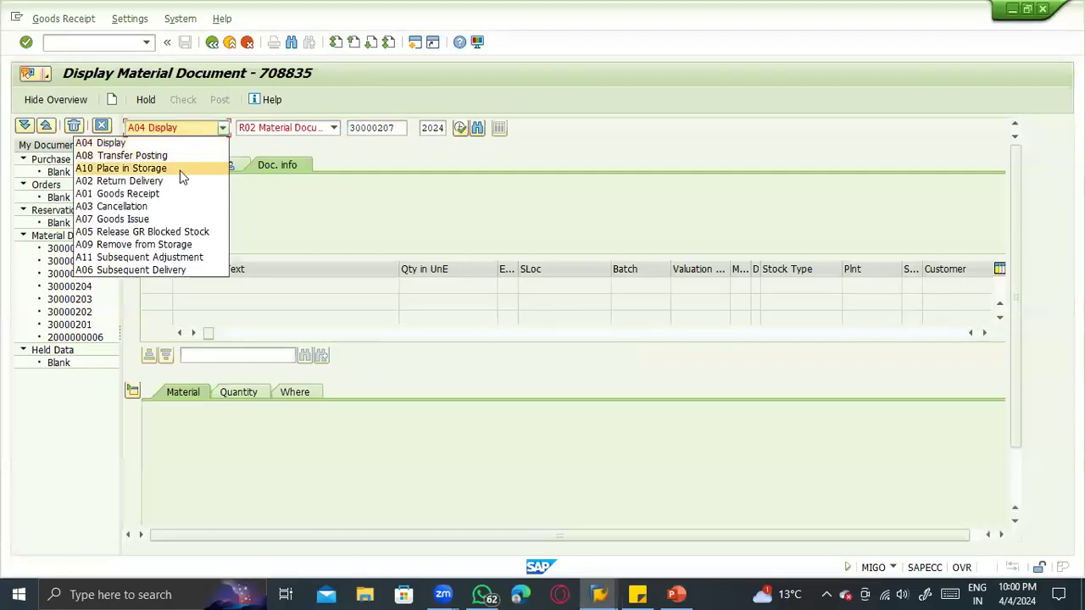
click(175, 197)
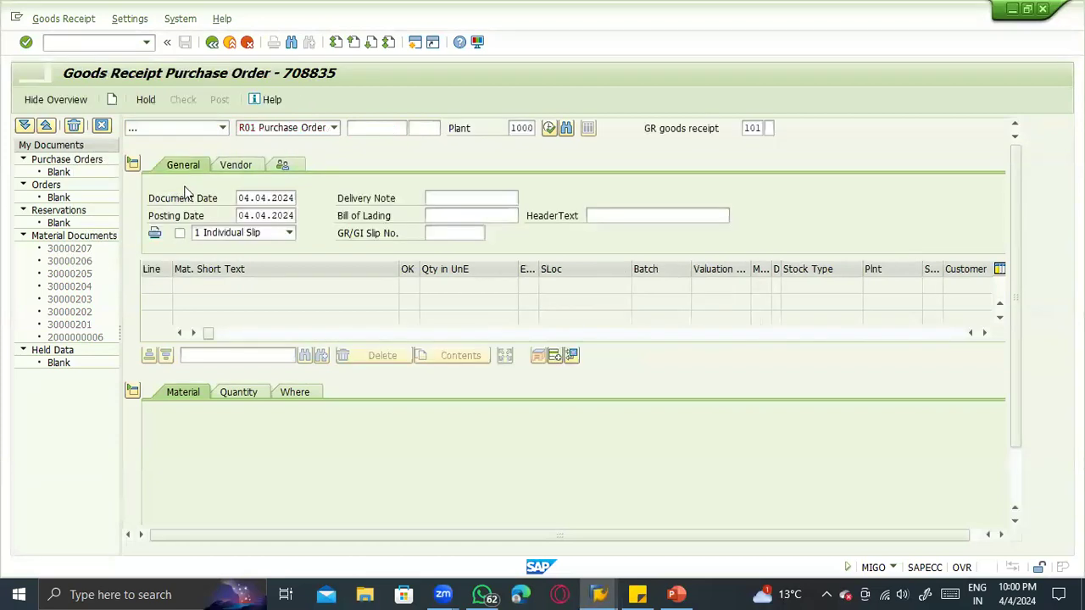
- Reference the goods receipt to R01 Purchase Order with the copied purchase order number, and clear the default plant
click(290, 129)
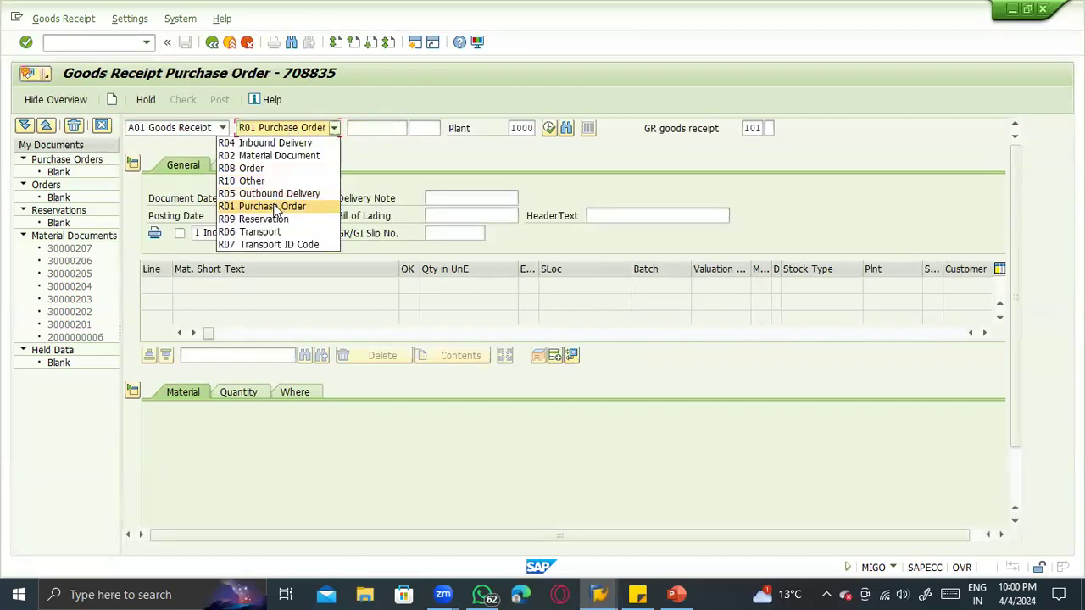
click(275, 208)
click(363, 129)
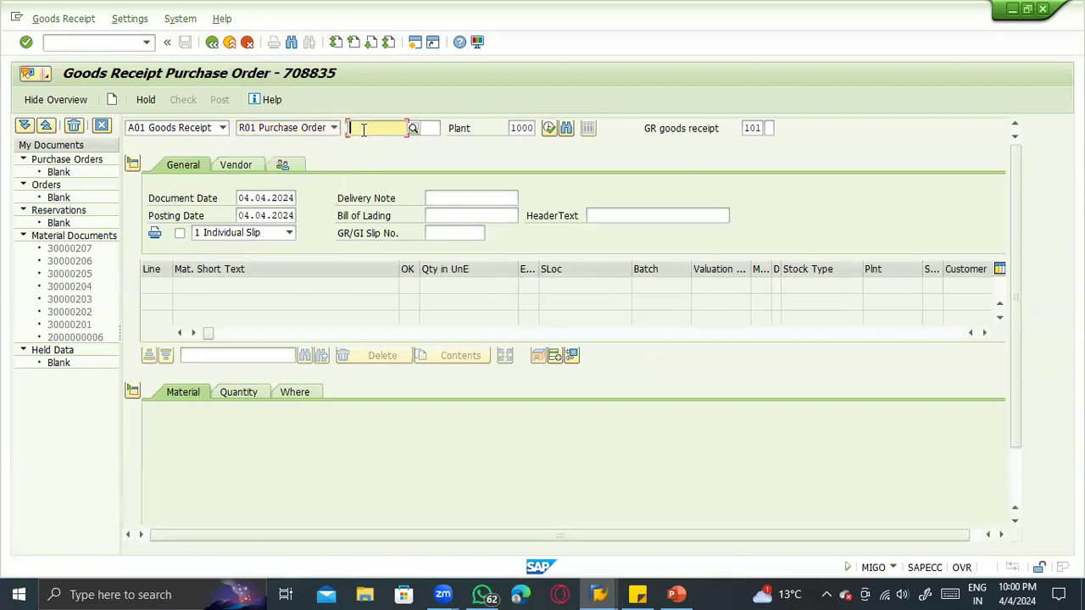
key(ctrl+v)
key(Tab)
key(Tab)
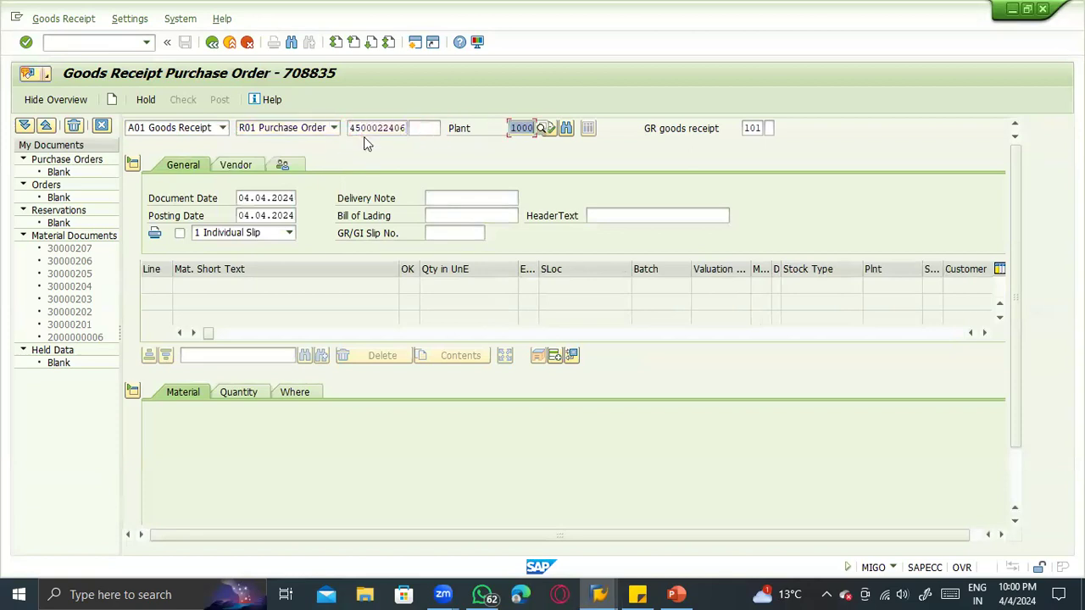
key(Delete)
key(Tab)
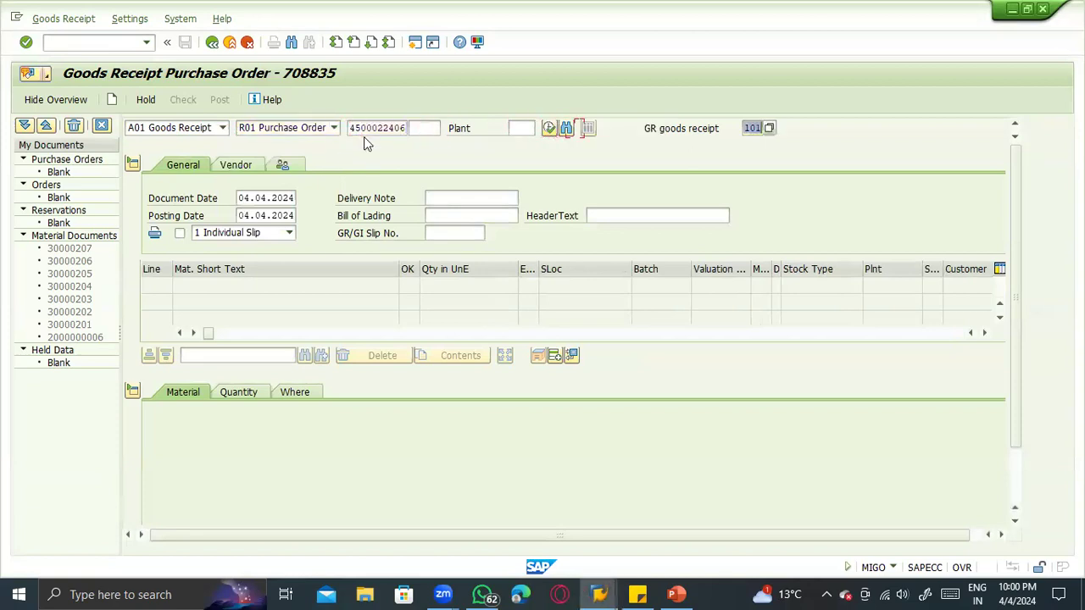
- Set the default movement type to 103 and load the purchase order item, dismissing the default values tip
key(shift+Tab)
text(10)
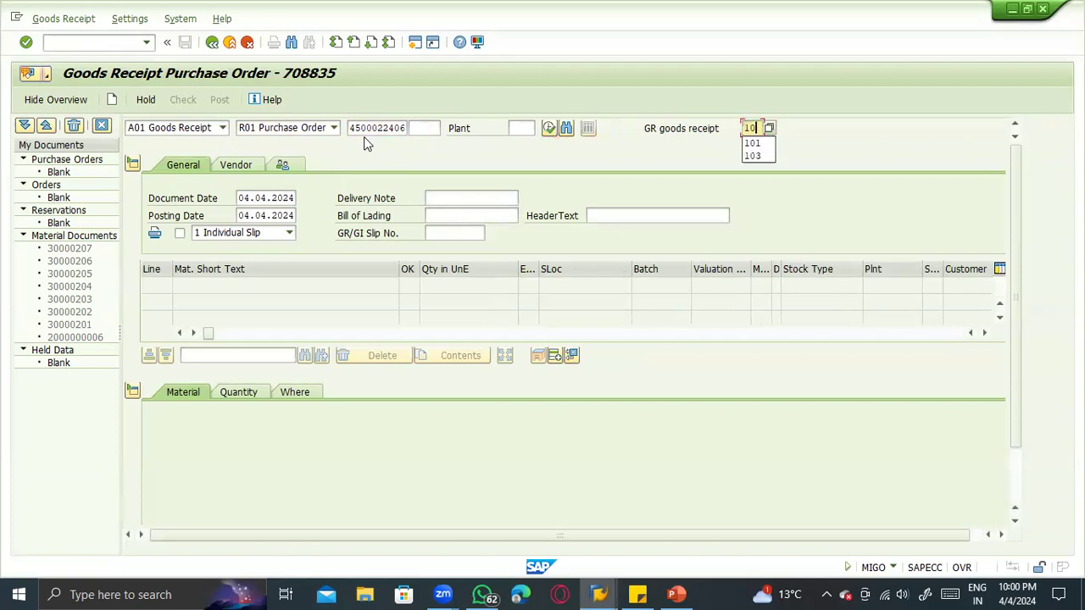
text(3)
key(Return)
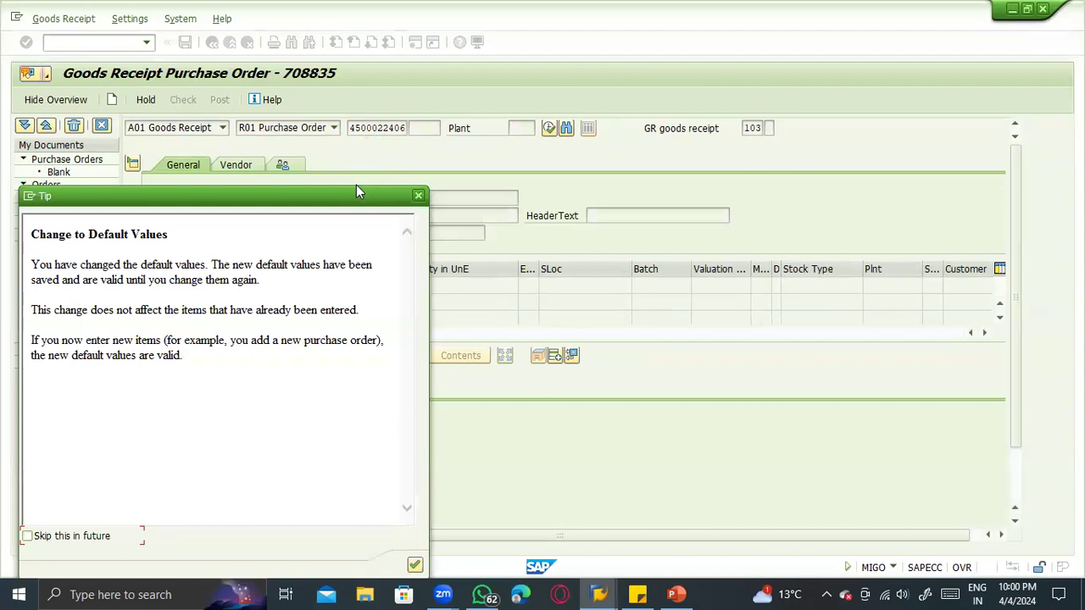
key(Return)
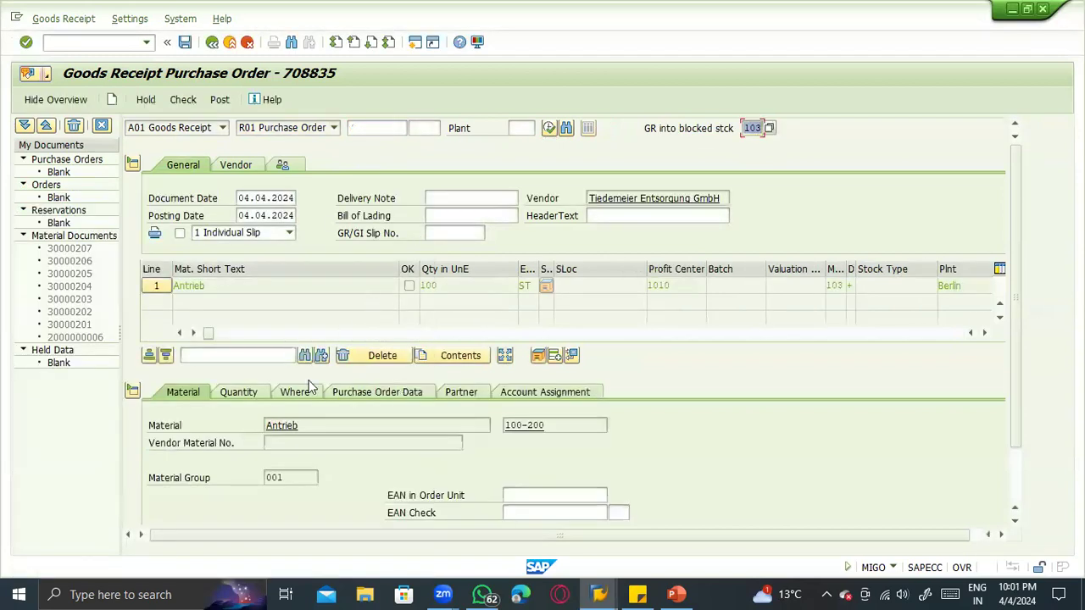
- Check the movement type and plant in the item's Where details, and switch to the Inventory Management slide in PowerPoint
click(1013, 470)
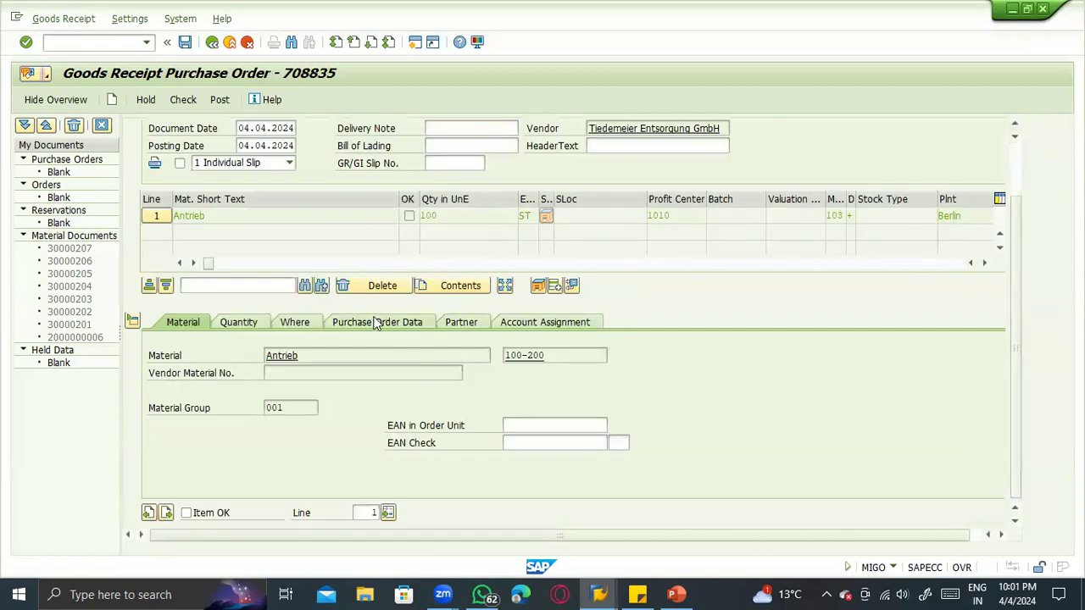
click(297, 323)
click(287, 357)
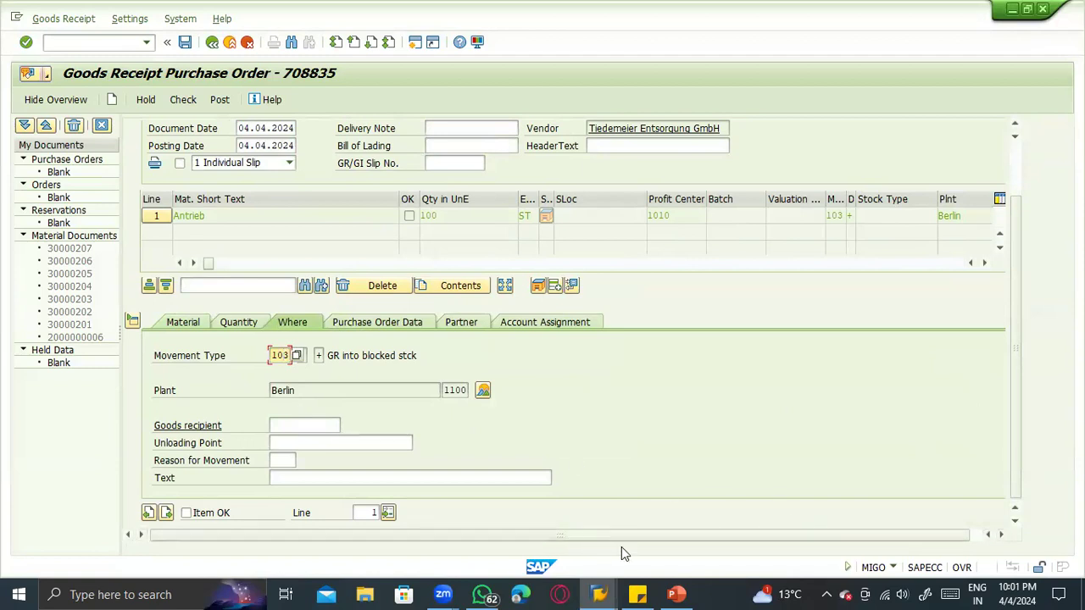
key(alt+Tab)
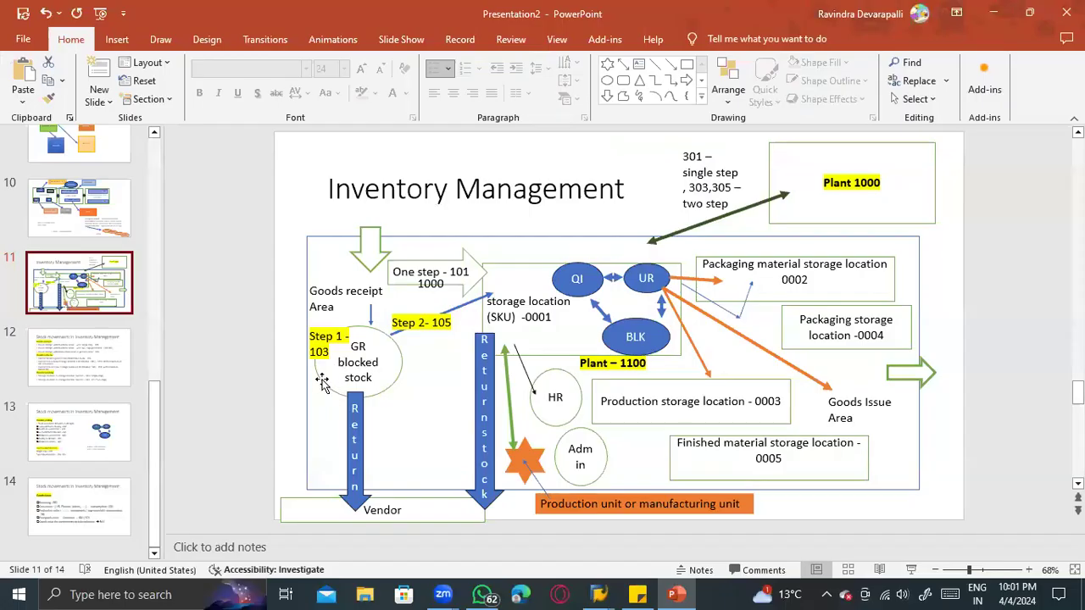
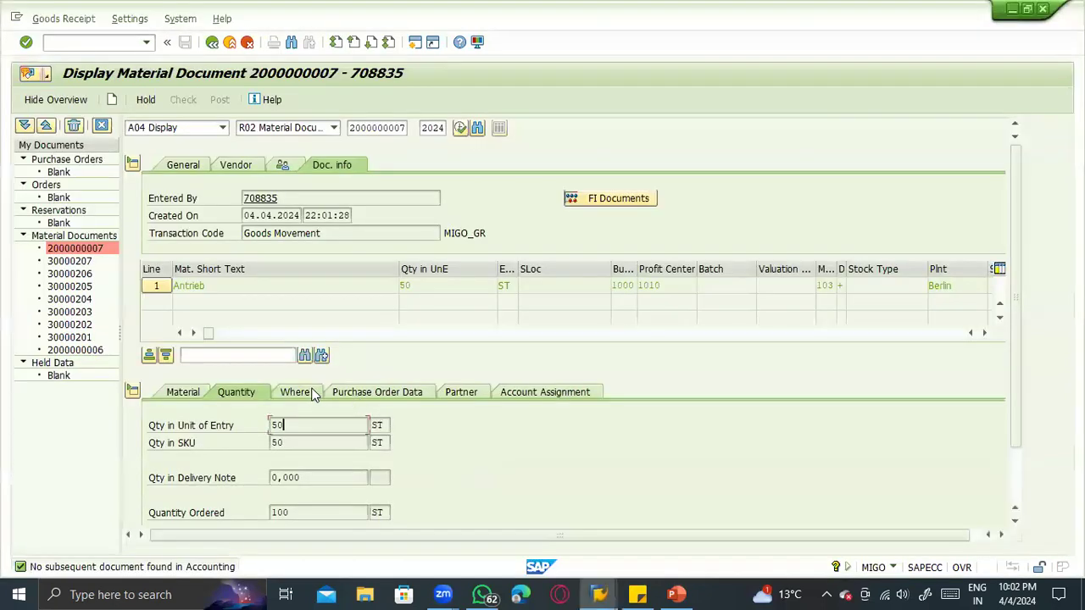
- Check the posted document's Where details and the GR Blocked Stock of material 100-200 at plant 1100 Berlin in the stock overview
click(304, 392)
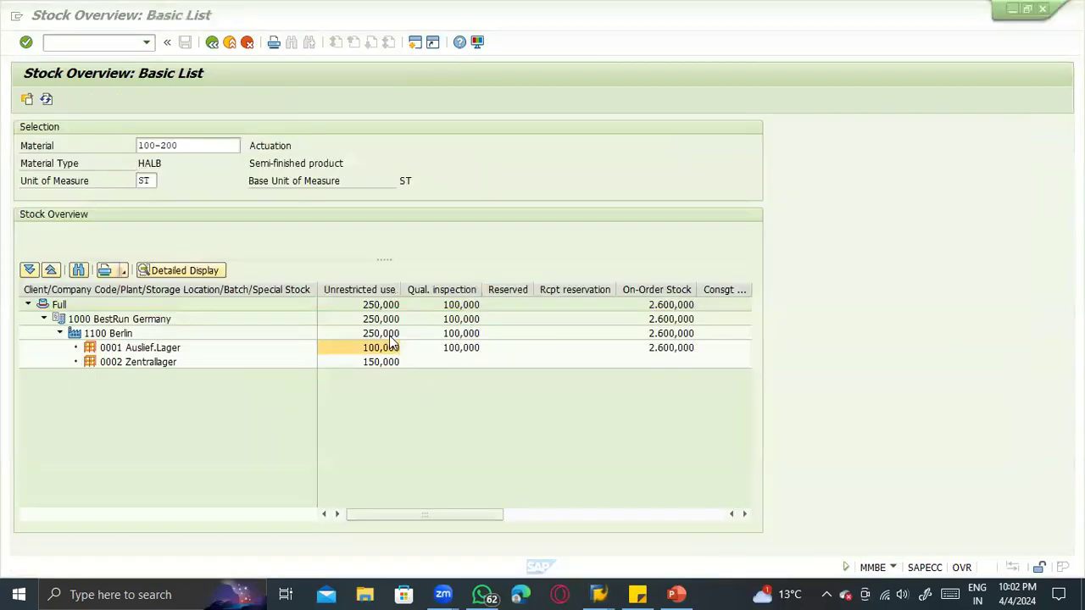
click(744, 514)
click(545, 515)
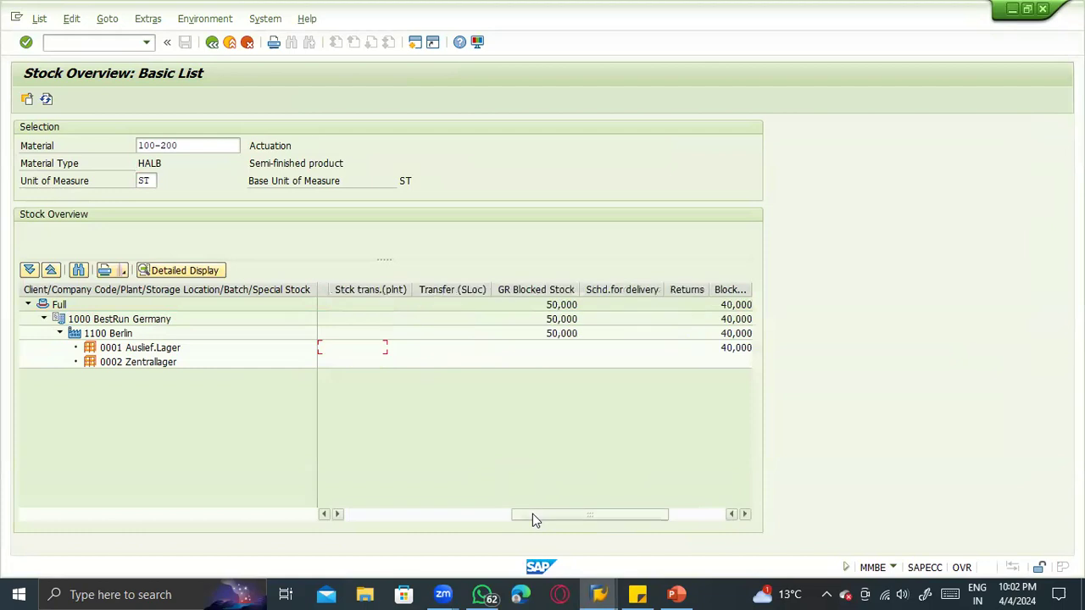
click(524, 290)
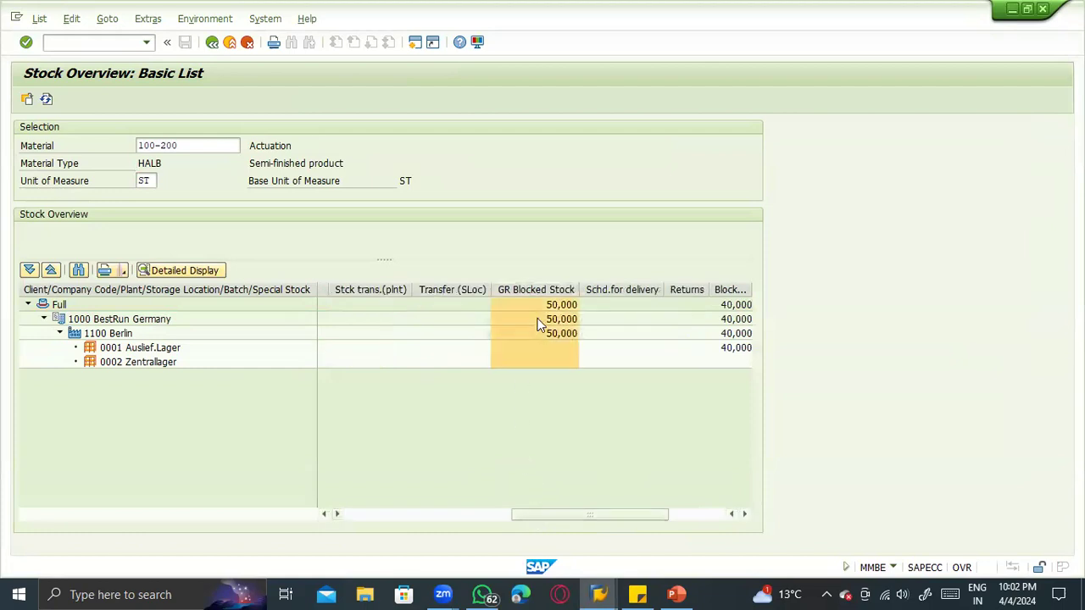
click(543, 330)
click(540, 318)
click(548, 335)
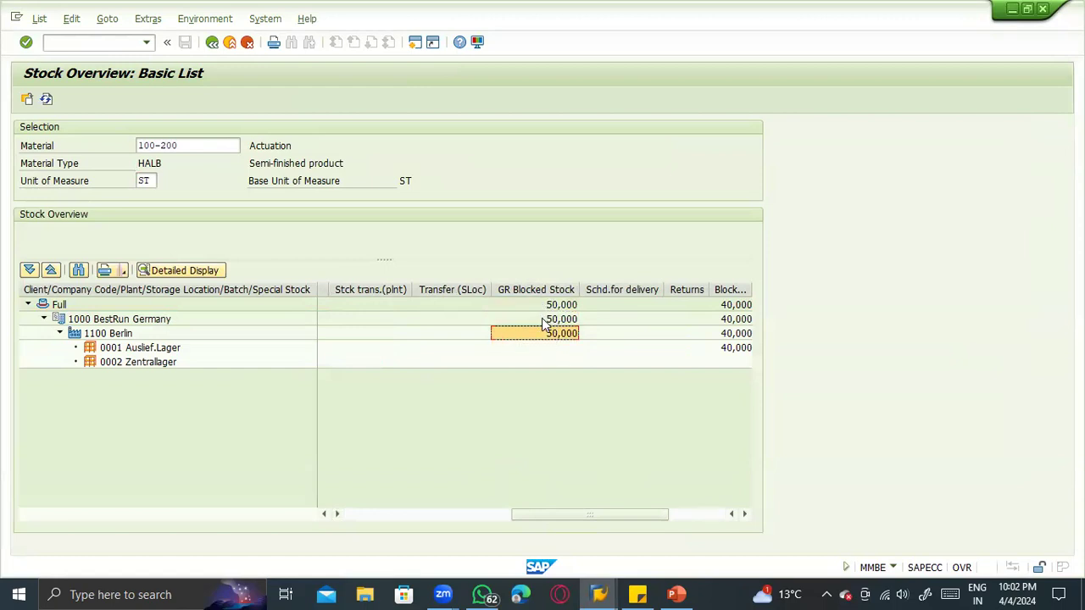
click(145, 328)
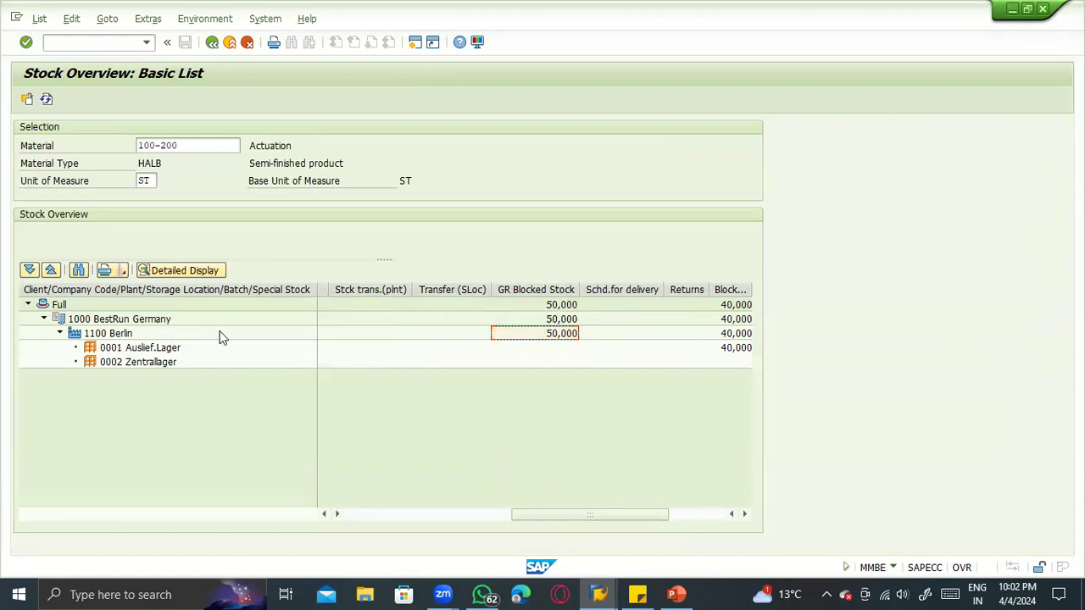
click(497, 336)
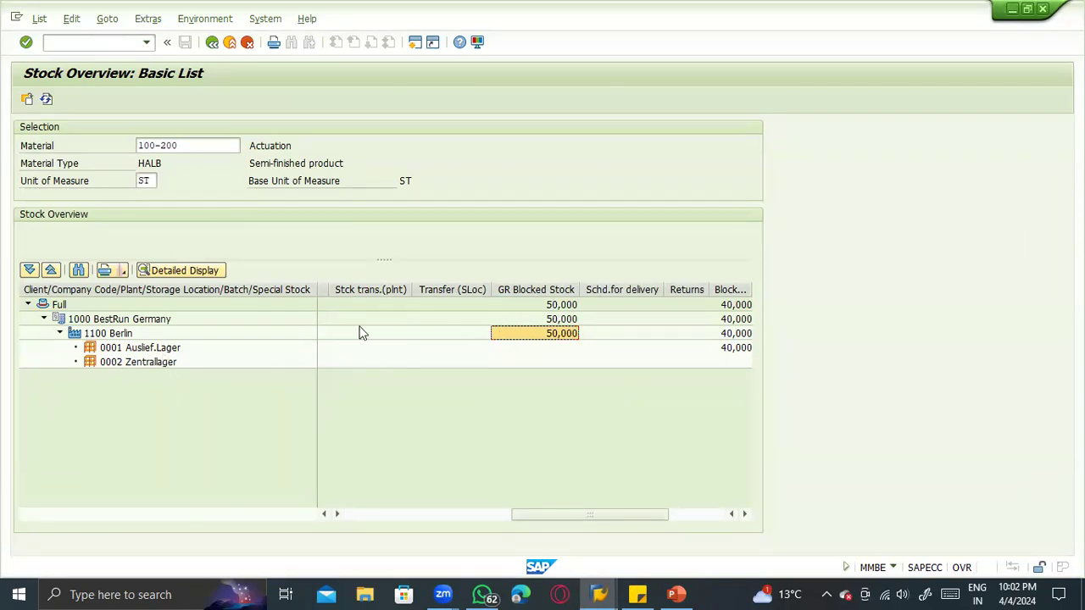
- Return to the goods movement transaction and try to process the posted material document with activity A10 Place in Storage
key(alt+Tab)
click(186, 132)
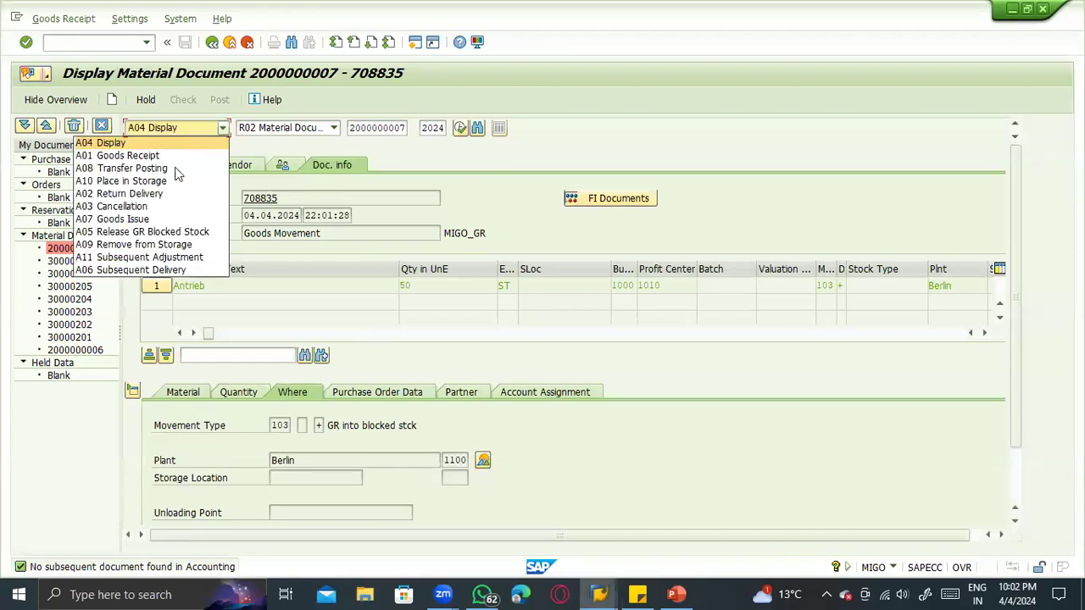
click(164, 181)
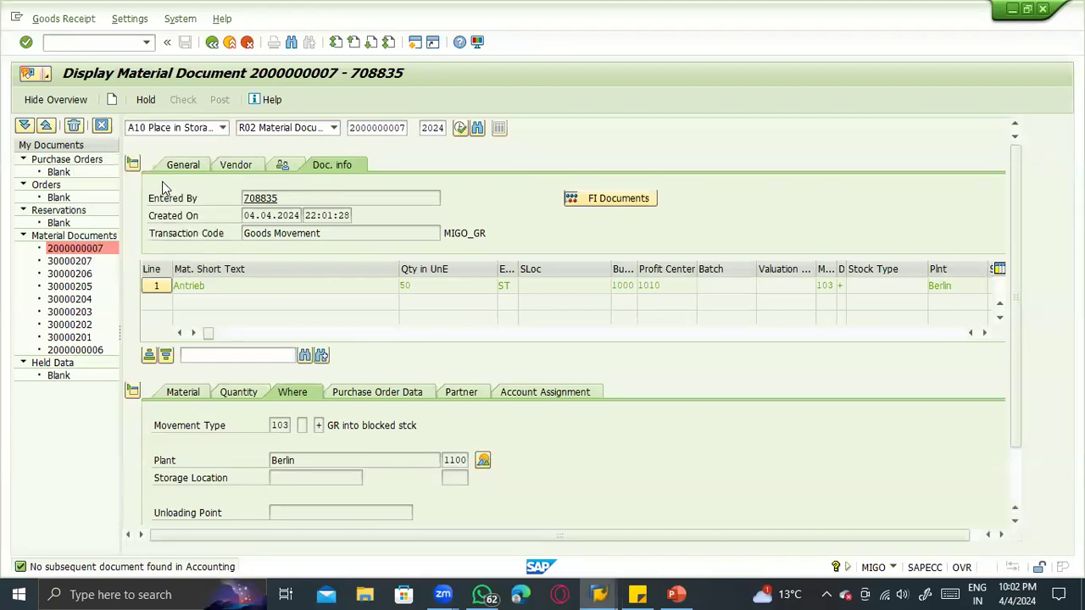
key(Return)
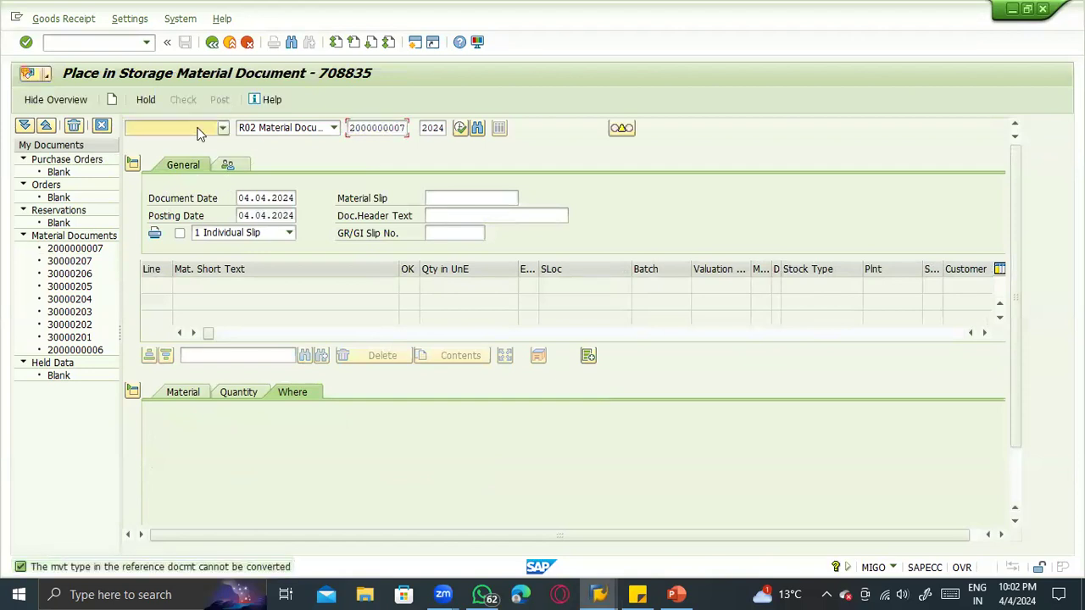
- Change the activity to A05 Release GR Blocked Stock and load the item from the same material document
click(199, 133)
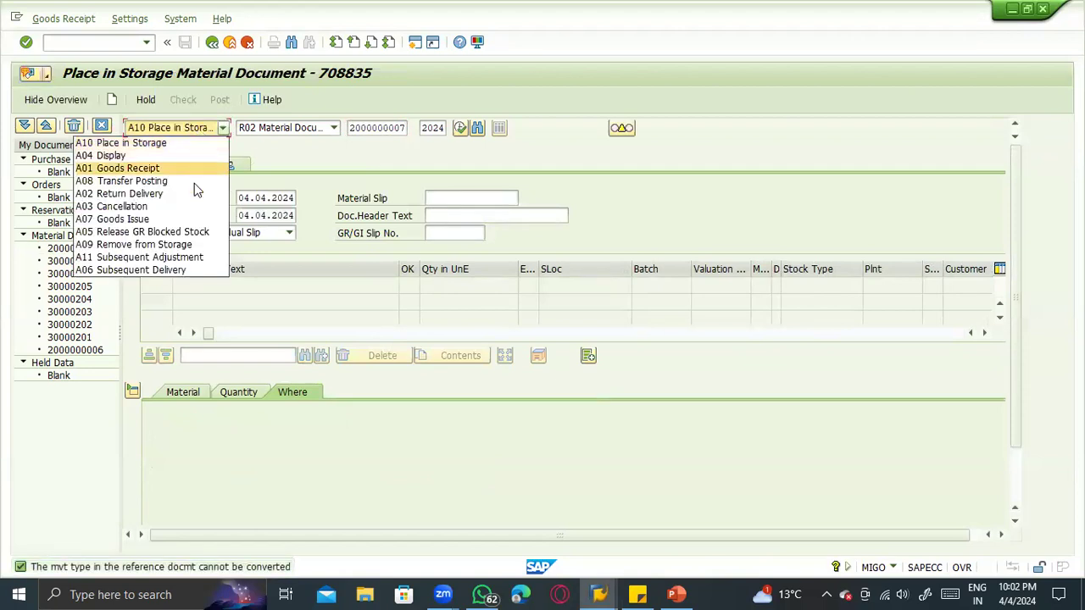
click(186, 233)
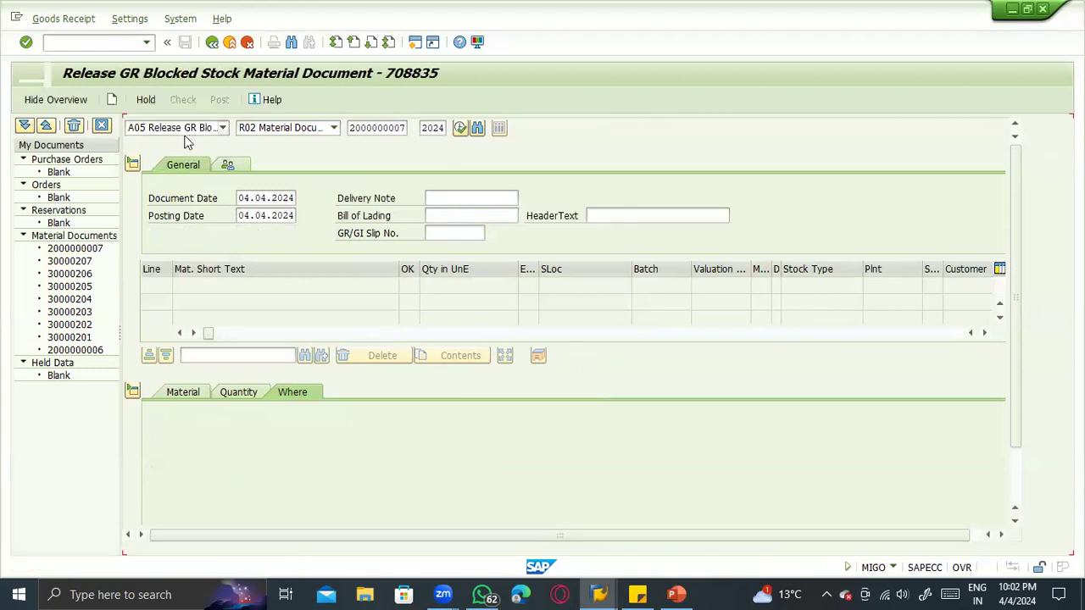
click(358, 131)
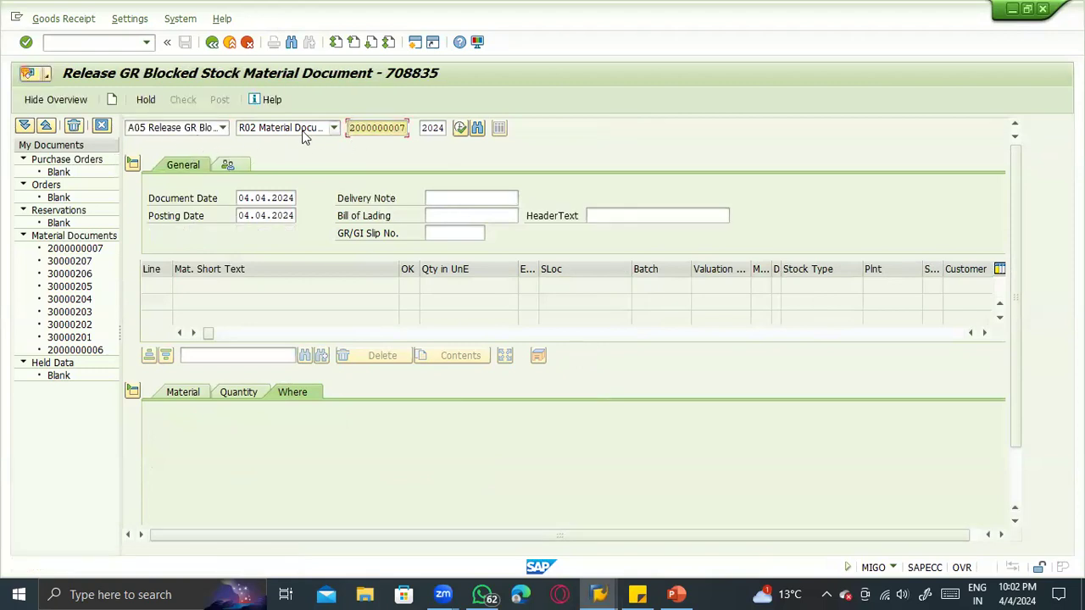
key(Return)
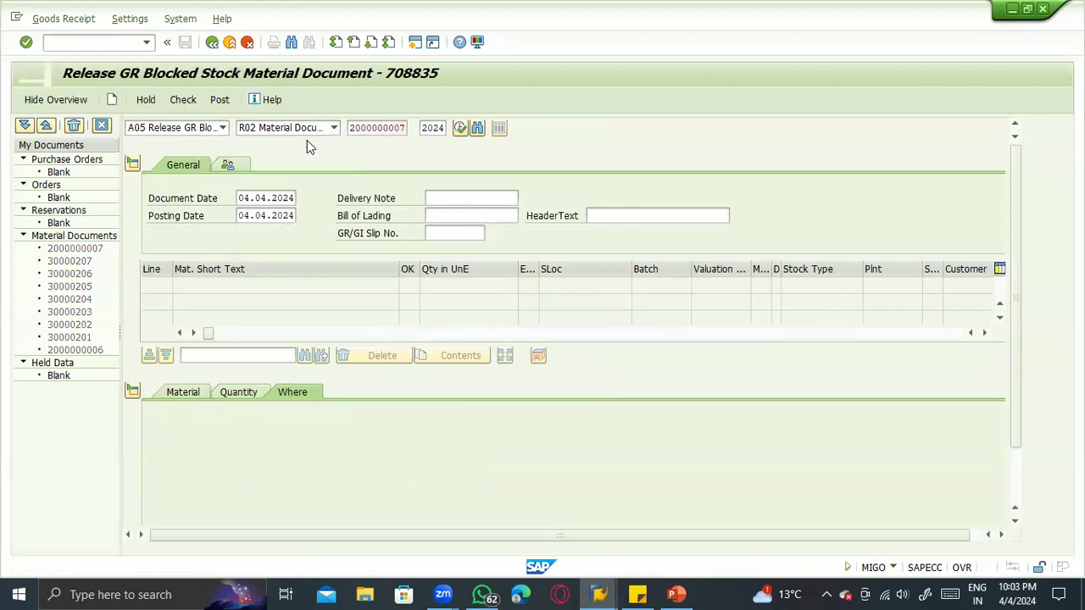
- Set the storage location of the movement type 105 item to 0003
drag(274, 424, 294, 425)
drag(348, 476, 253, 477)
key(Delete)
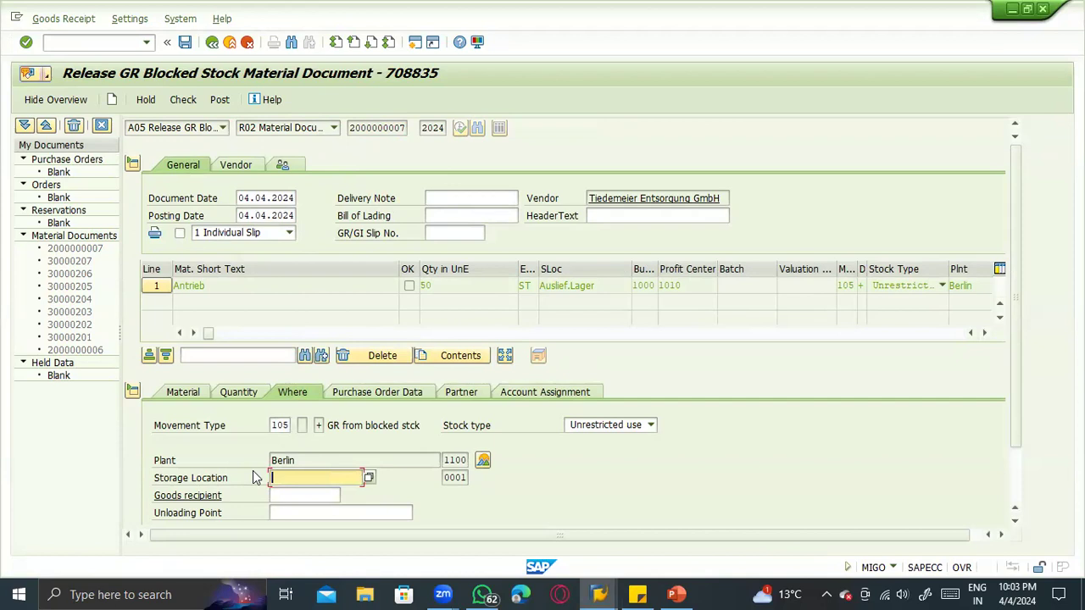
text(0003)
key(Return)
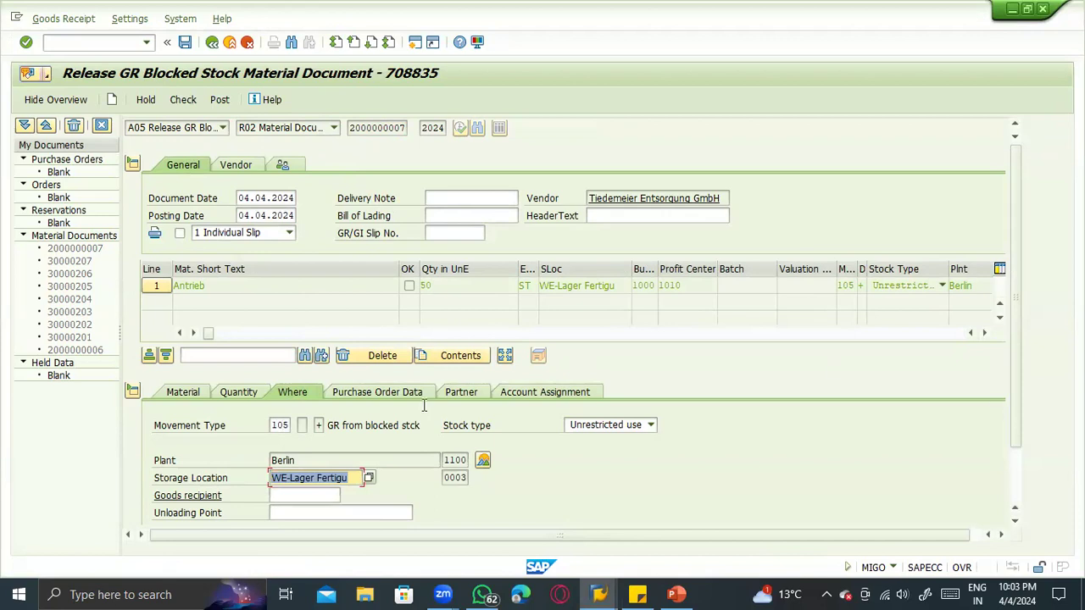
- Mark the item as OK, check the release document, and post the GR blocked stock release
scroll(996, 408, down, 2)
click(211, 512)
scroll(364, 433, up, 2)
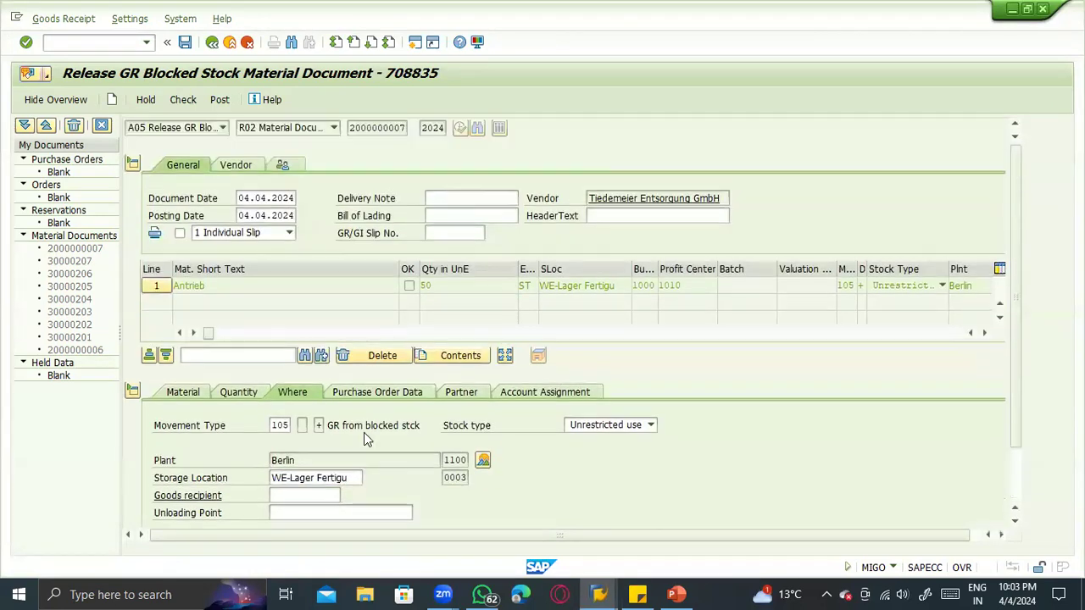
scroll(331, 424, down, 2)
scroll(225, 219, up, 2)
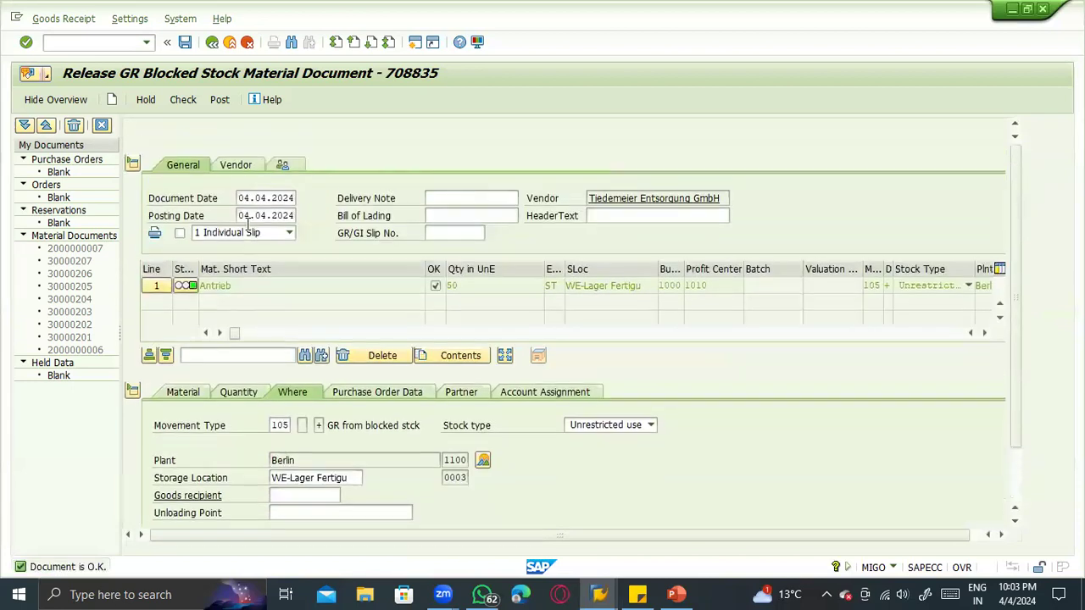
click(218, 100)
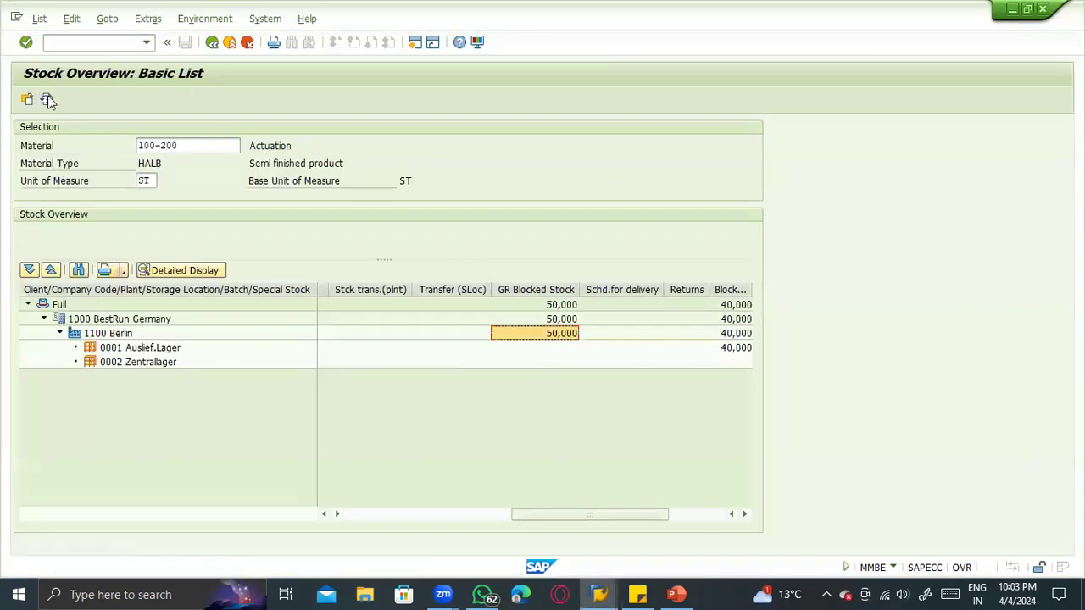
- Refresh the stock overview of material 100-200 and check the unrestricted stock in storage location 0003
click(46, 99)
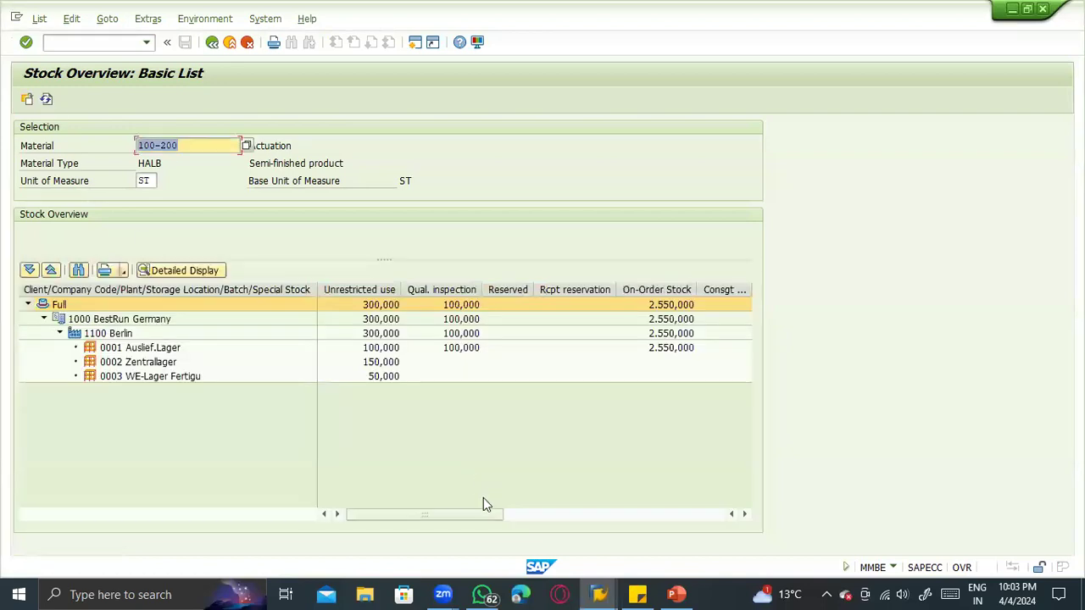
click(348, 379)
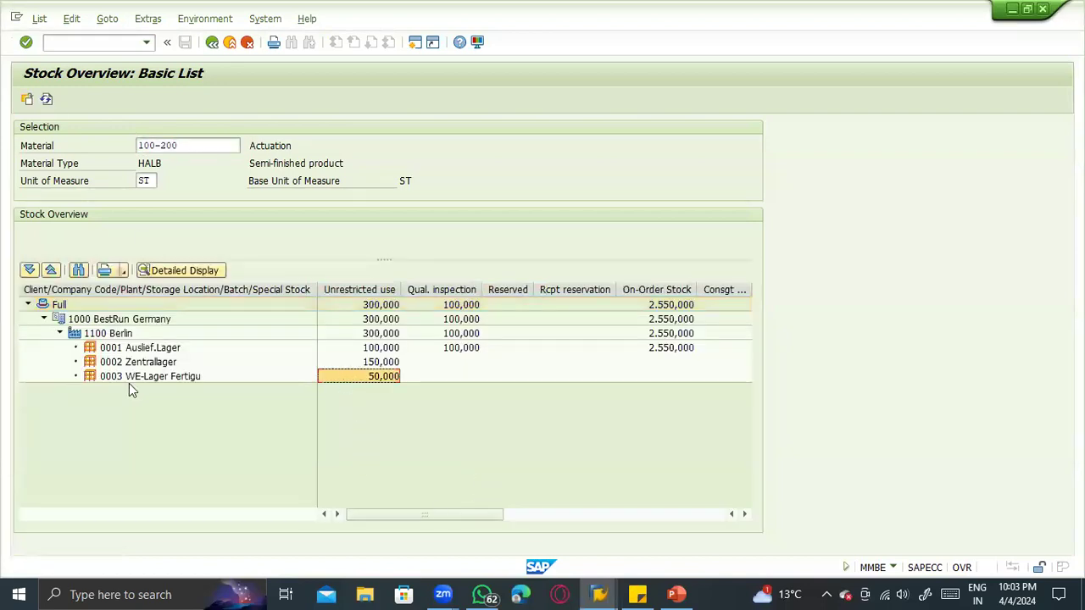
click(166, 378)
click(354, 378)
- Return to the goods movement transaction and set the activity to A01 Goods Receipt with reference R01 Purchase Order
key(alt+Tab)
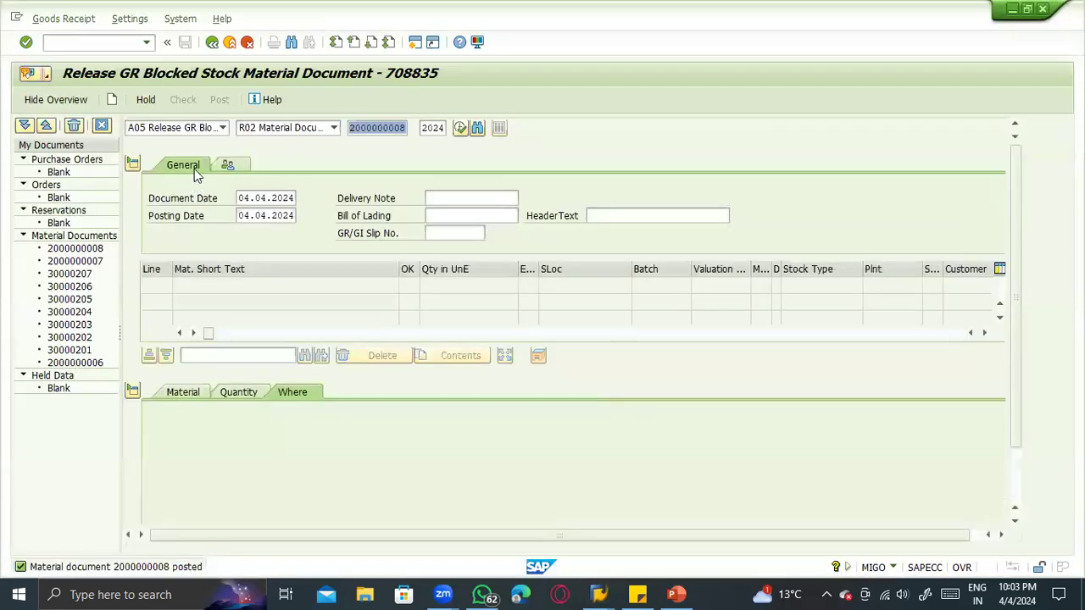
click(185, 132)
click(178, 179)
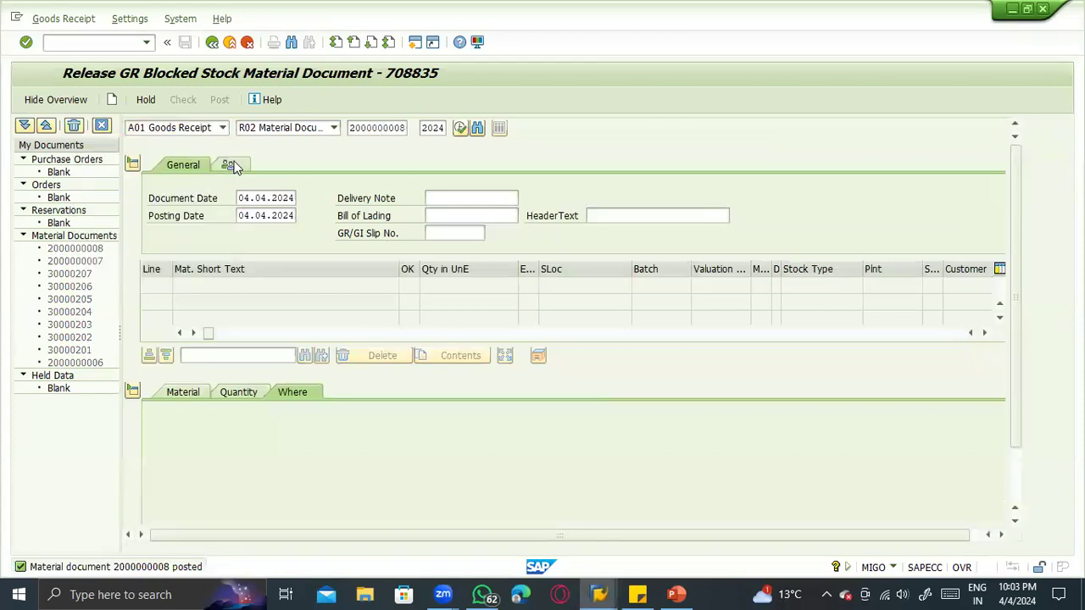
key(Tab)
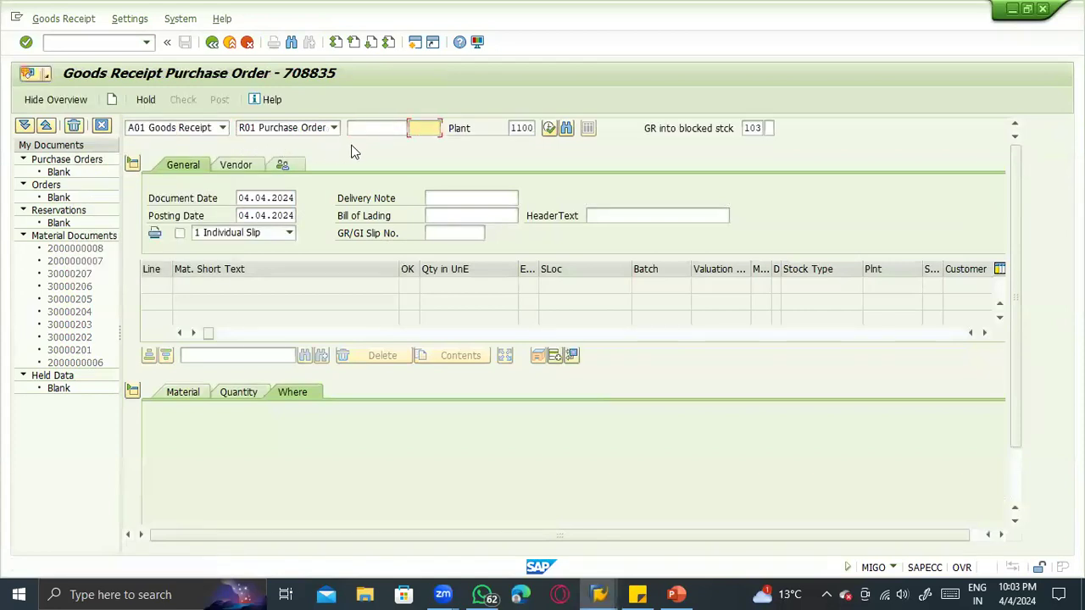
key(shift+Tab)
click(363, 144)
key(Return)
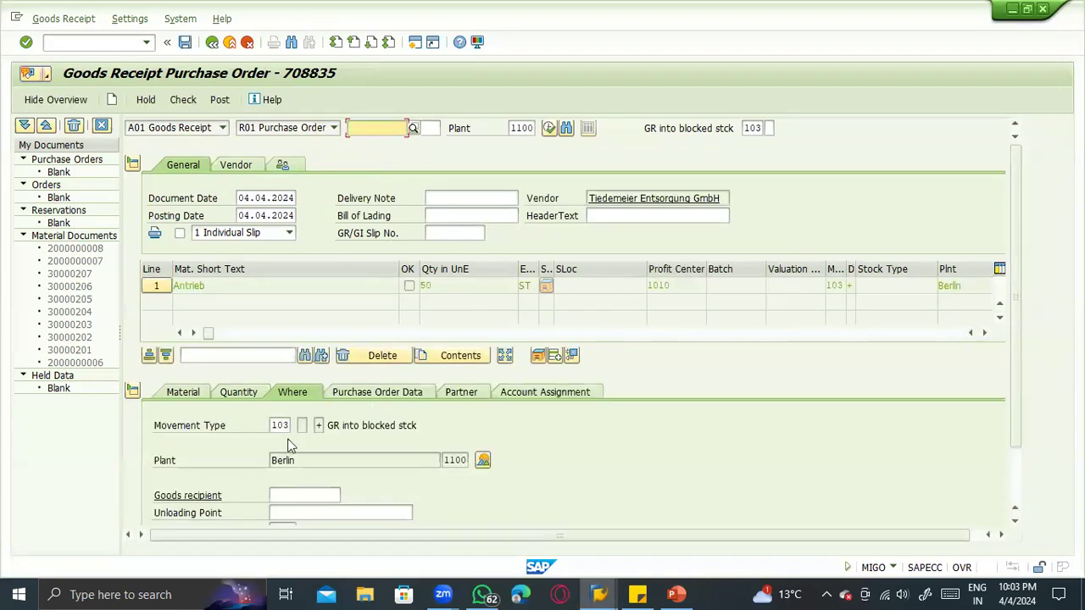
click(115, 97)
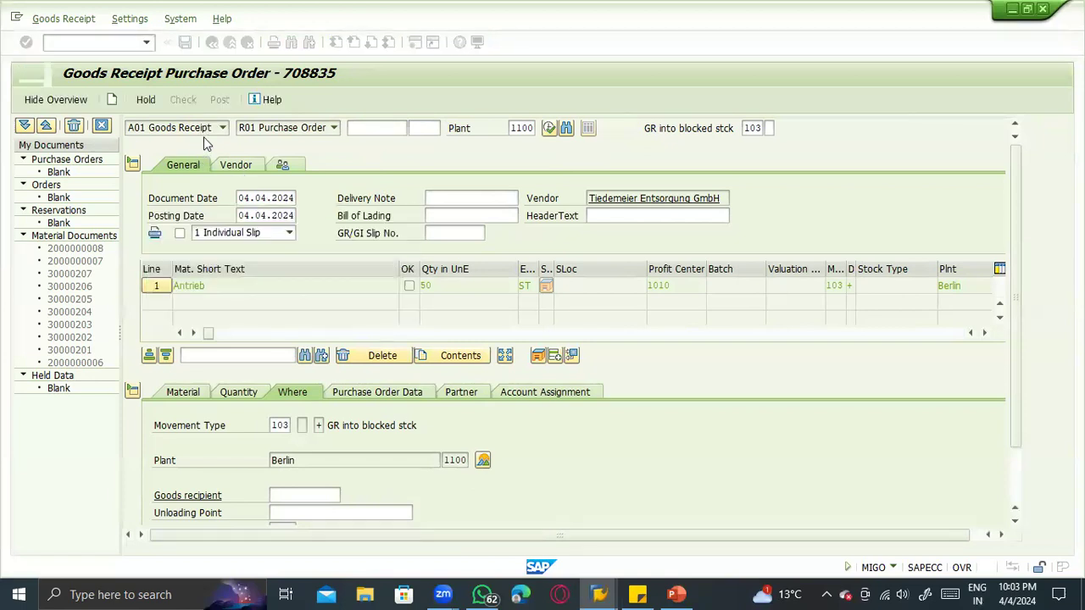
- Enter the purchase order number, set the default movement type to 101, and load the item, dismissing the default values tip
click(353, 132)
click(365, 145)
key(Tab)
key(Tab)
key(Tab)
key(Tab)
key(Tab)
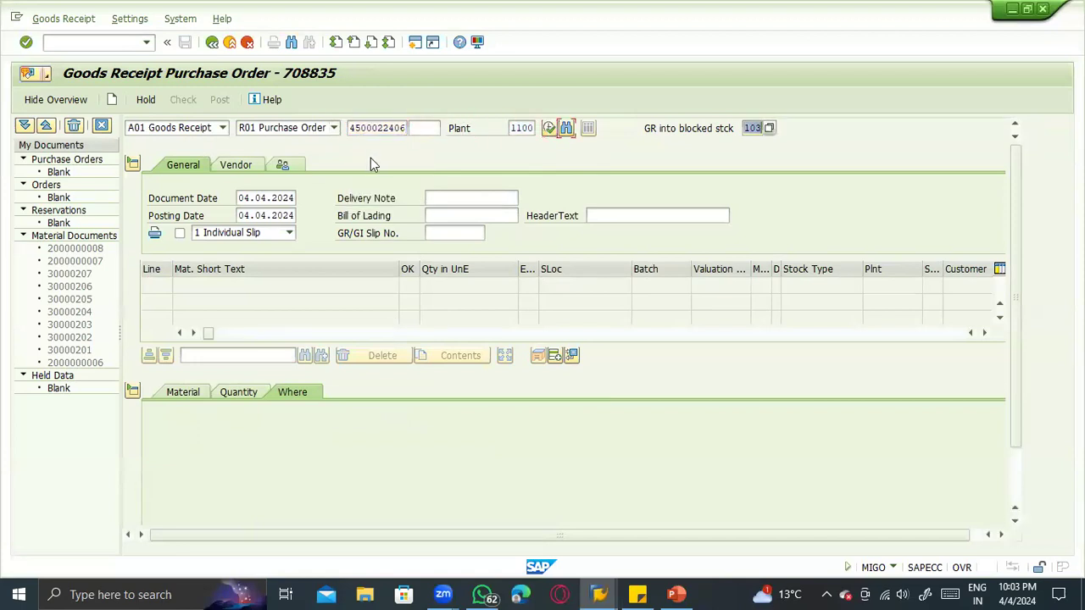
text(101)
key(Return)
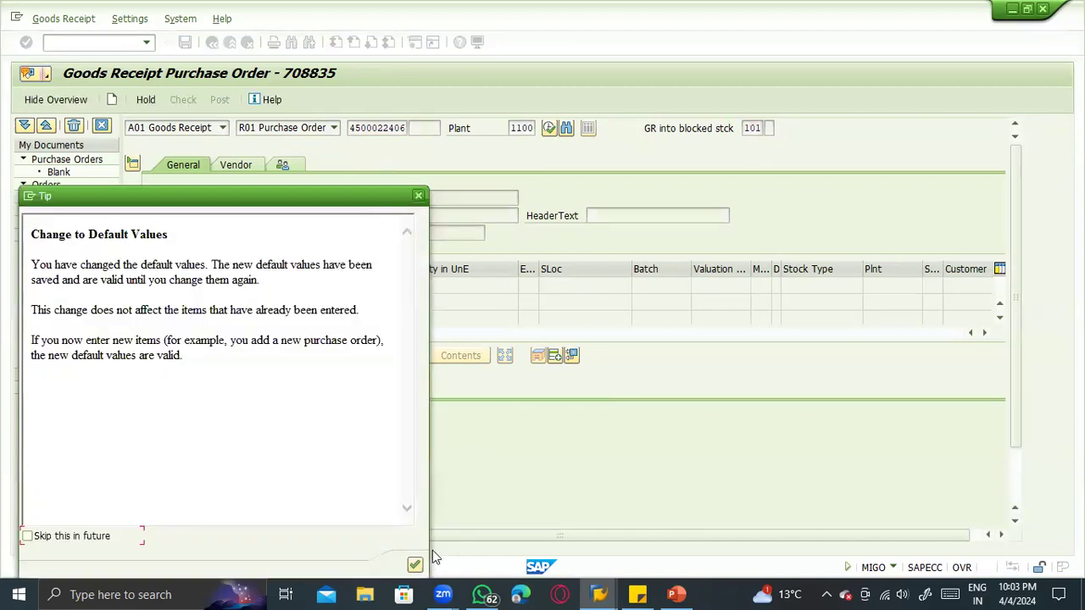
key(Return)
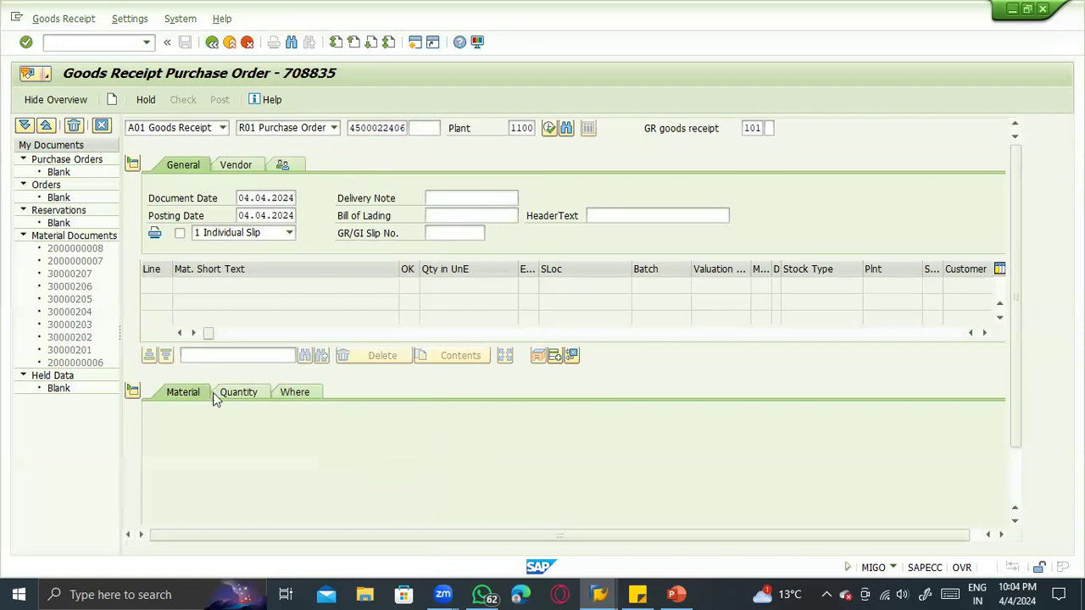
- Set the item's quantity in unit of entry to 30 ST
click(236, 395)
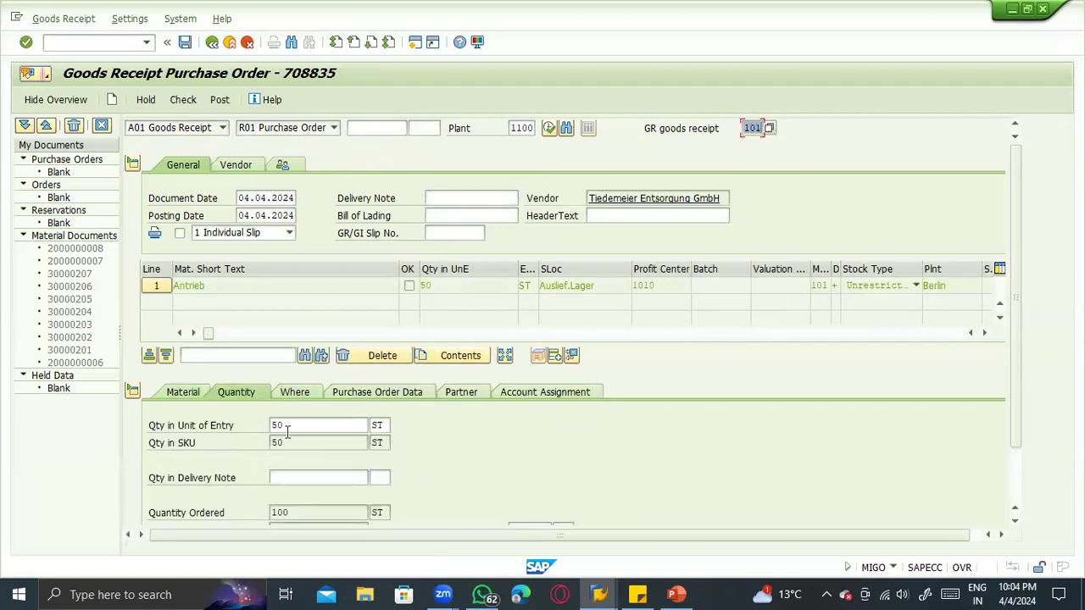
click(260, 425)
double_click(261, 426)
text(3)
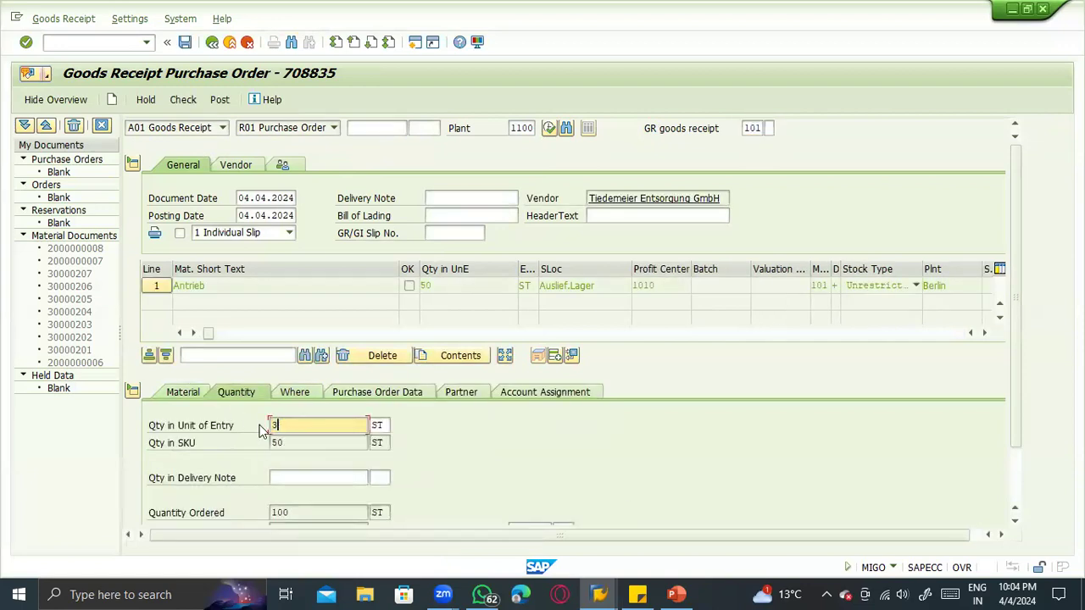
text(0)
key(Return)
- Set the item's storage location to 0004 in its Where details
click(312, 392)
key(Tab)
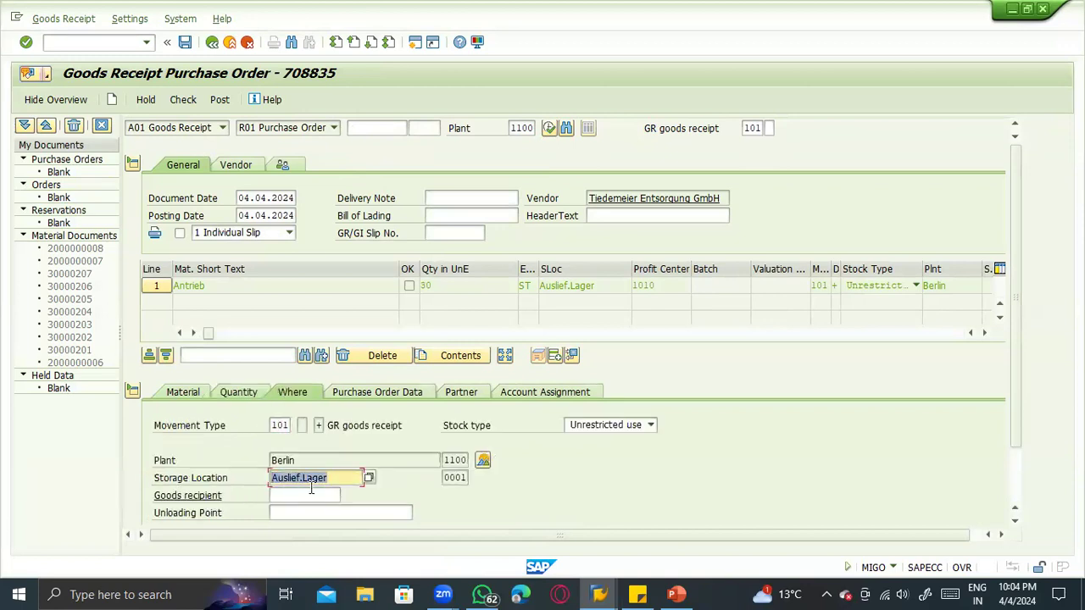
text(0004)
key(Return)
- Mark the item as OK, check the goods receipt, dismiss the log, and post the document
scroll(305, 492, down, 2)
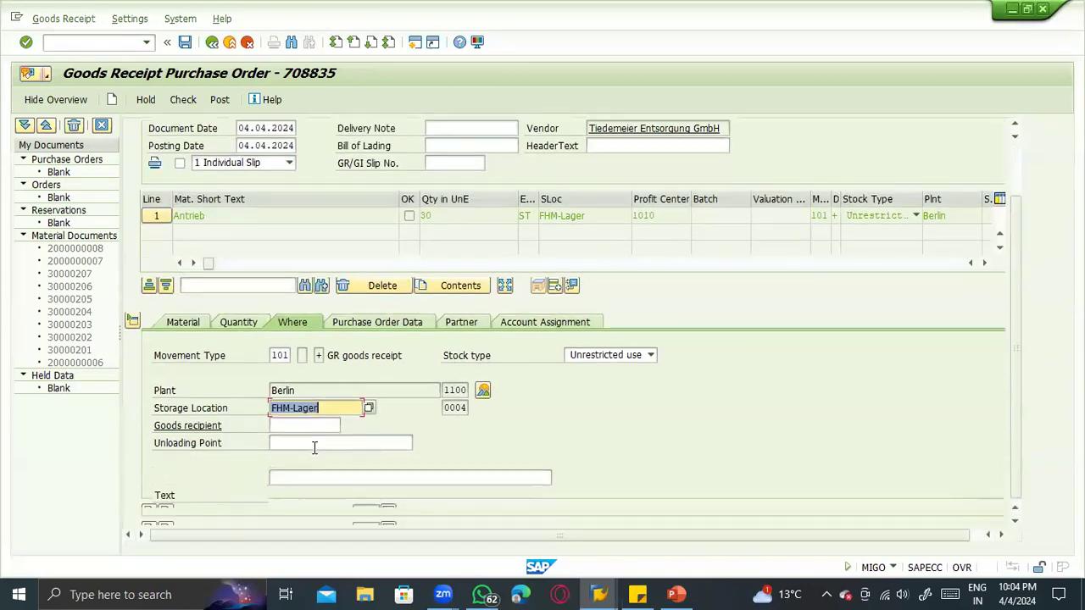
click(217, 512)
scroll(312, 462, up, 2)
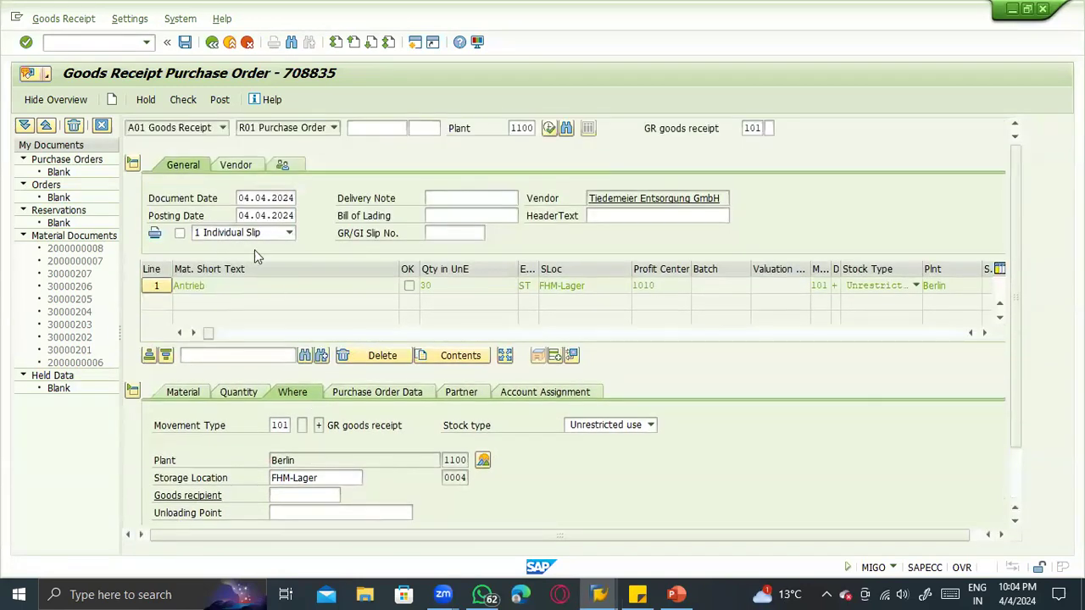
click(181, 99)
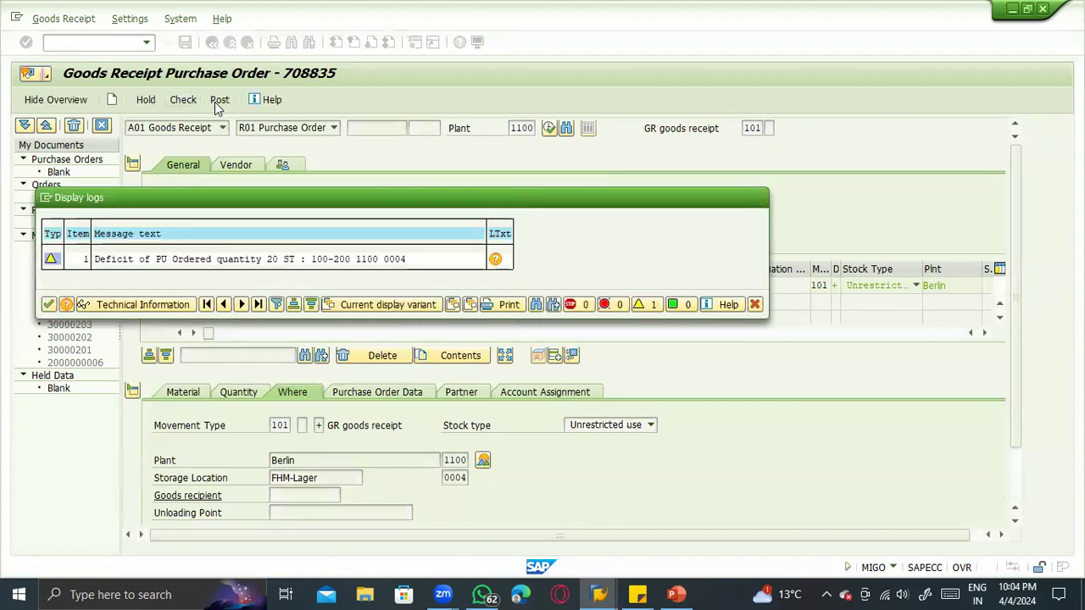
key(Return)
click(219, 104)
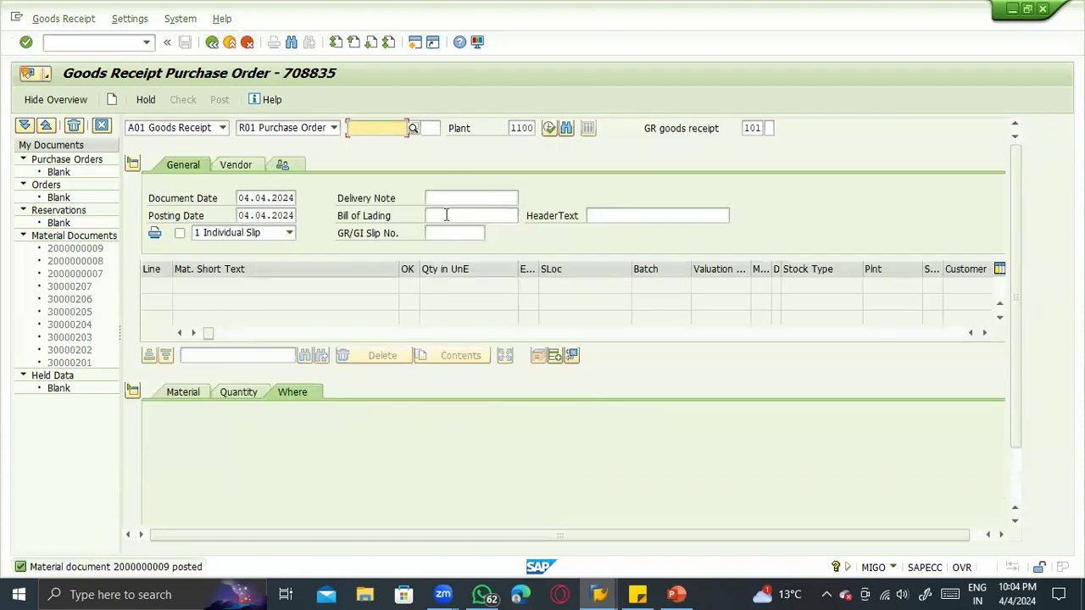
- Refresh the stock overview for material 100-200 and check the unrestricted-use stock in storage location 0004
key(alt+Tab)
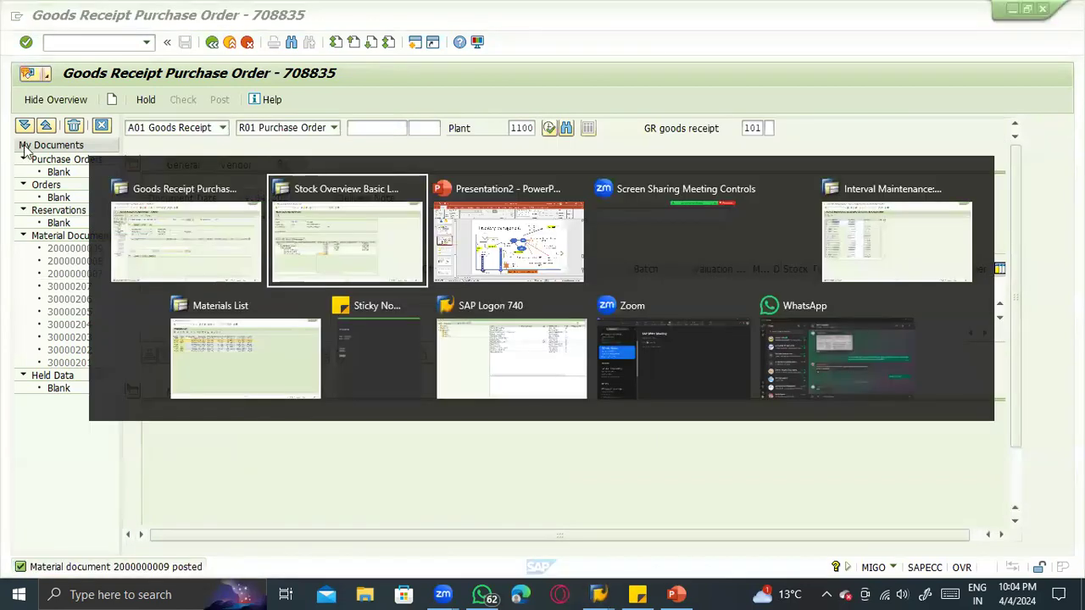
click(46, 100)
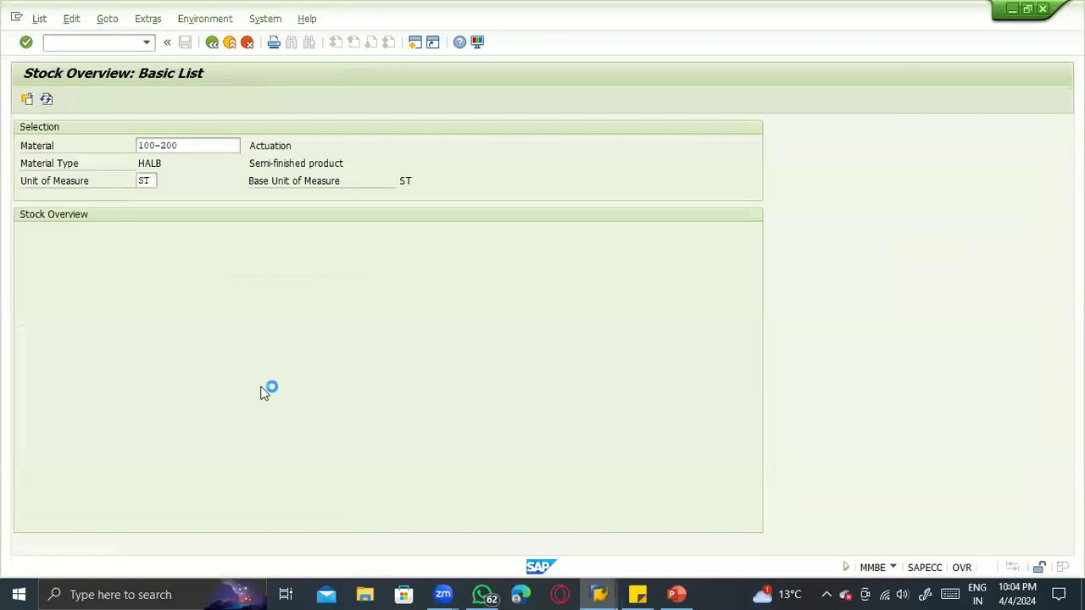
click(374, 392)
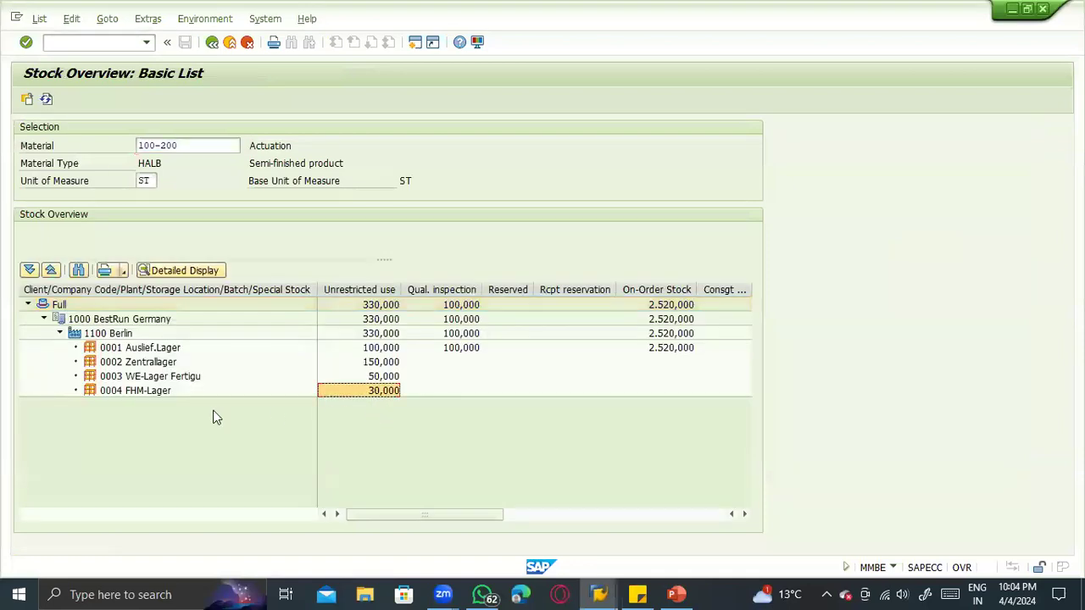
click(125, 392)
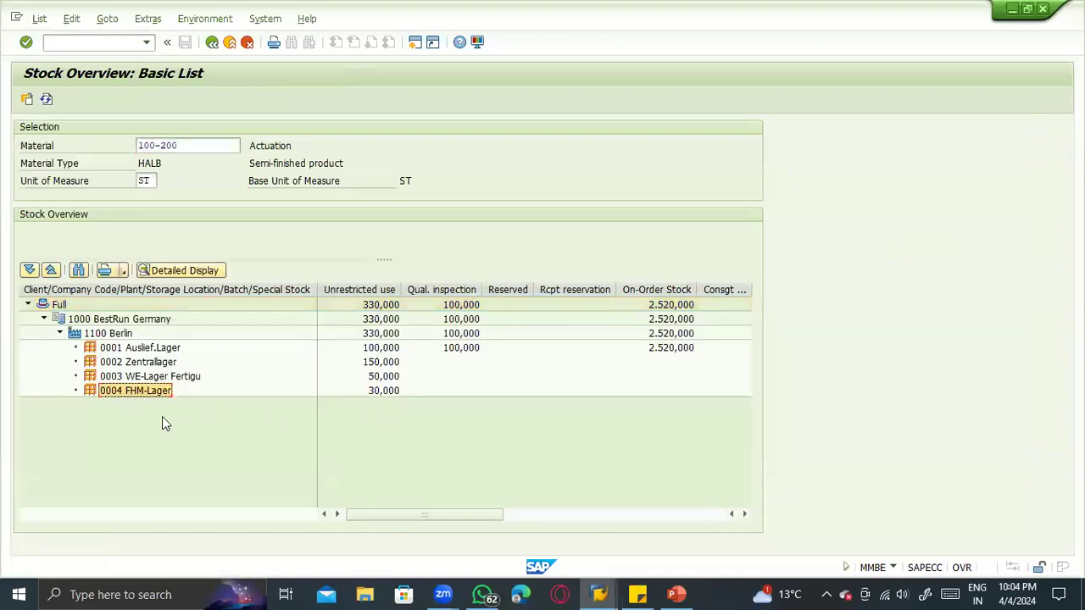
- Display the newly posted material document in the goods receipt transaction and inspect its item's Quantity and Where details
key(alt+Tab)
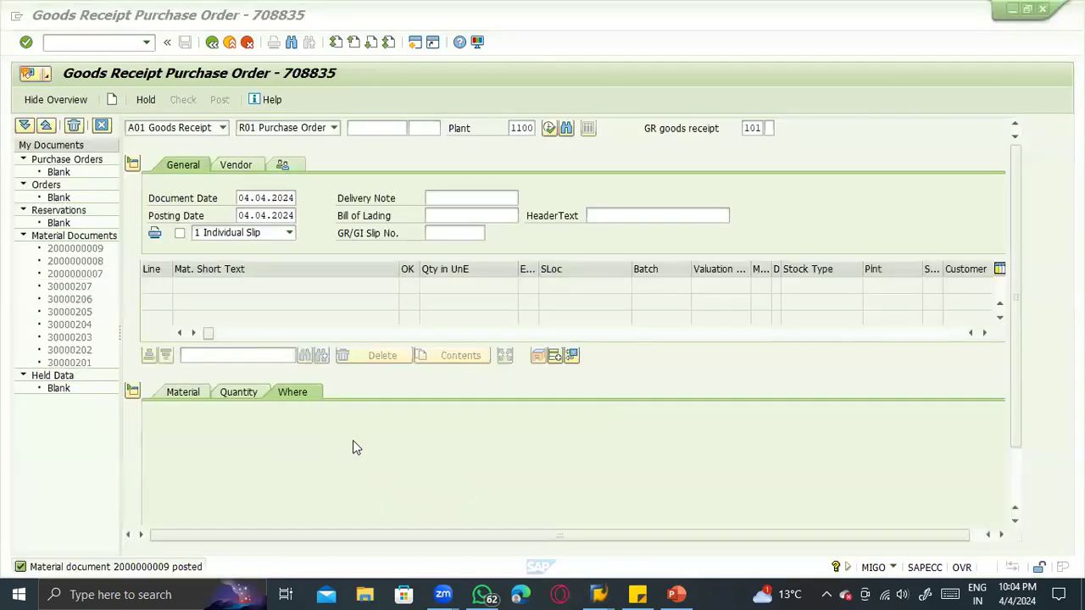
click(198, 132)
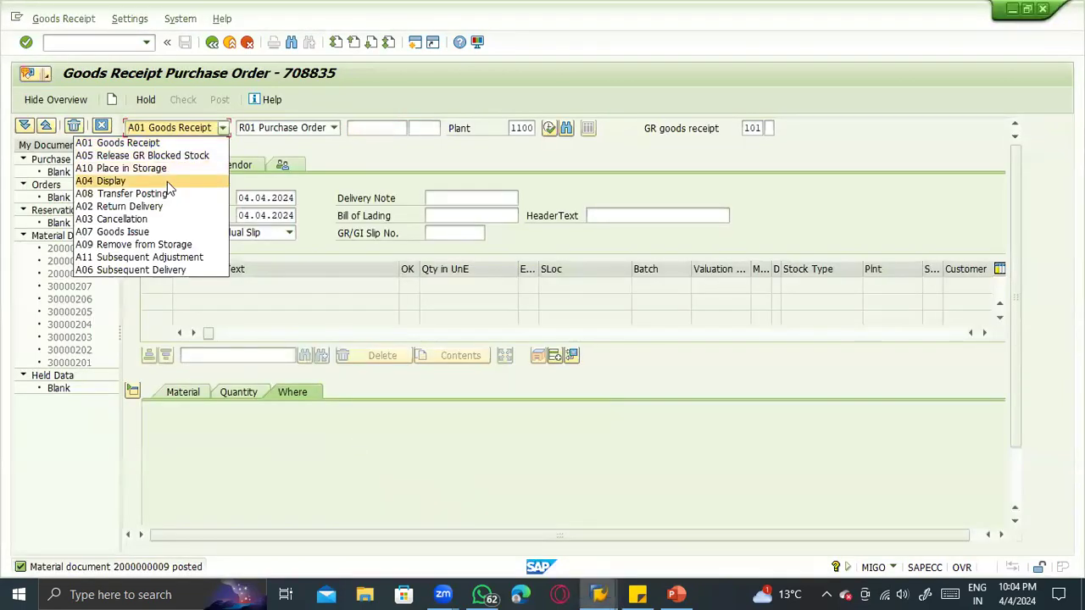
click(167, 182)
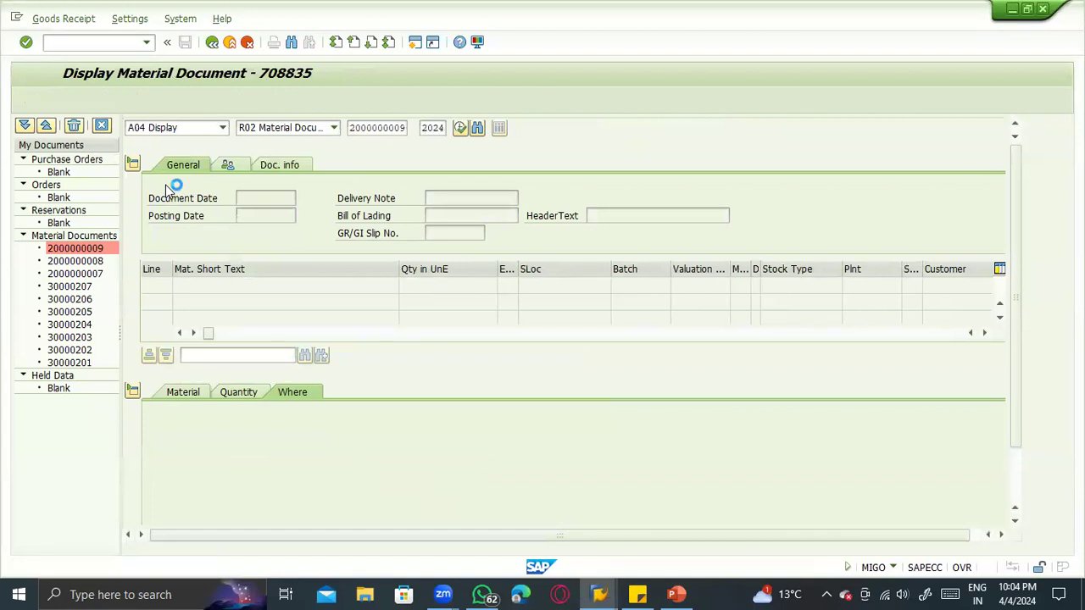
click(240, 392)
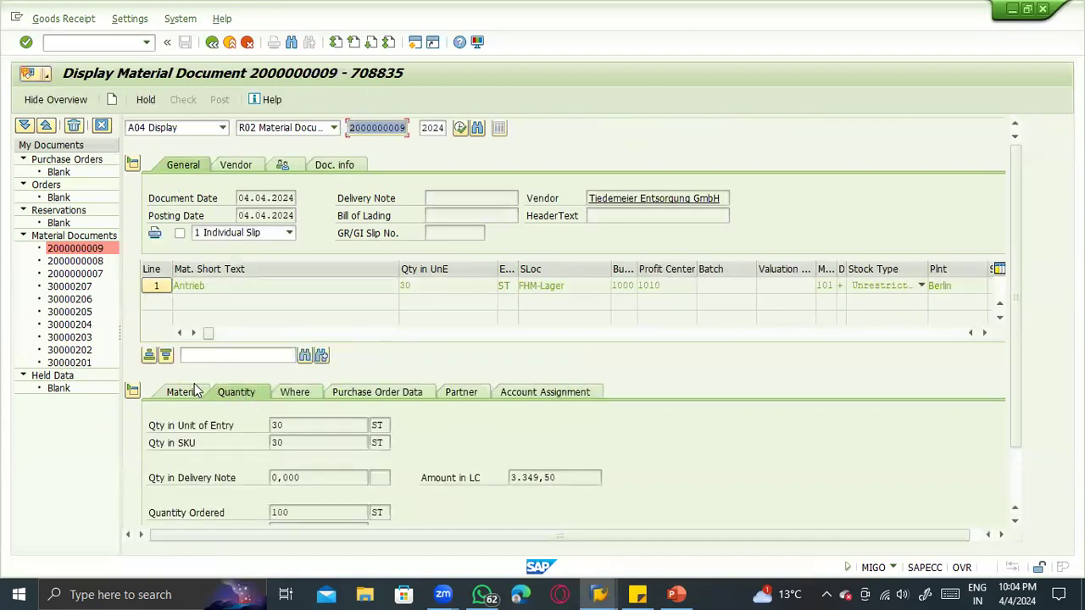
click(293, 395)
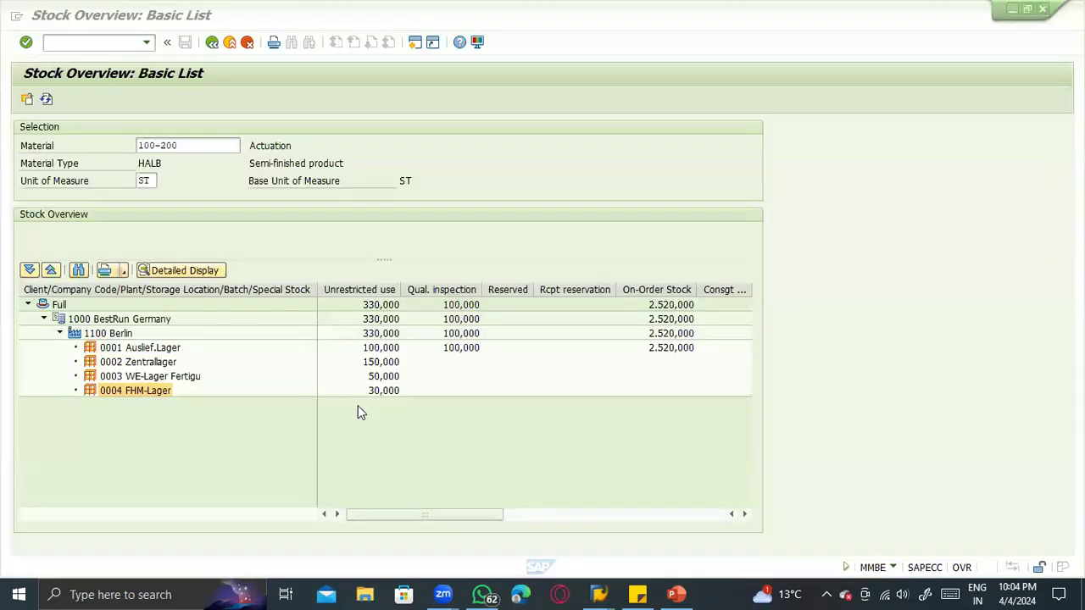
- Switch to PowerPoint and review the one-step 101 receipt and Step 1 - 103 on the Inventory Management slide
key(alt+Tab)
key(alt+Tab)
key(alt+Tab)
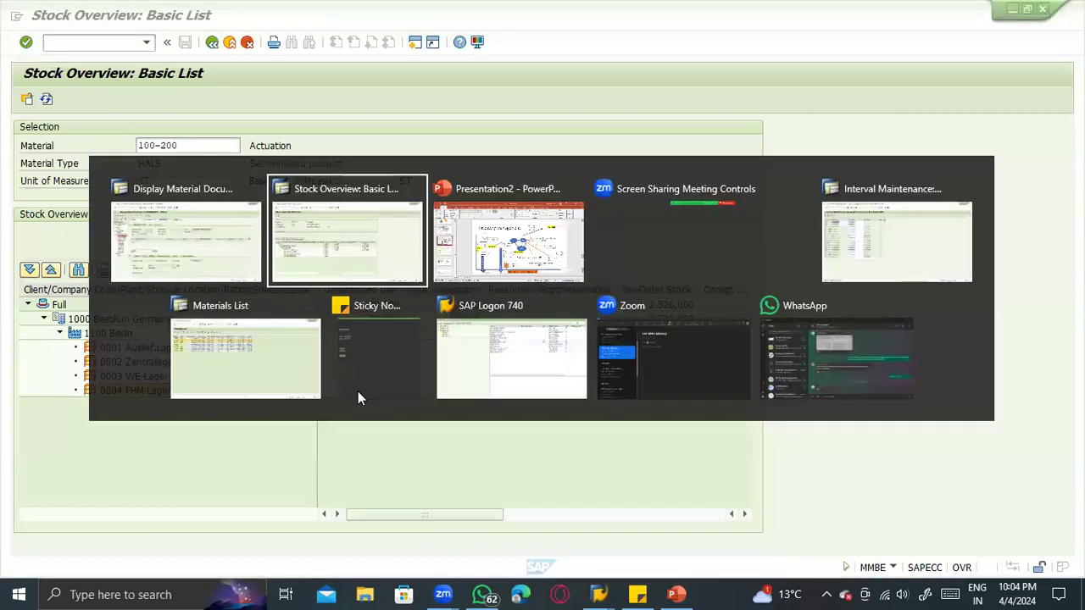
click(451, 323)
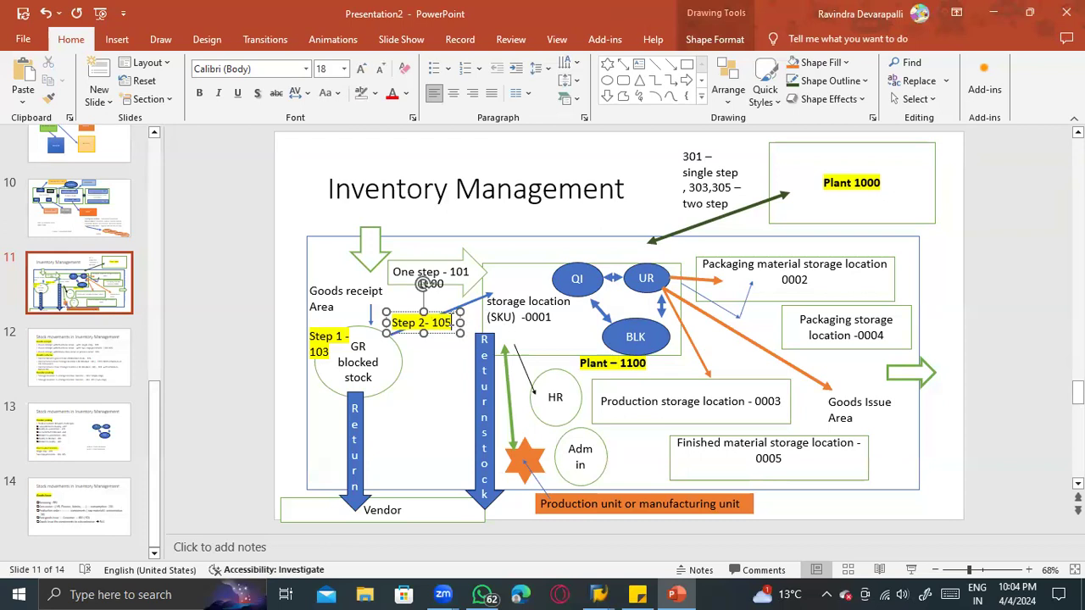
click(465, 270)
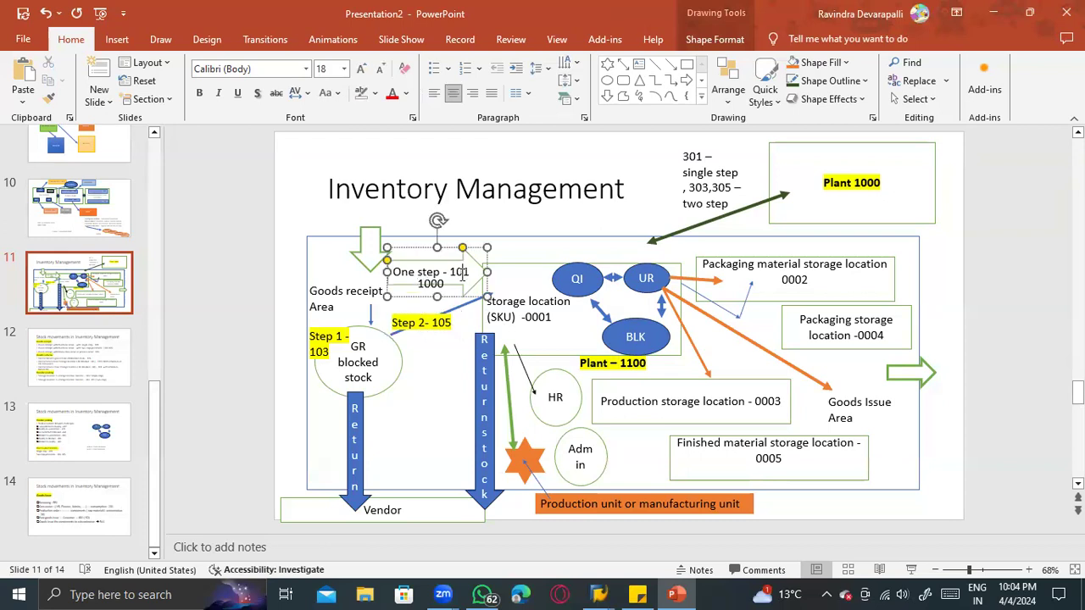
double_click(463, 275)
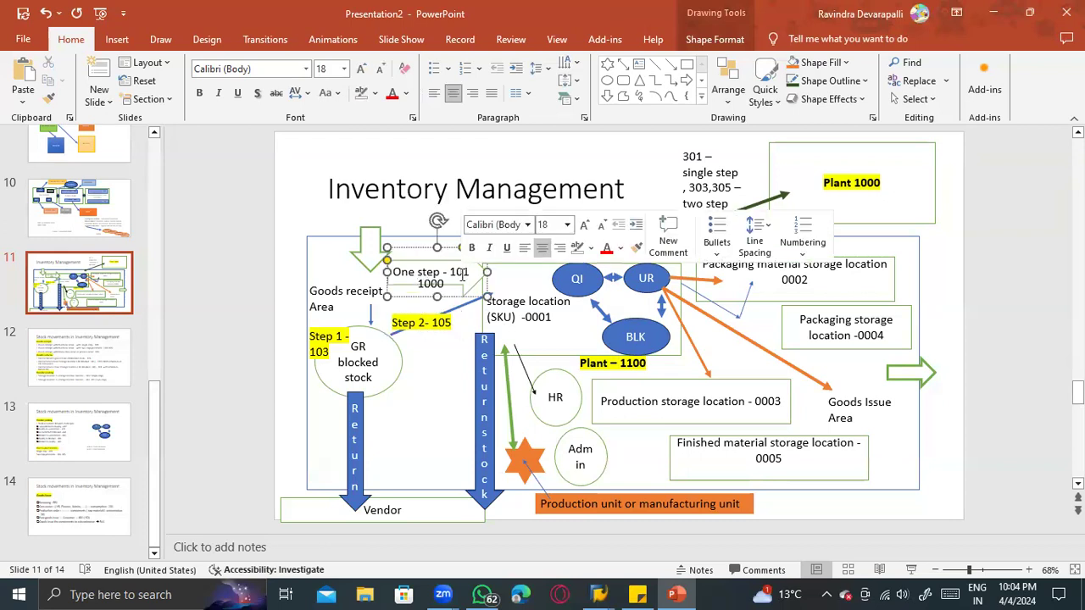
click(326, 363)
click(252, 368)
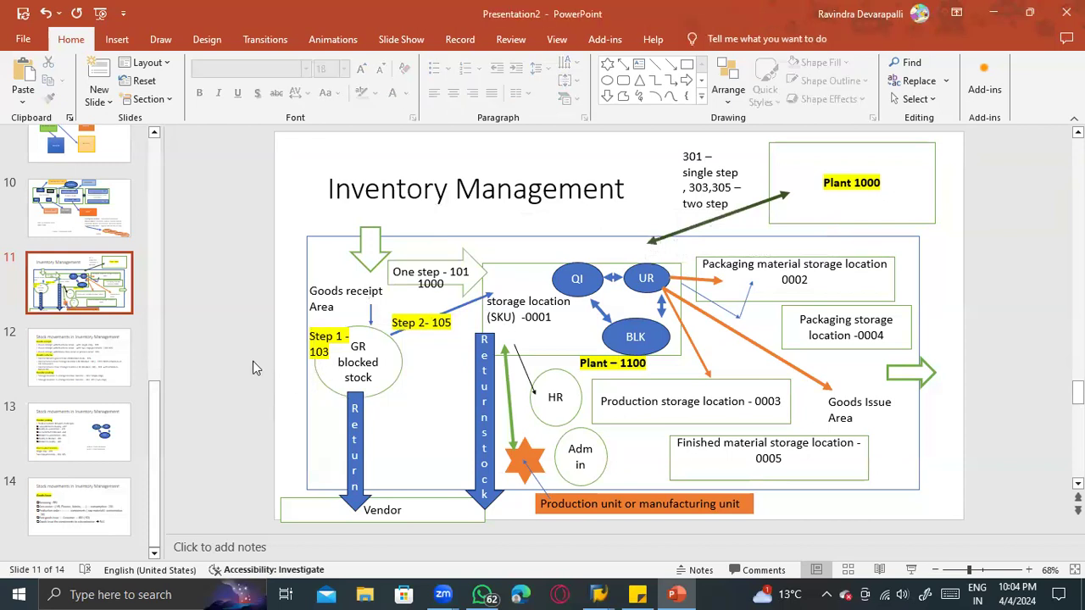
- Open slide 12 and review the goods receipt movement types and the vendor return from GR blocked stock line
click(88, 354)
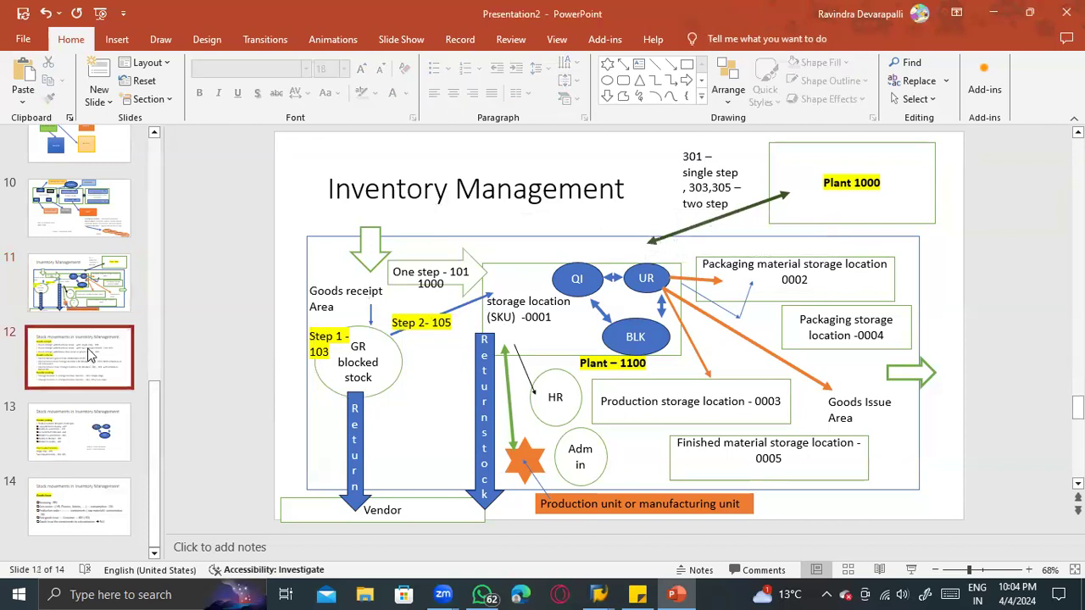
click(439, 240)
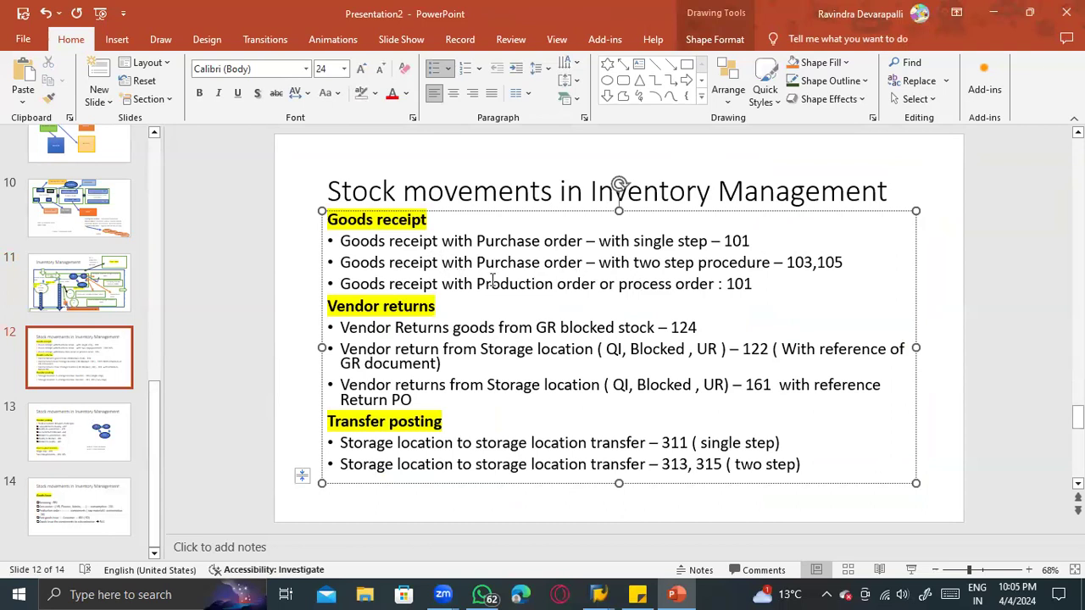
drag(479, 284, 689, 293)
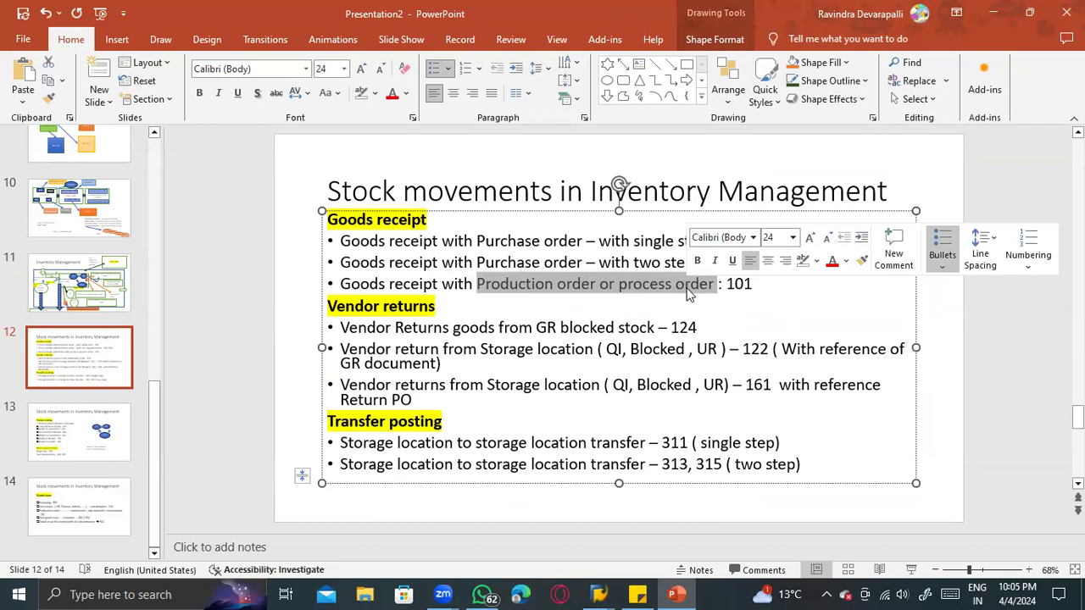
click(722, 286)
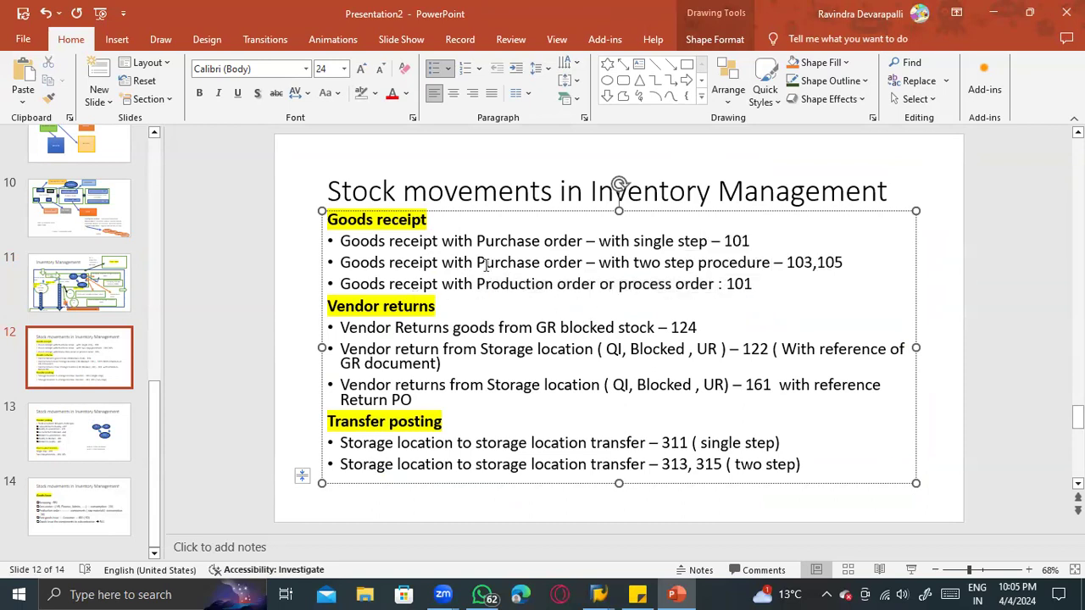
click(406, 262)
click(369, 329)
drag(350, 327, 692, 328)
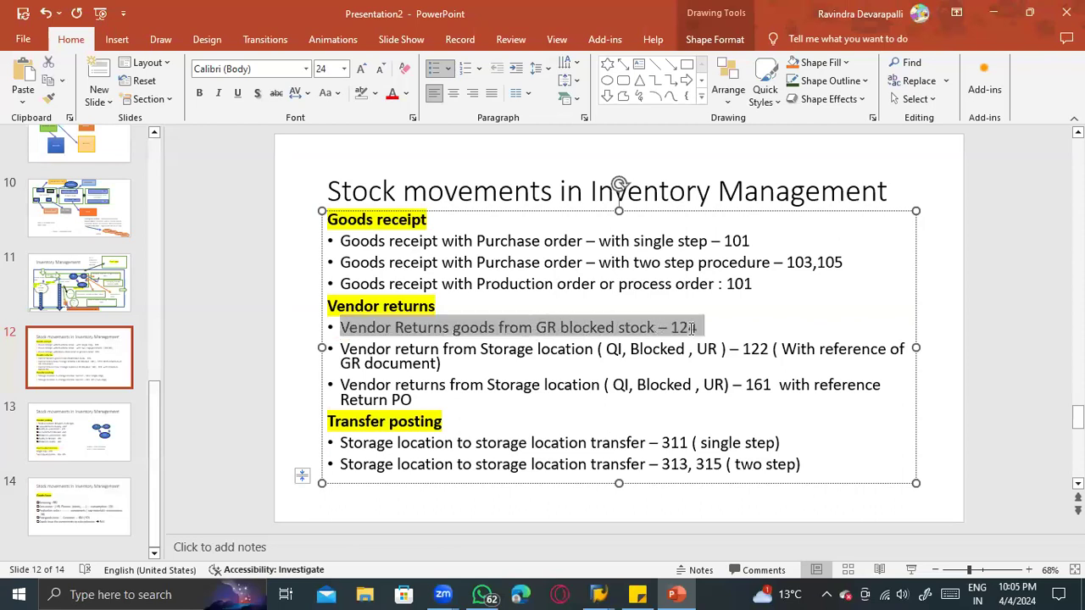
- Switch to SAP and change the goods receipt action to A02 Return Delivery with reference to a material document
key(alt+Tab)
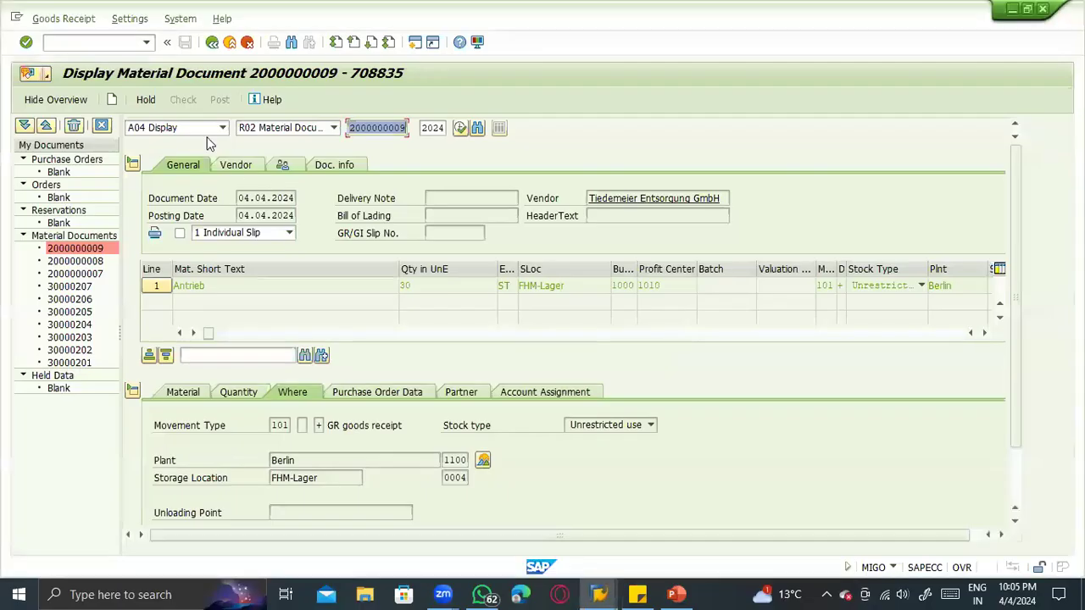
click(182, 128)
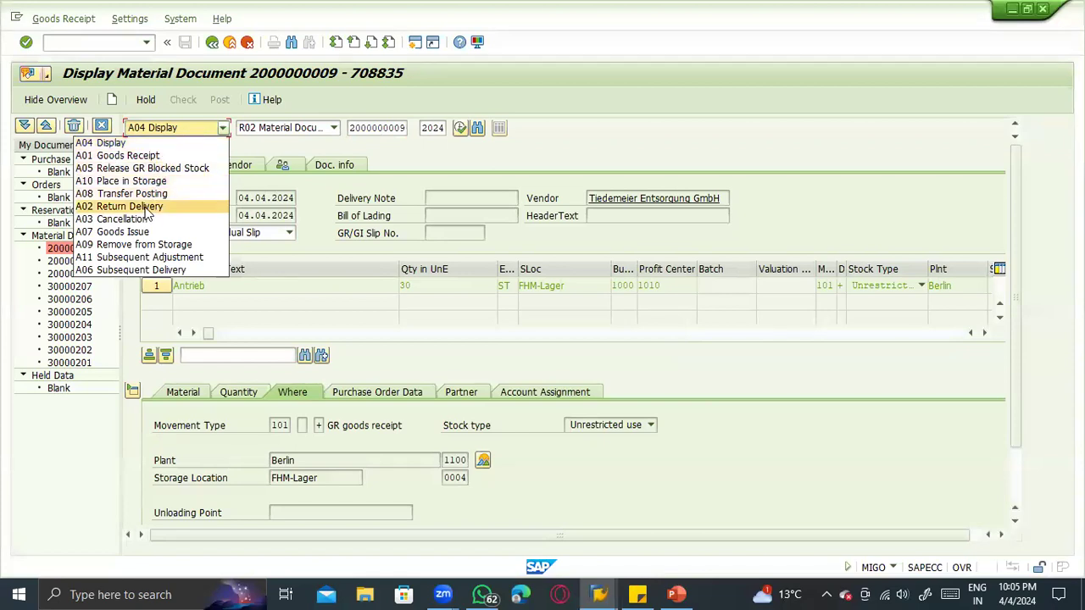
click(146, 207)
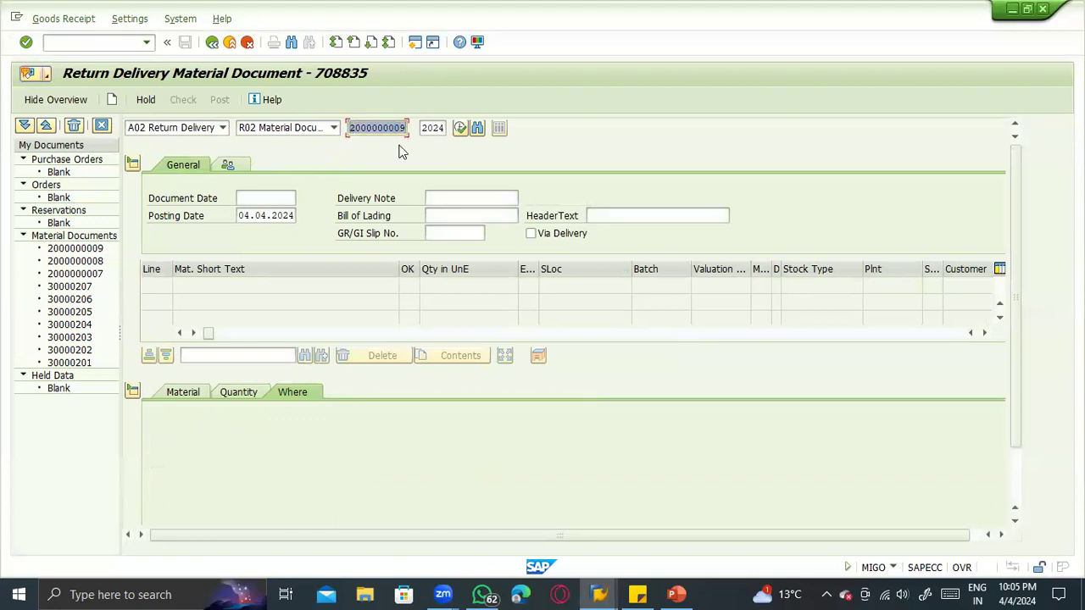
- Switch to PowerPoint and review the reference documents for the 122 and 161 vendor returns from storage location
key(alt+Tab)
click(598, 349)
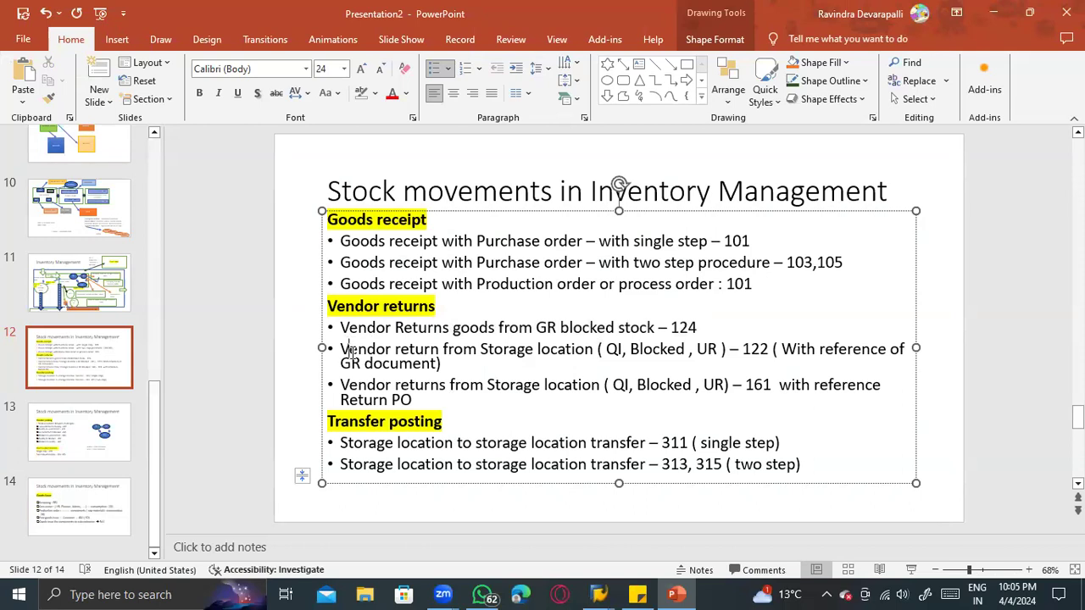
drag(342, 363, 406, 363)
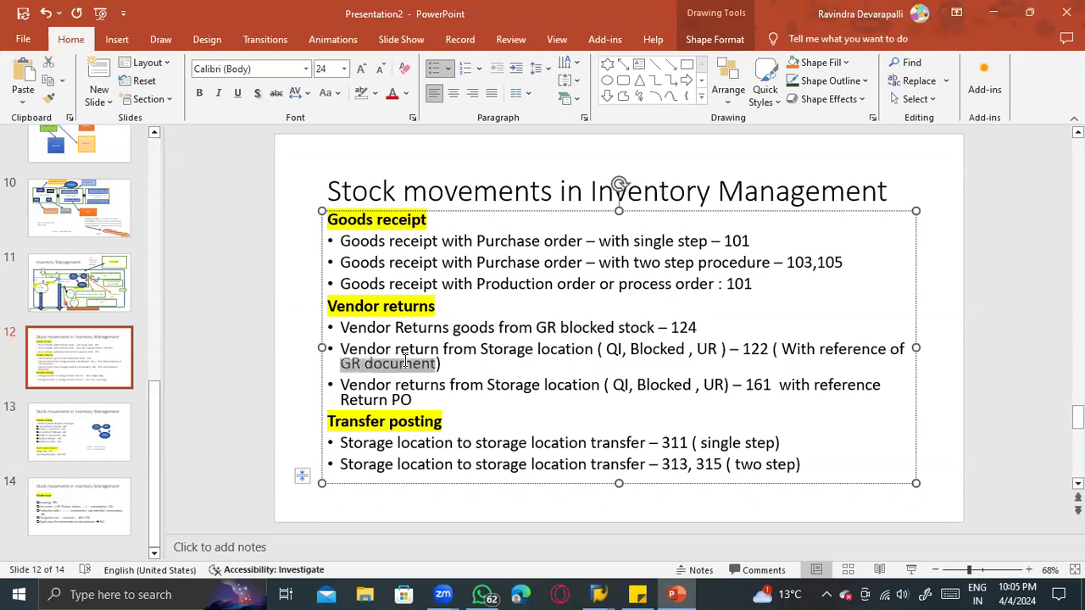
click(550, 416)
click(399, 355)
drag(426, 399, 363, 401)
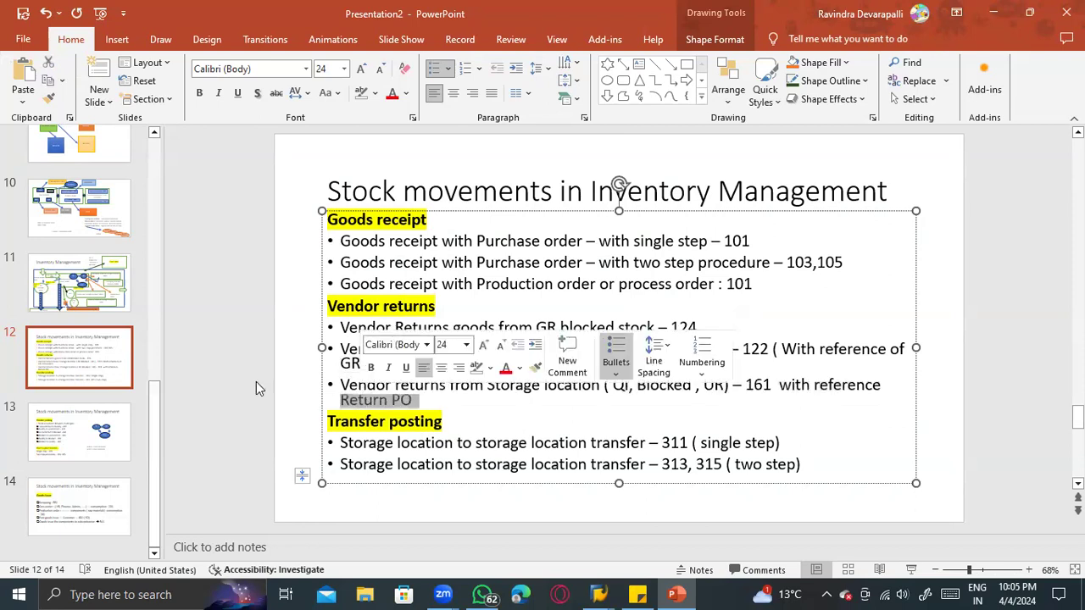
click(227, 345)
click(341, 362)
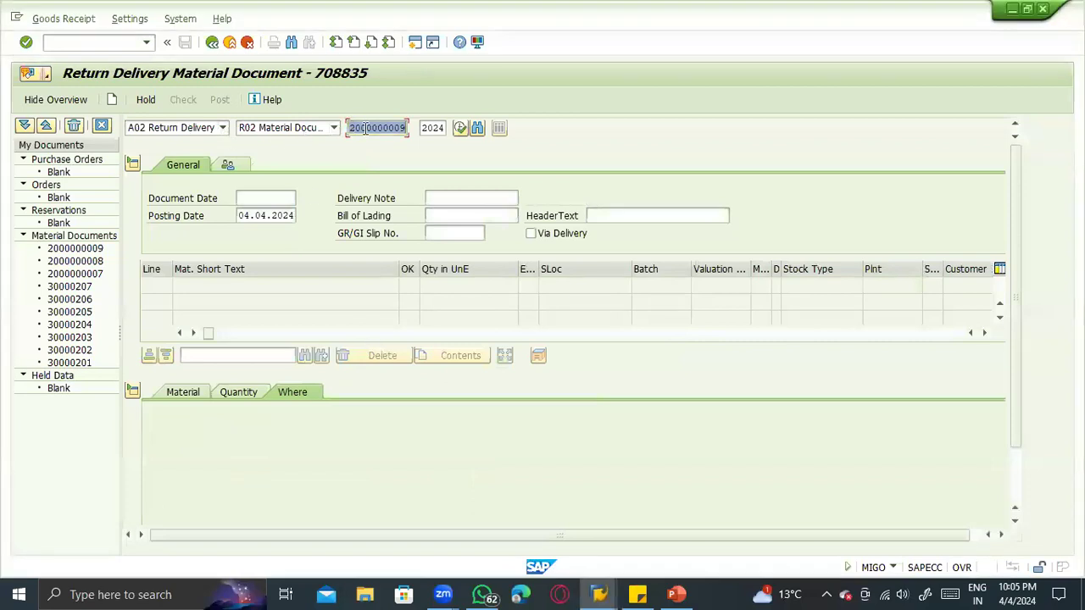
- Switch to SAP, load the proposed material document's item for return delivery, and check its movement type
click(364, 127)
key(Return)
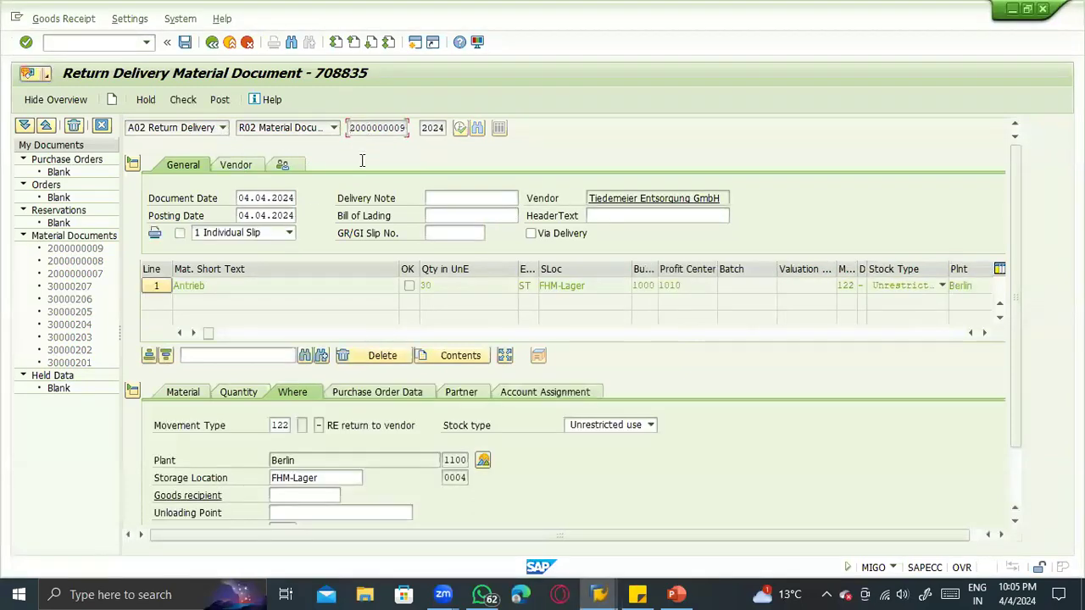
drag(271, 423, 288, 425)
- Compare the stock types on the slide's 122 return line with the options for the return item's stock type in SAP
key(alt+Tab)
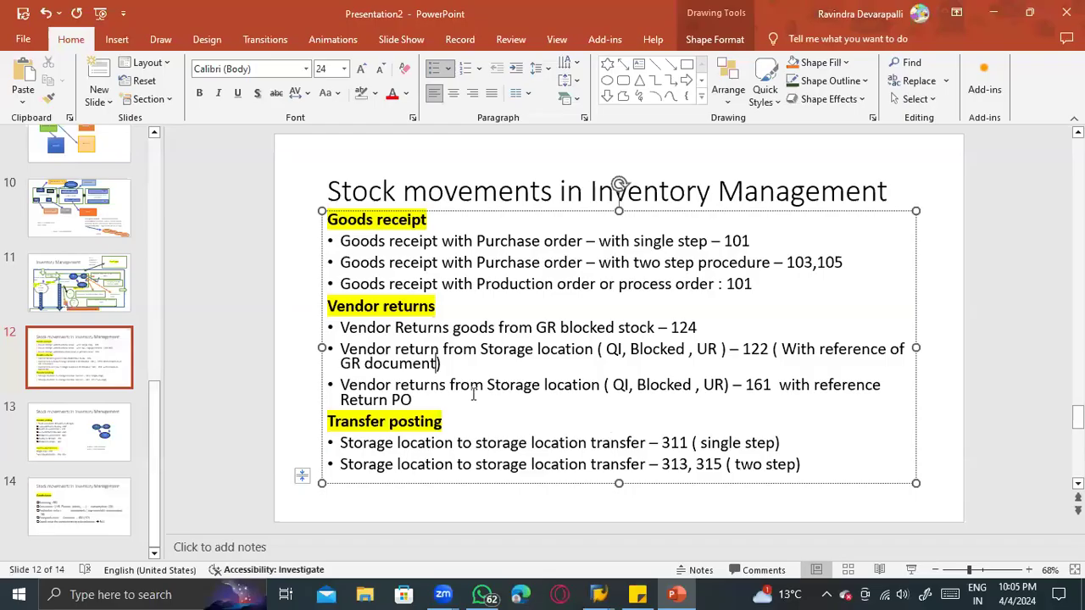
drag(775, 349, 615, 347)
key(alt+Tab)
click(598, 423)
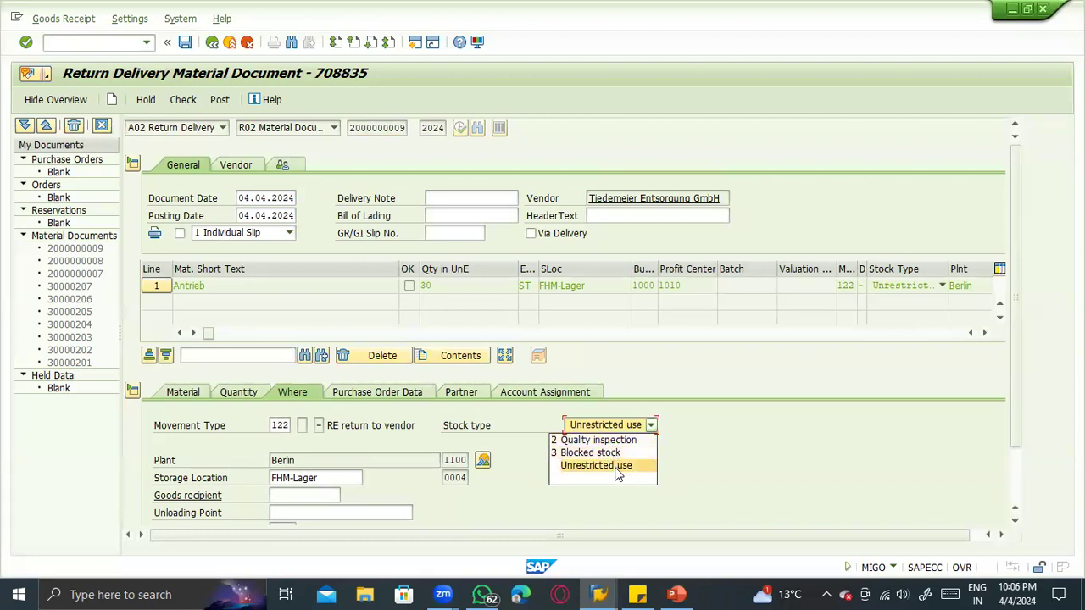
click(716, 456)
click(651, 426)
- Set the return item's reason for movement to 4, delivered wrong prod
click(1018, 500)
scroll(1017, 437, down, 2)
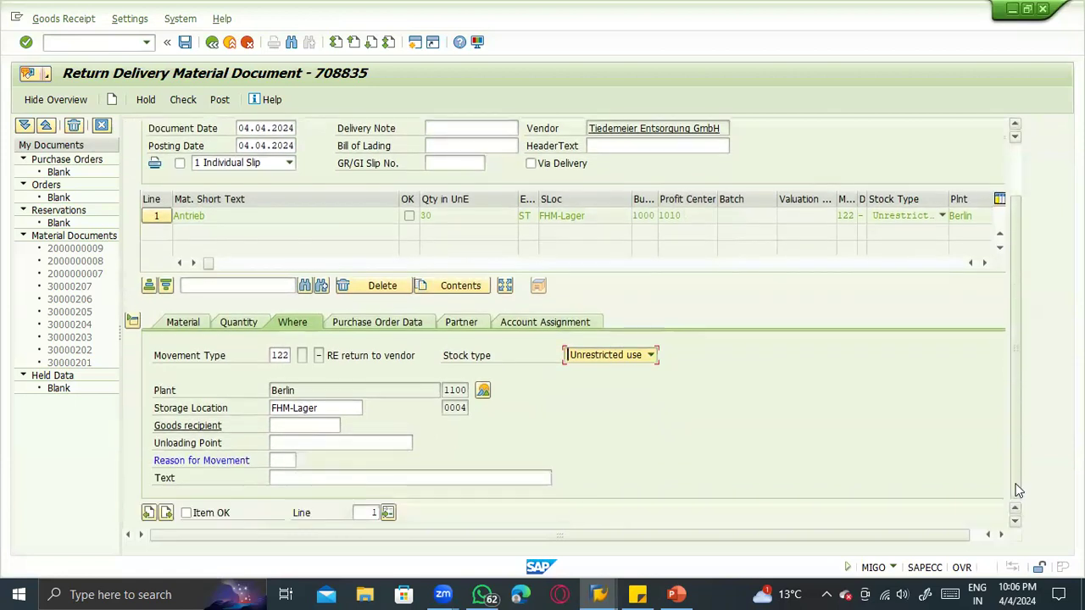
click(287, 460)
click(308, 460)
click(293, 459)
click(302, 460)
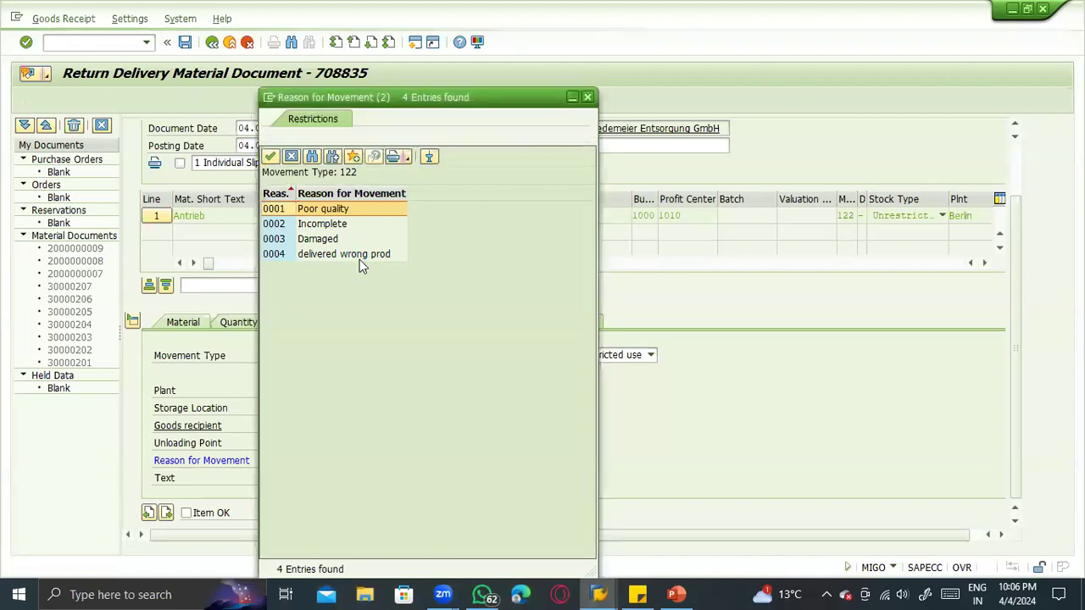
double_click(359, 254)
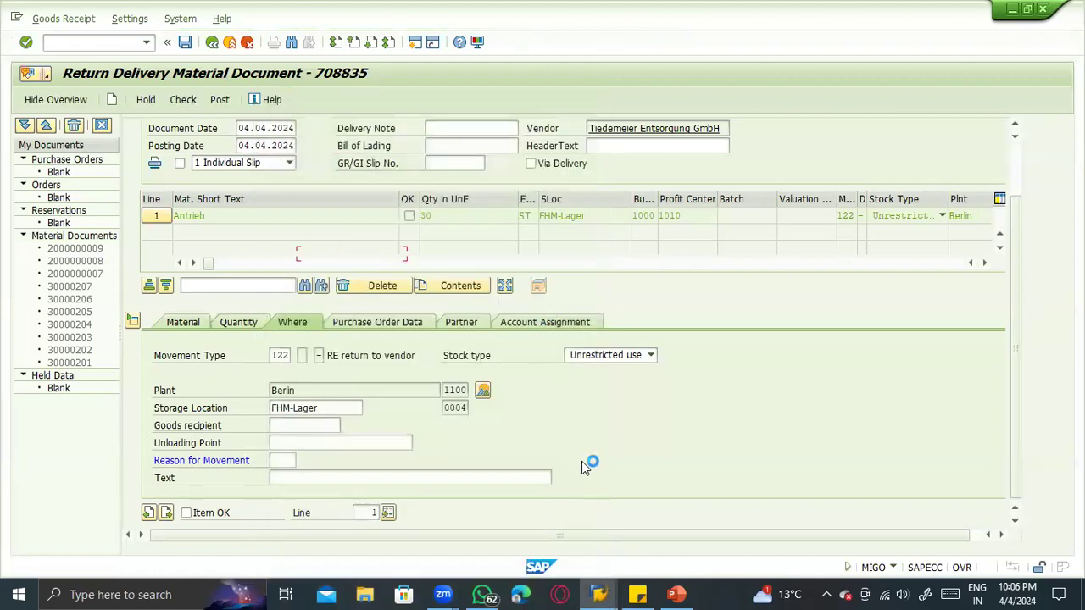
key(Return)
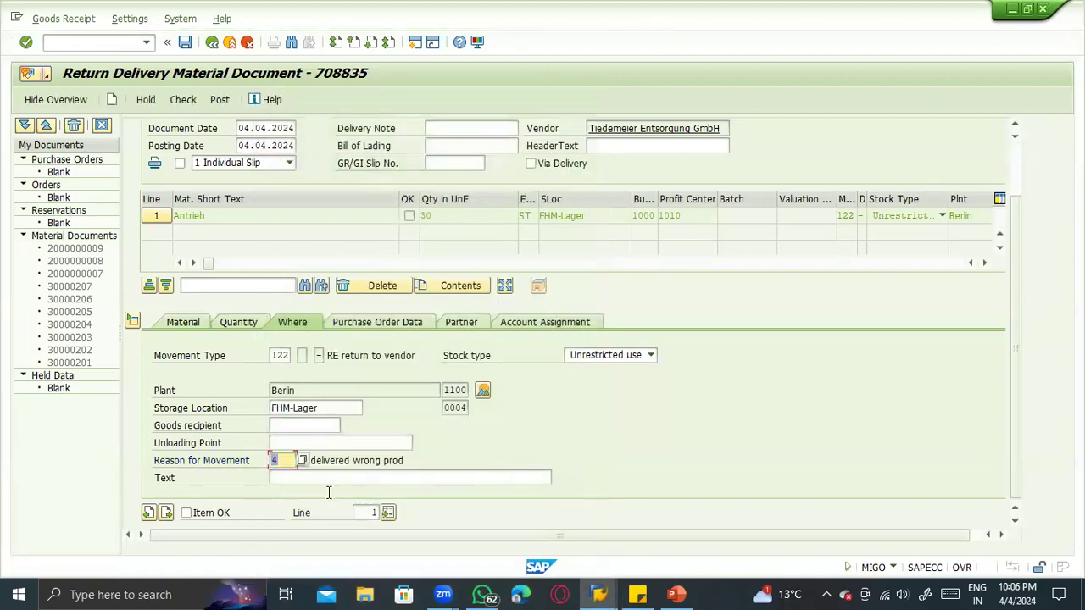
- Mark the return item as OK, check the return delivery, and post the document
click(214, 513)
scroll(247, 434, up, 2)
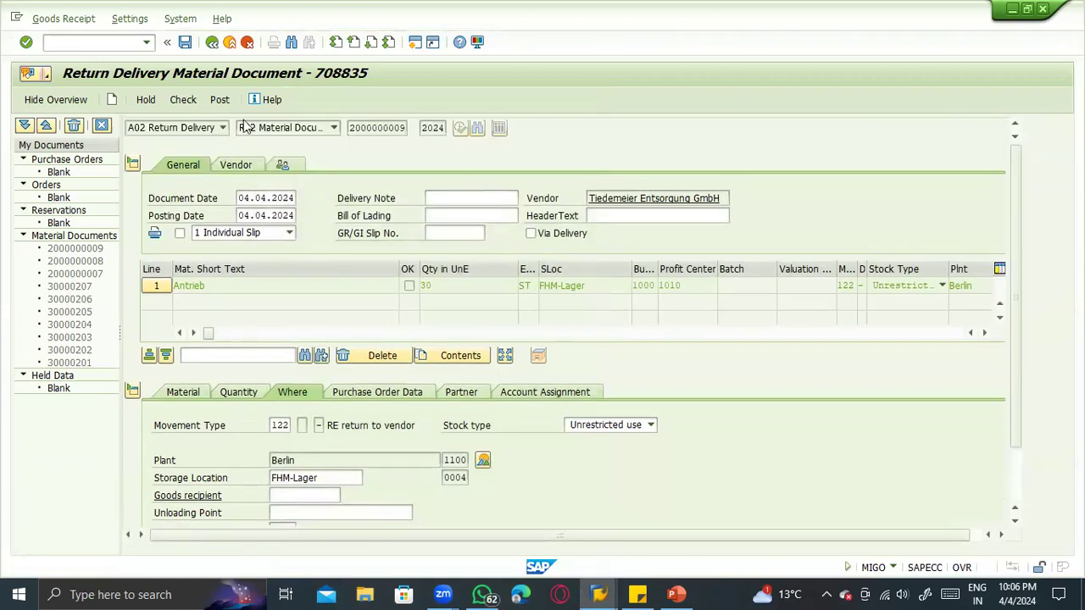
click(179, 100)
click(213, 100)
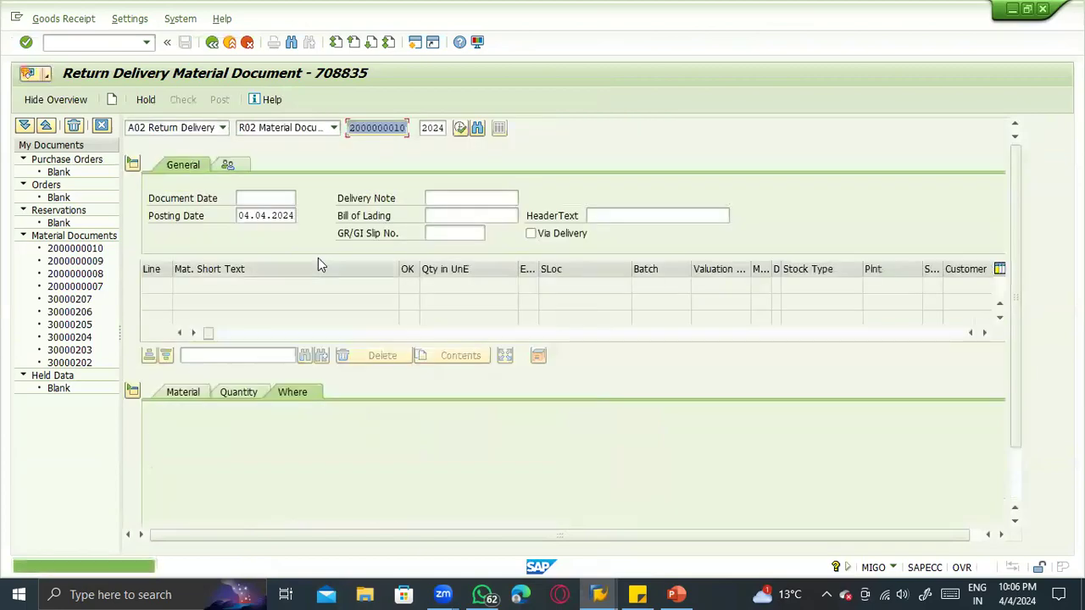
- Switch to the SAP stock overview of material 100-200, refresh it, and examine the stock per storage location in plant 1100
key(alt+Tab)
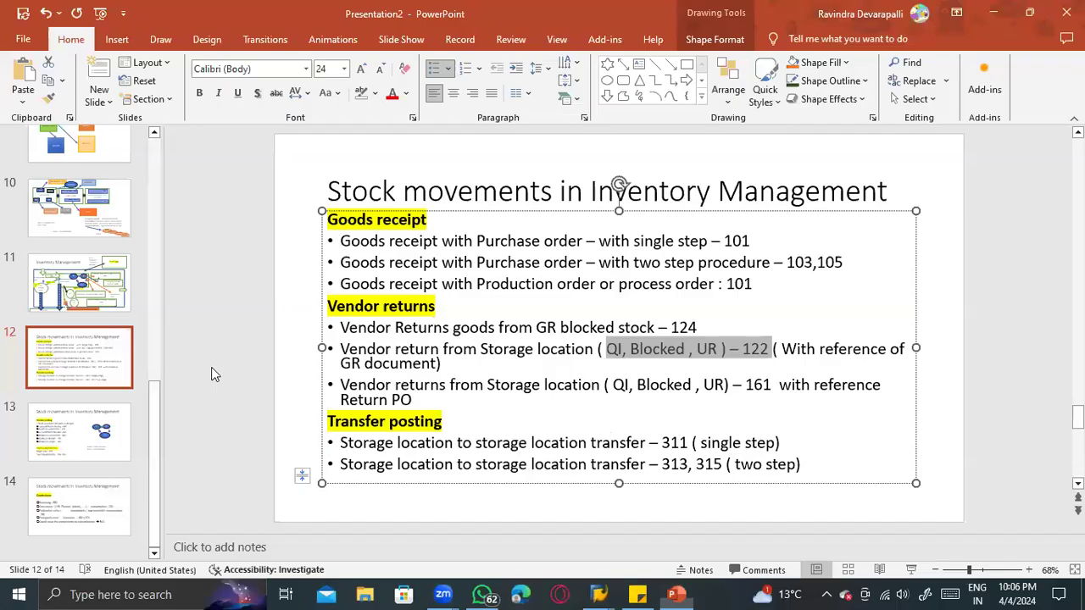
key(alt+Tab)
key(Tab)
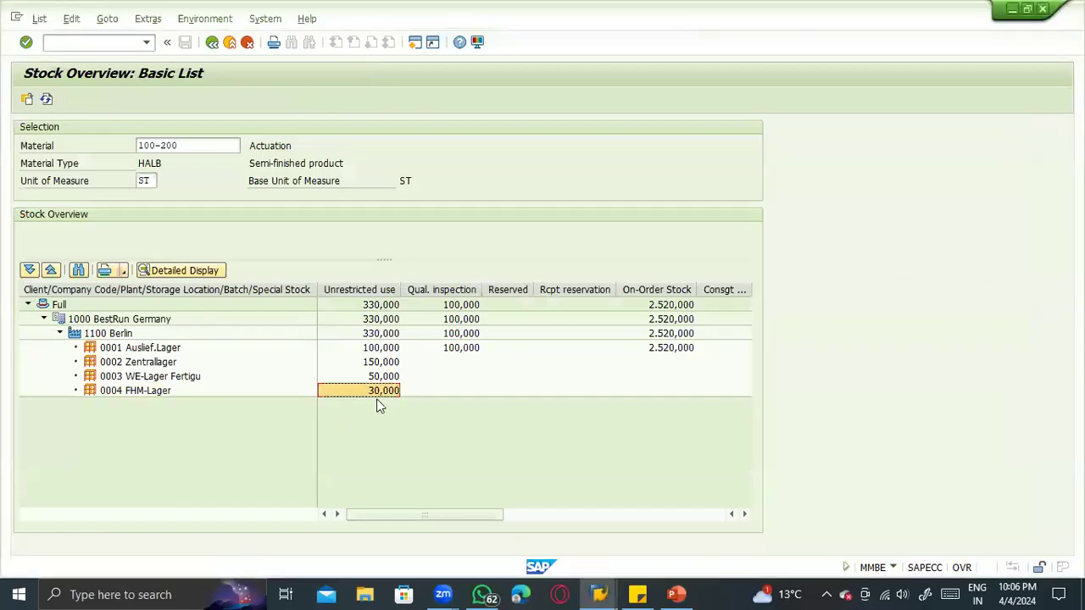
click(46, 99)
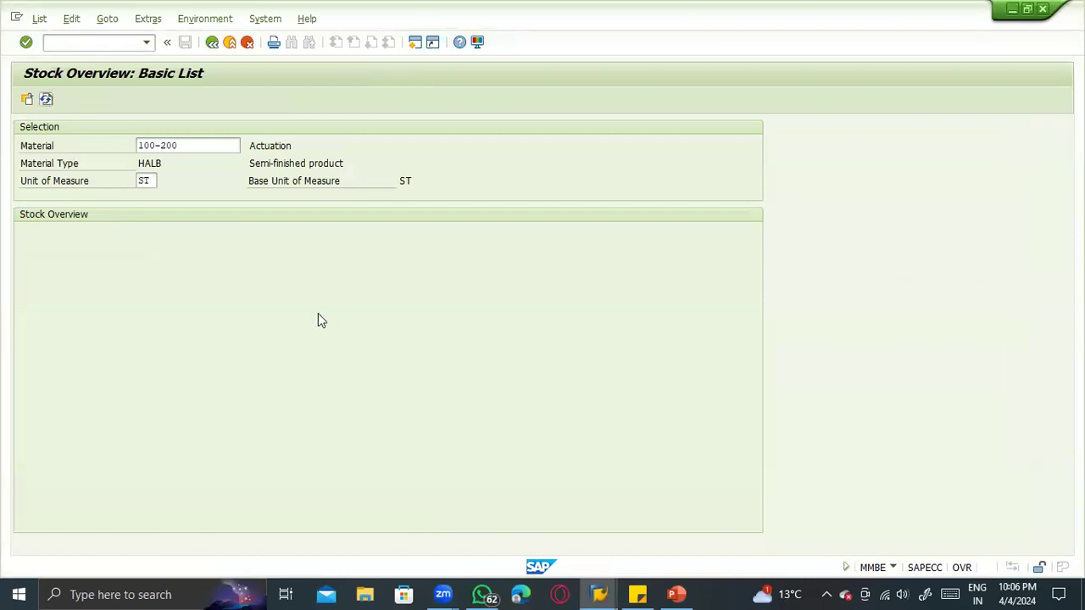
click(151, 378)
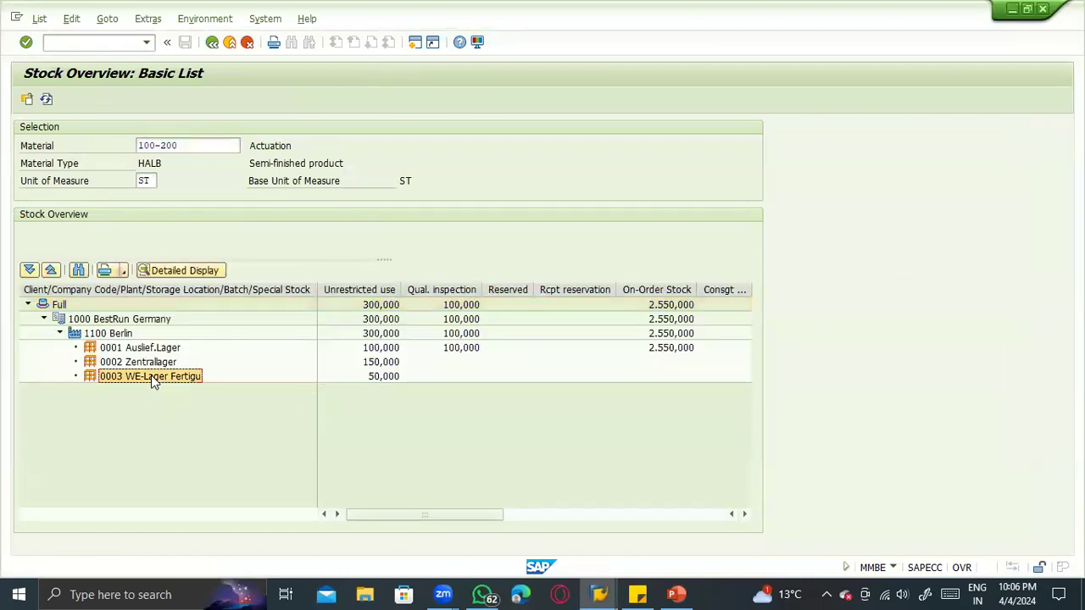
click(552, 519)
drag(551, 520, 300, 513)
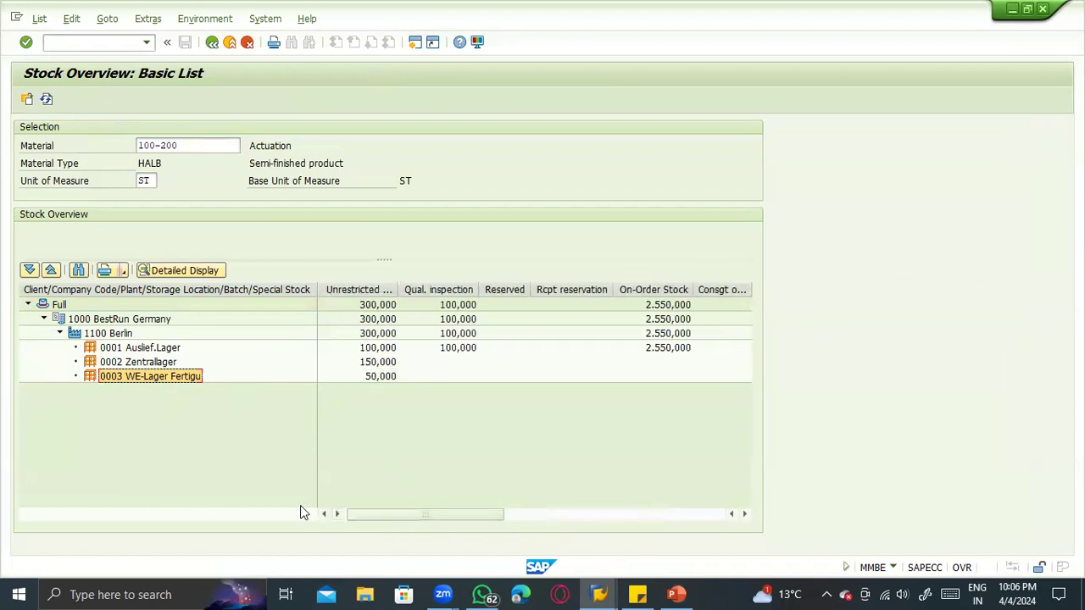
- Switch to the goods movement session, display the last posted return material document, and check its movement type text
key(alt+Tab)
key(alt+Tab)
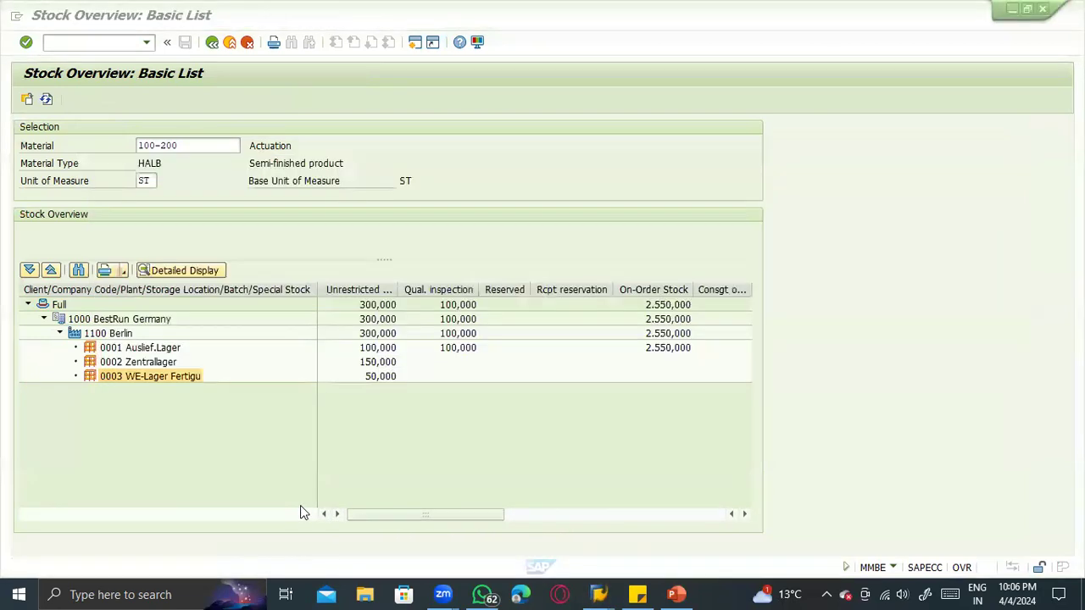
click(200, 128)
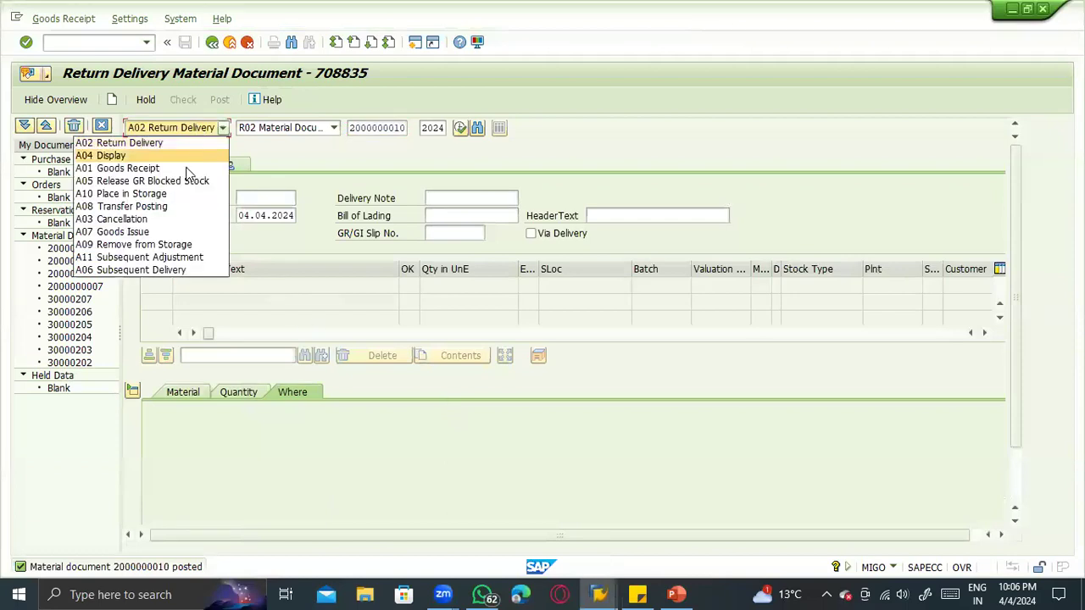
click(177, 156)
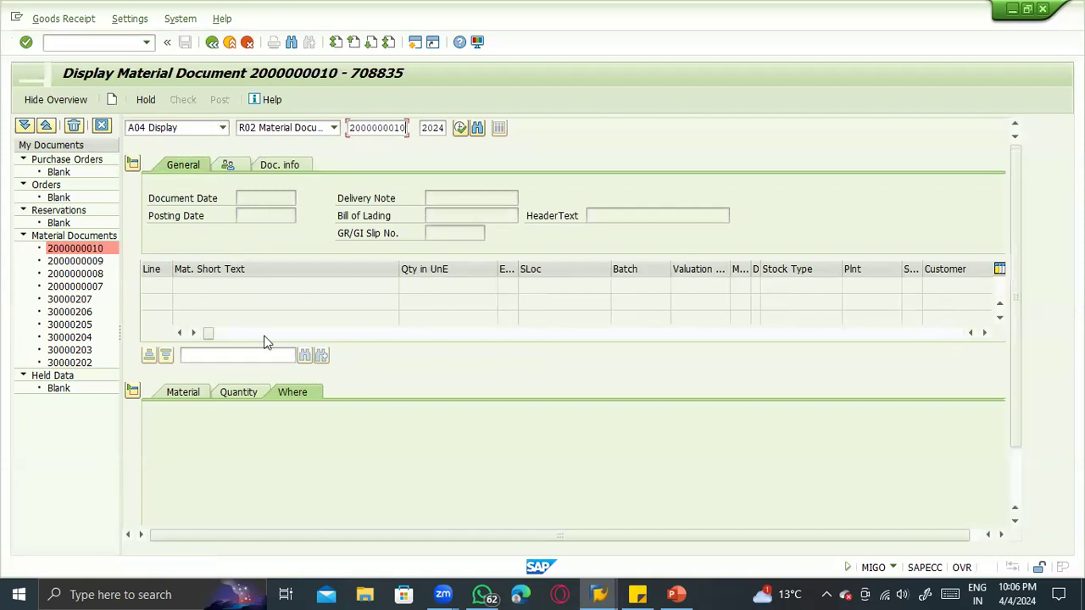
drag(414, 425, 325, 423)
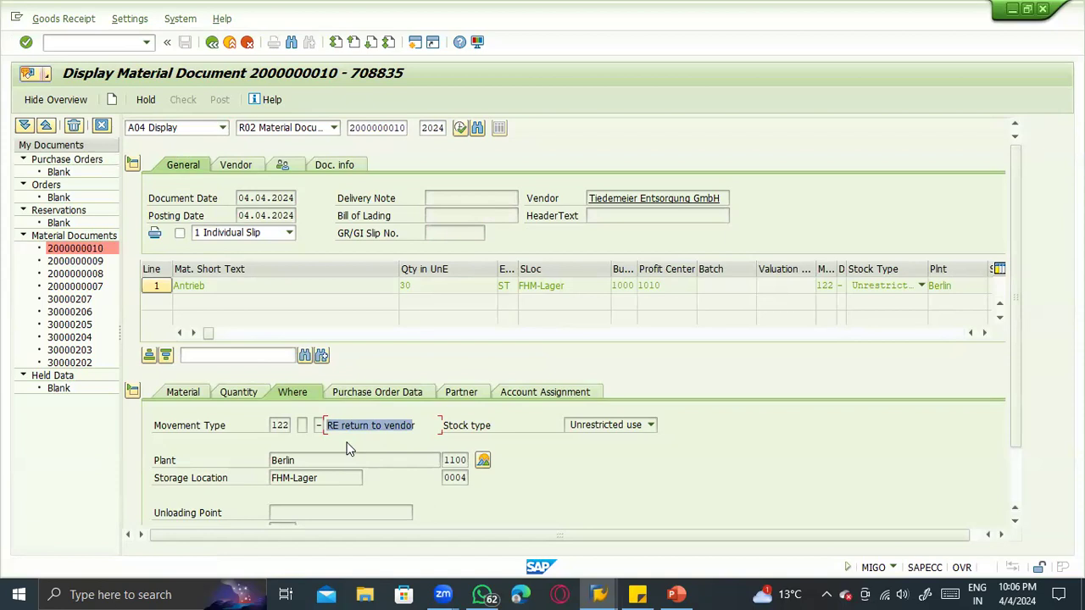
- Open the return document's accounting document from its FI documents, review the unfinished products and goods received/invoice lines, and leave the display
click(332, 167)
click(618, 198)
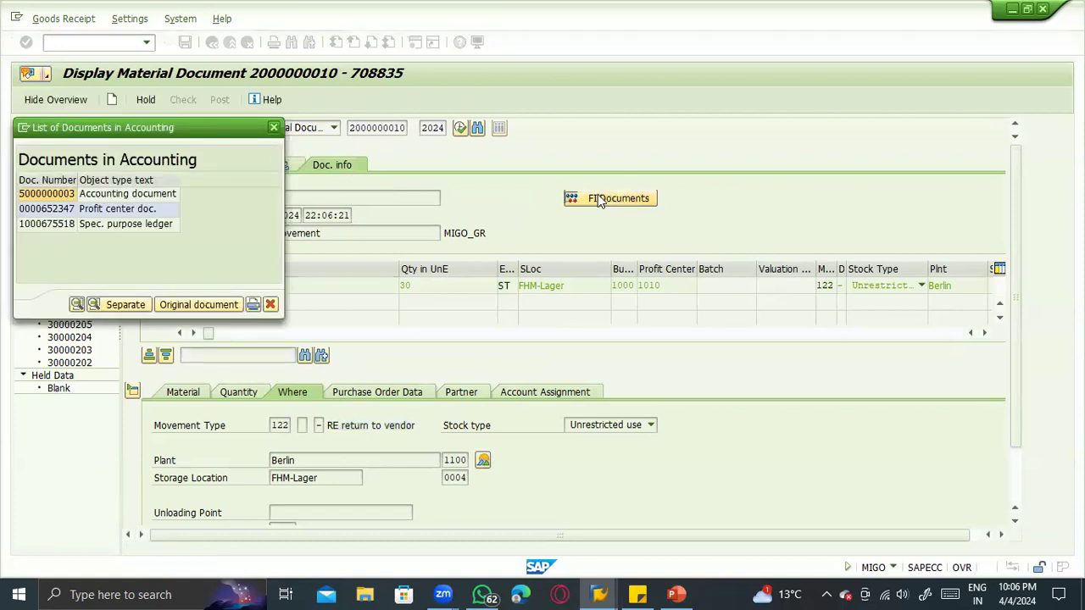
double_click(144, 193)
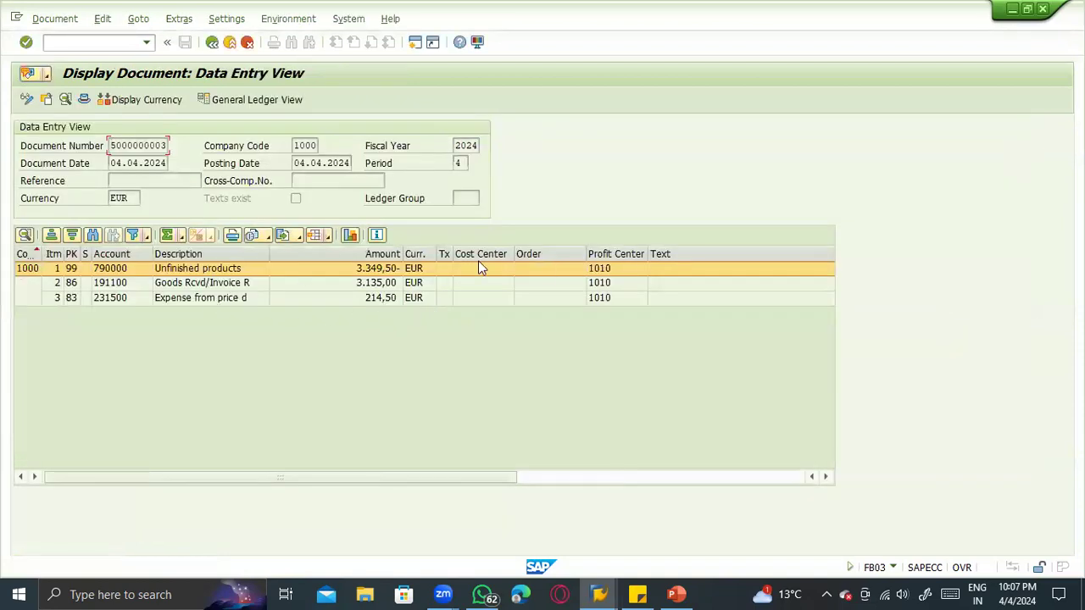
click(342, 269)
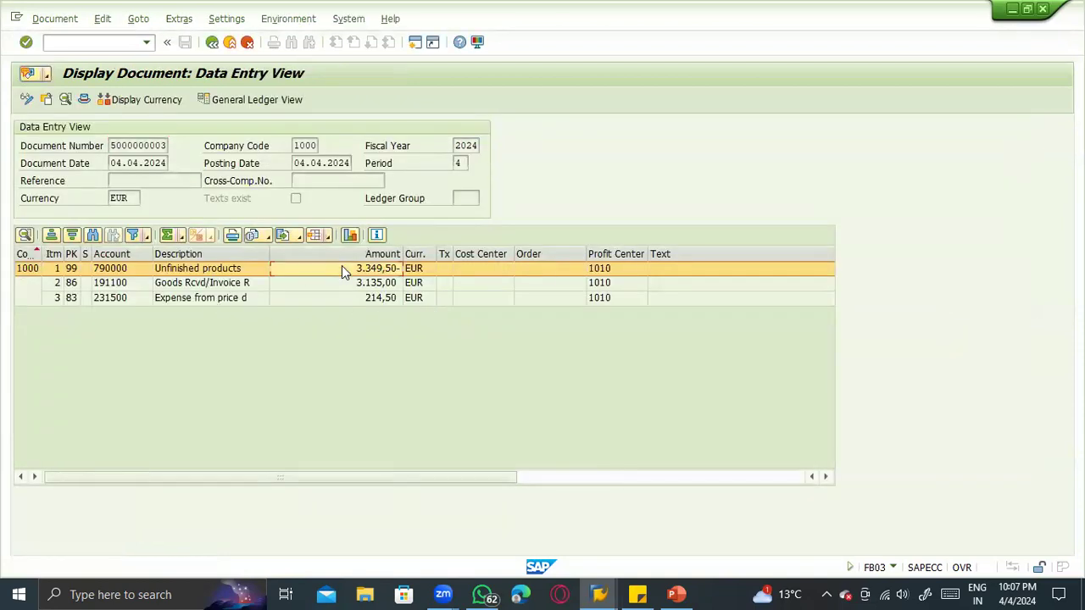
click(349, 284)
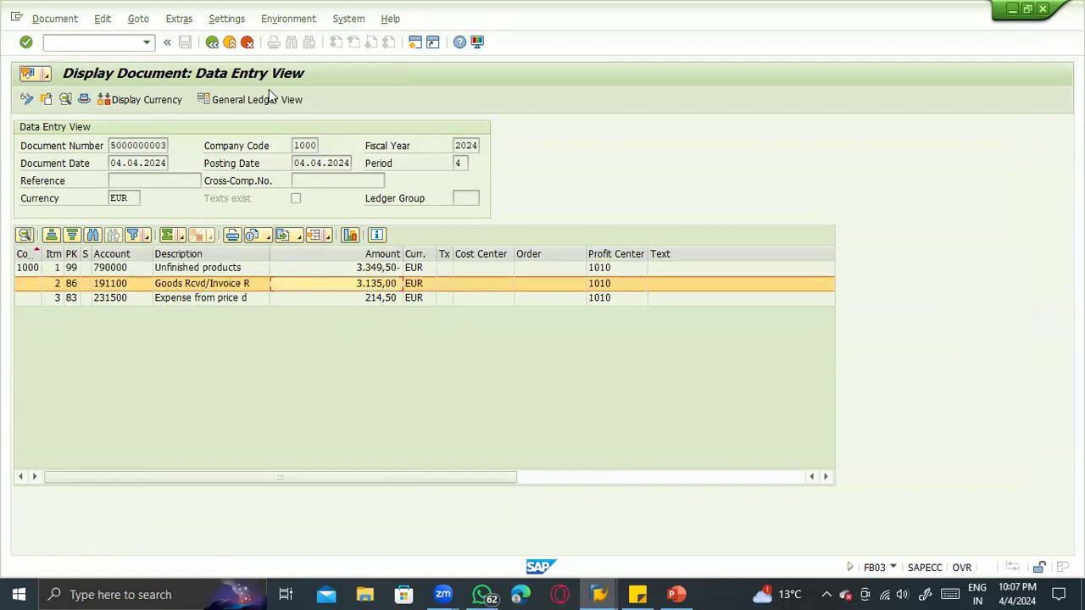
click(212, 41)
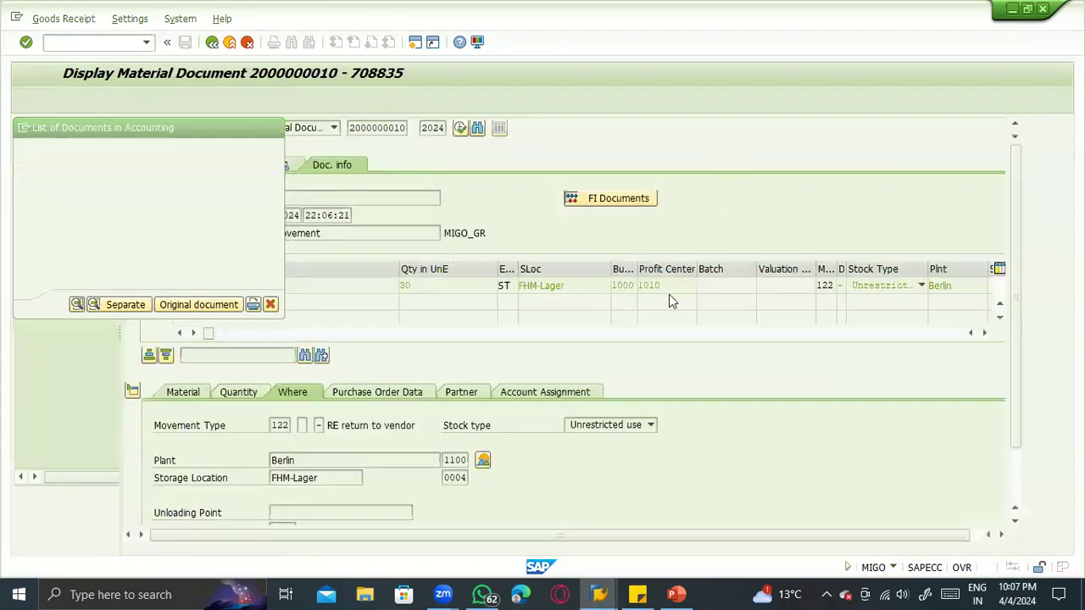
- Switch to PowerPoint, highlight "GR blocked stock – 124" in the vendor returns list, and switch back to SAP
key(alt+Tab)
key(alt+Tab)
key(alt+Tab)
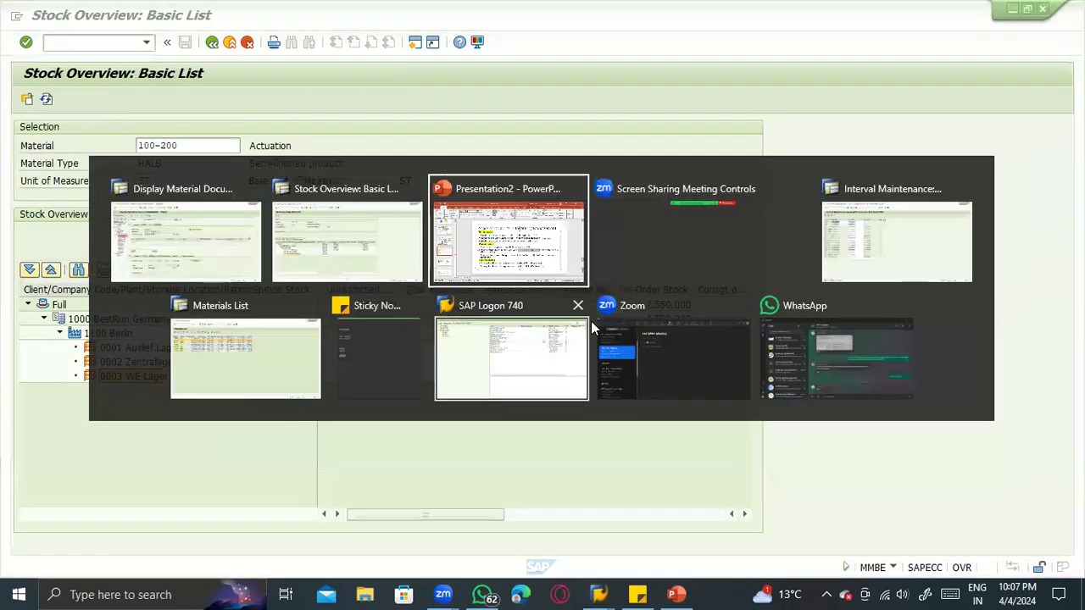
click(535, 334)
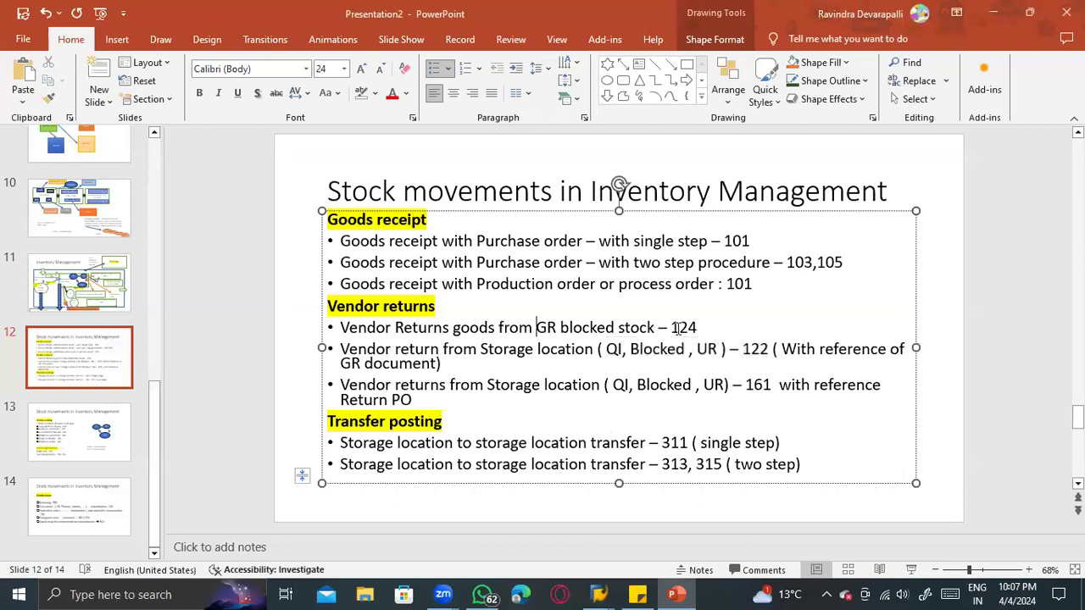
drag(699, 327, 547, 335)
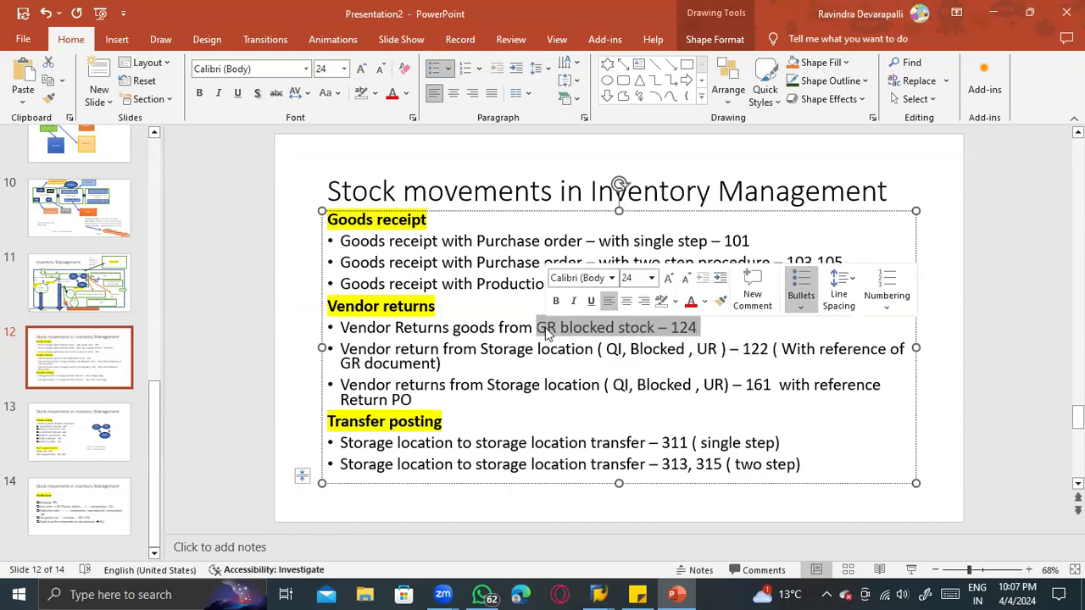
key(alt+Tab)
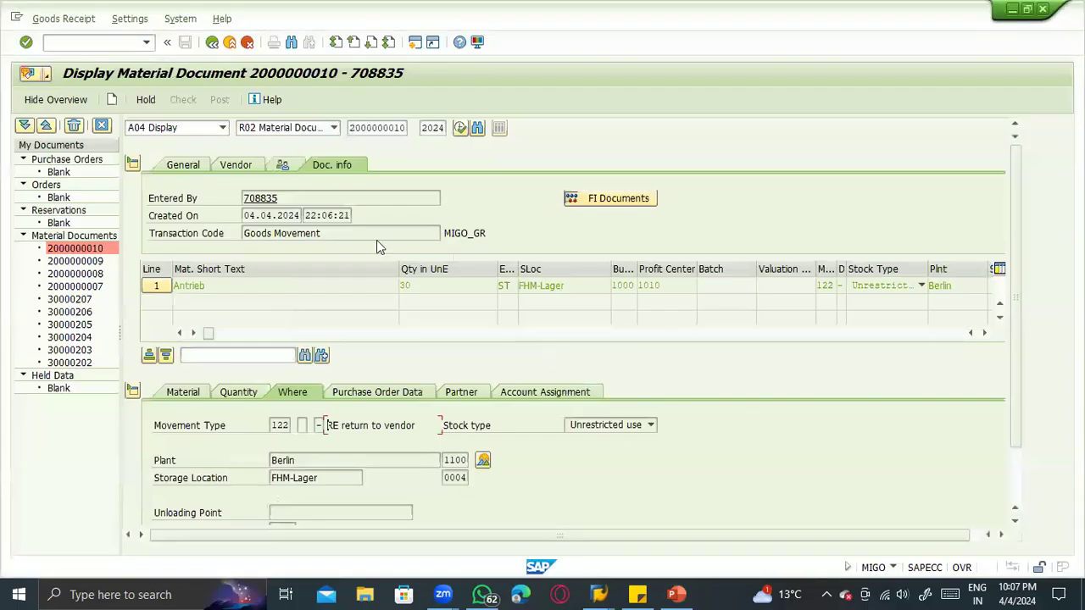
- Change the transaction to A01 Goods Receipt with reference to a purchase order and load the previously used purchase order
click(182, 128)
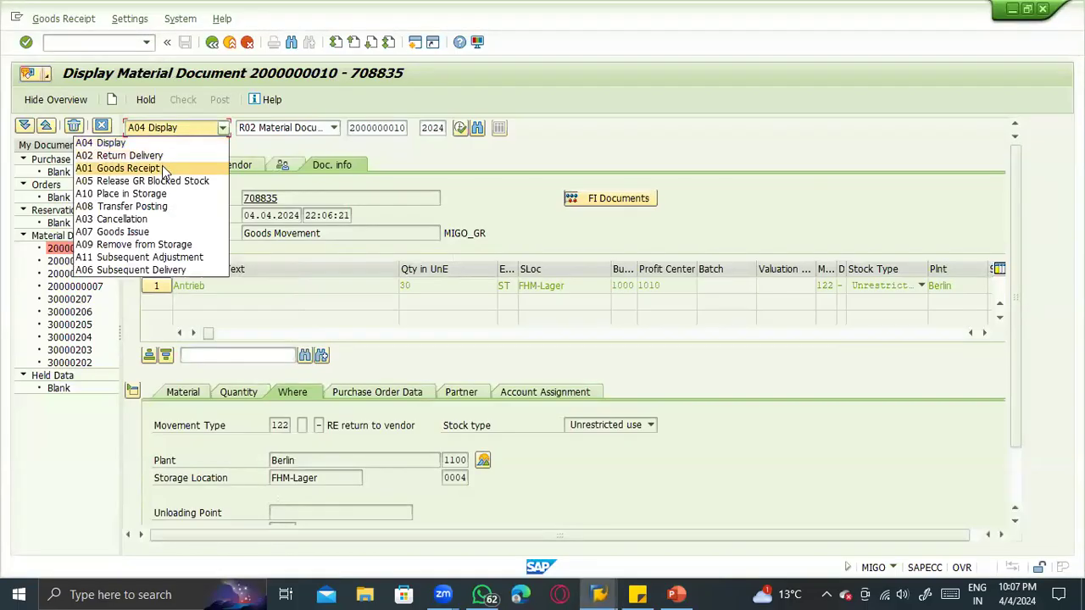
click(162, 167)
click(364, 135)
click(364, 144)
key(Return)
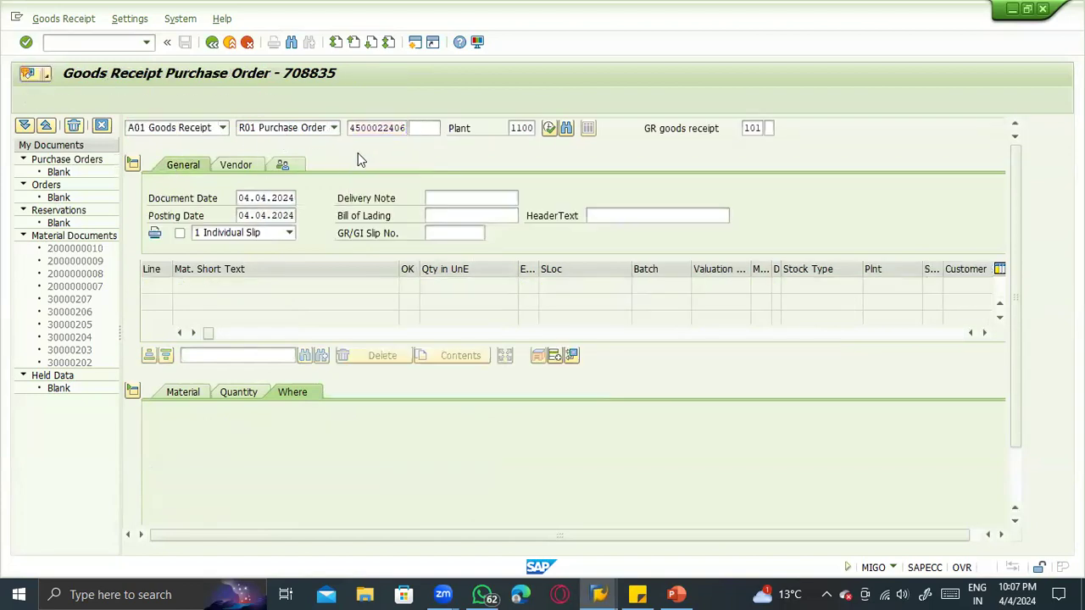
- Set the Antrieb item's quantity in unit of entry to 10 ST
click(238, 392)
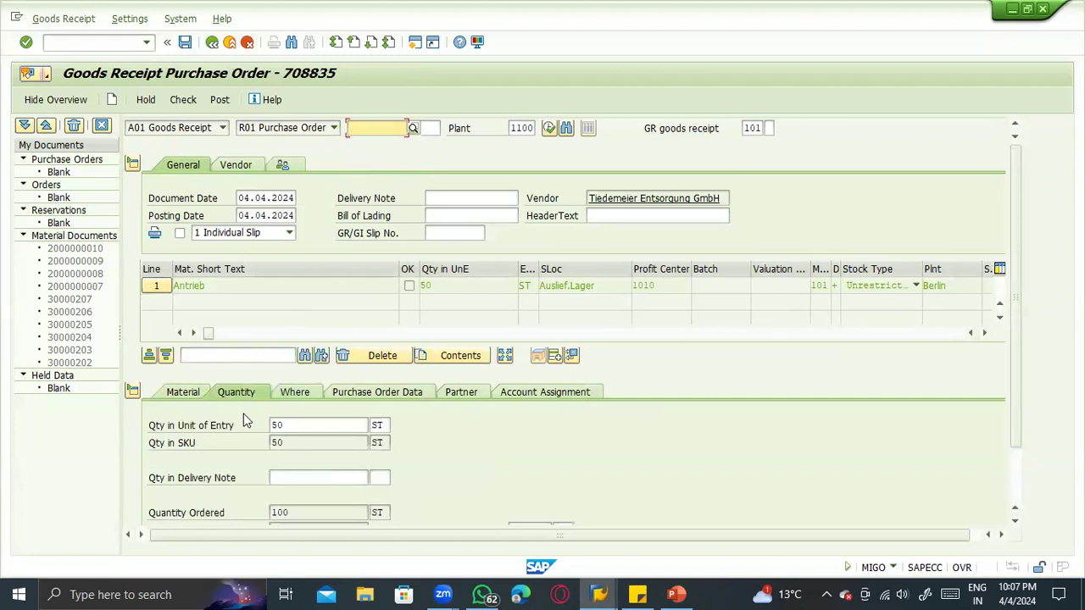
drag(320, 420, 178, 432)
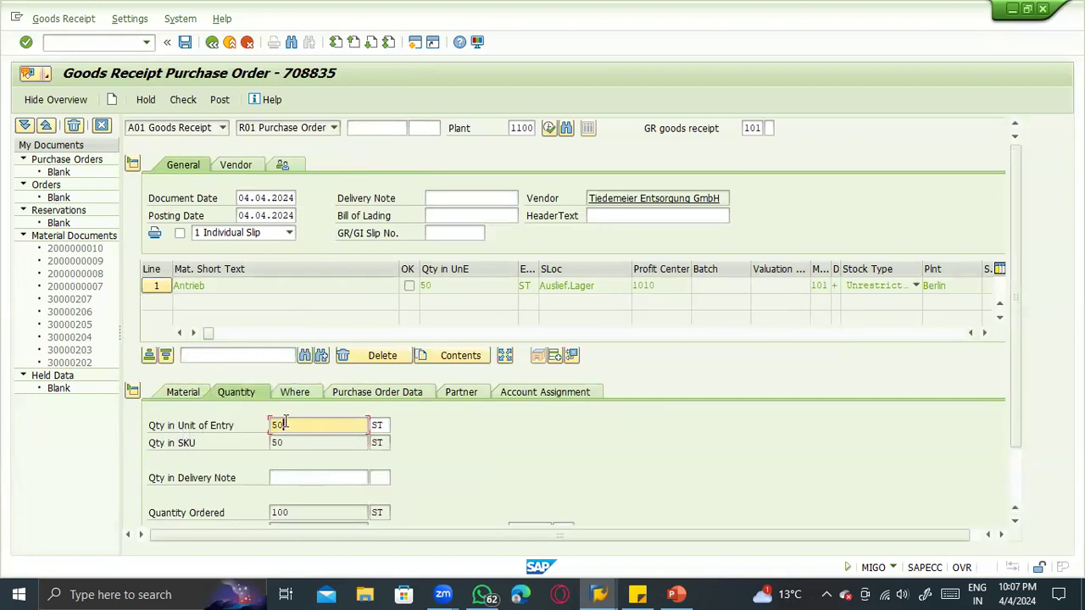
drag(294, 428, 254, 424)
text(10)
key(Return)
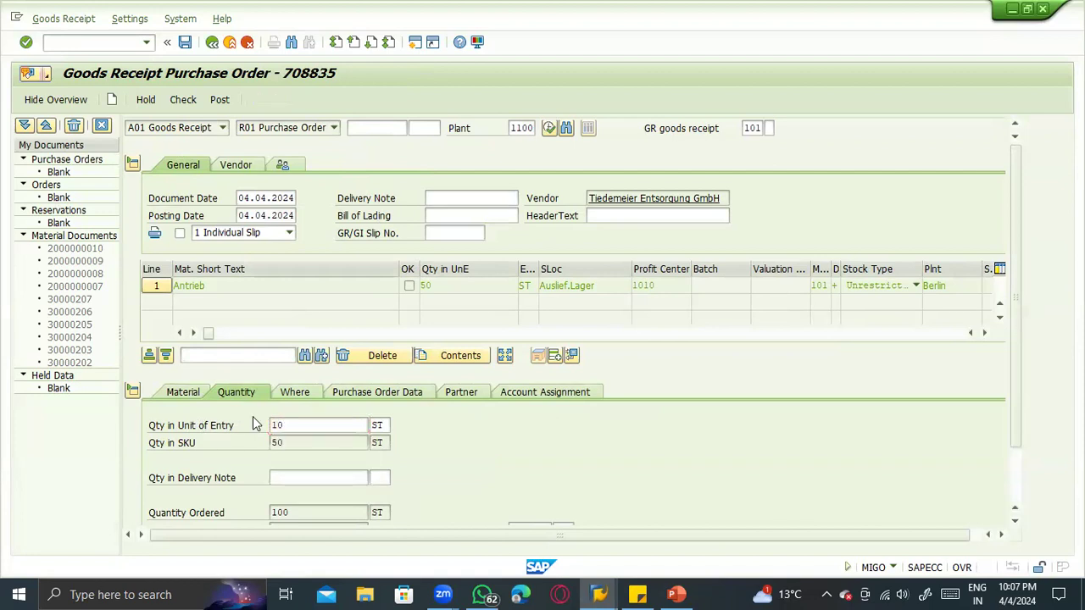
- Set the default movement type to 103, GR into blocked stock, and close the default values tip
double_click(748, 129)
text(103)
key(Return)
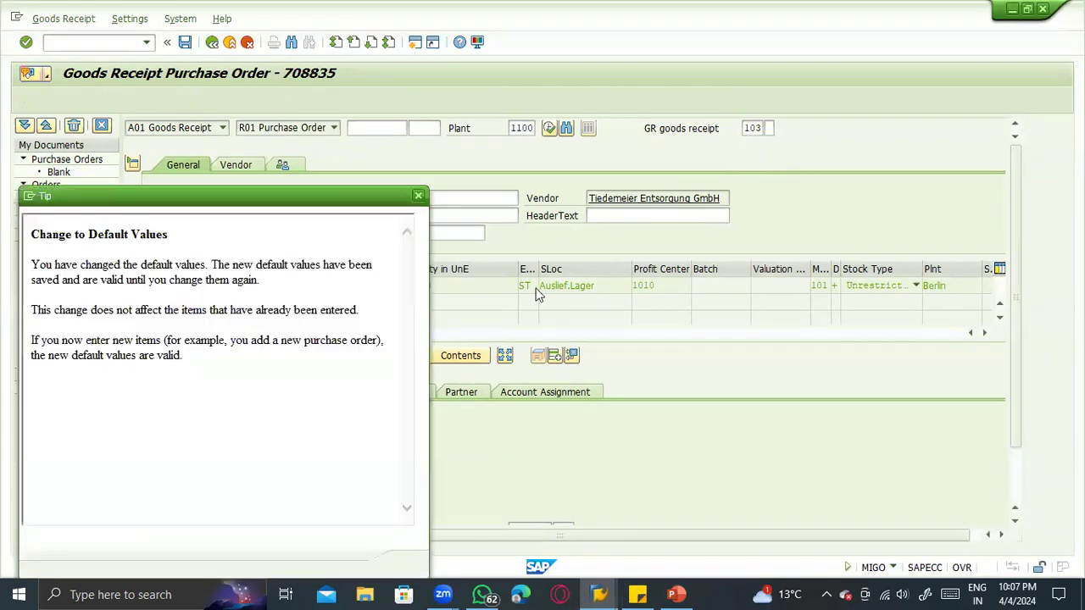
click(416, 562)
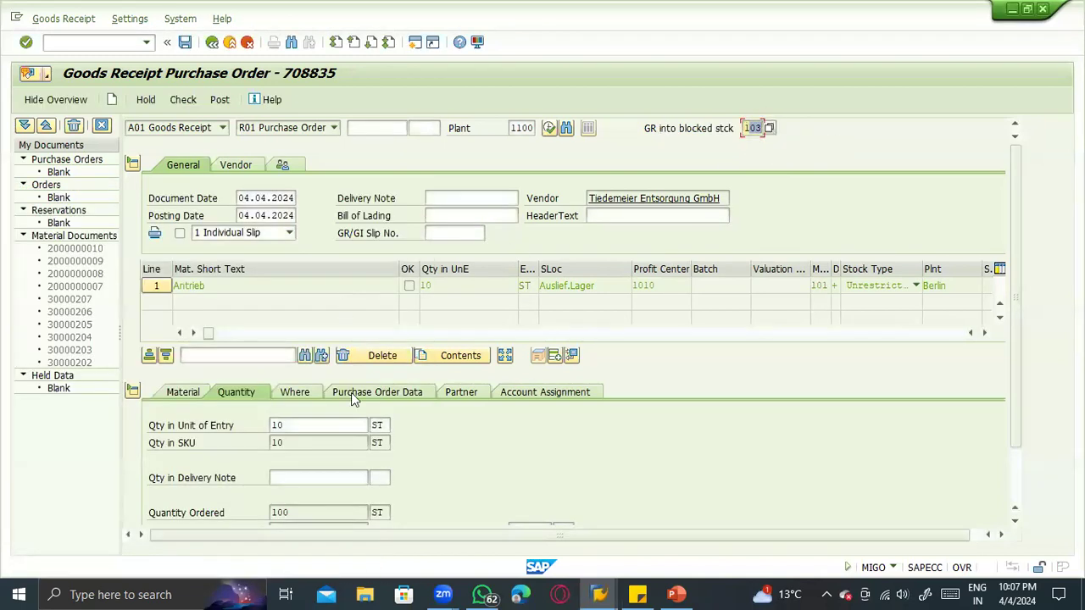
- Try to change the loaded Antrieb item's own movement type to 103
click(308, 395)
double_click(276, 425)
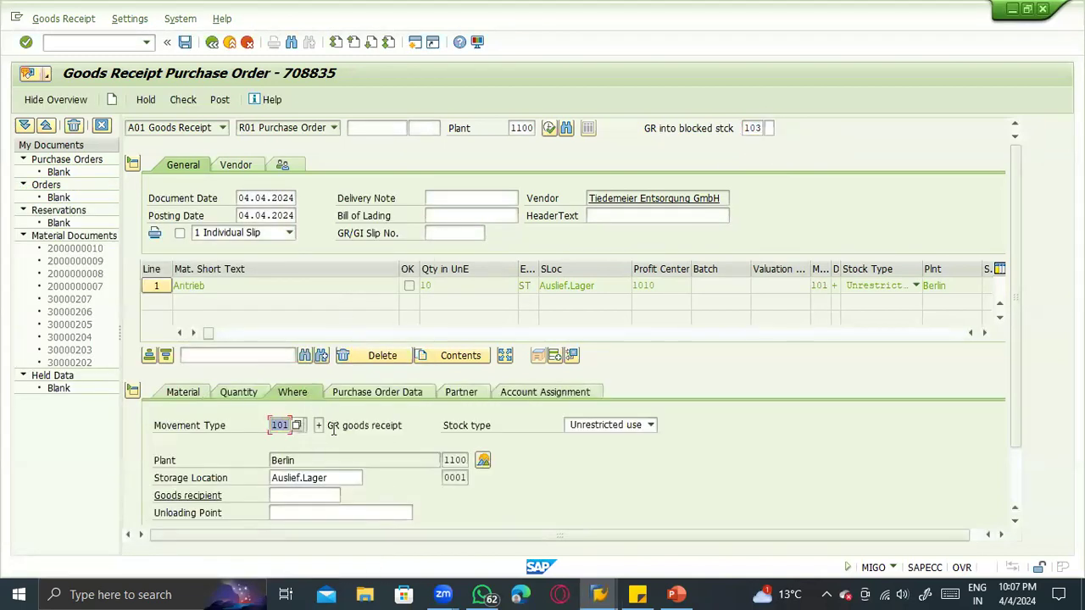
text(103)
key(Return)
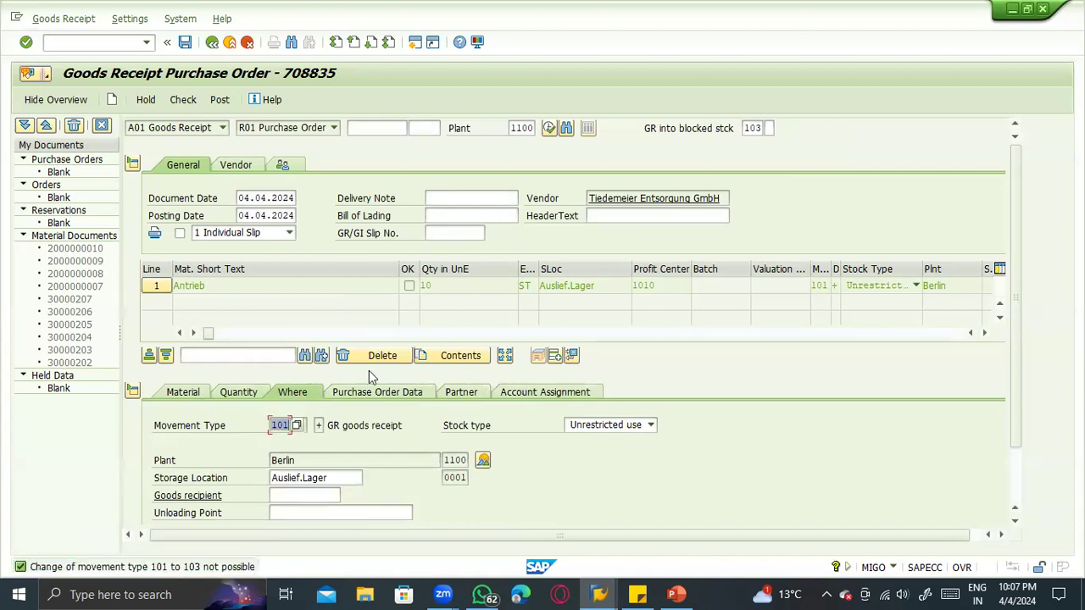
- Restart the goods receipt without saving the entered document and reload the same purchase order under default movement type 103
click(116, 102)
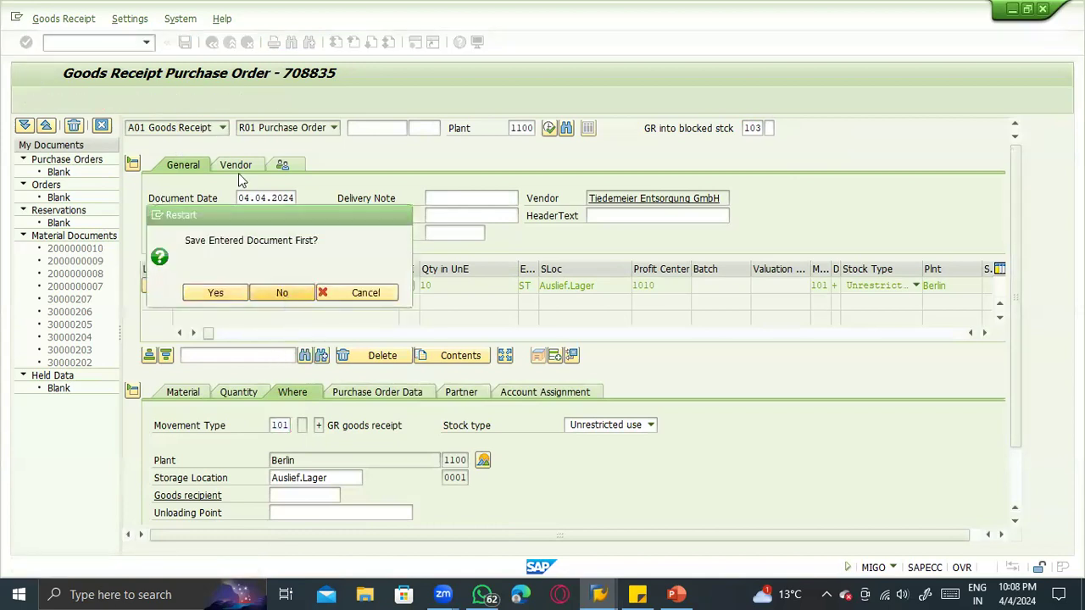
click(360, 144)
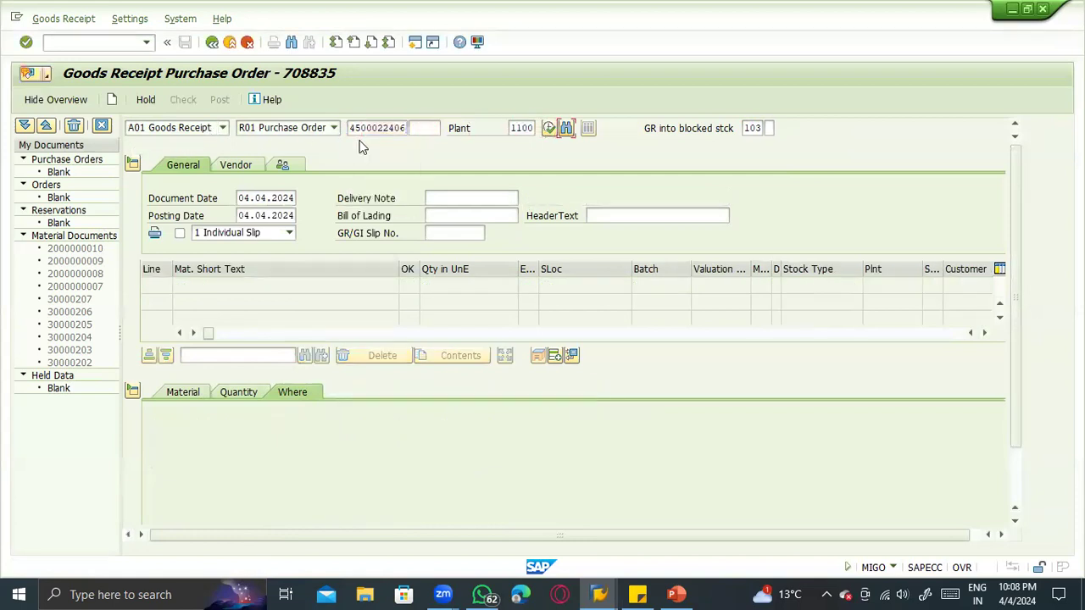
key(Tab)
key(Return)
- Set the reloaded item's quantity in unit of entry to 10 ST and mark the item as OK
click(244, 394)
text(10)
key(Return)
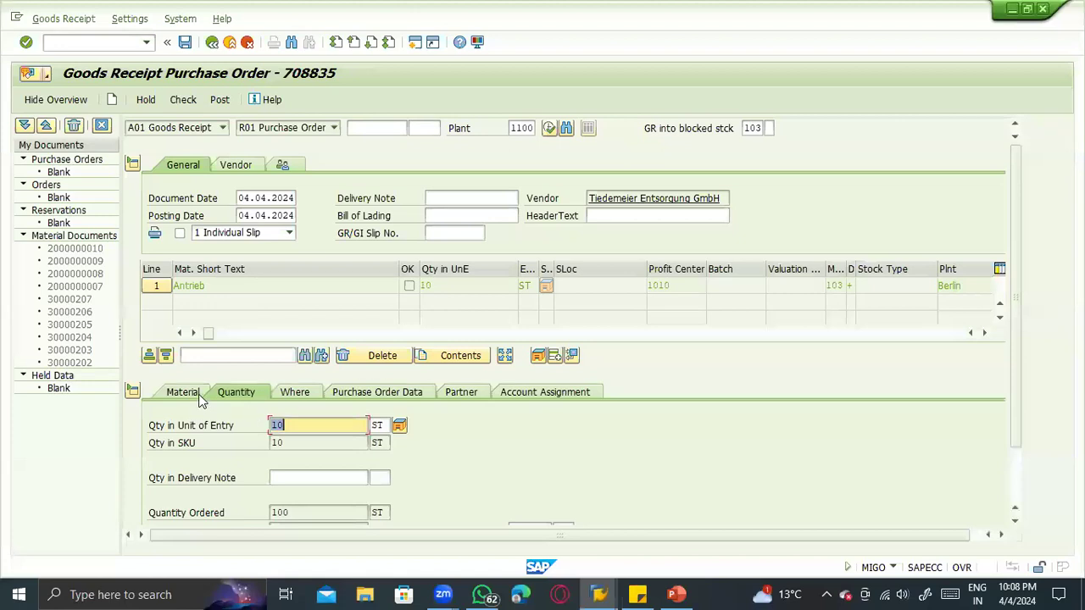
click(201, 398)
scroll(312, 408, down, 2)
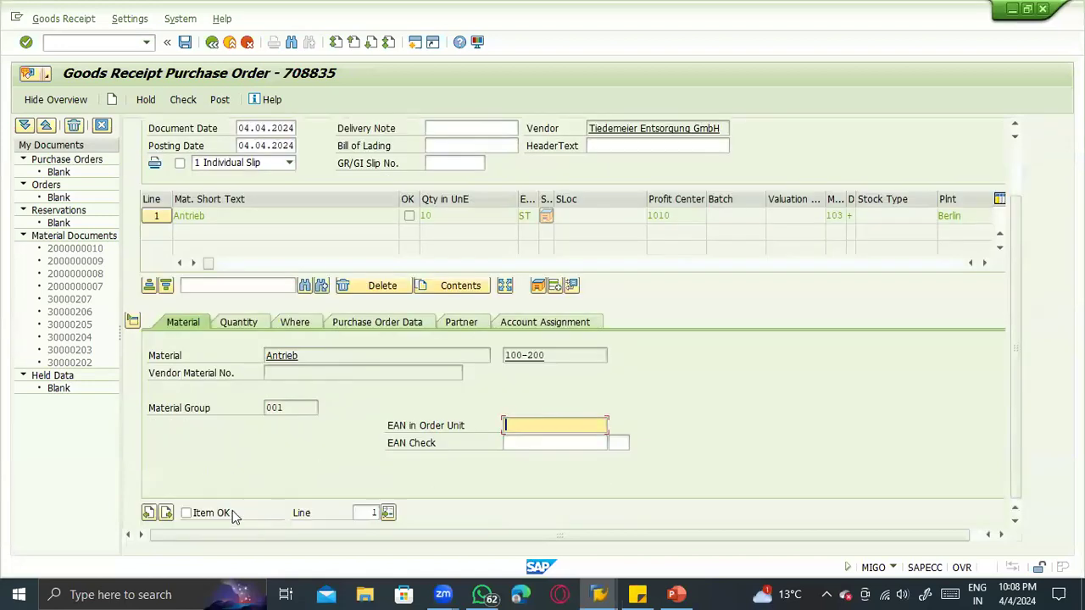
click(231, 511)
- Switch to PowerPoint, look at the Inventory Management slides around slide 11, and return to the goods receipt in SAP
key(alt+Tab)
key(alt+Tab)
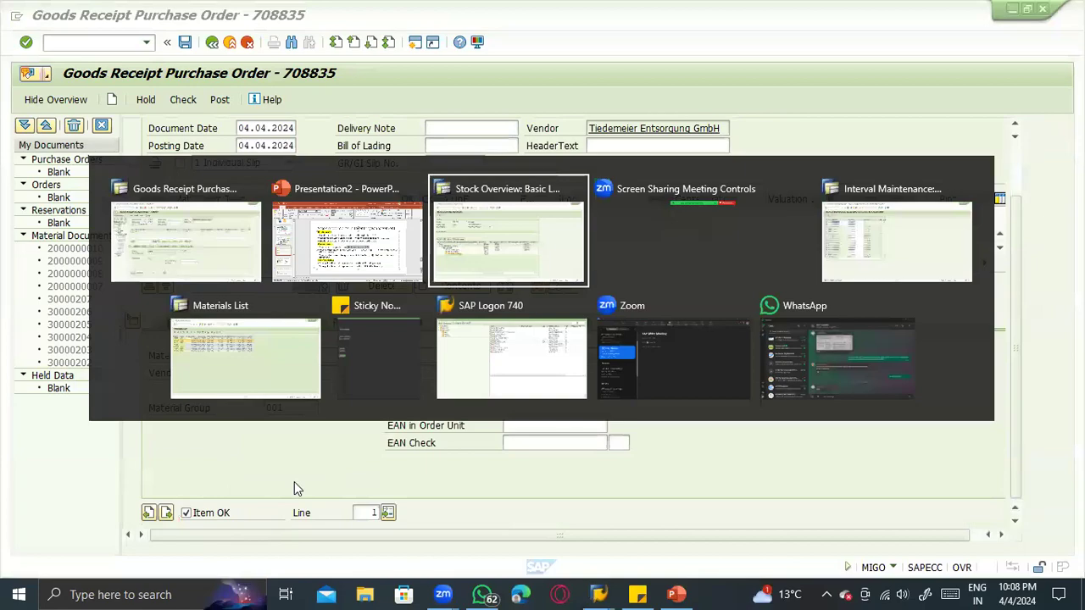
key(alt+shift+Tab)
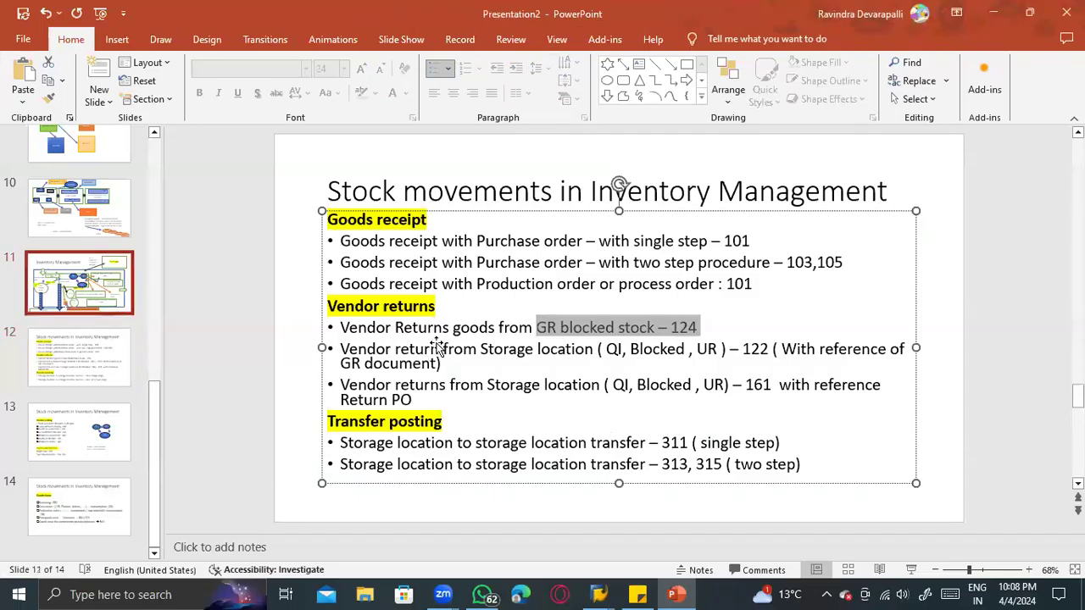
scroll(416, 344, up, 1)
key(alt+Tab)
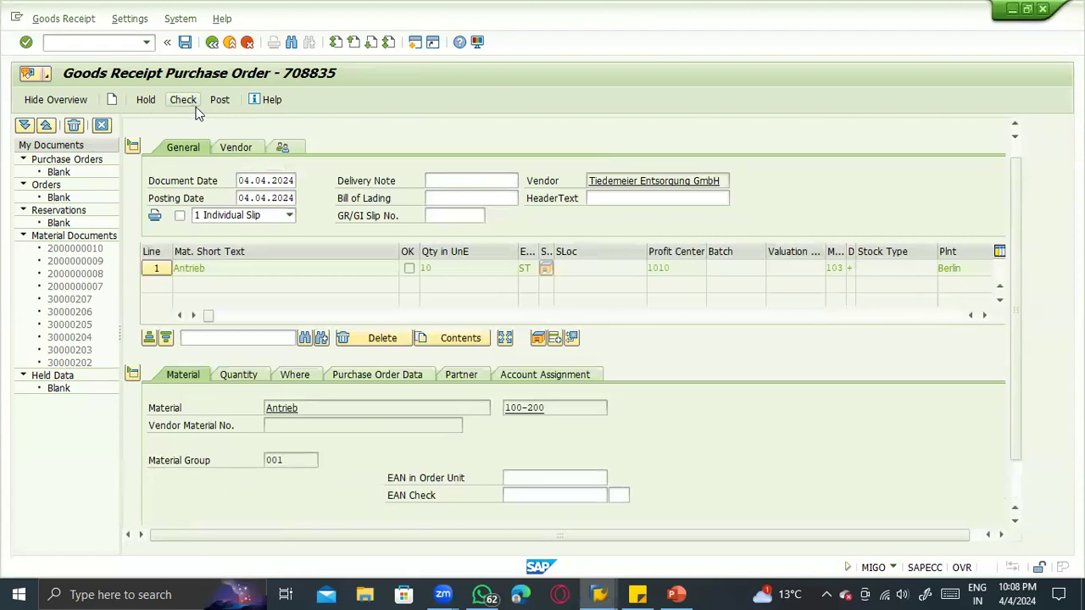
- Check the 103 goods receipt of 10 ST for the Antrieb item and post it
click(191, 105)
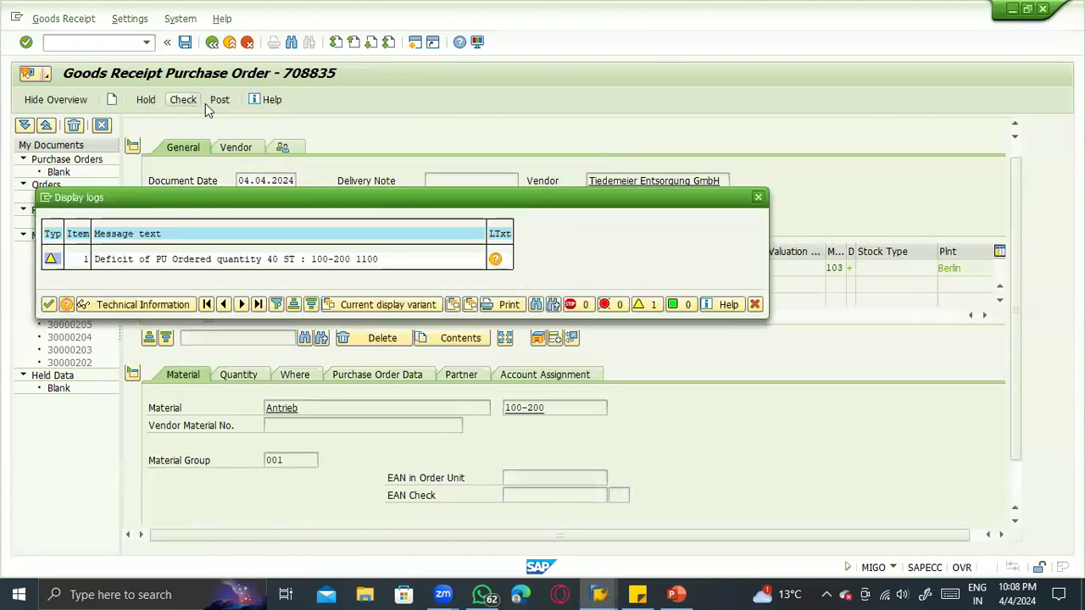
click(216, 102)
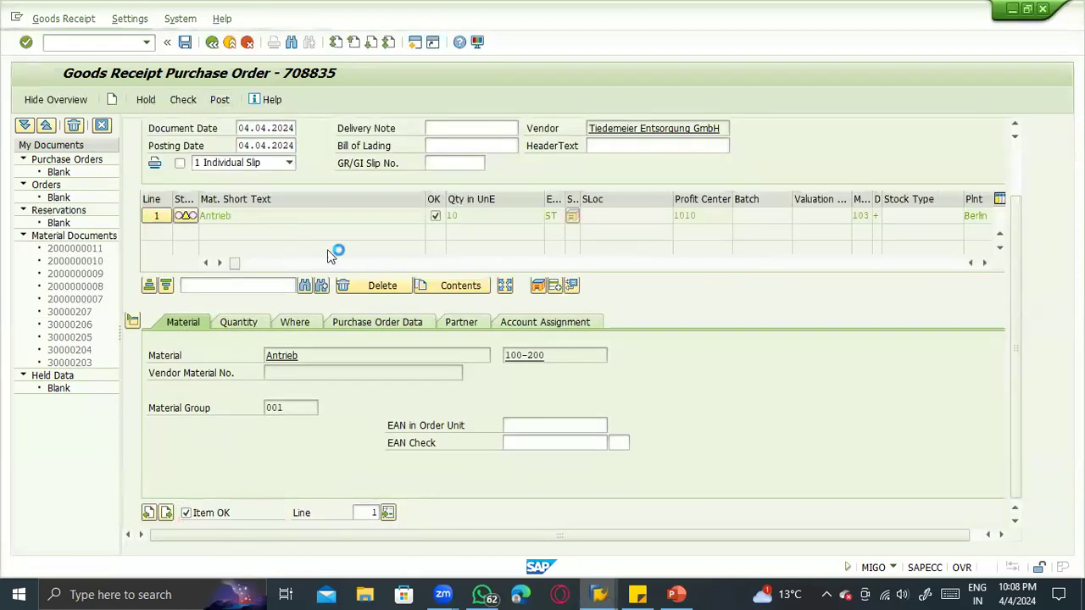
- Switch to the stock overview of material 100-200, refresh it and look at the GR blocked stock for plant 1100
key(alt+Tab)
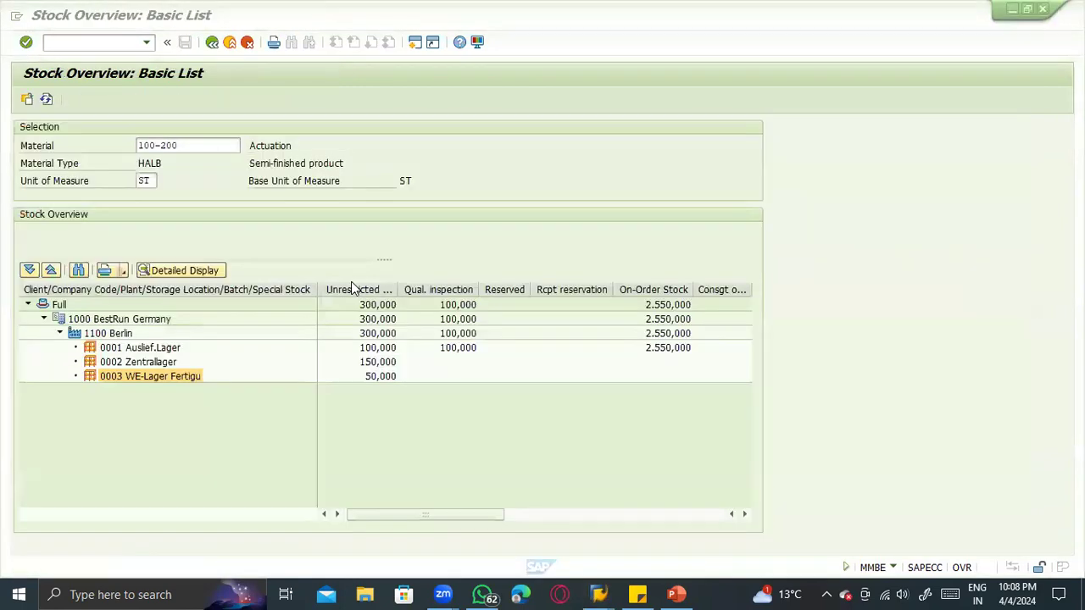
click(47, 99)
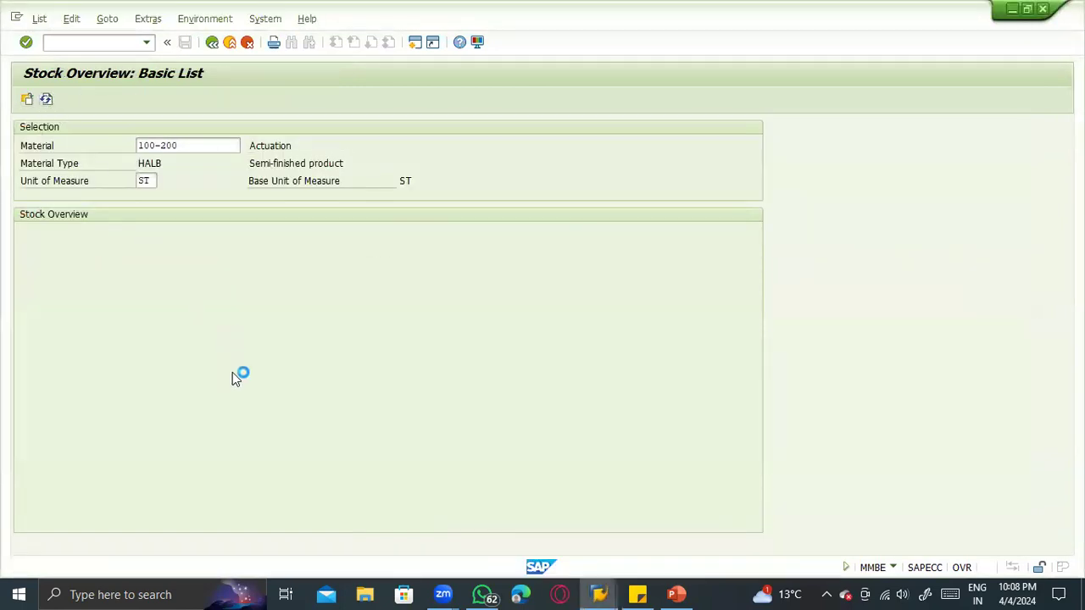
drag(451, 516, 601, 514)
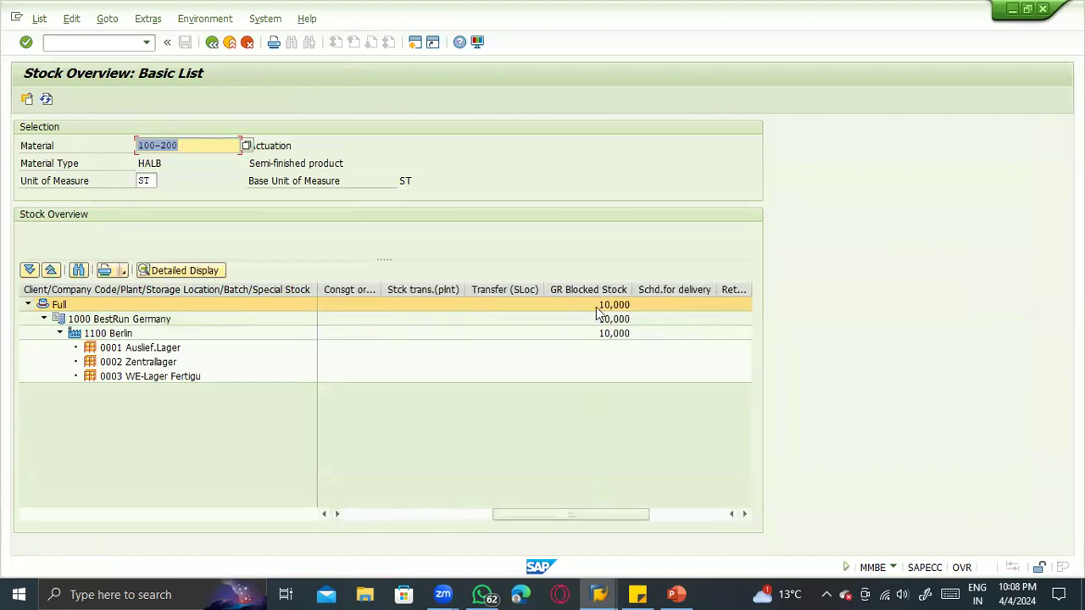
click(596, 333)
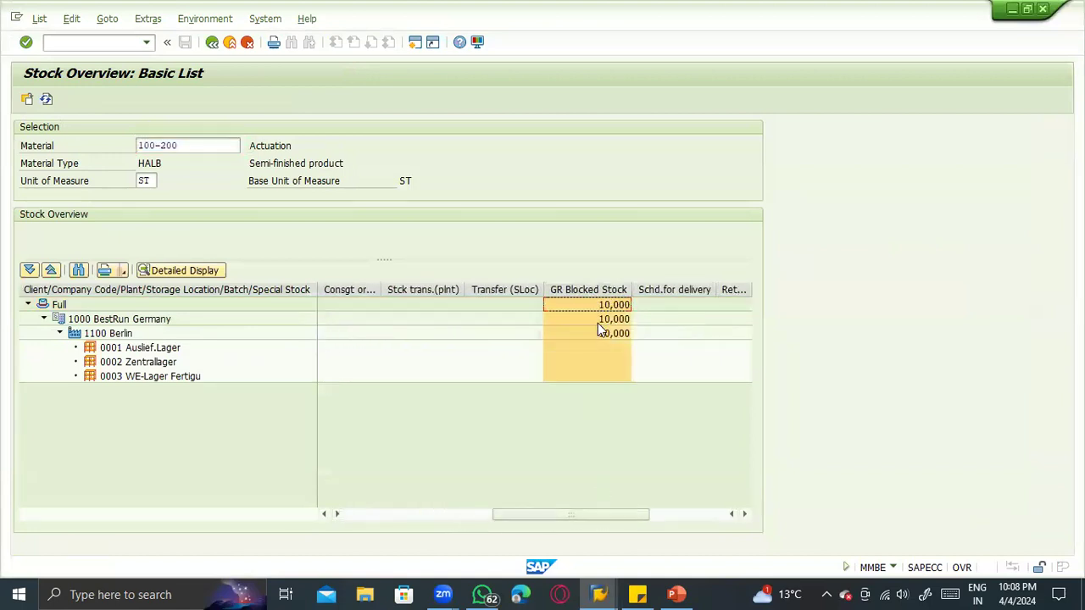
key(alt+Tab)
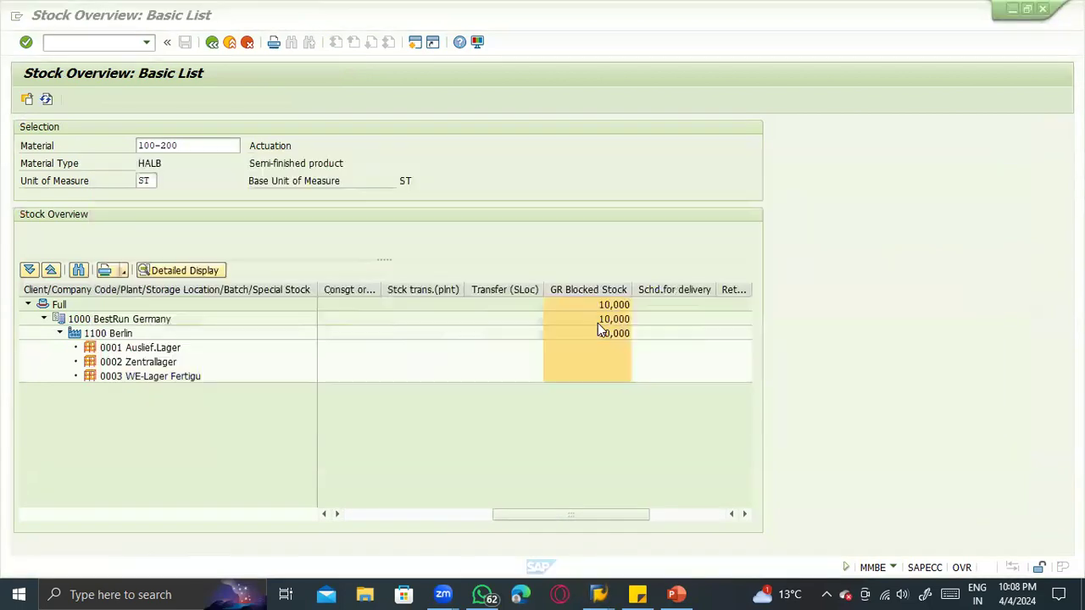
key(alt+Tab)
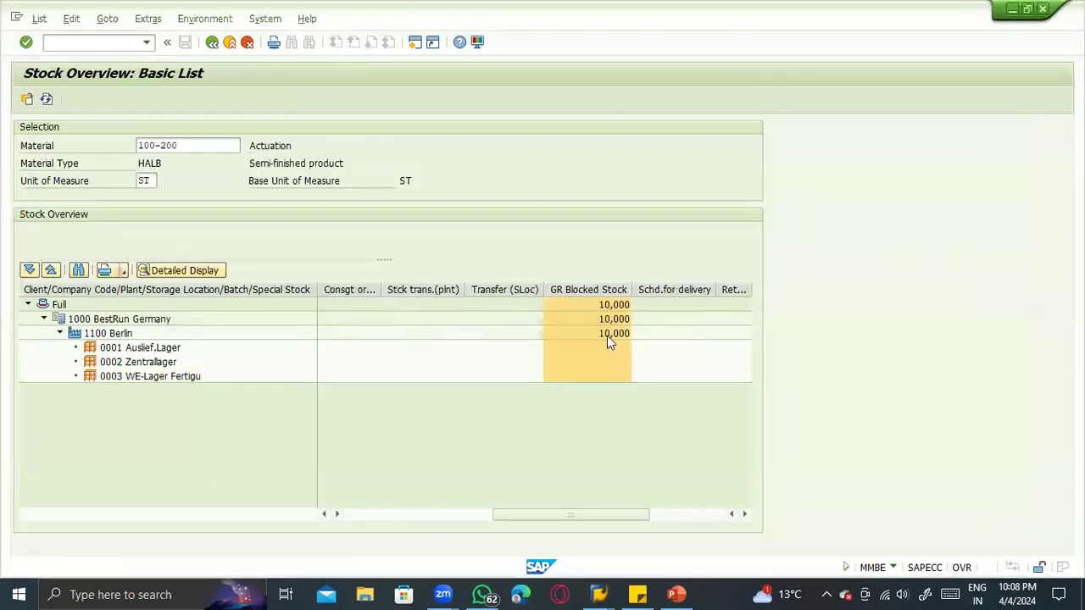
- Switch to PowerPoint and examine the Step 1 - 103, GR blocked stock and storage location 0001 shapes on the Inventory Management slide
key(alt+Tab)
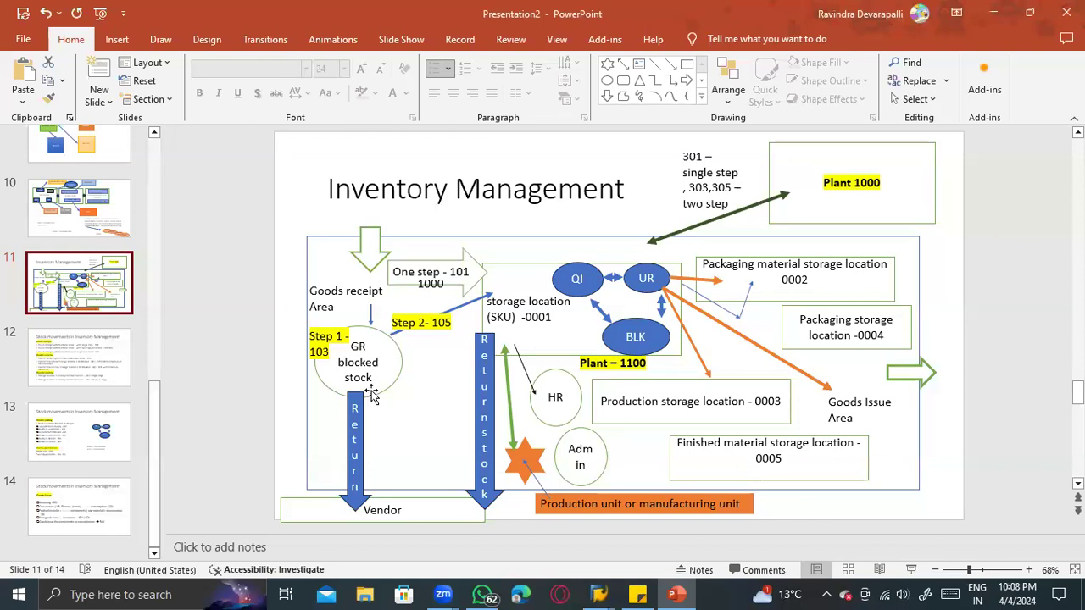
click(490, 341)
click(364, 377)
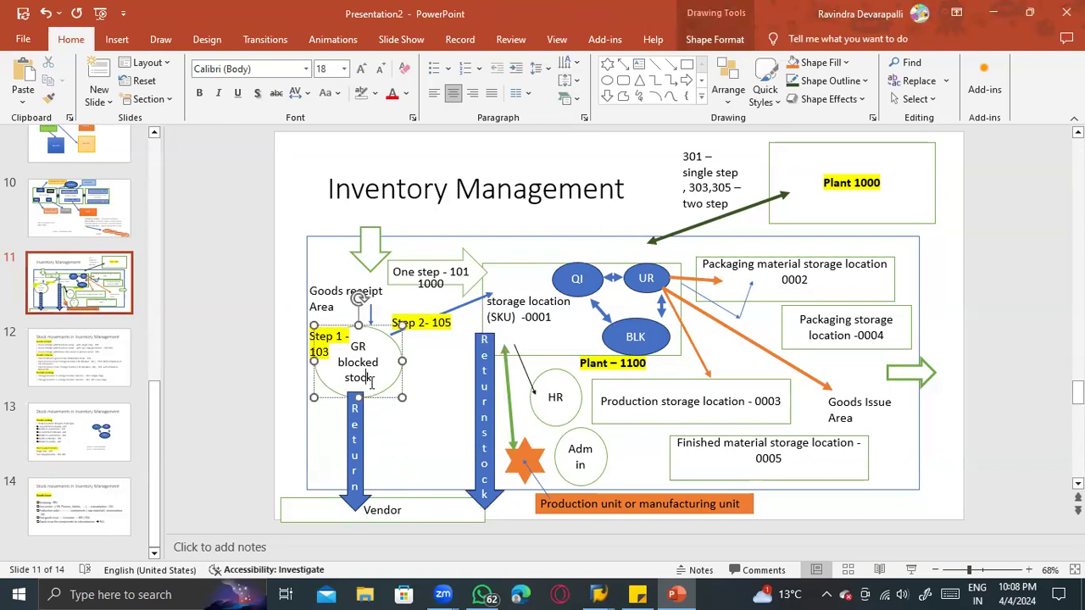
key(alt+Tab)
key(alt+Tab)
key(alt+Tab)
key(alt+Tab)
click(519, 321)
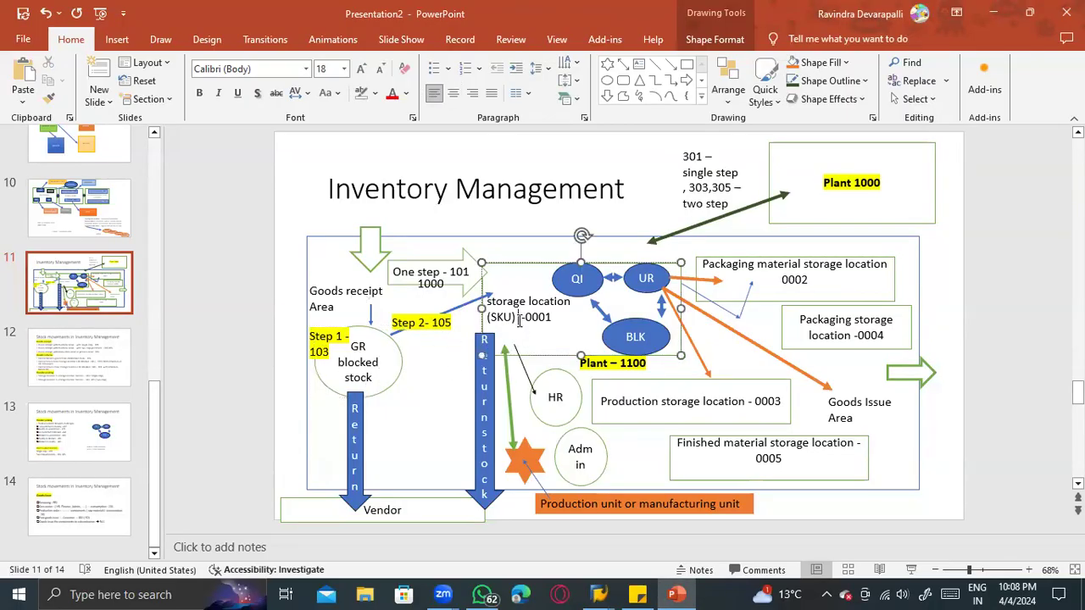
click(342, 350)
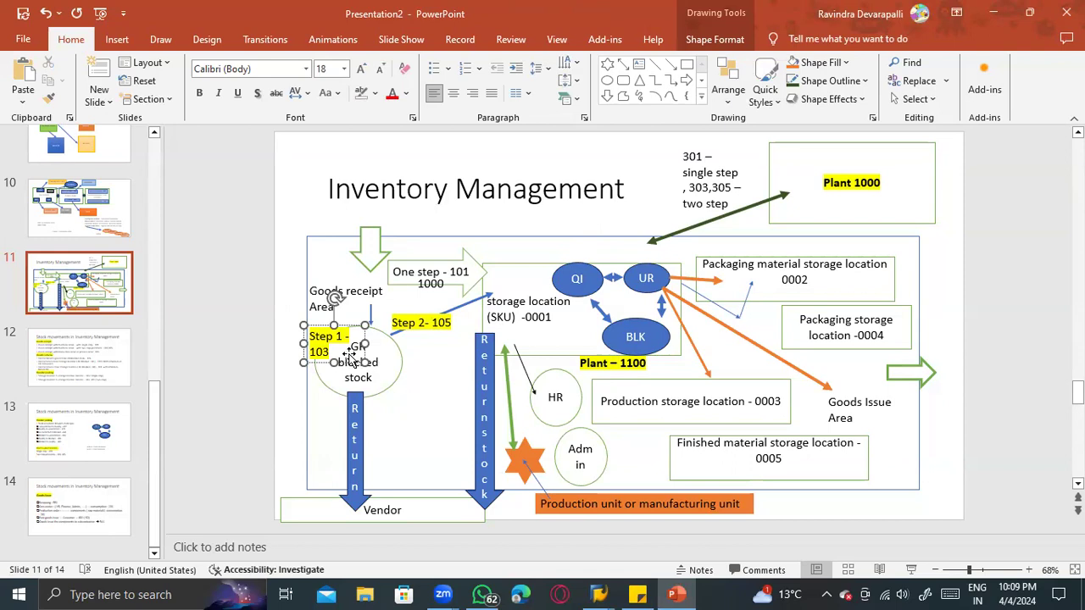
click(388, 377)
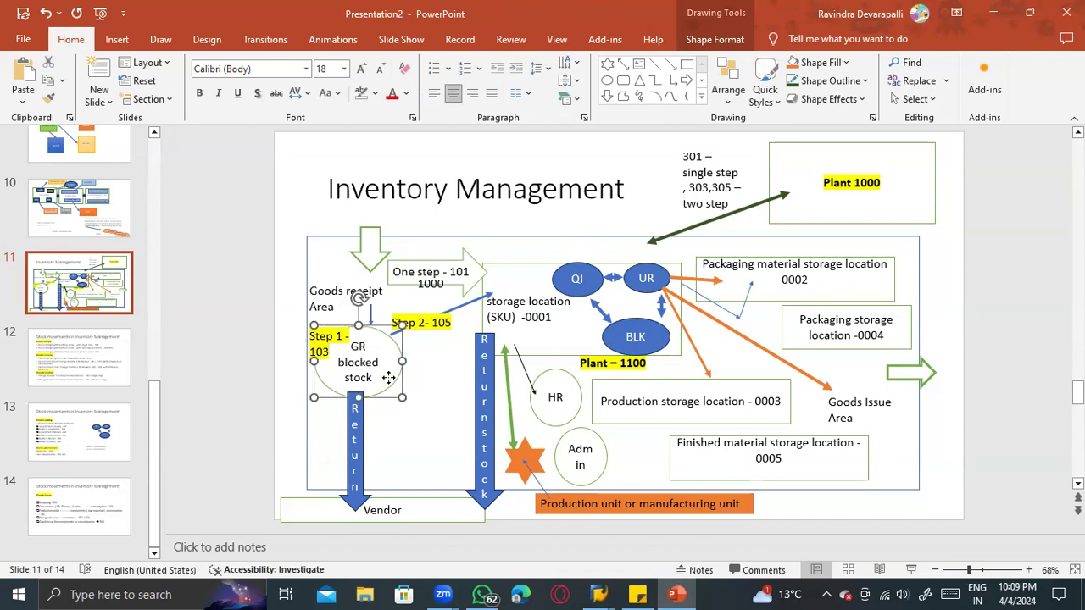
- Return to SAP and load the just-posted 103 material document as an A02 Return Delivery
key(alt+Tab)
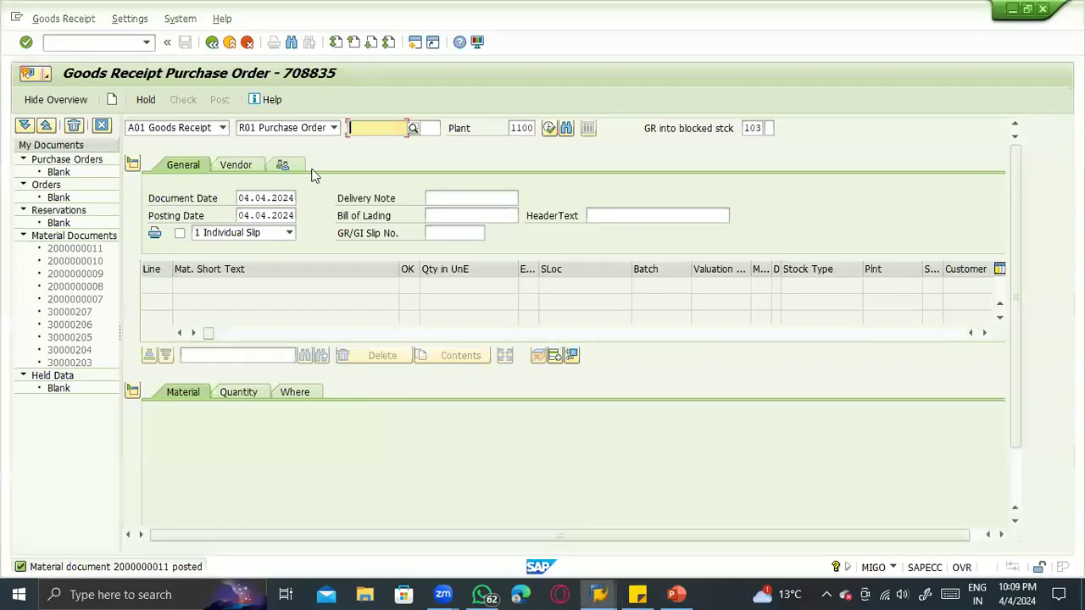
click(201, 131)
click(202, 135)
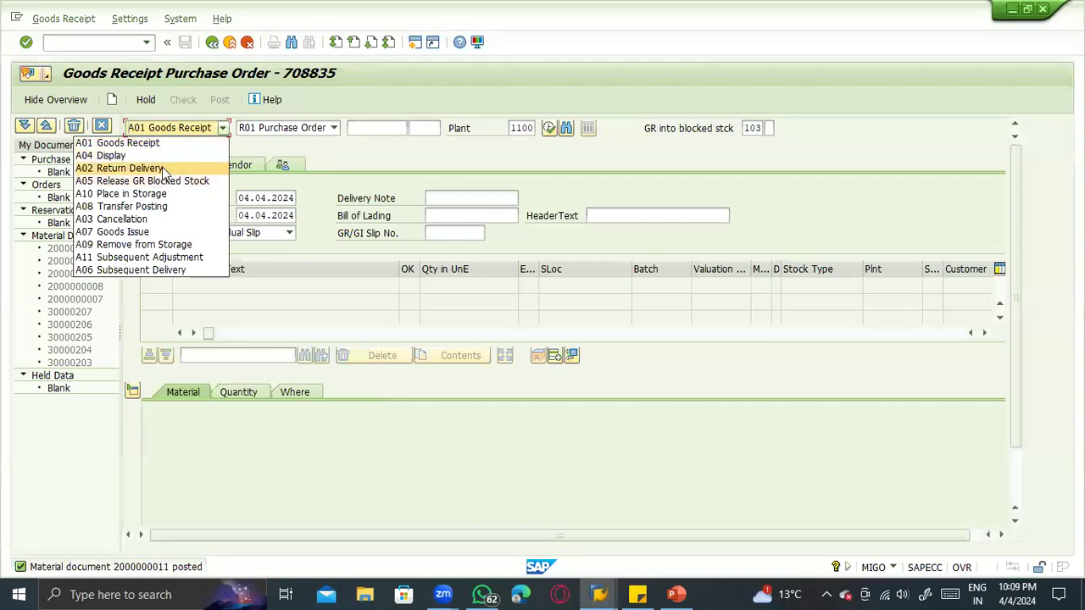
click(166, 168)
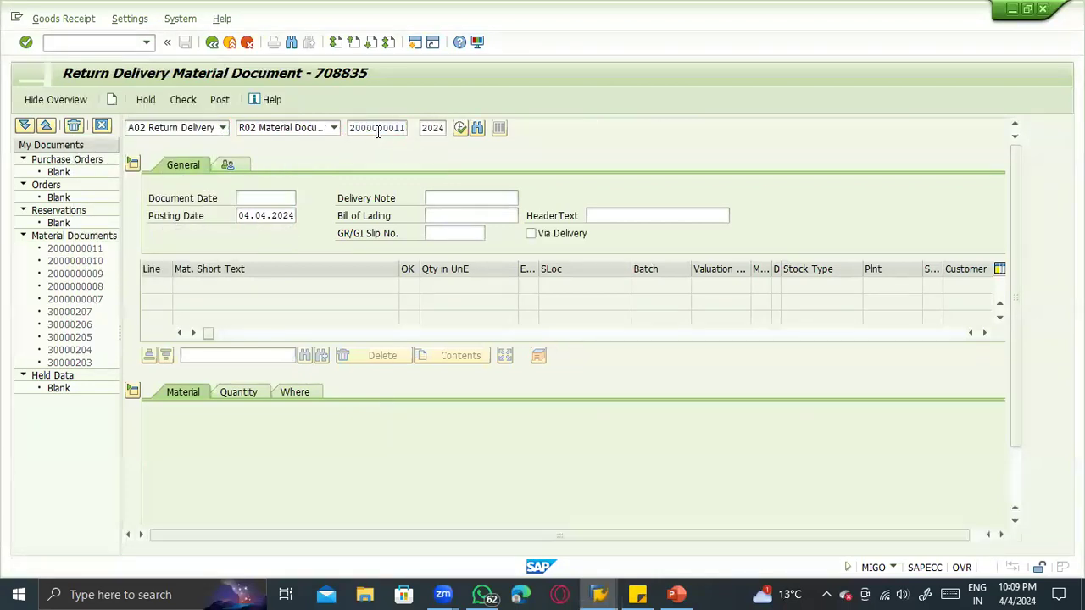
key(Return)
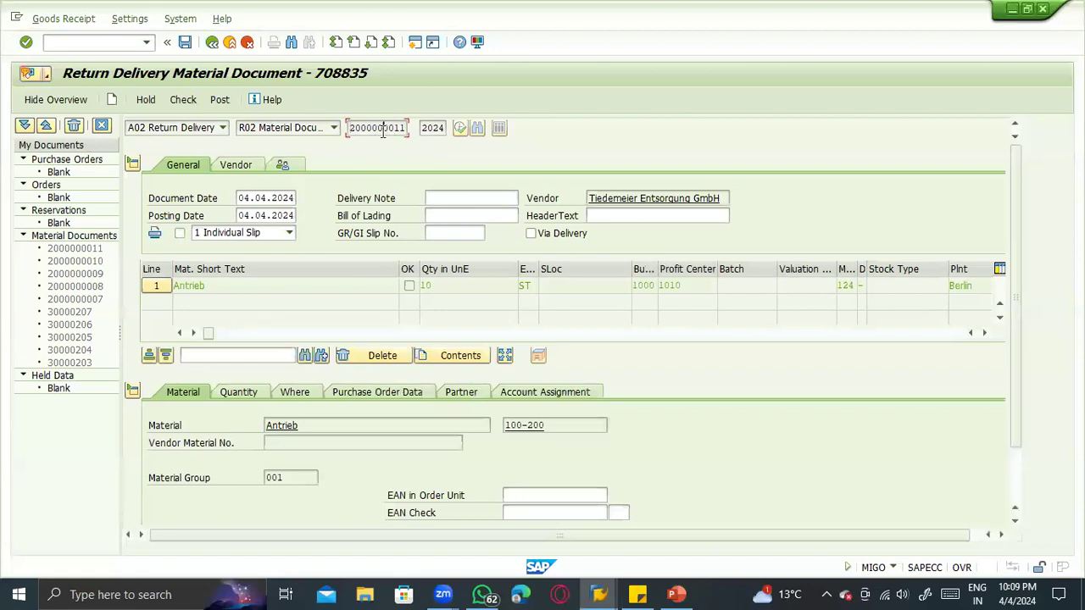
- Set the return item's reason for movement to 0004, leaving the storage location empty, and mark the item as OK
click(297, 394)
drag(273, 424, 301, 426)
scroll(478, 510, down, 2)
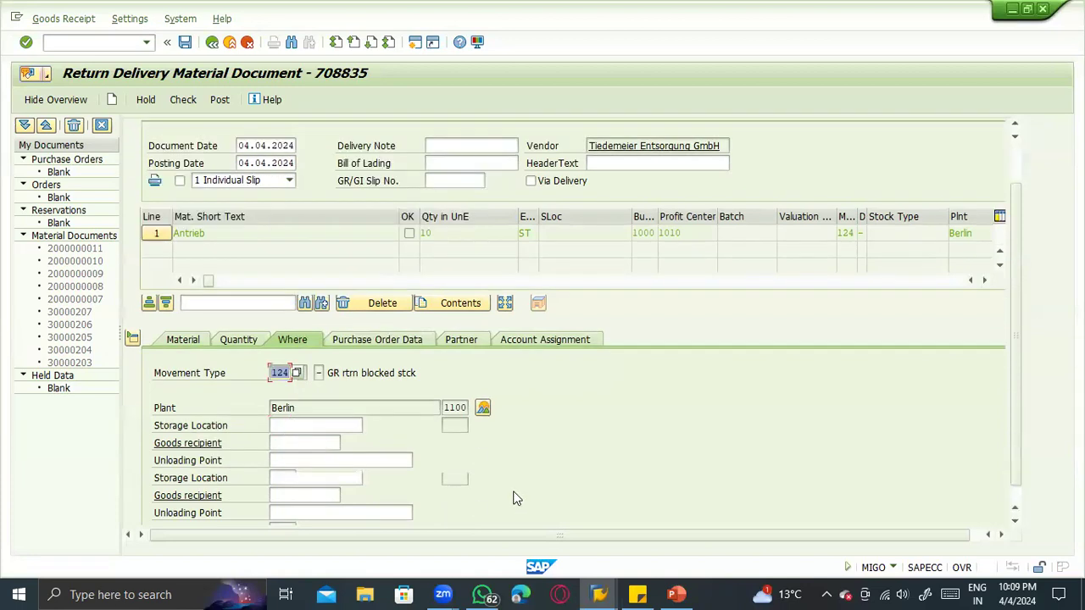
click(282, 459)
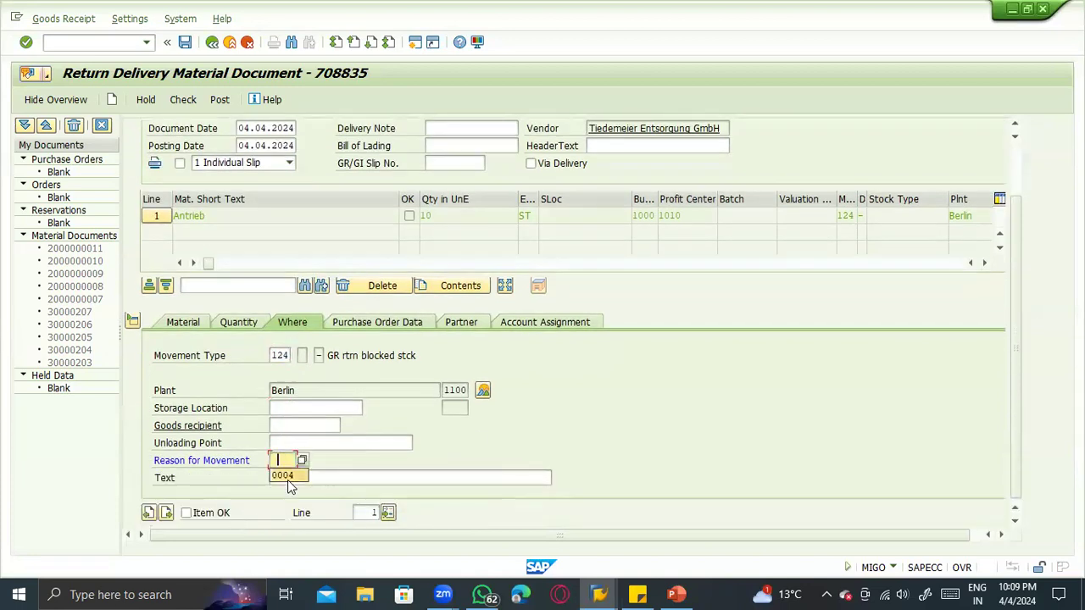
click(281, 476)
click(201, 513)
scroll(268, 477, up, 2)
scroll(280, 483, down, 2)
click(306, 407)
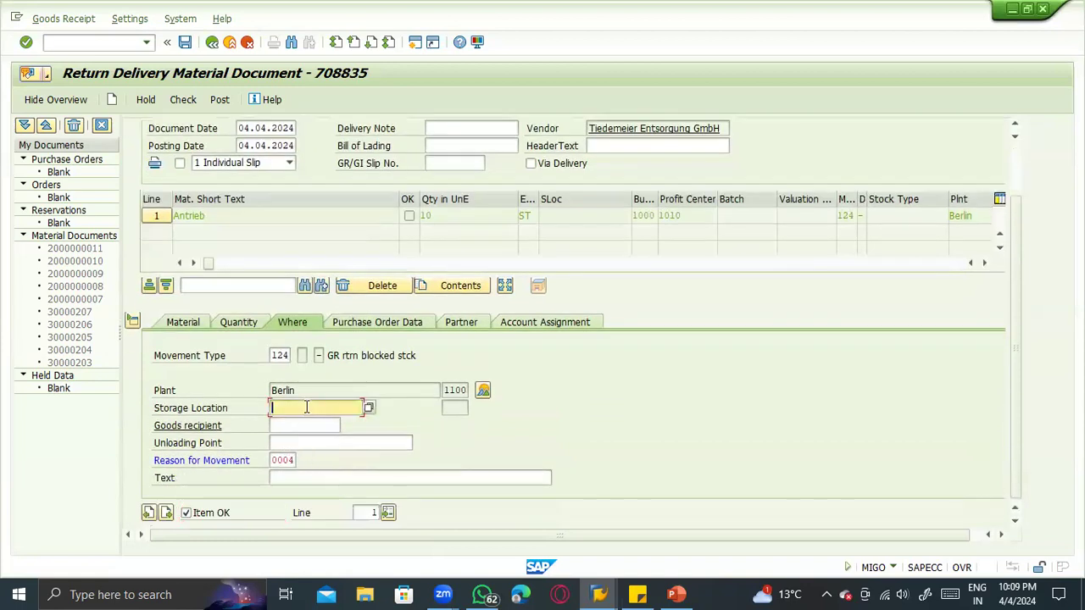
key(alt+Tab)
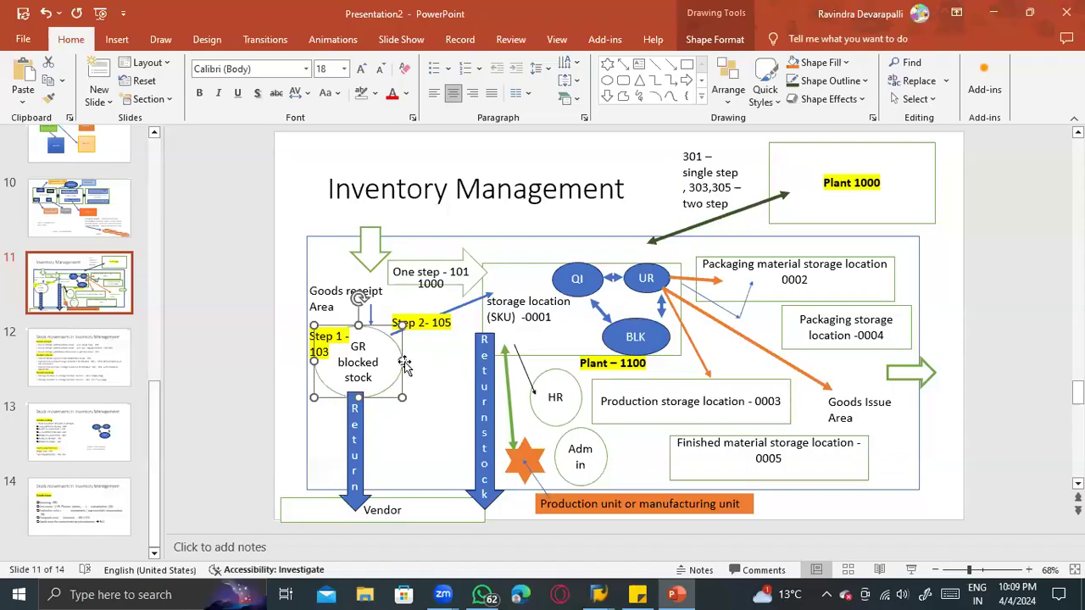
key(alt+Tab)
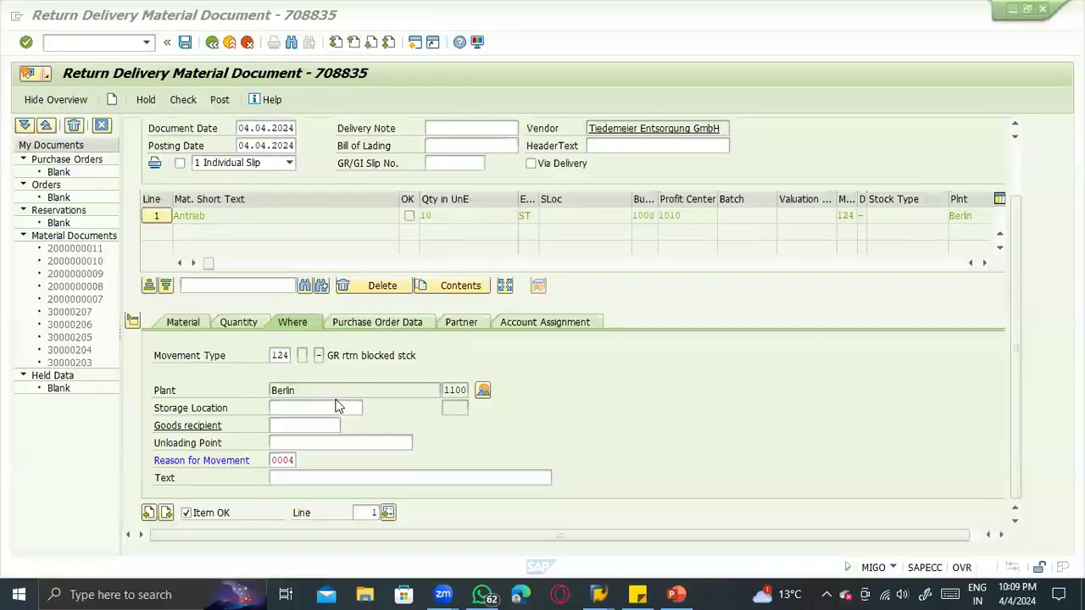
- Check the return delivery and look up the reasons for movement defined for movement type 124
click(193, 102)
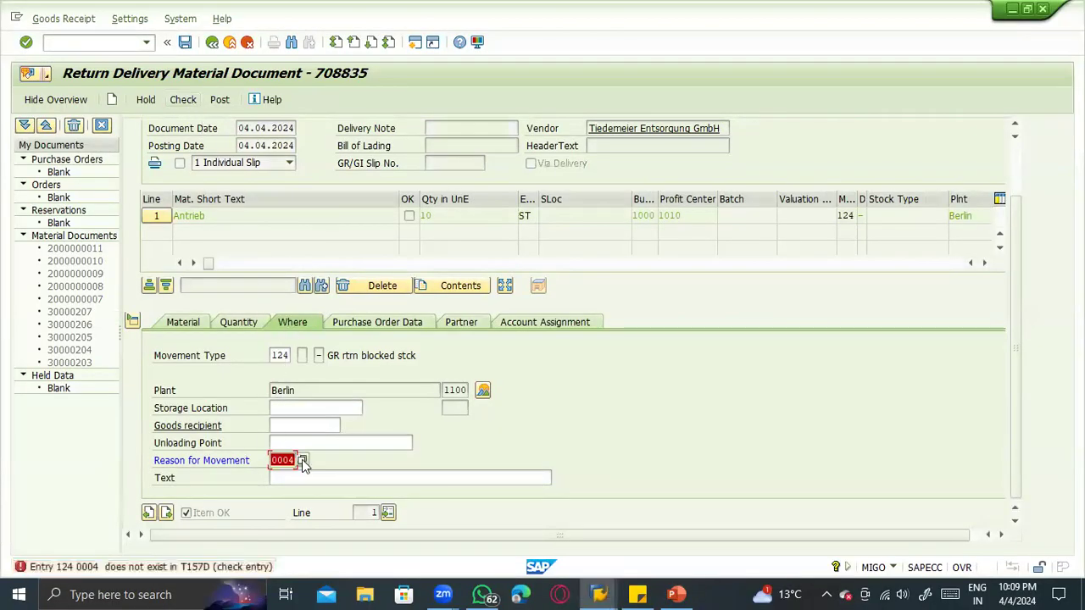
click(302, 463)
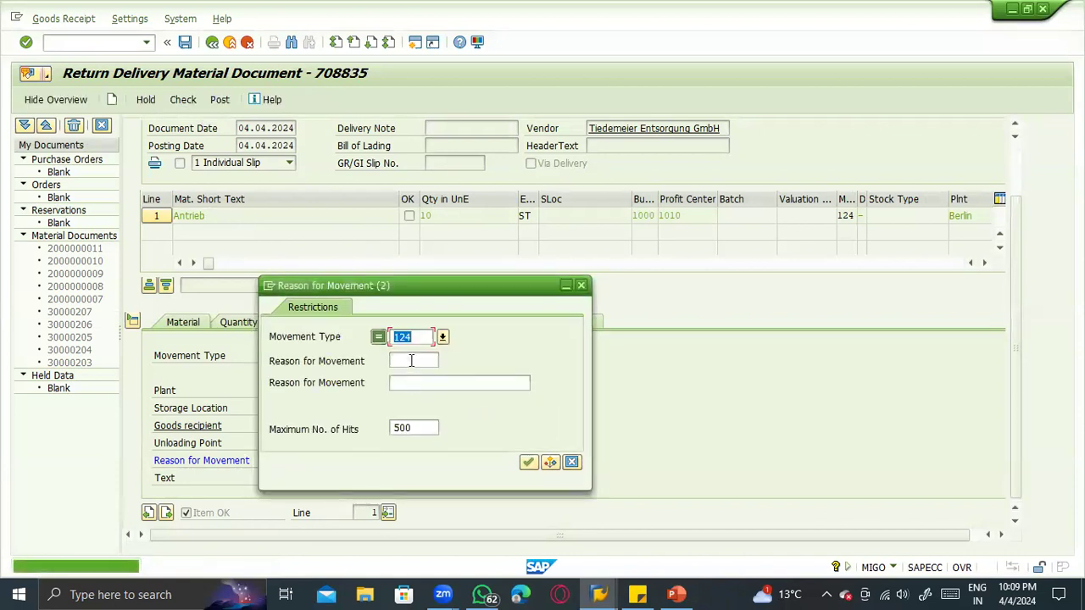
key(Return)
- From the Reason for Movement field help, go to the Customizing activity Record Reason for Goods Movements without specifying a project
click(280, 459)
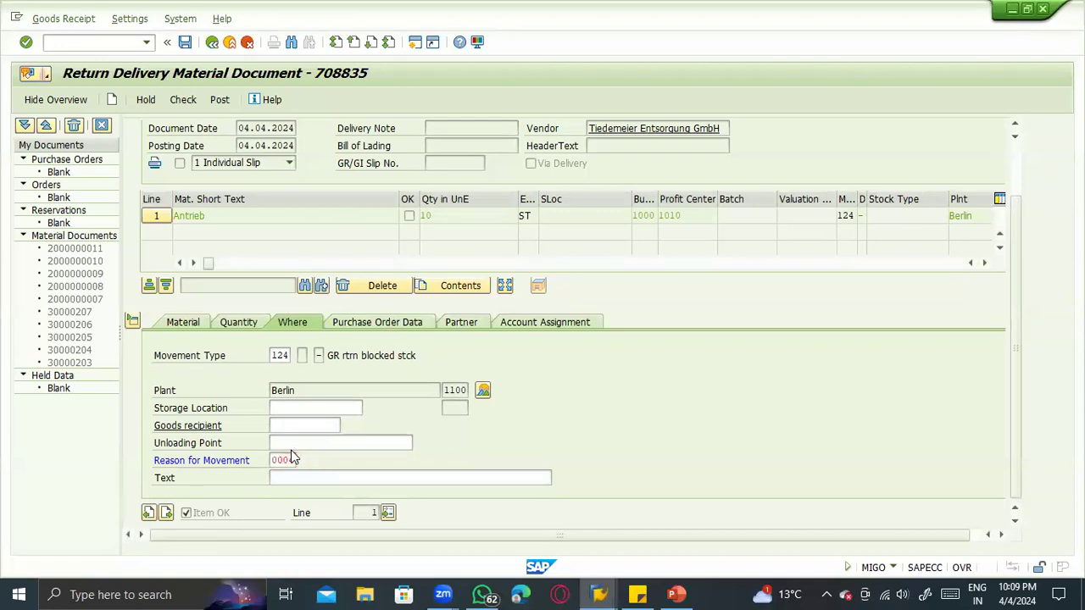
key(F1)
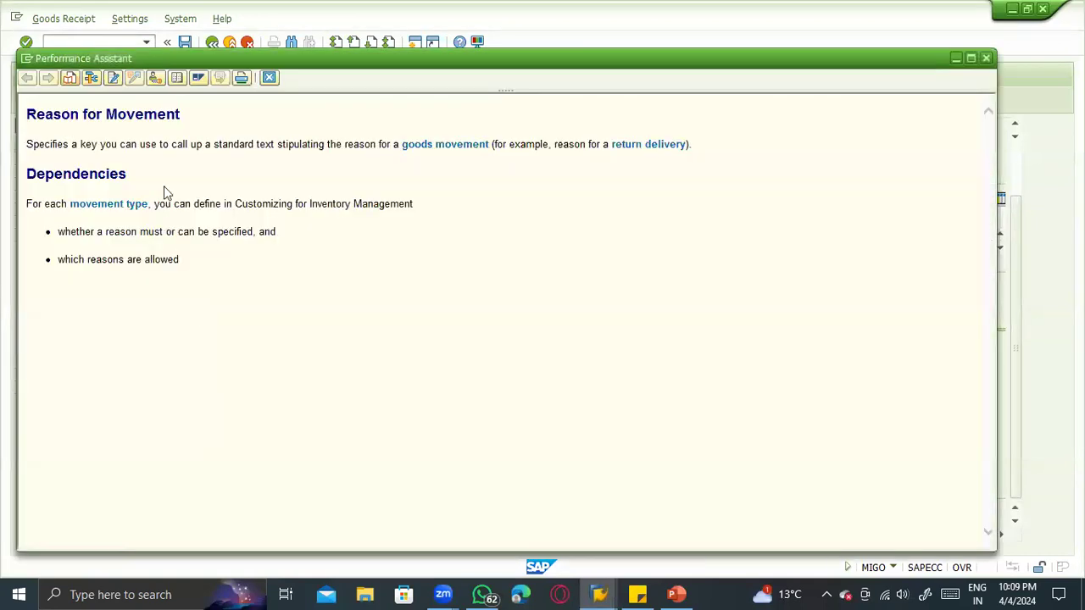
click(154, 78)
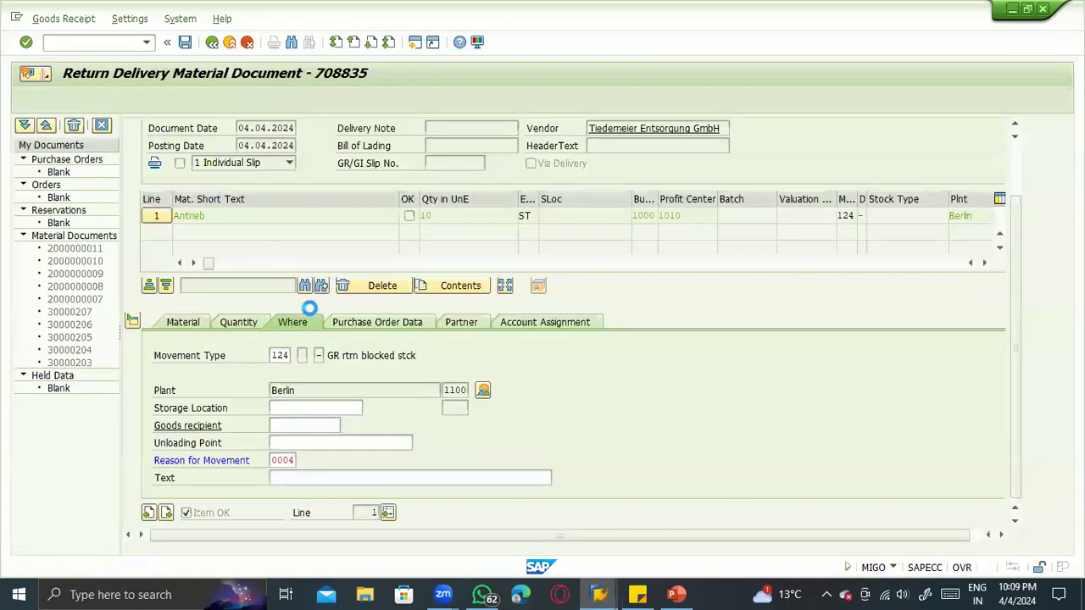
click(366, 200)
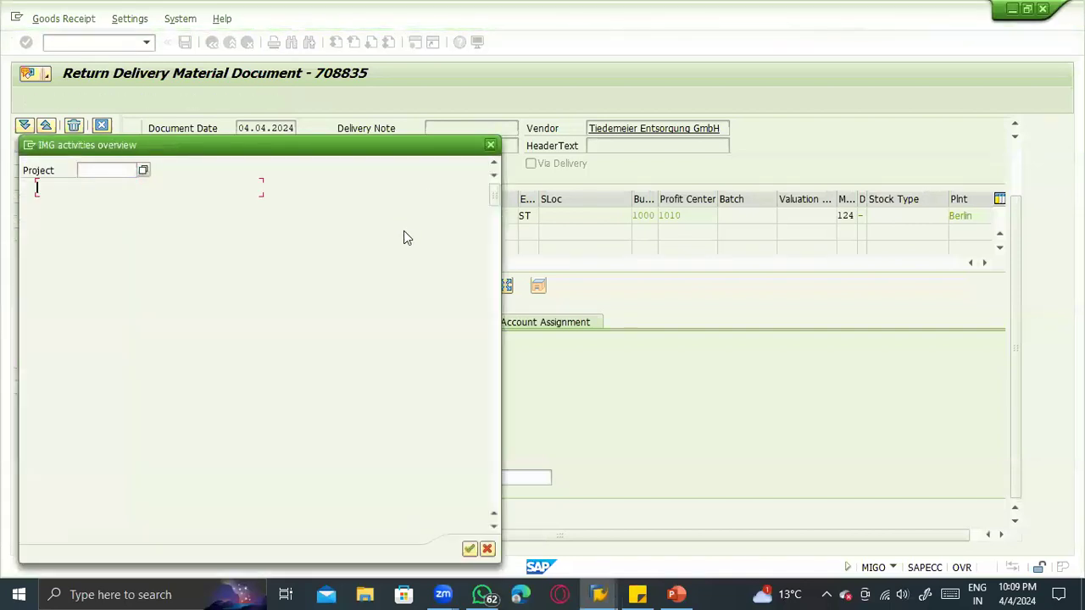
double_click(304, 188)
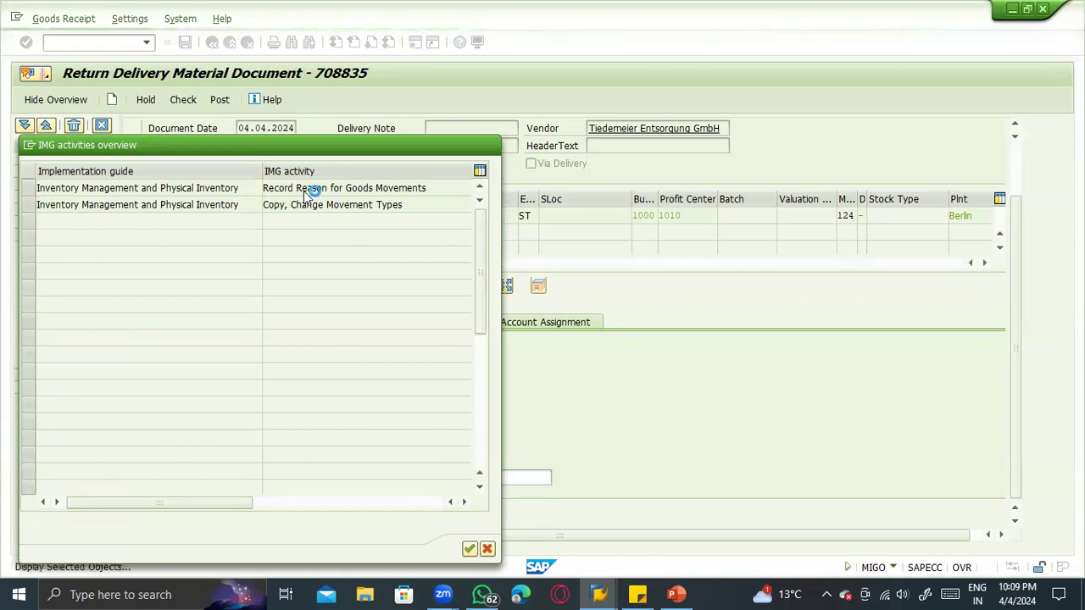
- Execute Record Reason for Goods Movements under Movement Types and open its Reason for Movement table
scroll(219, 244, up, 5)
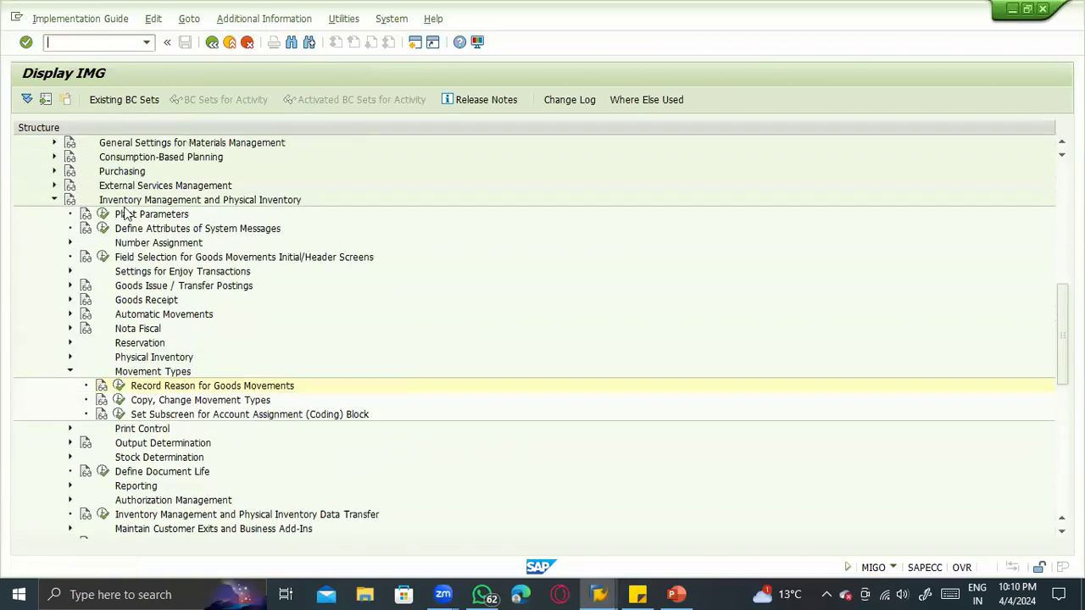
click(130, 201)
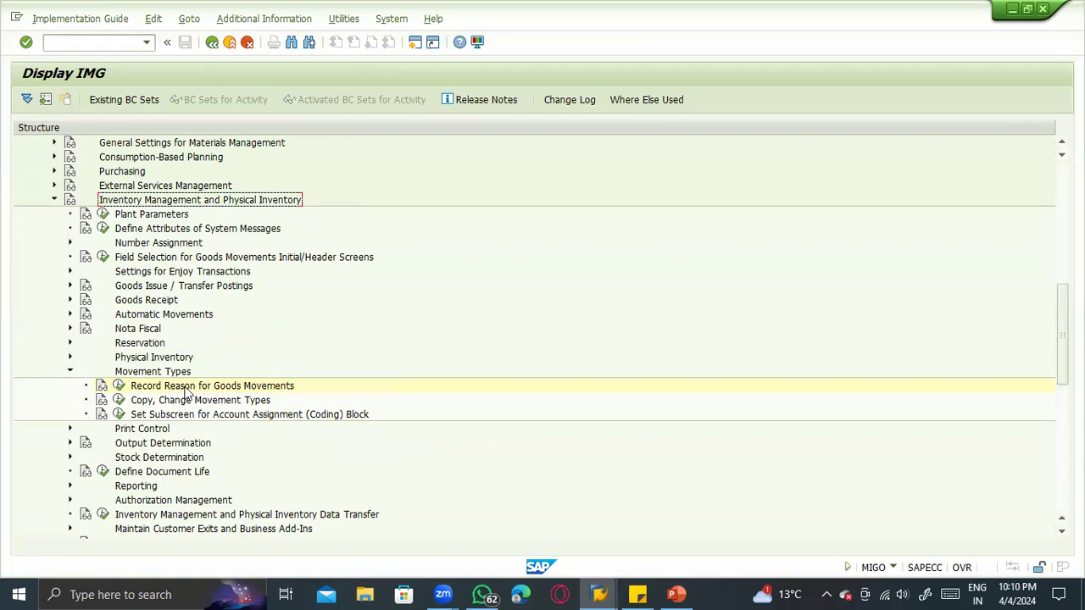
click(119, 386)
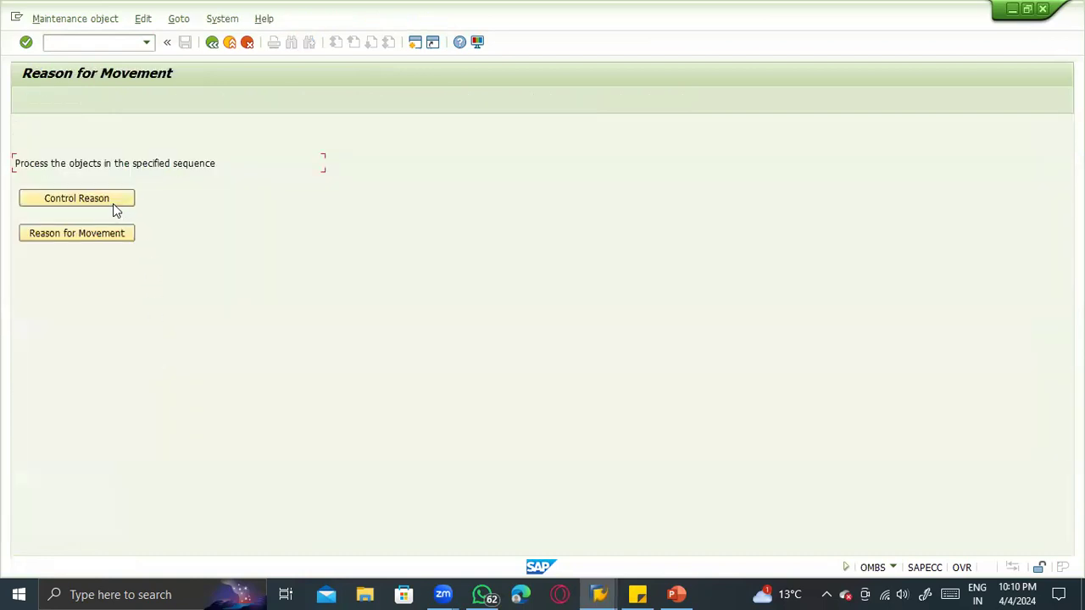
click(68, 239)
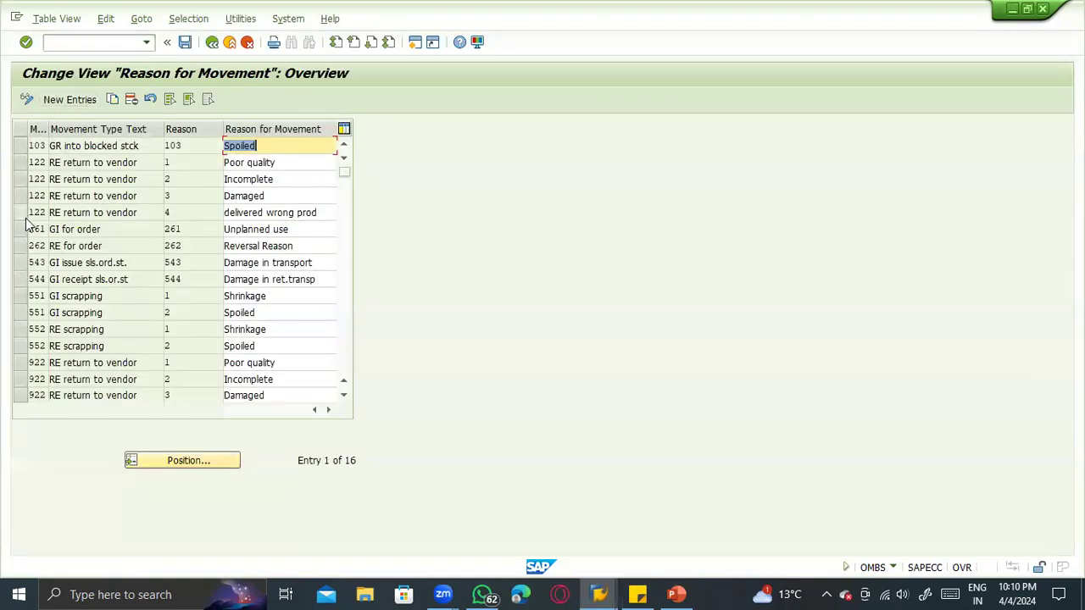
- Copy the four movement type 122 reasons and set the movement type of all four copies to 124
drag(22, 162, 23, 217)
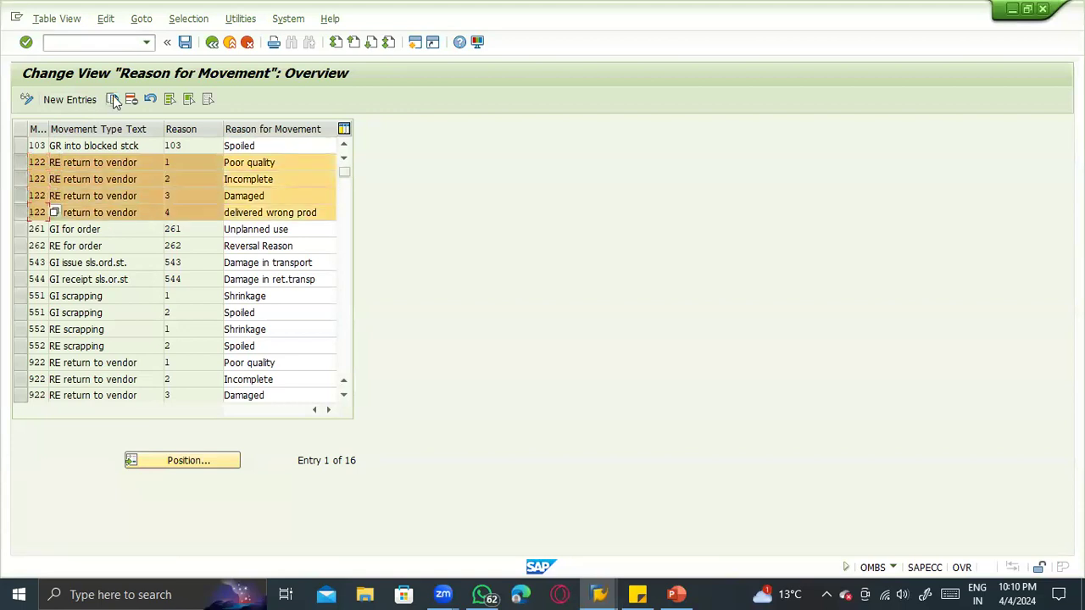
click(112, 100)
text(124)
key(Tab)
key(Tab)
key(Tab)
text(124)
key(Tab)
key(Tab)
key(Tab)
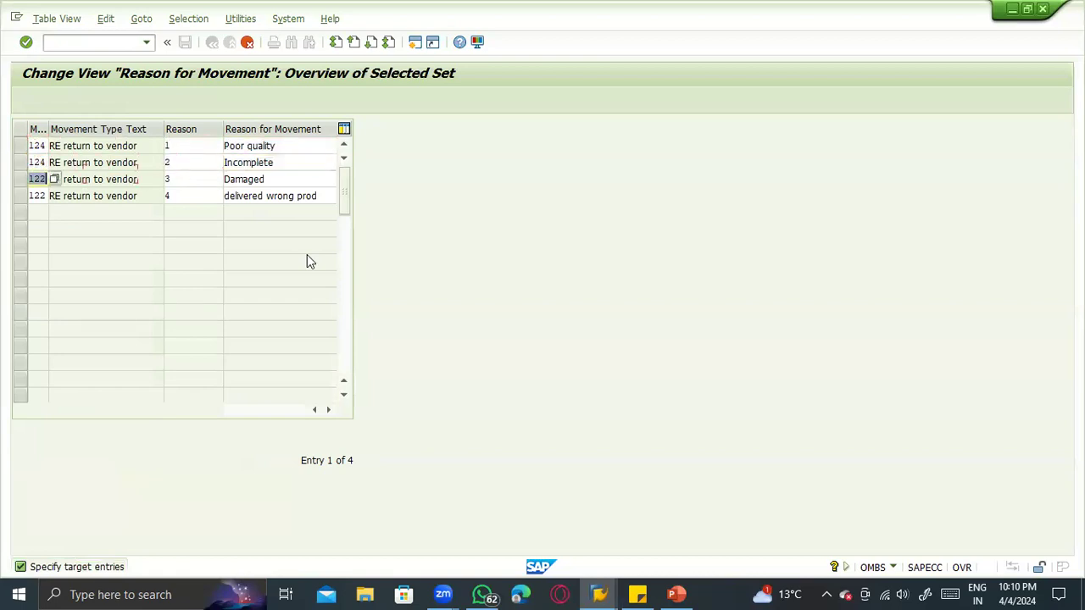
text(12)
key(Tab)
key(Tab)
key(Tab)
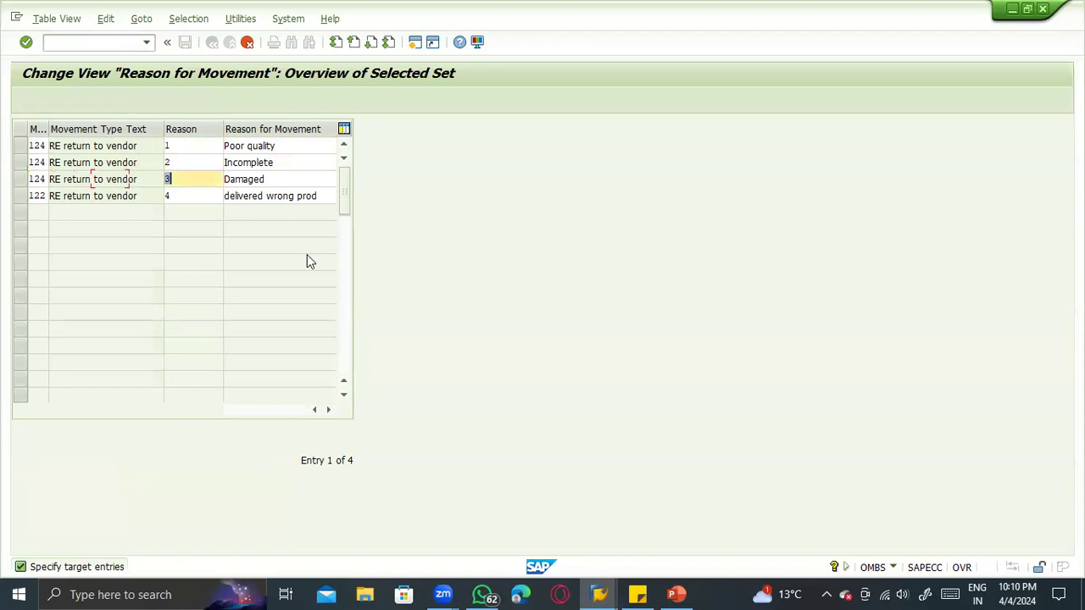
text(12)
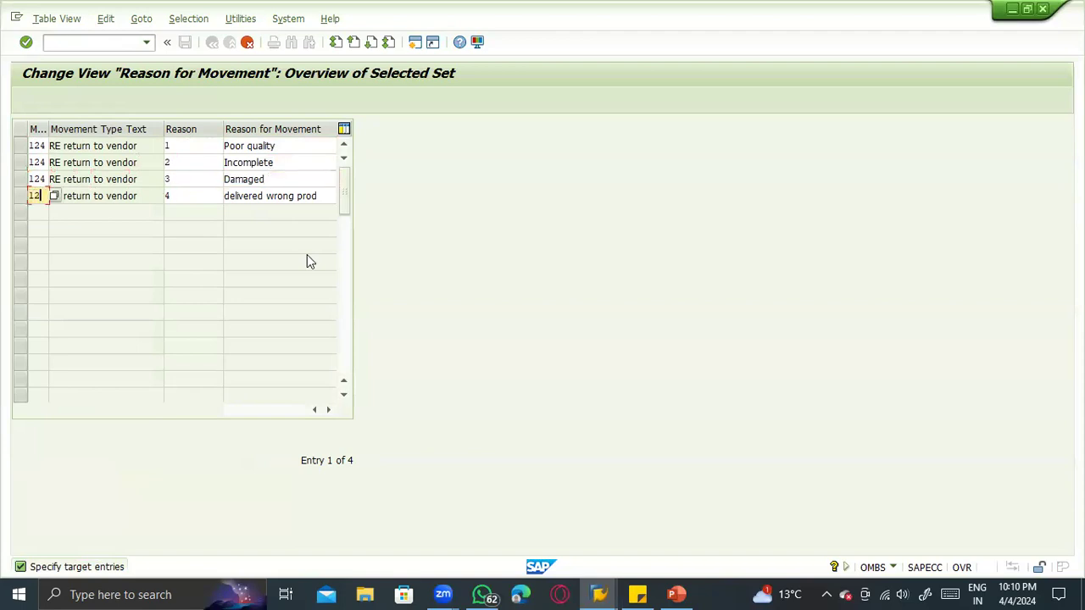
text(4)
- Accept the copied movement type 124 reasons with their existing texts and save the table
click(273, 151)
click(275, 163)
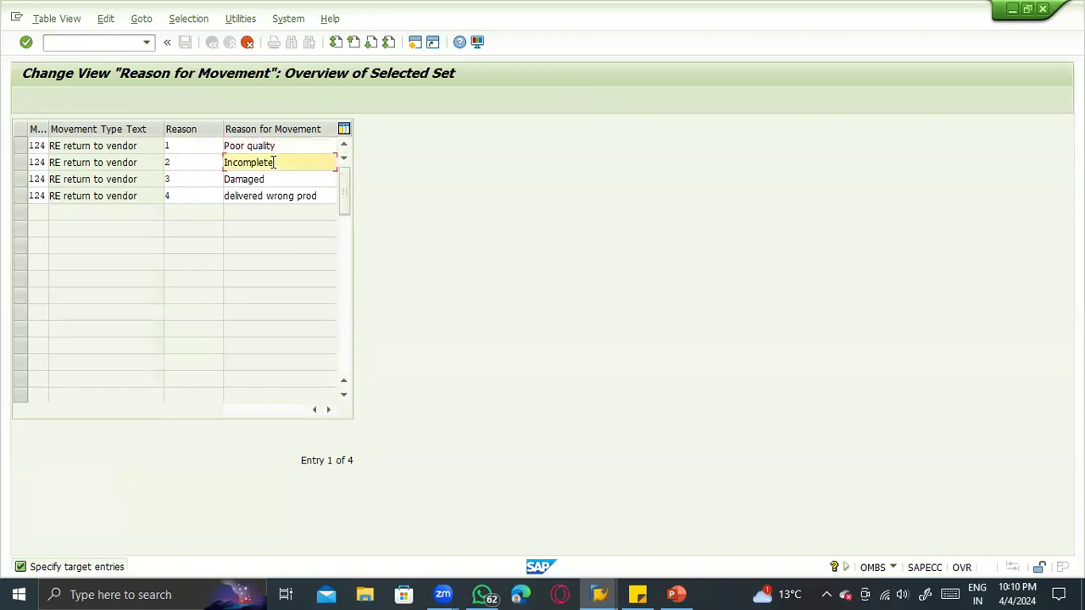
click(268, 178)
click(262, 195)
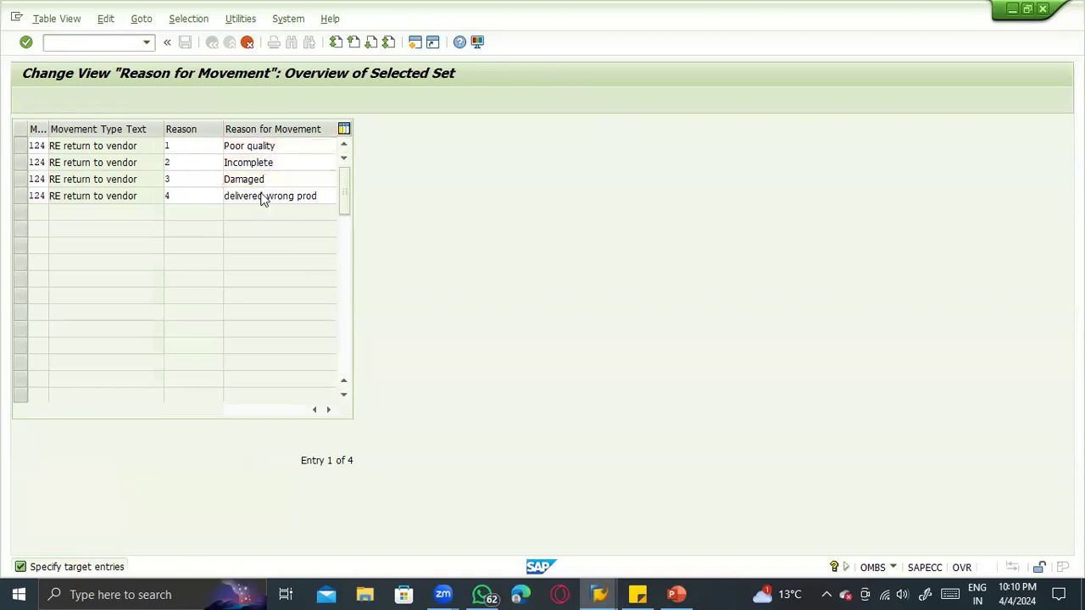
key(Return)
key(ctrl+s)
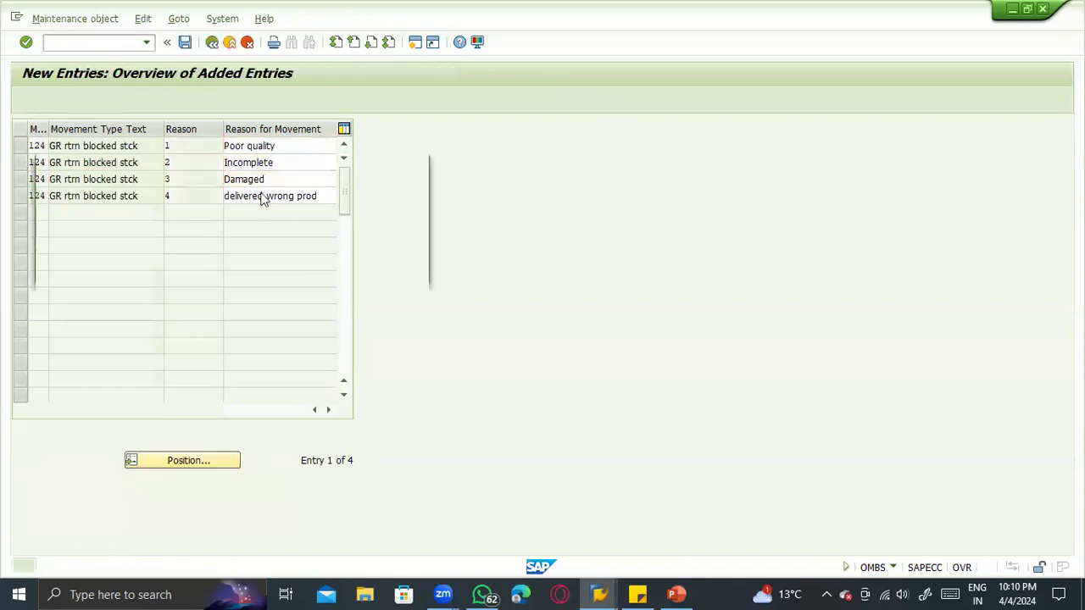
key(Return)
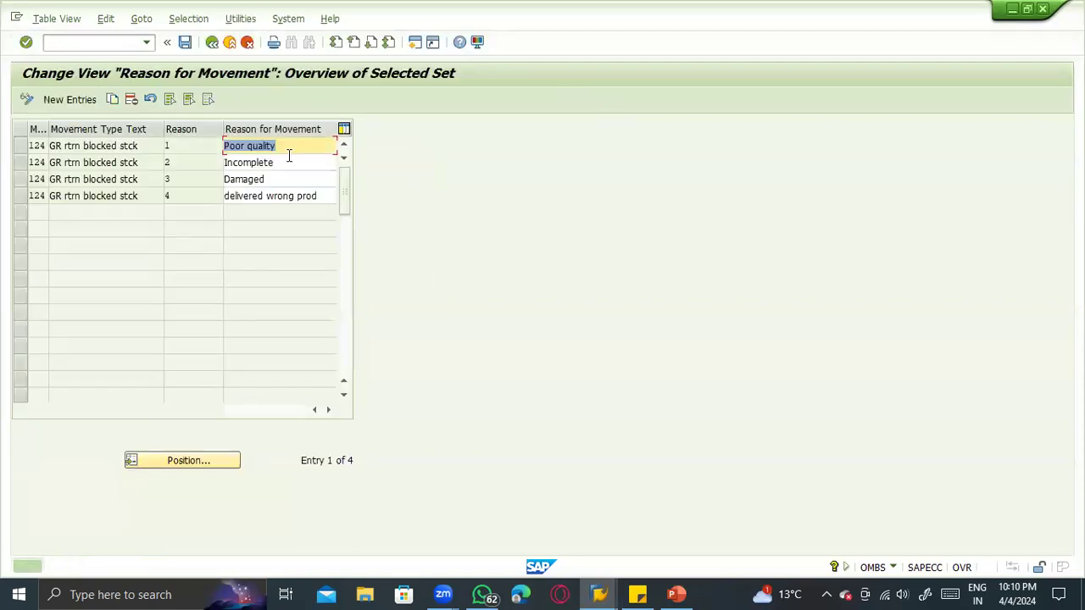
- Leave the Reason for Movement customizing and the field help to return to the open return delivery
click(212, 42)
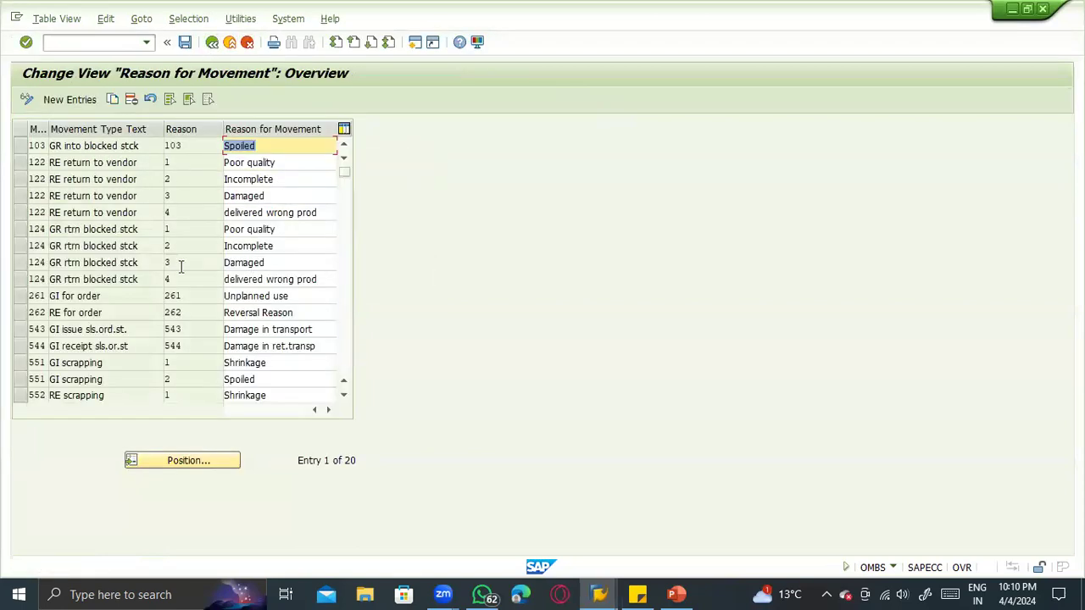
click(212, 42)
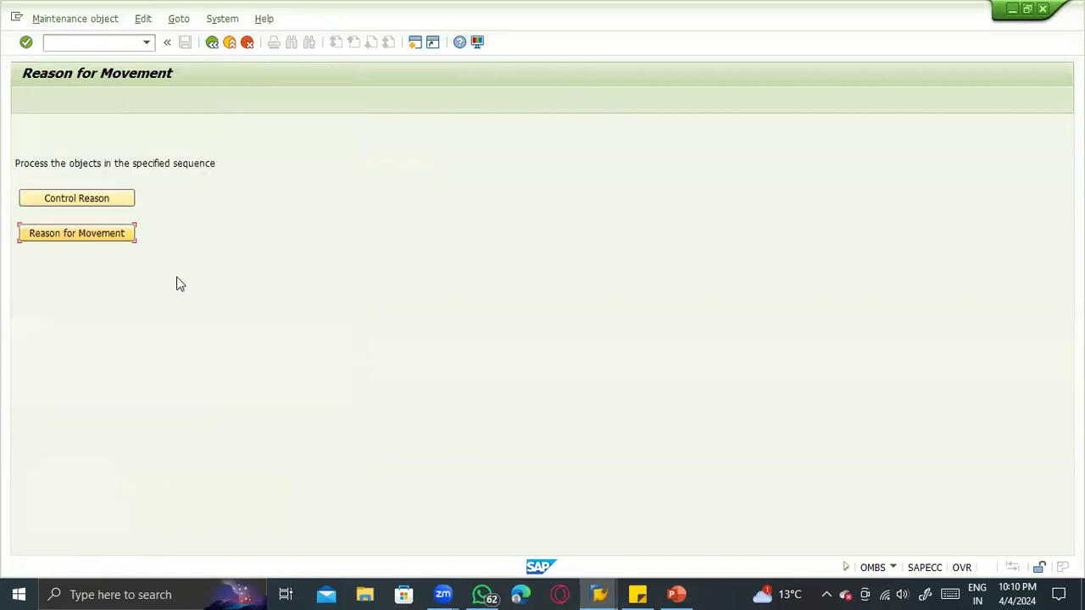
click(212, 43)
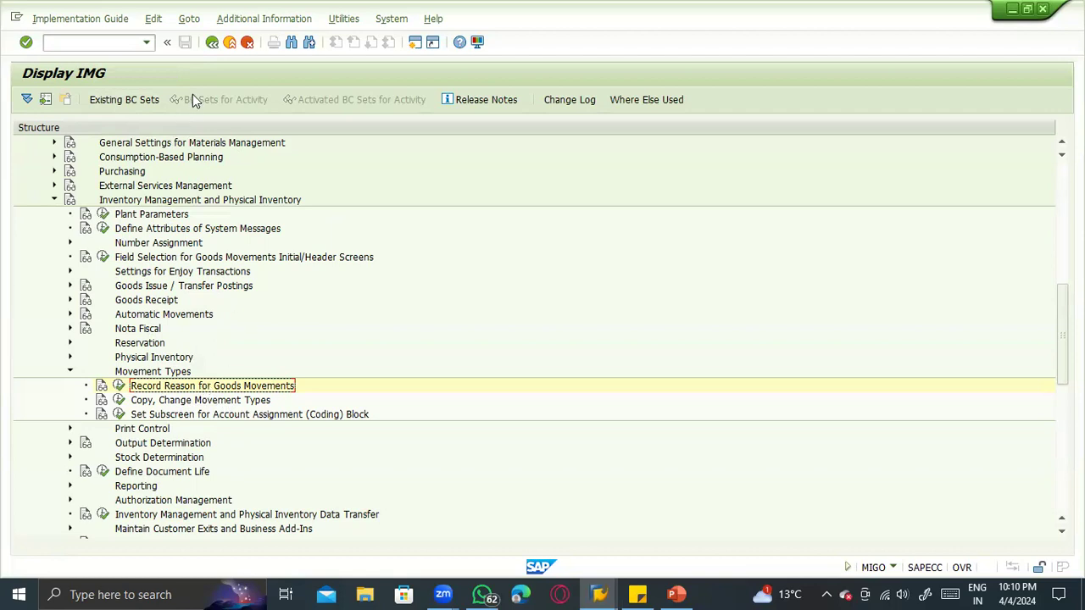
click(212, 43)
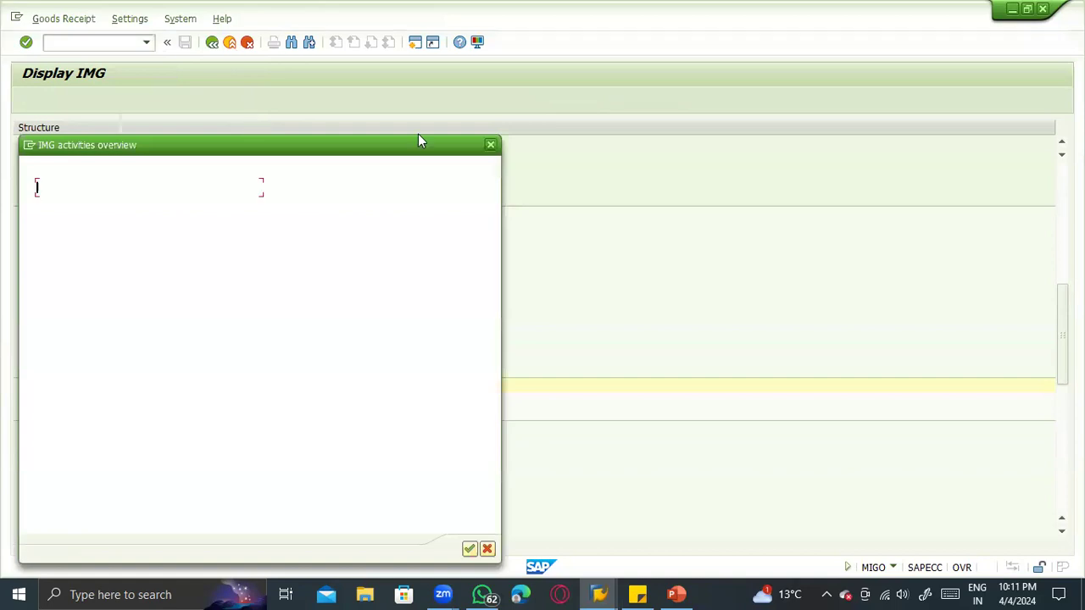
click(489, 147)
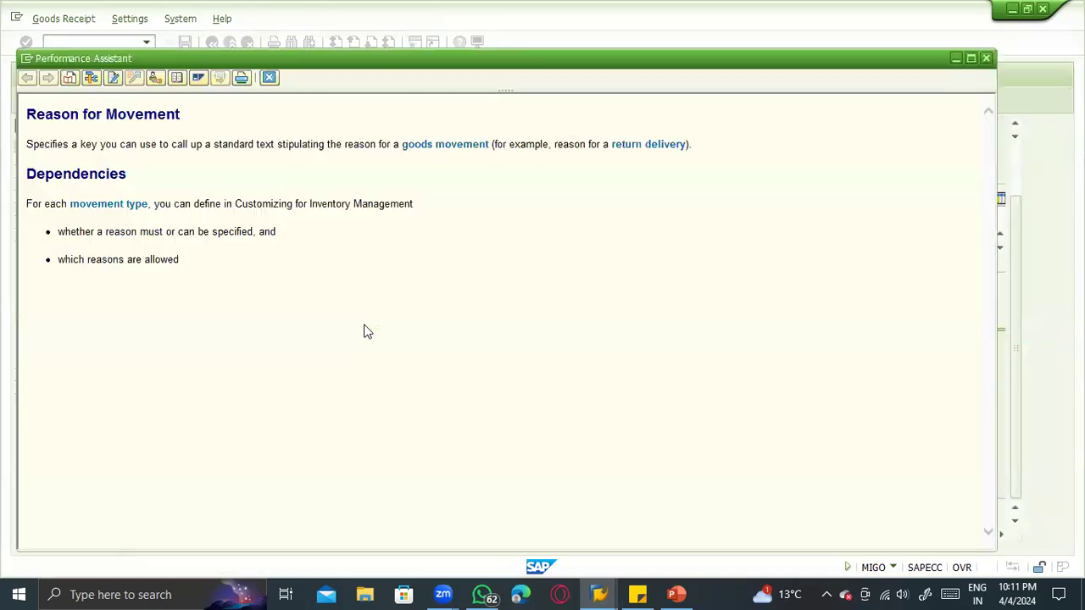
click(269, 77)
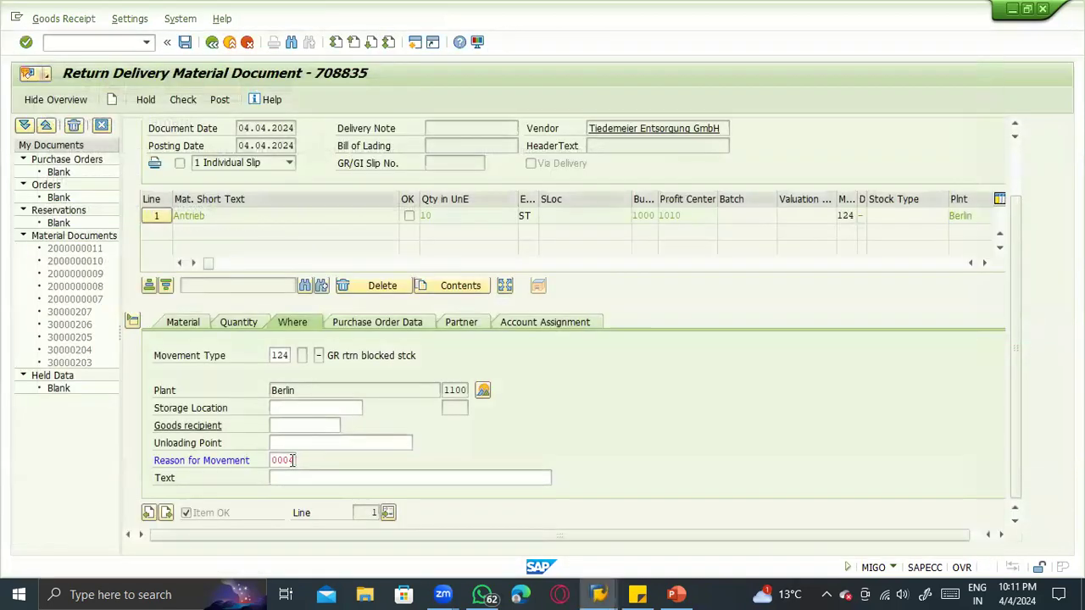
- Set the return item's reason for movement to 0004 delivered wrong prod, and check and post the return delivery
click(299, 461)
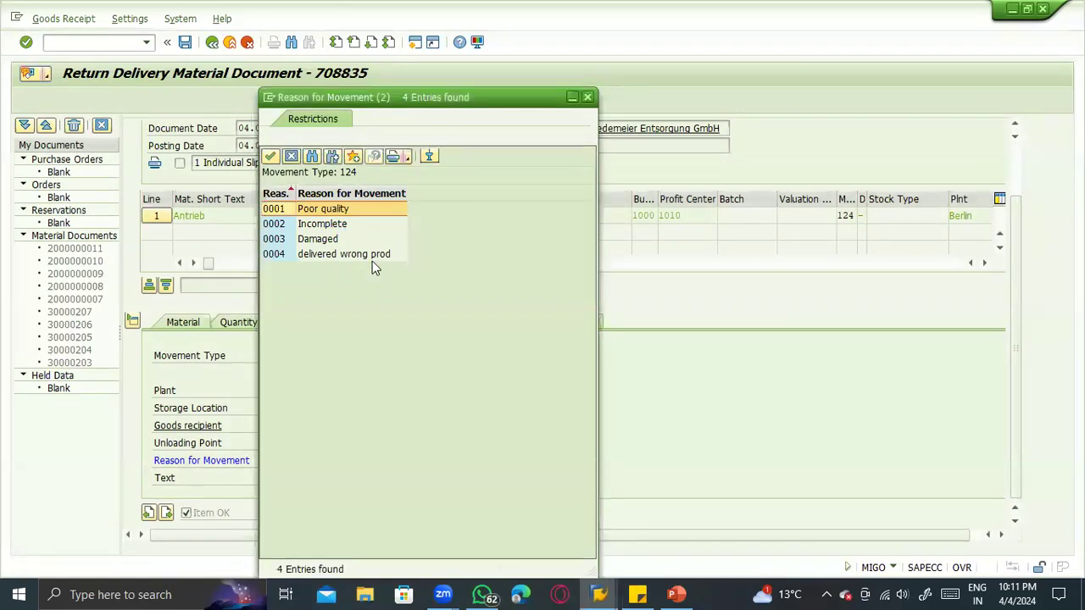
double_click(371, 255)
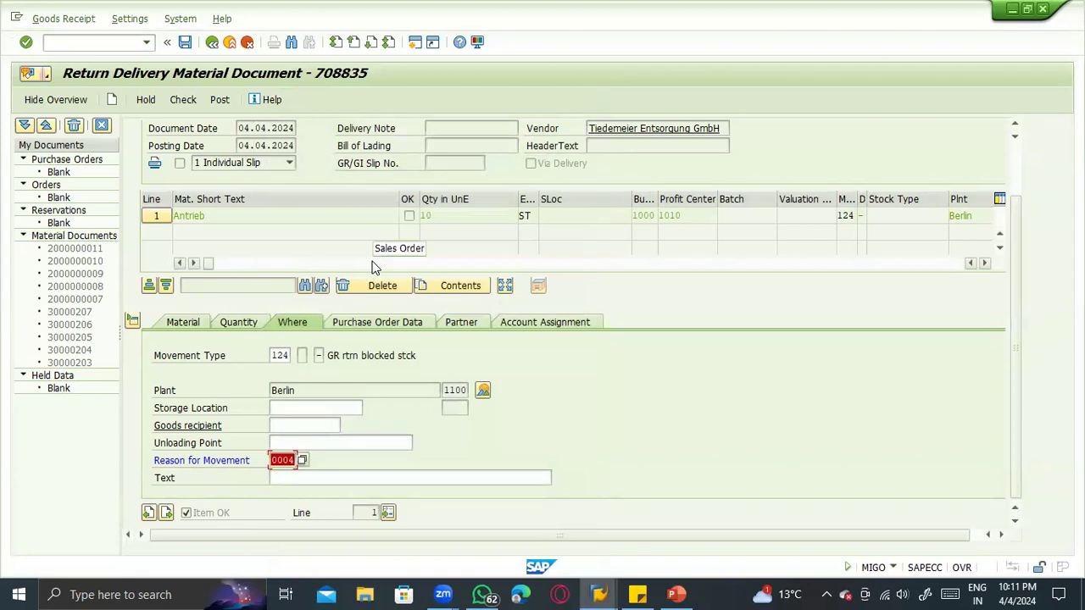
click(290, 459)
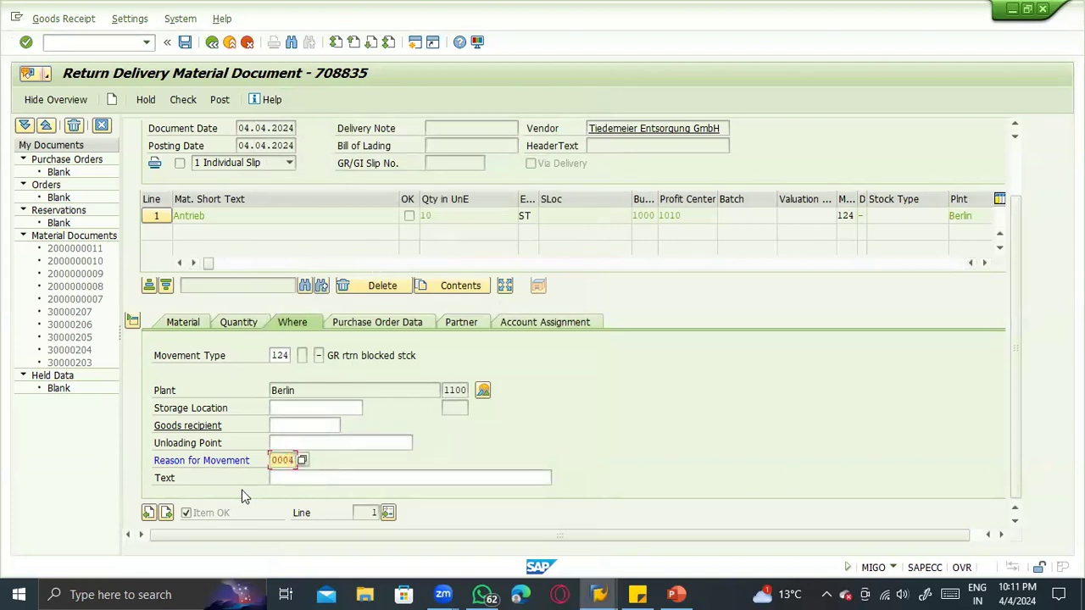
drag(272, 460, 301, 462)
key(Return)
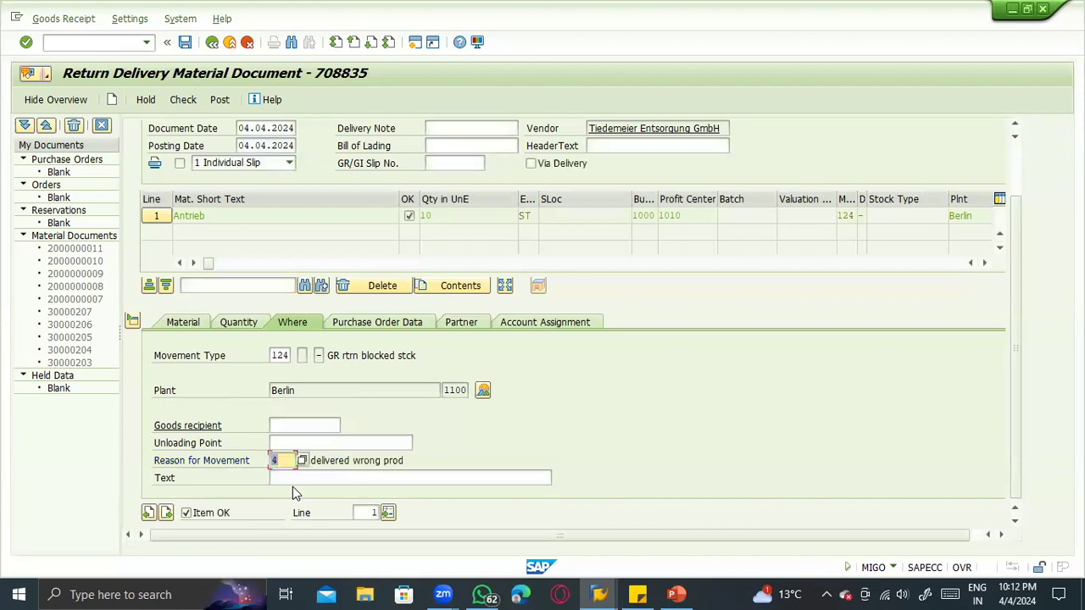
click(183, 100)
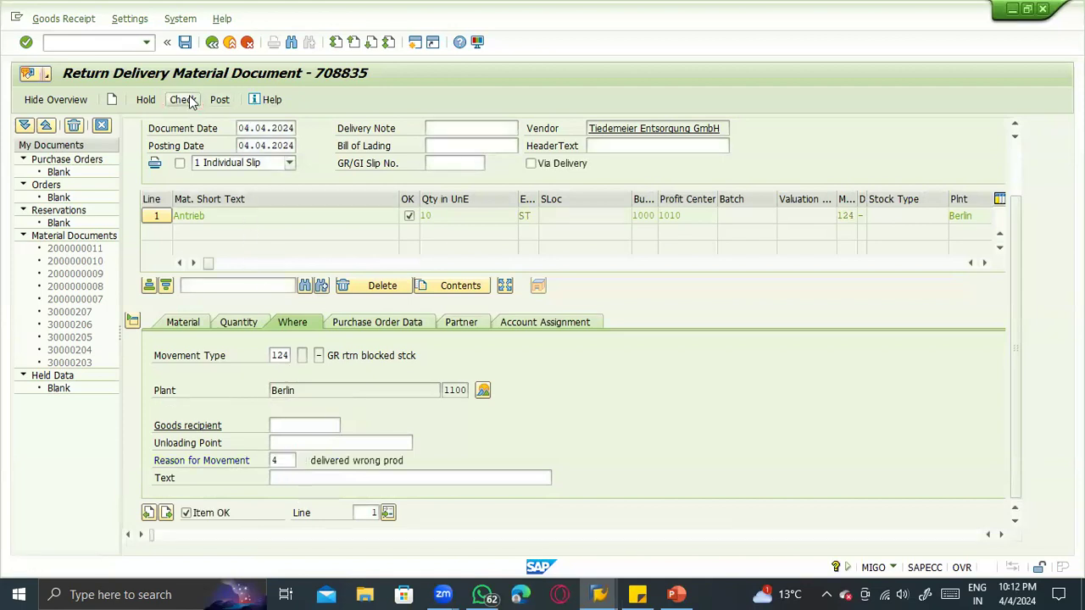
click(220, 99)
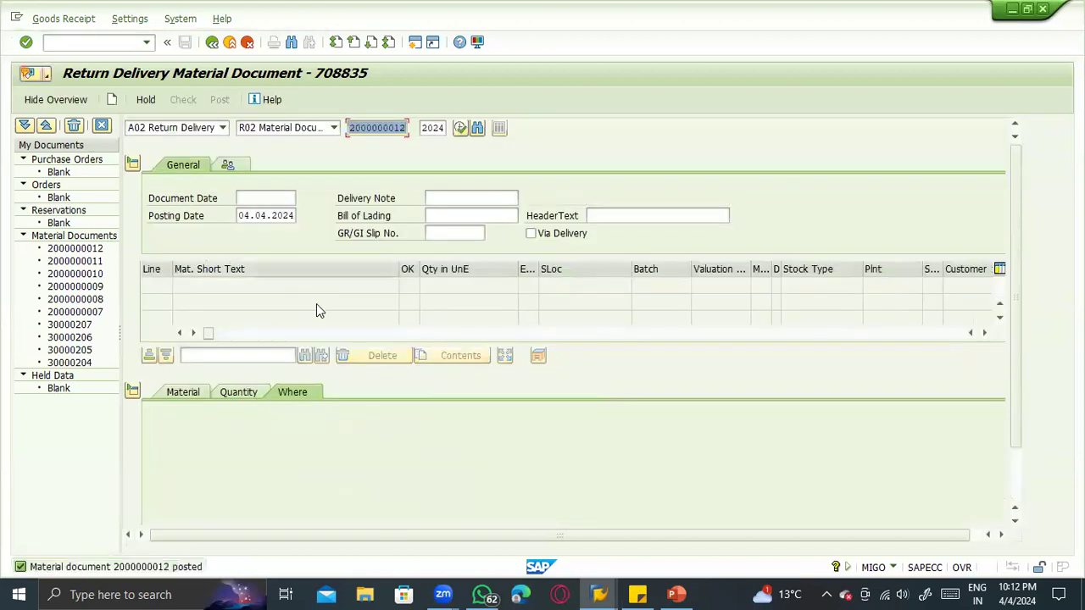
- Switch to the stock overview of material 100-200, refresh it and examine the GR blocked stock
key(alt+Tab)
key(alt+Tab)
key(alt+Tab)
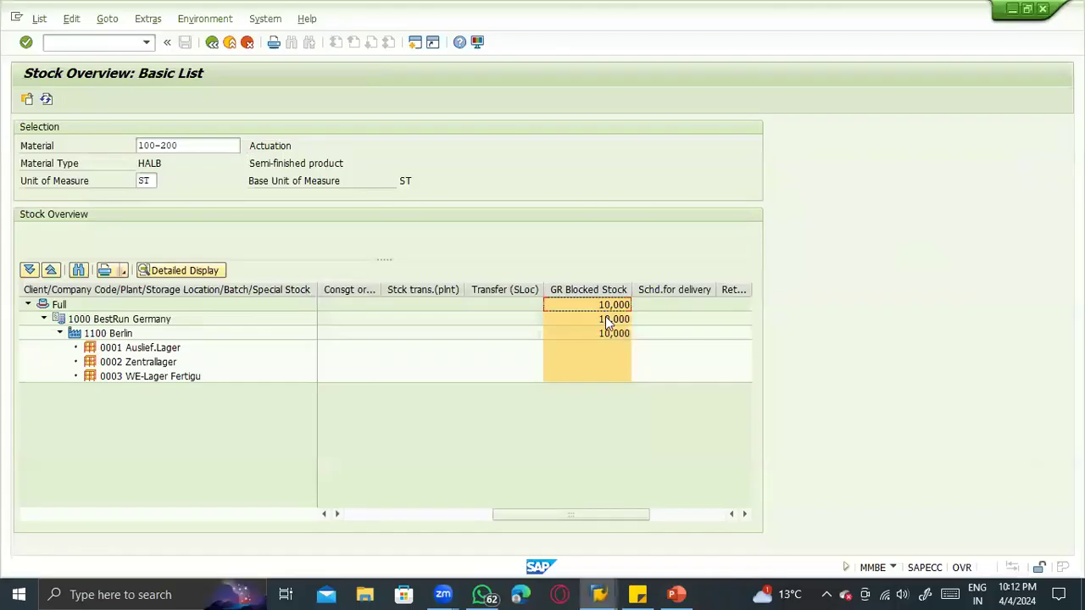
click(46, 100)
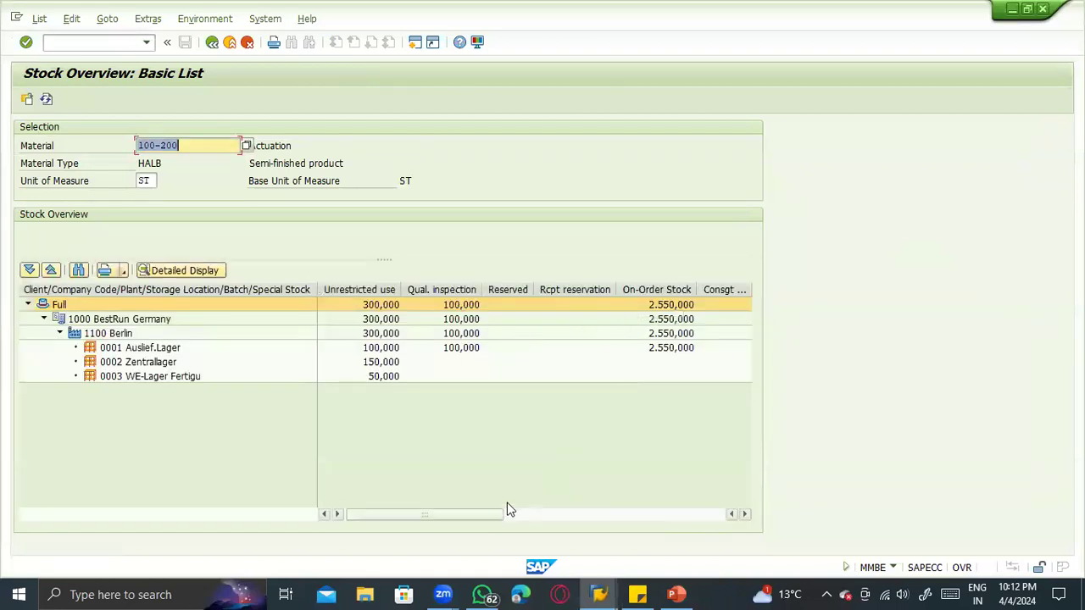
click(512, 515)
click(569, 289)
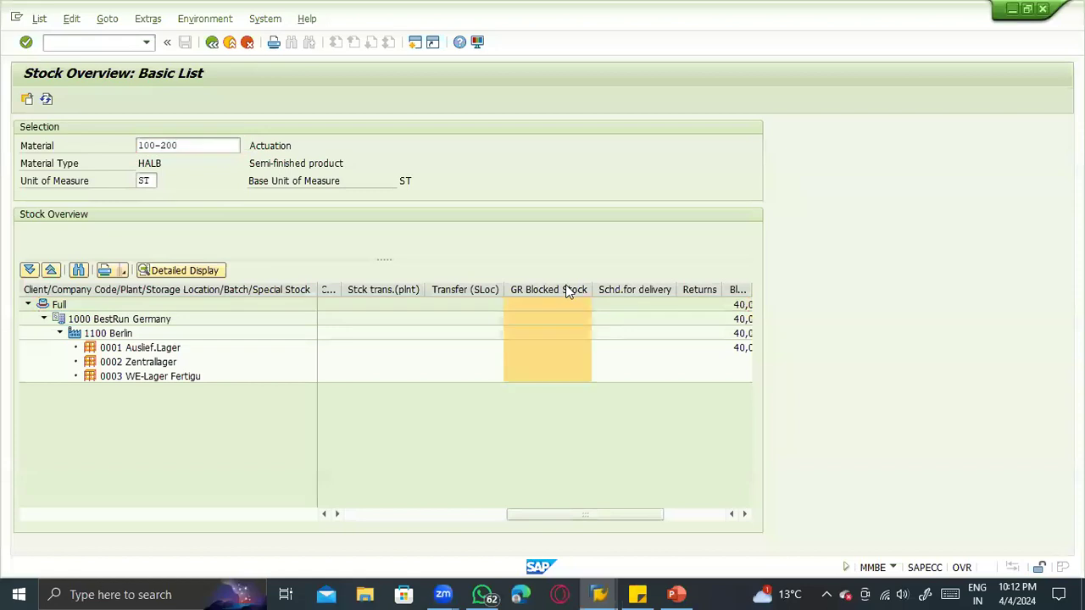
drag(507, 516, 317, 508)
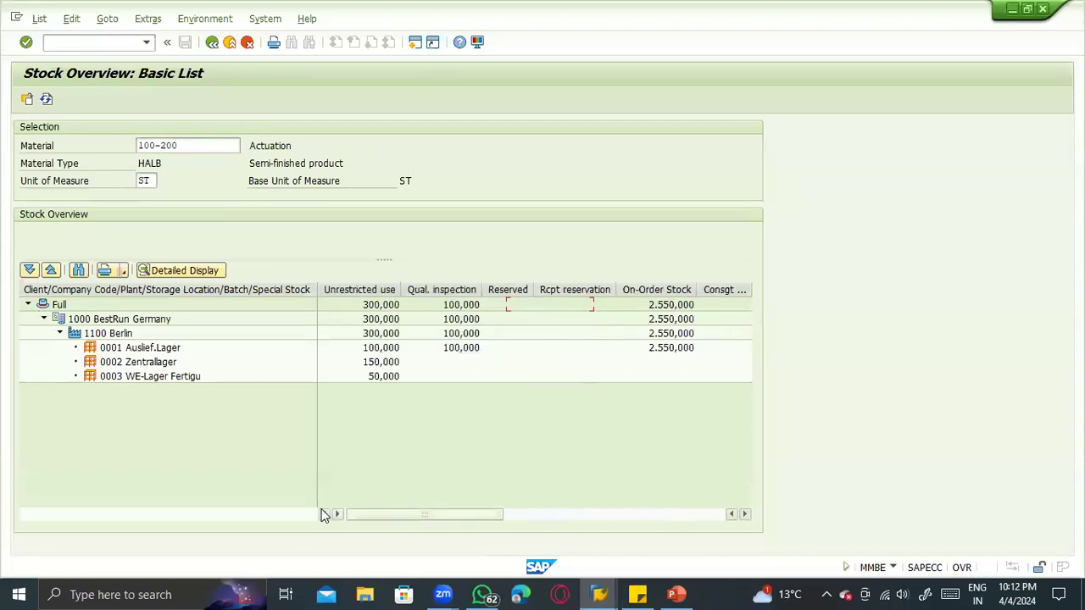
- Return to the goods movement transaction, display the posted return's material document and look up its FI documents
key(alt+Tab)
key(alt+Tab)
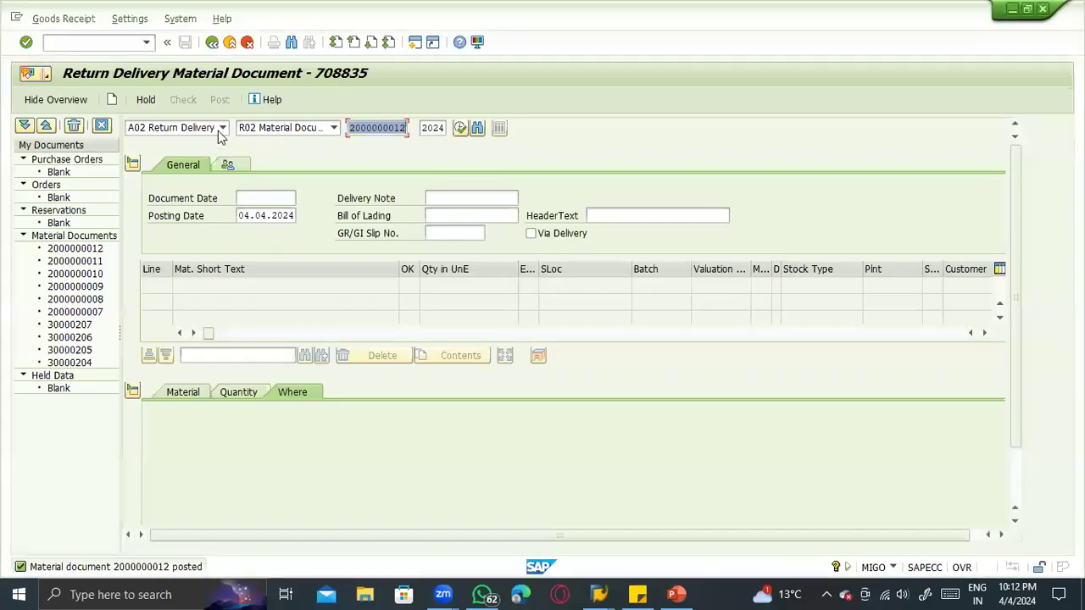
click(174, 127)
key(Return)
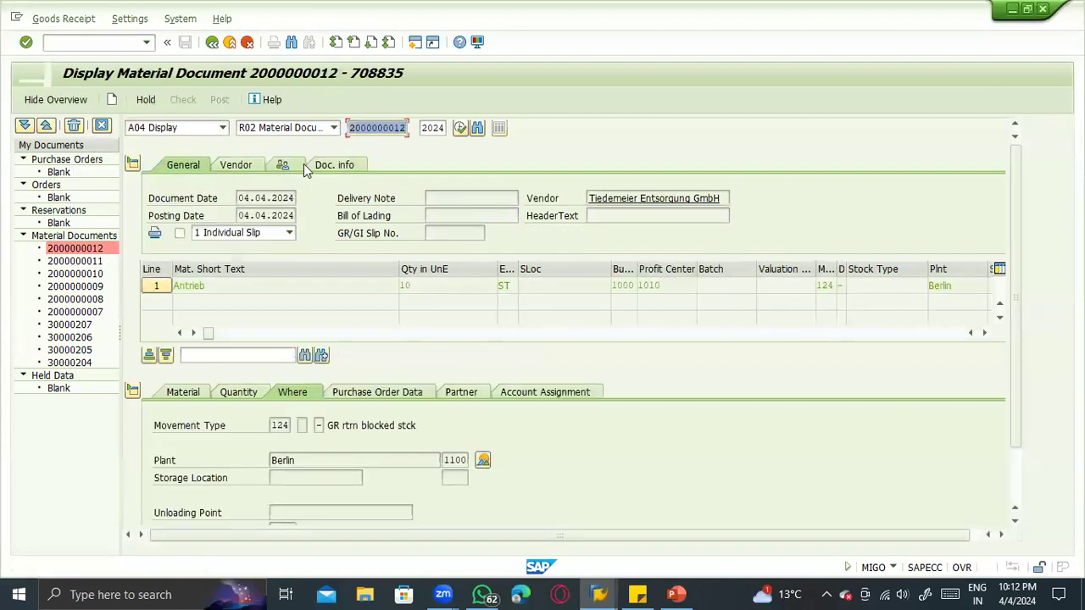
click(326, 165)
click(611, 198)
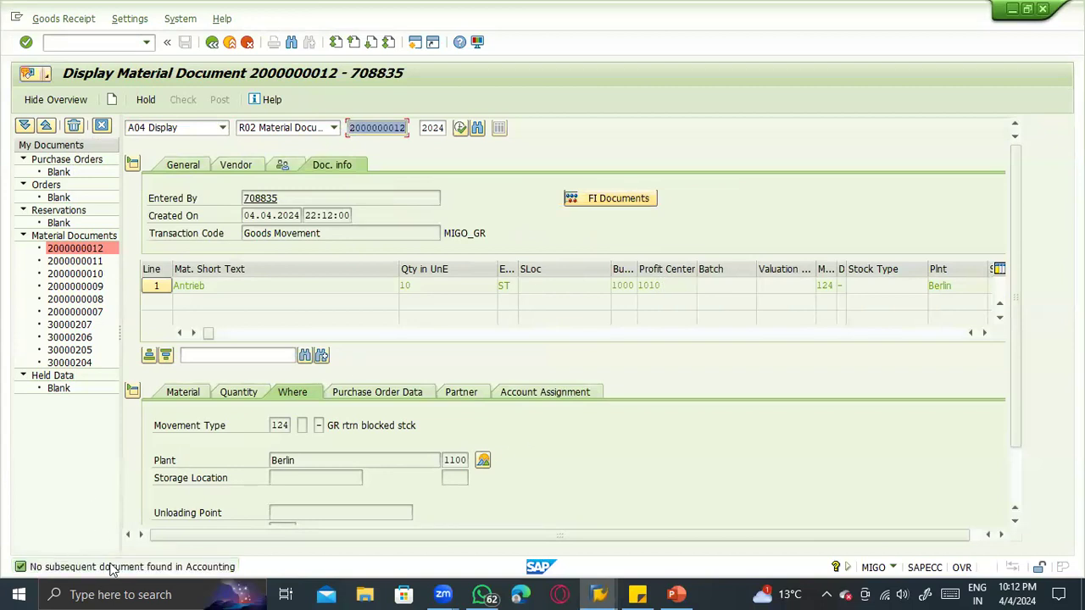
- Switch to PowerPoint and examine the return arrow from storage location 0001 to the vendor on the Inventory Management slide
key(alt+Tab)
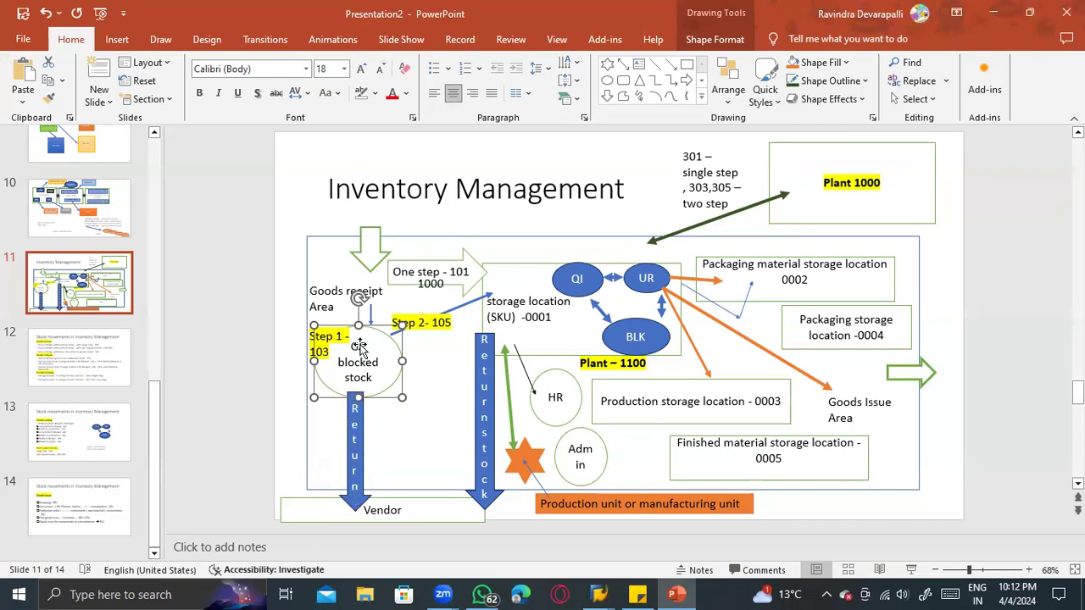
click(494, 336)
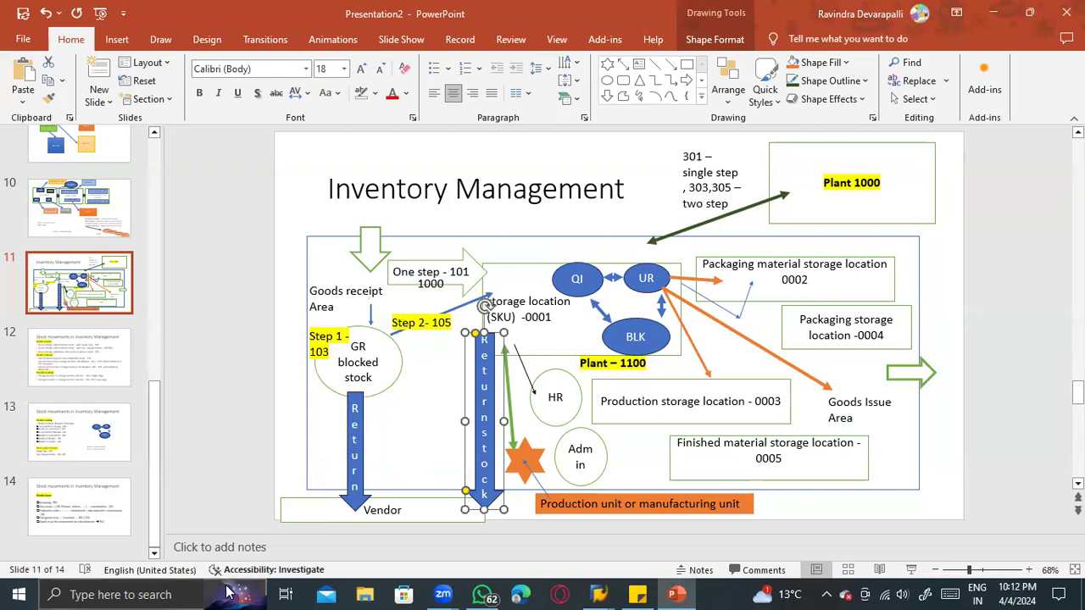
click(546, 344)
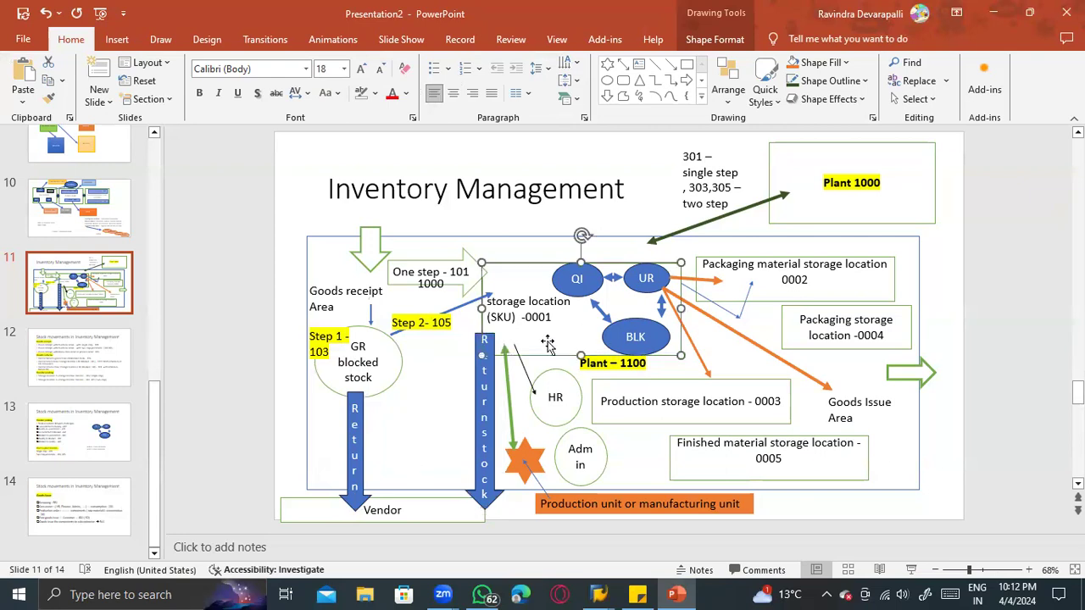
click(484, 429)
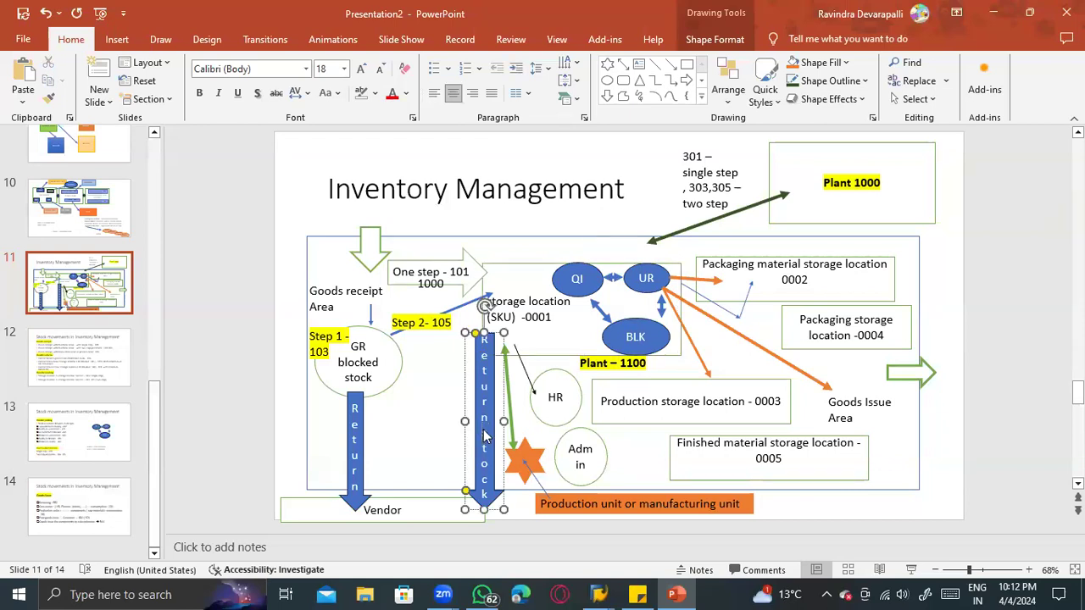
key(alt+Tab)
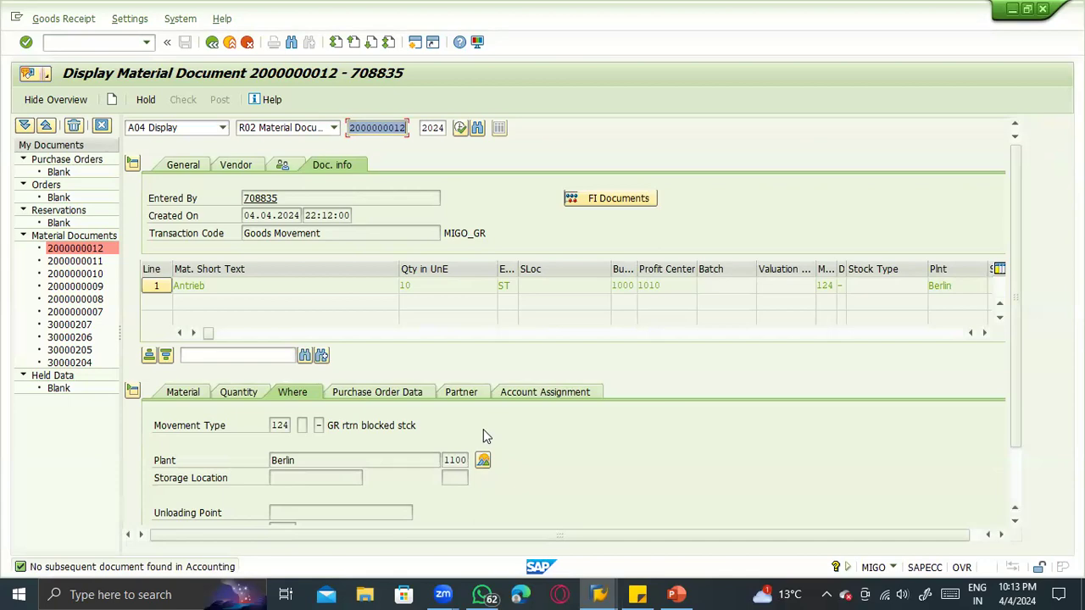
- Go to slide 12 in PowerPoint and review the vendor return entries for movement types 124 and 122
key(alt+Tab)
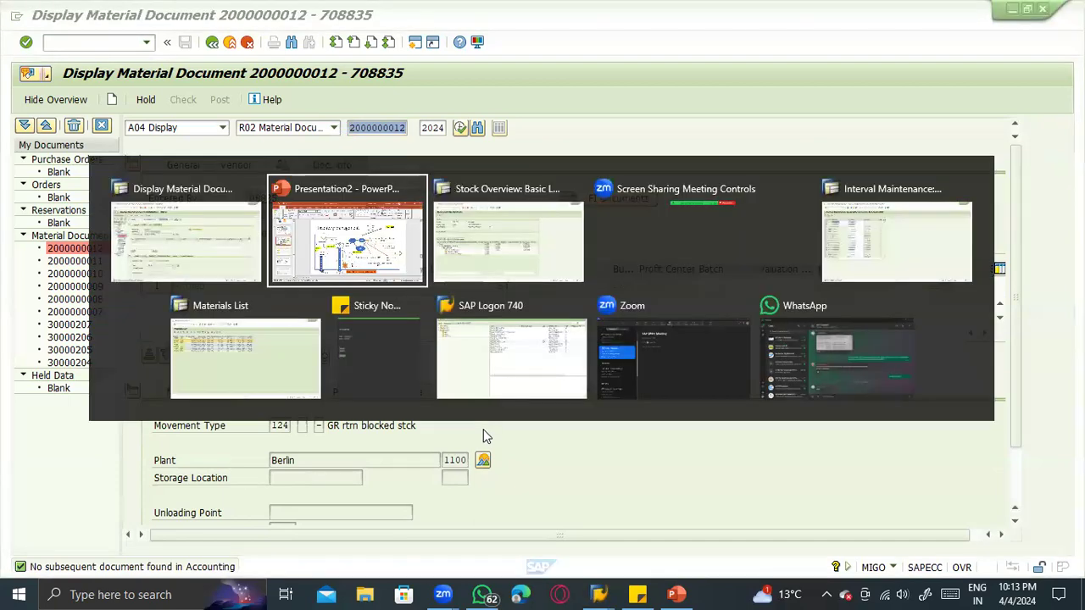
click(126, 352)
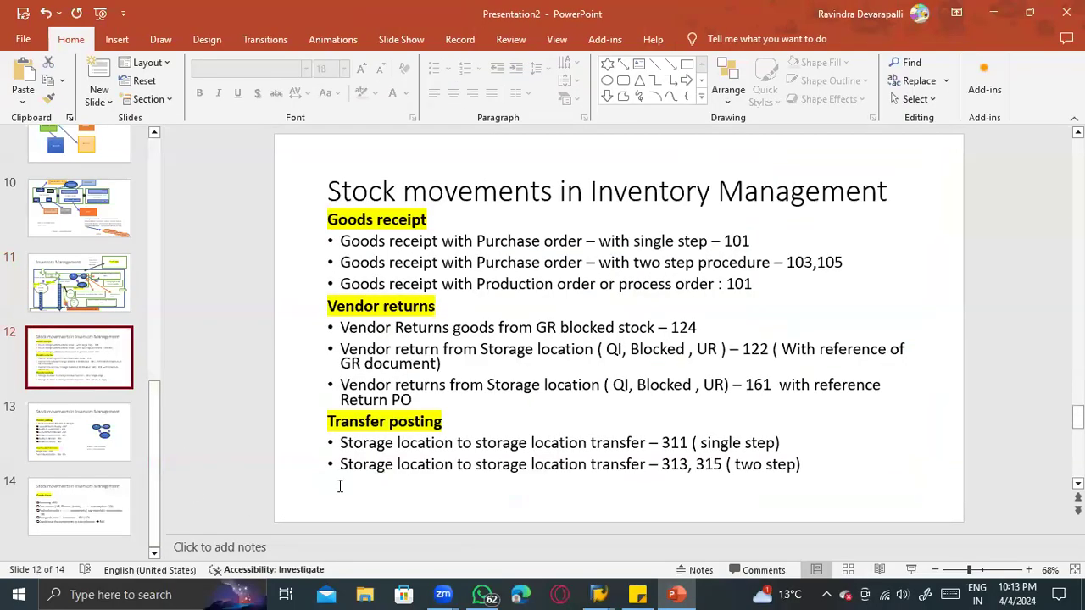
drag(706, 328, 561, 328)
click(769, 348)
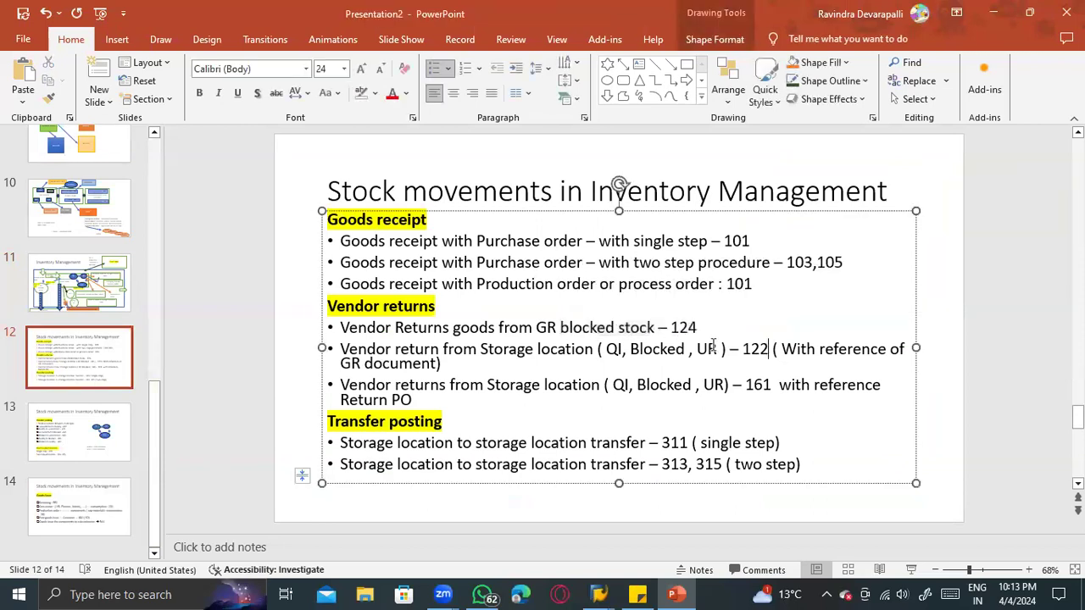
- Review the storage location return entries for movement types 122 and 161 on the stock movements slide
drag(768, 348, 535, 349)
click(770, 386)
drag(772, 385, 631, 386)
- Switch to the SAP material document session and start transaction ME21N for a new purchase order
key(alt+Tab)
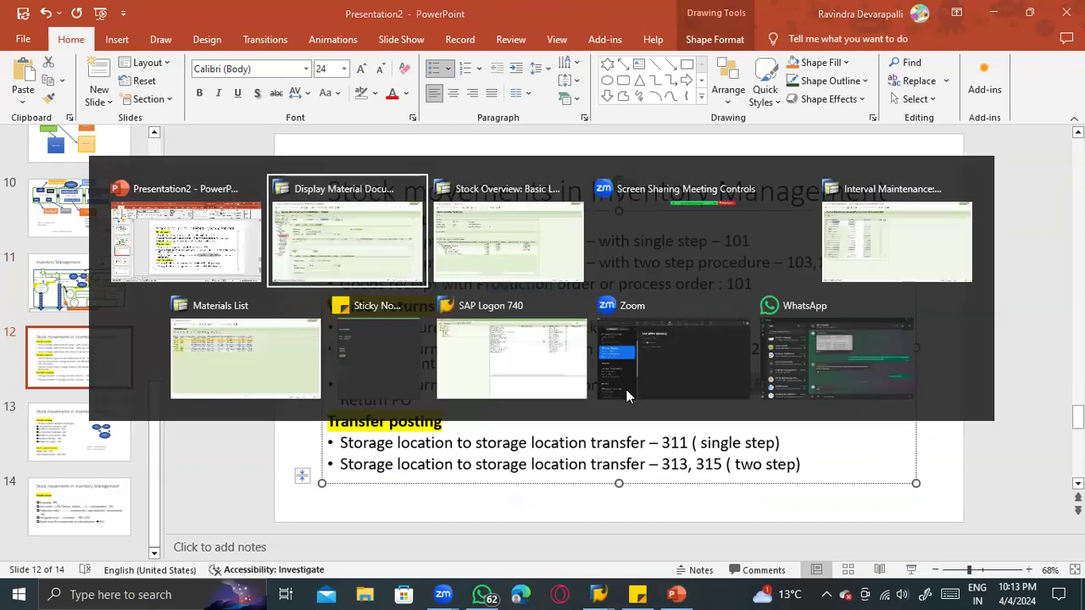
text(/nme21n)
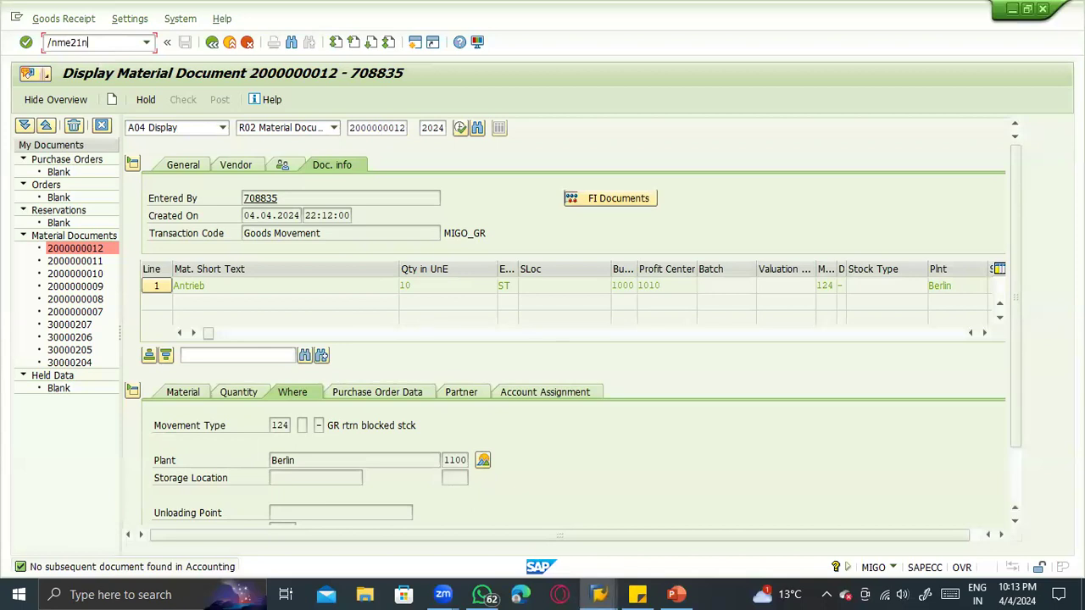
key(Return)
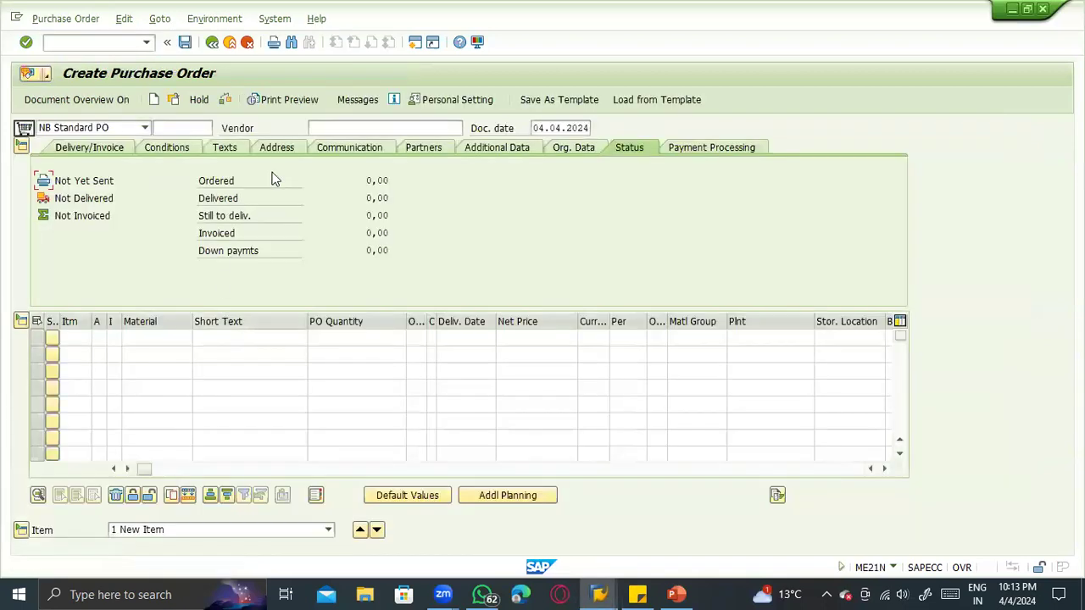
- Switch to PowerPoint, review the single-step goods receipt with purchase order entry, and return to the new purchase order
key(alt+Tab)
click(419, 242)
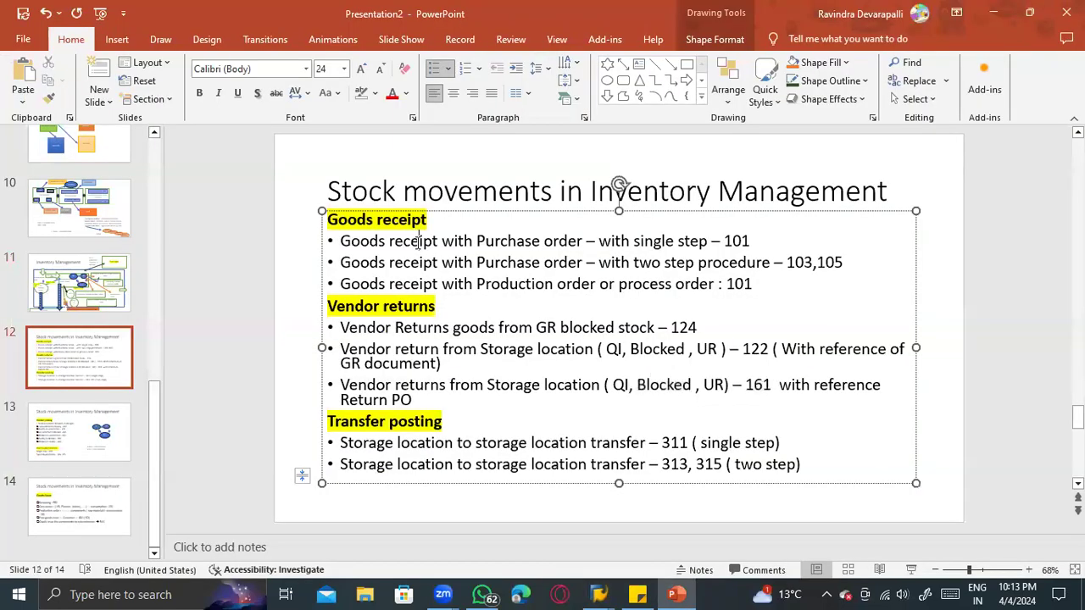
drag(572, 242, 583, 242)
key(alt+Tab)
- Enter vendor Tiedemeier Entsorgung GmbH with purchasing organization 1000, purchasing group 001 and company code 1000 in the purchase order header
click(344, 128)
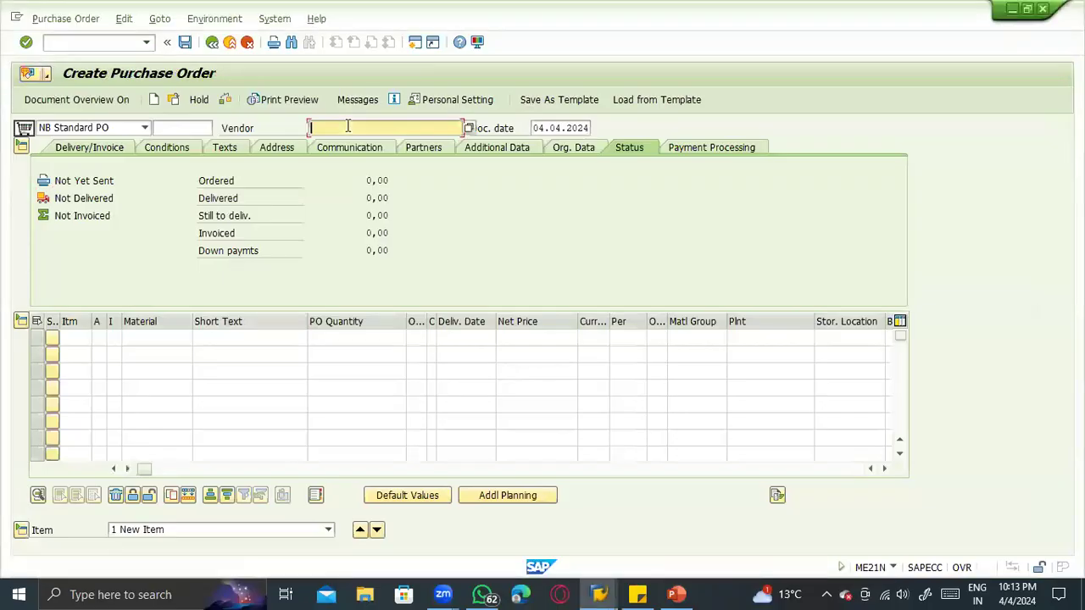
click(341, 142)
key(Return)
click(136, 181)
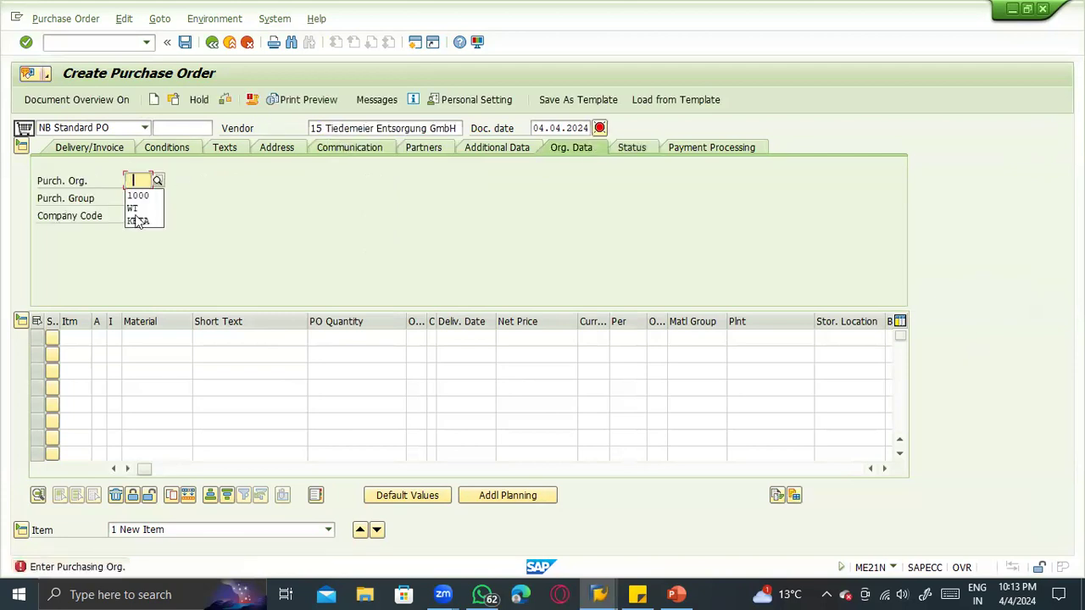
click(139, 196)
click(139, 196)
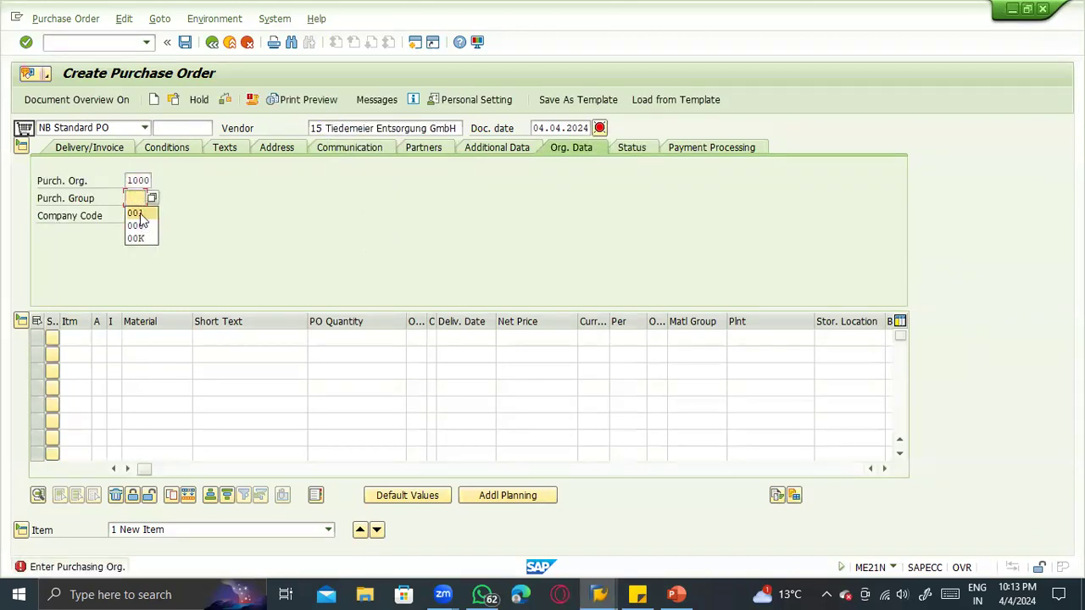
click(138, 213)
click(138, 215)
click(142, 231)
- Enter material 100-120 and plant 1100 in the first purchase order item
click(161, 337)
click(164, 356)
key(BackSpace)
key(BackSpace)
key(BackSpace)
key(BackSpace)
key(BackSpace)
key(BackSpace)
key(BackSpace)
key(BackSpace)
key(BackSpace)
key(BackSpace)
key(BackSpace)
key(BackSpace)
key(BackSpace)
key(BackSpace)
key(BackSpace)
key(BackSpace)
key(BackSpace)
key(BackSpace)
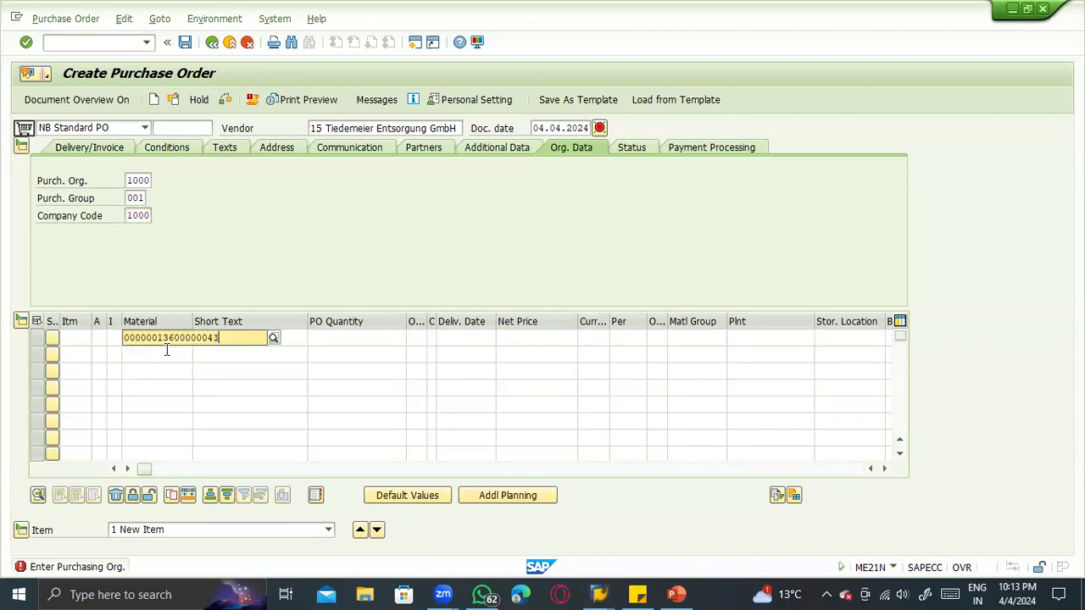
text(100-120)
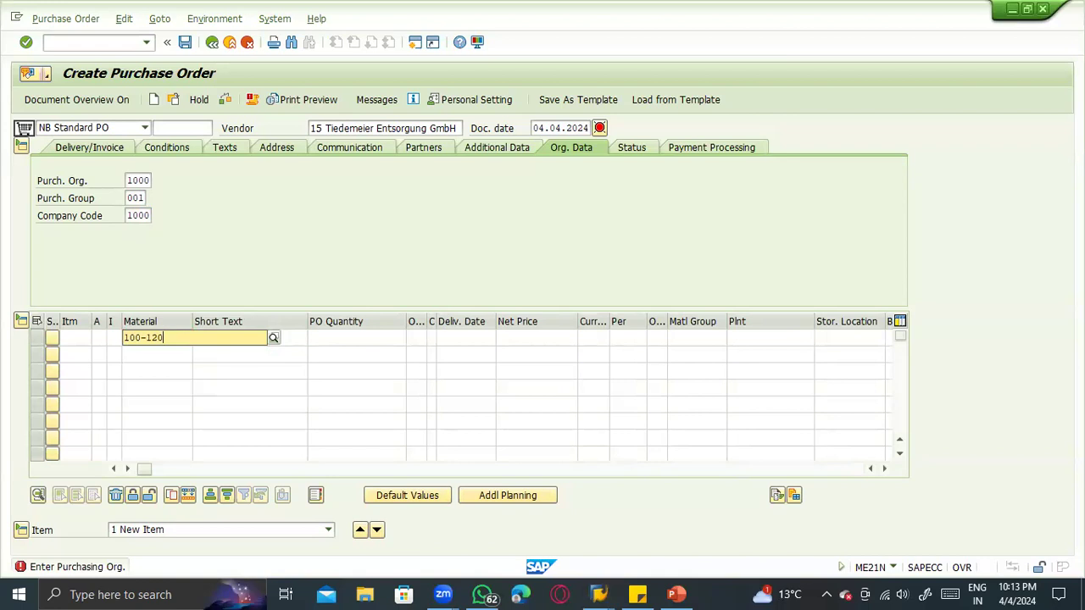
key(Return)
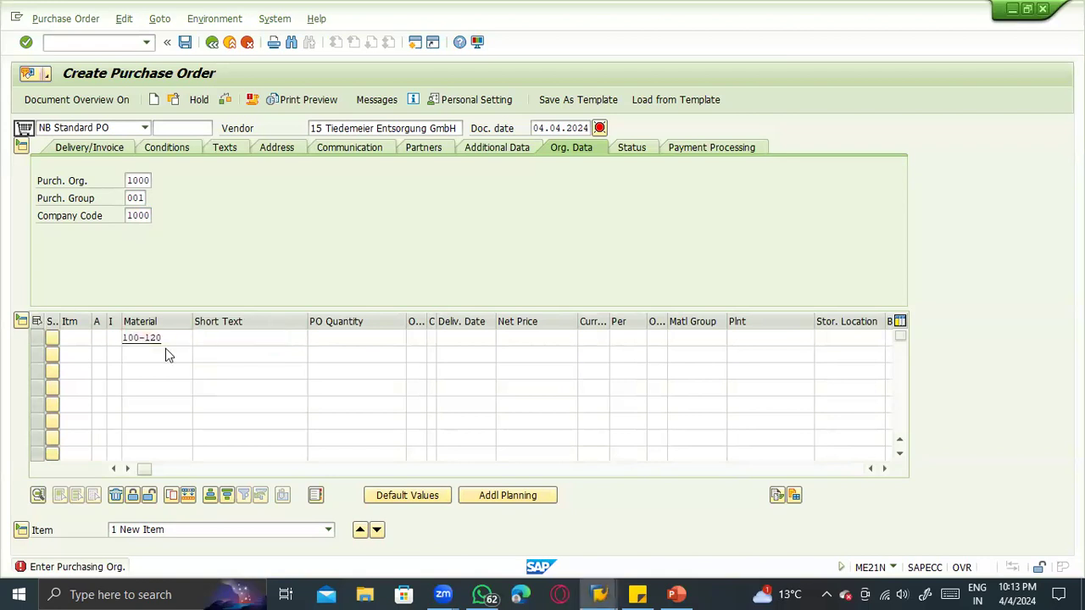
text(1100)
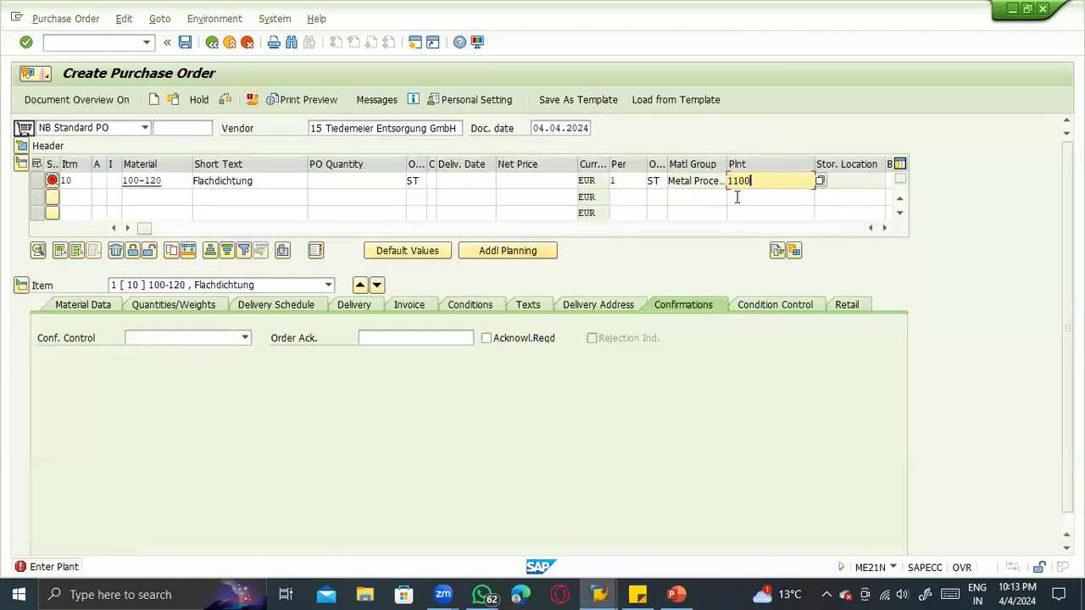
key(Return)
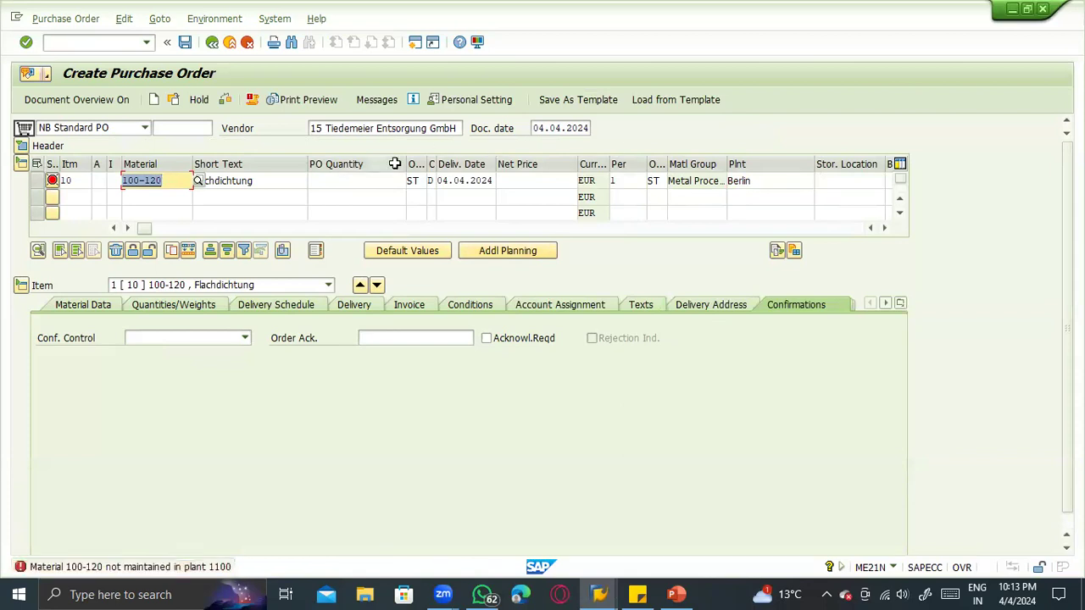
- Change the item's material to 100-200 and enter a PO quantity of 100
key(Tab)
key(Tab)
key(shift+Tab)
key(shift+Tab)
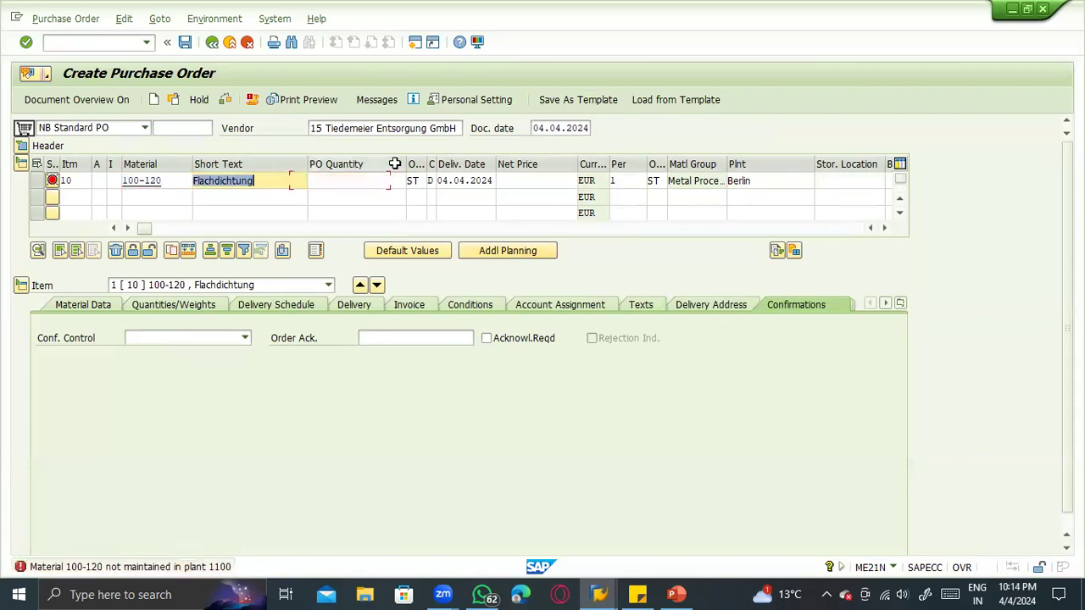
text(100-200)
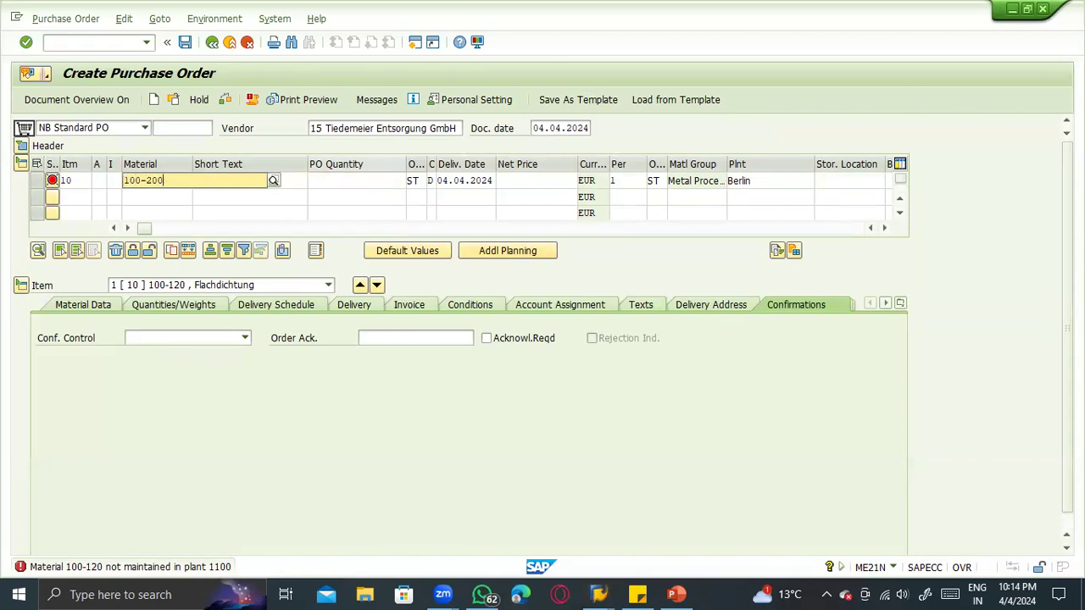
key(Return)
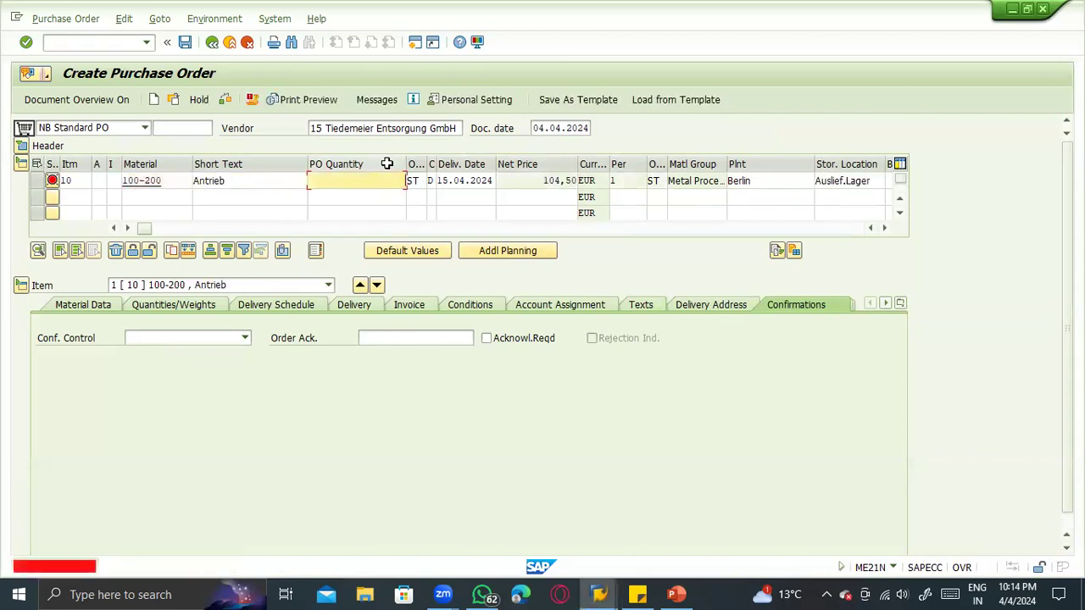
text(100)
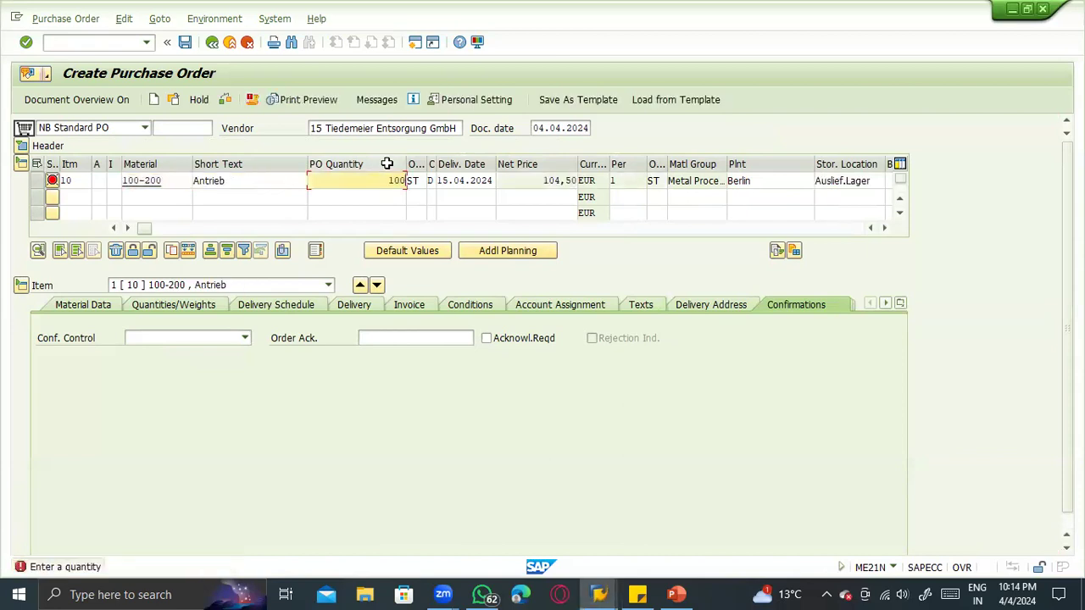
- Switch to the stock overview, check the unrestricted-use stock in storage location 0001, and return to the purchase order
key(alt+Tab)
key(alt+Tab)
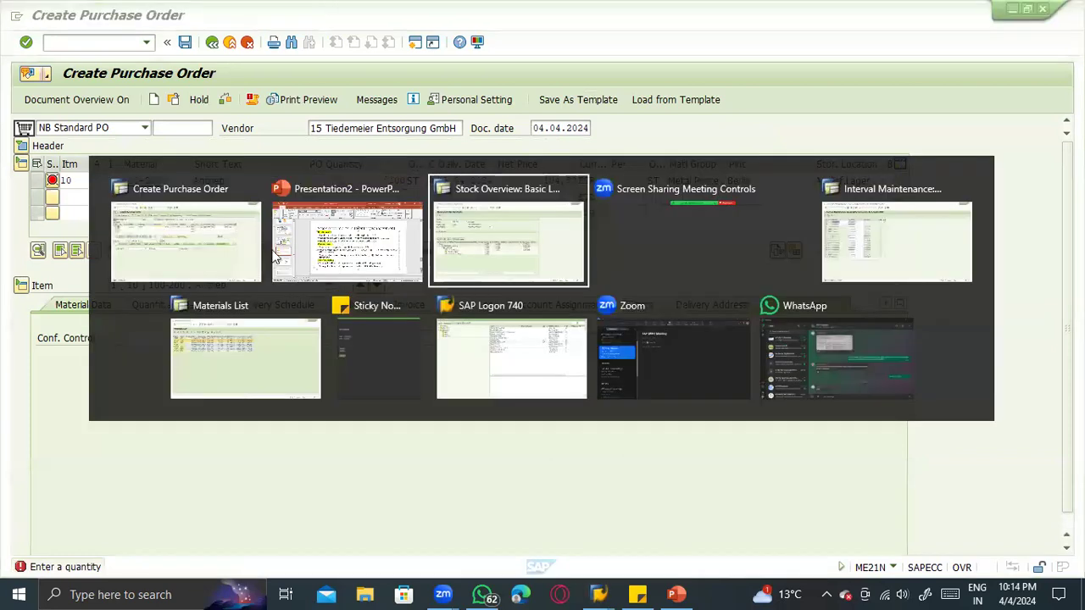
click(359, 347)
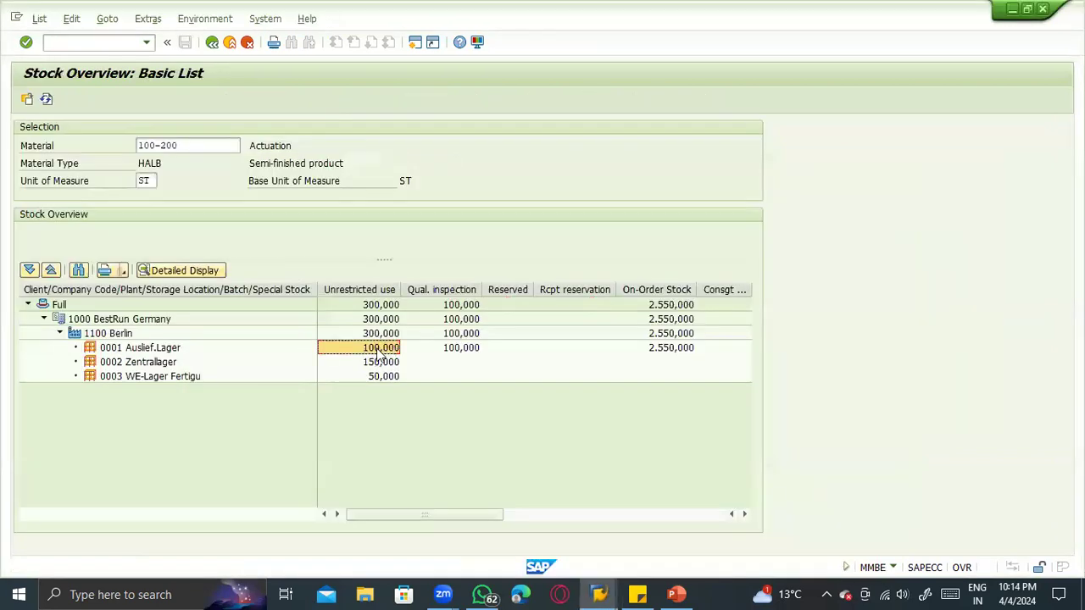
key(alt+Tab)
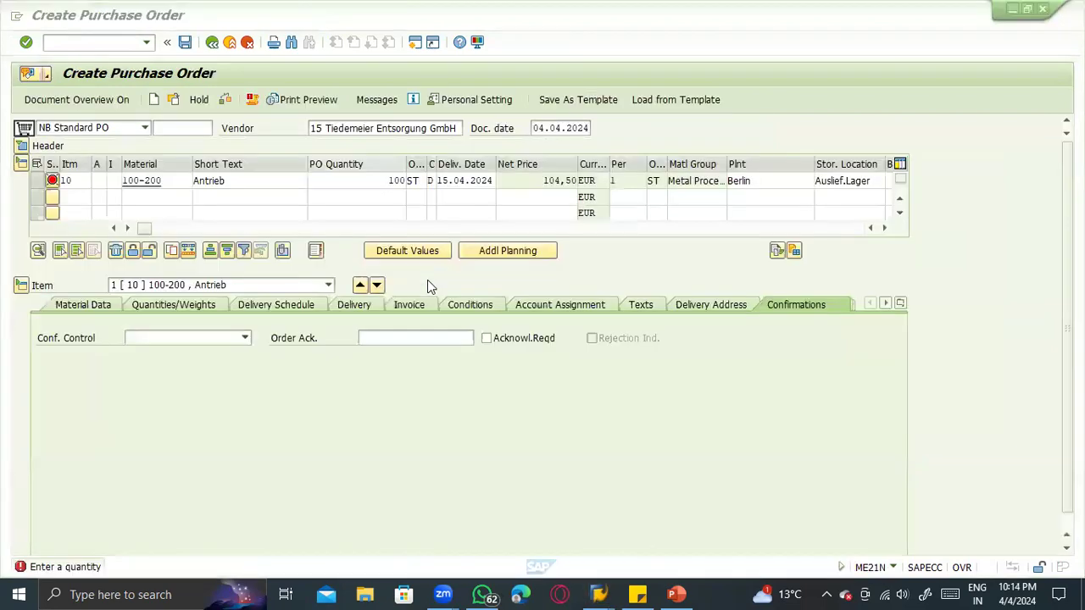
- Set the PO quantity of item 10 to 50
double_click(395, 181)
text(5)
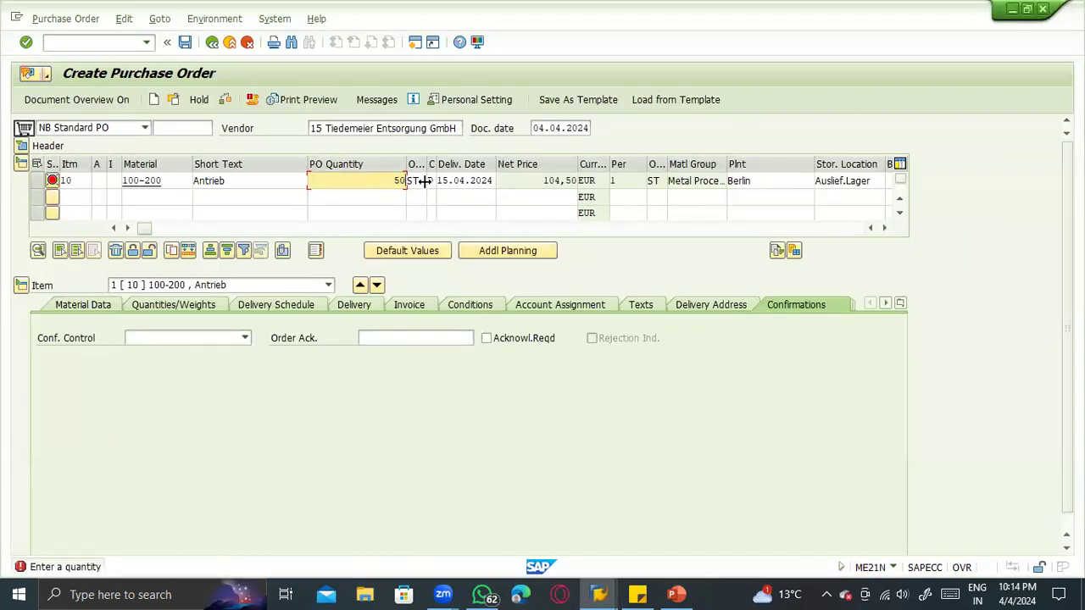
text(0)
key(Return)
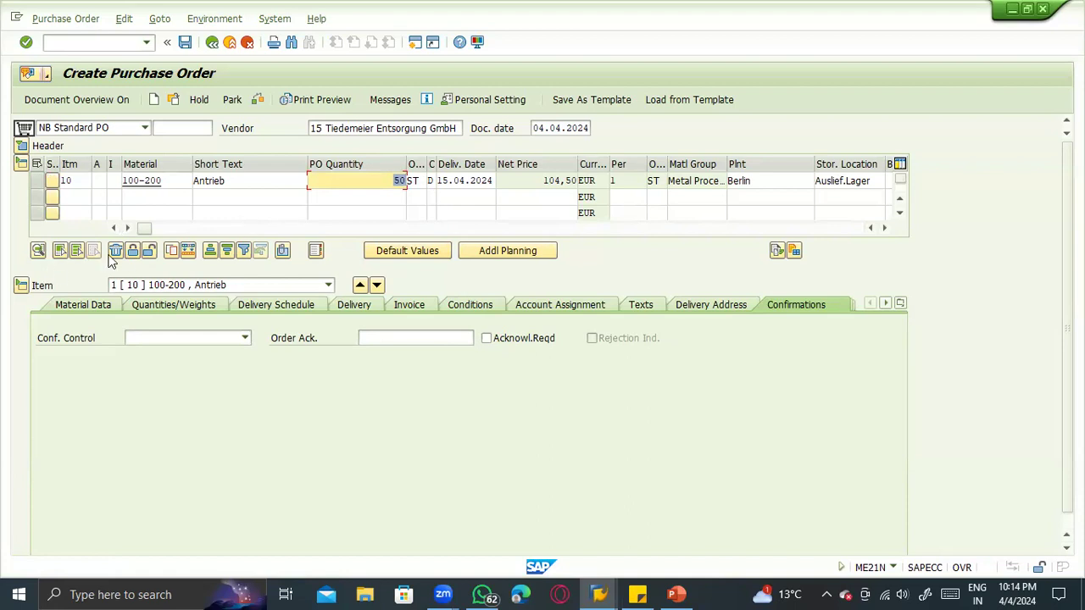
- Flag item 10 as a returns item, then check and save the purchase order
drag(143, 227, 413, 233)
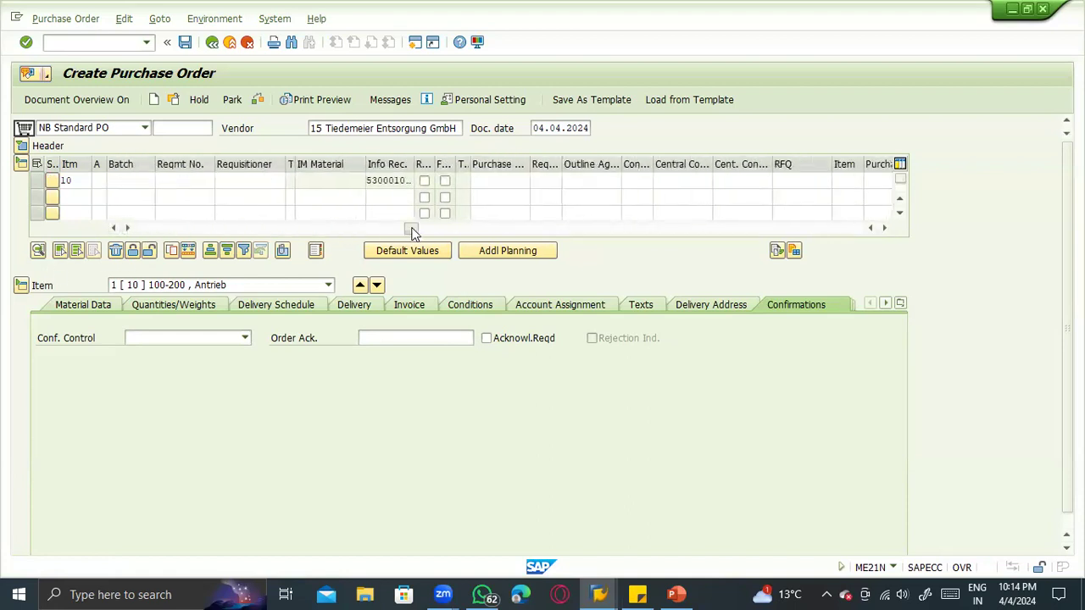
drag(434, 164, 512, 164)
click(463, 180)
click(258, 100)
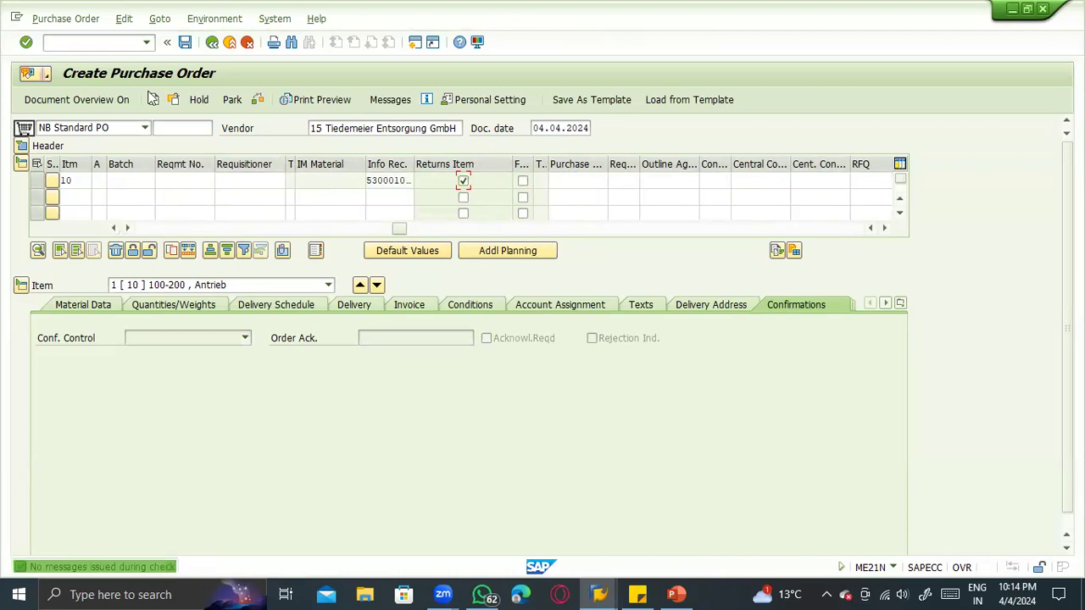
click(133, 305)
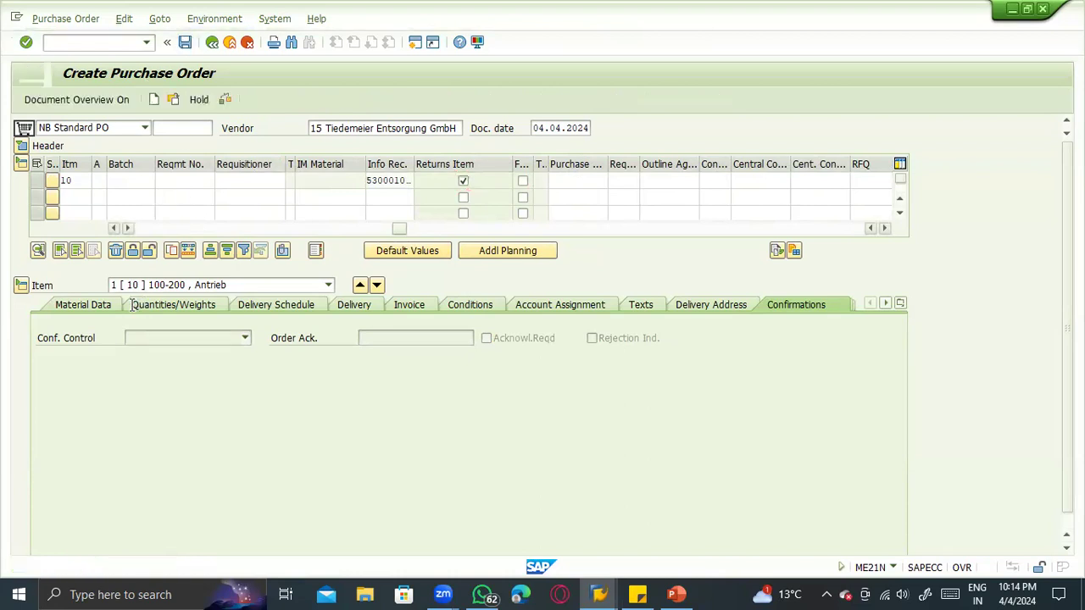
- Open the newly saved return purchase order and copy its document number
click(173, 100)
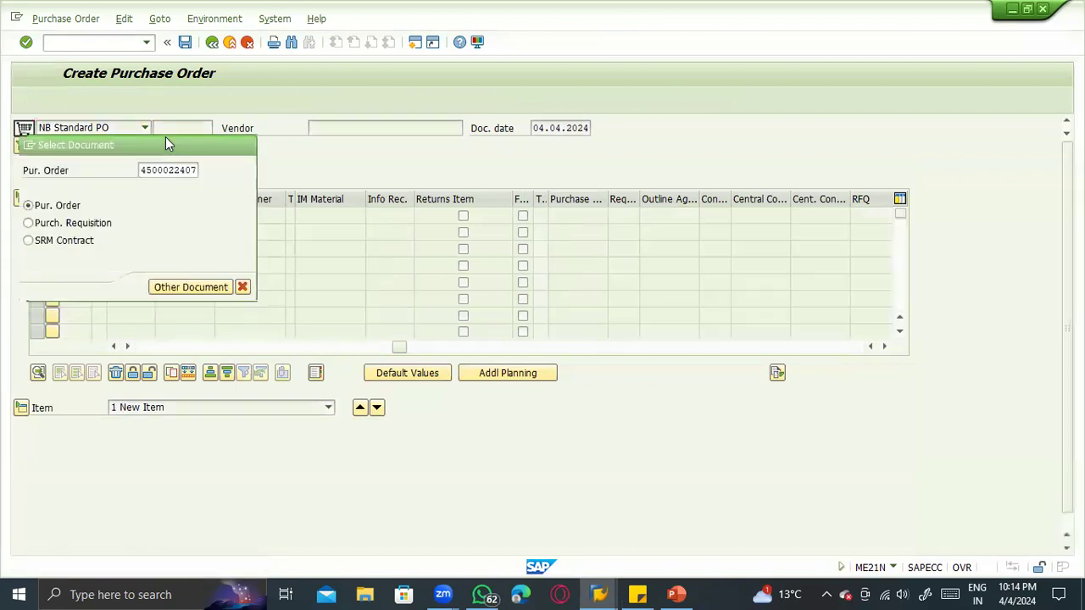
key(Return)
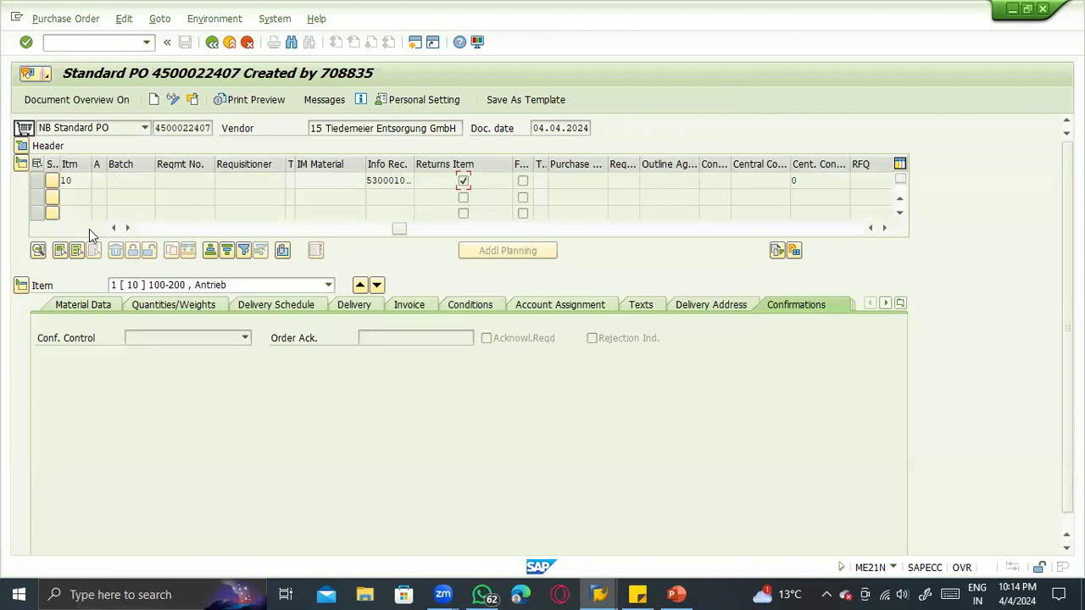
drag(156, 128, 223, 128)
key(ctrl+c)
- Open transaction MIGO, choose Goods Receipt with reference to Purchase Order, and enter the copied purchase order number
click(73, 42)
key(Return)
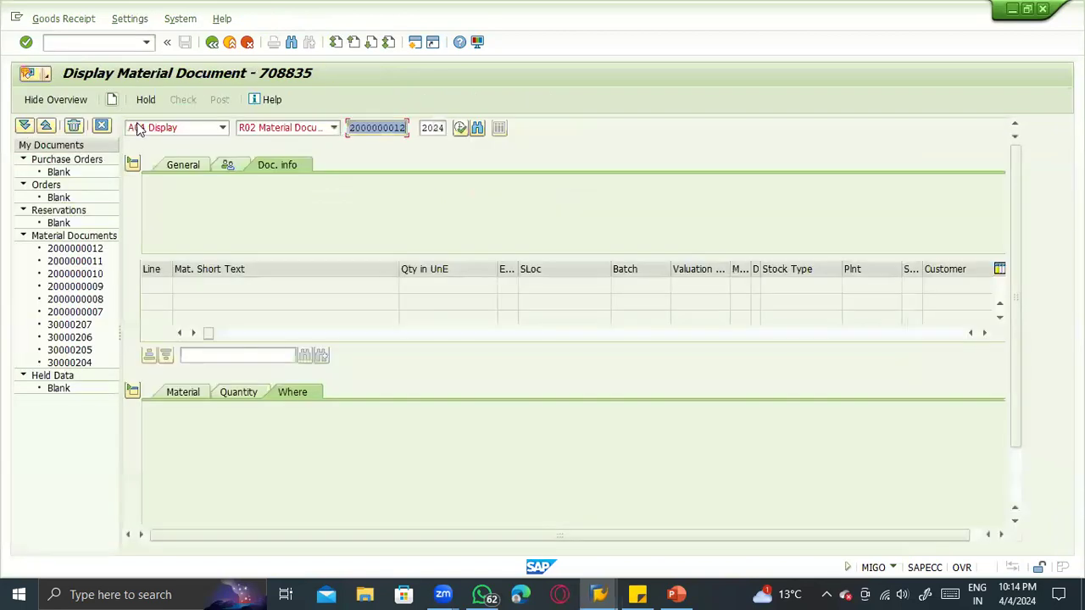
click(138, 127)
click(148, 166)
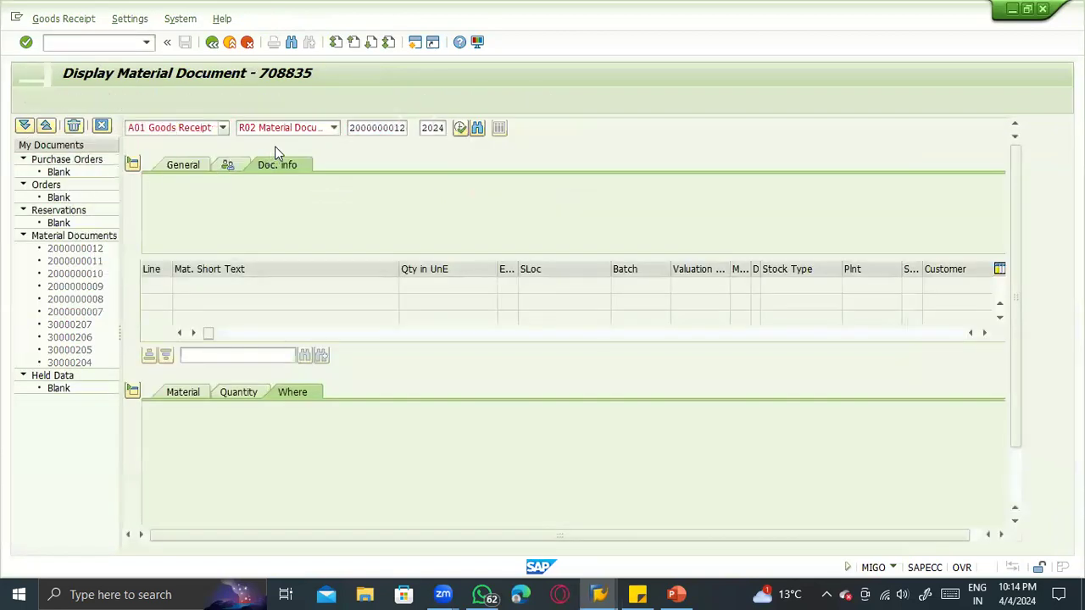
key(ctrl+v)
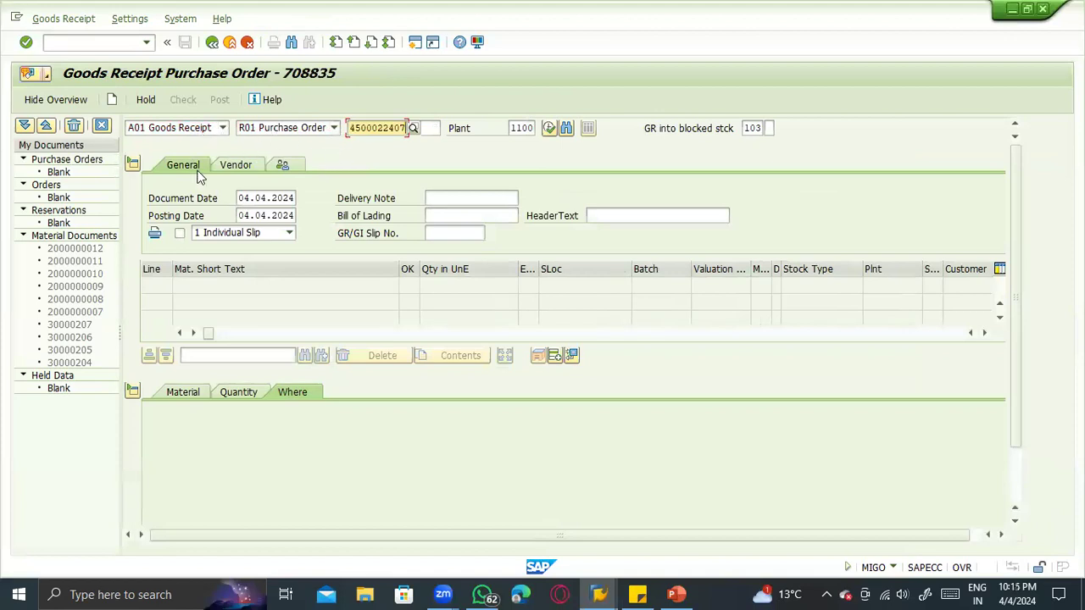
key(Return)
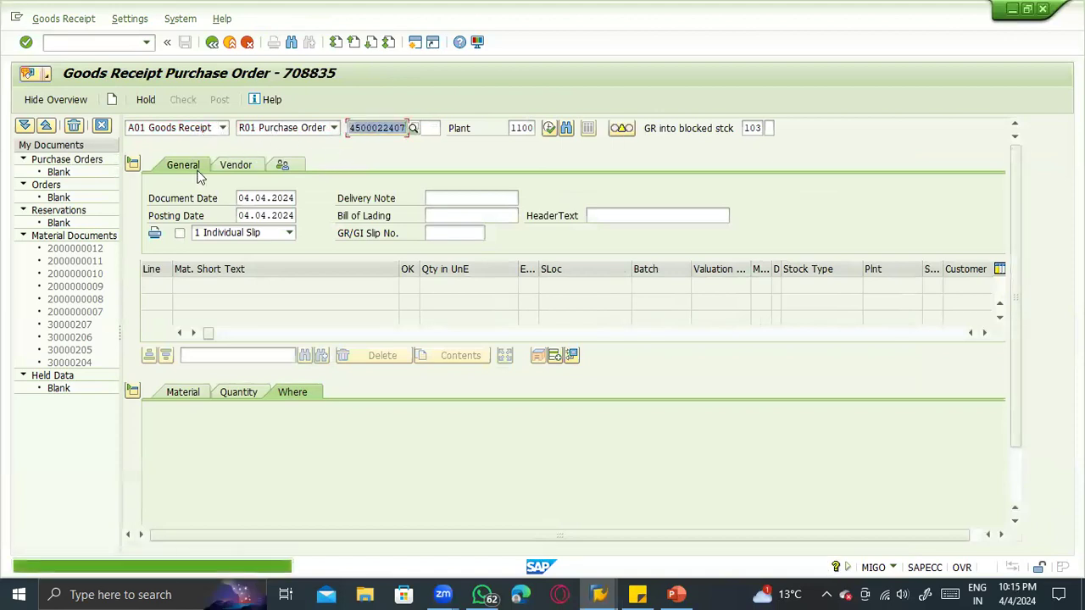
- Set the goods receipt's movement type to 101 and load the return purchase order item
key(Tab)
key(Tab)
key(Tab)
key(Tab)
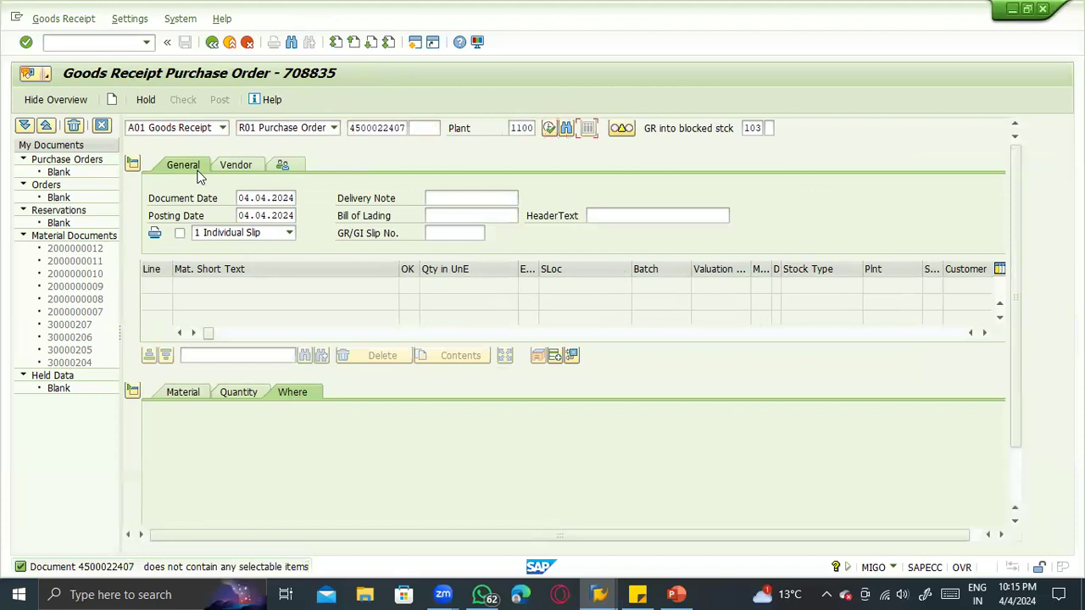
key(Tab)
text(101)
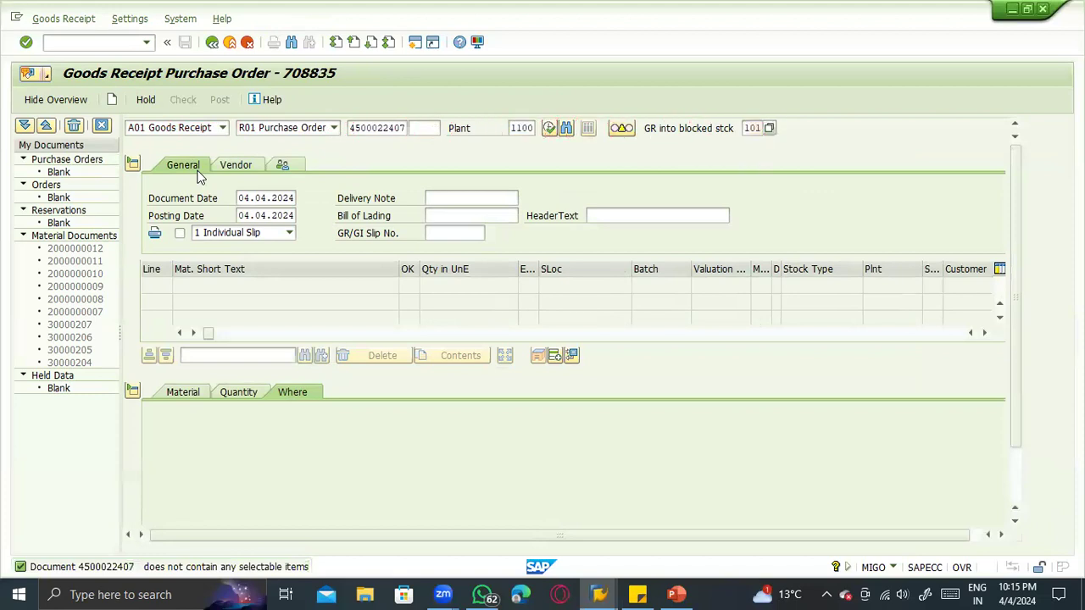
key(Return)
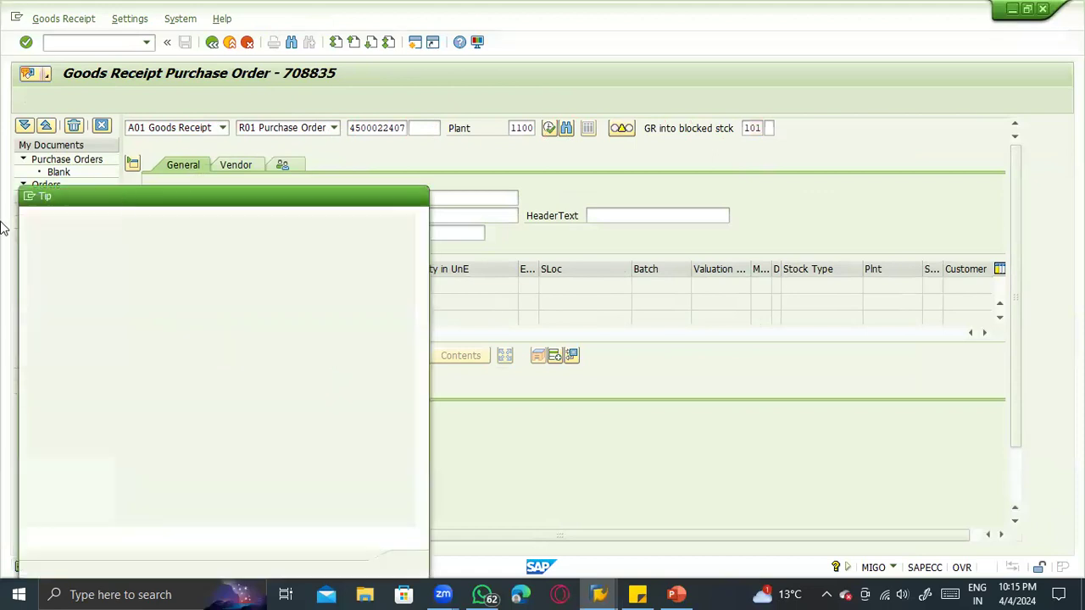
key(Return)
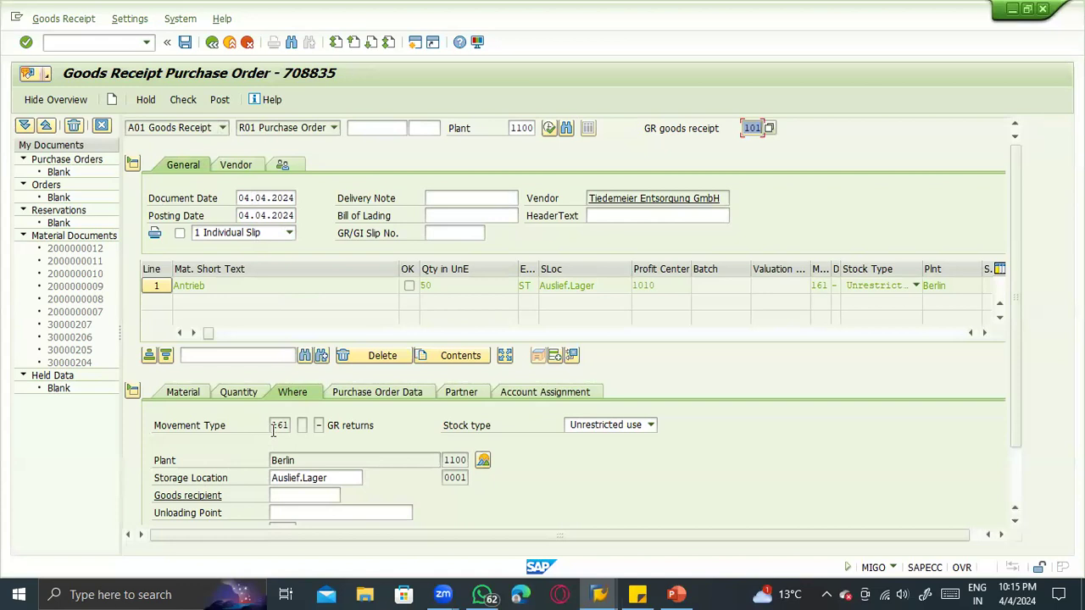
- Examine the movement type and its description in the loaded item's Where details
click(287, 426)
double_click(288, 427)
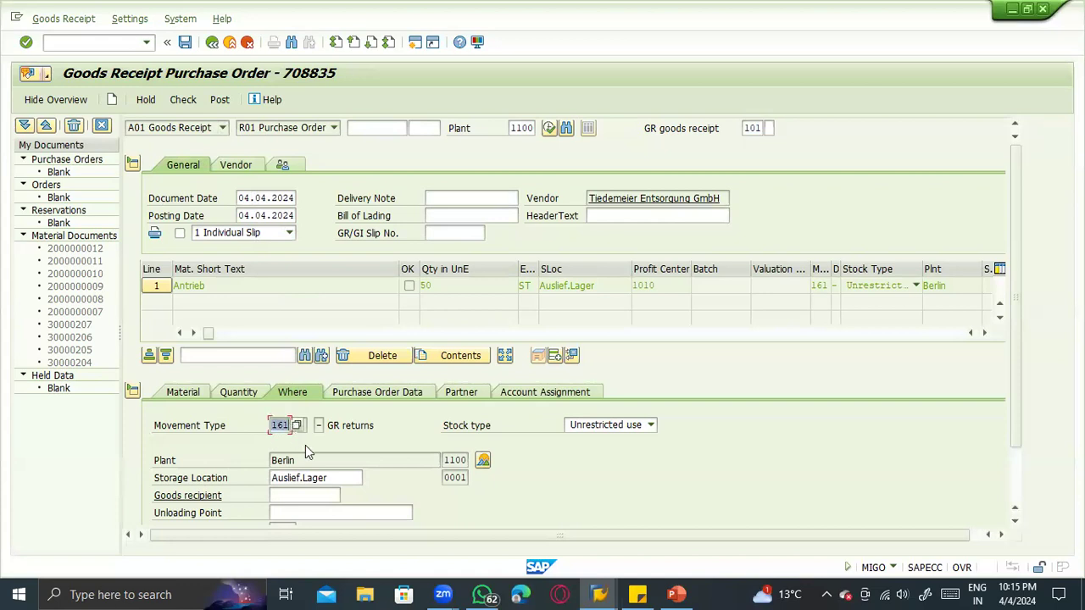
drag(374, 425, 325, 424)
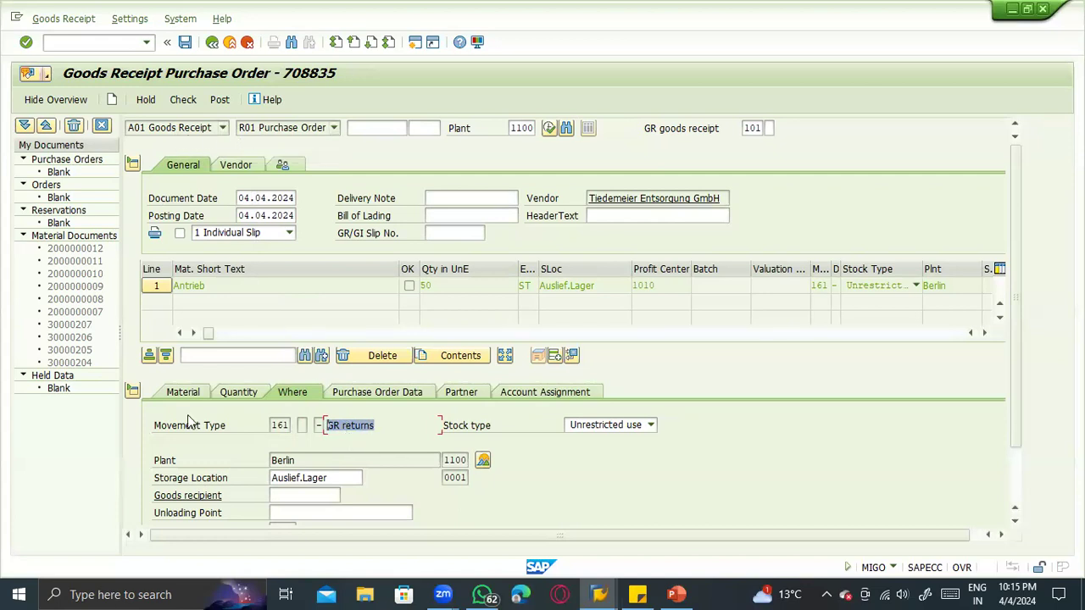
- Open the return purchase order from the item's purchase order data, examine its item's returns indicator, and go back to the goods receipt's Where details
click(287, 424)
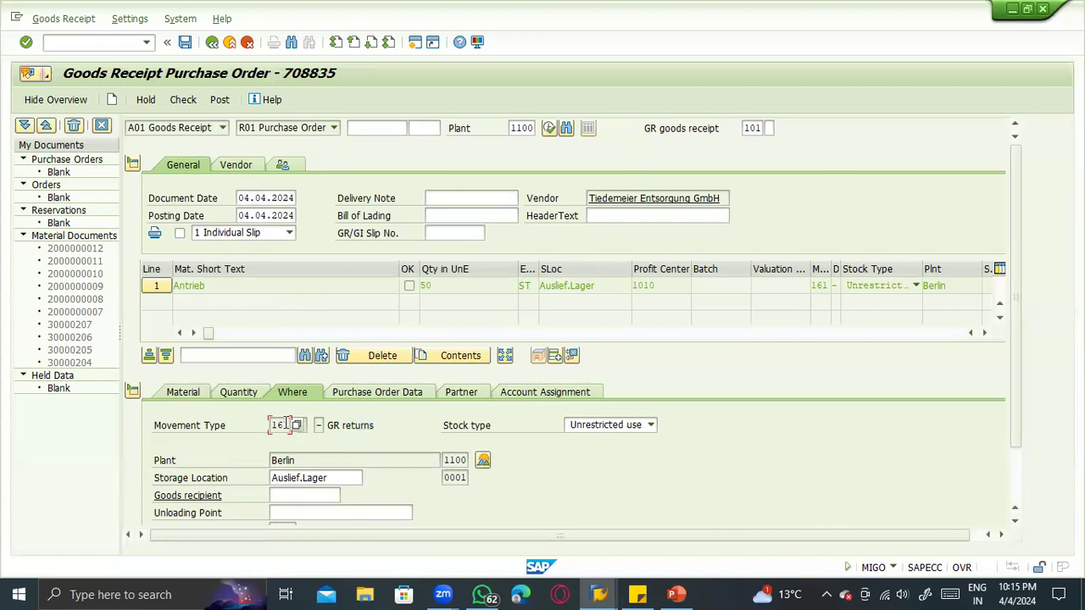
click(391, 395)
click(296, 424)
double_click(296, 424)
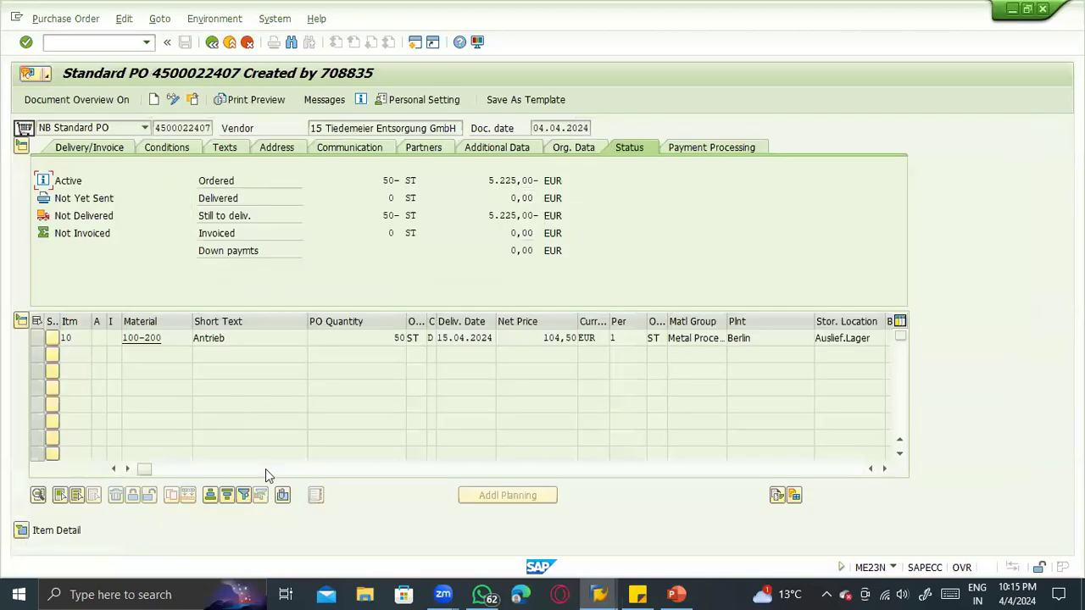
click(280, 468)
click(340, 468)
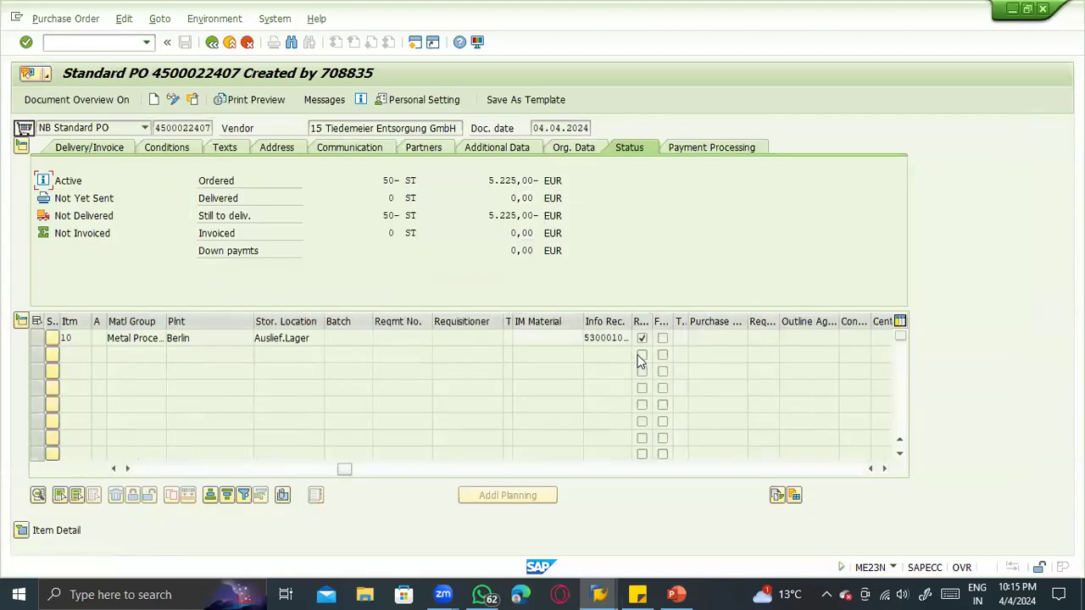
click(212, 42)
click(294, 398)
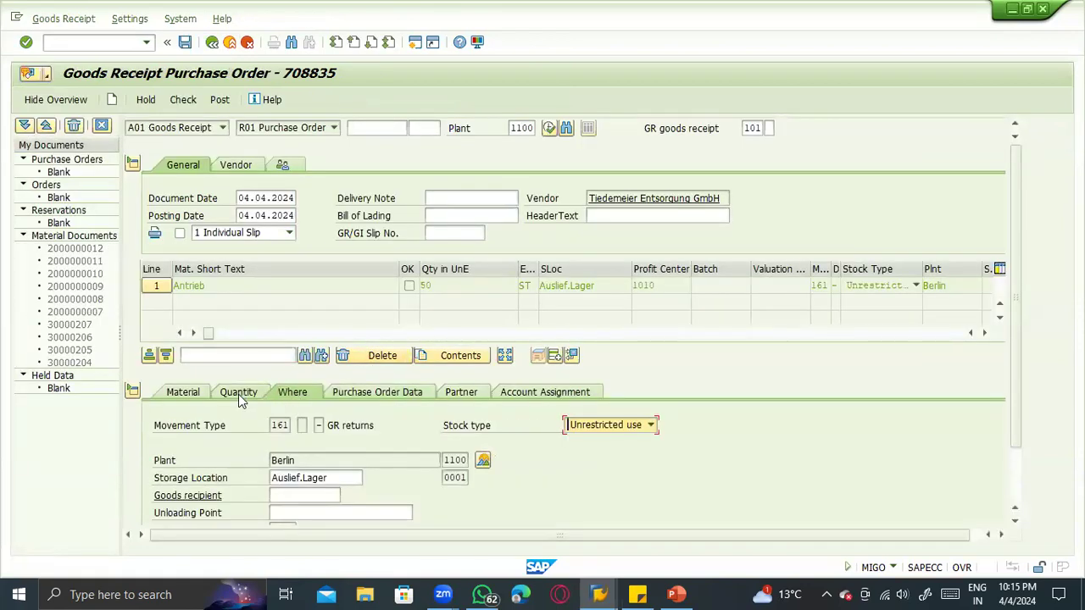
- Check the item's stock type options against the movement 161 vendor return entry on the PowerPoint stock movements slide, returning to MIGO
click(650, 425)
key(alt+Tab)
key(alt+Tab)
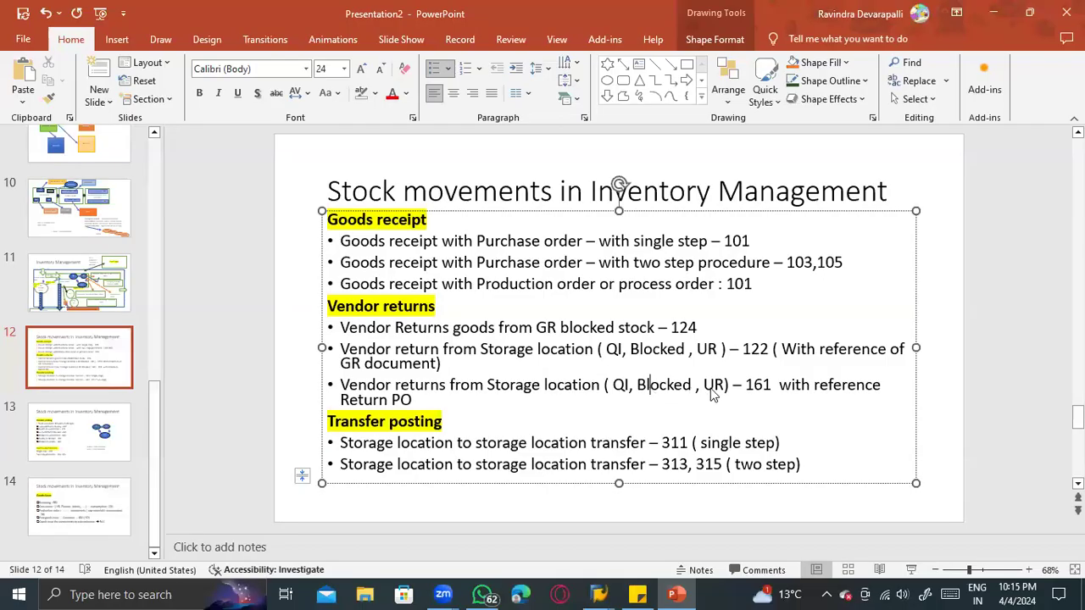
click(774, 386)
key(alt+Tab)
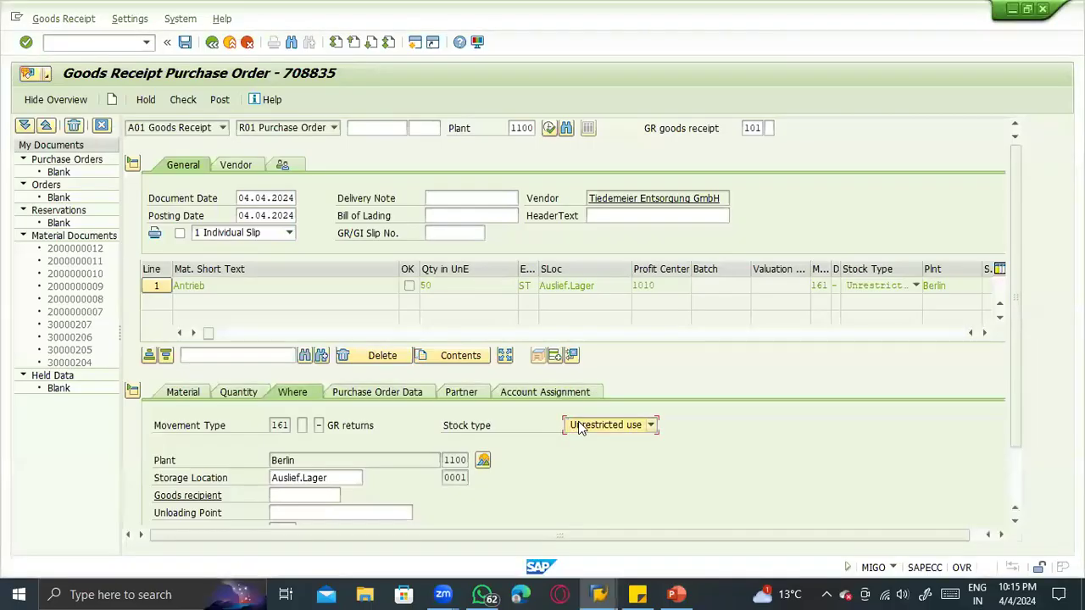
- Review the item's quantity and material details, mark the item as OK, and post the return of 50 pieces
click(250, 394)
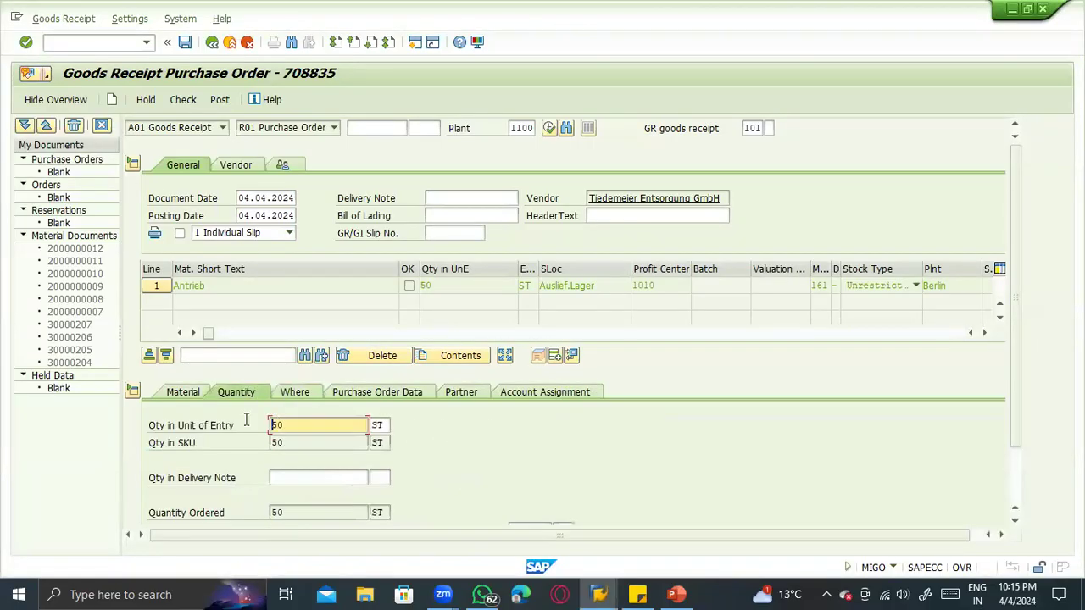
click(197, 397)
scroll(309, 473, down, 2)
click(210, 514)
scroll(268, 272, up, 1)
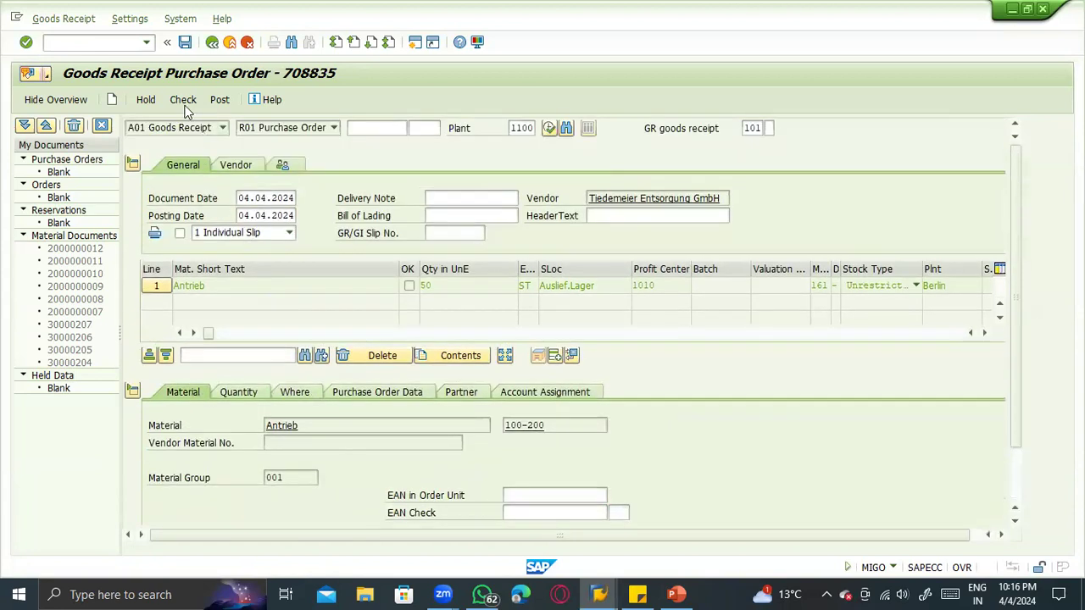
click(218, 100)
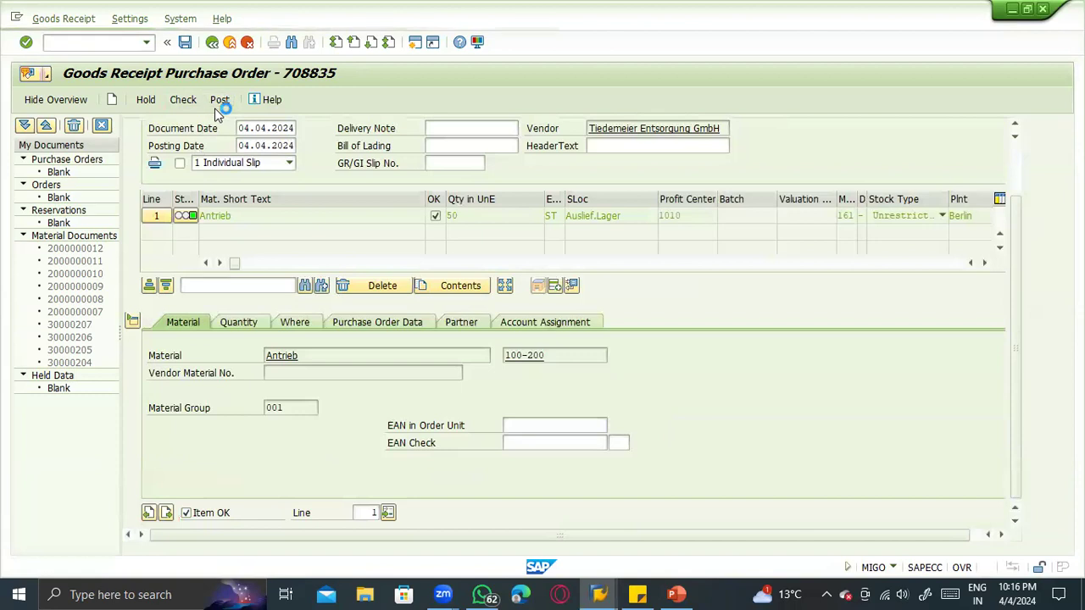
- Switch to the stock overview of material 100-200, refresh it, and check the unrestricted stock in storage location 0001
key(alt+Tab)
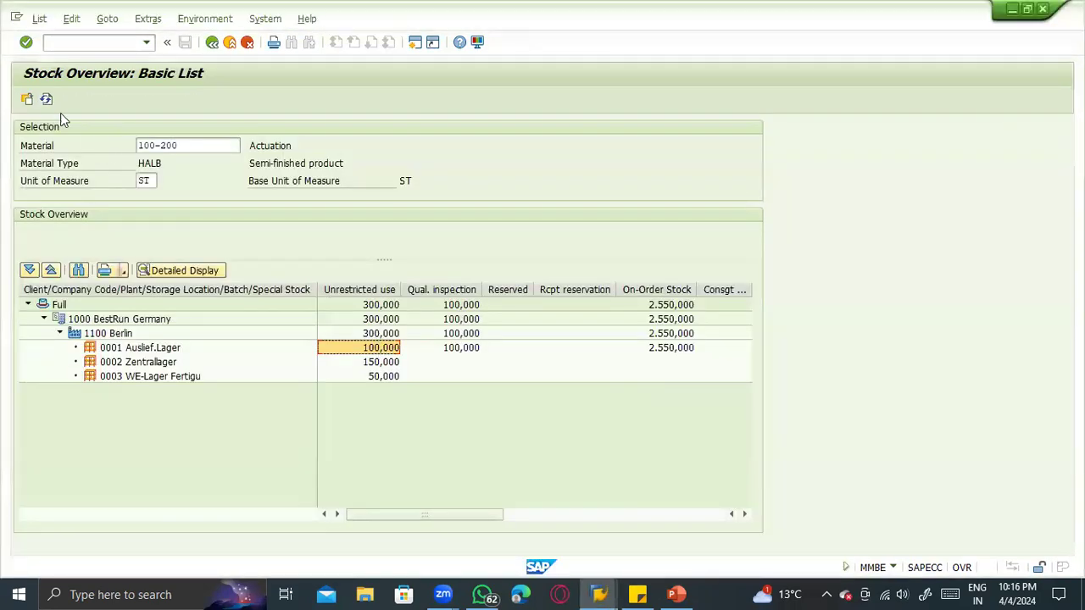
click(47, 100)
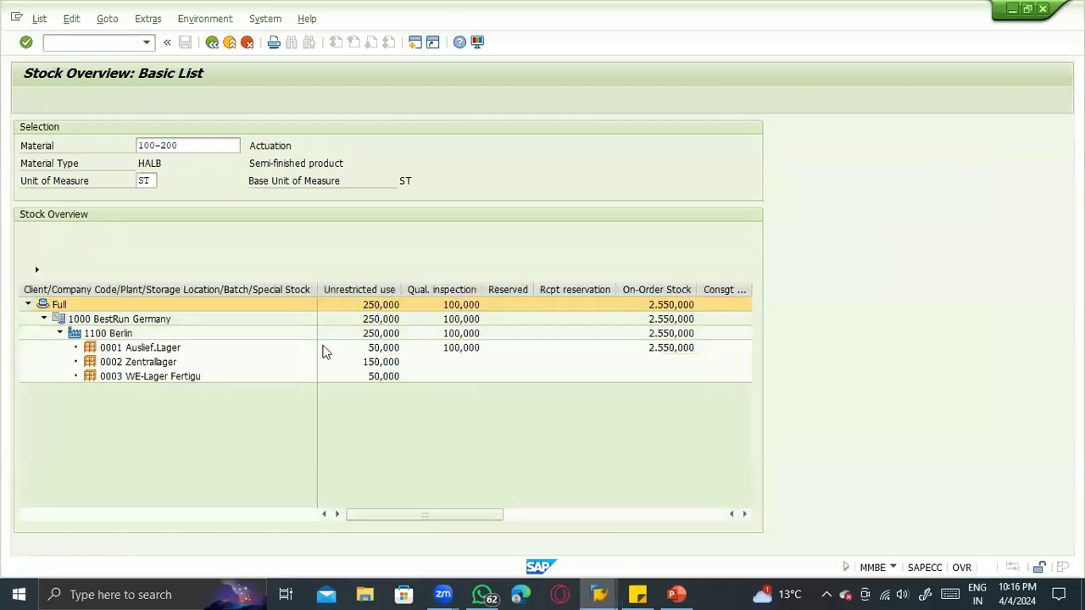
click(367, 348)
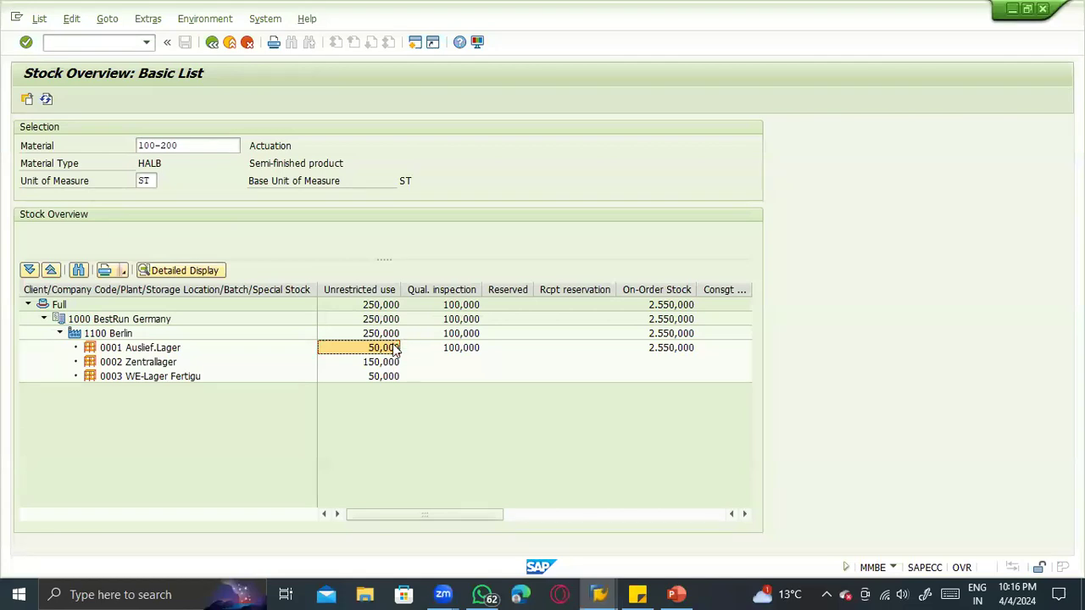
- Return to MIGO and display the material document just posted
key(alt+Tab)
click(216, 127)
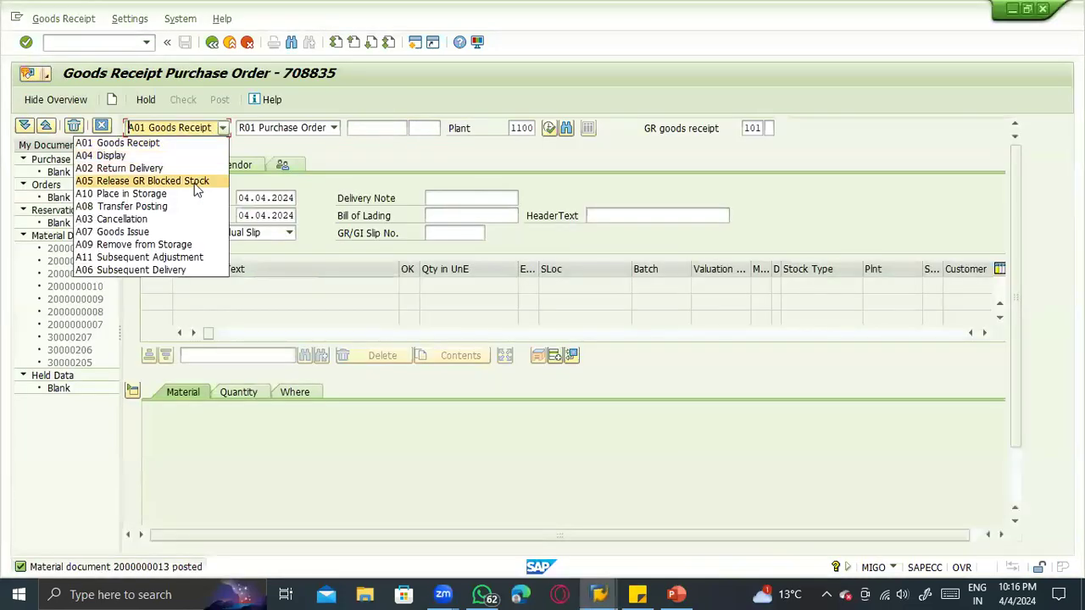
click(186, 157)
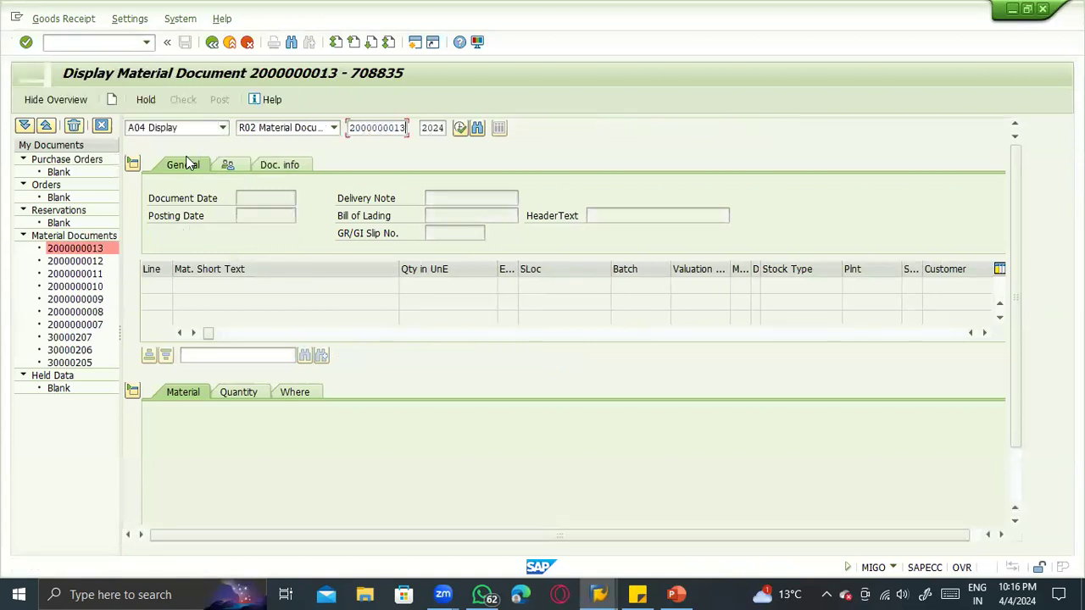
- Switch to PowerPoint, examine storage location 0001 in the Inventory Management diagram, and return to the material document
key(alt+Tab)
key(alt+Tab)
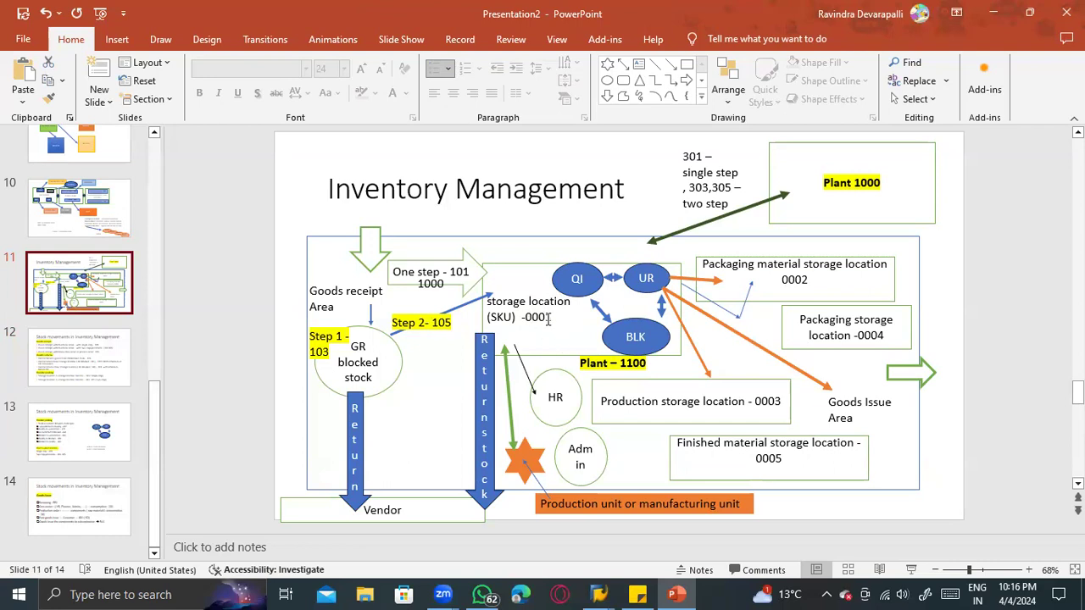
click(547, 318)
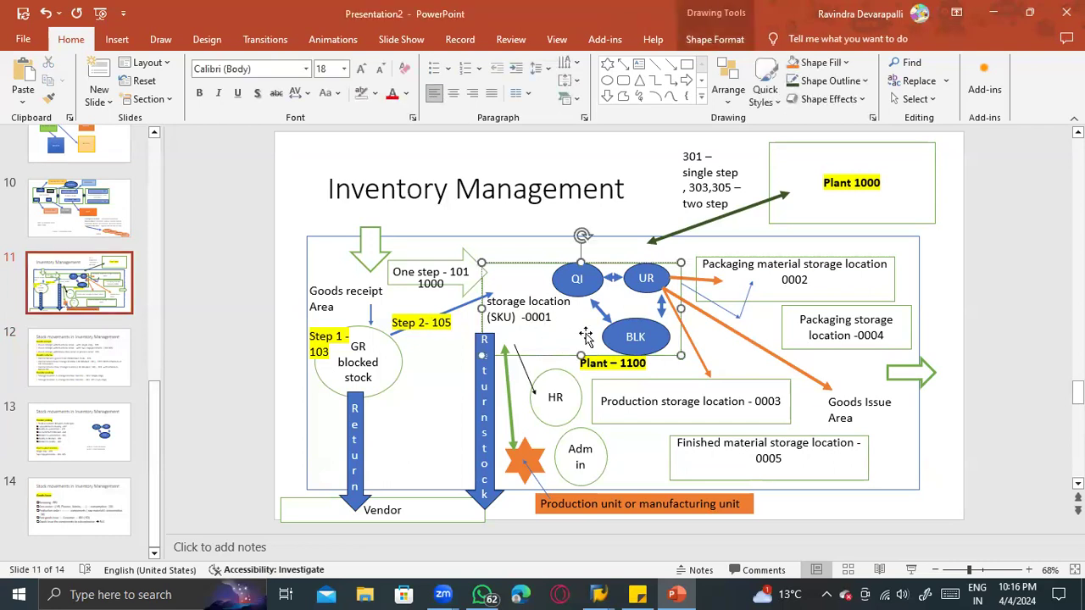
key(alt+Tab)
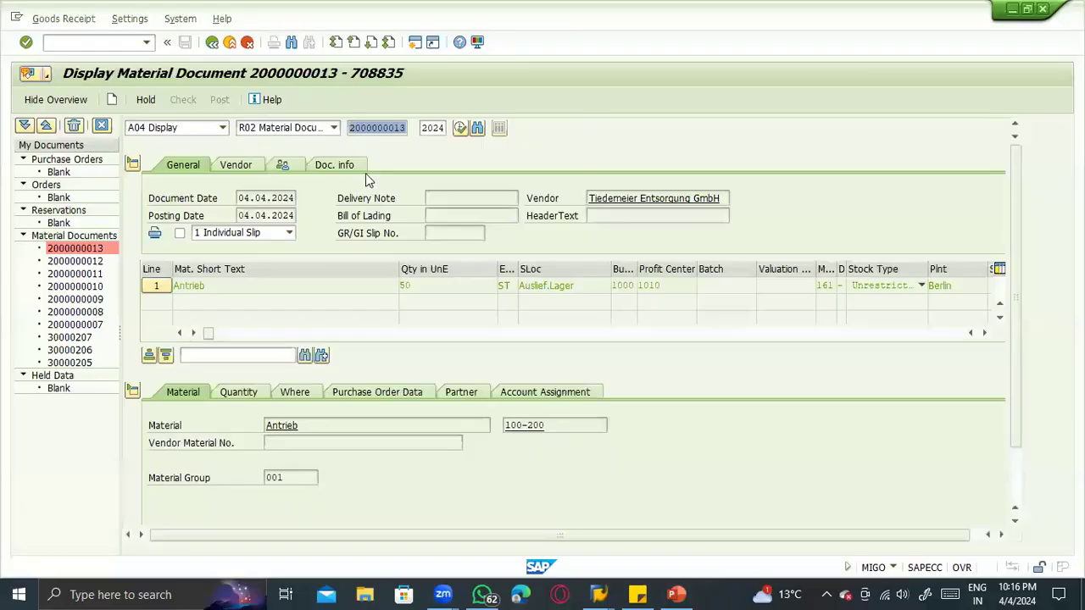
- Open the accounting document linked to the return's material document, examine its line items, and close the accounting document list
click(335, 165)
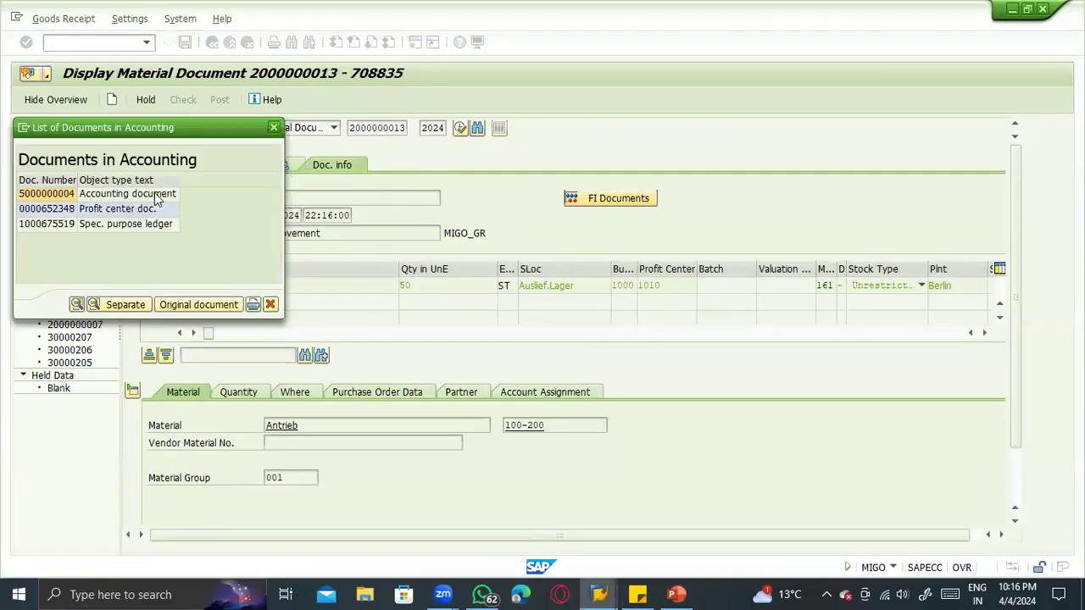
double_click(161, 194)
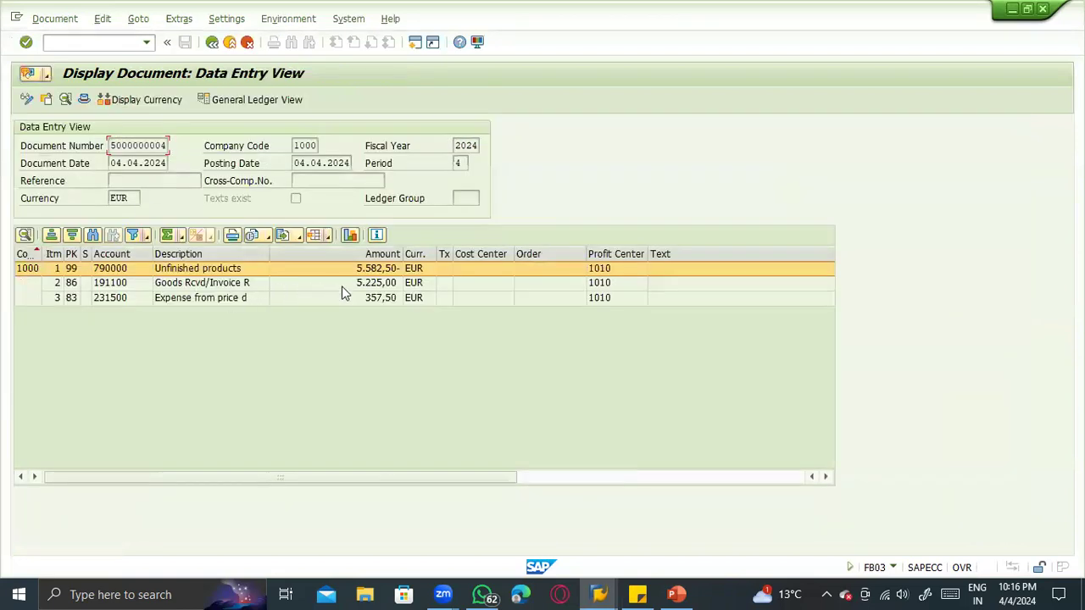
click(212, 43)
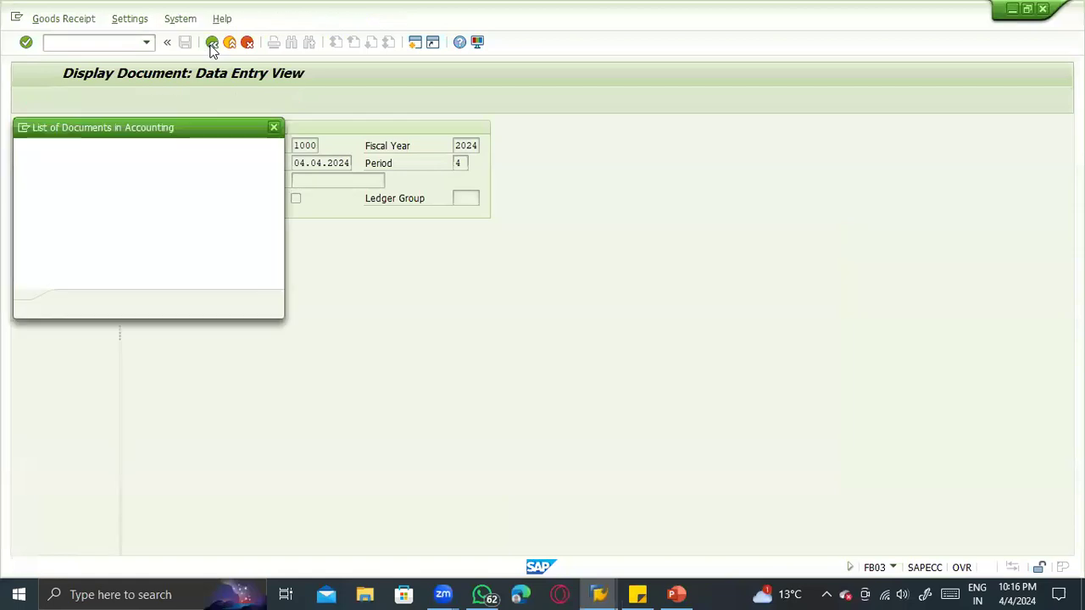
click(277, 131)
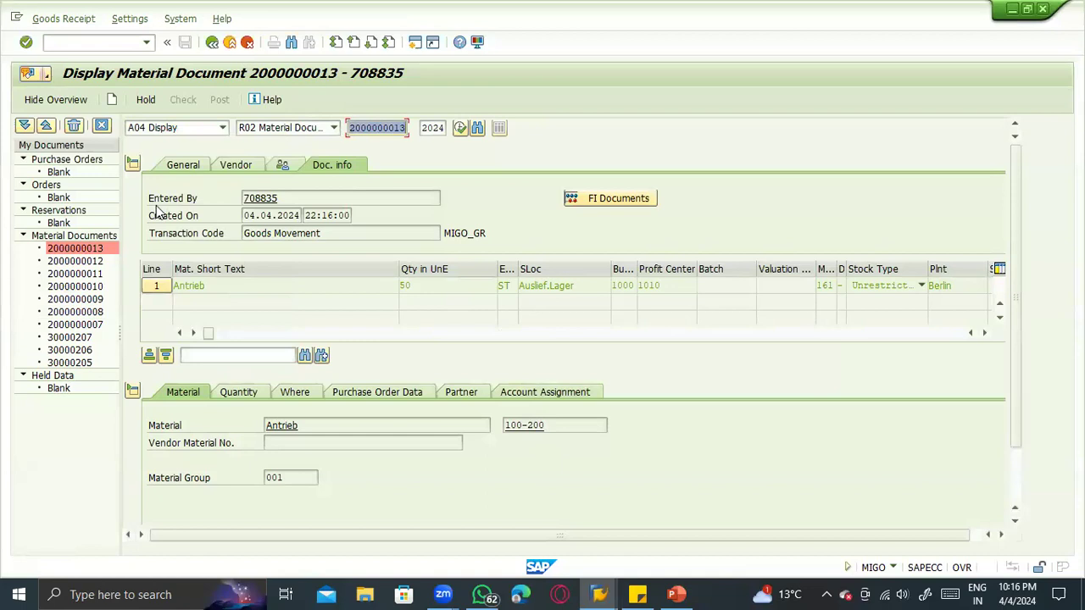
- Start transaction MIRO and set the invoice transaction to Credit Memo
click(68, 42)
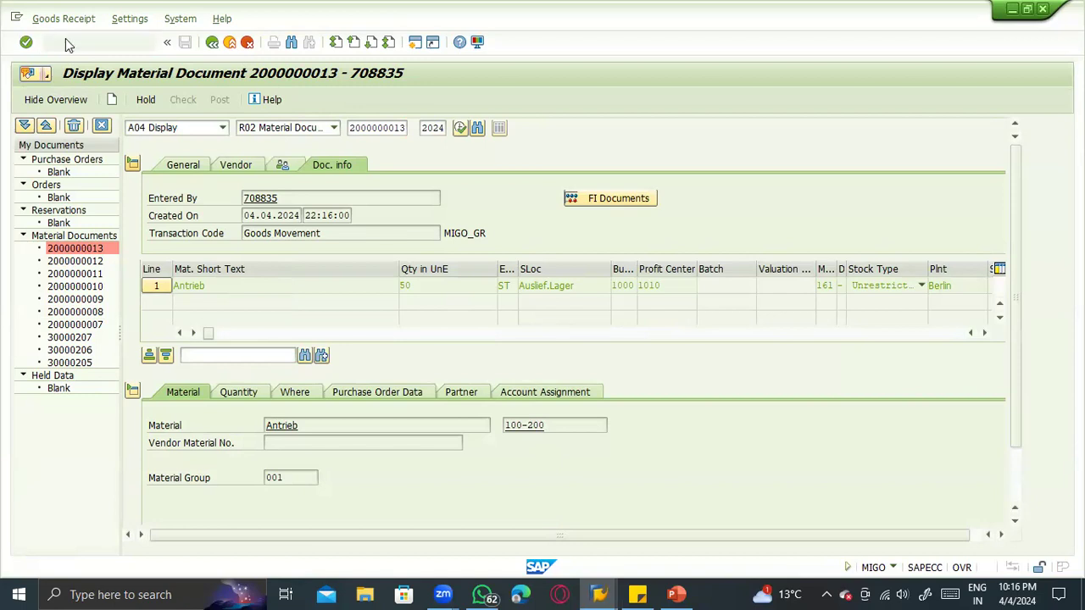
key(Return)
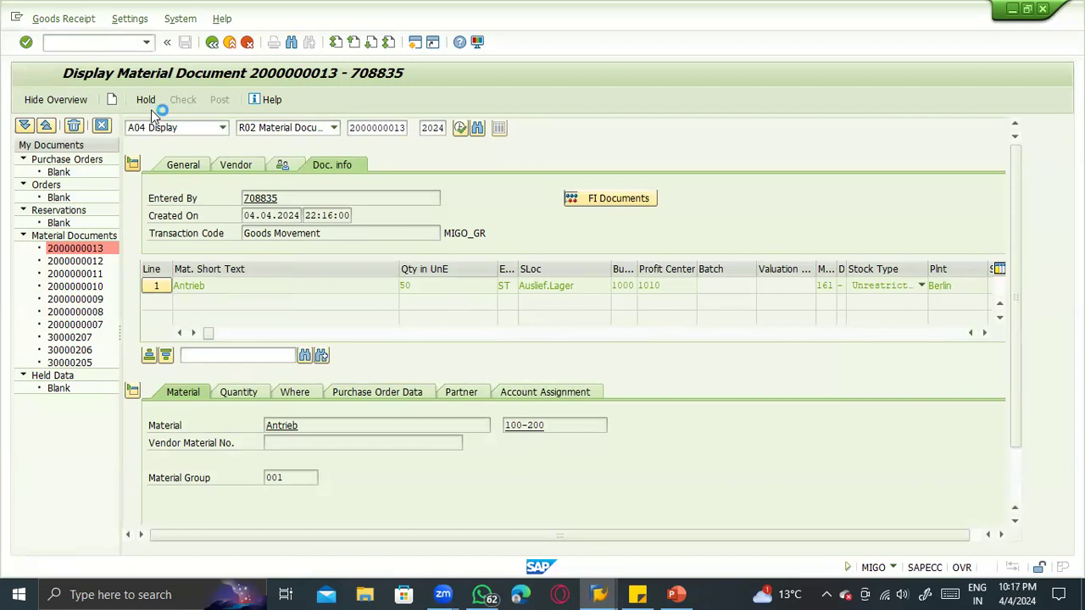
click(207, 131)
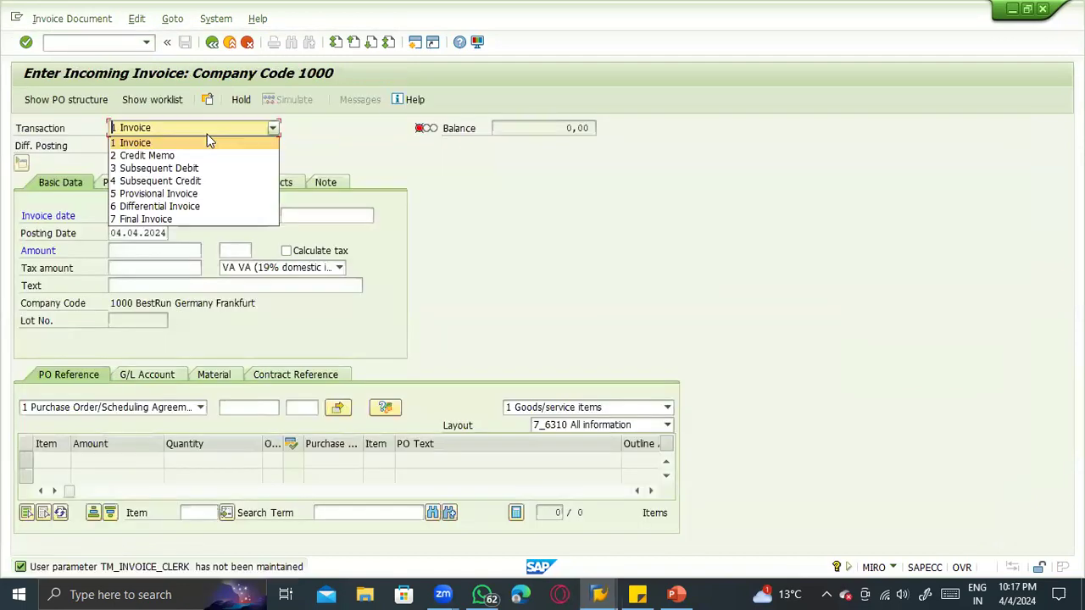
click(156, 159)
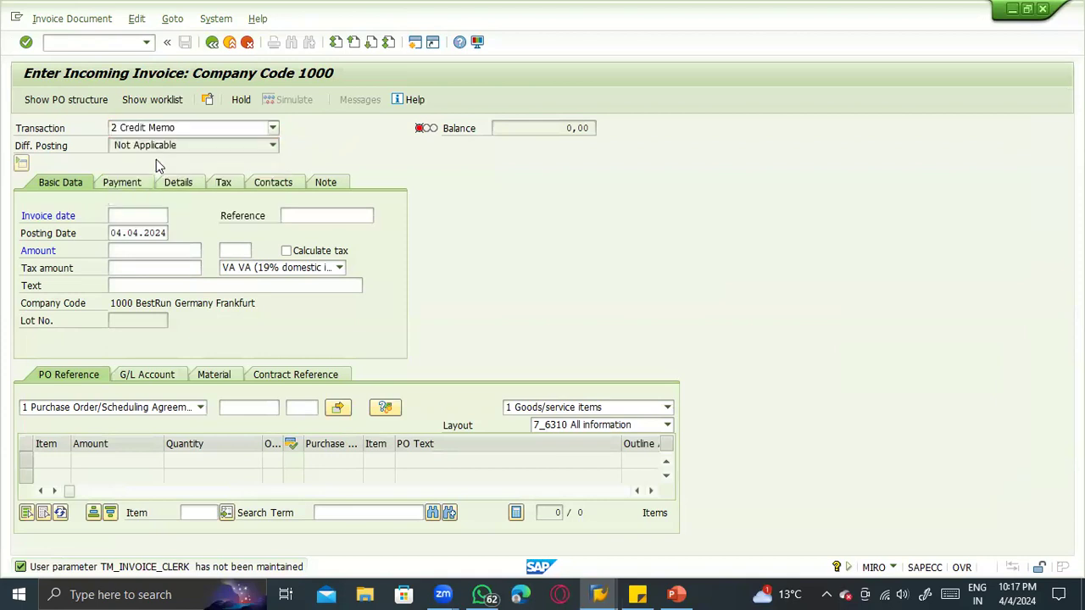
- Set the invoice date to 03.04.2024, load the item from the copied return purchase order number, and check its quantity
text(0)
click(129, 227)
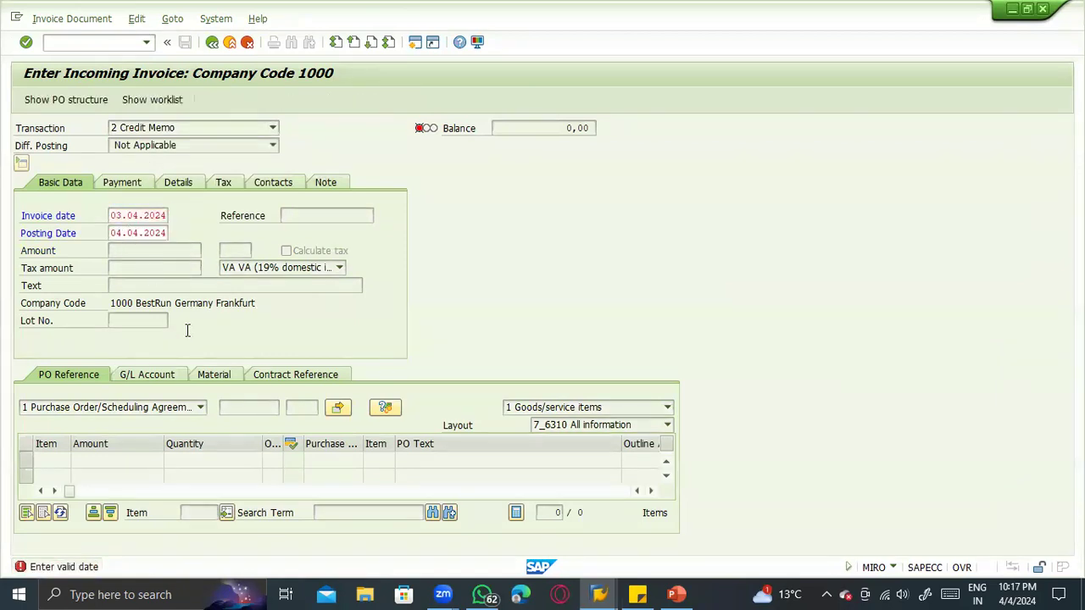
key(Return)
click(239, 408)
key(ctrl+v)
key(Return)
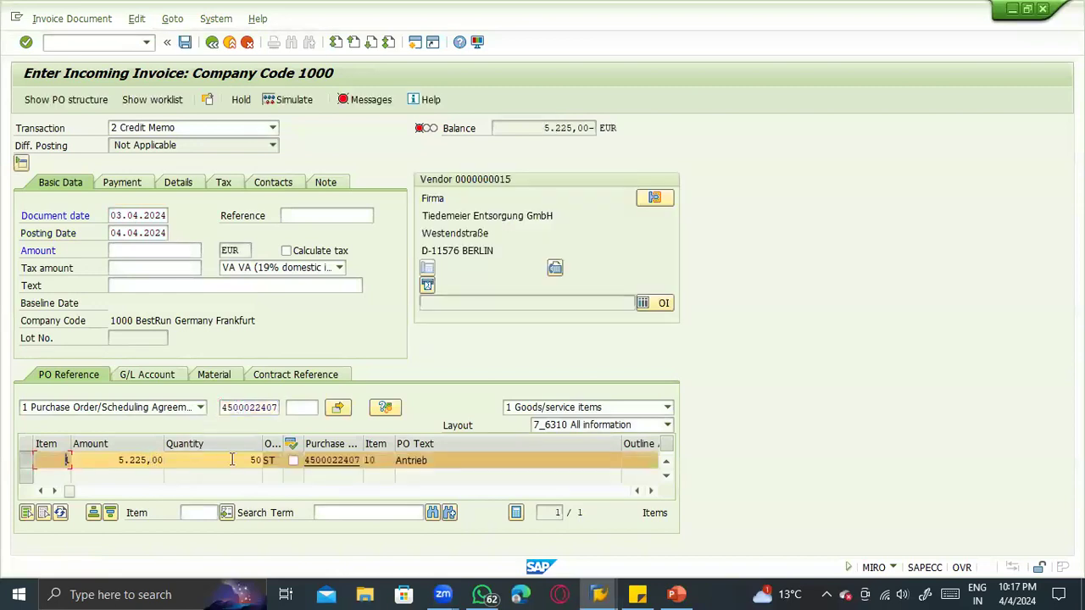
double_click(231, 459)
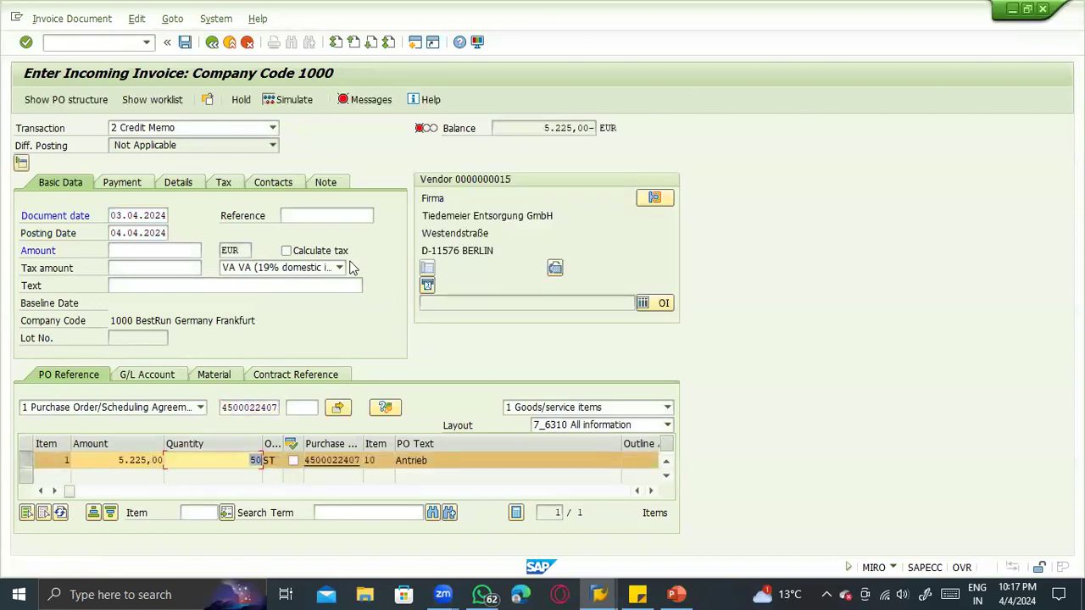
- Set the credit memo's tax code to 0I (Input tax 0%) and its payment baseline date to 03.04.2024
click(319, 268)
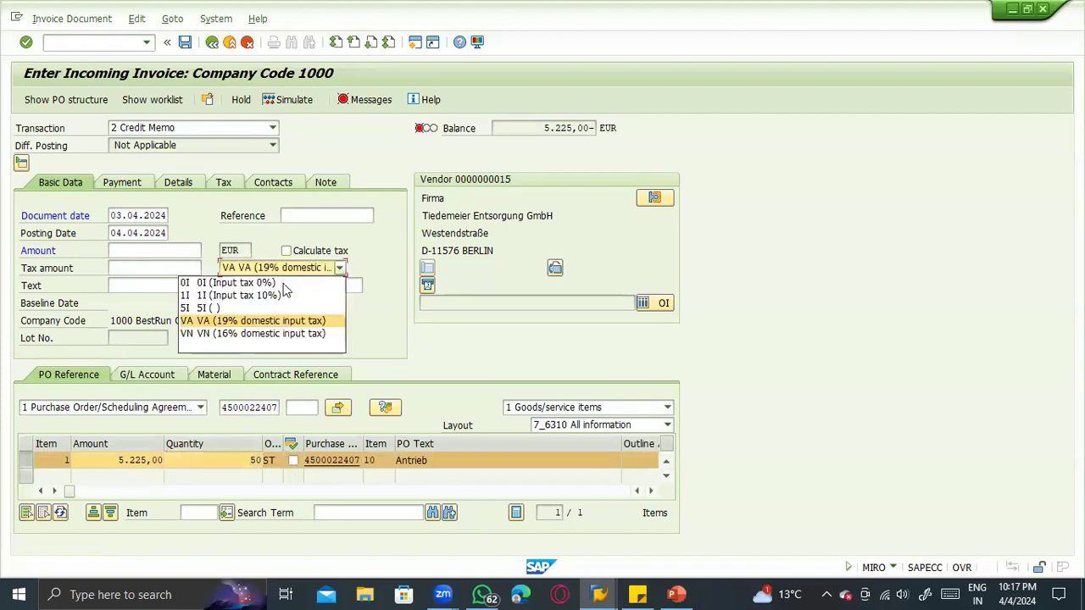
click(278, 285)
click(121, 182)
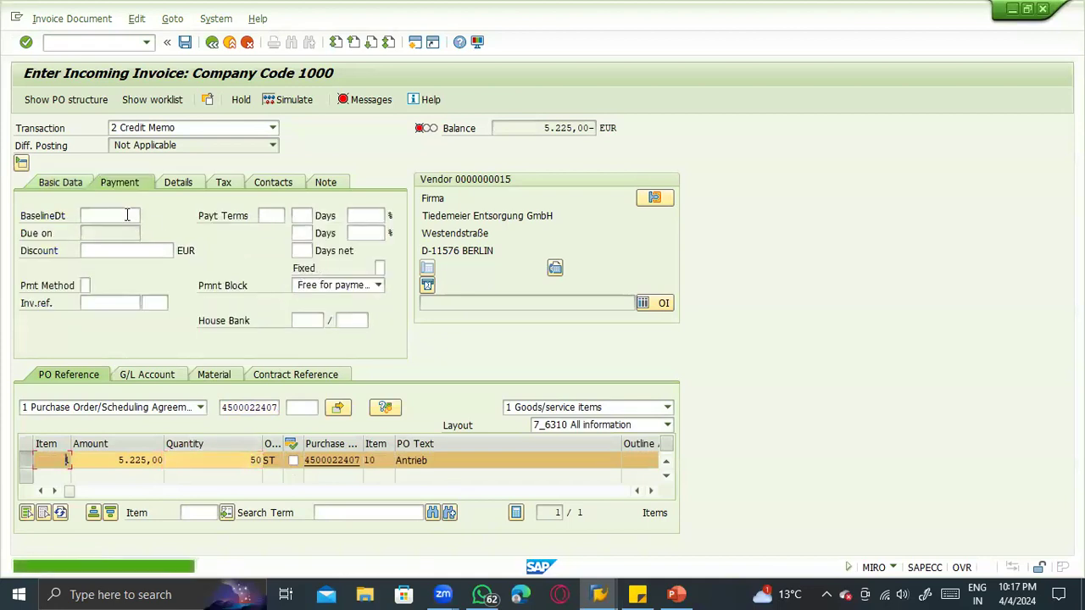
click(127, 216)
click(116, 231)
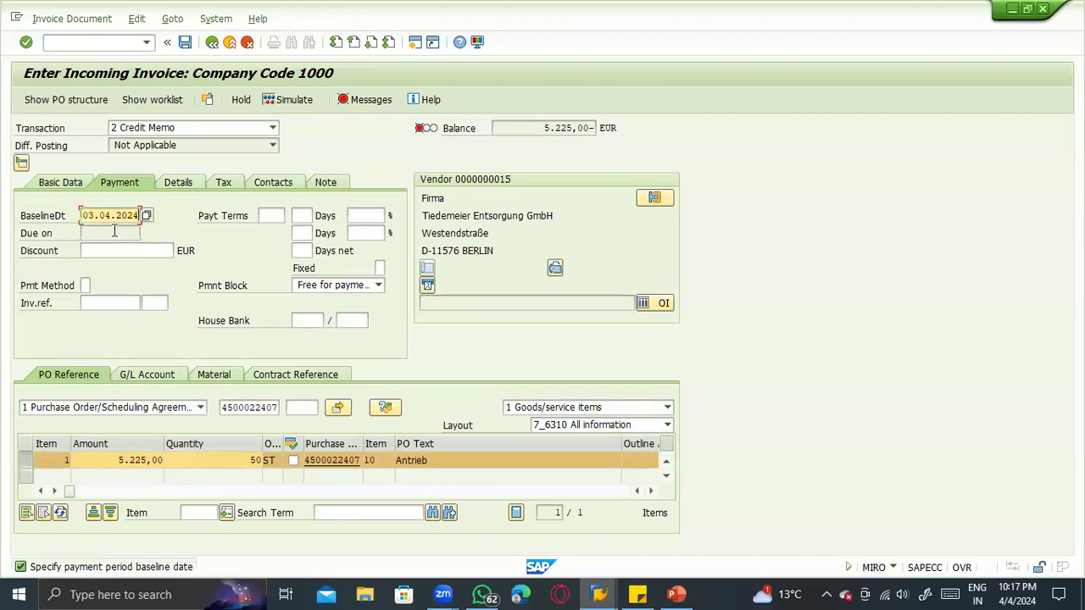
key(Return)
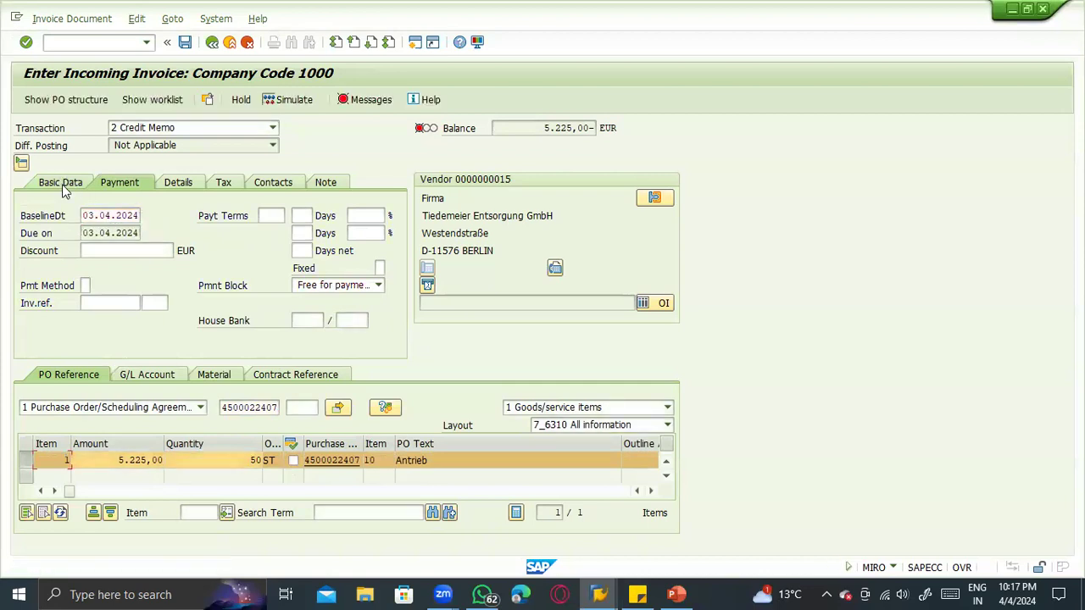
click(66, 189)
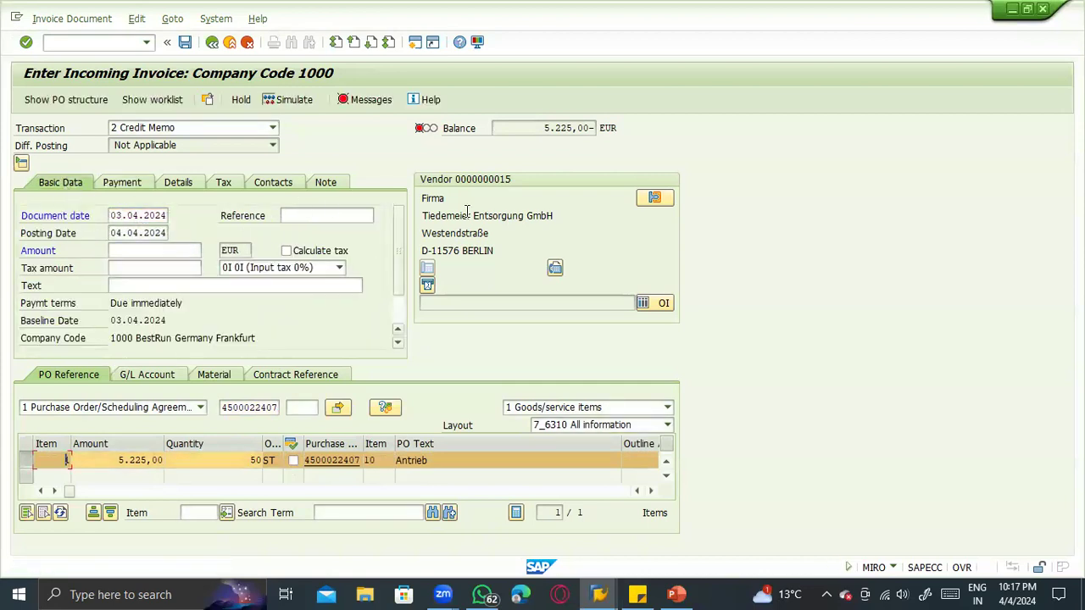
- Copy the balance into the credit memo's amount as 5.225,00 EUR and apply it
drag(542, 129, 591, 129)
key(ctrl+c)
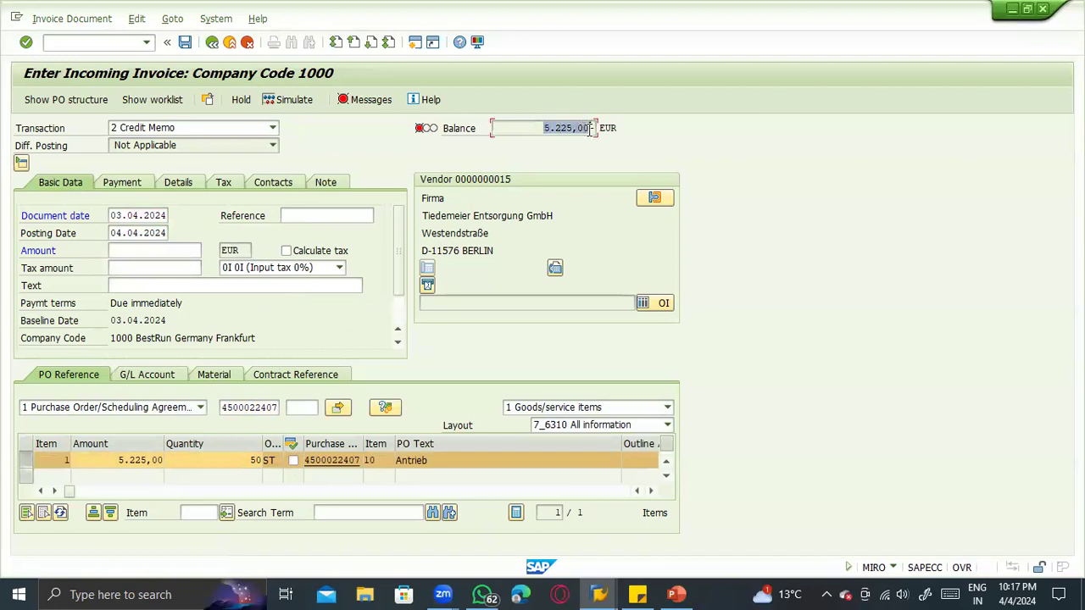
click(198, 247)
key(ctrl+v)
key(Return)
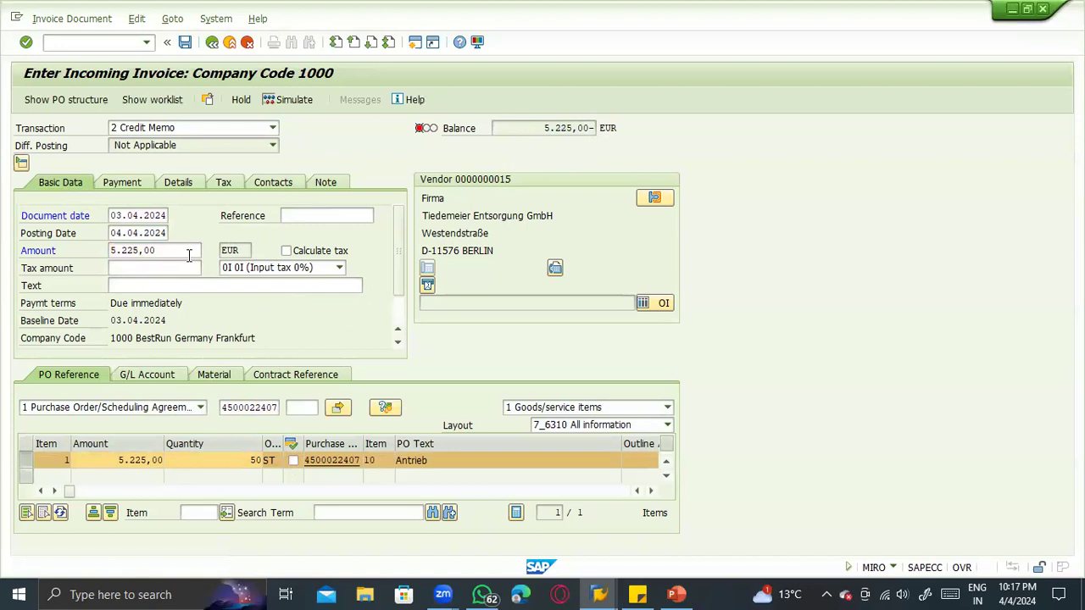
- Simulate the credit memo's document and check the amounts on its vendor and goods received/invoice received lines
click(173, 127)
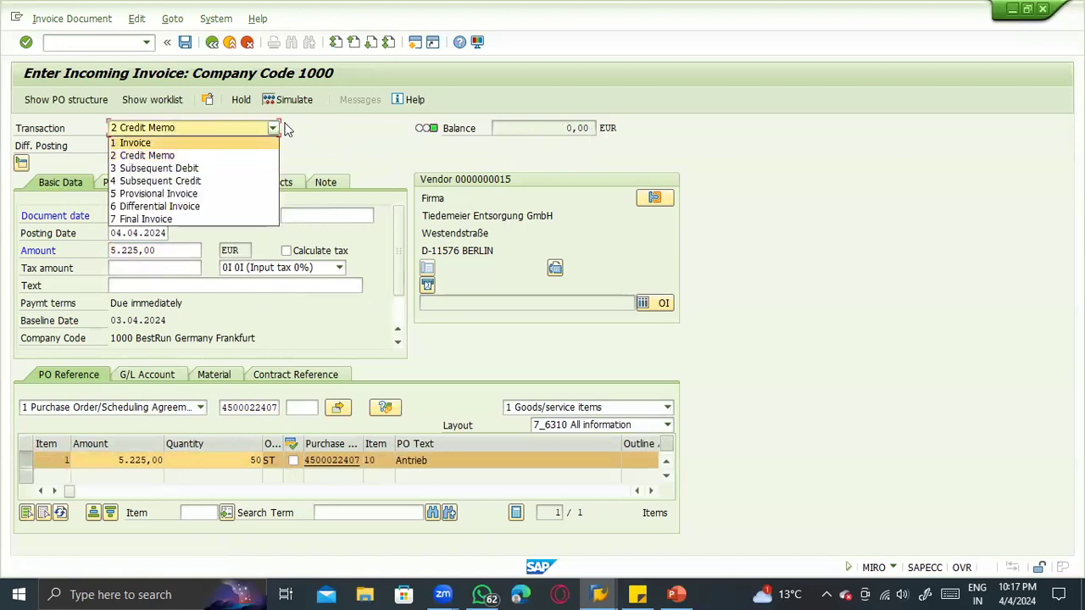
click(300, 111)
click(293, 100)
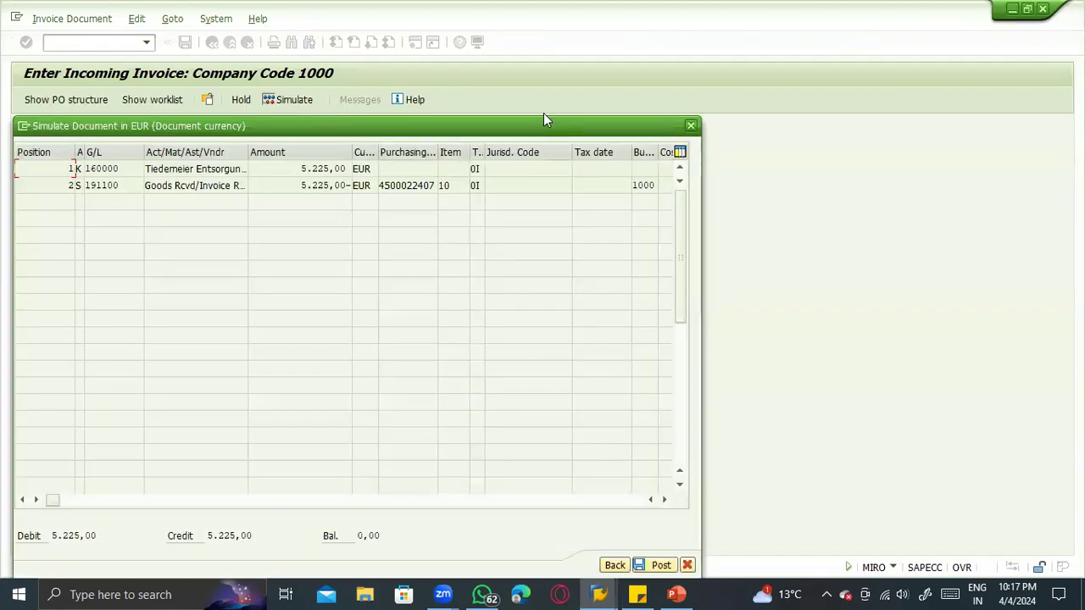
drag(543, 124, 585, 55)
drag(339, 100, 392, 100)
click(361, 117)
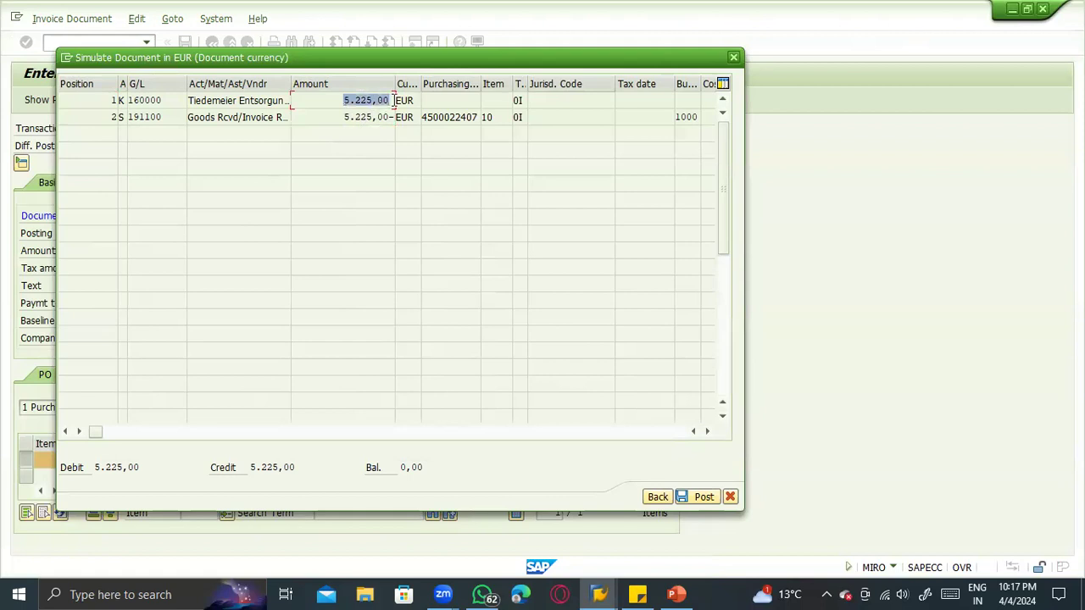
drag(341, 103, 392, 103)
- Post the simulated credit memo and display the resulting invoice document
click(684, 497)
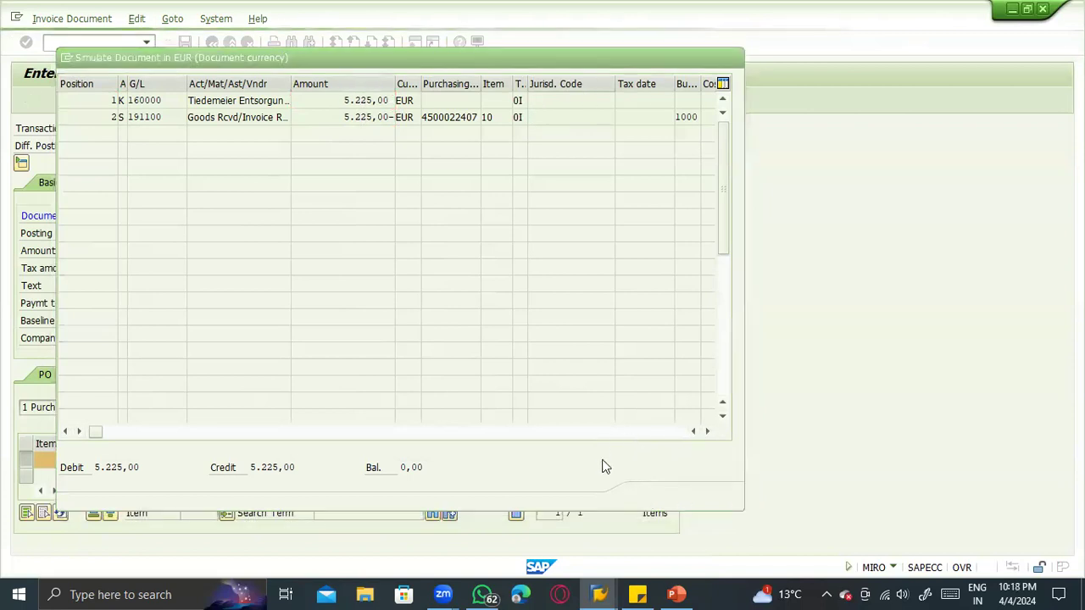
click(70, 18)
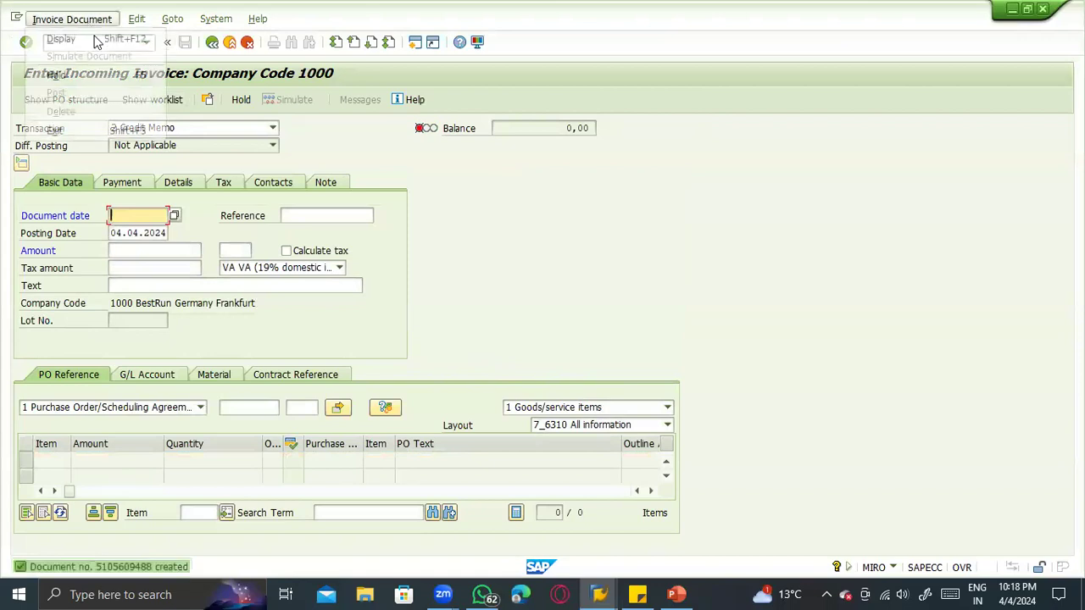
click(77, 40)
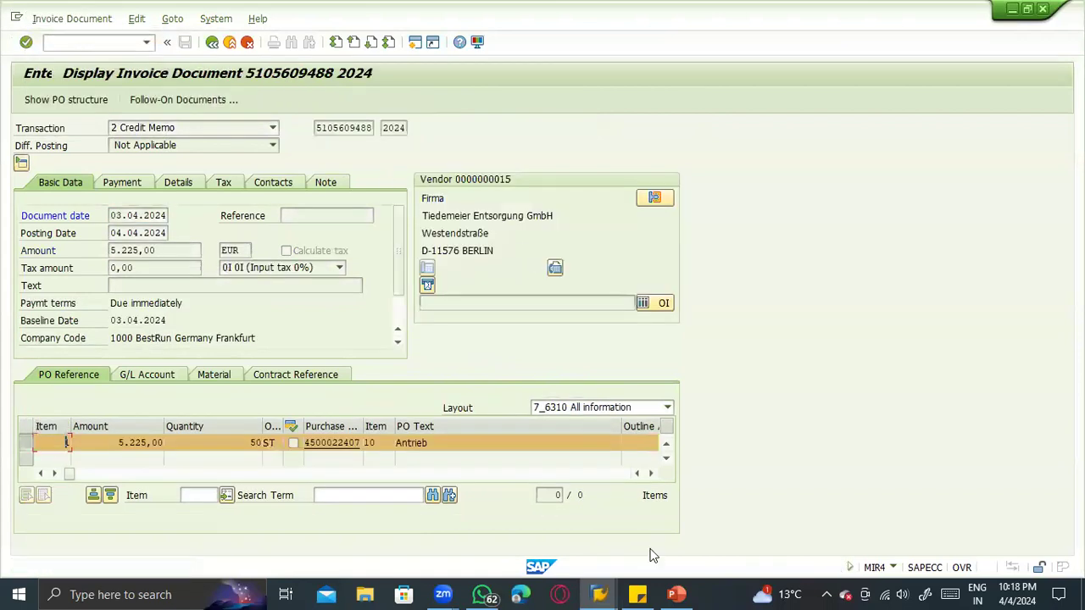
- Switch to the PowerPoint slide on stock movements and review vendor return movement types 122 and 161
click(675, 595)
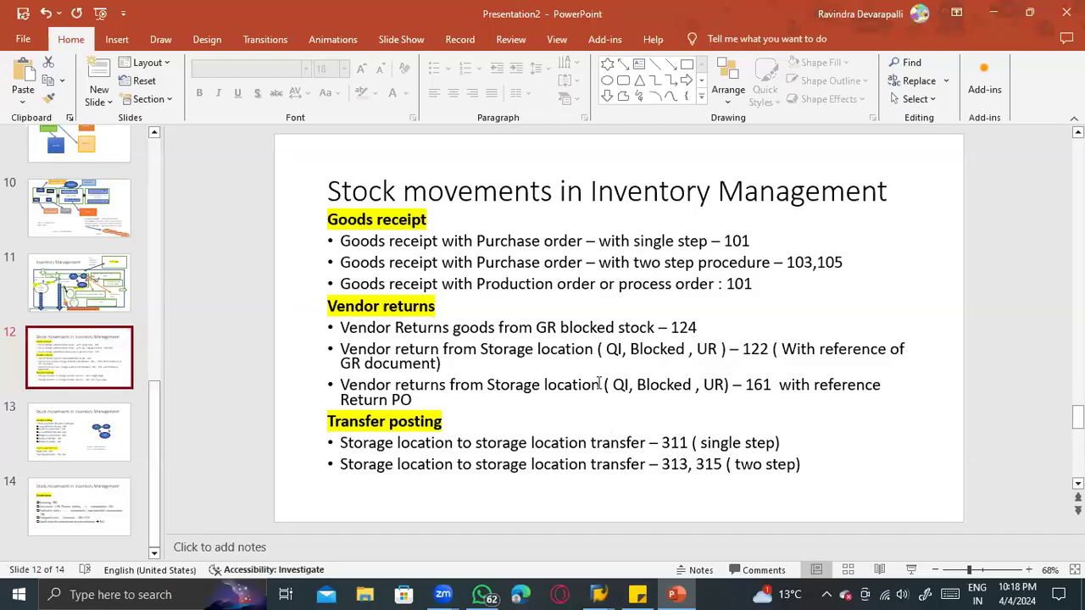
drag(754, 351, 719, 351)
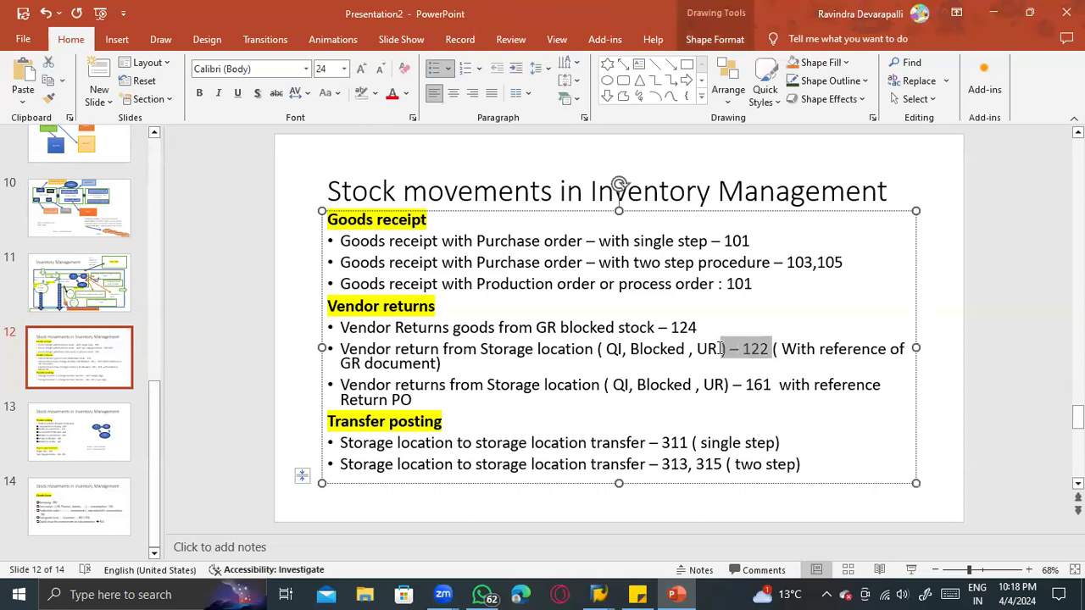
drag(767, 384, 715, 383)
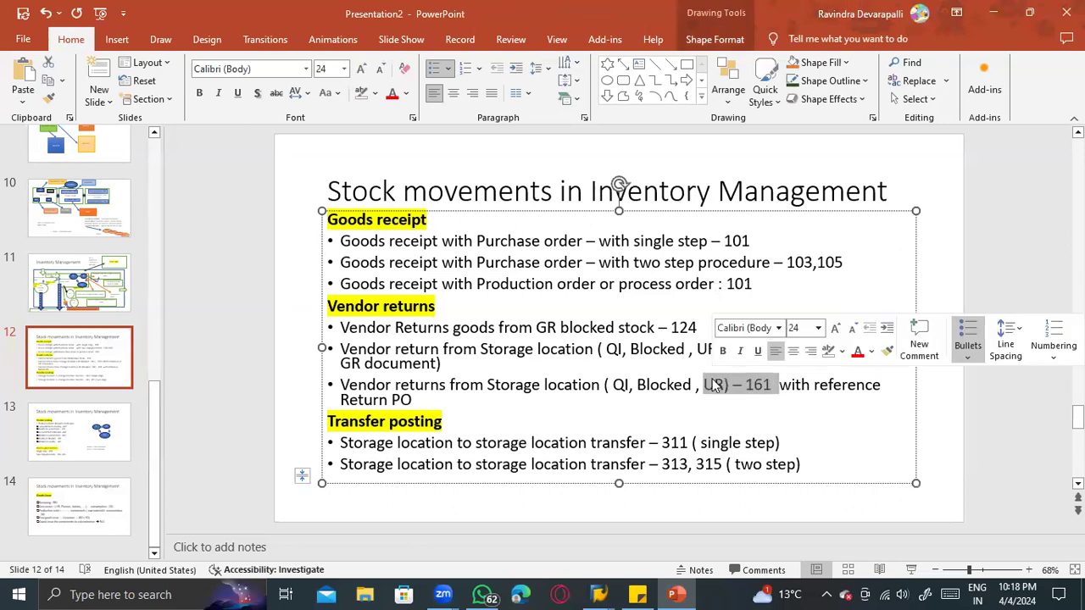
click(714, 384)
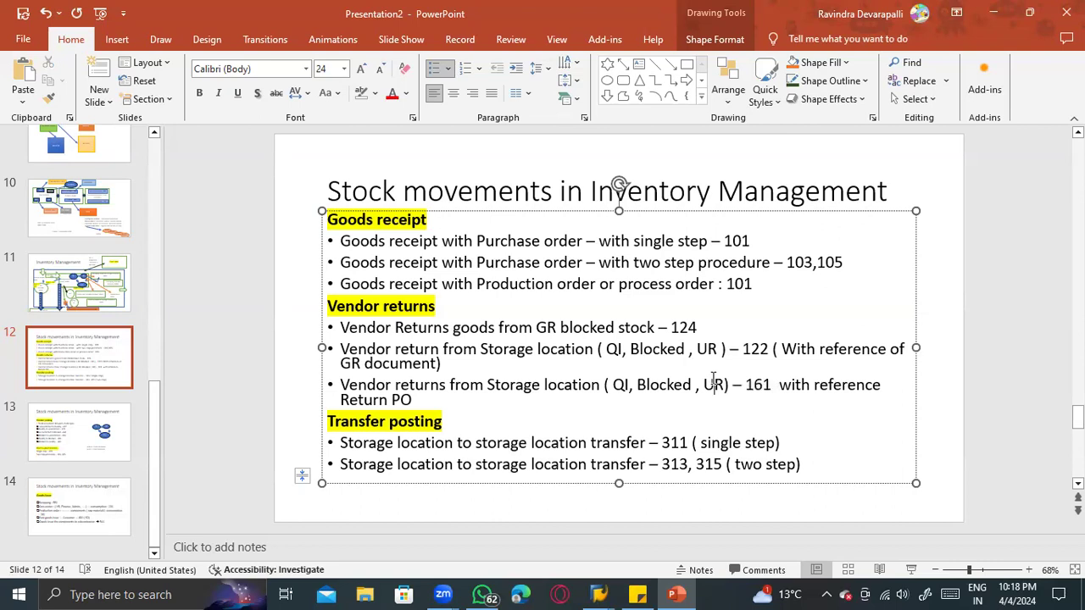
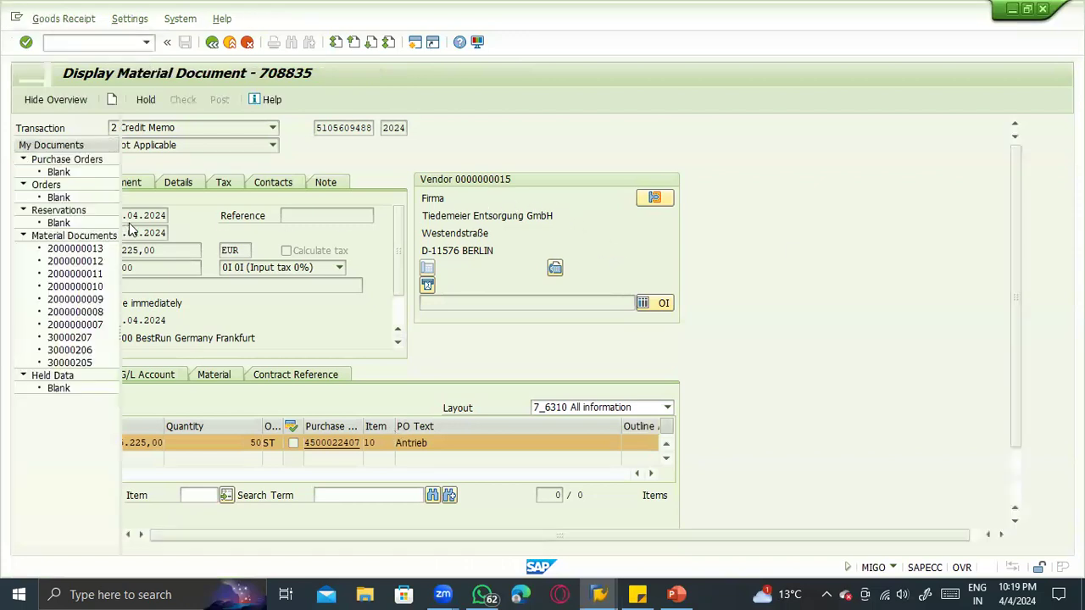
- Set up the goods movement as A07 Goods Issue with reference R10 Other
click(192, 131)
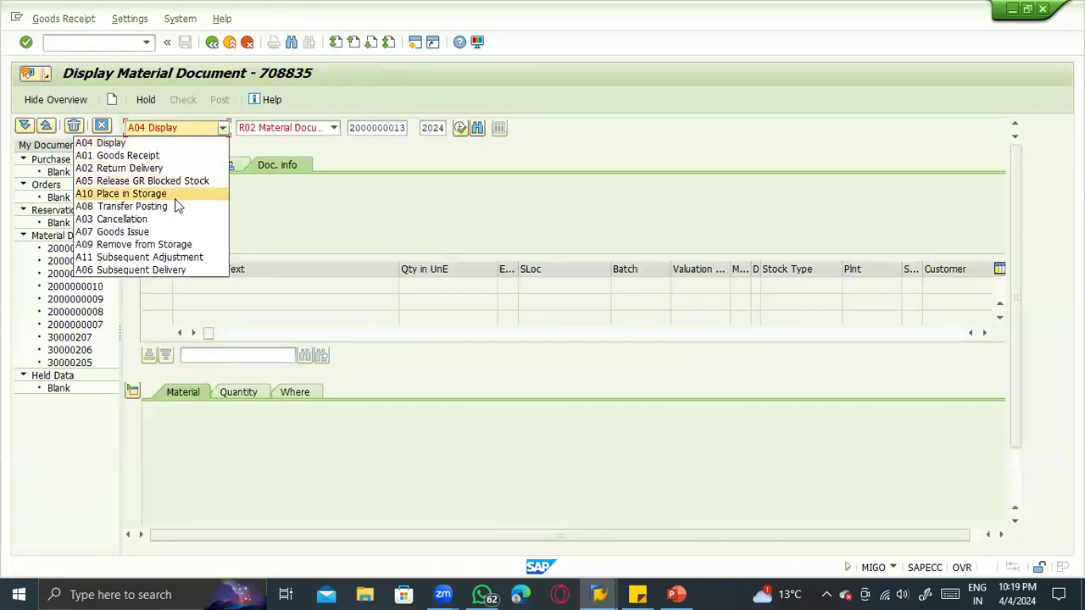
click(168, 231)
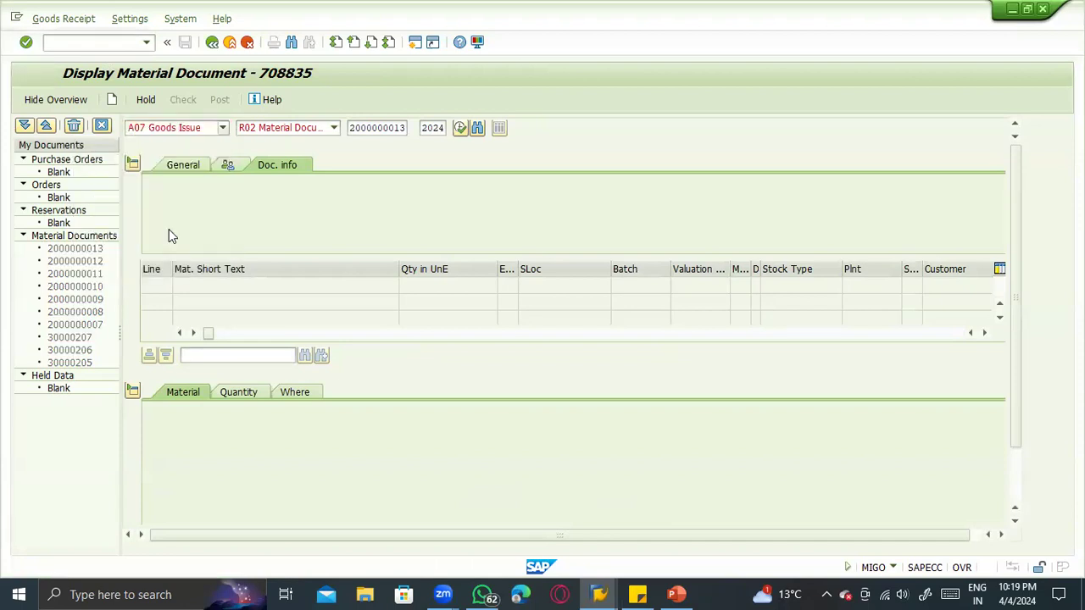
click(271, 128)
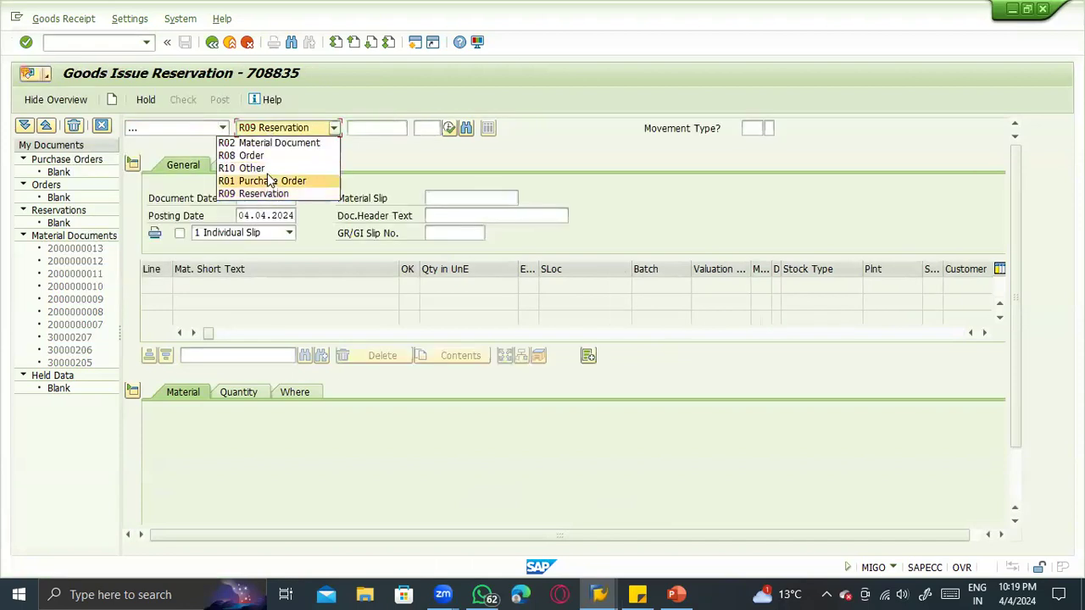
click(265, 171)
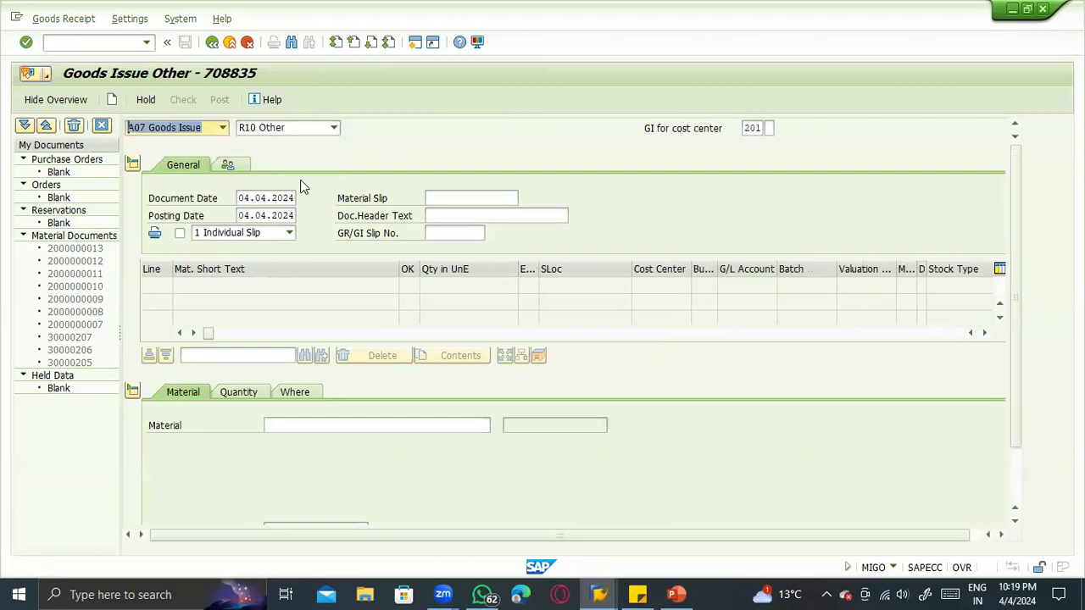
- Set the goods issue's movement type to 551 for scrapping, consulting the movement type slide and the stock overview of material 100-200
key(alt+Tab)
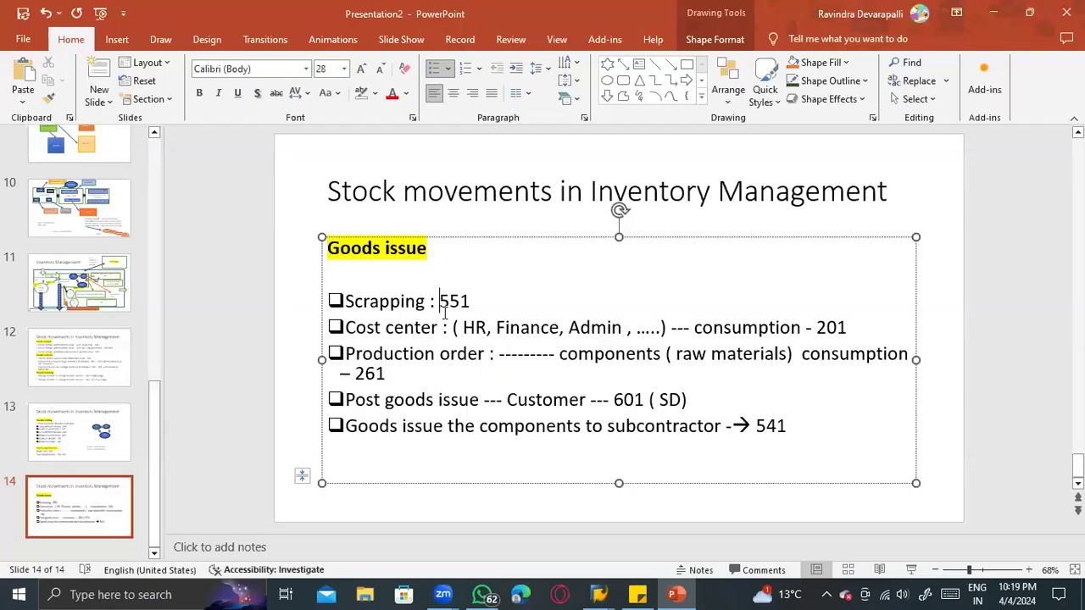
key(alt+Tab)
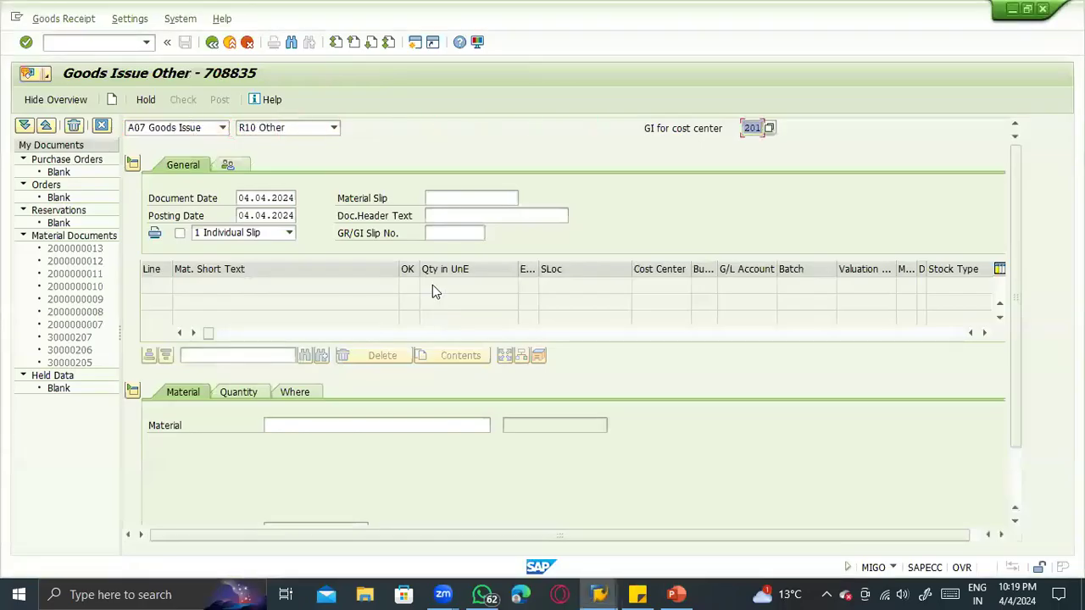
text(551)
key(Return)
key(alt+Tab)
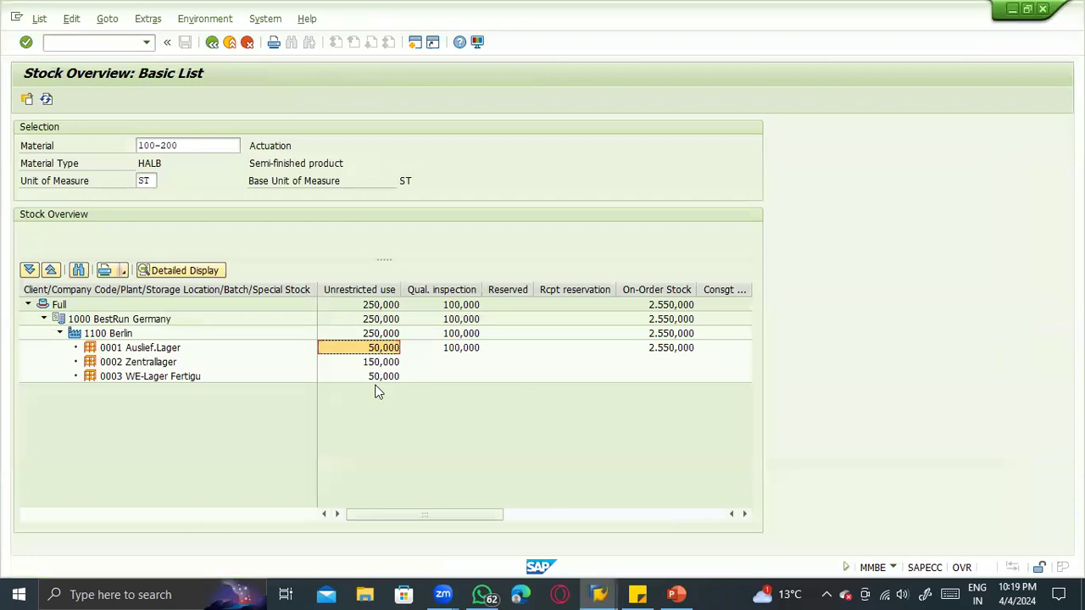
key(alt+Tab)
key(Return)
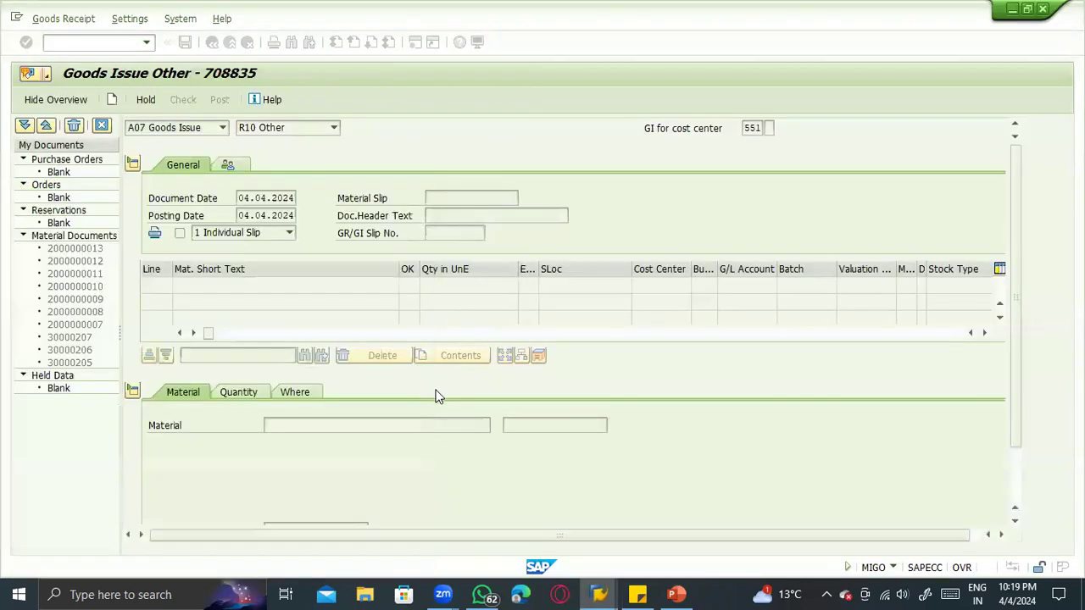
- Enter material 100-200 with a quantity of 20 as the scrapping item
click(305, 427)
text(1)
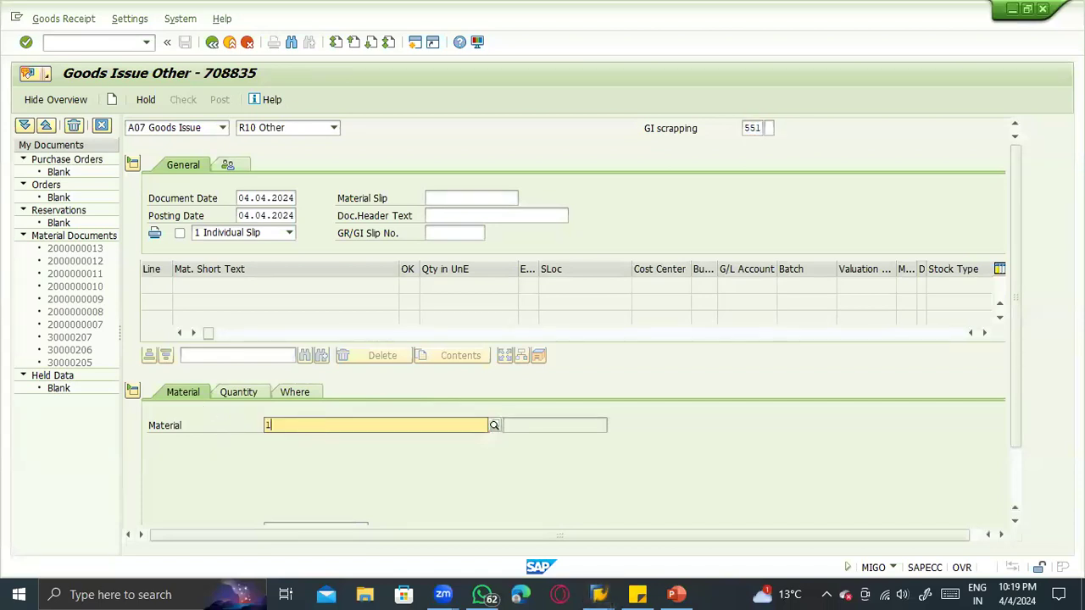
text(00-200)
key(Return)
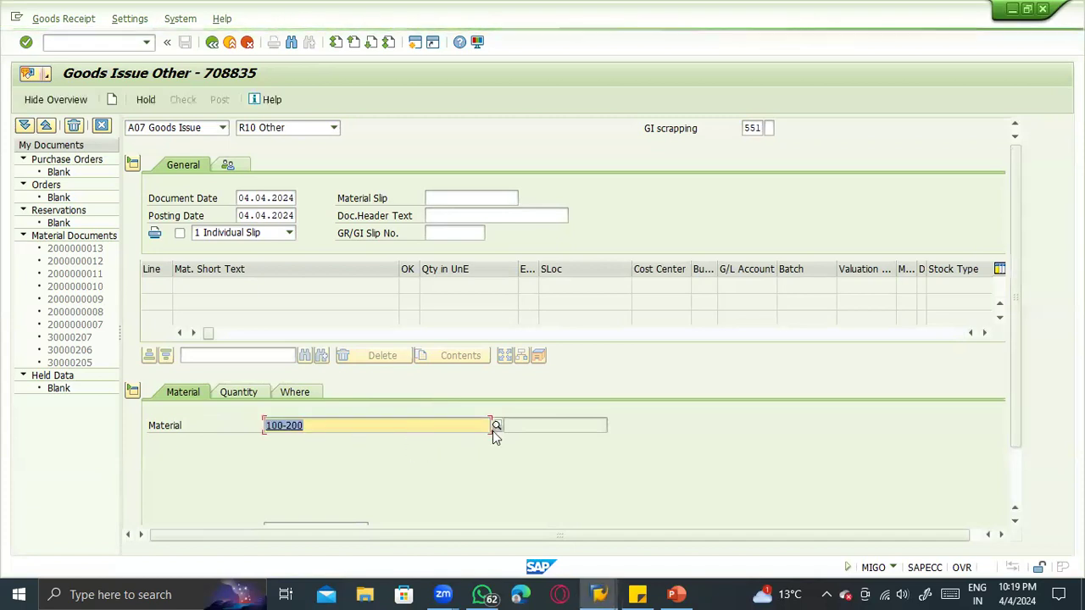
click(239, 323)
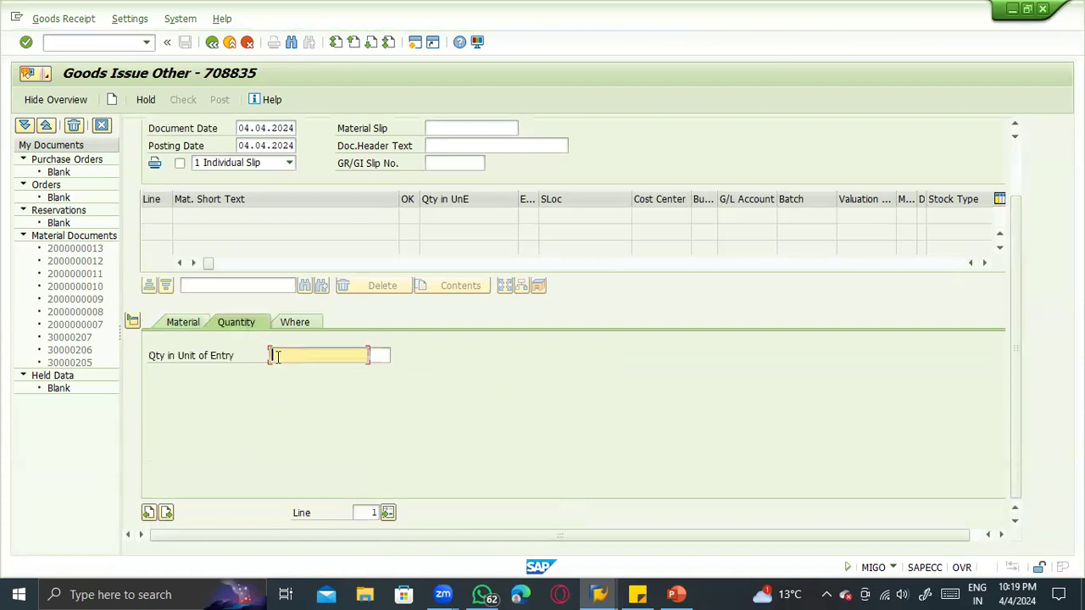
text(1)
key(BackSpace)
text(20)
key(Return)
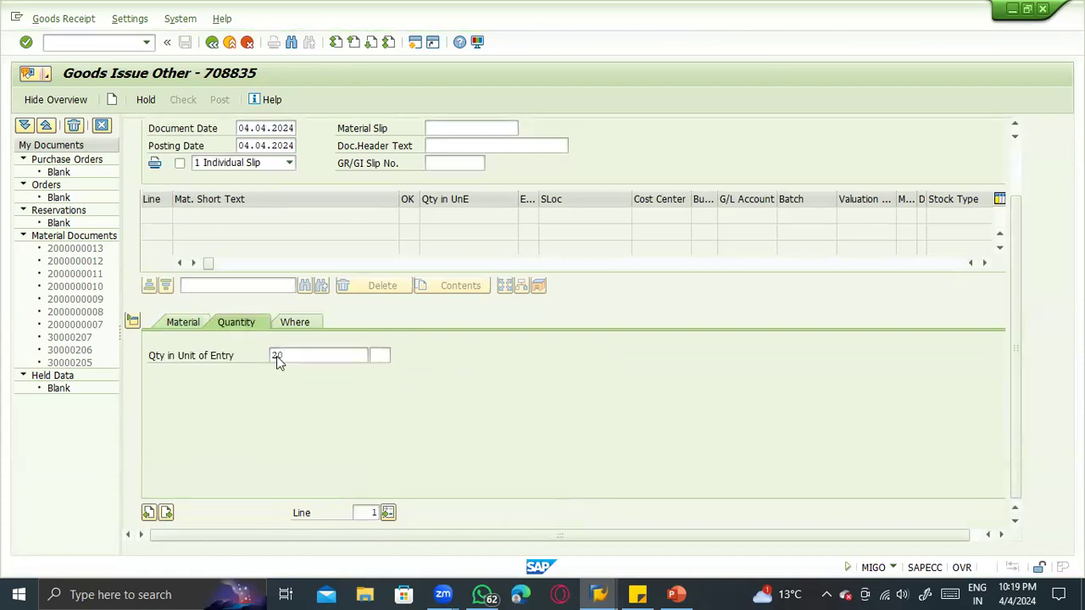
- Set the scrapping item's plant to 1100 and its storage location to 0001
click(294, 326)
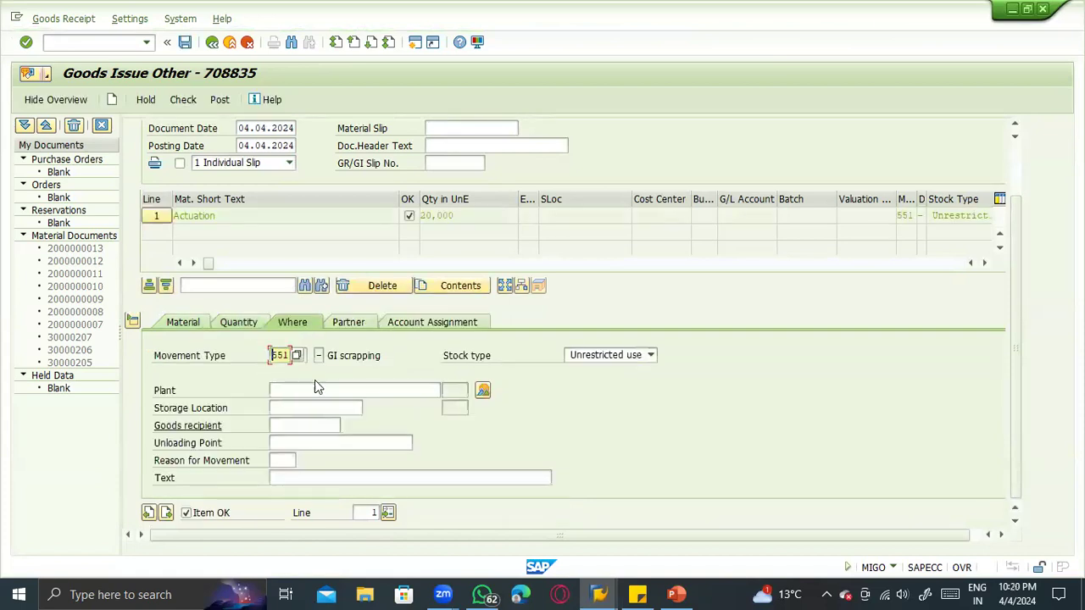
drag(273, 348, 291, 352)
click(344, 354)
click(309, 390)
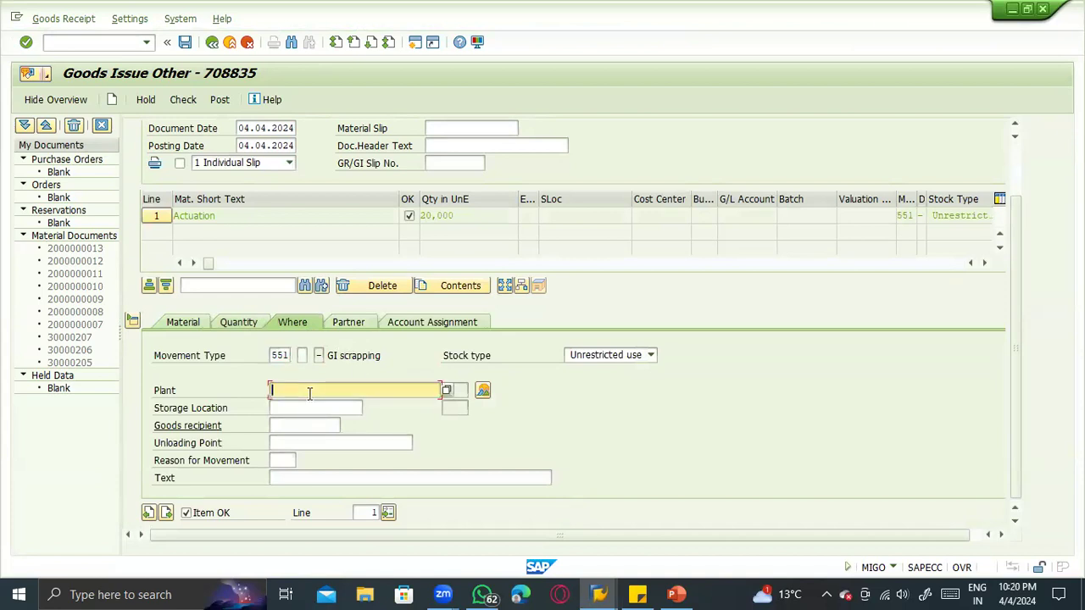
key(Tab)
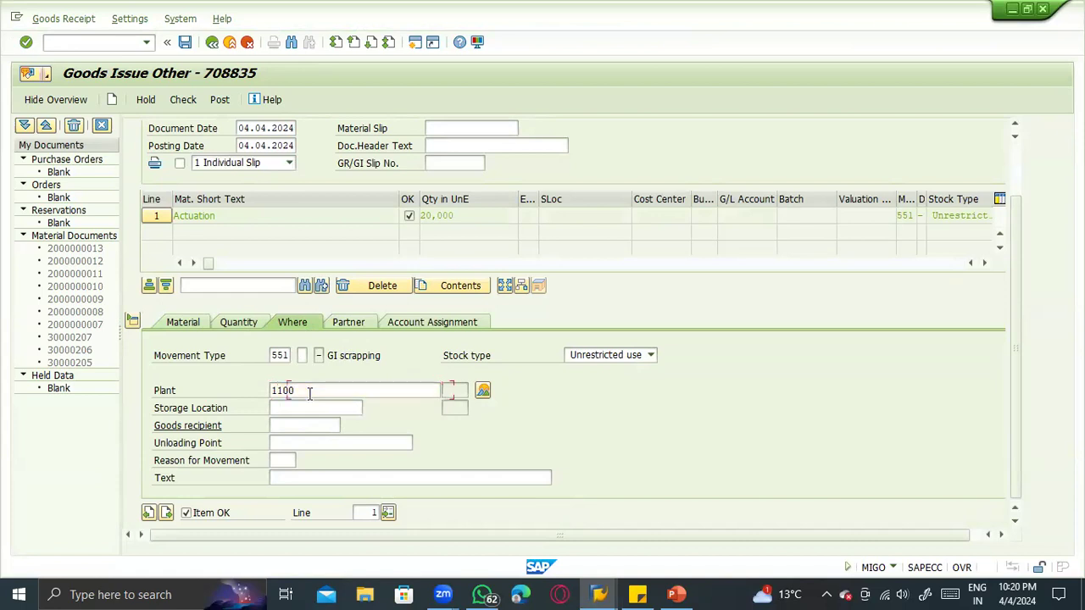
text(0001)
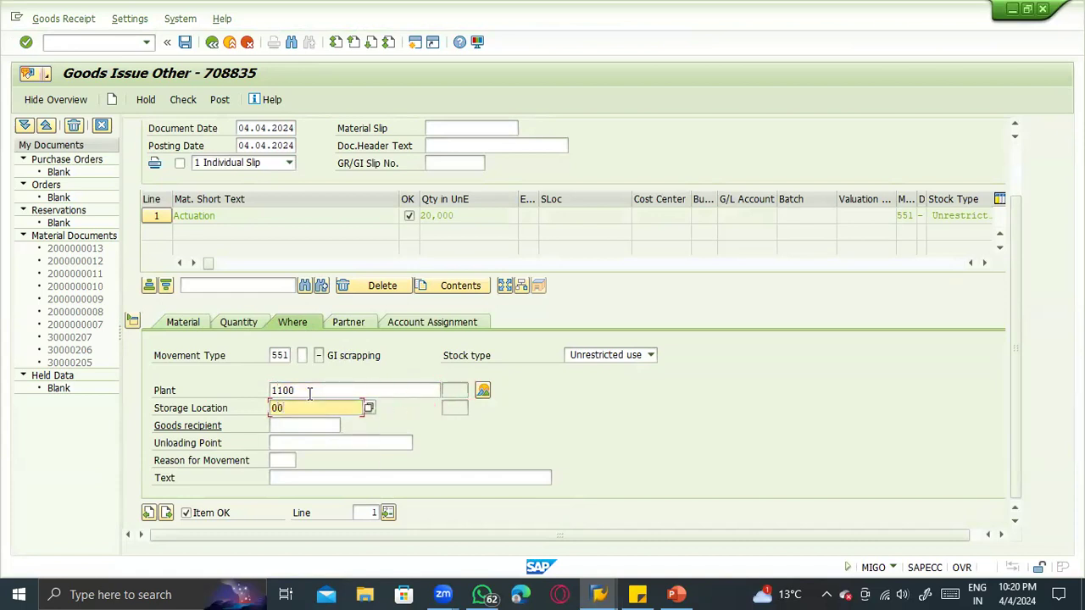
key(Return)
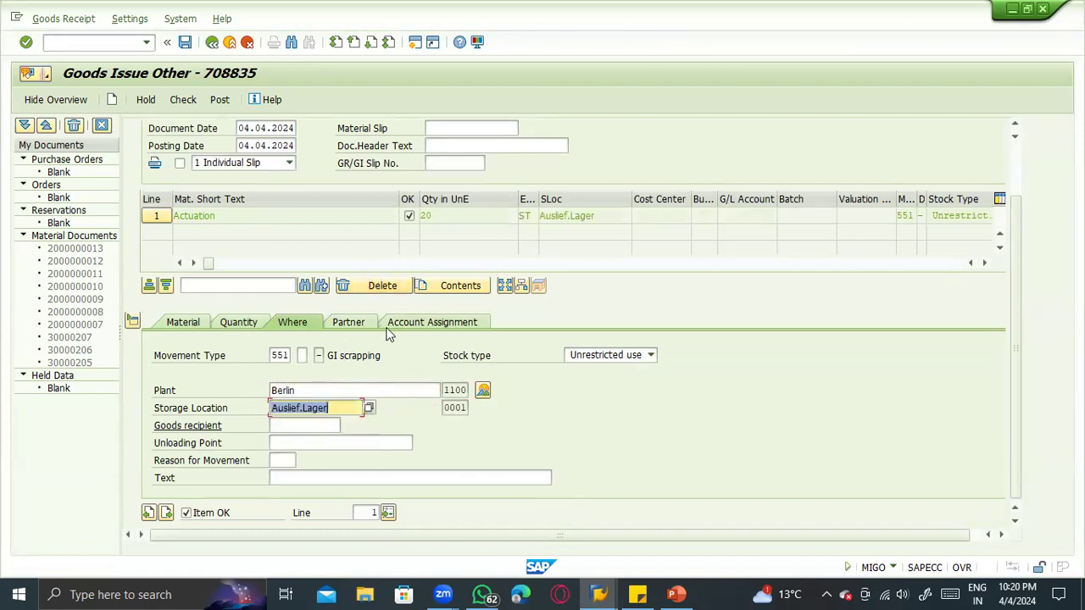
- Enter vendor 1000 as the scrapping item's partner and run a check of the goods issue
click(356, 323)
click(331, 356)
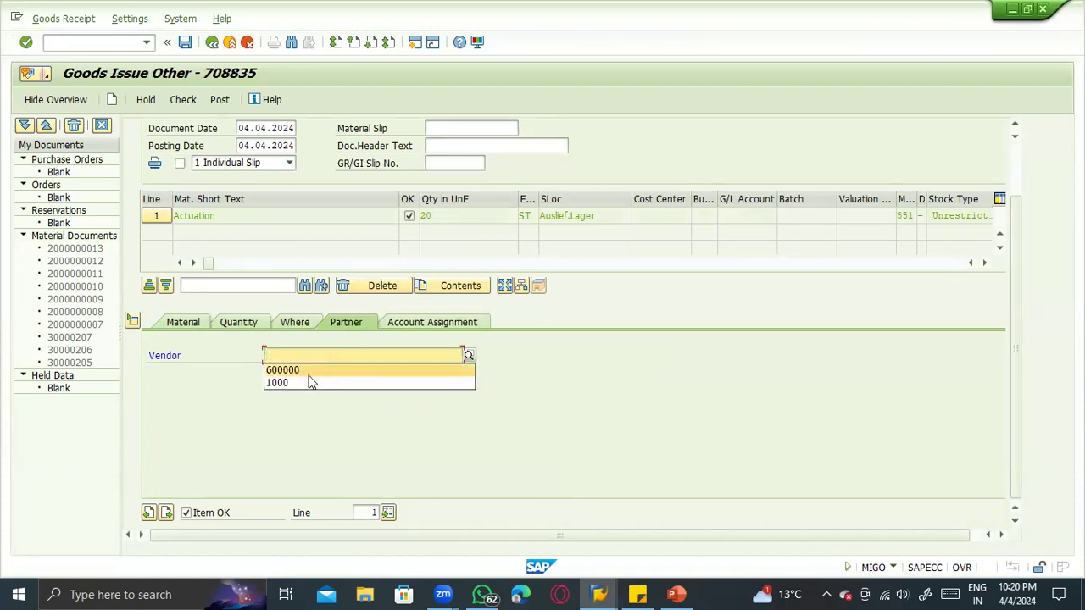
click(305, 382)
drag(288, 355, 264, 356)
text(1000)
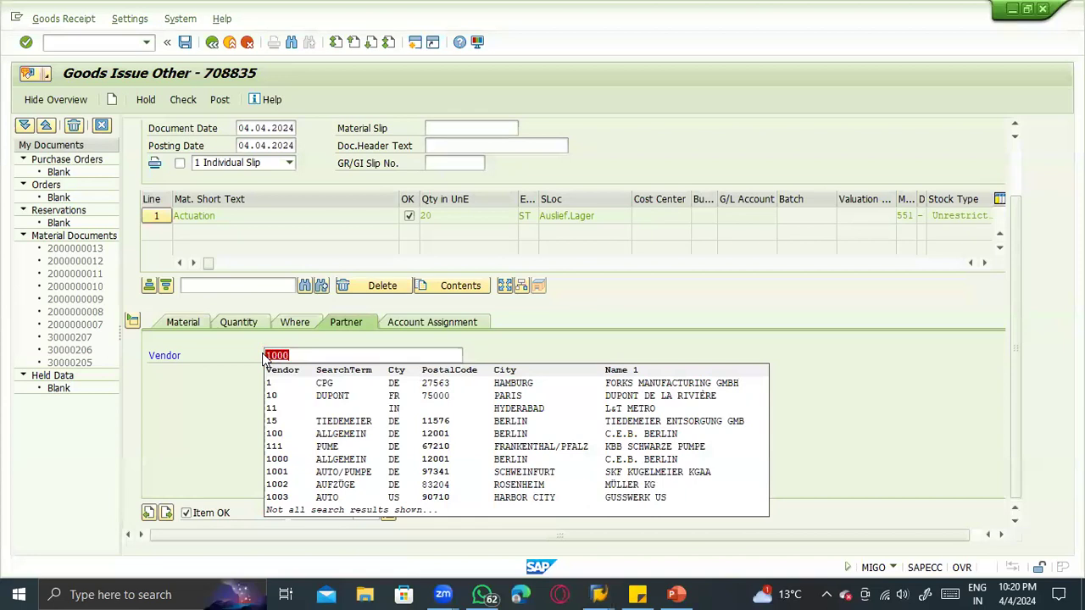
click(285, 356)
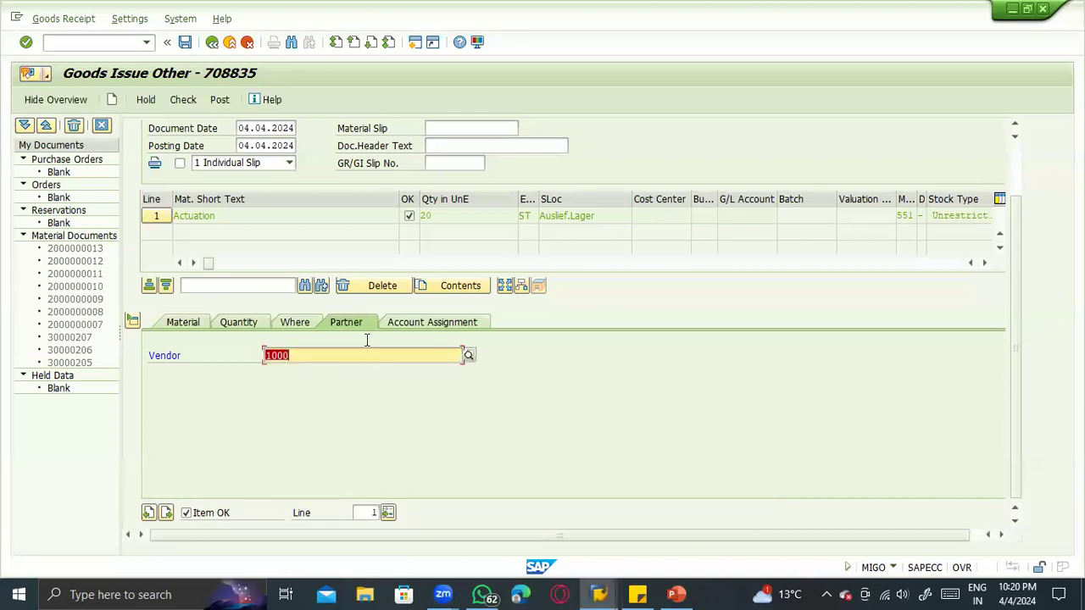
click(176, 97)
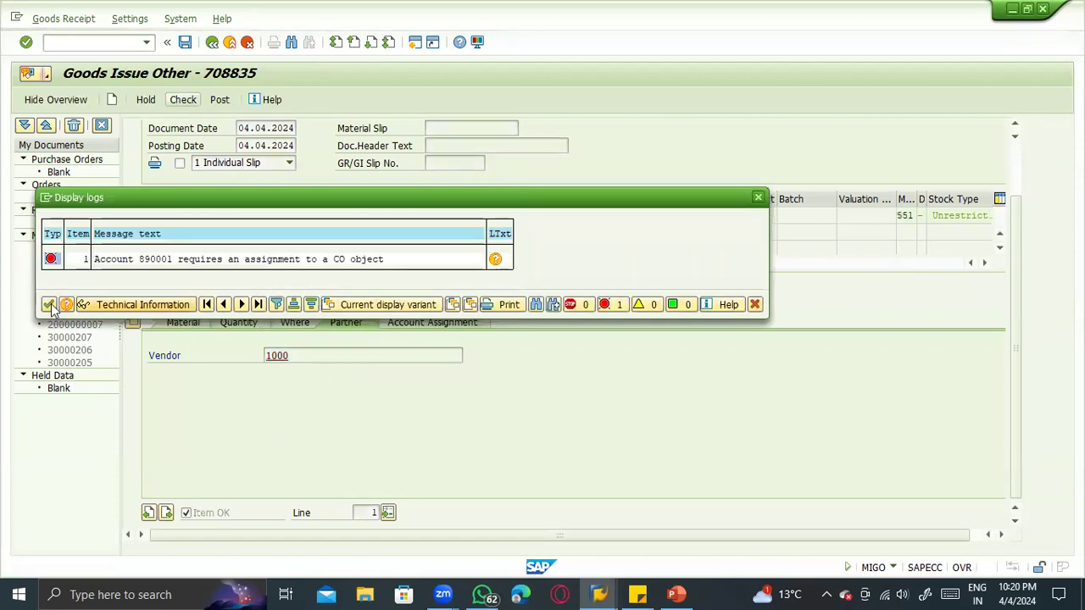
click(48, 304)
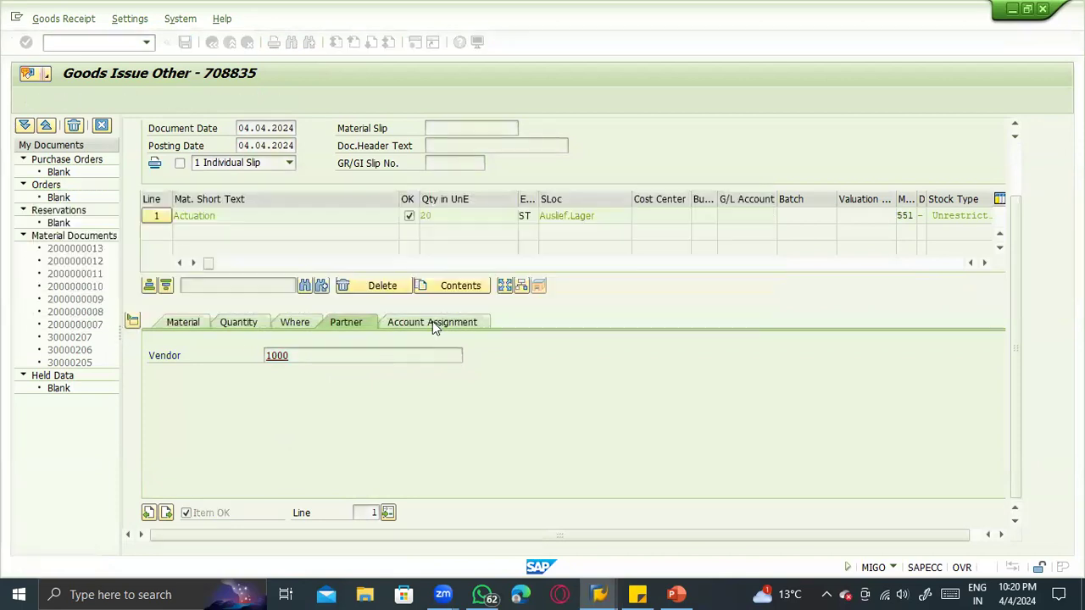
- Assign the scrapping item to cost center 1000
click(433, 325)
click(262, 390)
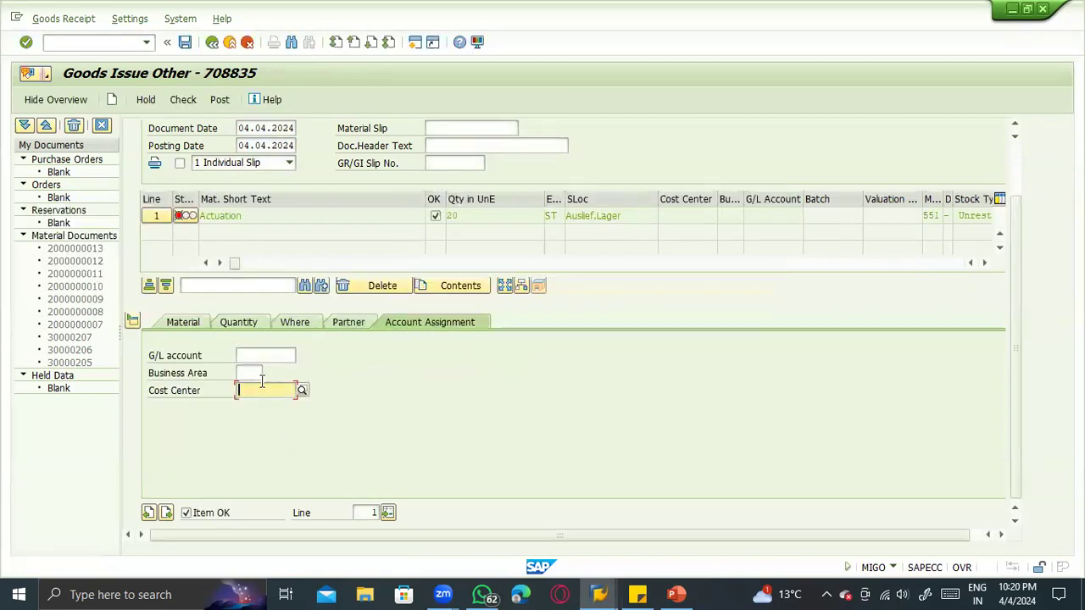
click(278, 395)
click(269, 394)
text(1100)
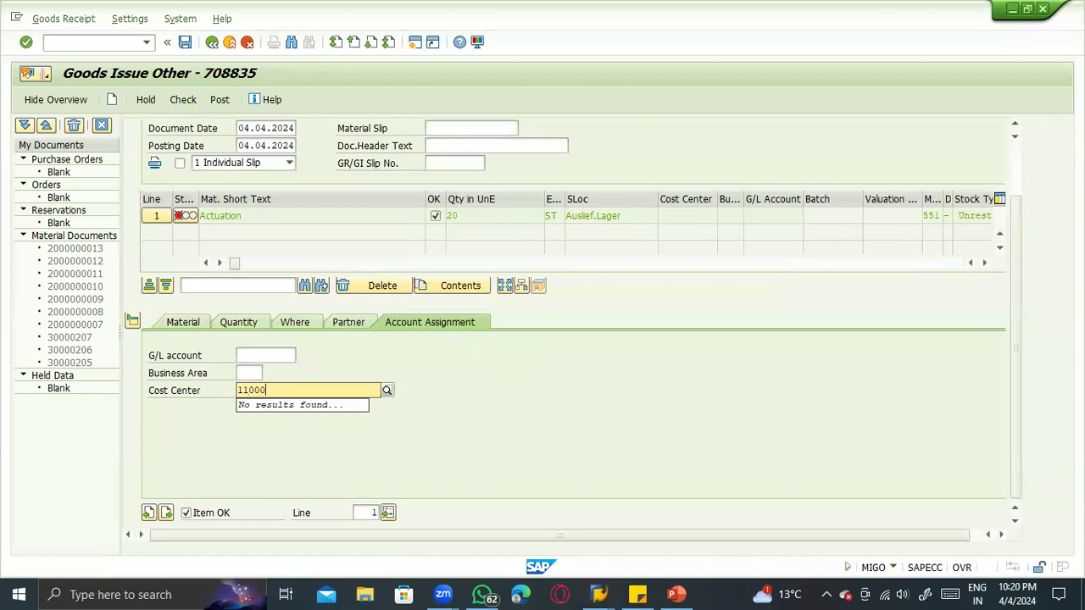
text(0)
key(BackSpace)
key(BackSpace)
key(BackSpace)
key(BackSpace)
text(00)
key(Return)
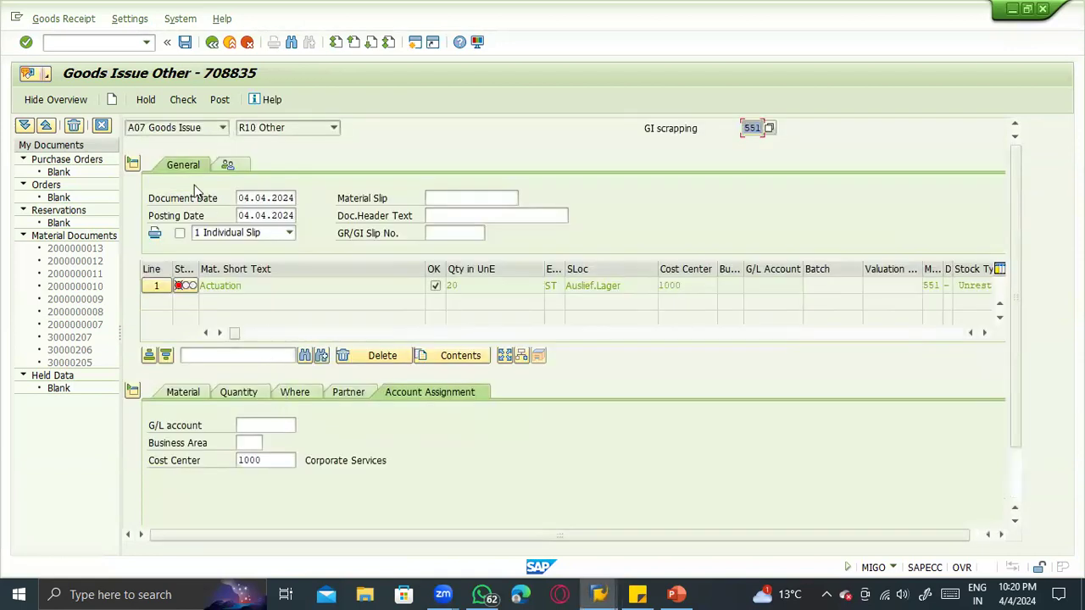
- Recheck the goods issue and open version maintenance for controlling area 1000 from the error message's help
click(178, 104)
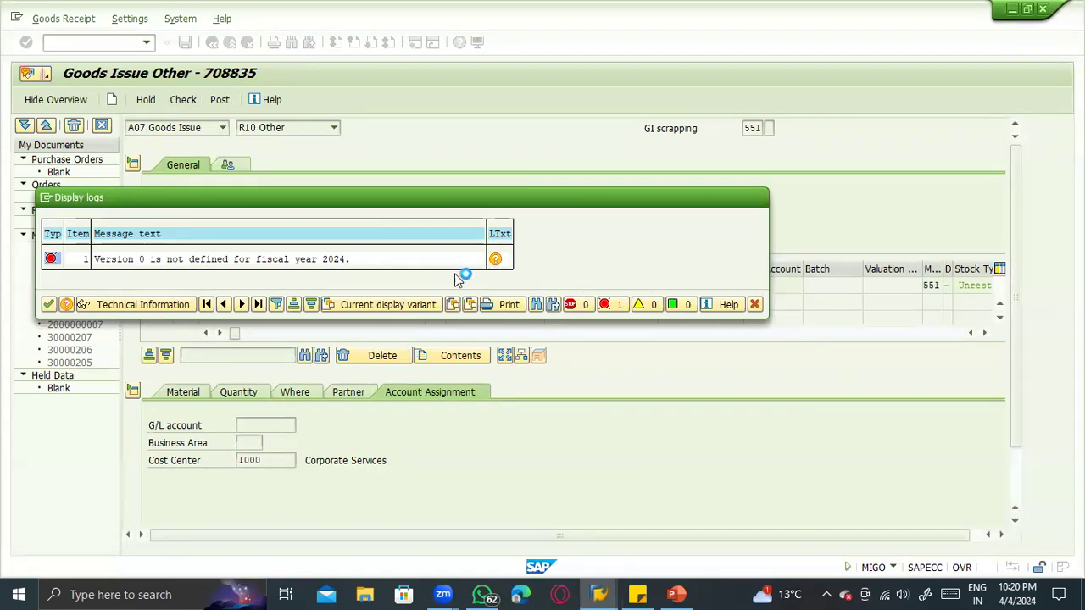
click(495, 259)
click(92, 364)
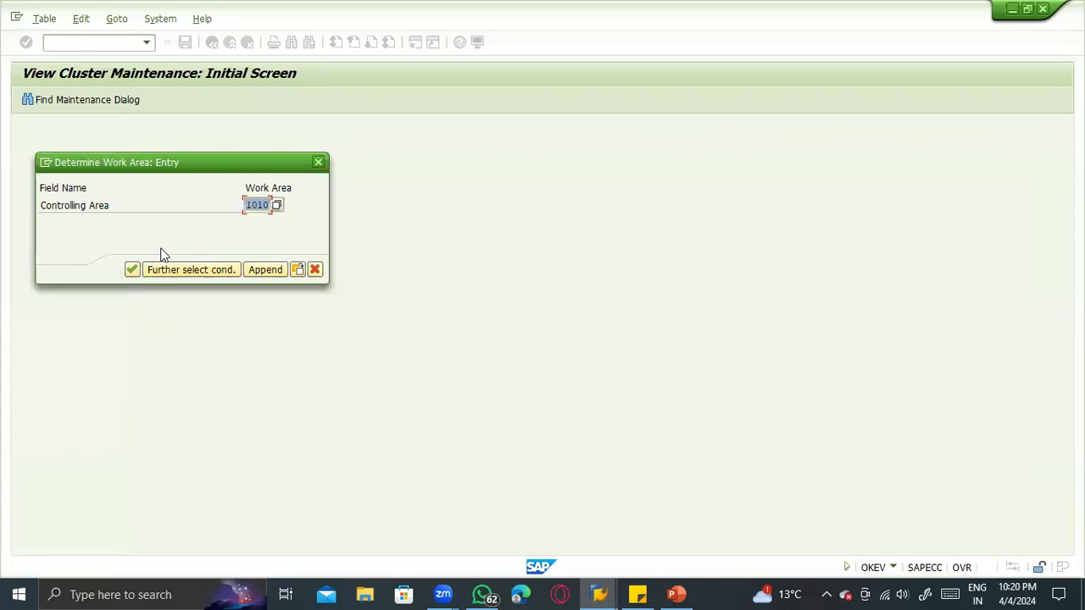
text(1000)
key(Return)
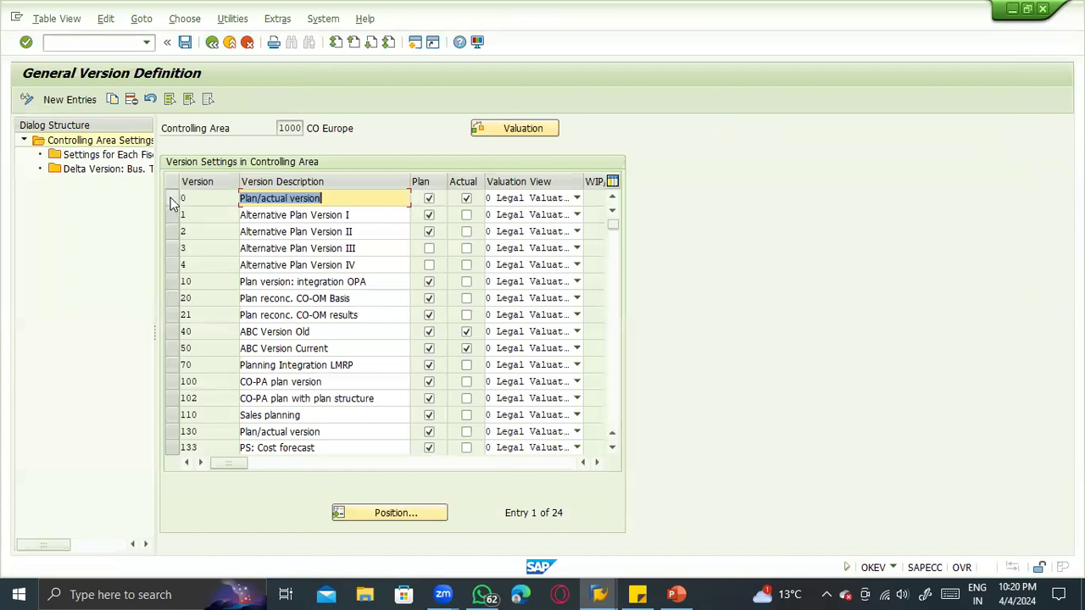
- Select version 0 (Plan/actual version) and try to open its fiscal year settings
click(170, 200)
double_click(100, 155)
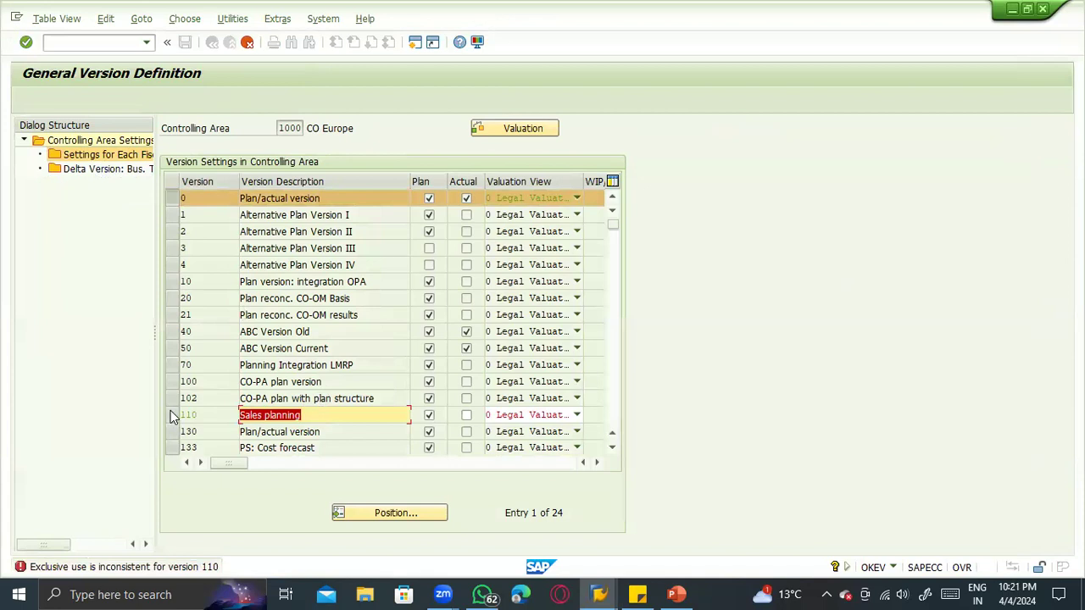
click(297, 412)
key(F12)
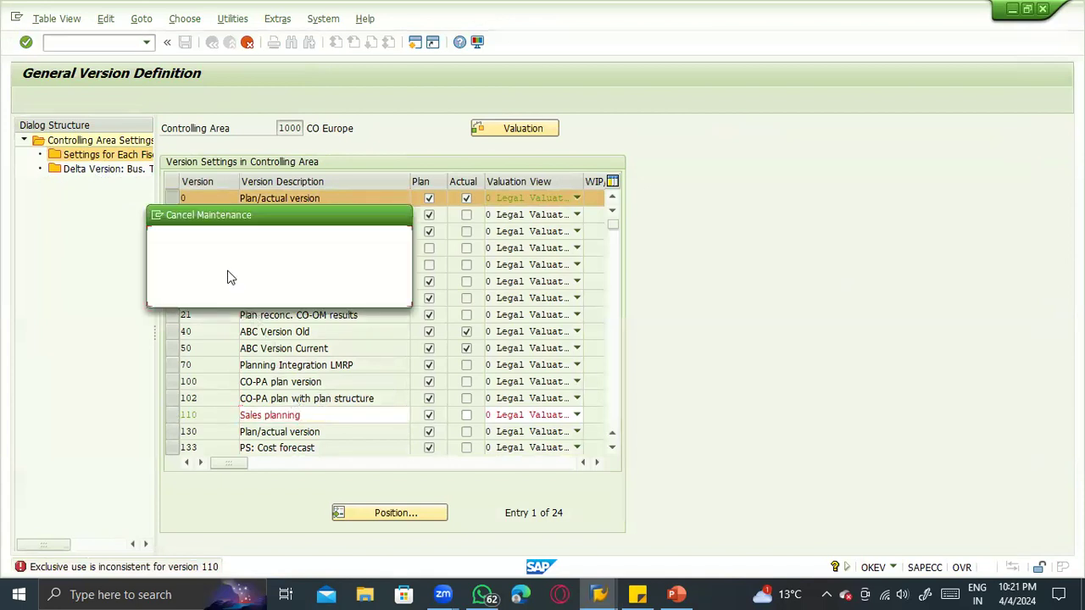
click(280, 293)
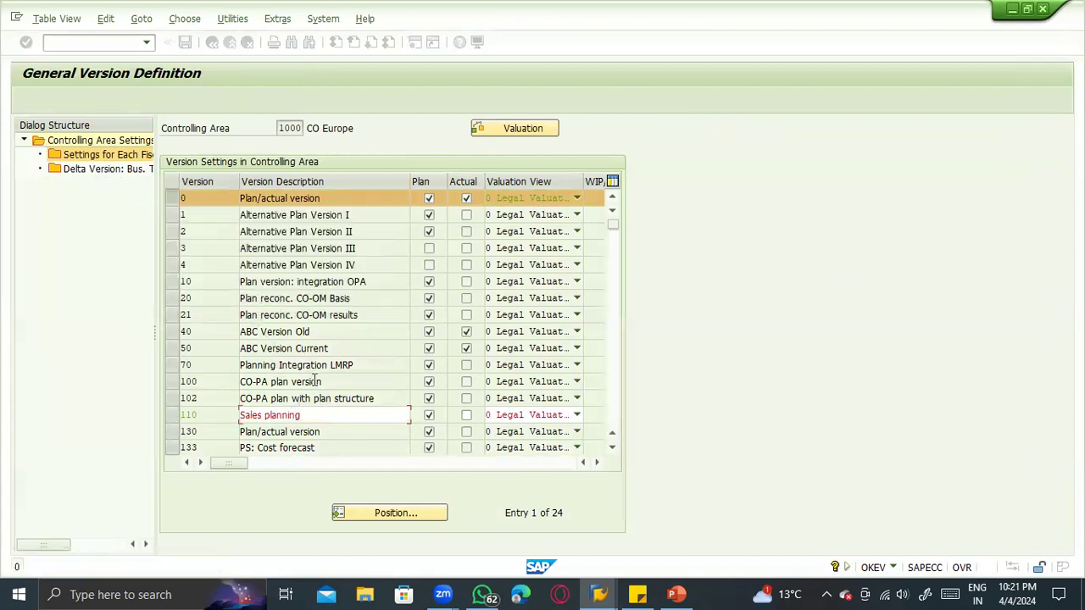
- Try clearing the Plan indicator of version 110 and opening the fiscal year and delta version settings, and discard the changes
click(428, 415)
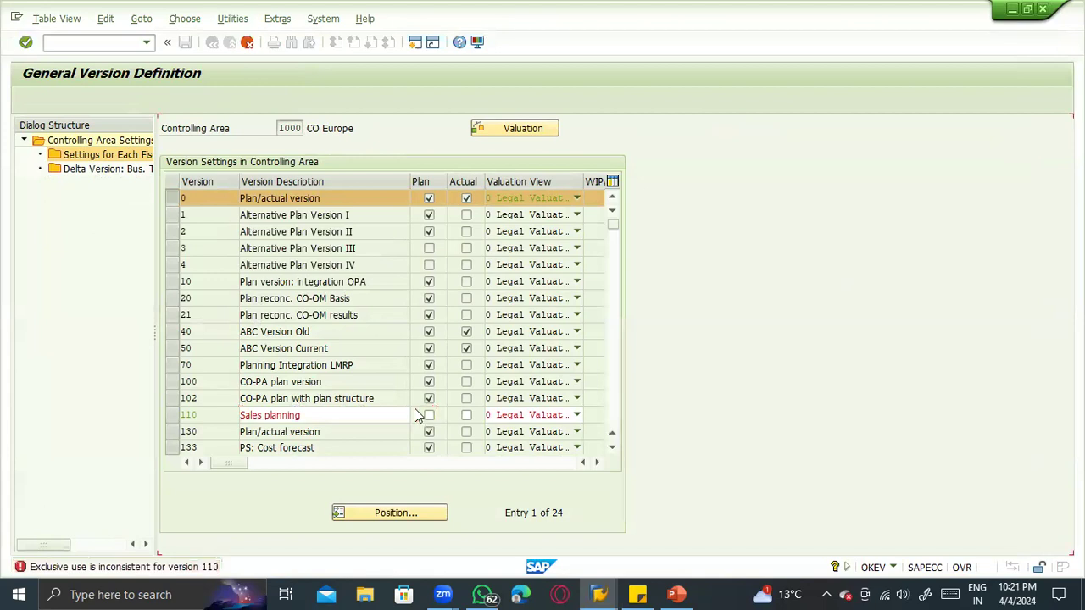
key(Return)
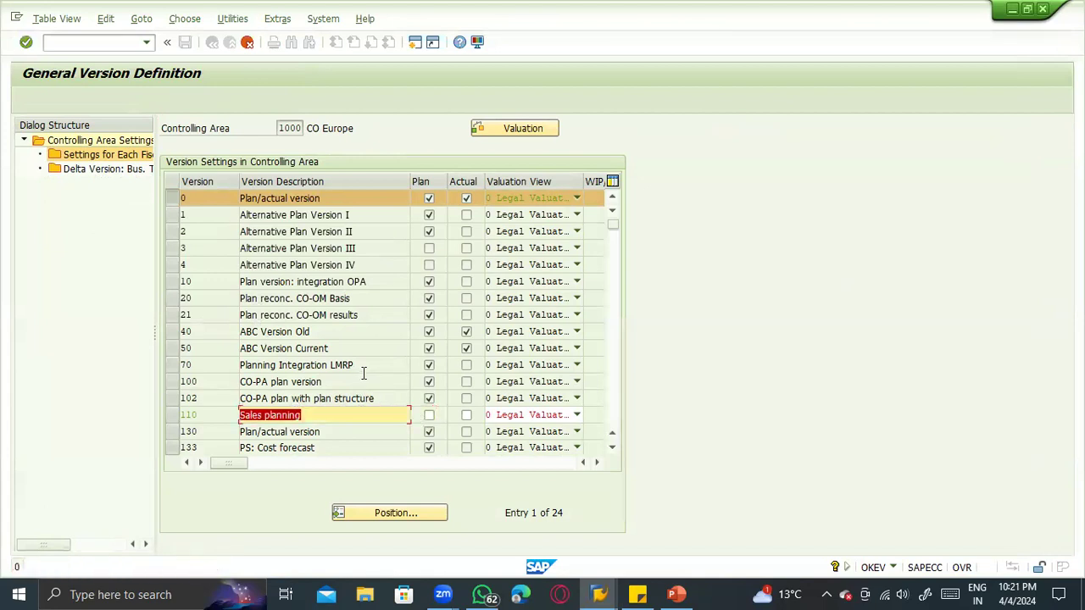
double_click(119, 159)
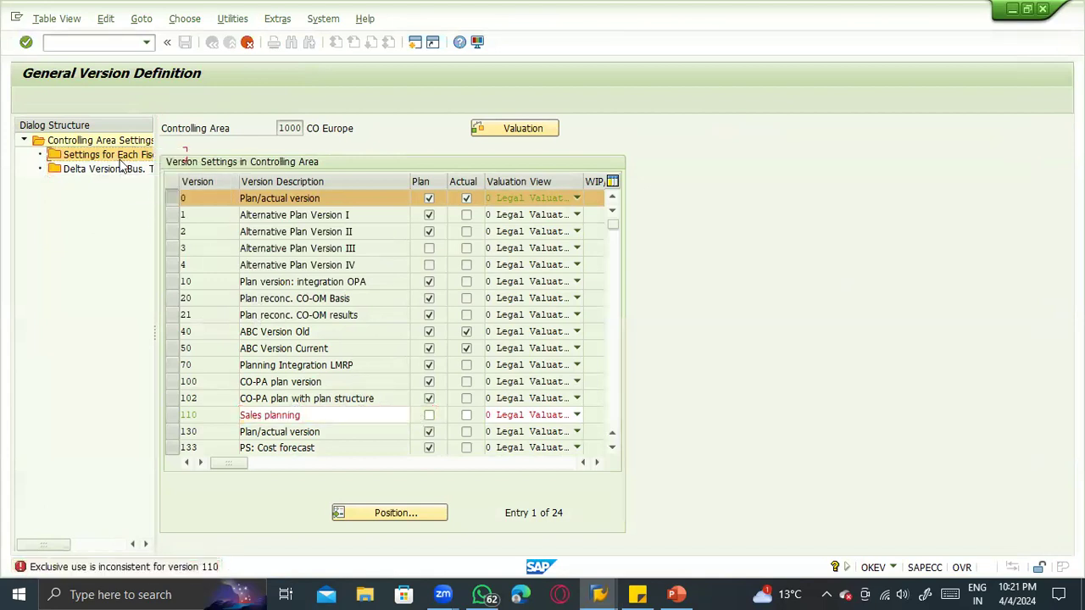
double_click(113, 167)
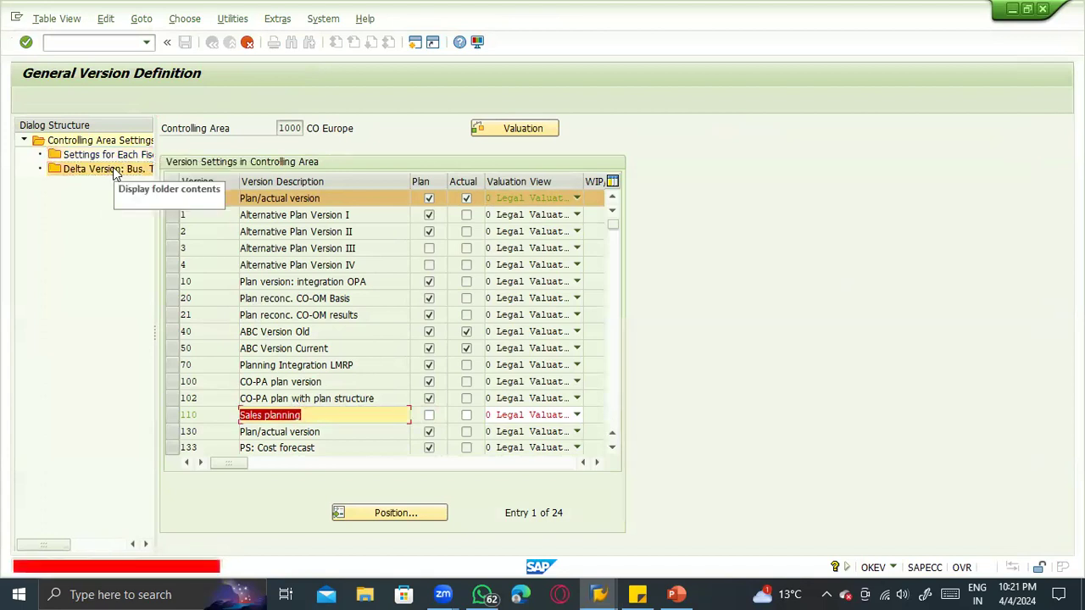
click(247, 42)
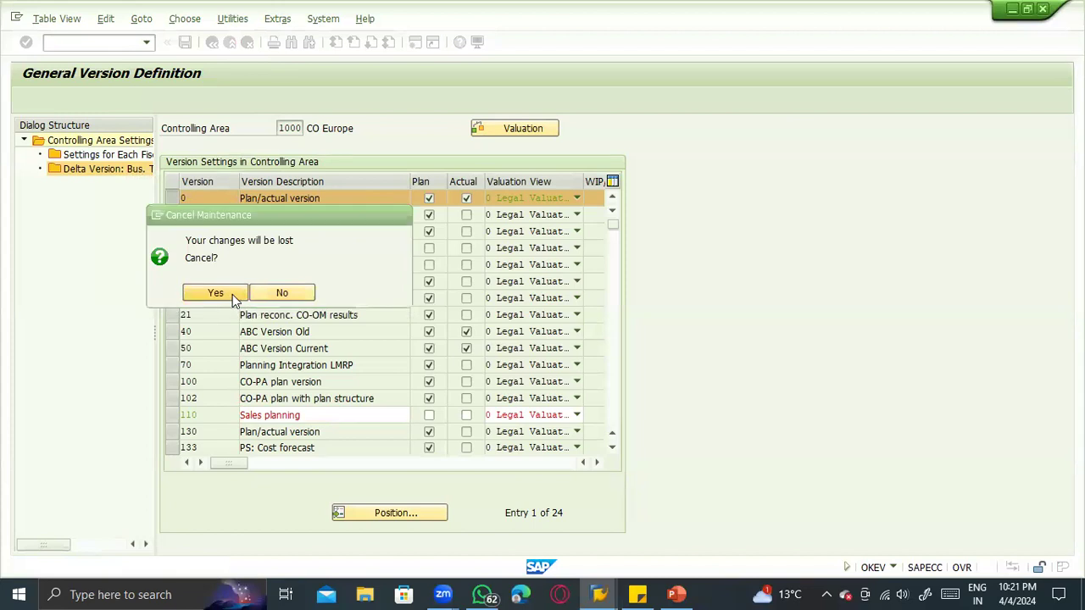
click(215, 292)
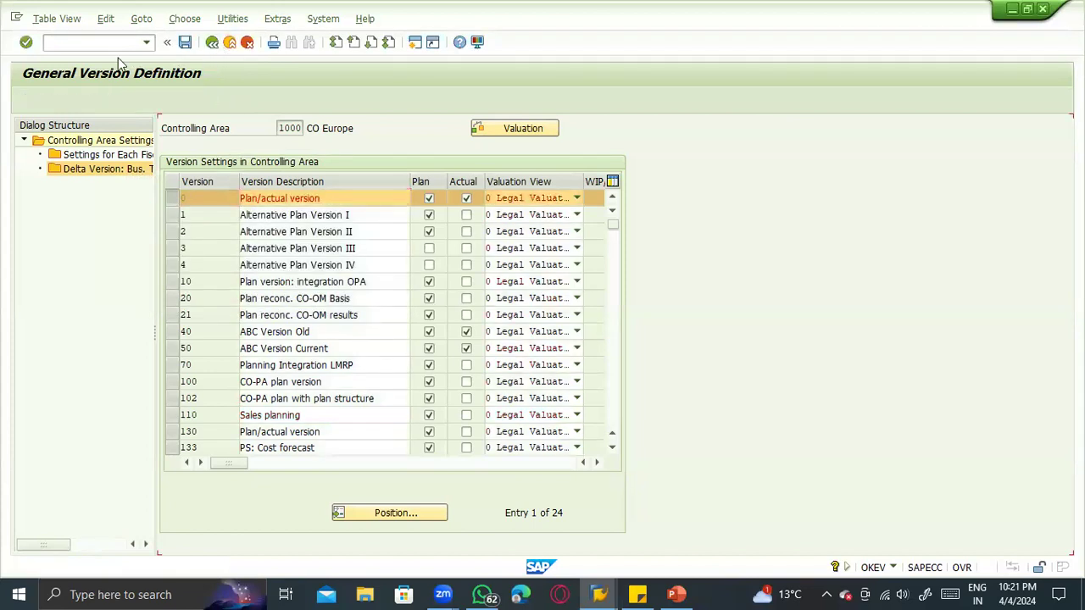
- Leave version maintenance for a fresh goods issue and set its movement type to 201 (GI for cost center)
click(99, 44)
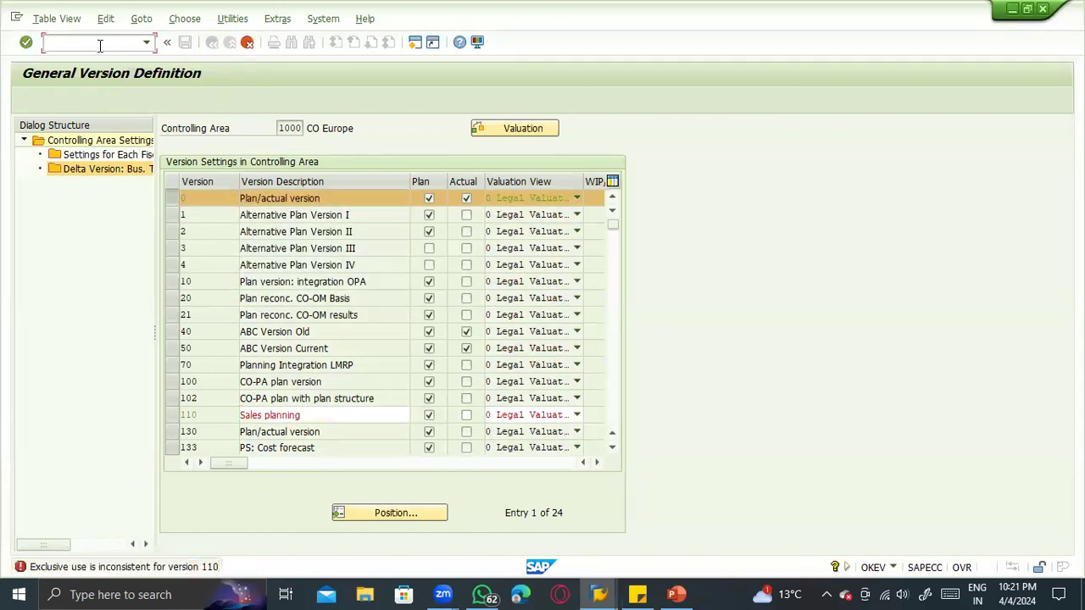
key(Return)
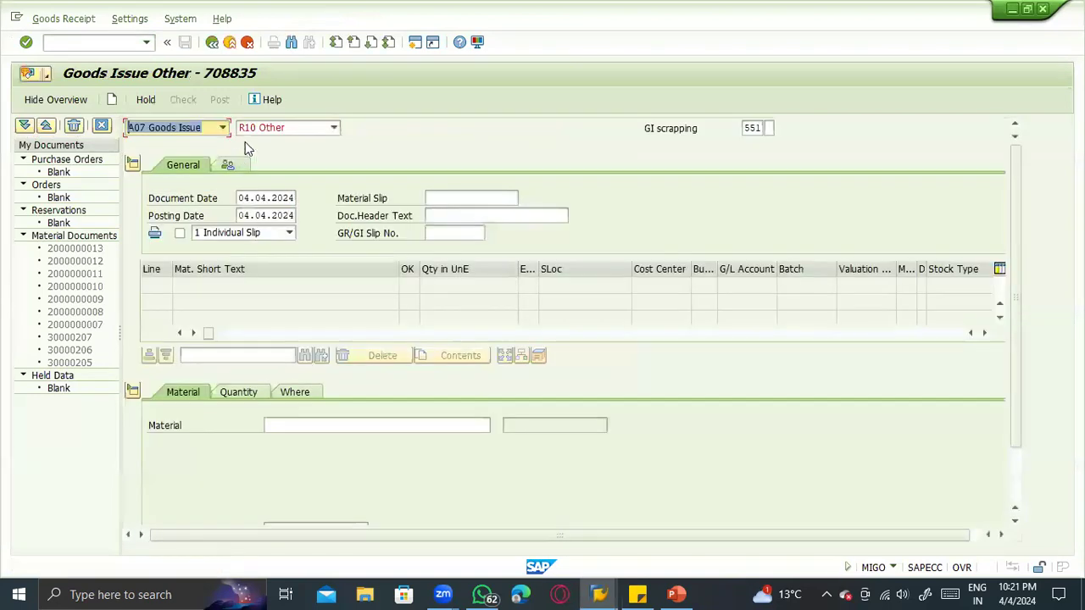
key(Tab)
key(Tab)
text(2)
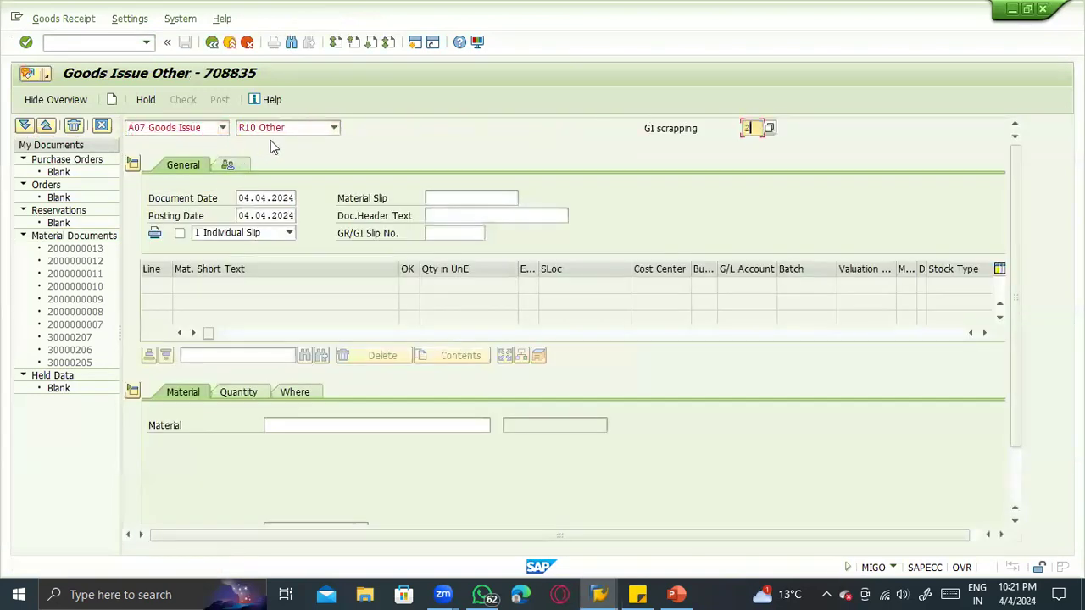
key(Return)
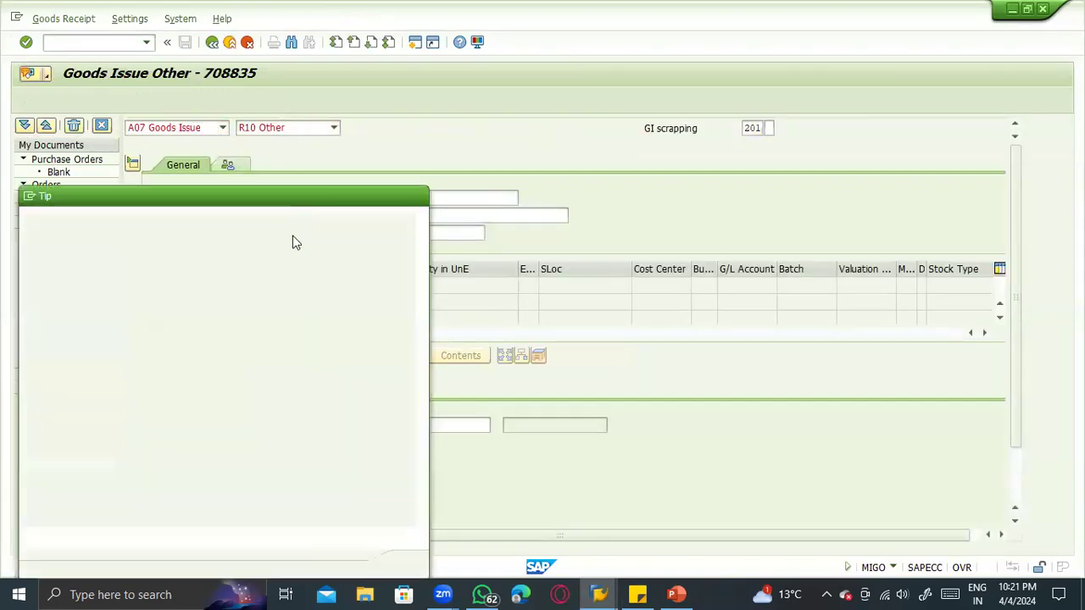
key(Return)
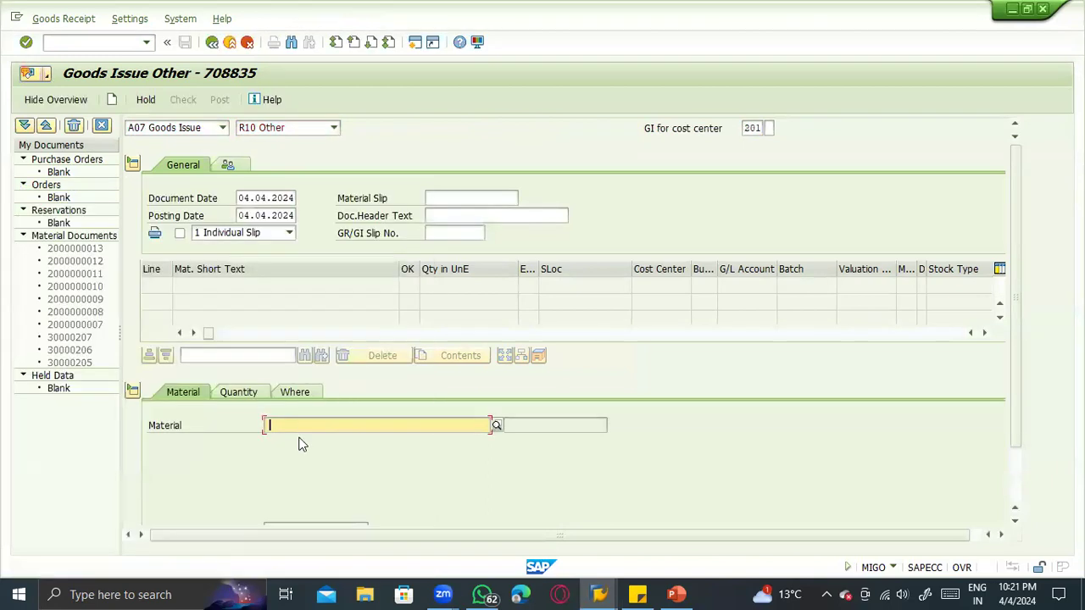
- Add material 100-200 to the goods issue with a quantity of 10
click(301, 431)
click(298, 424)
text(1002)
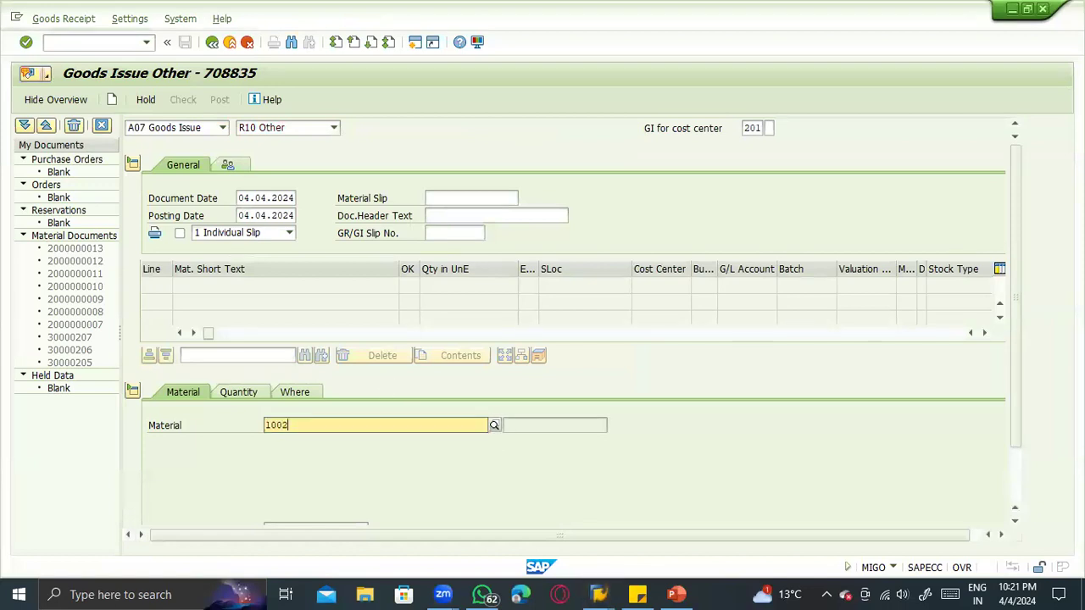
key(BackSpace)
text(-20)
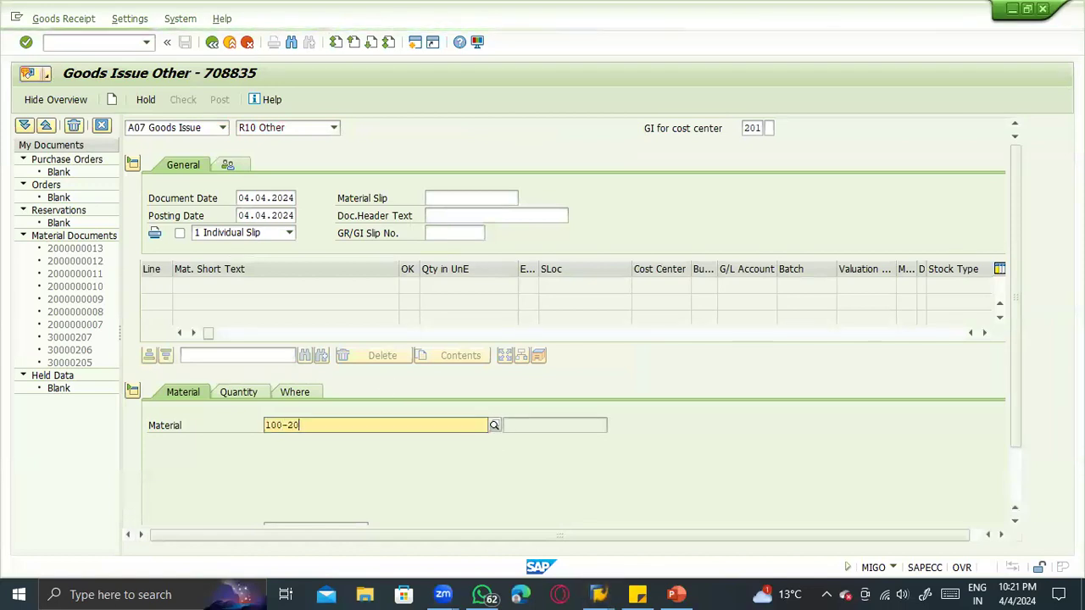
key(Return)
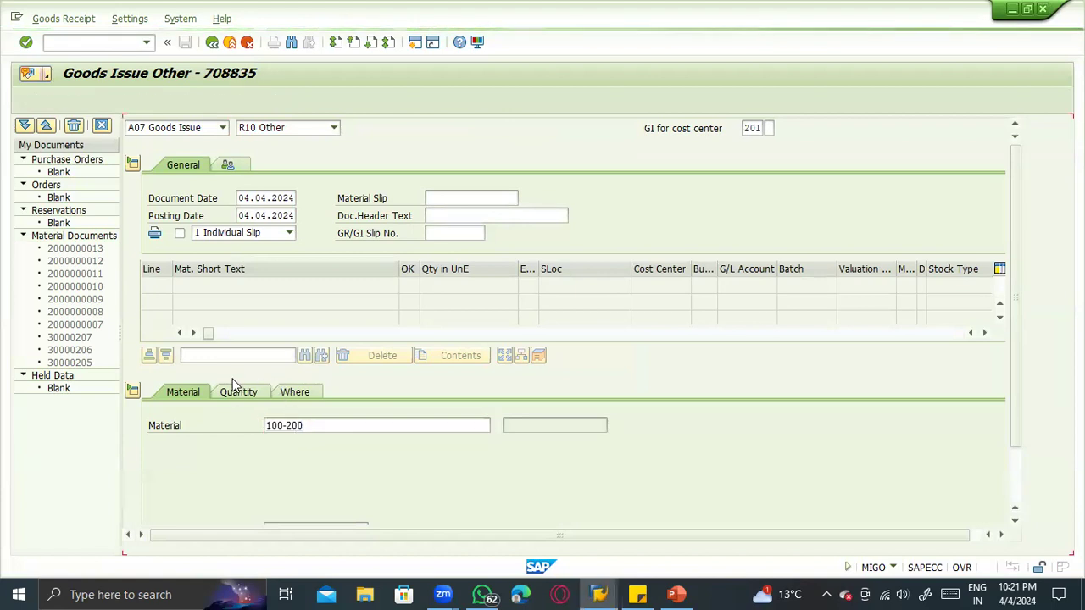
click(238, 391)
text(10)
key(Return)
- Set the item's plant to 1100 and its storage location to 0001
click(299, 392)
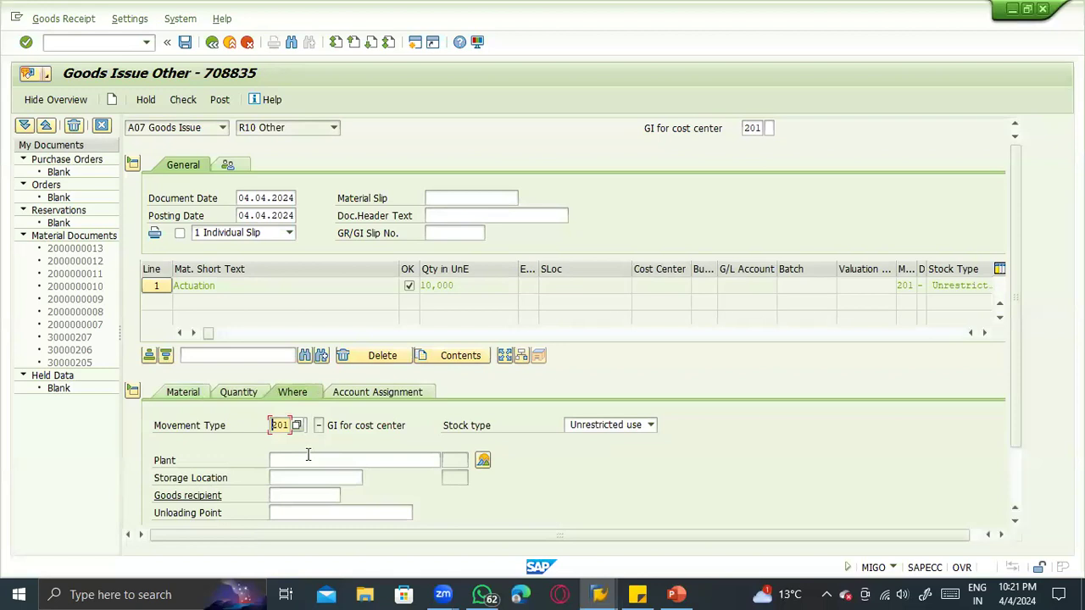
click(307, 460)
click(305, 473)
click(309, 480)
click(311, 490)
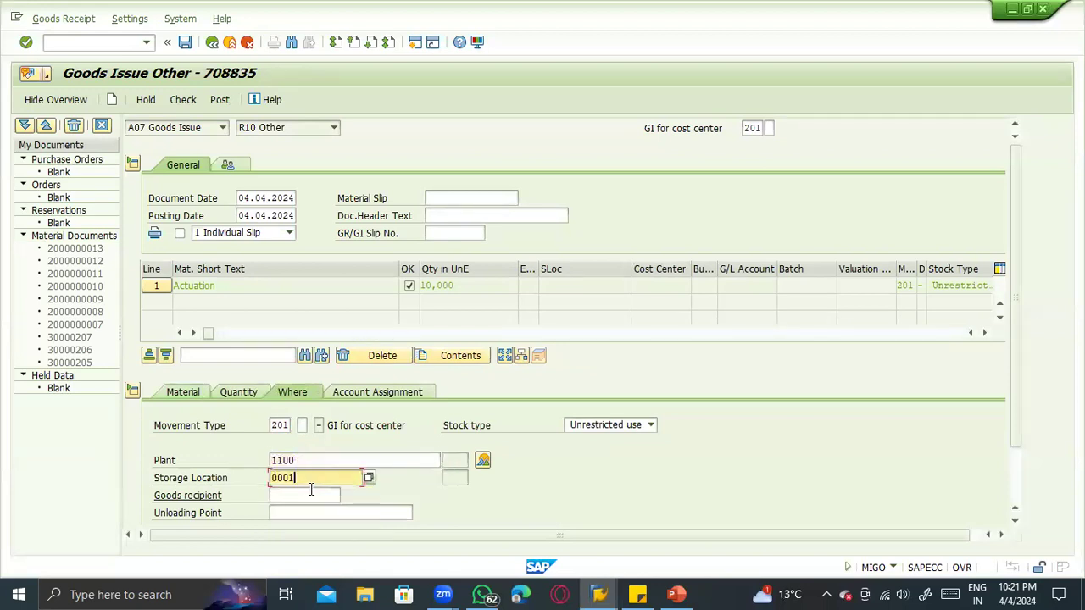
- Look up the cost centers and assign the goods issue item to cost center 1200 (Cafeteria)
click(363, 392)
click(288, 461)
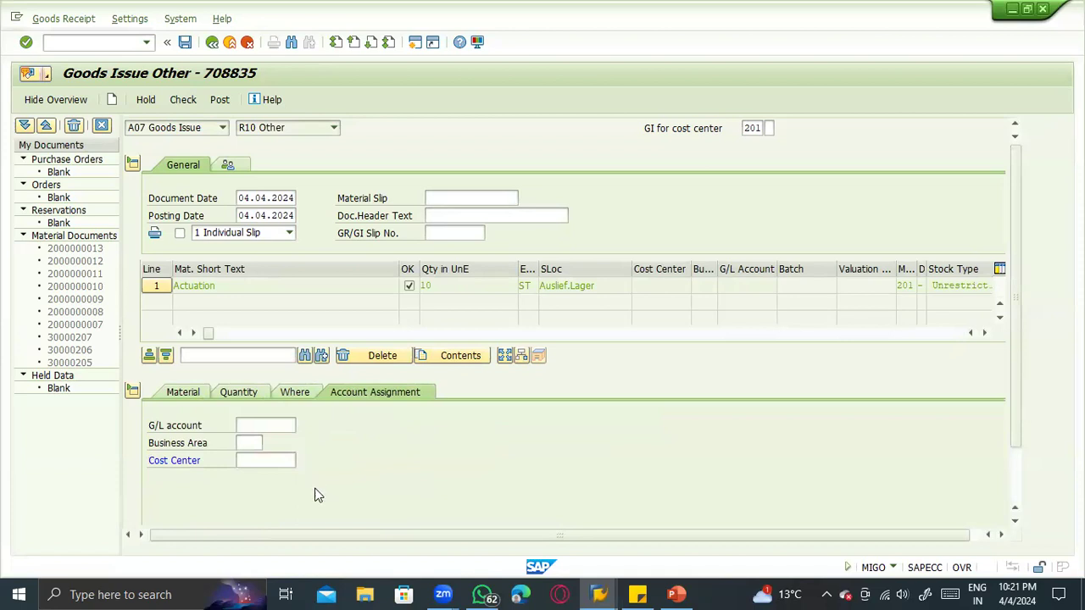
key(F4)
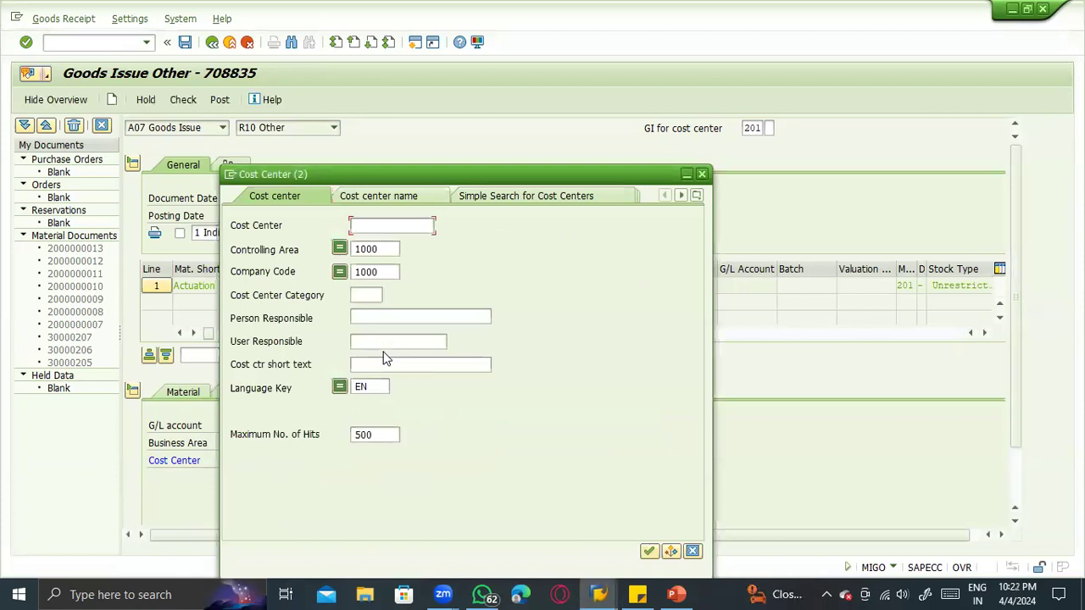
key(Return)
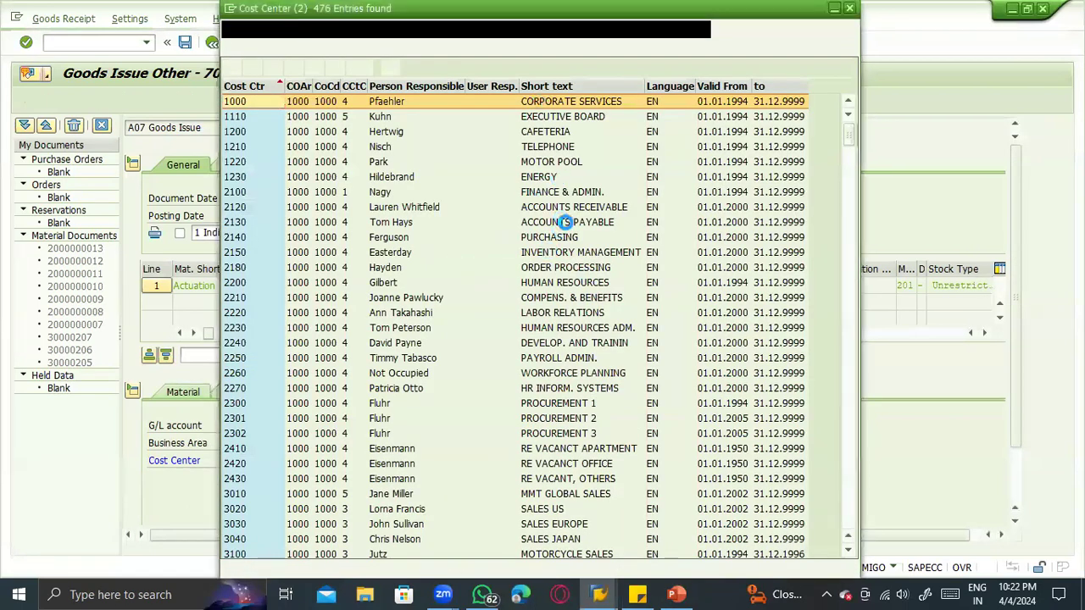
click(558, 134)
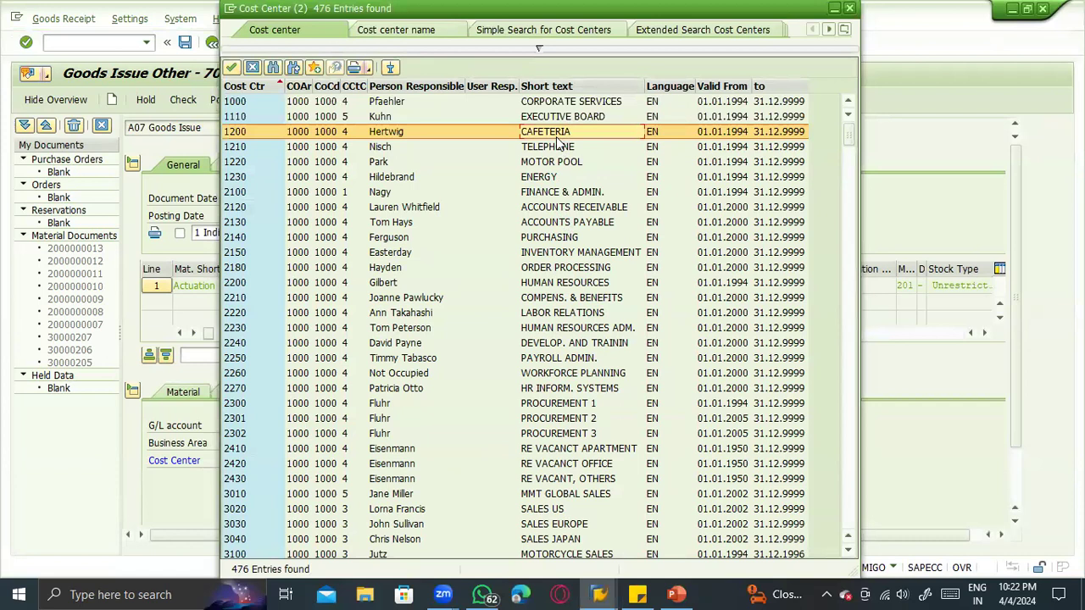
double_click(393, 130)
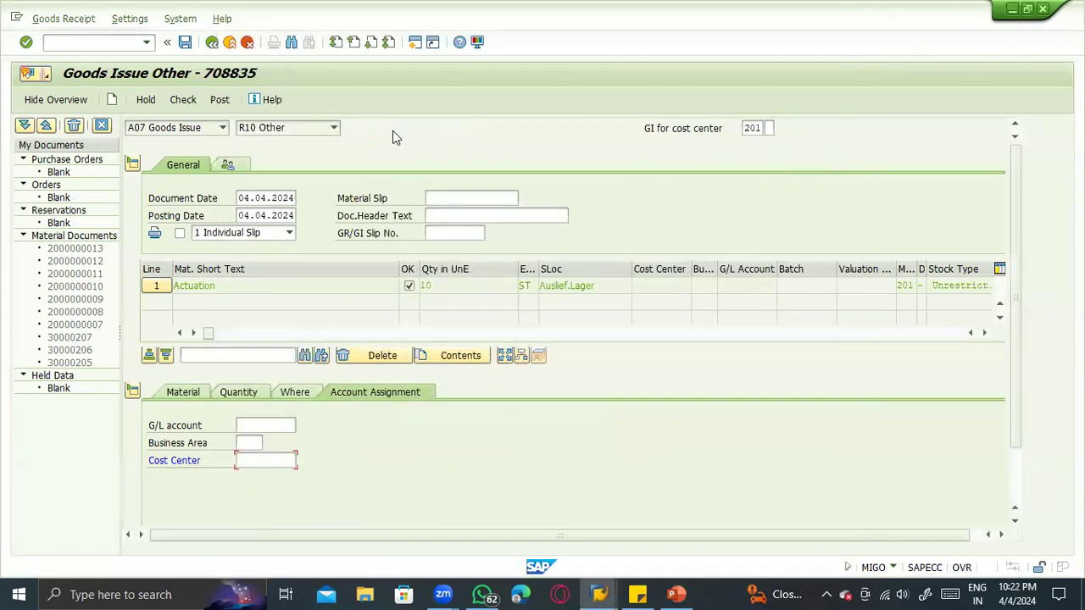
key(Return)
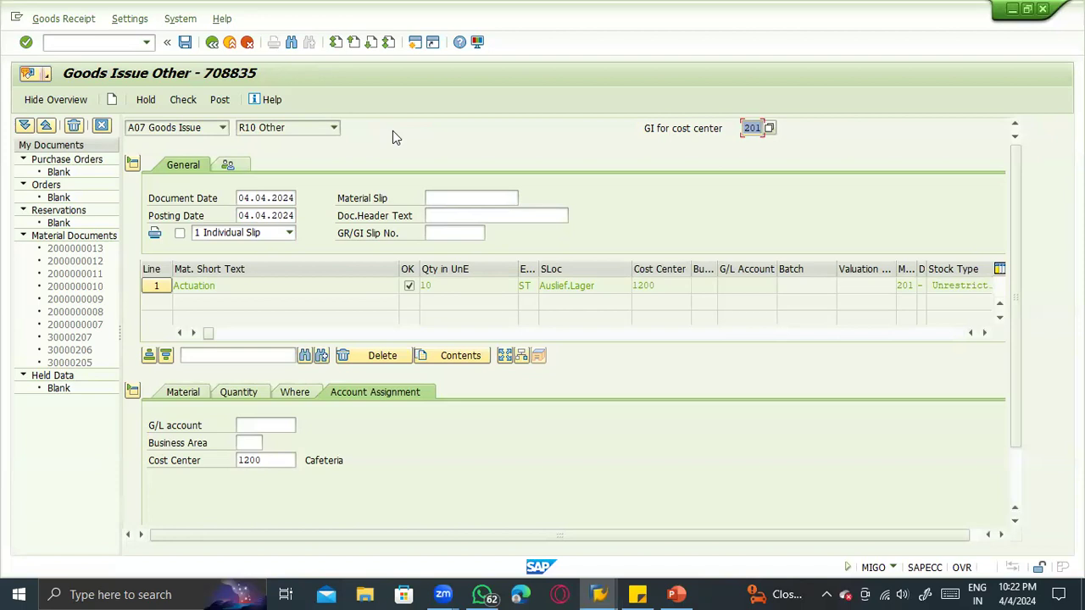
- Check the cost center goods issue and open version maintenance for controlling area 1000 from the error's long text
click(182, 99)
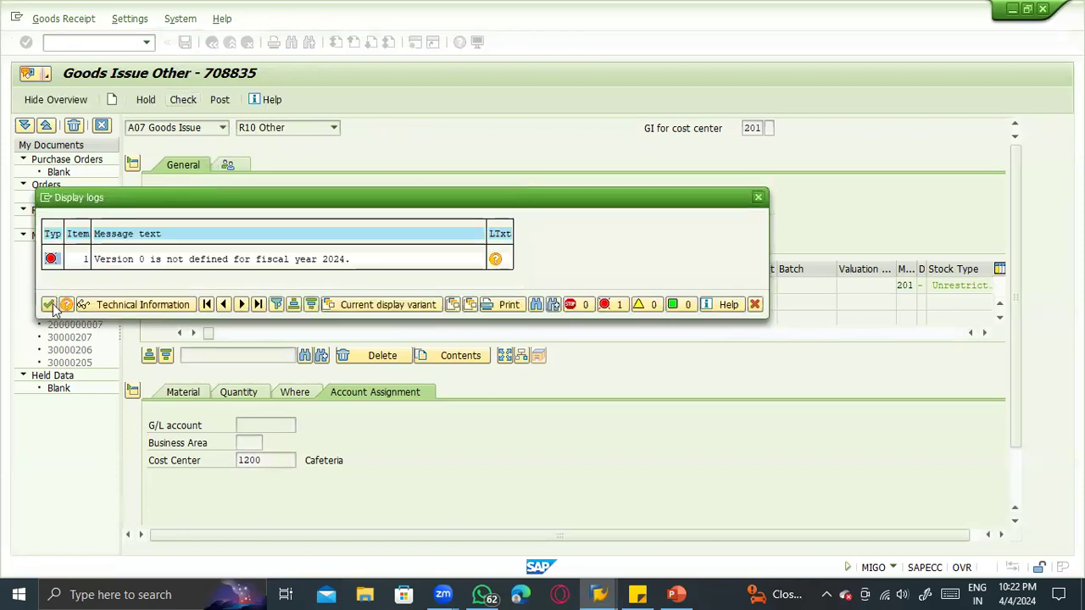
click(496, 259)
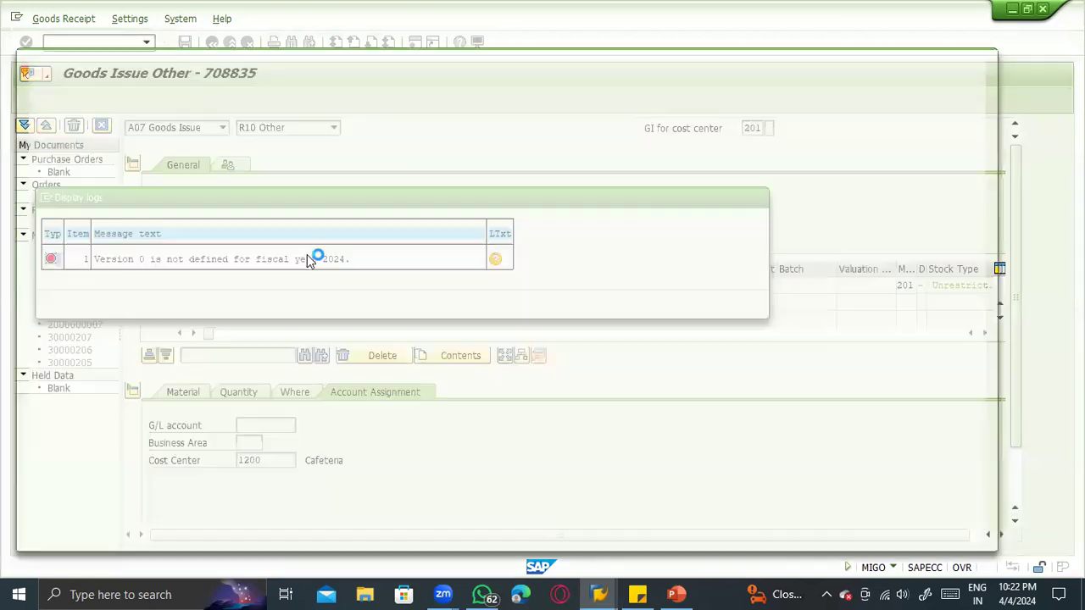
click(101, 364)
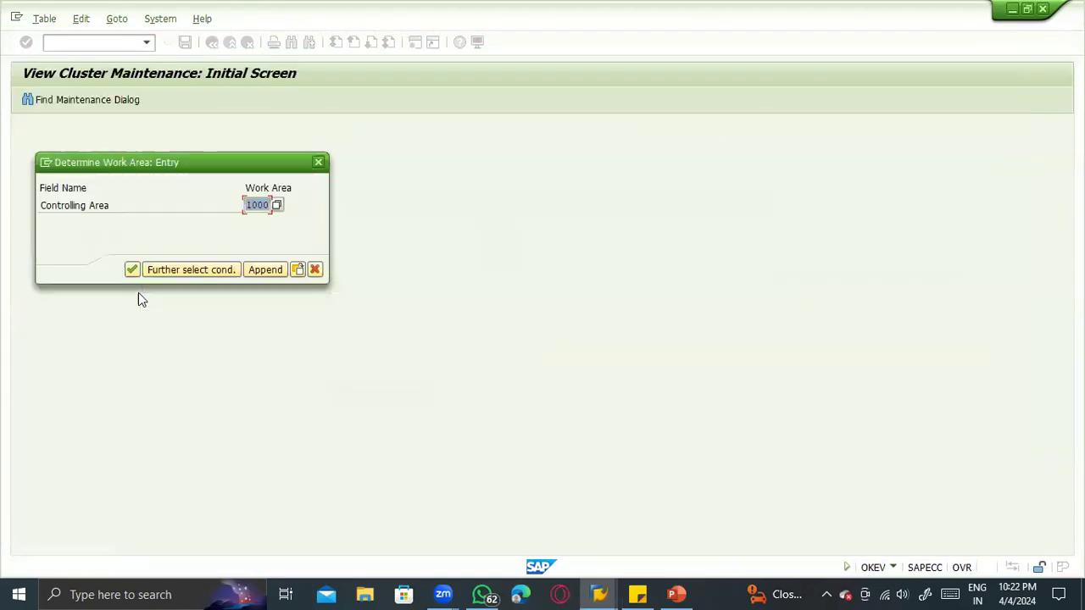
click(131, 269)
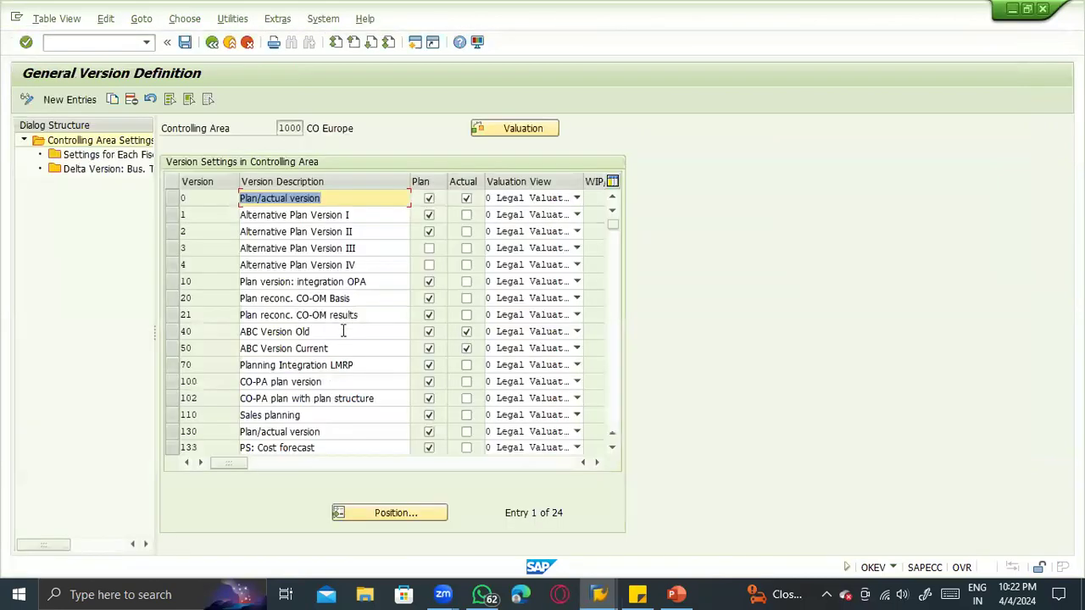
- Try to delete version 110 (Sales planning) from the controlling area settings and discard the changes
click(259, 413)
click(169, 414)
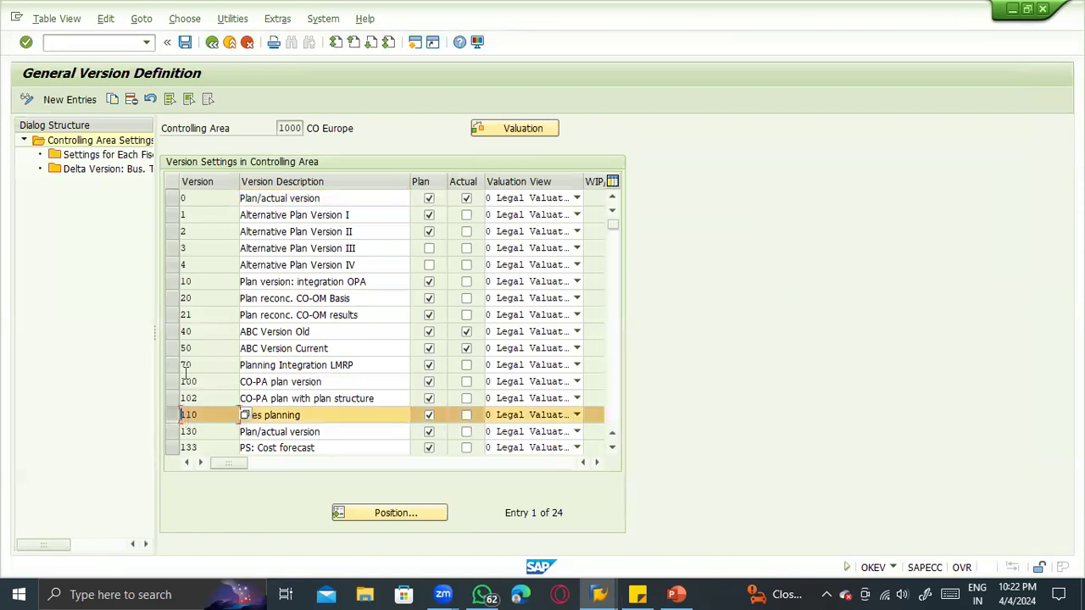
click(132, 98)
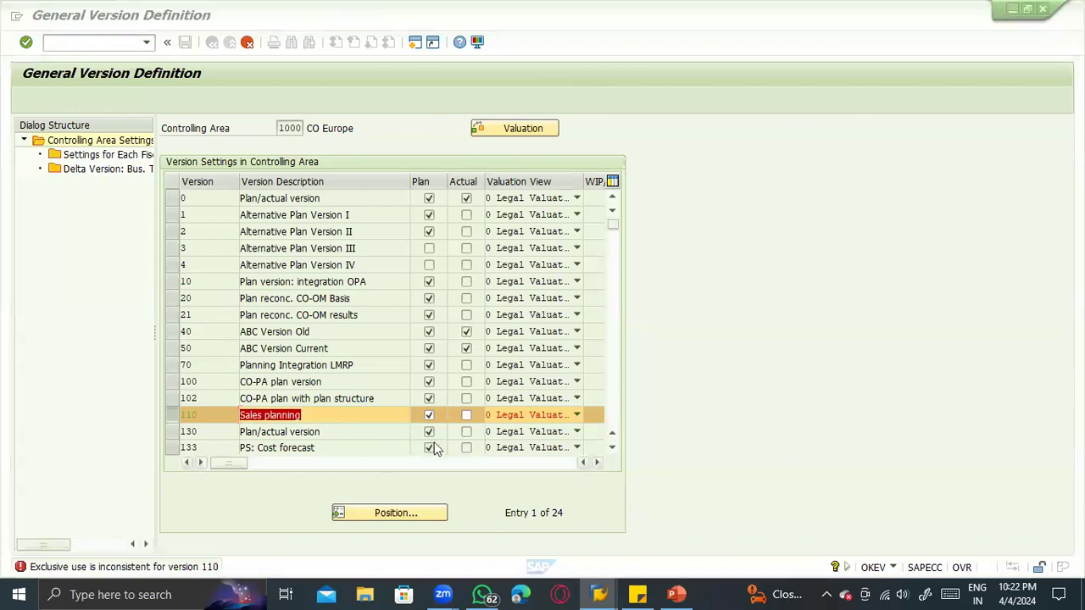
click(509, 417)
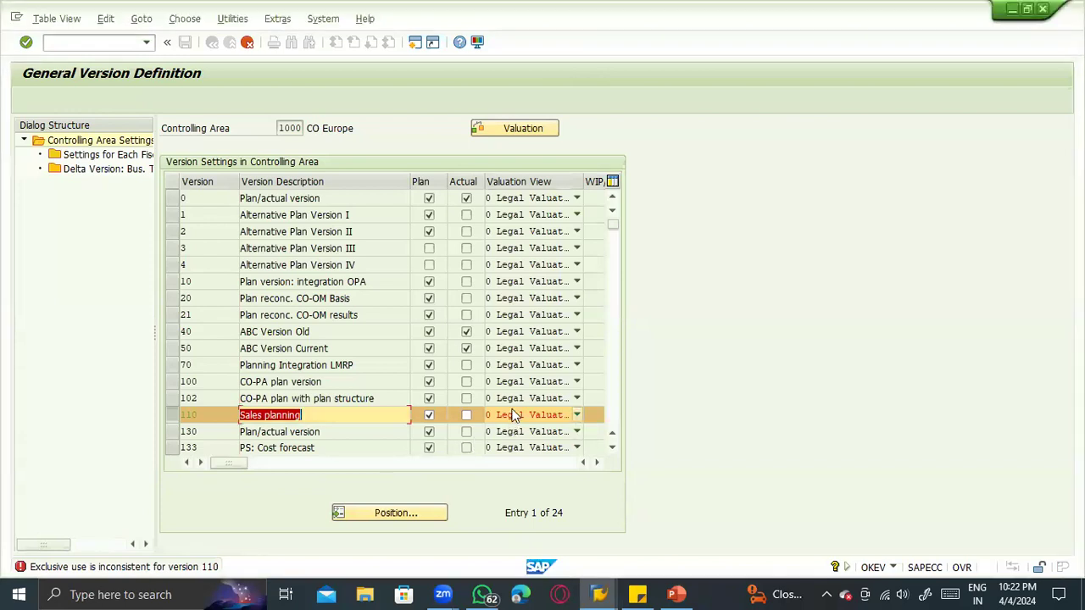
key(Return)
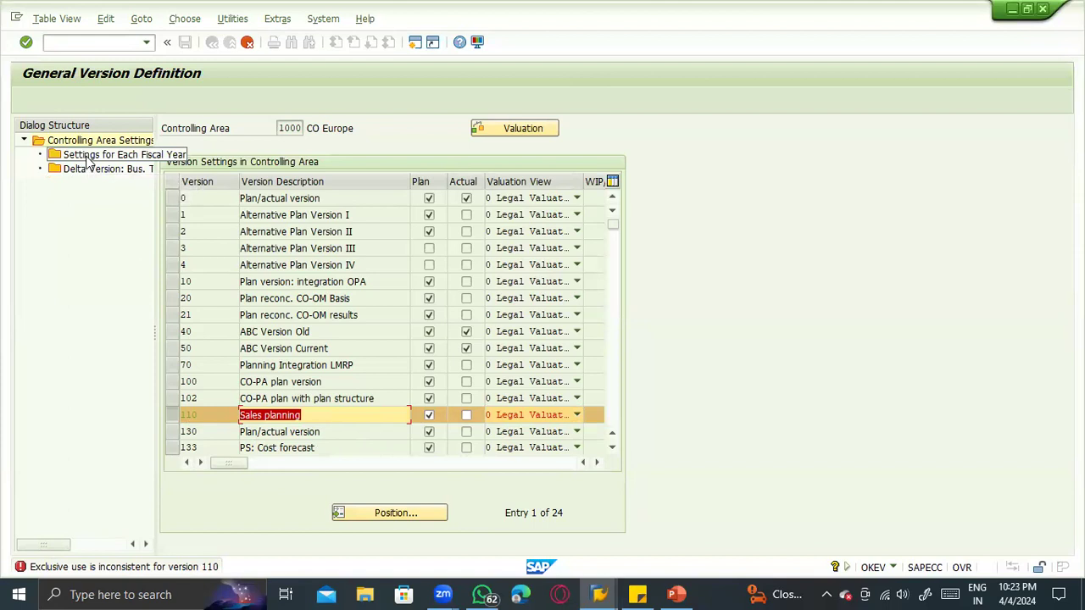
click(66, 20)
click(213, 71)
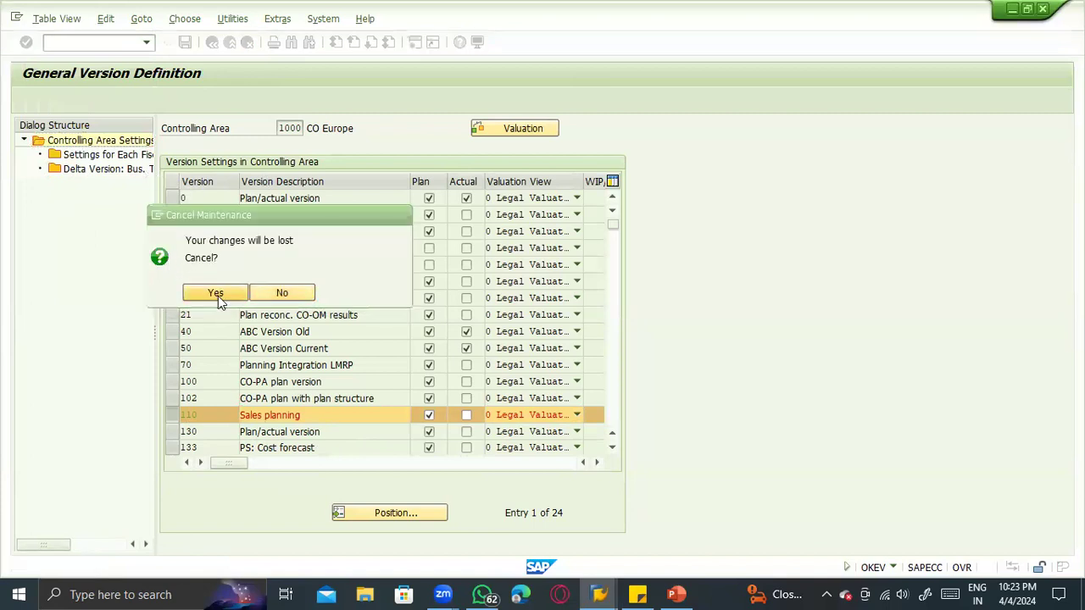
click(217, 296)
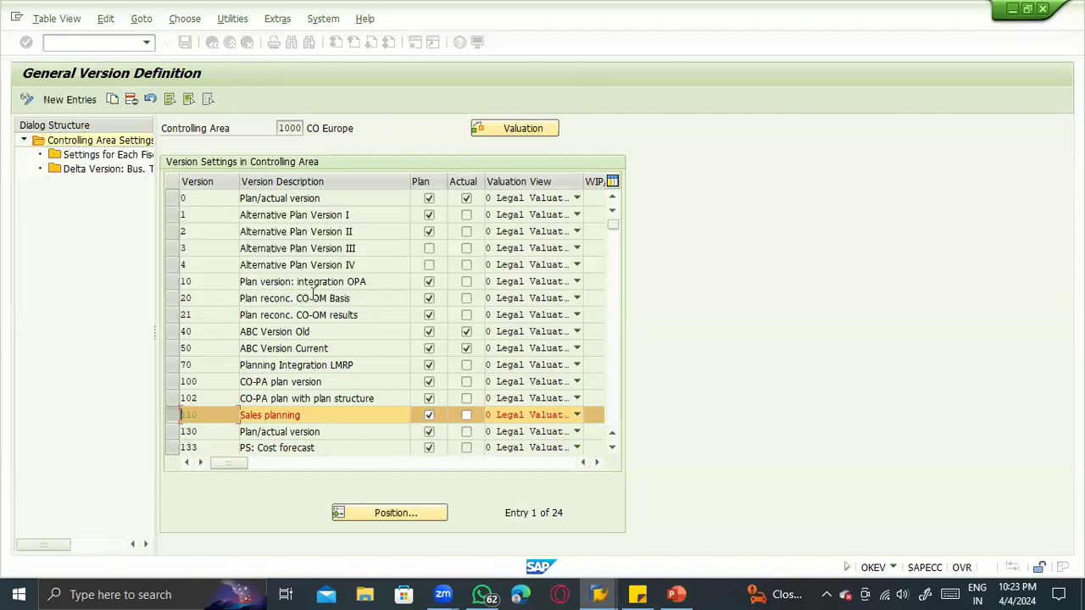
- Try to transport the version definitions, and leave version maintenance for the goods issue's message log
click(64, 18)
click(76, 122)
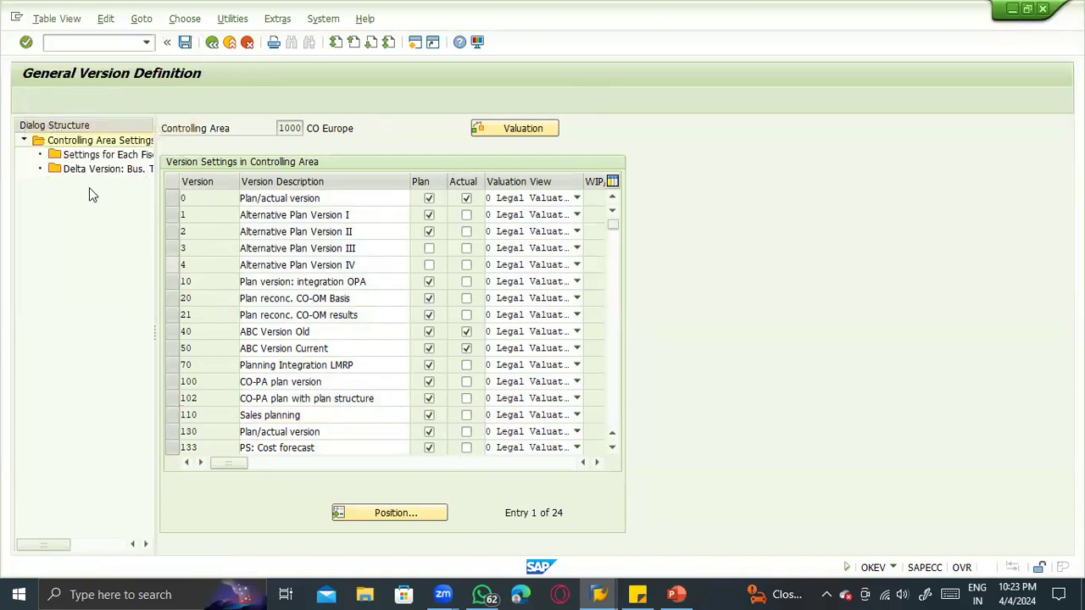
click(65, 20)
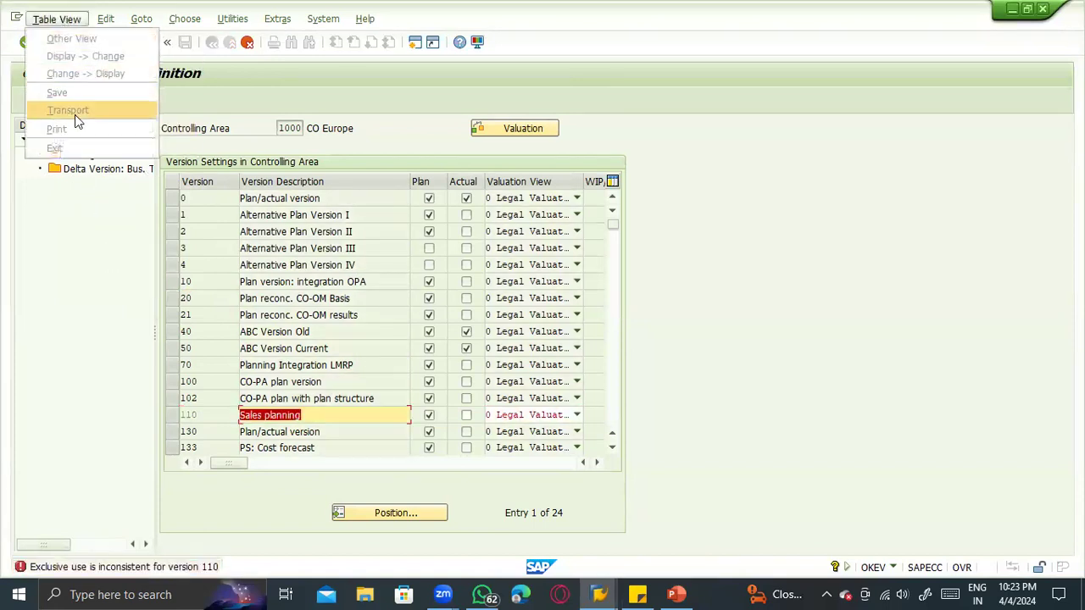
click(214, 59)
click(247, 41)
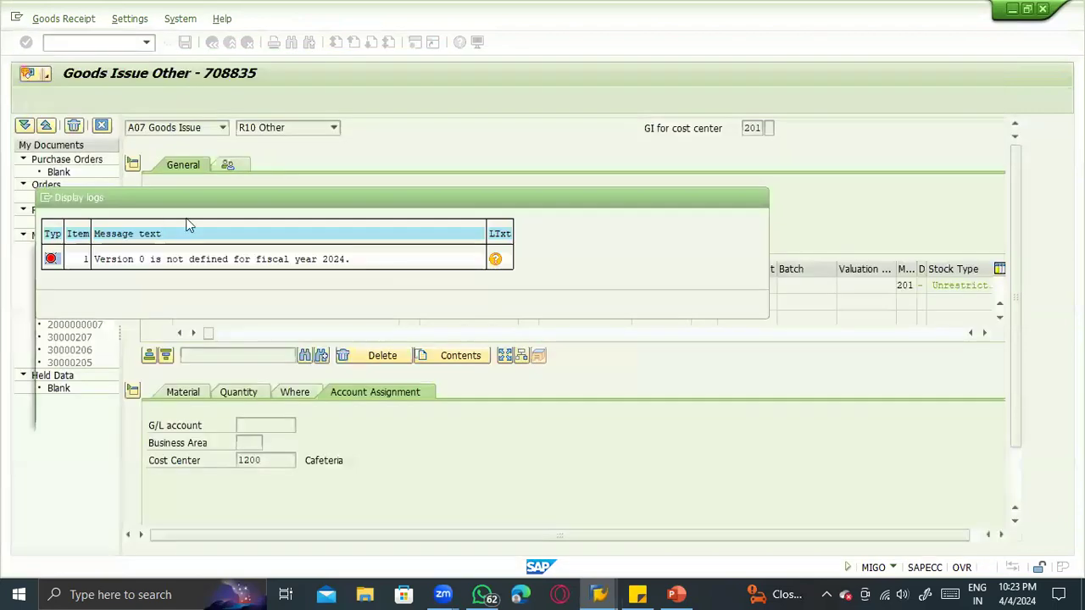
key(Escape)
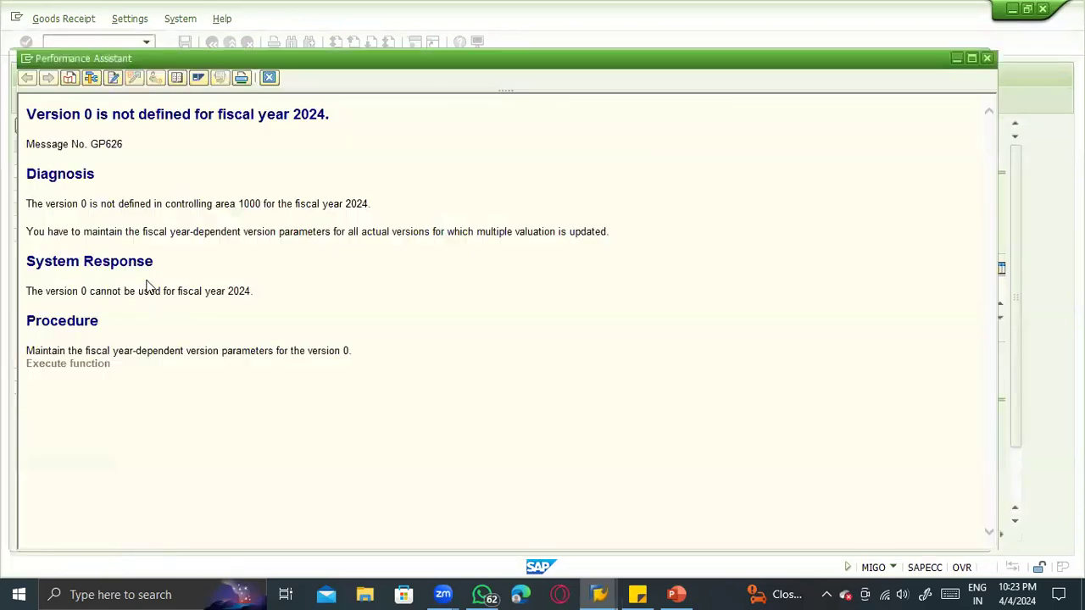
- Reopen version maintenance for controlling area 1000 from the error's long text and try to print the version definitions
click(97, 363)
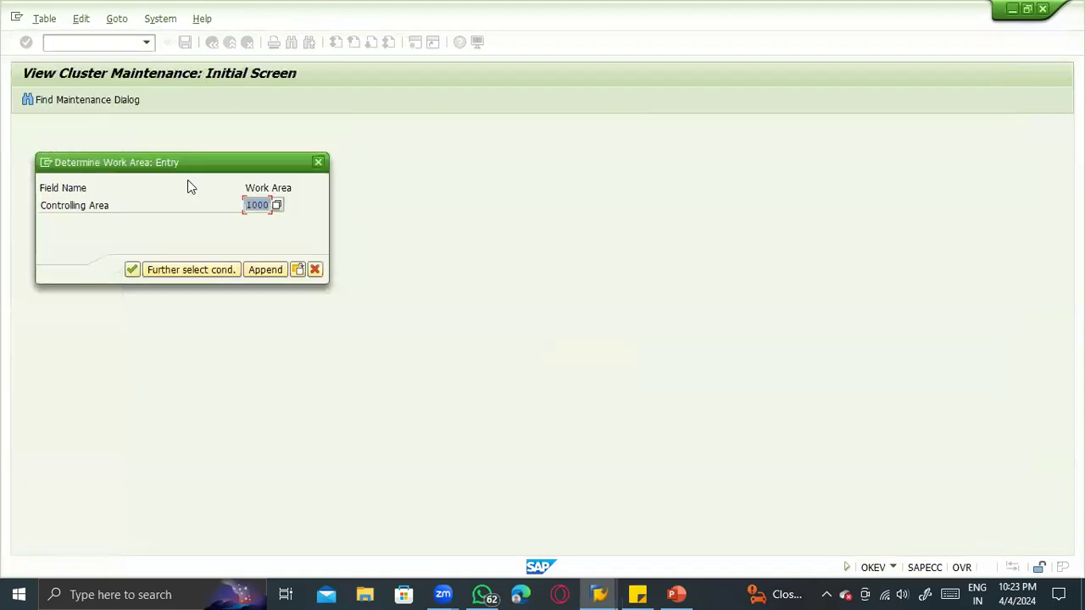
click(131, 271)
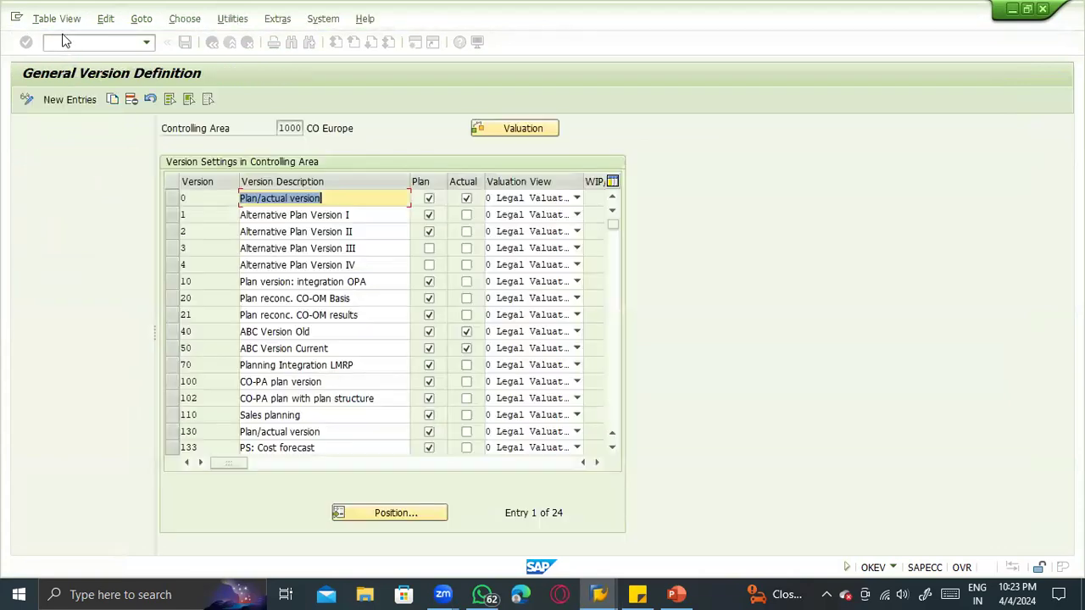
click(57, 18)
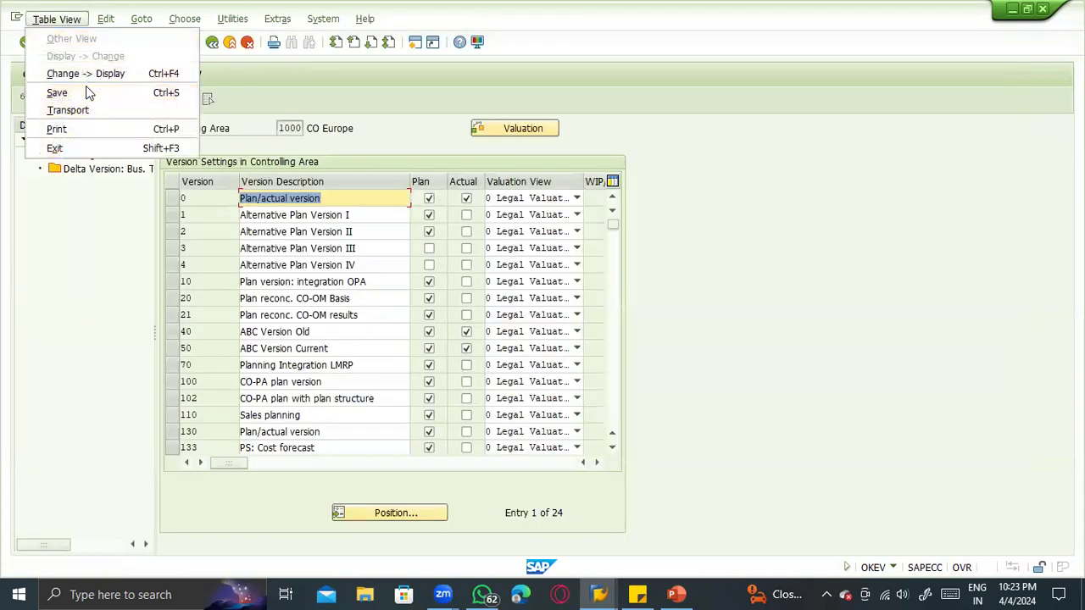
click(87, 127)
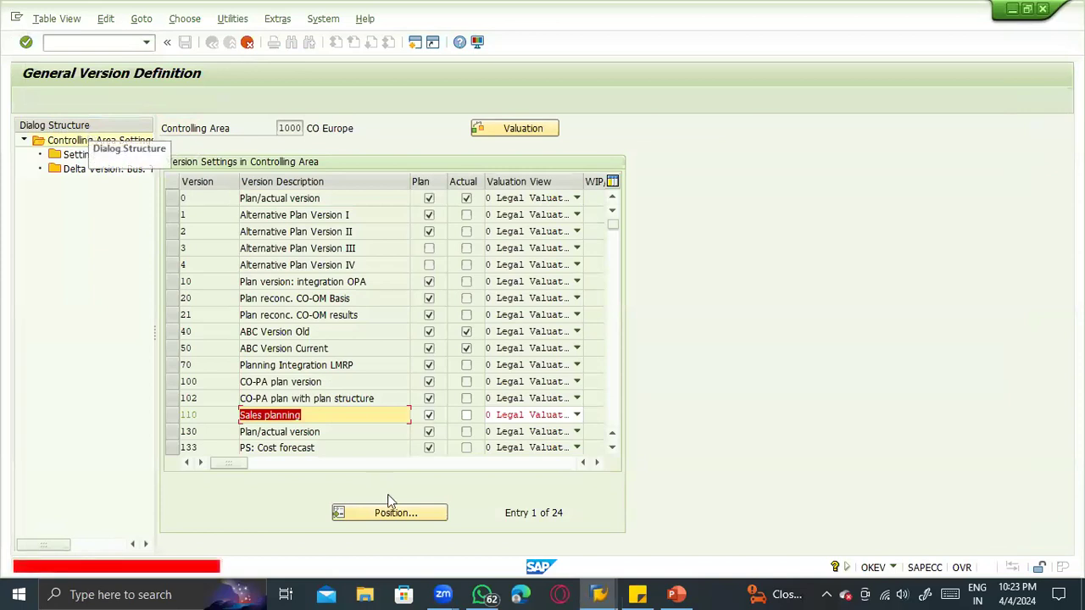
- Try to enable the WIP/RA and Variance indicators for version 110 (Sales planning)
click(302, 415)
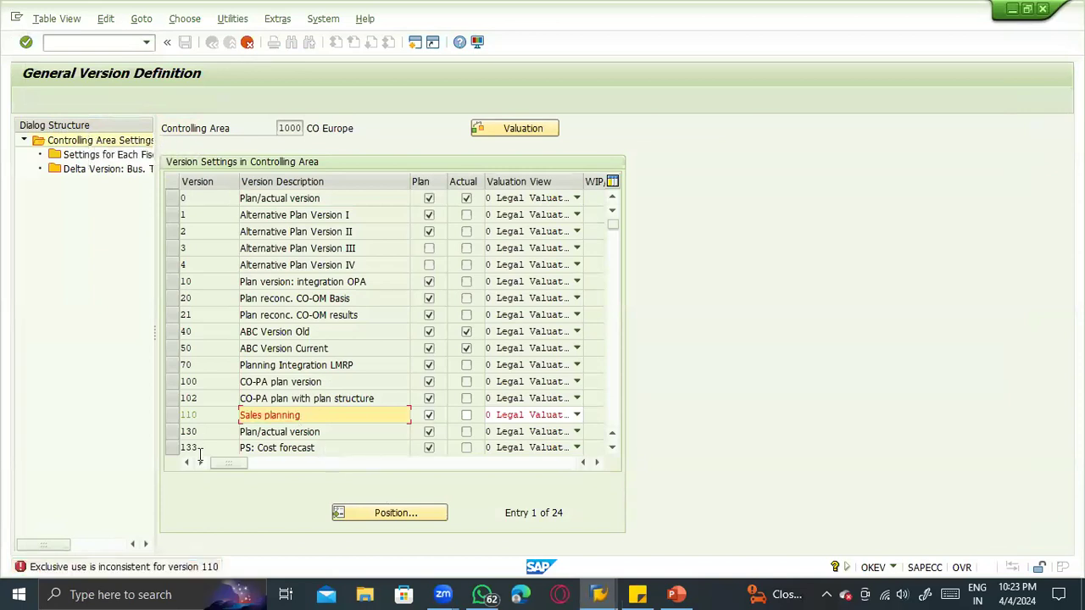
click(262, 463)
click(311, 465)
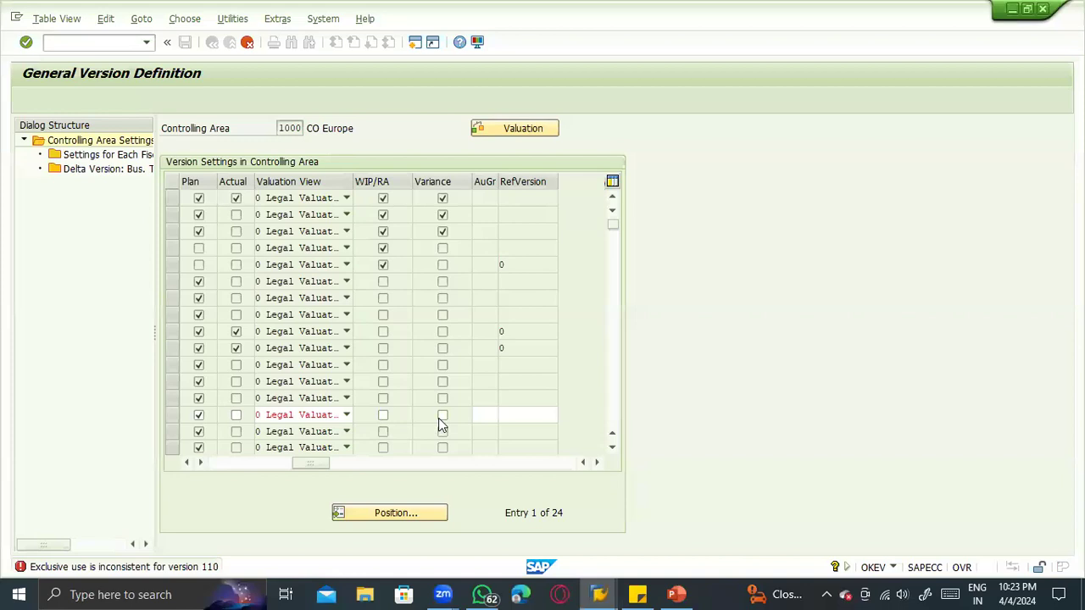
click(389, 416)
key(Return)
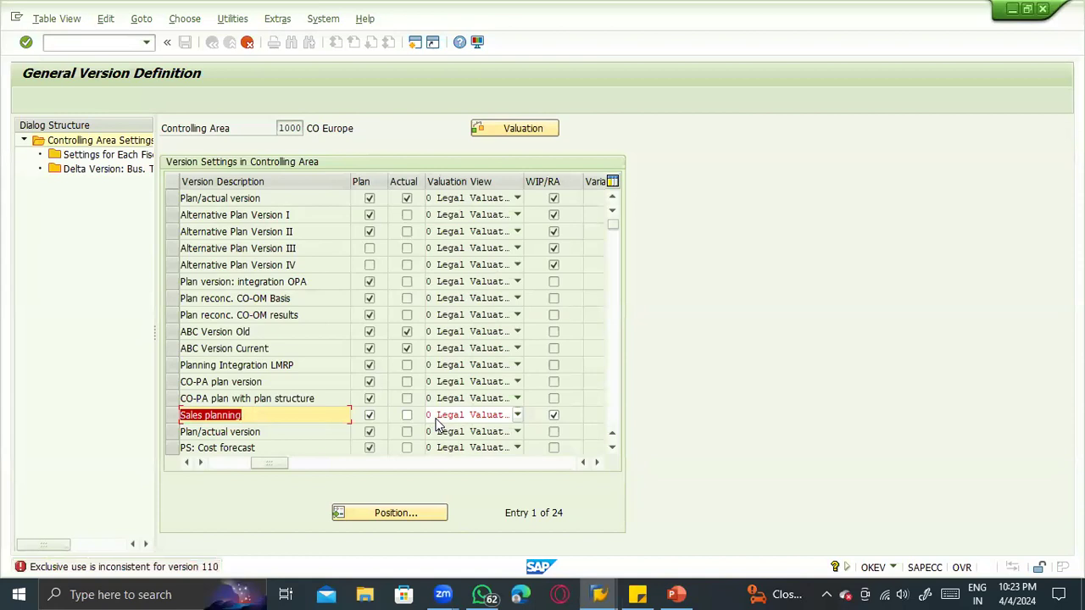
- Try to resolve the version 110 inconsistency by setting its valuation view to 1 Group Valuation
click(481, 416)
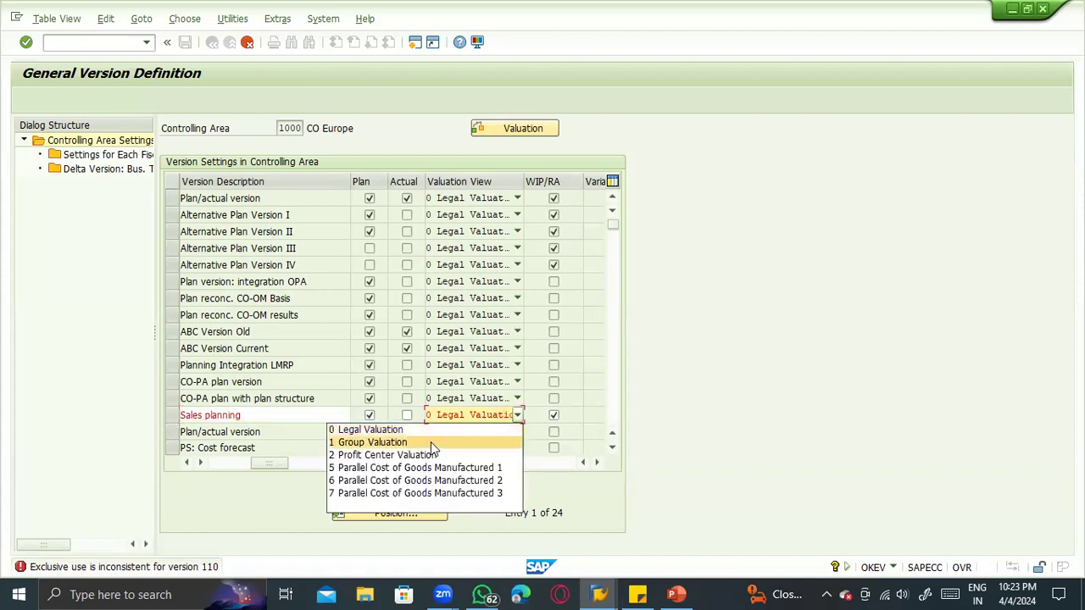
click(395, 502)
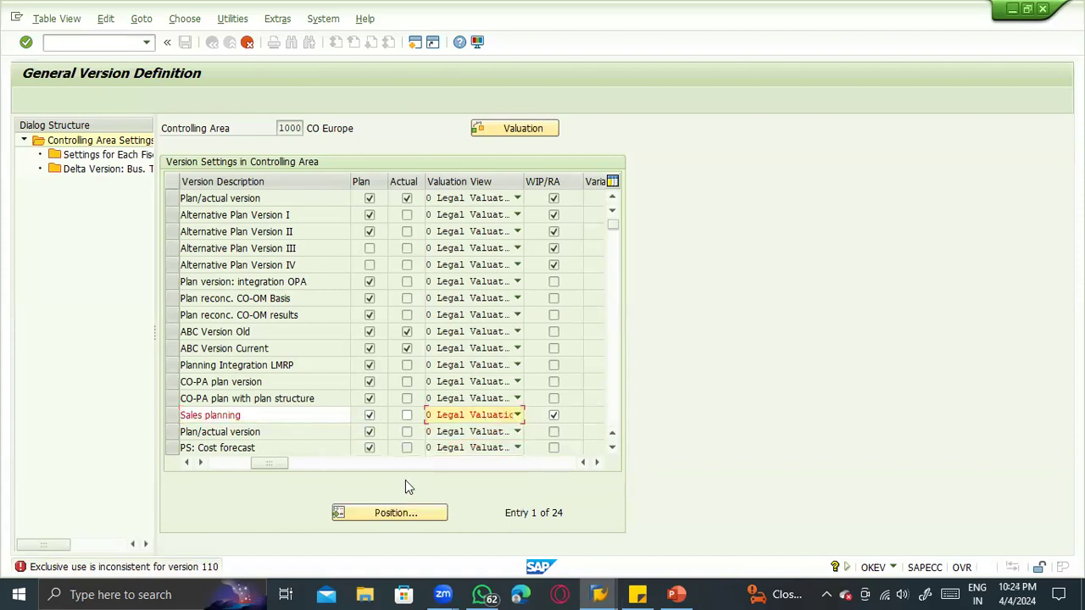
key(Return)
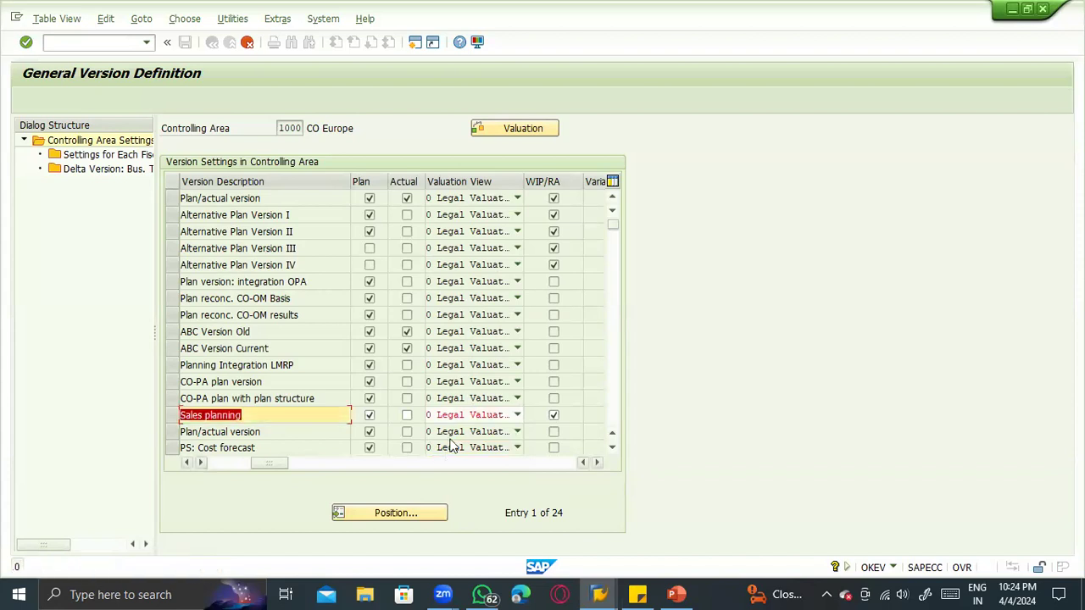
click(450, 416)
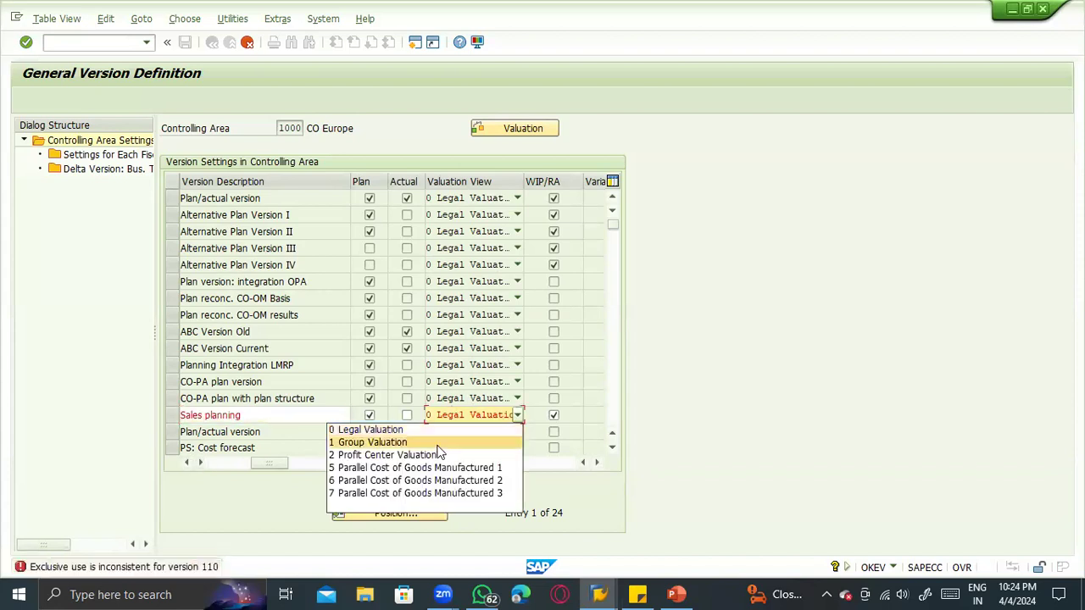
click(438, 442)
key(Return)
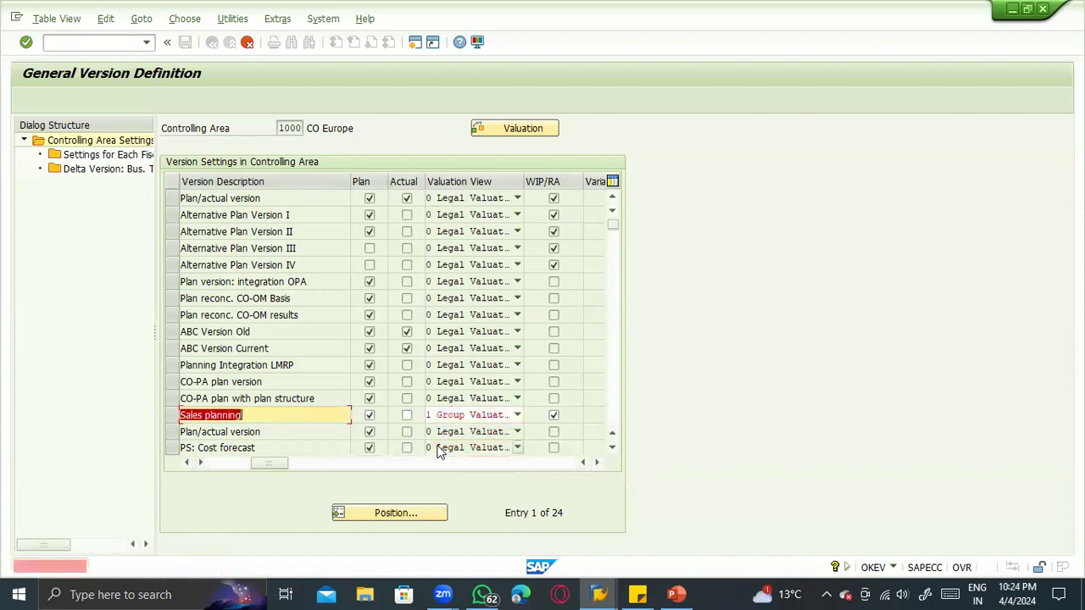
- Try the Actual indicator for version 110, clear its Actual, WIP/RA and Variance indicators, and assign authorization group 0001
click(407, 414)
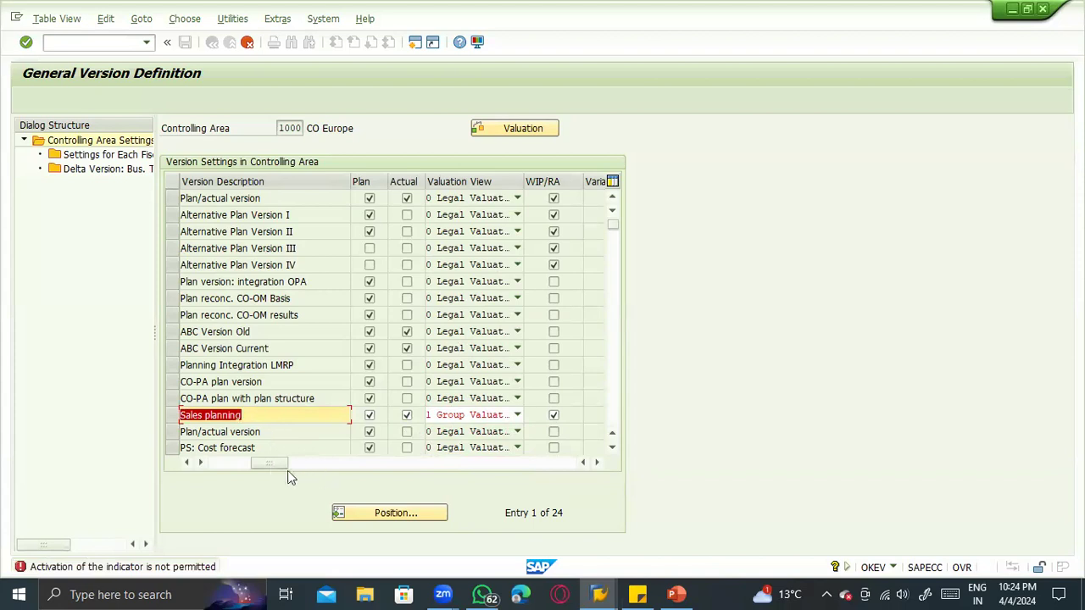
drag(281, 463, 328, 452)
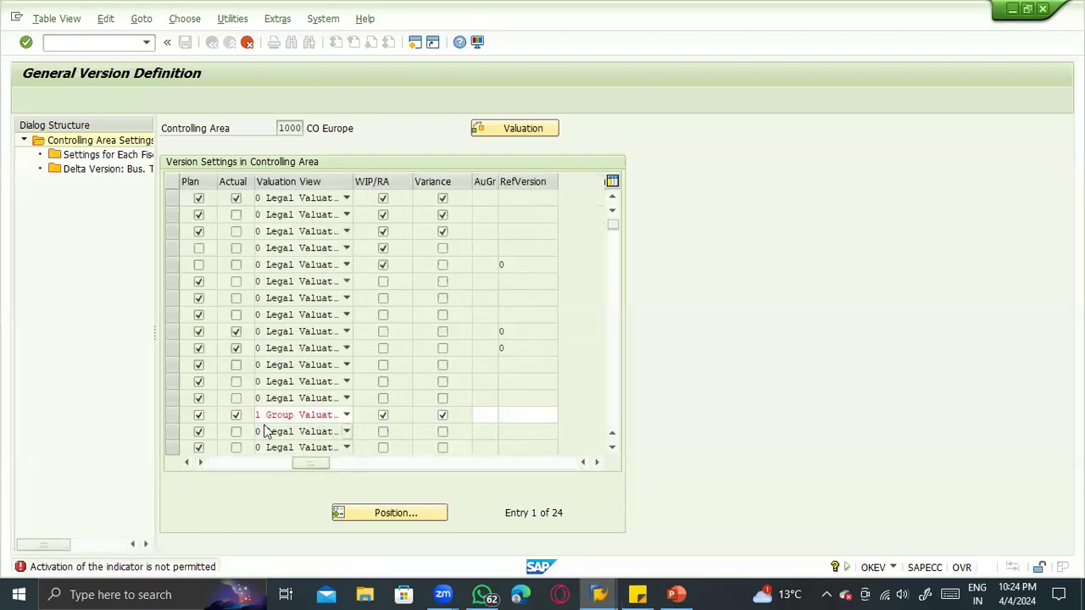
click(236, 416)
click(486, 414)
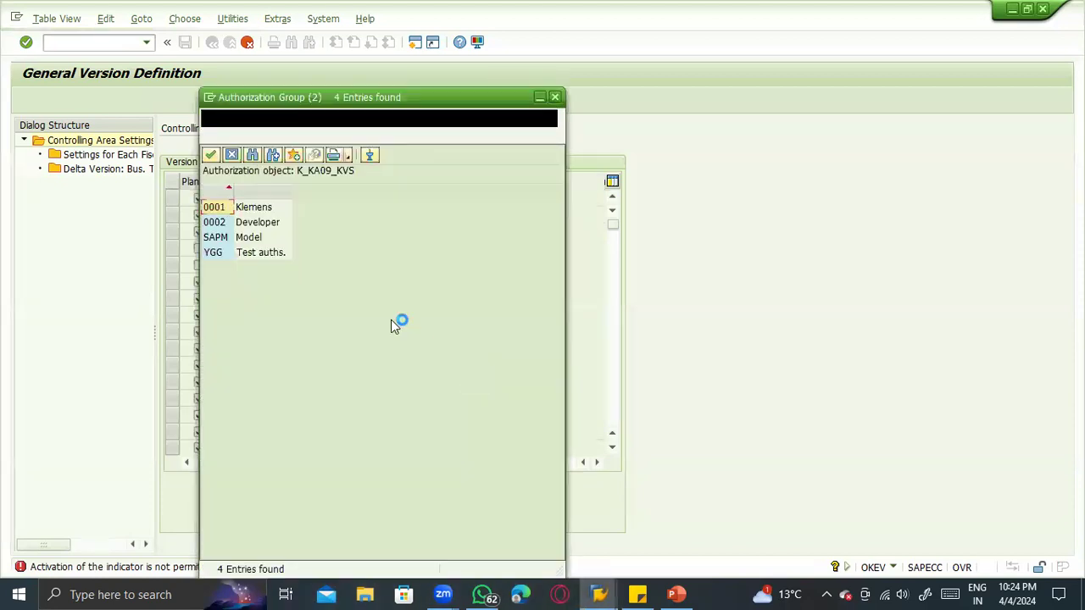
double_click(240, 210)
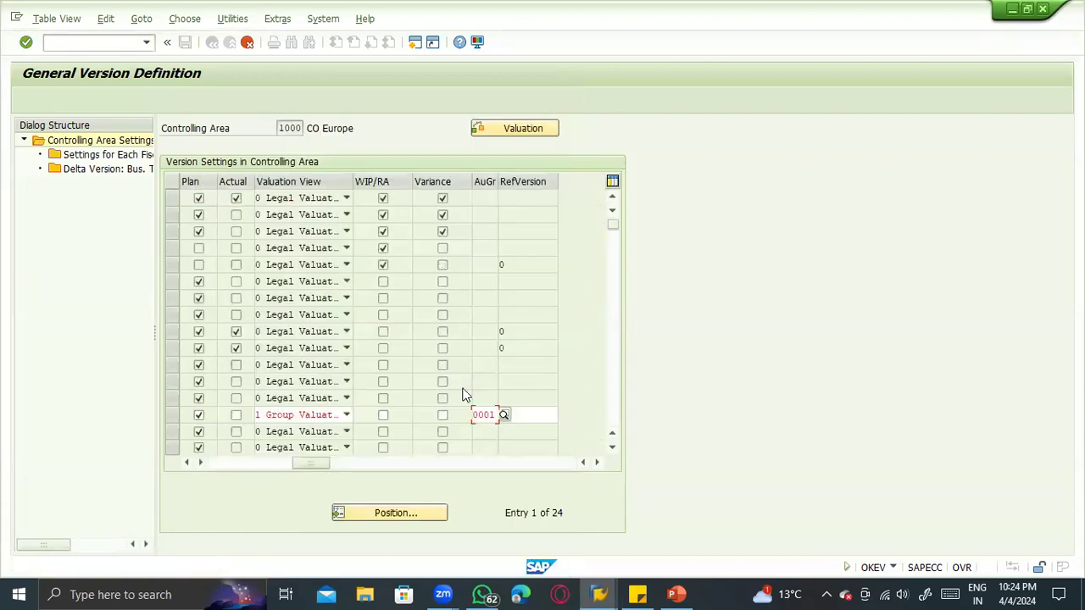
key(Return)
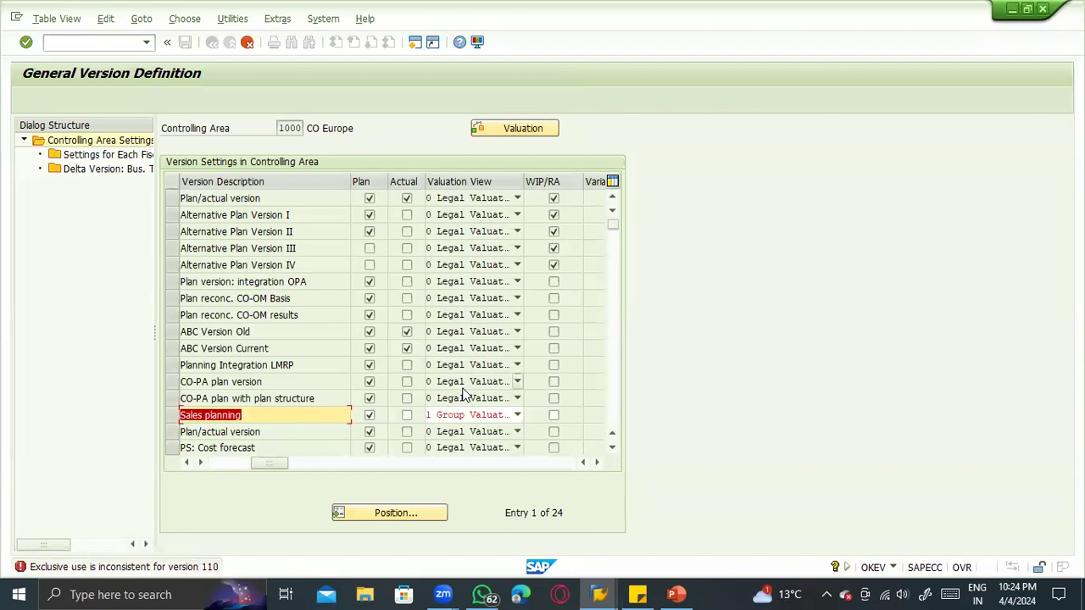
- Cancel the maintenance and discard the changes made to version 110
click(229, 465)
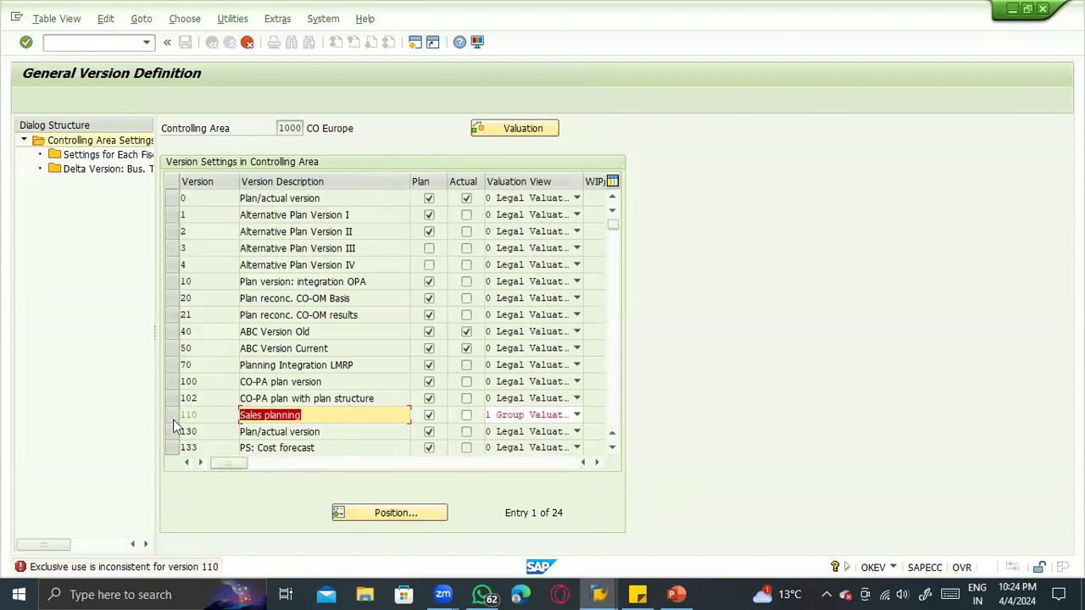
click(66, 19)
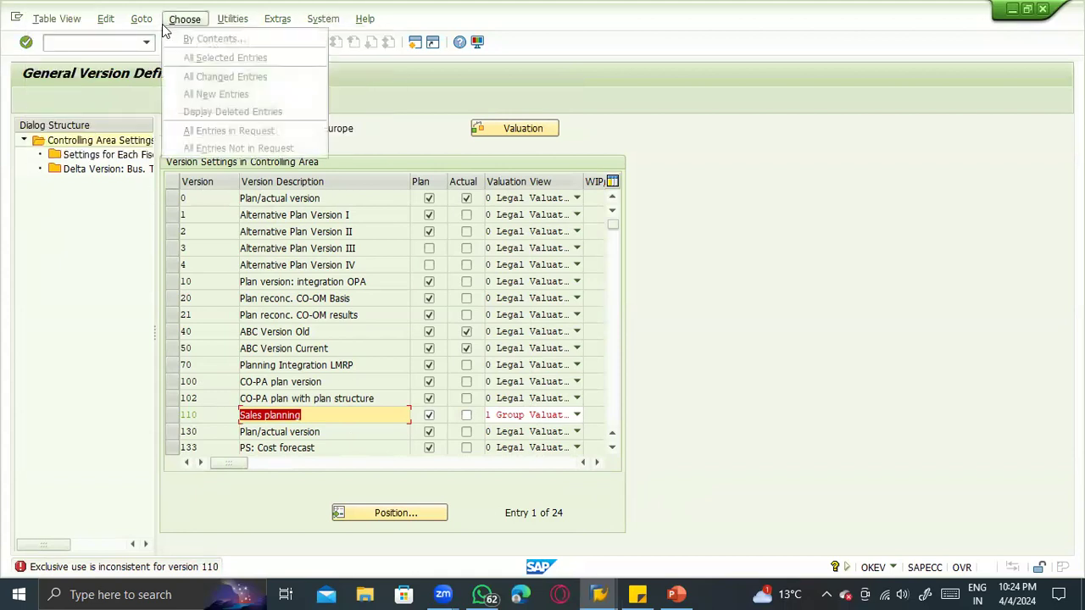
click(61, 227)
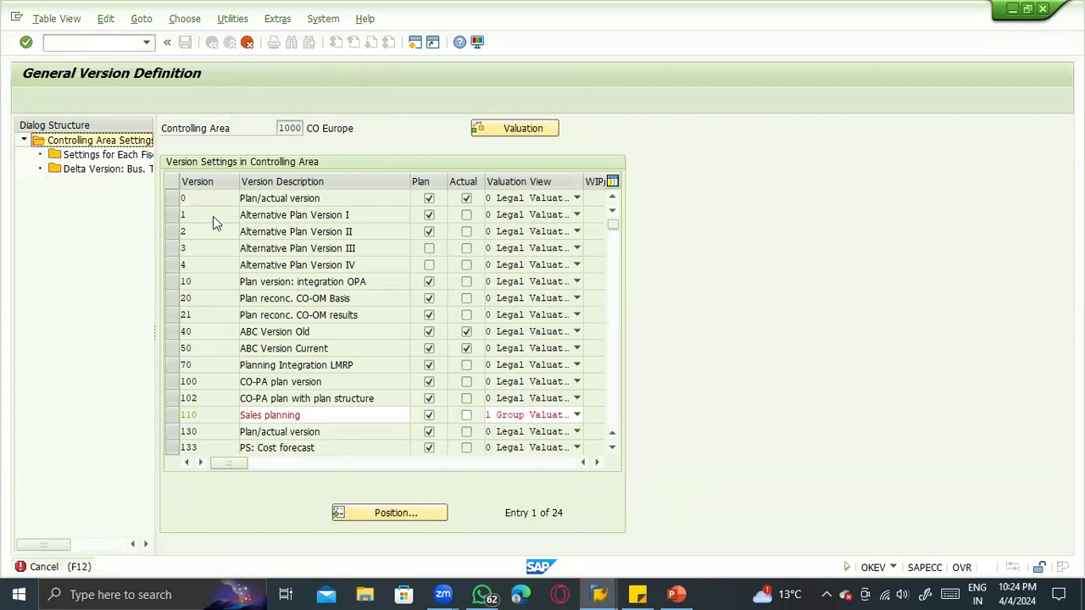
click(233, 296)
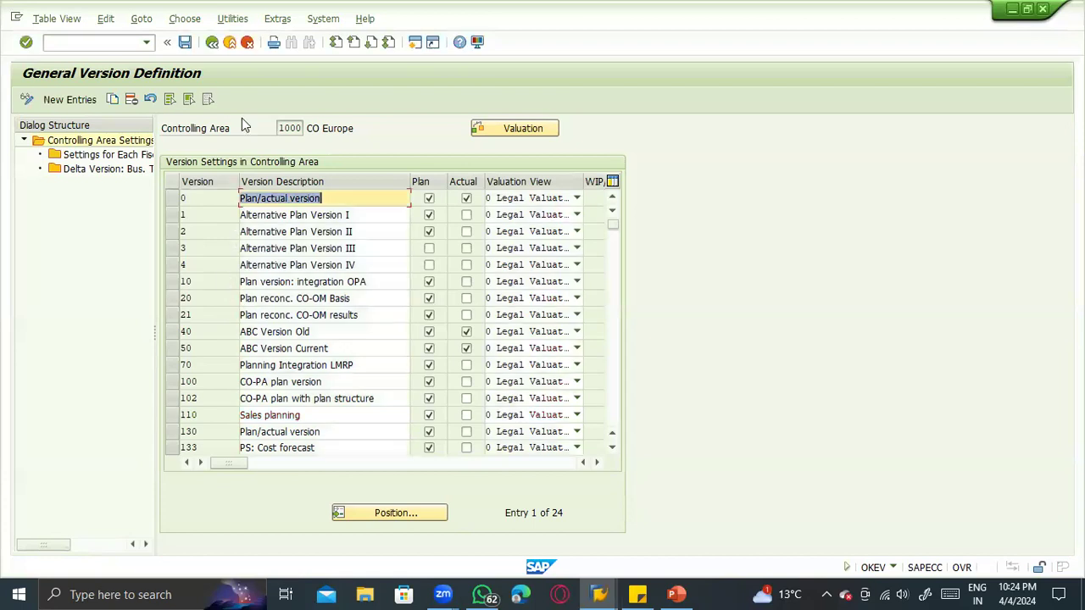
- Try to open the fiscal year settings for version 110, and cancel version maintenance to return to the error's long text
click(172, 415)
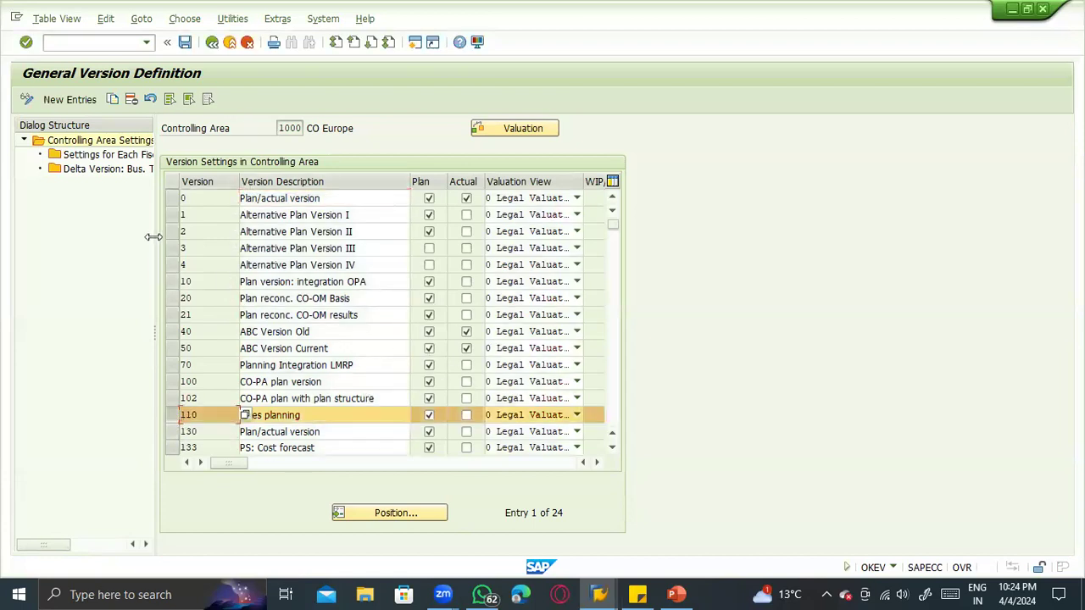
double_click(113, 157)
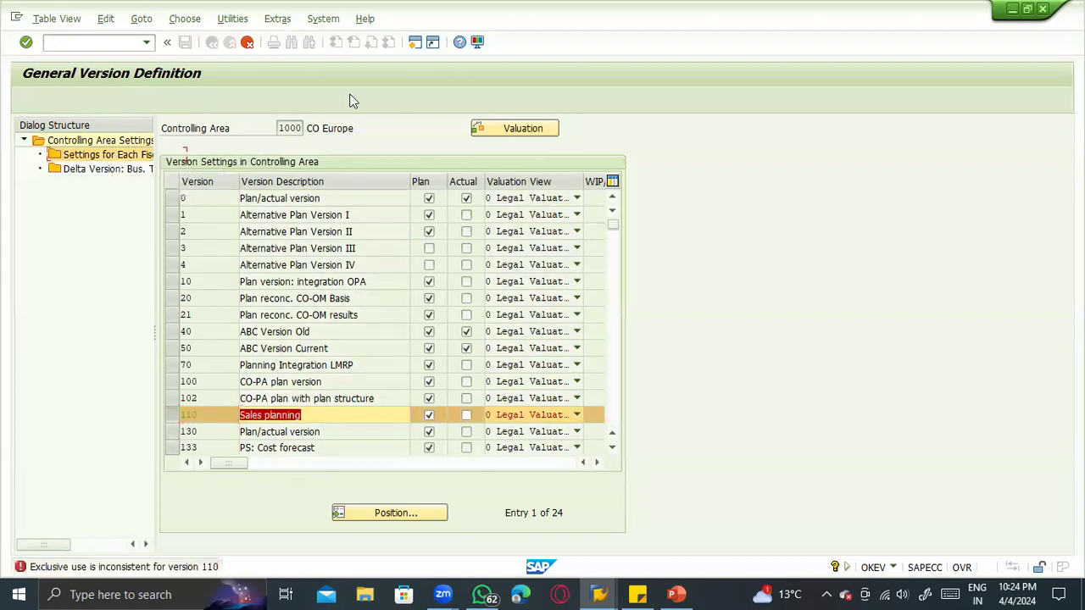
click(247, 44)
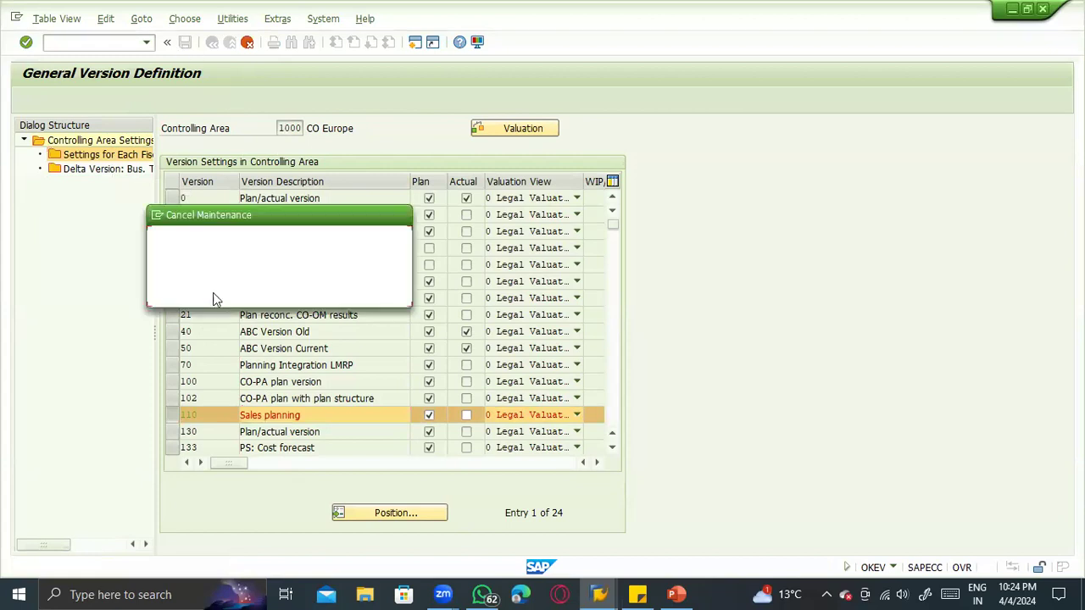
click(214, 292)
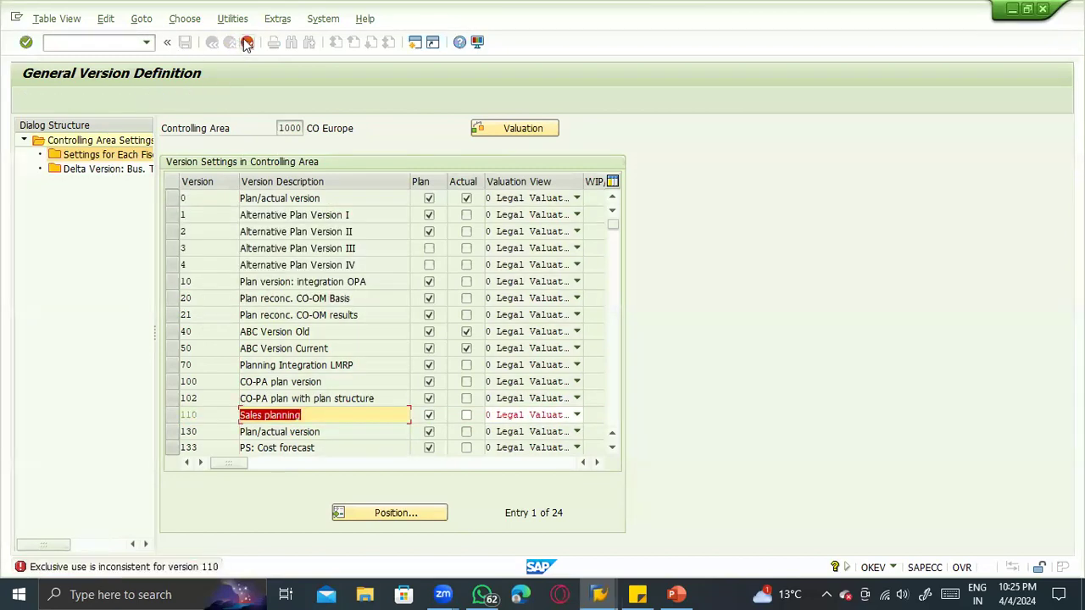
click(246, 43)
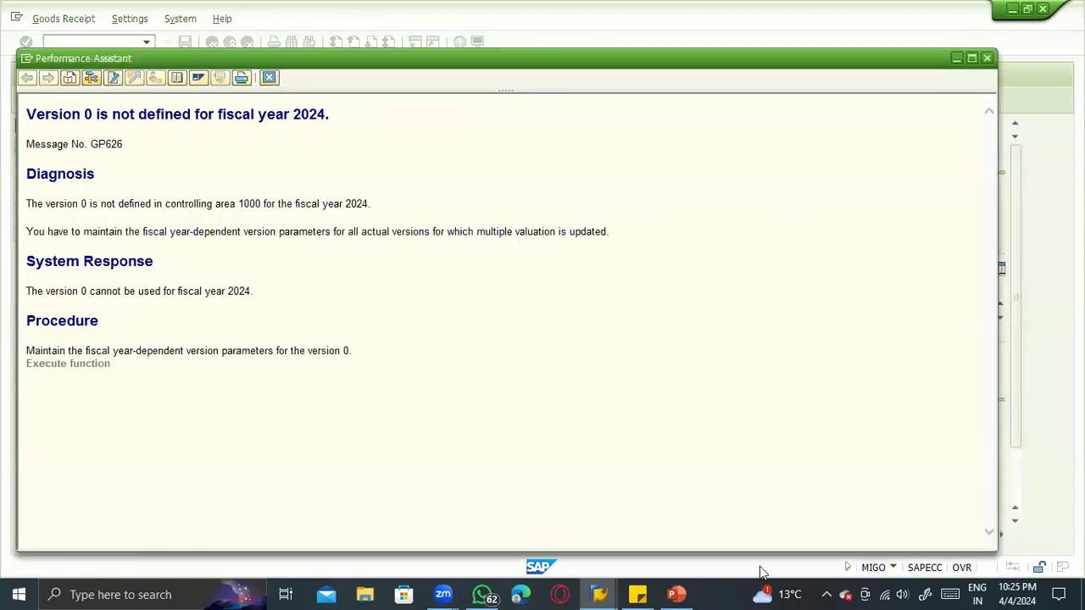
- Switch to the PowerPoint presentation and review the stock movement slides 12 to 14 on goods receipts, transfer postings and goods issues
key(alt+Tab)
click(30, 356)
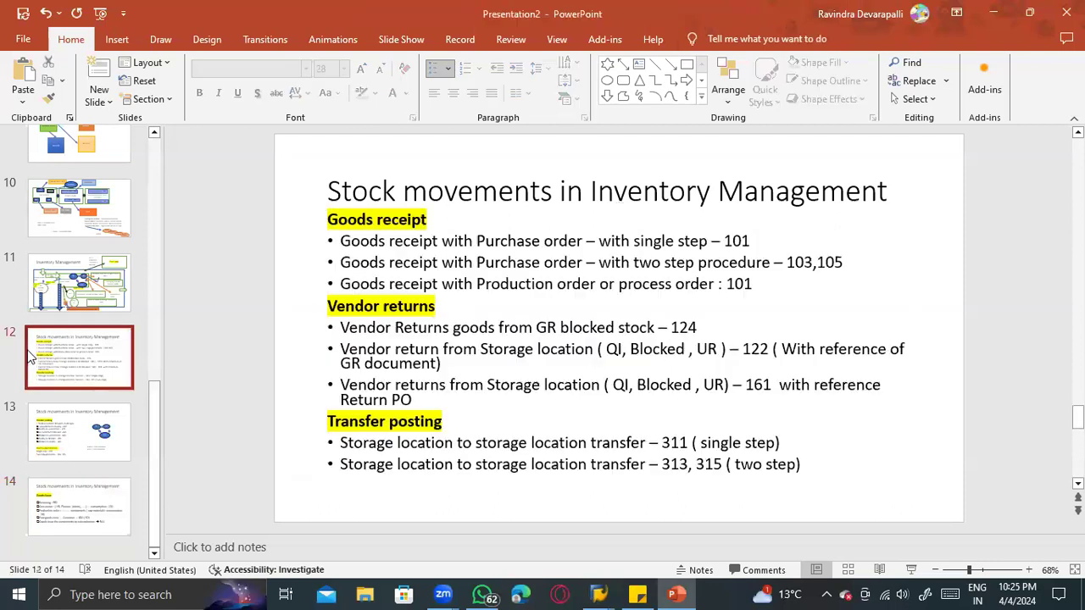
click(67, 456)
click(77, 520)
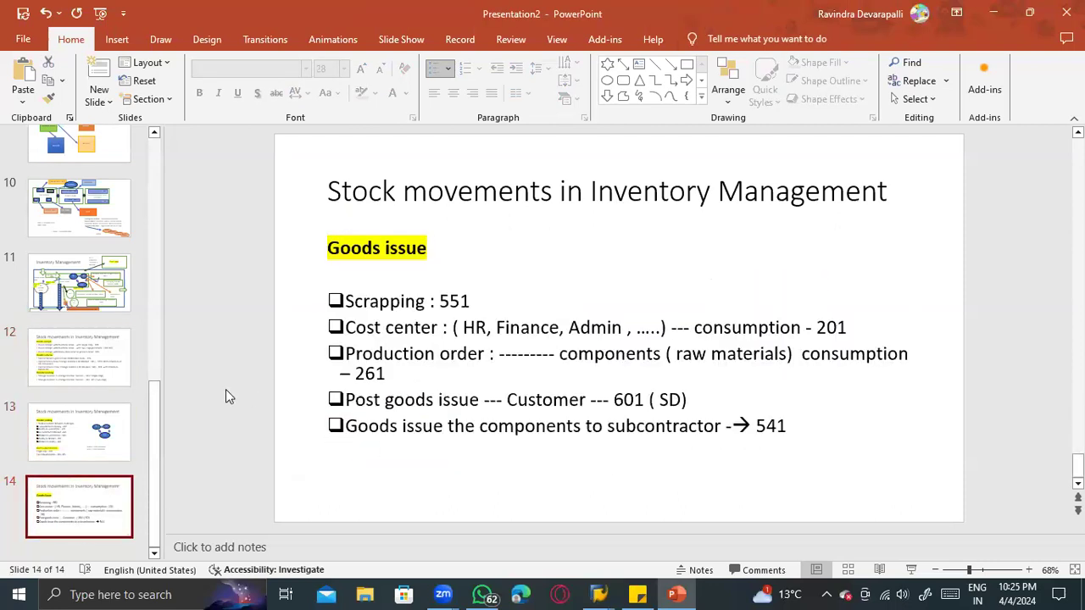
click(85, 362)
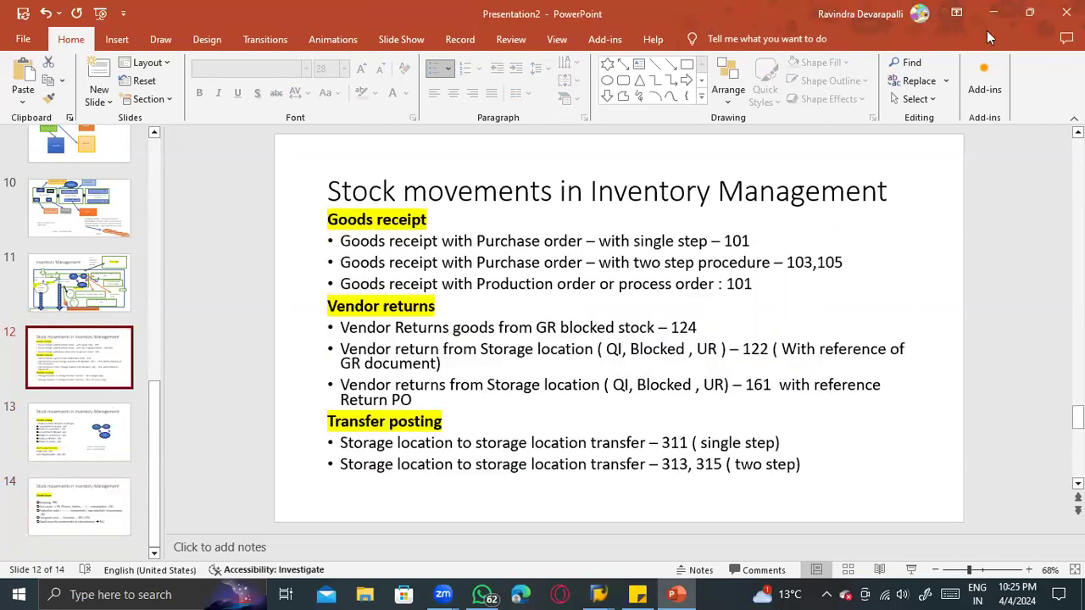